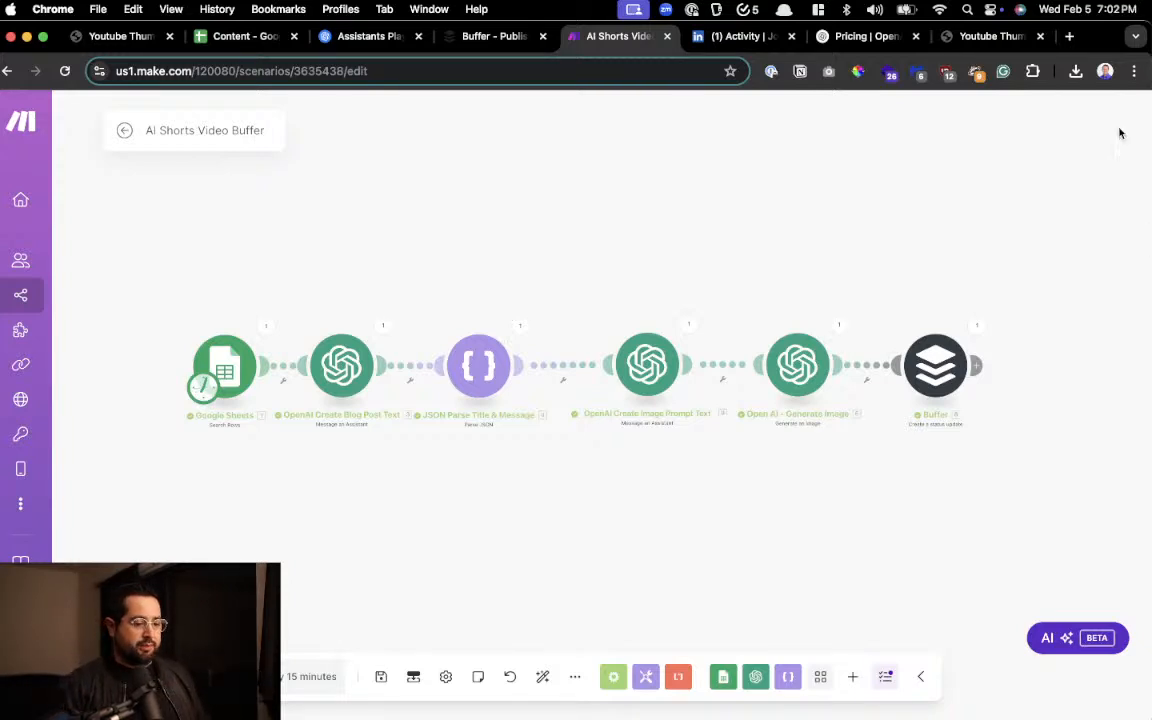
Switch to the LinkedIn activity page, collapse the messaging window and reload the list of posts
click(697, 36)
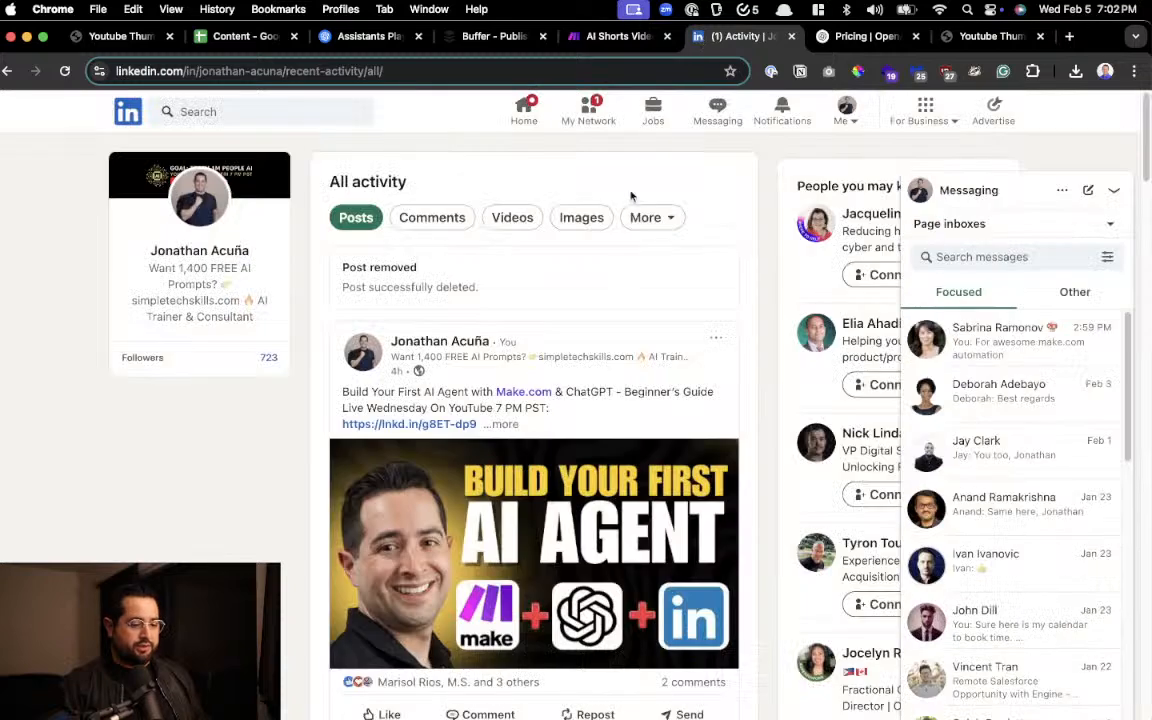
click(1113, 190)
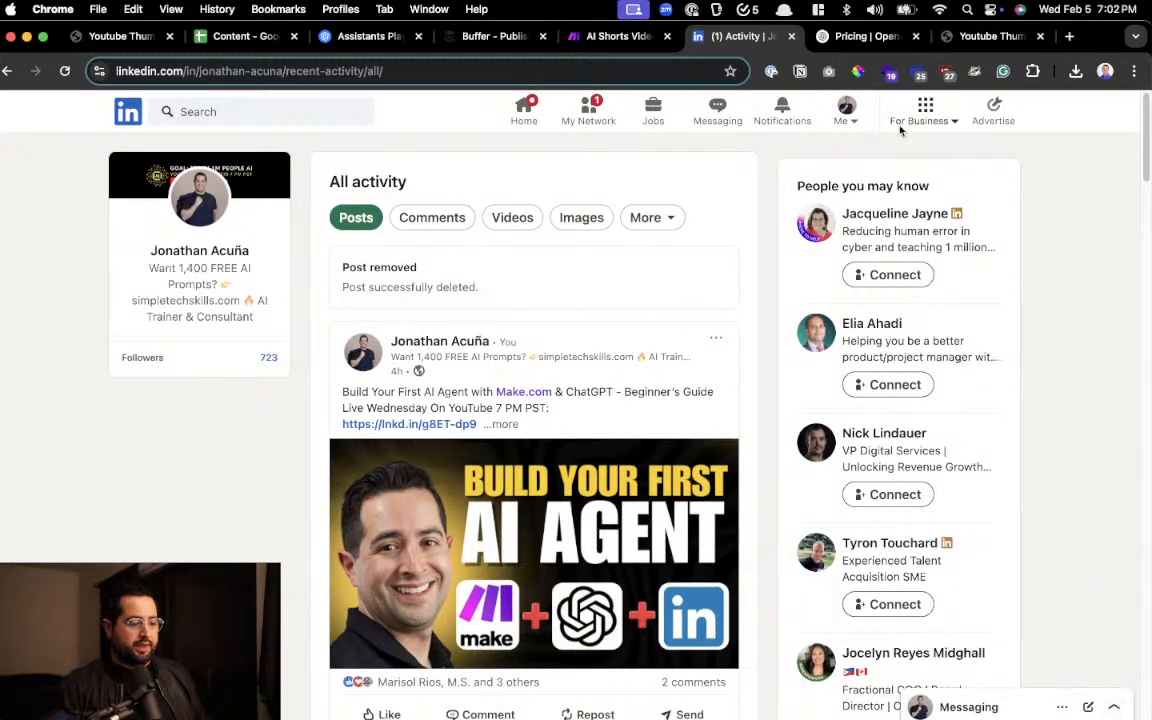
click(64, 71)
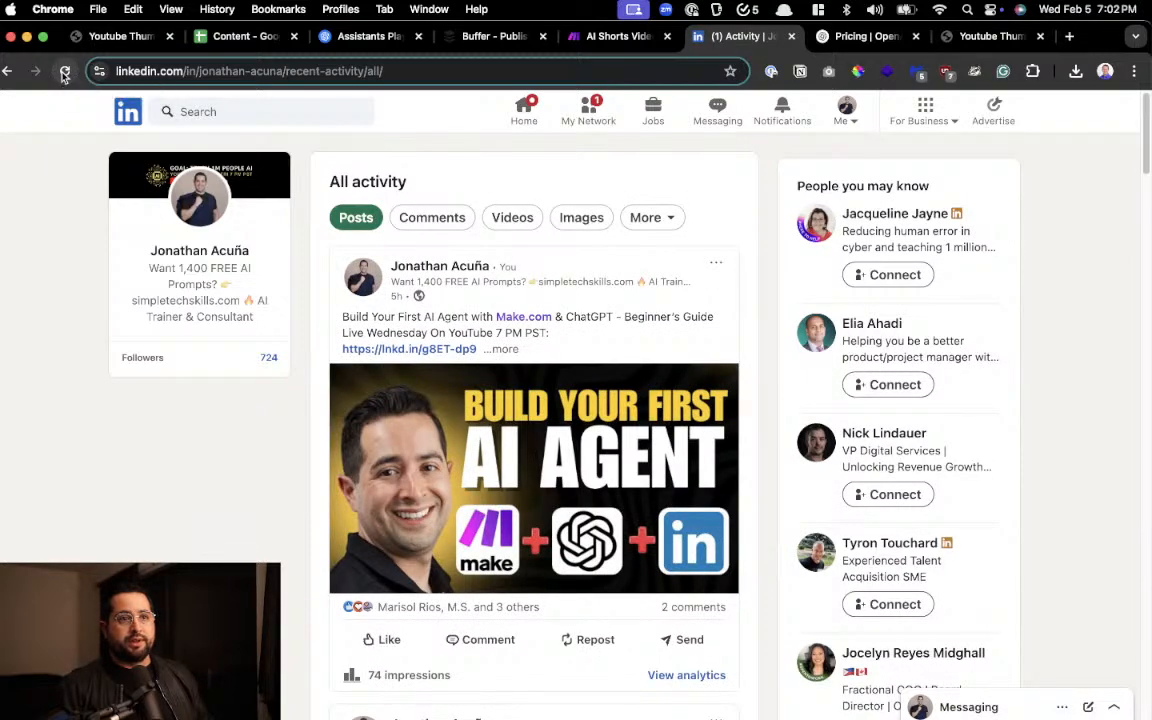
Run the AI Shorts Video Buffer scenario once in Make and follow its execution through to the Buffer module
click(592, 36)
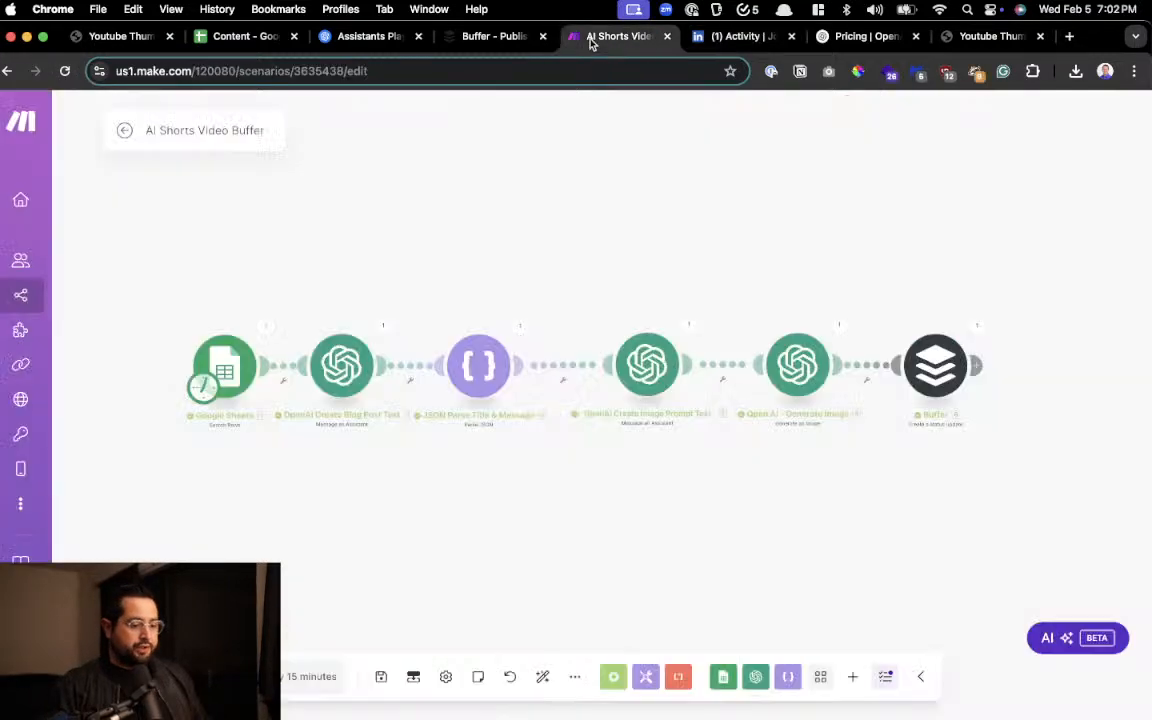
click(156, 677)
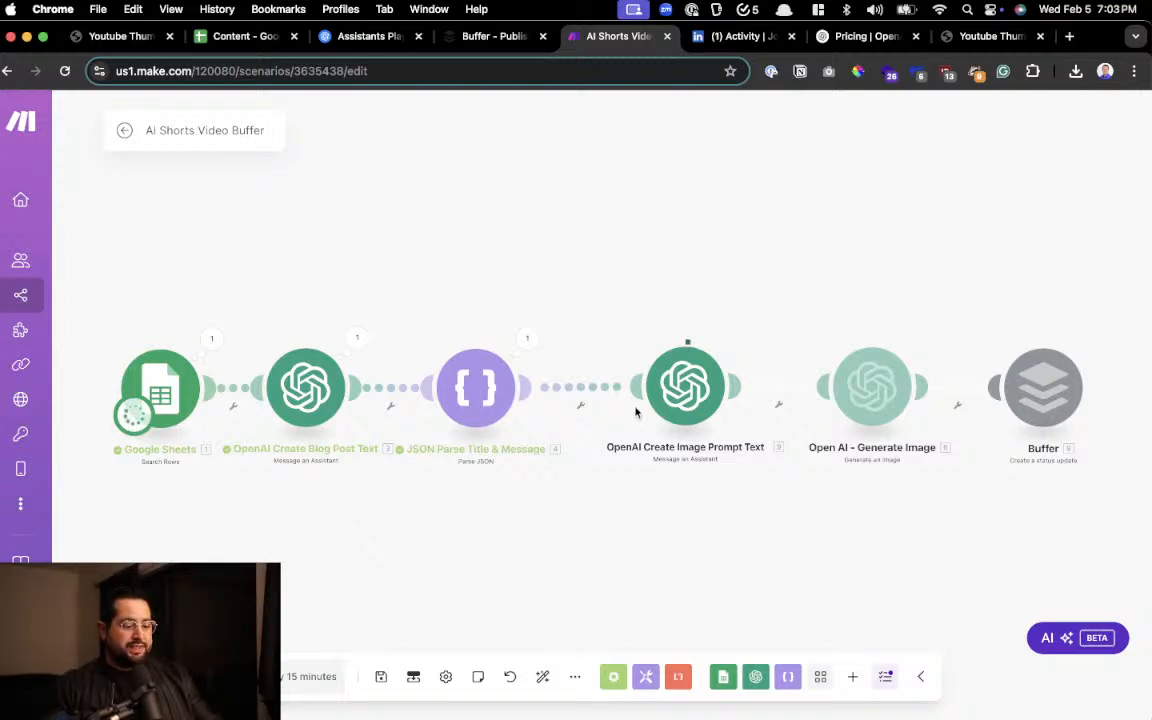
scroll(717, 400, left, 1)
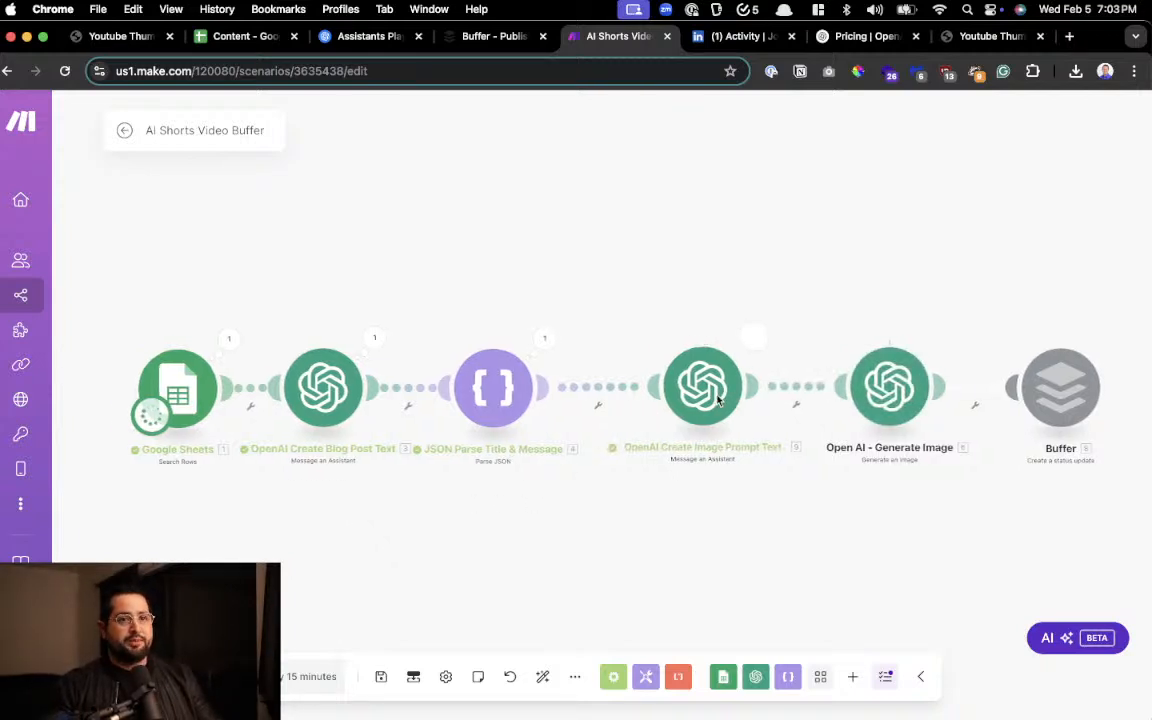
scroll(717, 400, right, 2)
scroll(717, 400, right, 3)
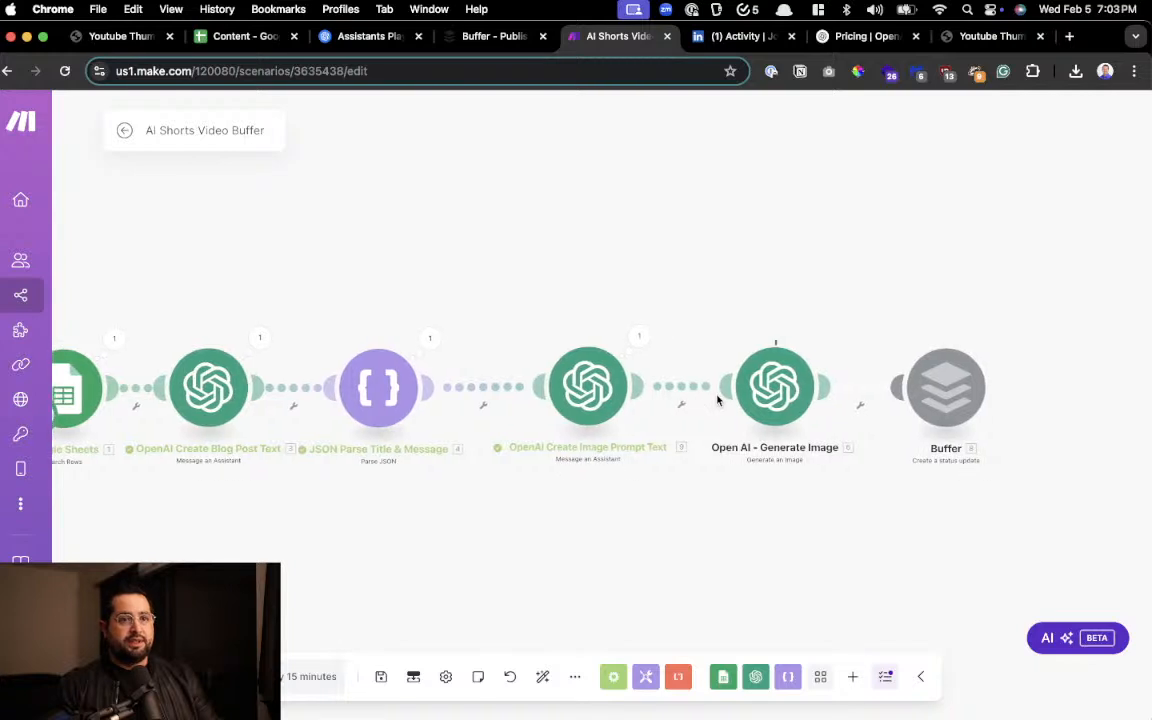
scroll(717, 400, right, 2)
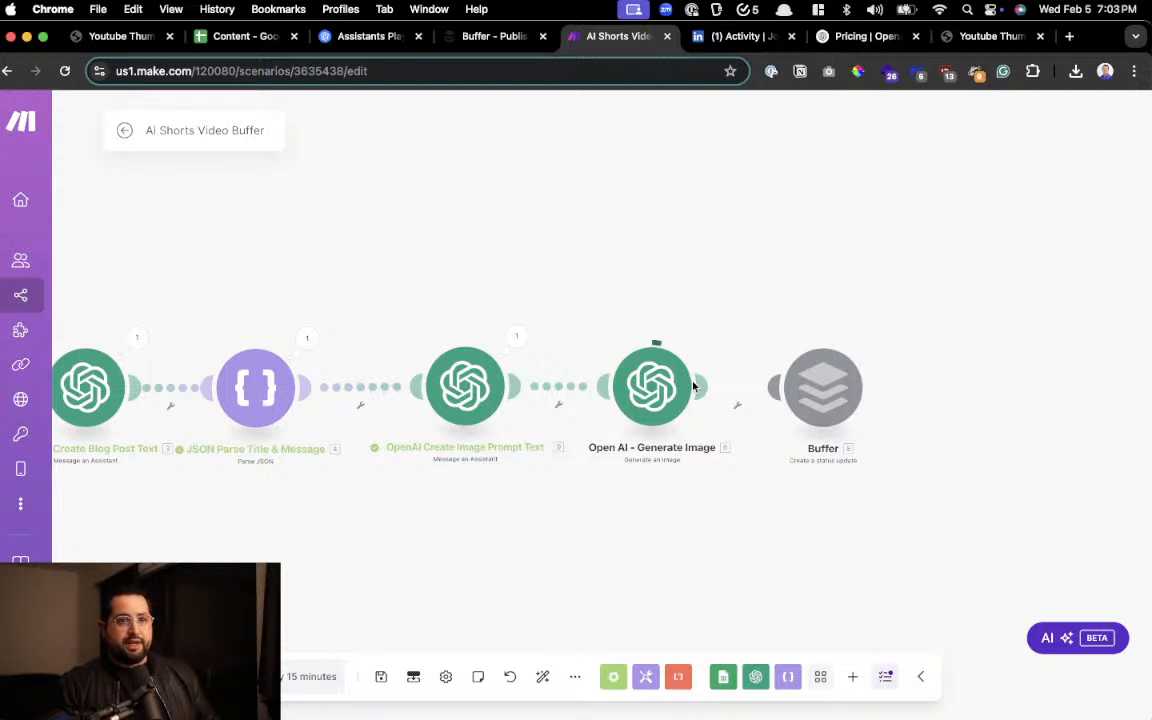
scroll(698, 388, right, 1)
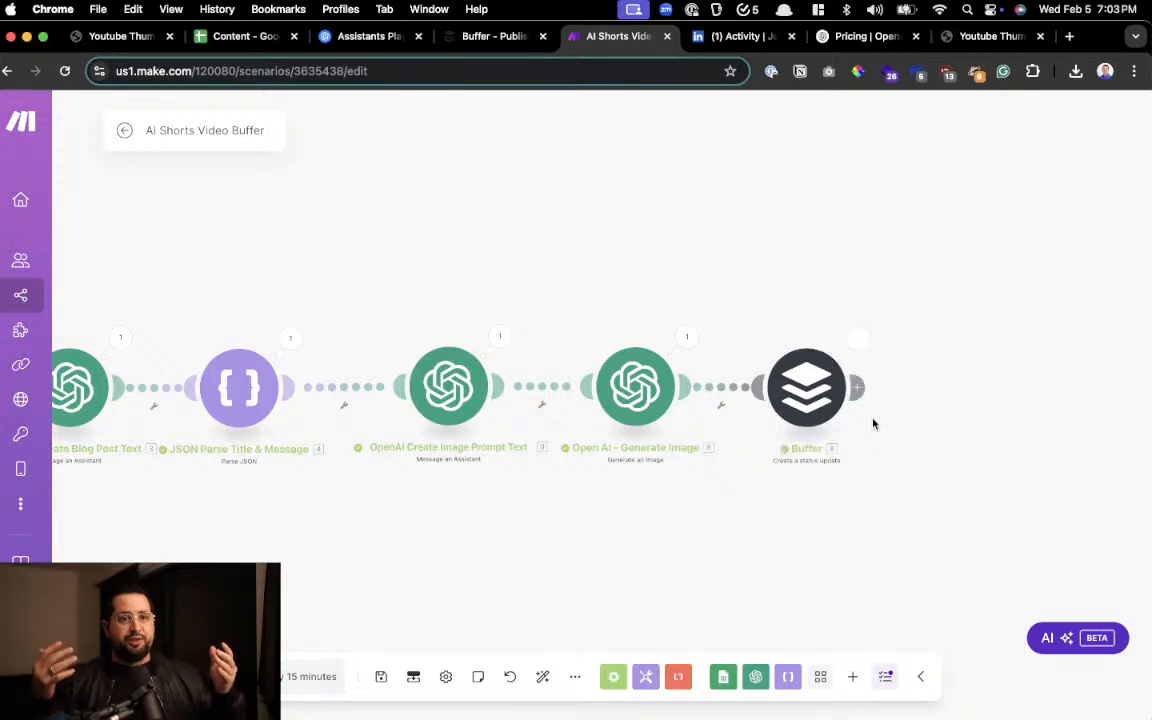
Reload the LinkedIn activity page, expand the Deepseek versus ChatGPT post and read its title and body text
click(738, 36)
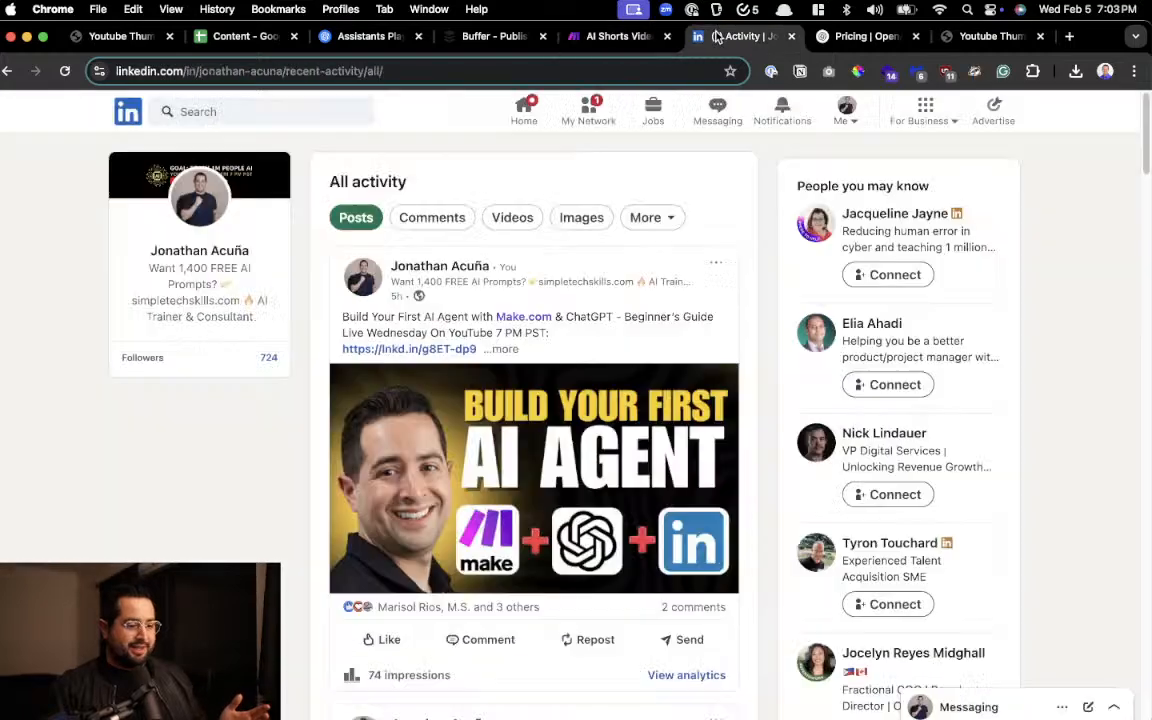
click(65, 71)
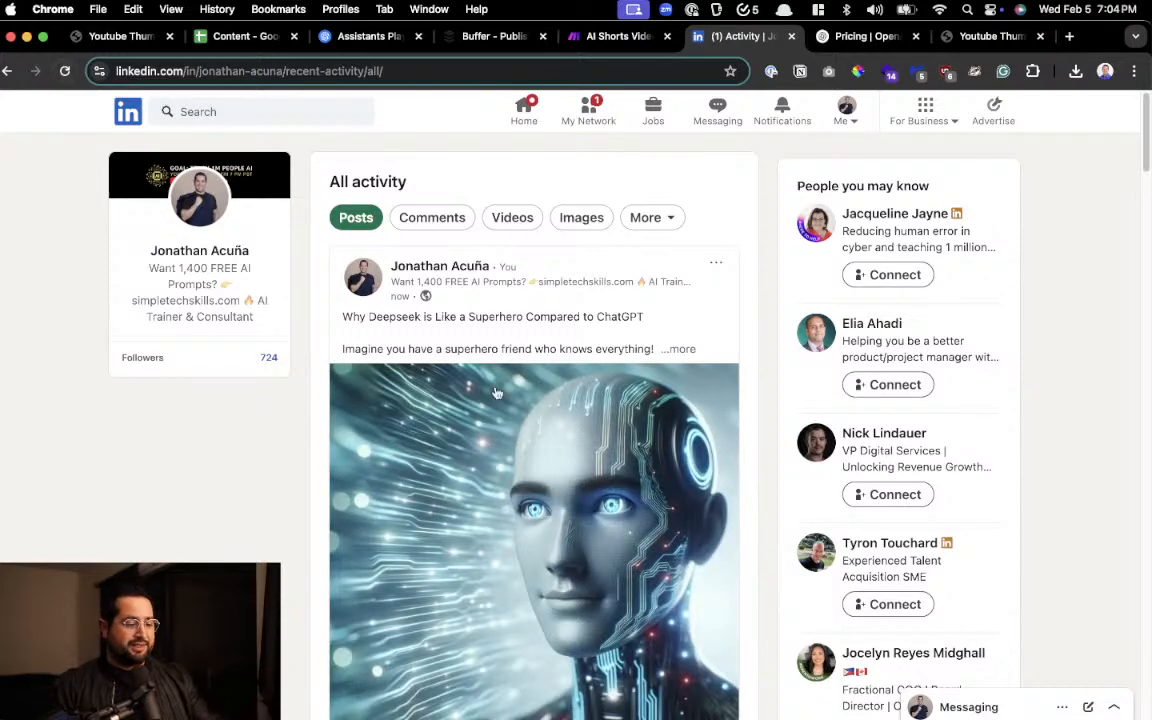
scroll(643, 350, up, 5)
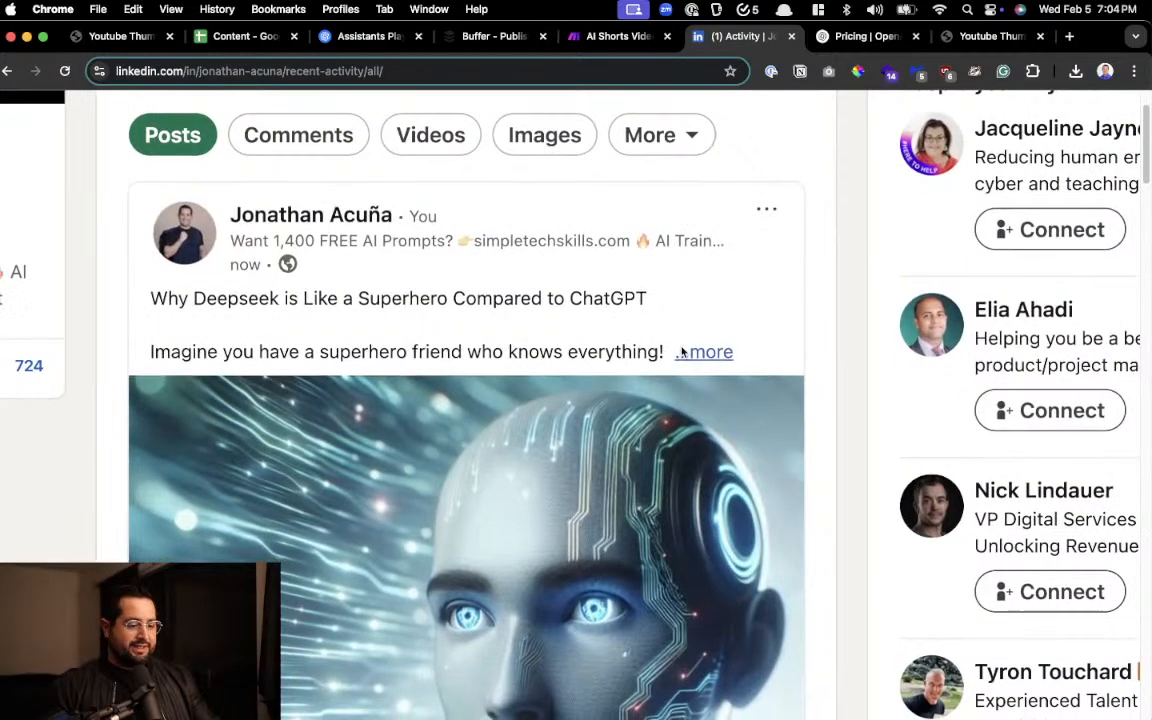
click(686, 352)
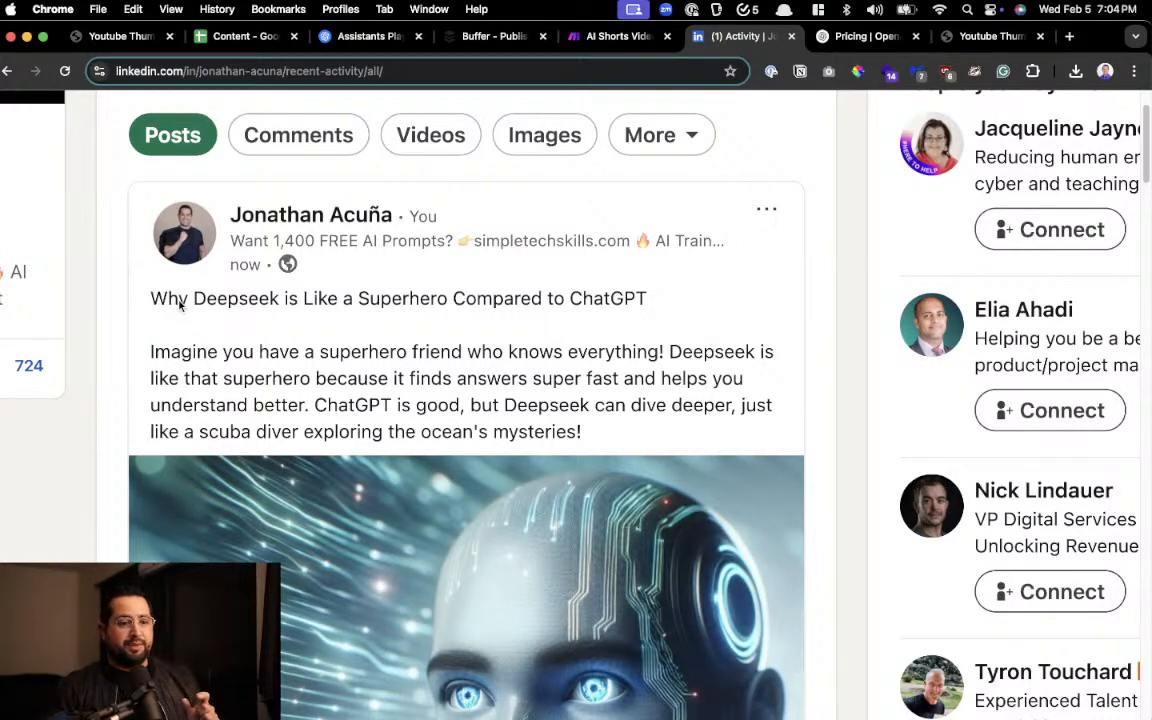
key(super+equal)
key(super+equal)
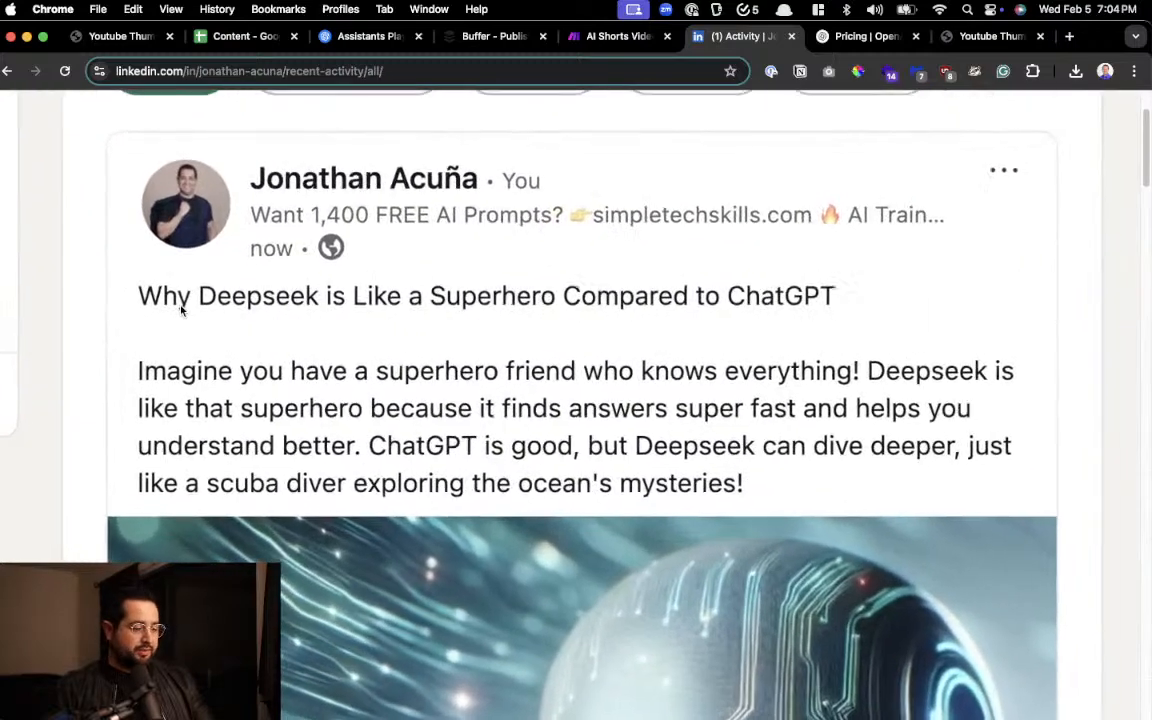
drag(177, 297, 840, 293)
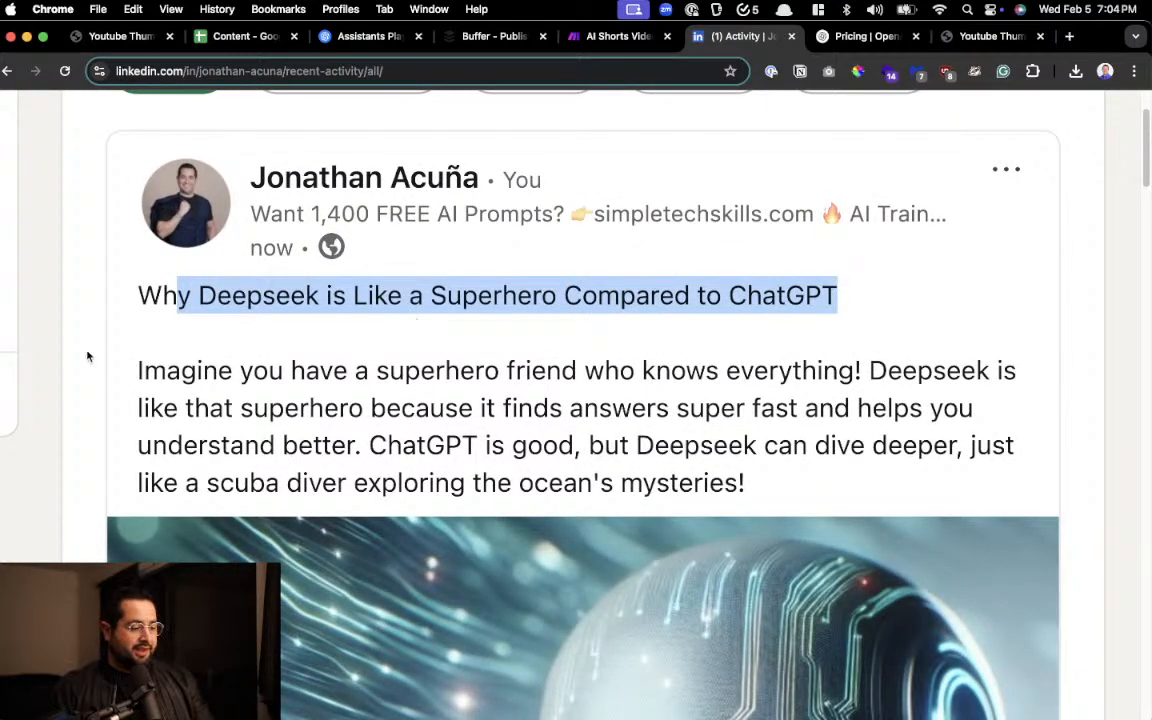
drag(87, 352, 777, 487)
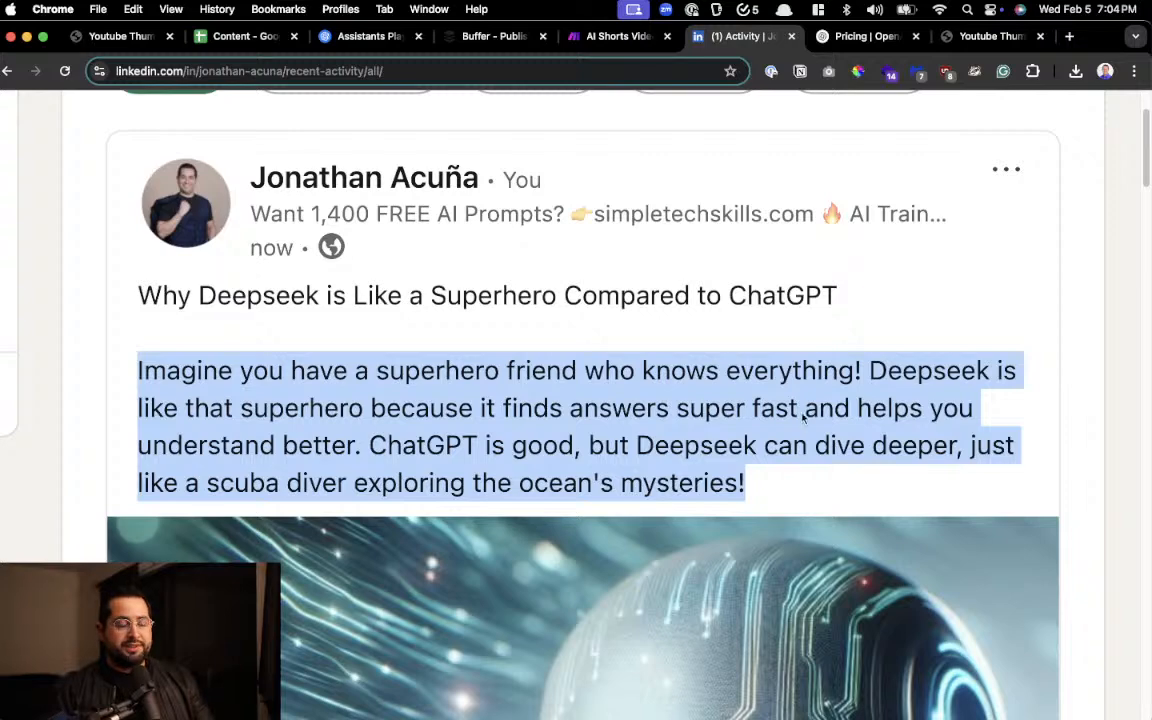
Examine the Deepseek post's robot image in the enlarged viewer and return to the activity feed
scroll(810, 410, down, 2)
click(800, 451)
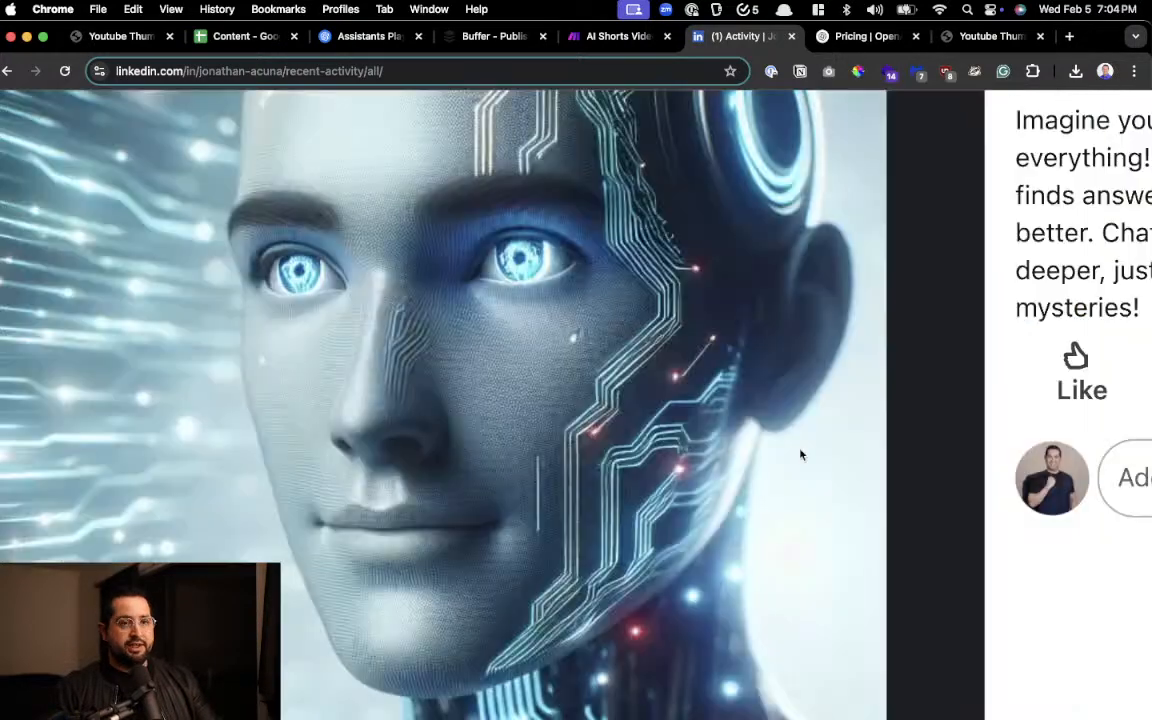
scroll(449, 416, down, 5)
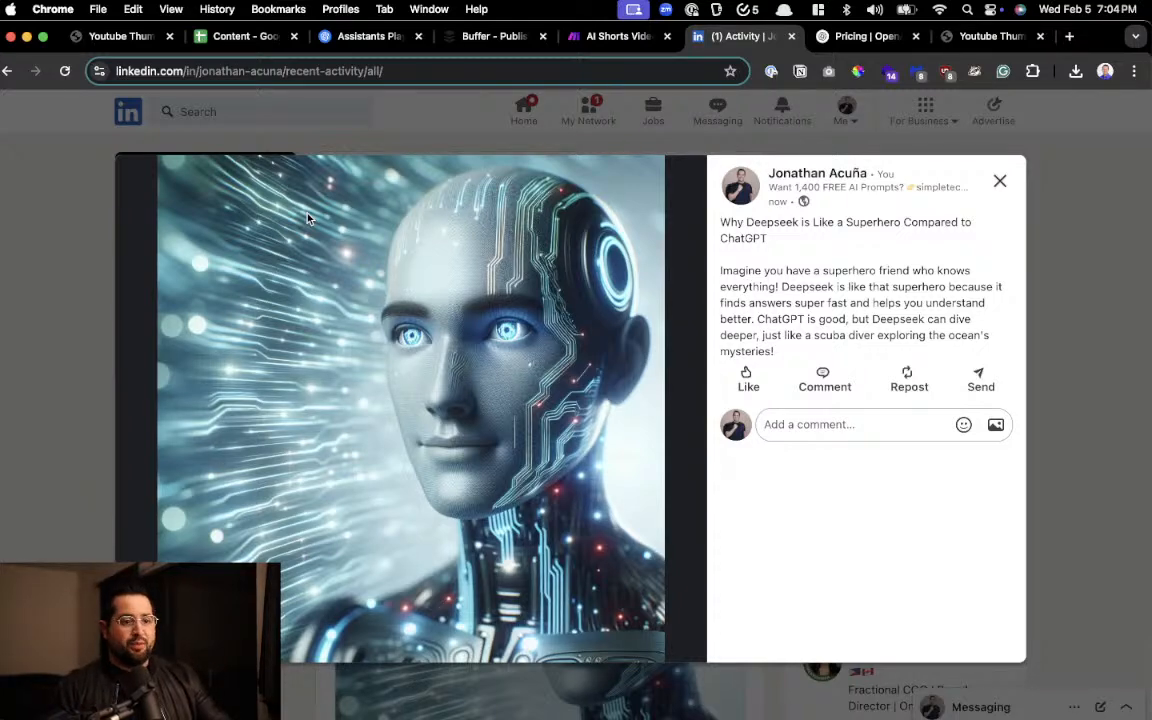
key(Escape)
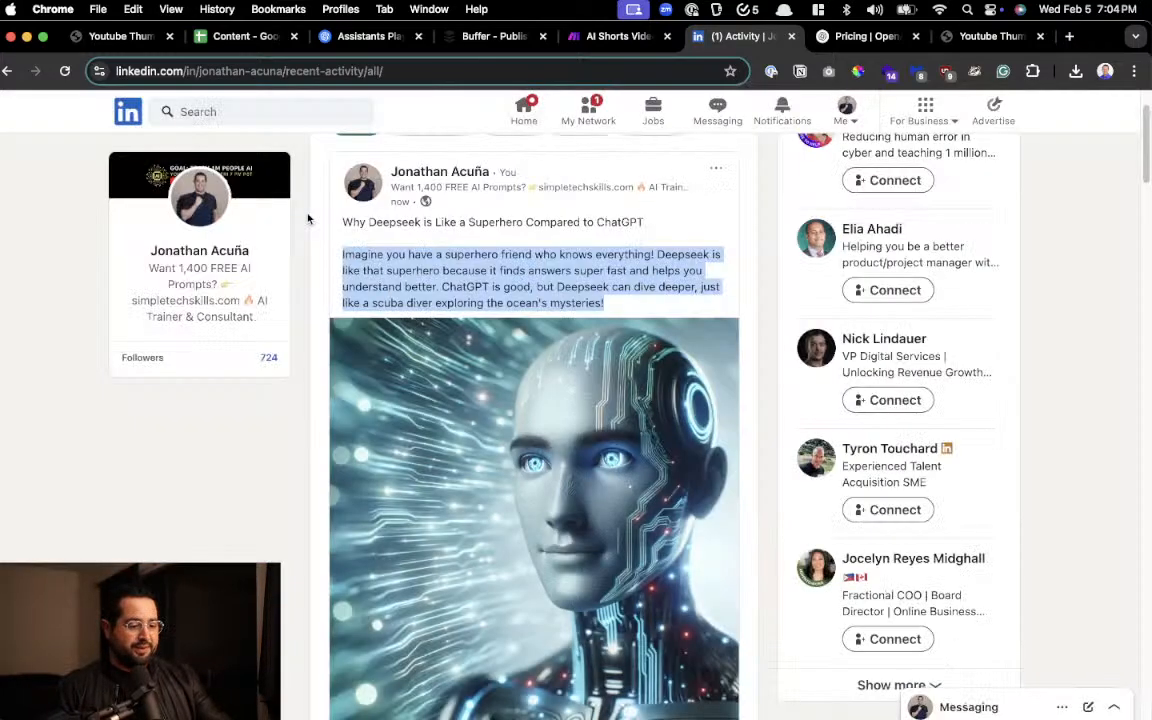
scroll(456, 250, down, 2)
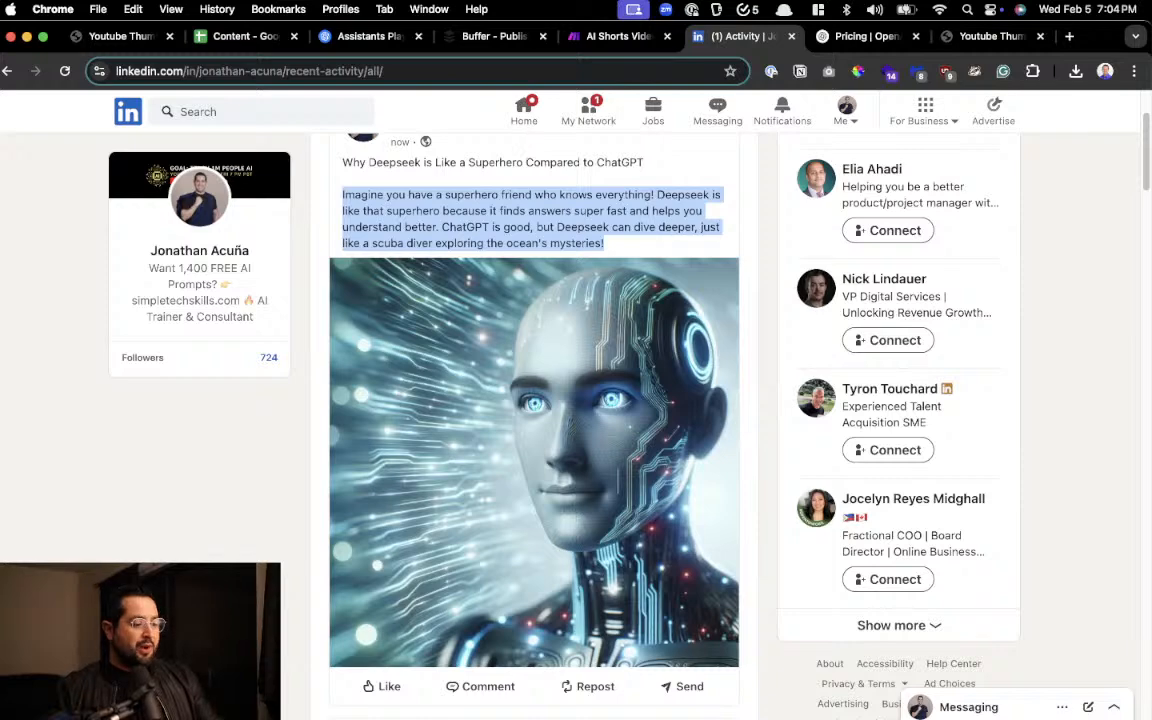
Switch to the Content spreadsheet in Google Sheets and check the source topic in cell B2
click(218, 42)
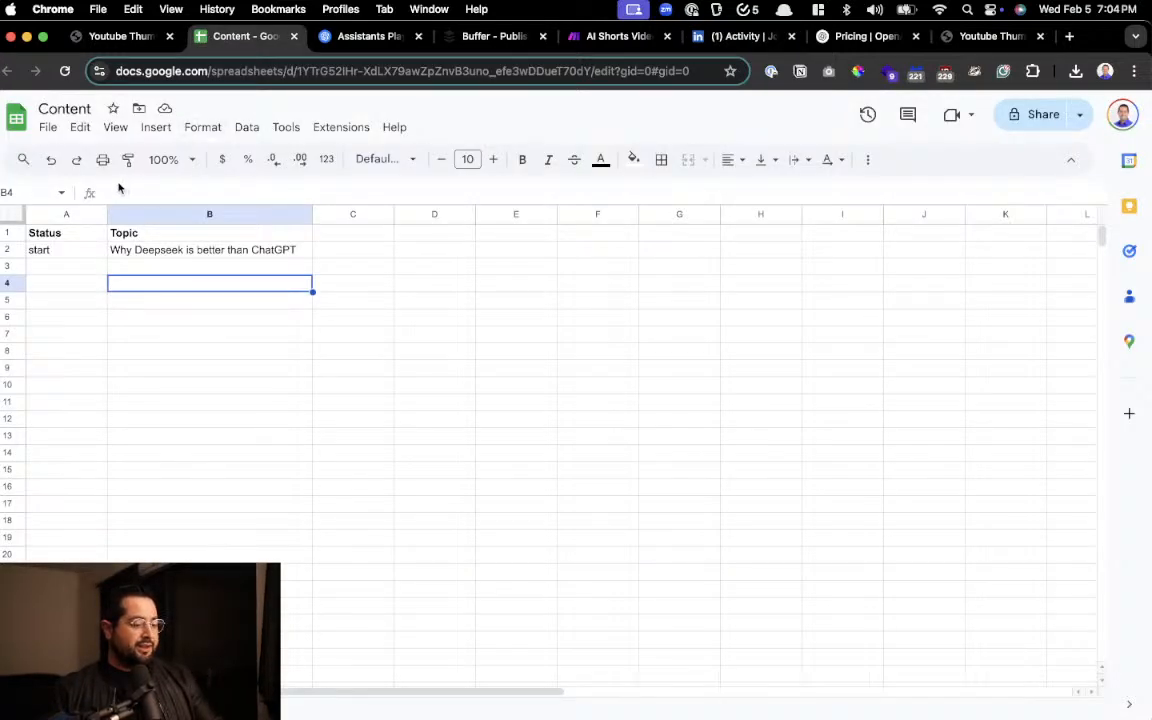
scroll(118, 188, up, 5)
click(474, 387)
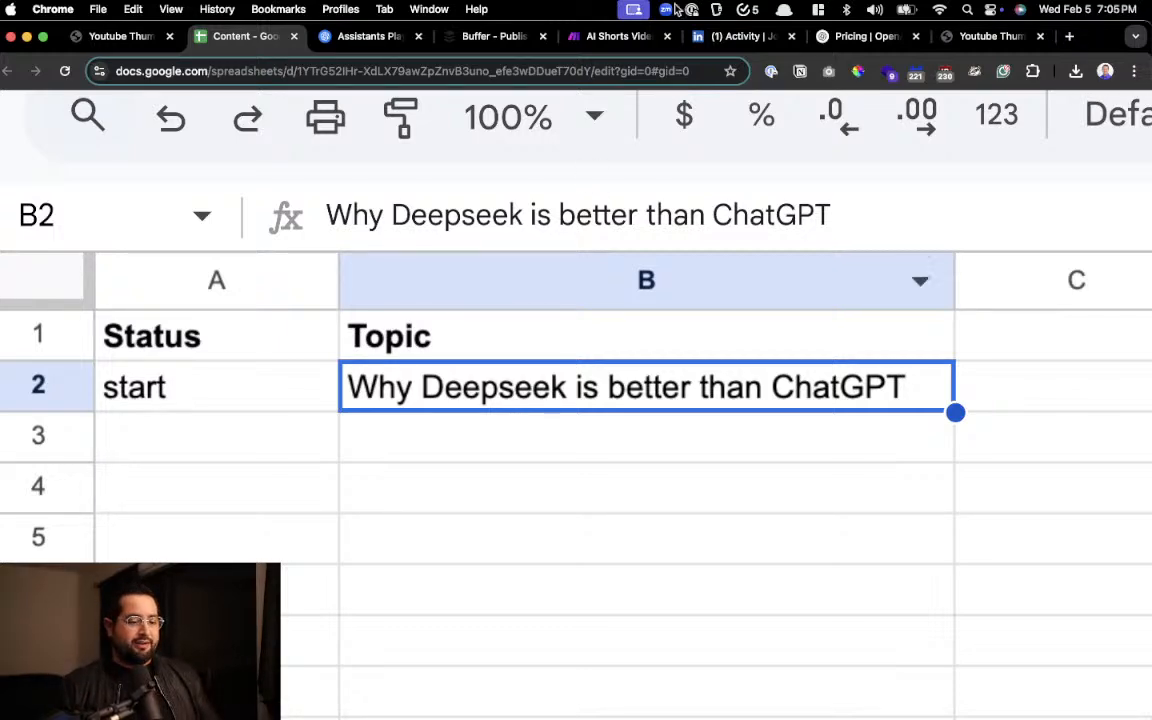
Return to the LinkedIn activity page and compare the Deepseek post's text and image with the source topic
click(953, 36)
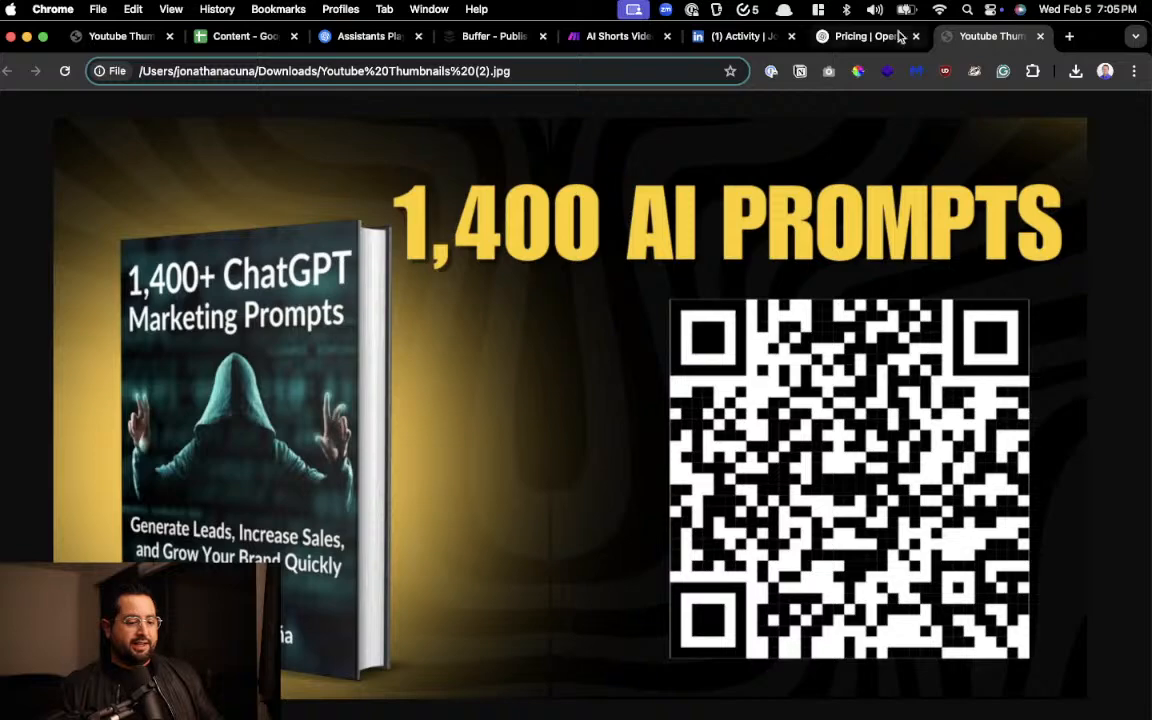
click(610, 37)
click(738, 36)
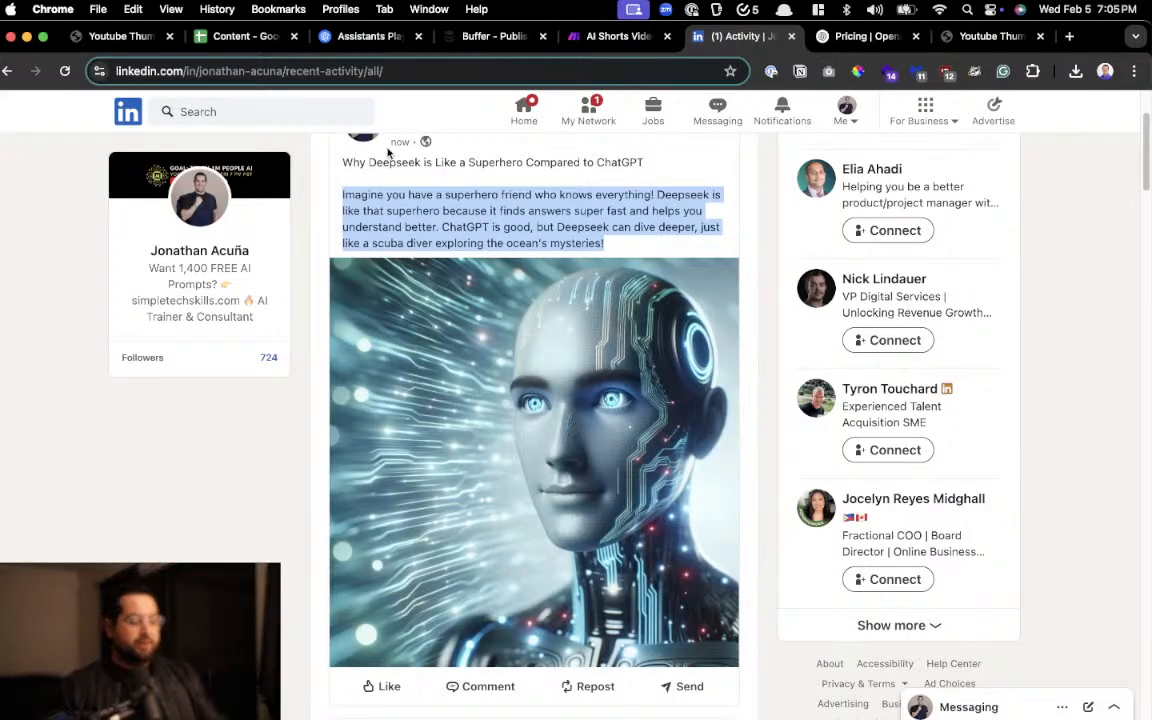
scroll(432, 228, up, 5)
scroll(557, 278, down, 5)
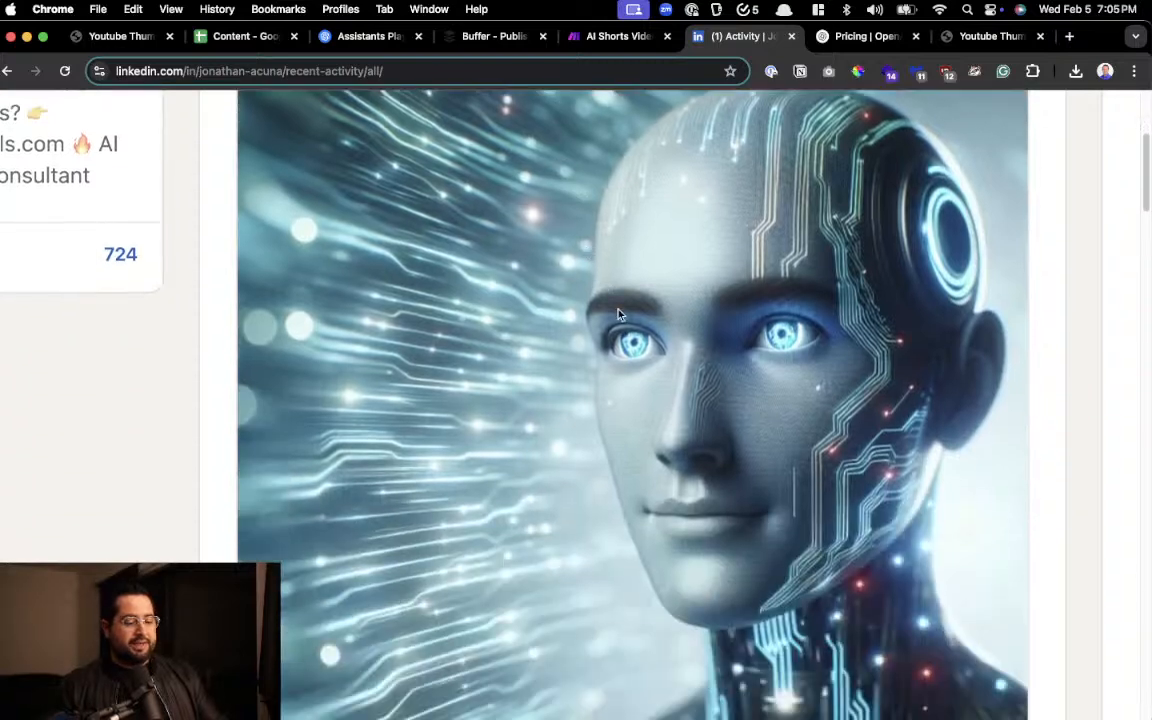
scroll(550, 277, up, 4)
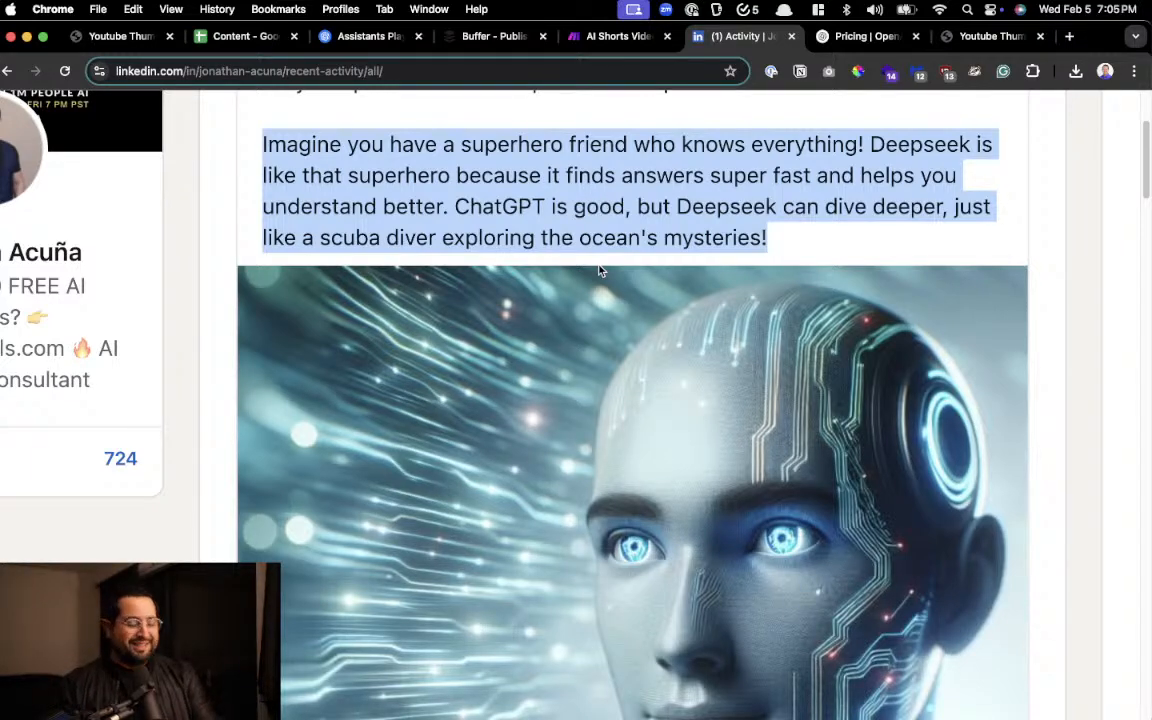
scroll(601, 271, down, 5)
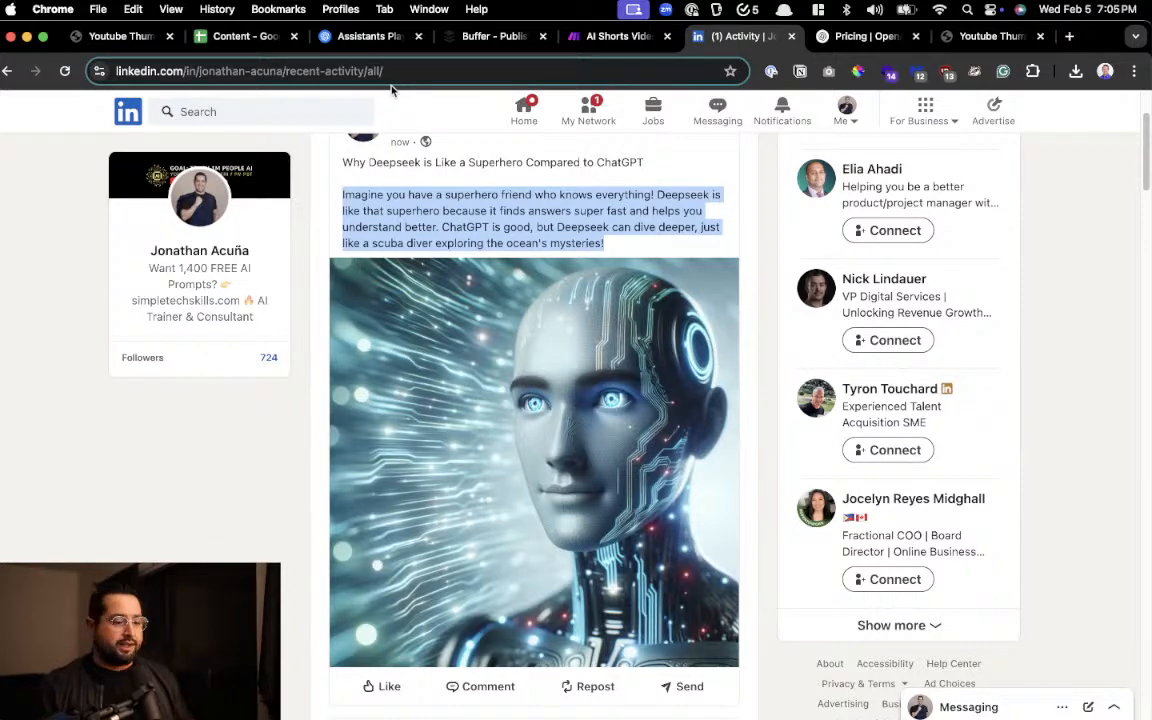
Go back to the Content spreadsheet and review the Status and Topic columns that feed the automation
click(214, 40)
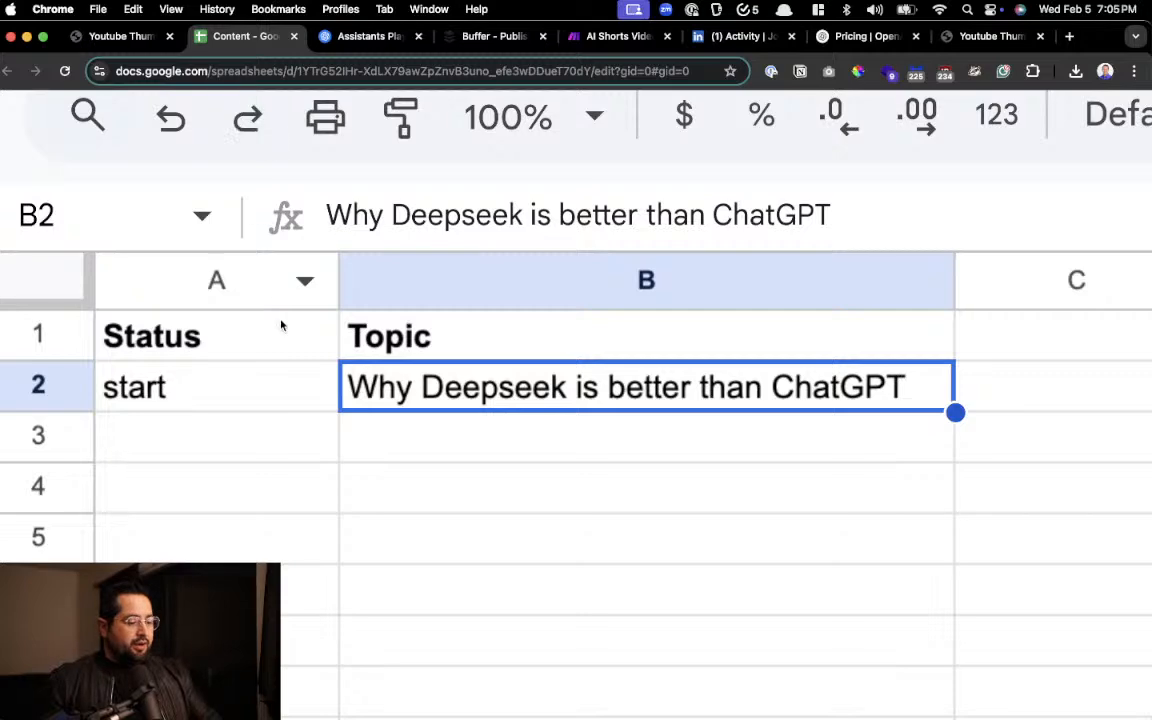
scroll(483, 354, up, 2)
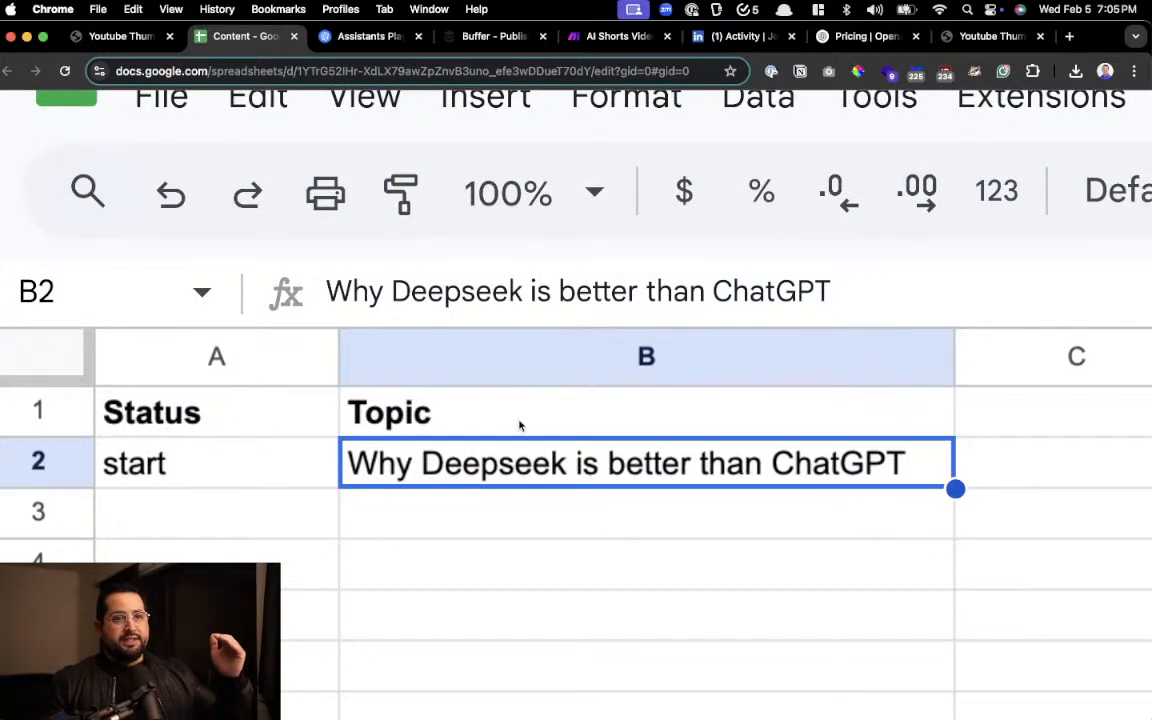
scroll(517, 434, down, 3)
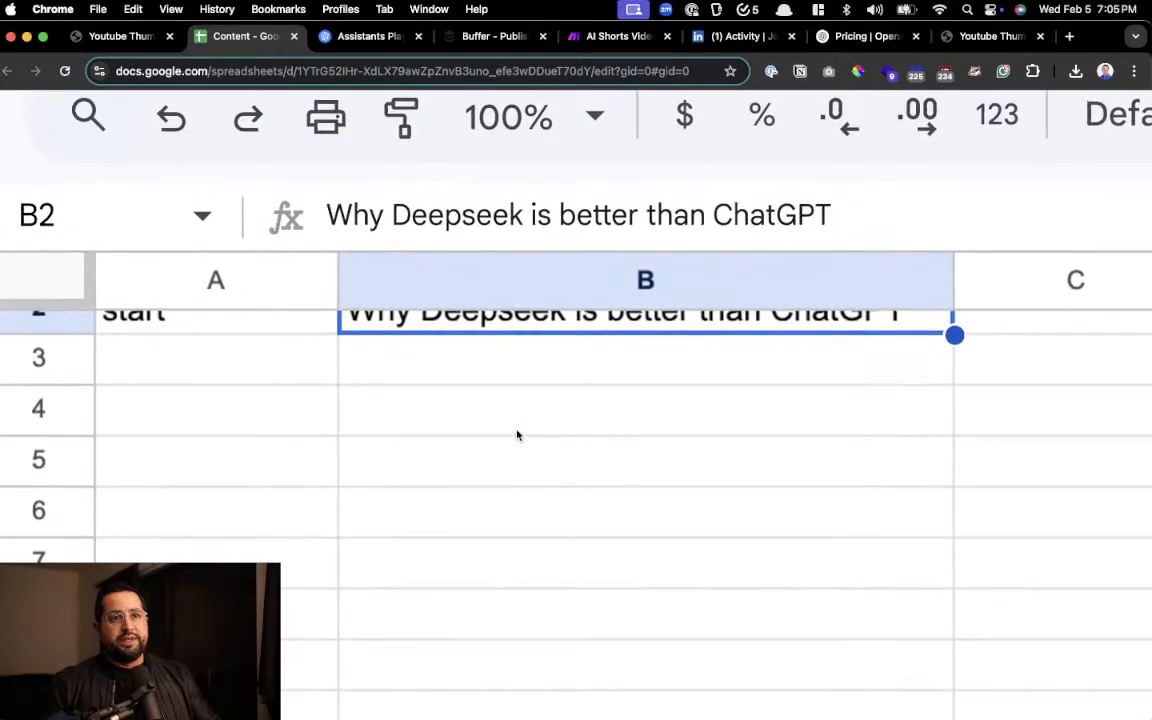
scroll(521, 413, up, 3)
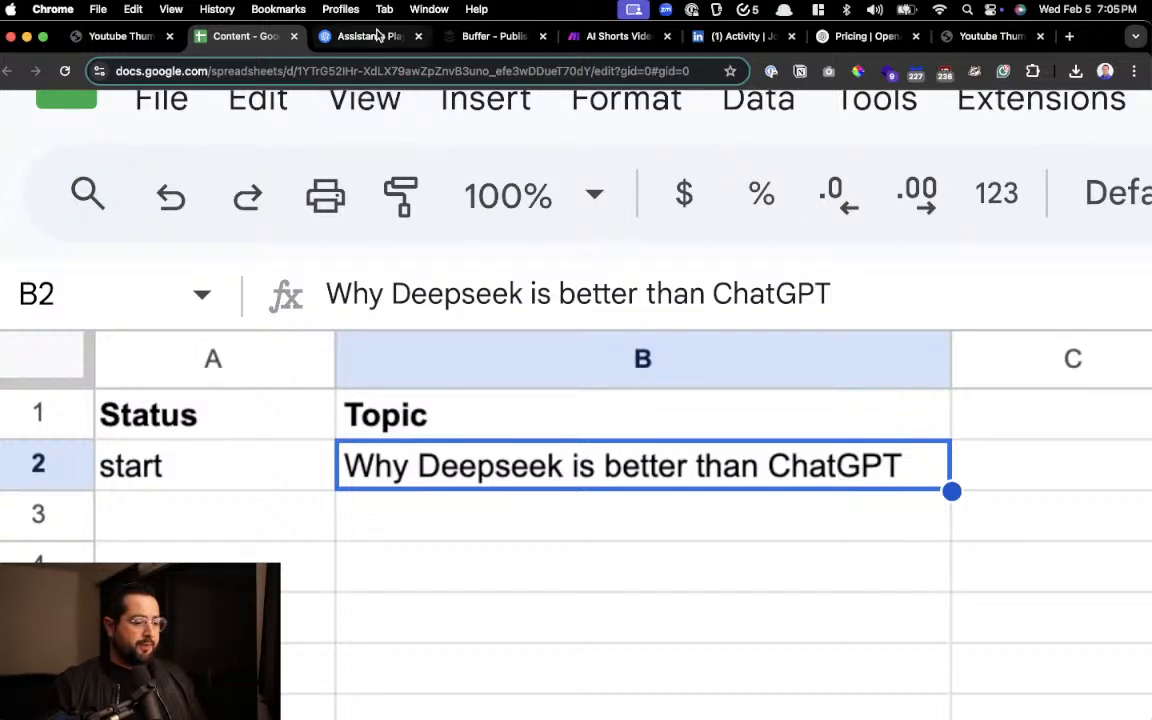
Return to the Make scenario and review the module chain from Google Sheets through the OpenAI modules to Buffer
click(625, 36)
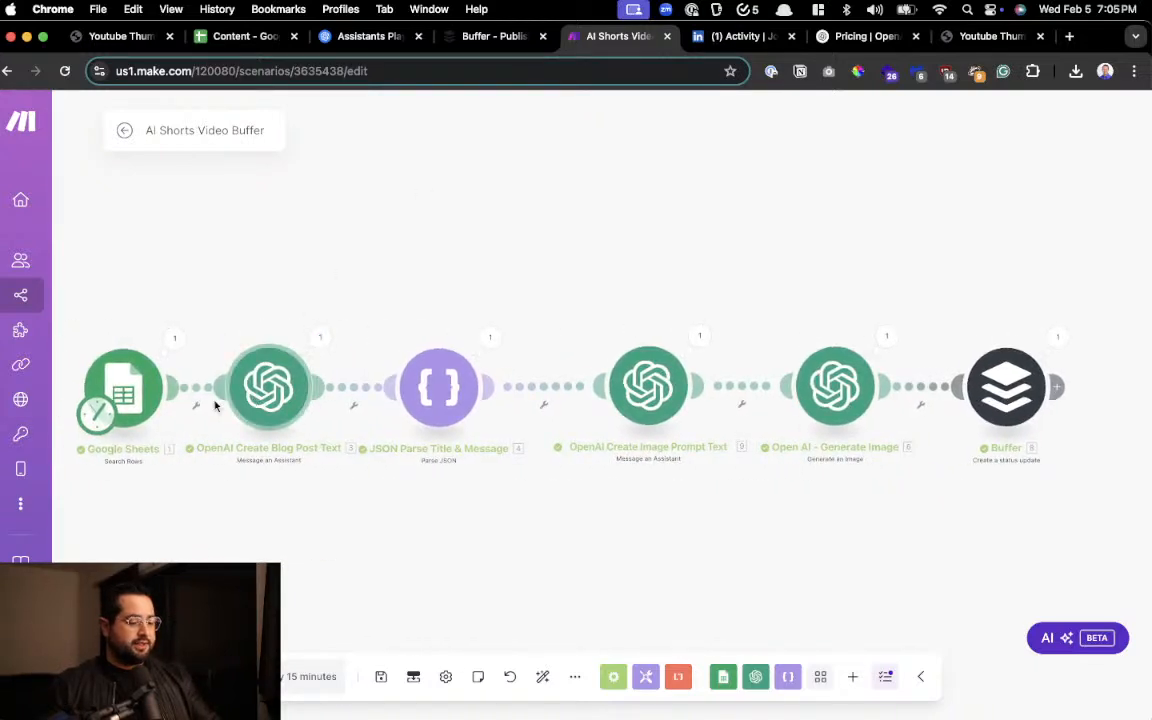
scroll(187, 380, left, 5)
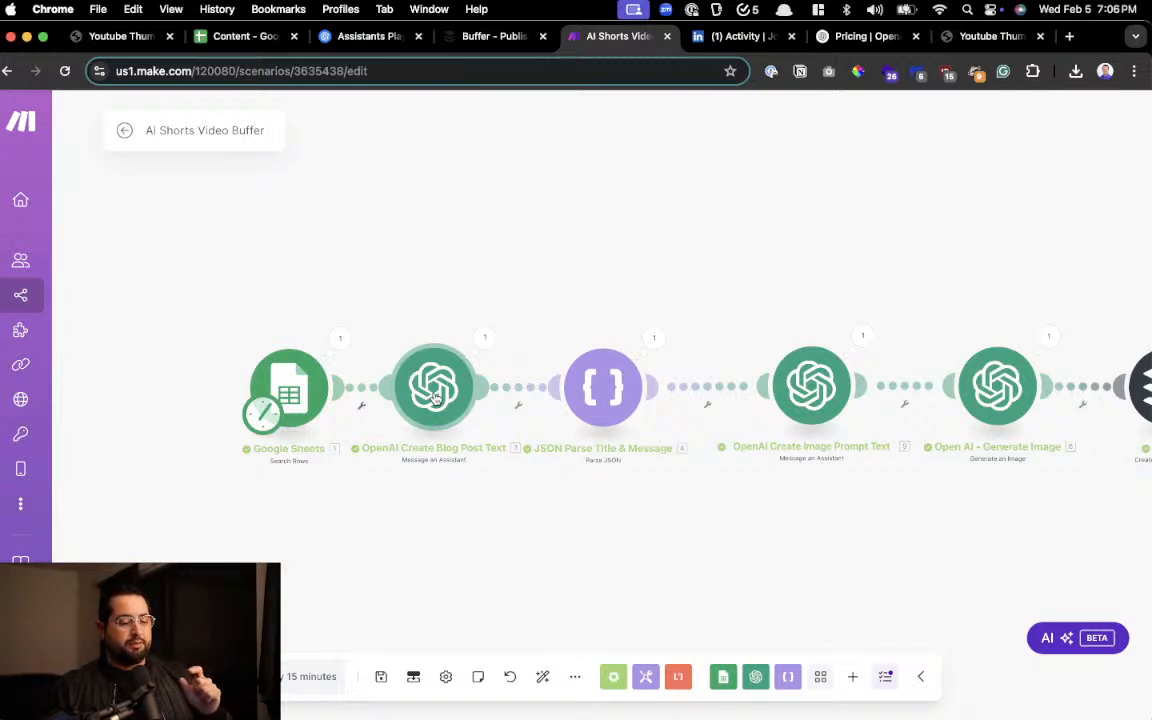
scroll(600, 401, left, 2)
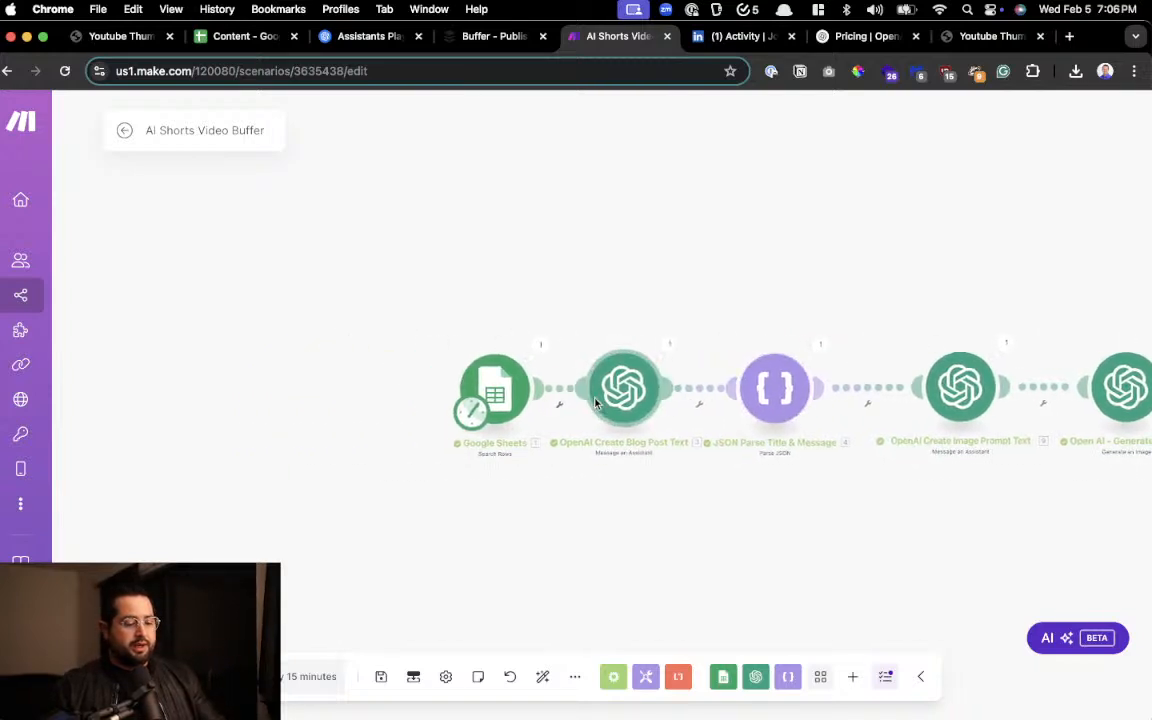
scroll(596, 404, right, 2)
scroll(596, 404, right, 5)
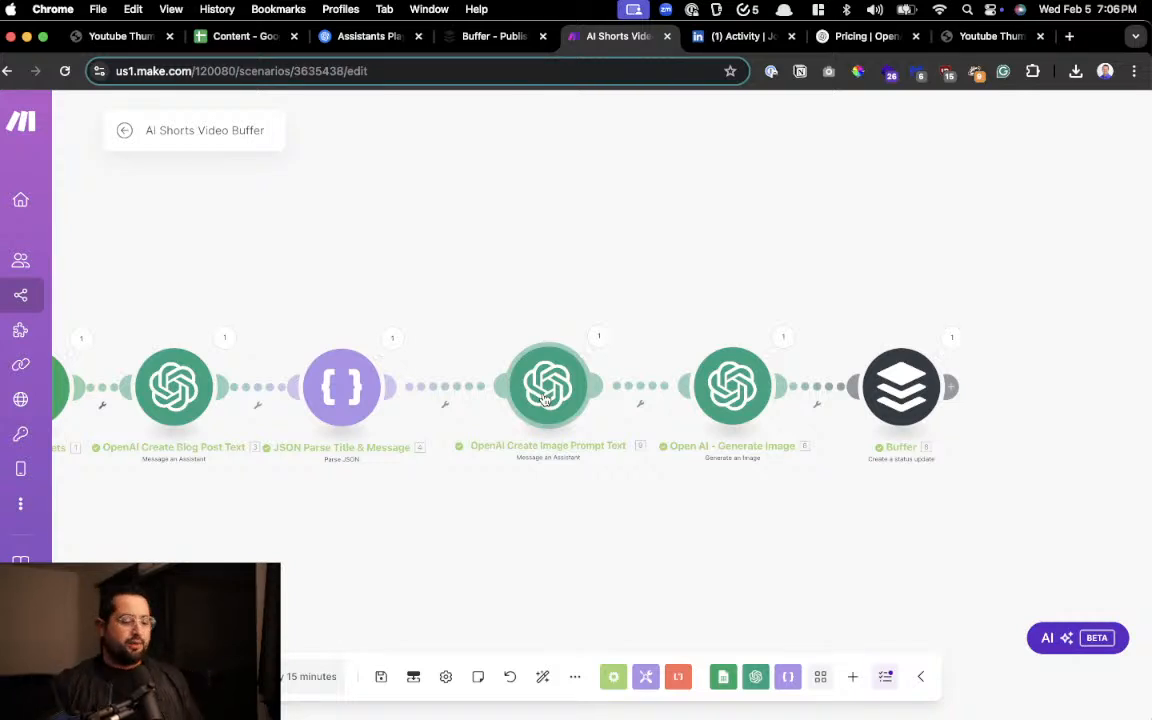
Review the image generation and Buffer modules in the Make scenario and recheck the Status and Topic row in the Content spreadsheet
scroll(545, 398, right, 5)
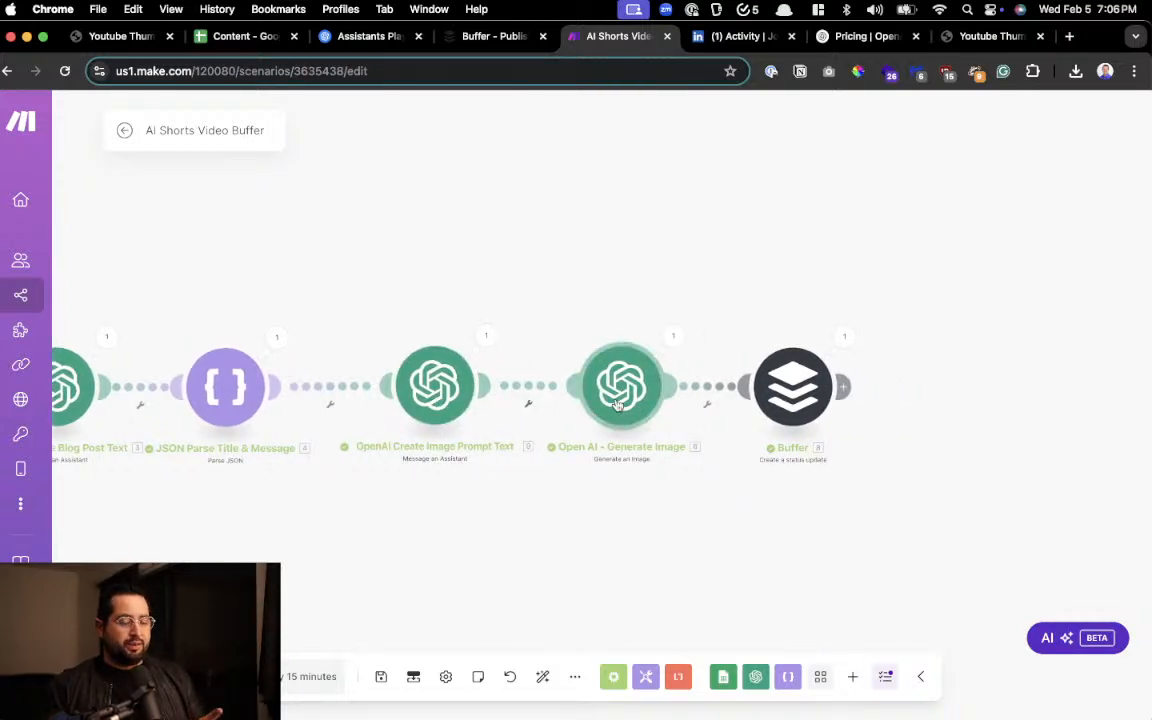
click(617, 404)
click(581, 319)
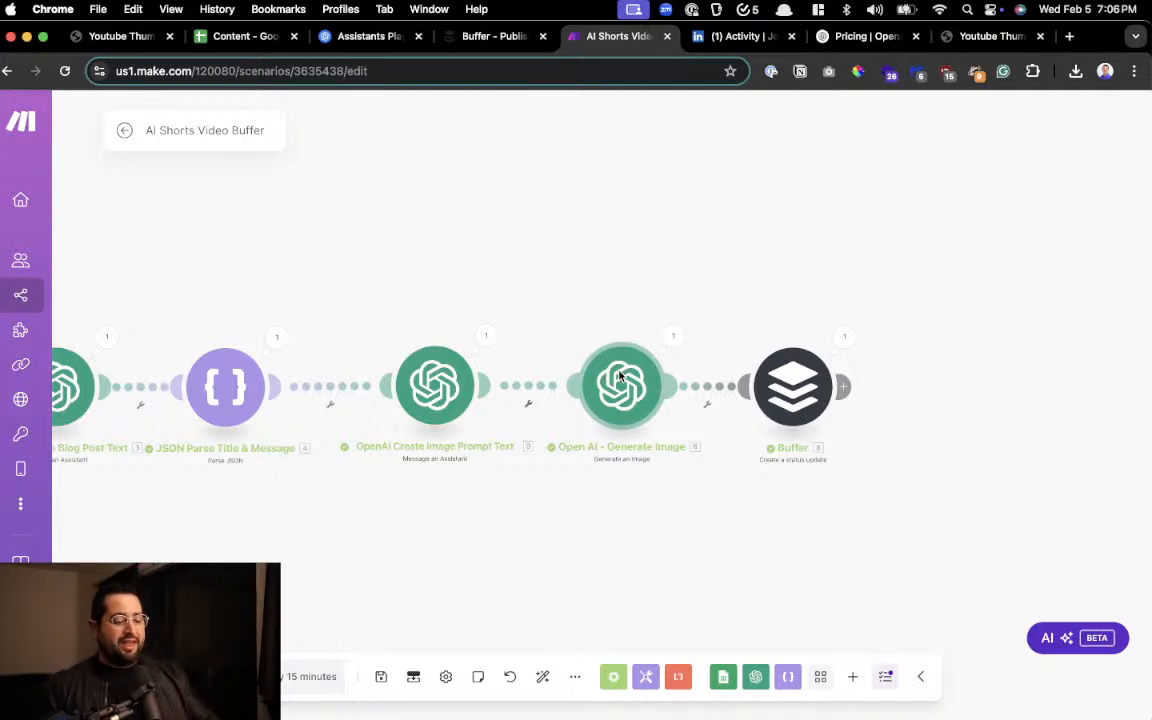
scroll(680, 398, right, 3)
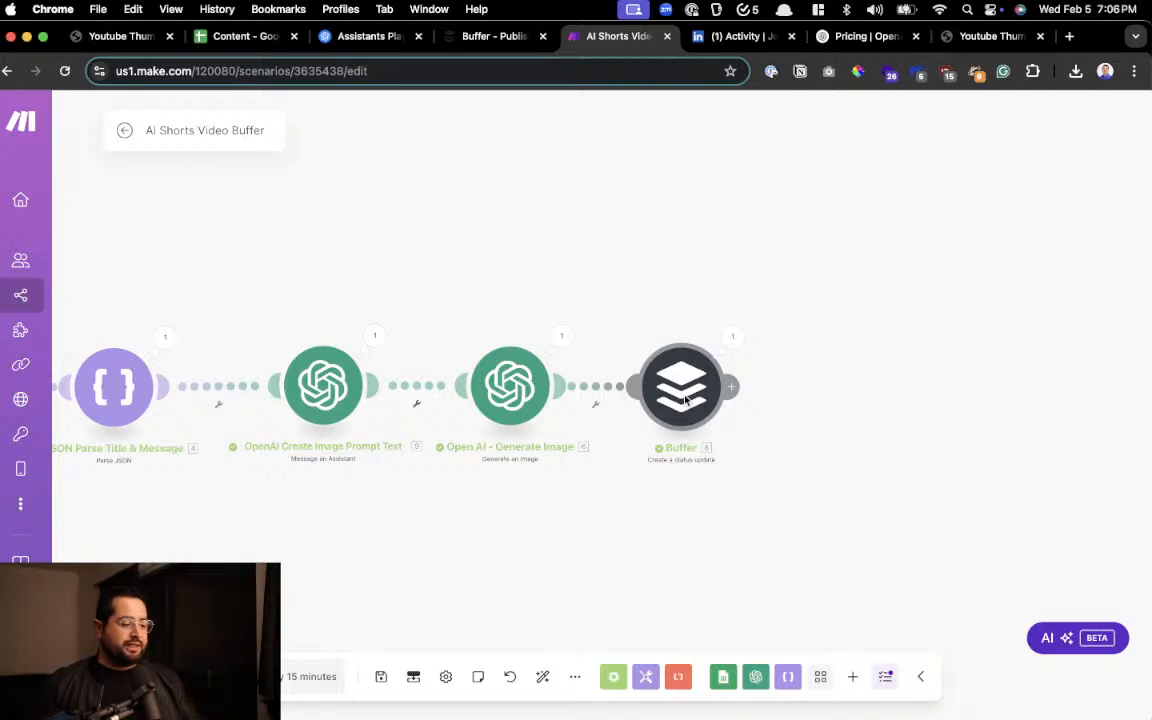
scroll(685, 398, left, 8)
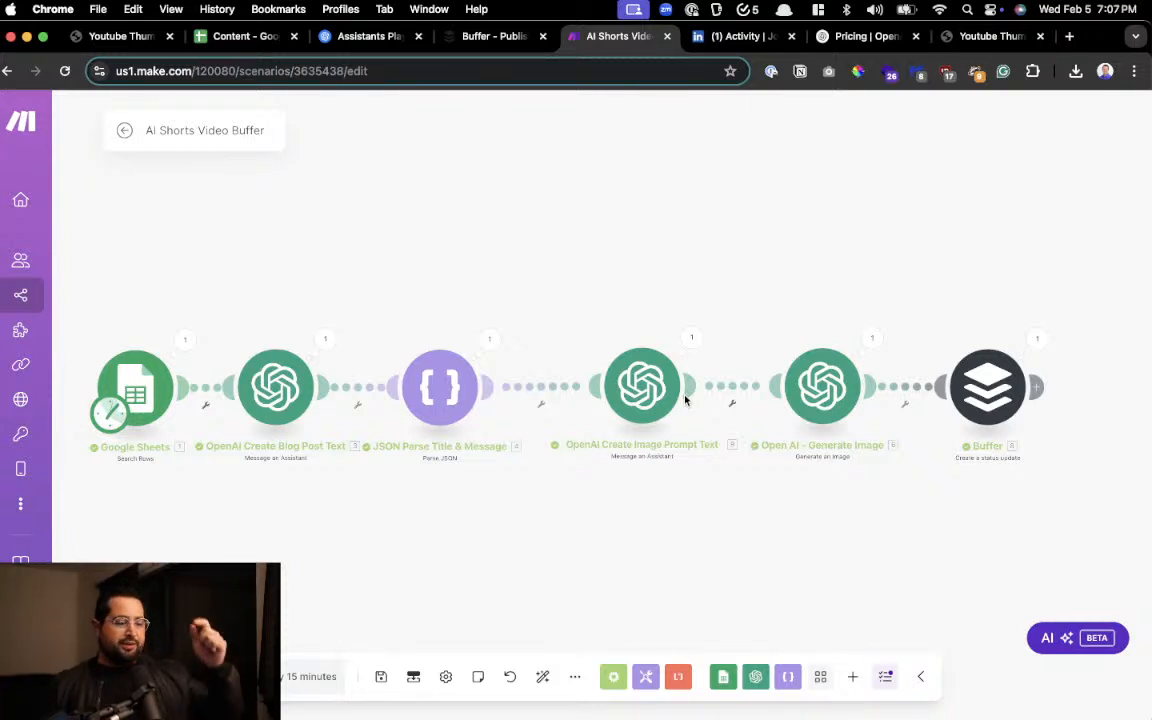
click(245, 36)
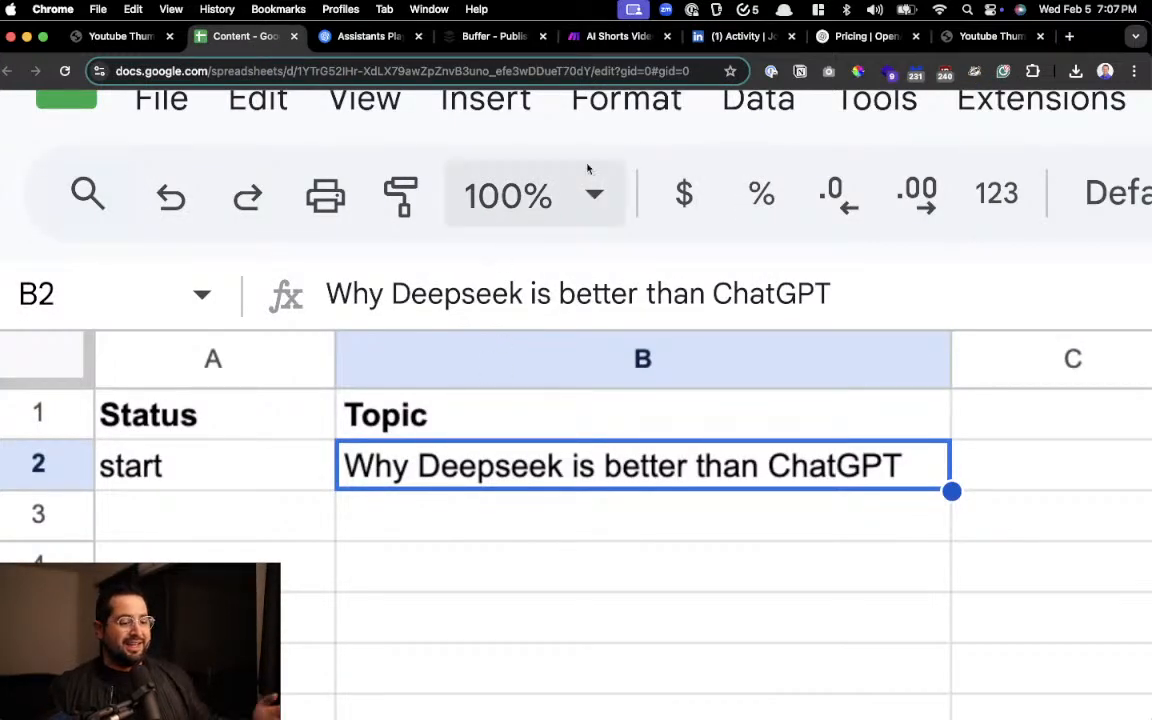
click(617, 36)
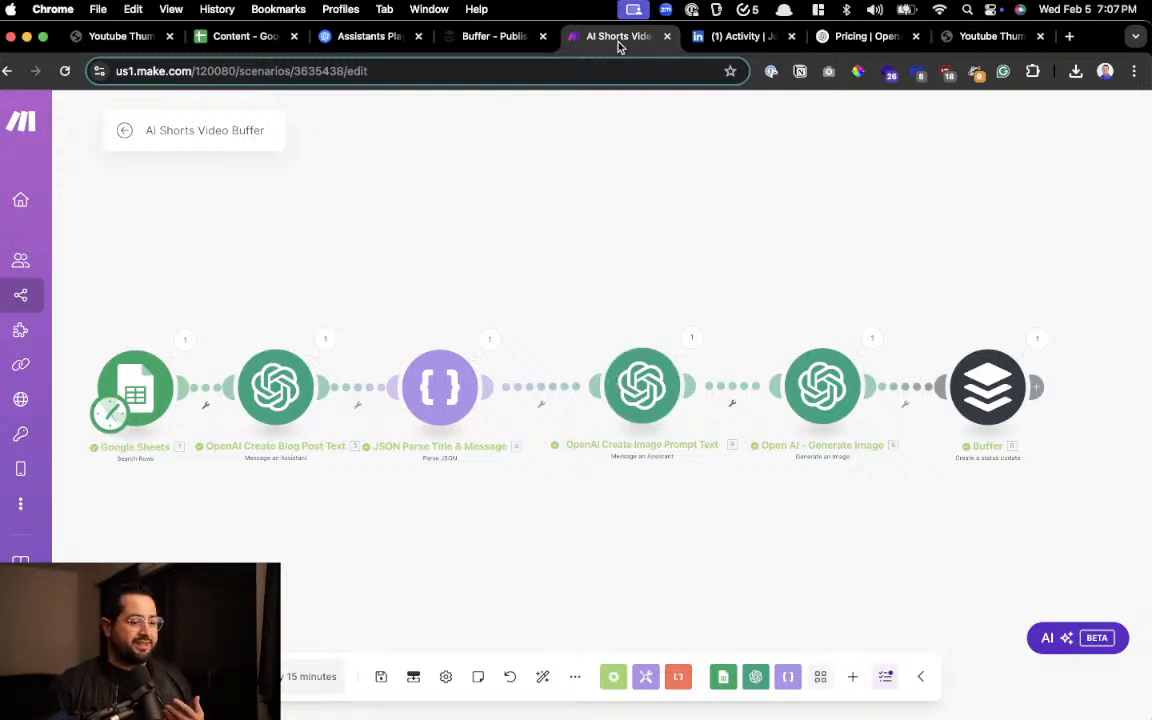
Move the Make page next to the Content spreadsheet in the browser and create a new scenario from the scenarios overview
key(super+w)
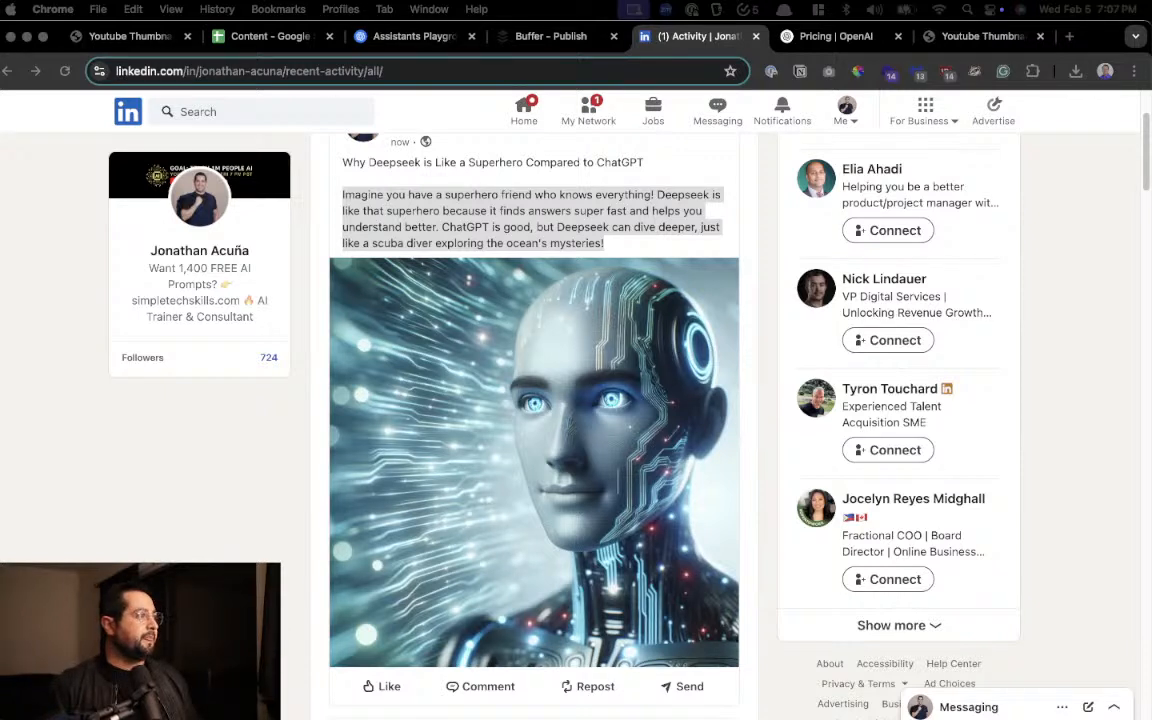
drag(560, 240, 372, 38)
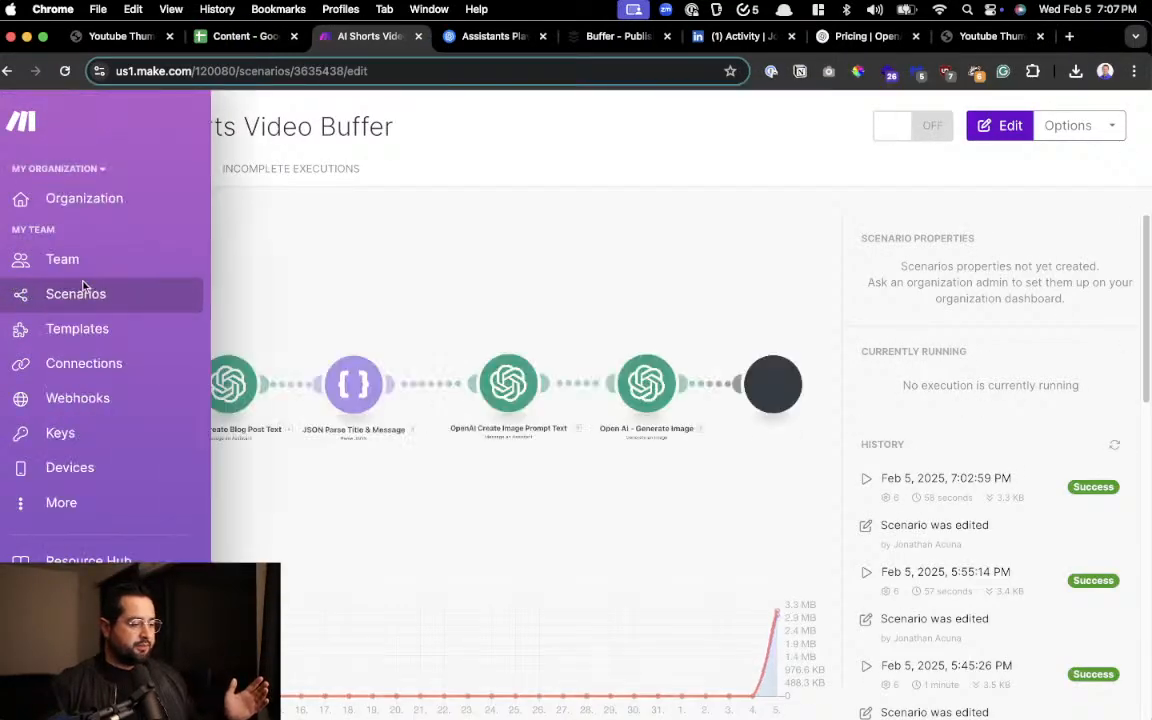
click(90, 296)
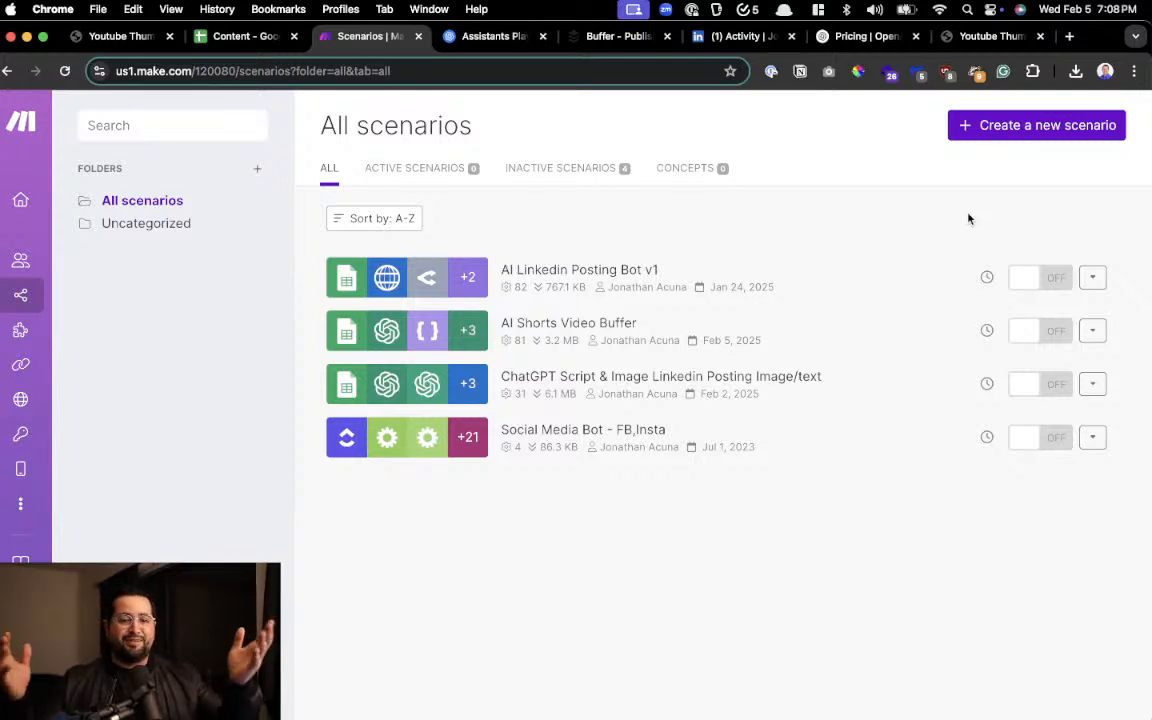
click(1055, 132)
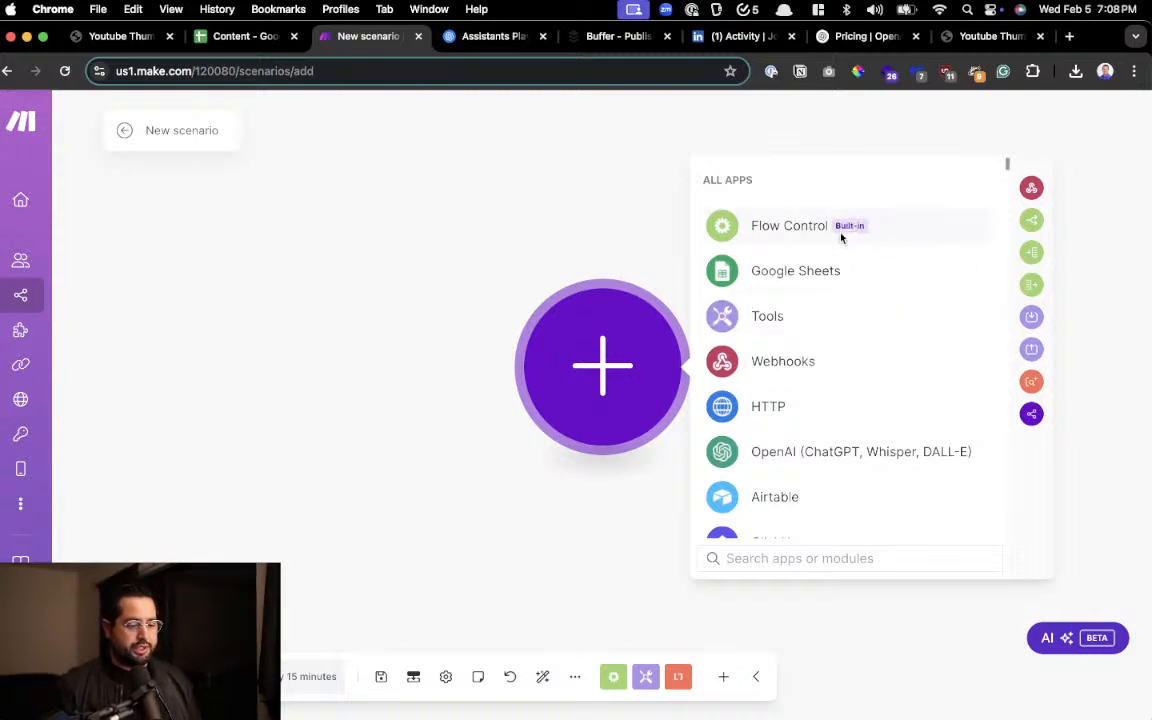
Add a Google Sheets Search Rows module as the first module of the new scenario
click(810, 273)
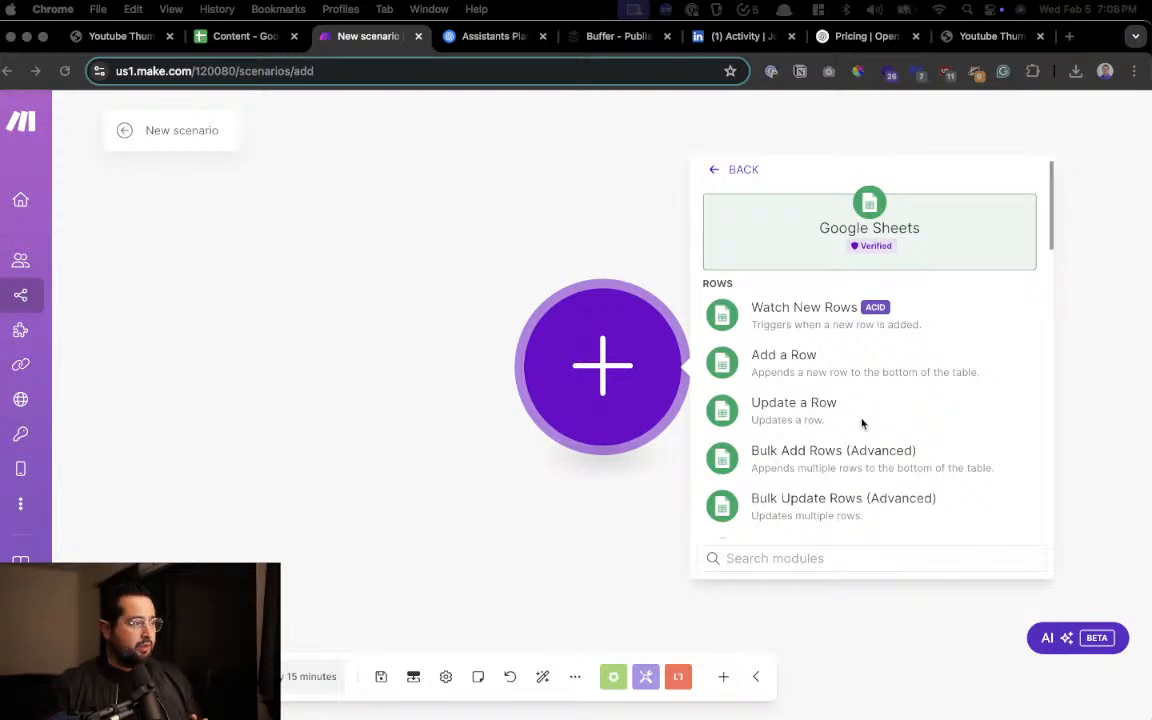
scroll(862, 423, down, 2)
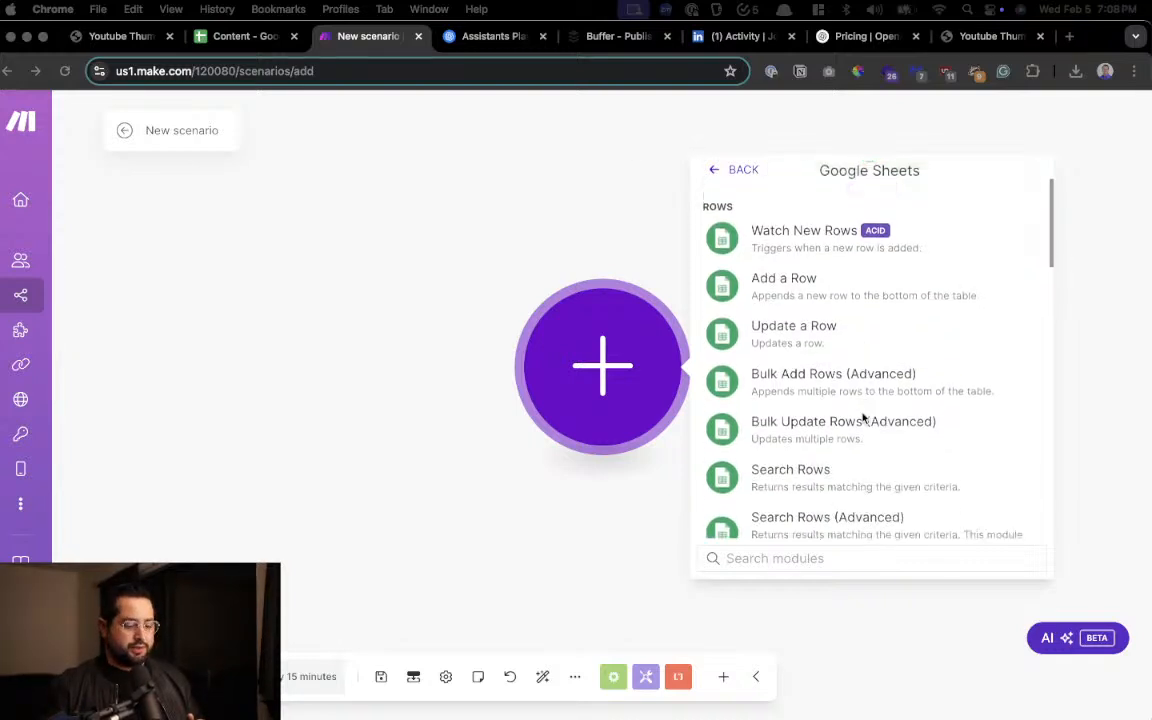
click(838, 470)
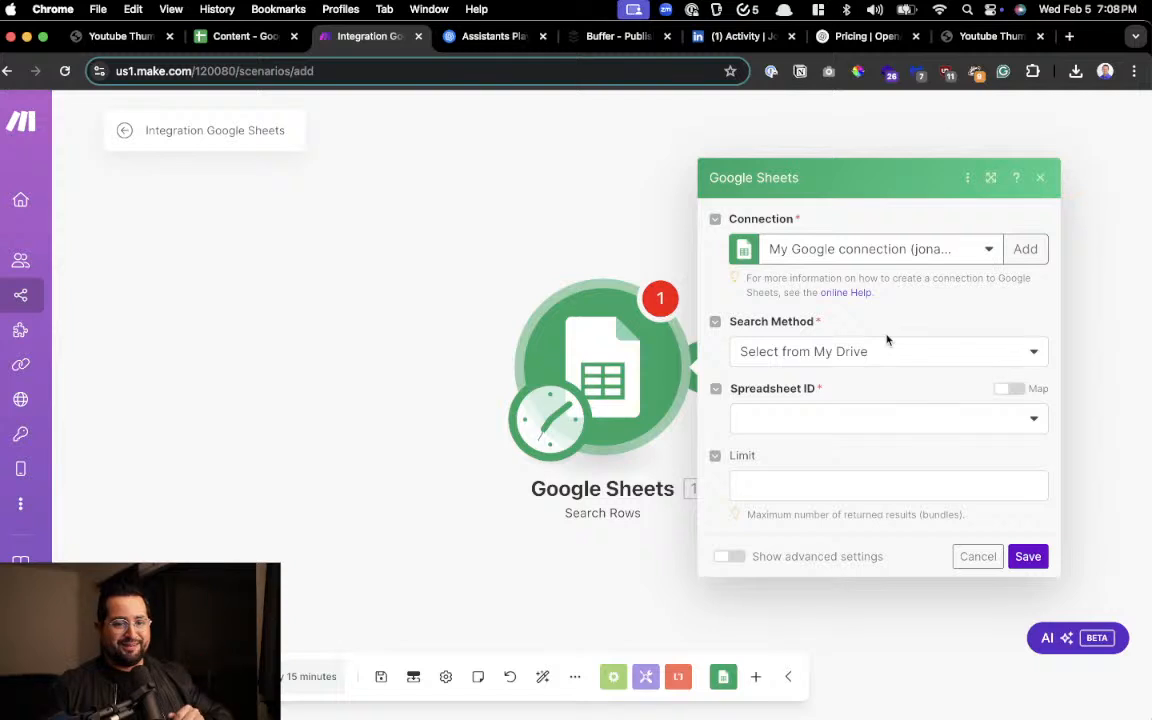
Choose the Content spreadsheet and its Sheet1 as the source for the Search Rows module
click(815, 420)
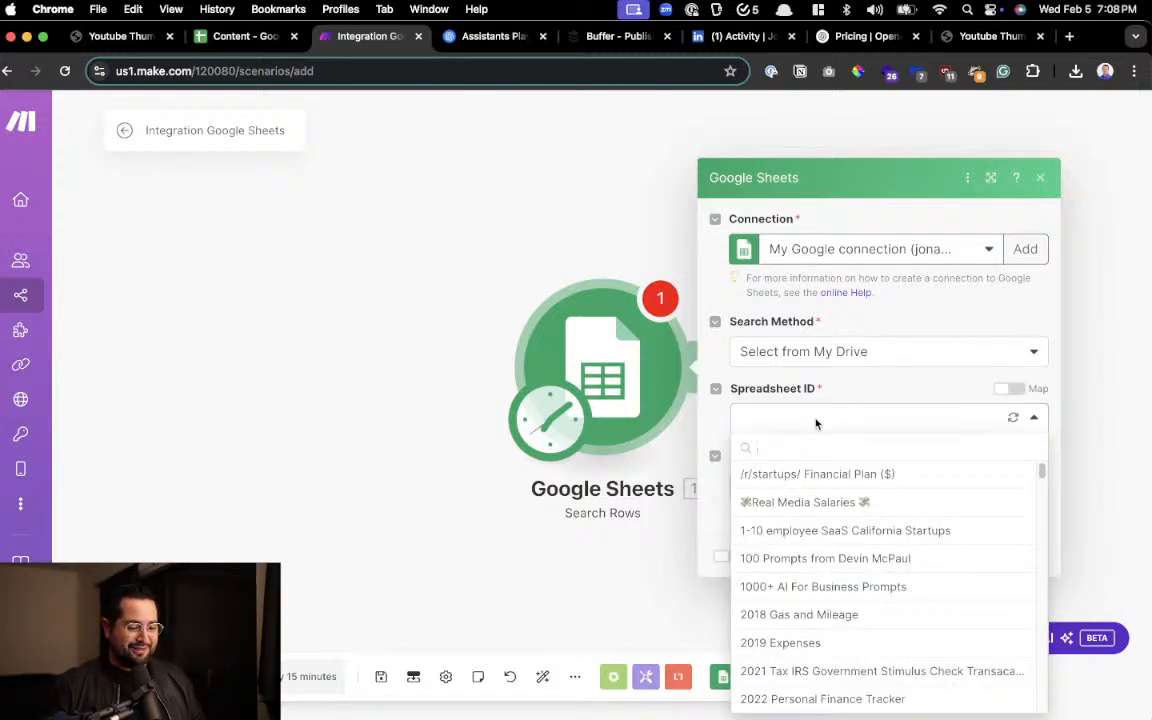
text(cont)
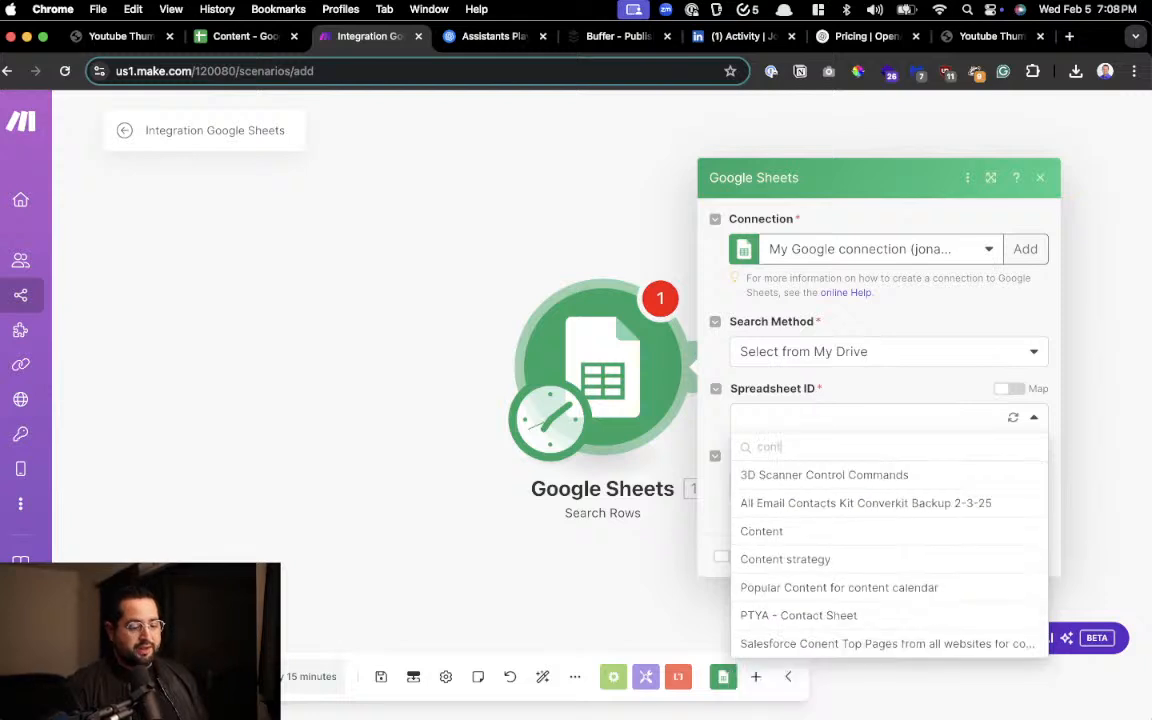
click(790, 534)
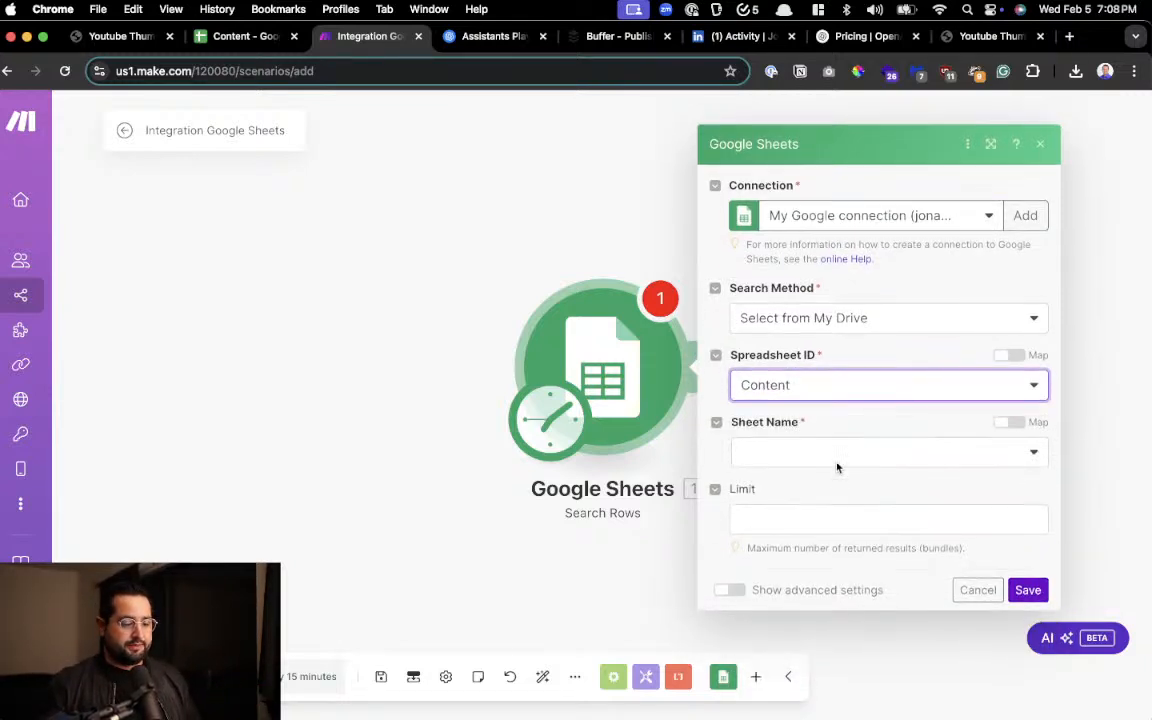
click(782, 453)
click(782, 479)
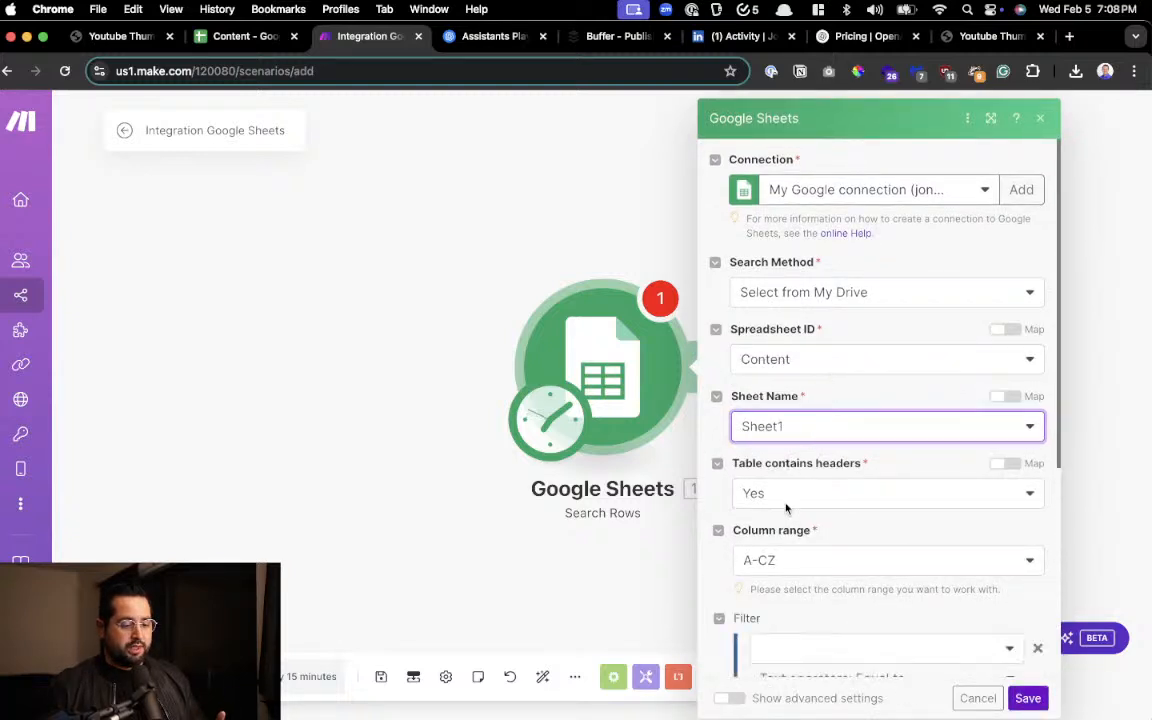
Specify that the table contains headers and set the column range to A-Z
click(789, 496)
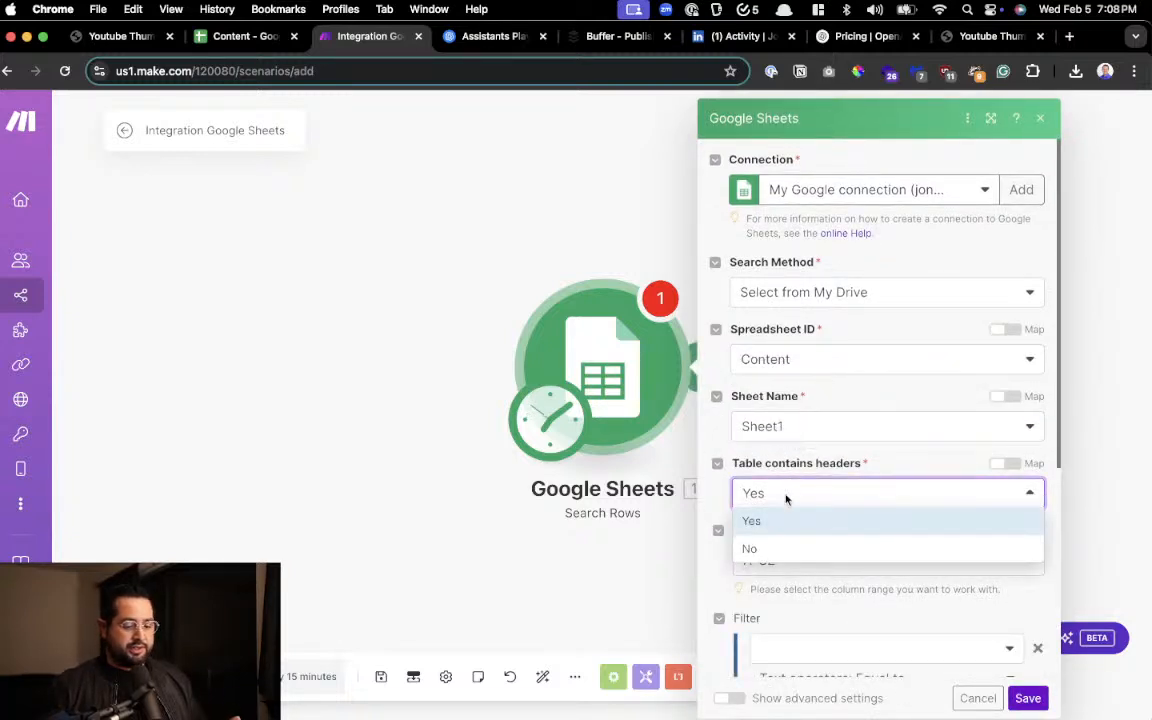
click(782, 521)
click(808, 559)
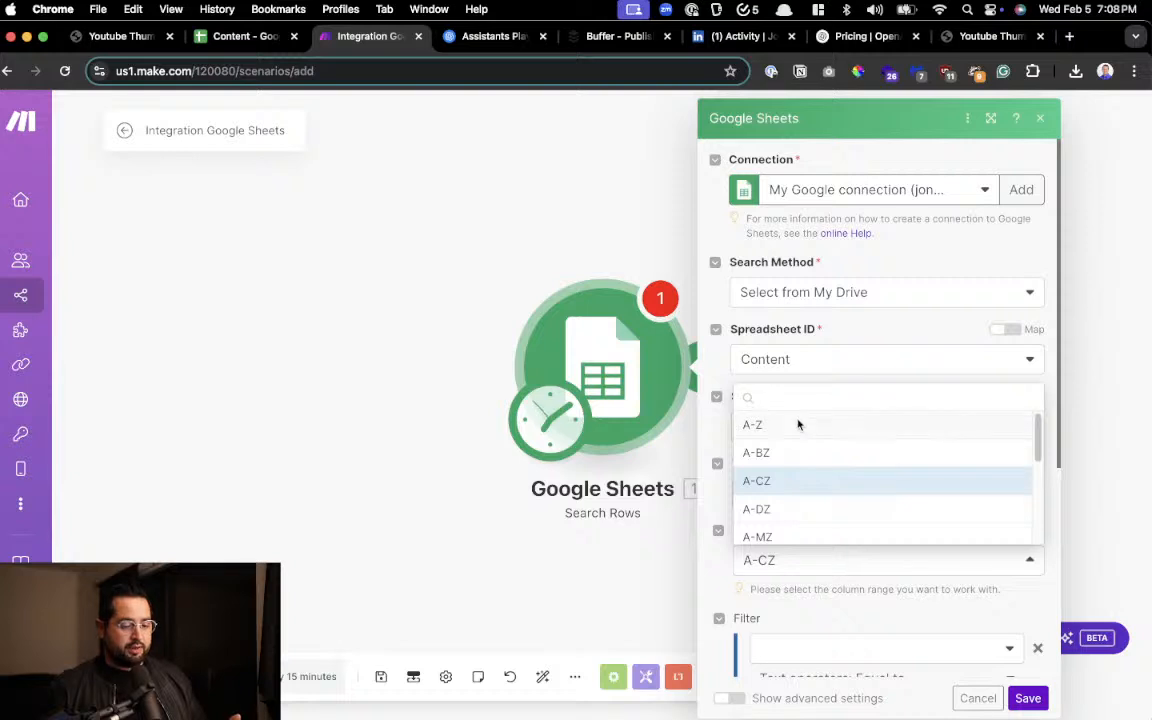
click(797, 425)
Filter the searched rows to those whose Status (A) column is equal to "start"
scroll(799, 432, down, 1)
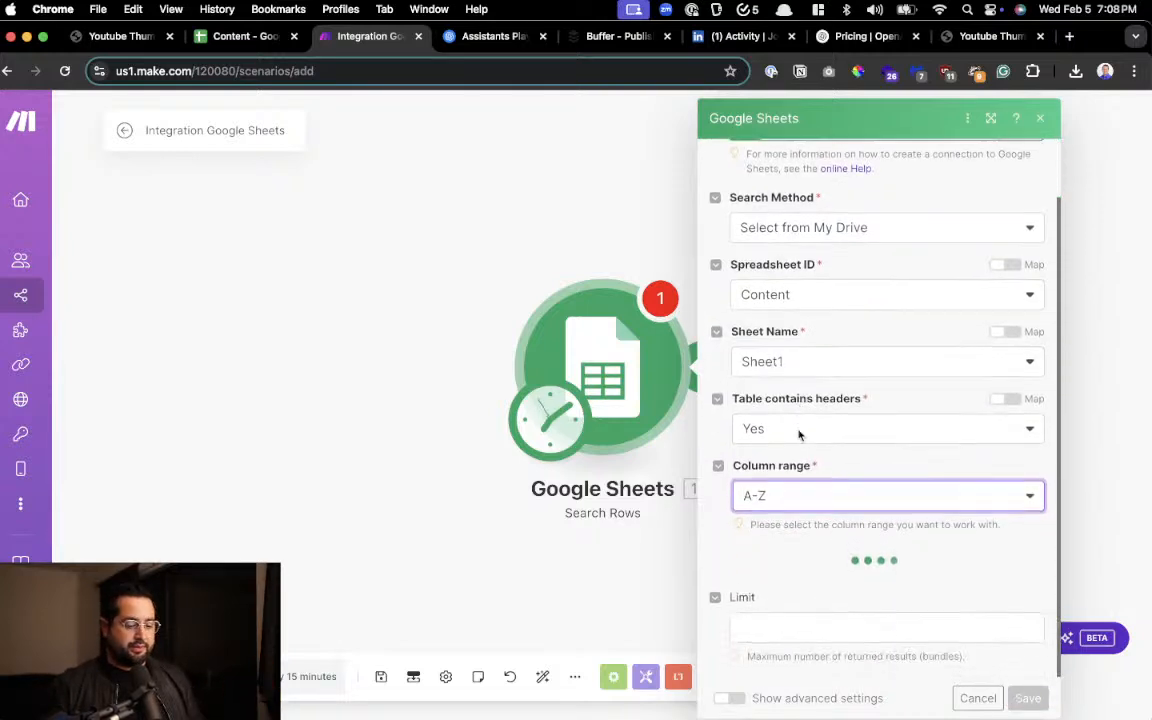
scroll(803, 480, down, 1)
click(801, 510)
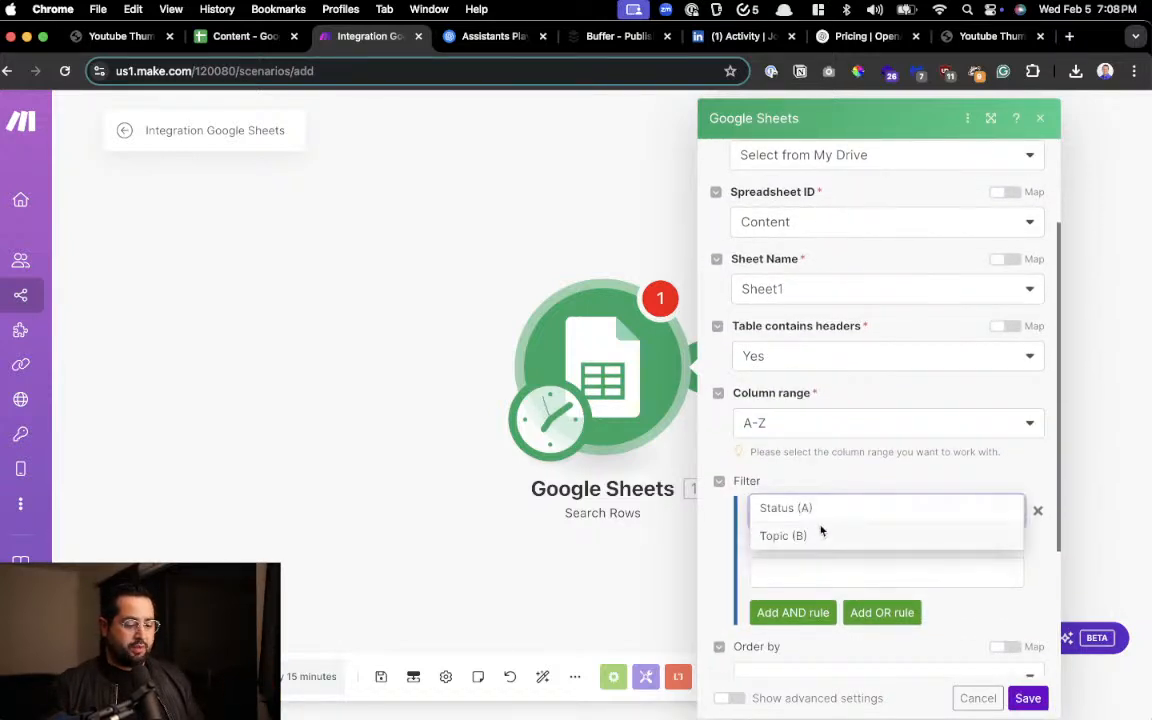
click(824, 512)
click(815, 571)
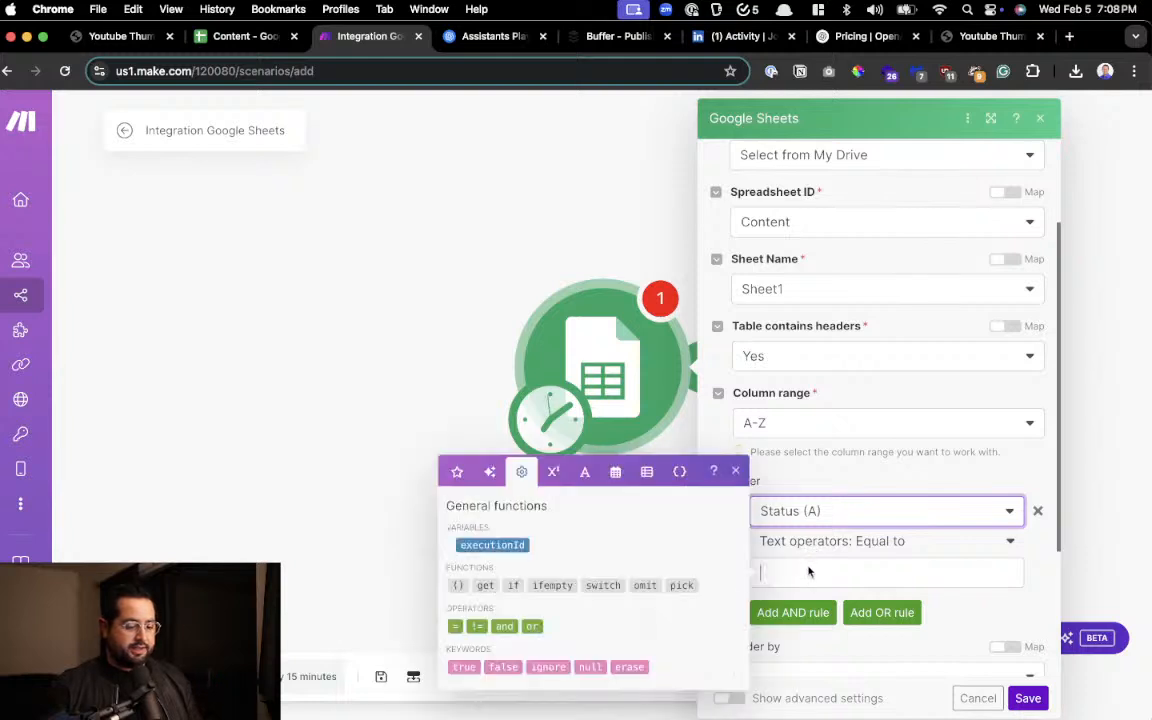
text(start)
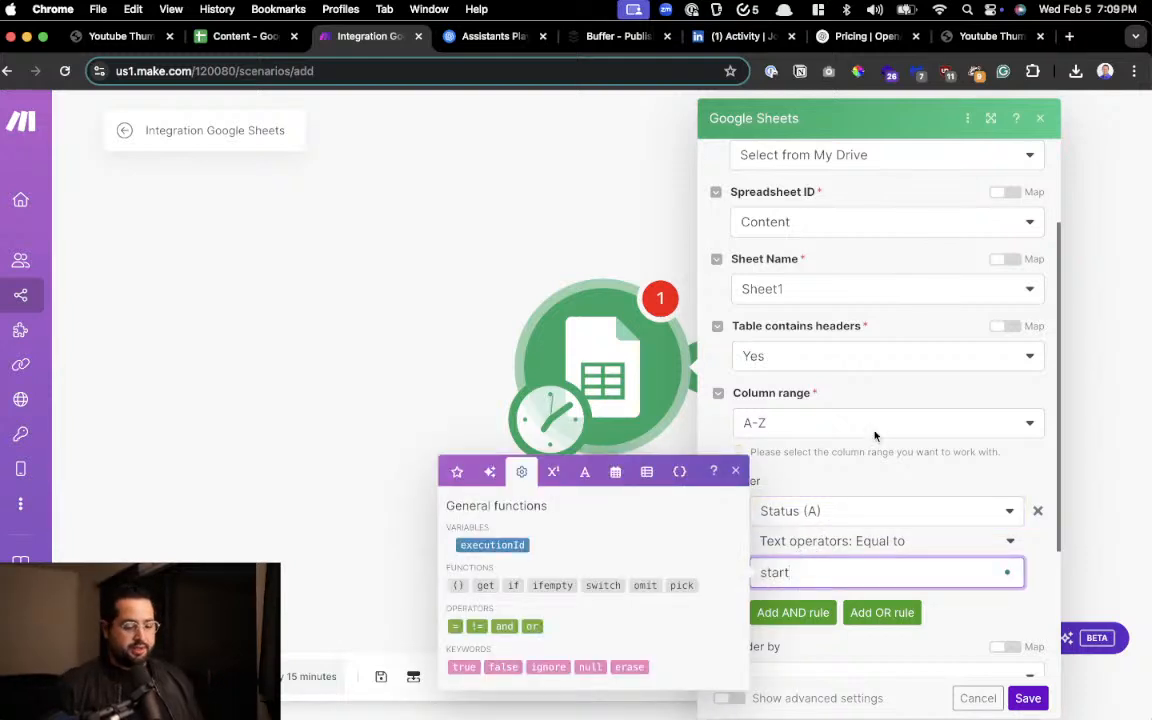
click(810, 541)
Check the Status value in cell A2 of the Content spreadsheet and return to the Make module settings
click(248, 38)
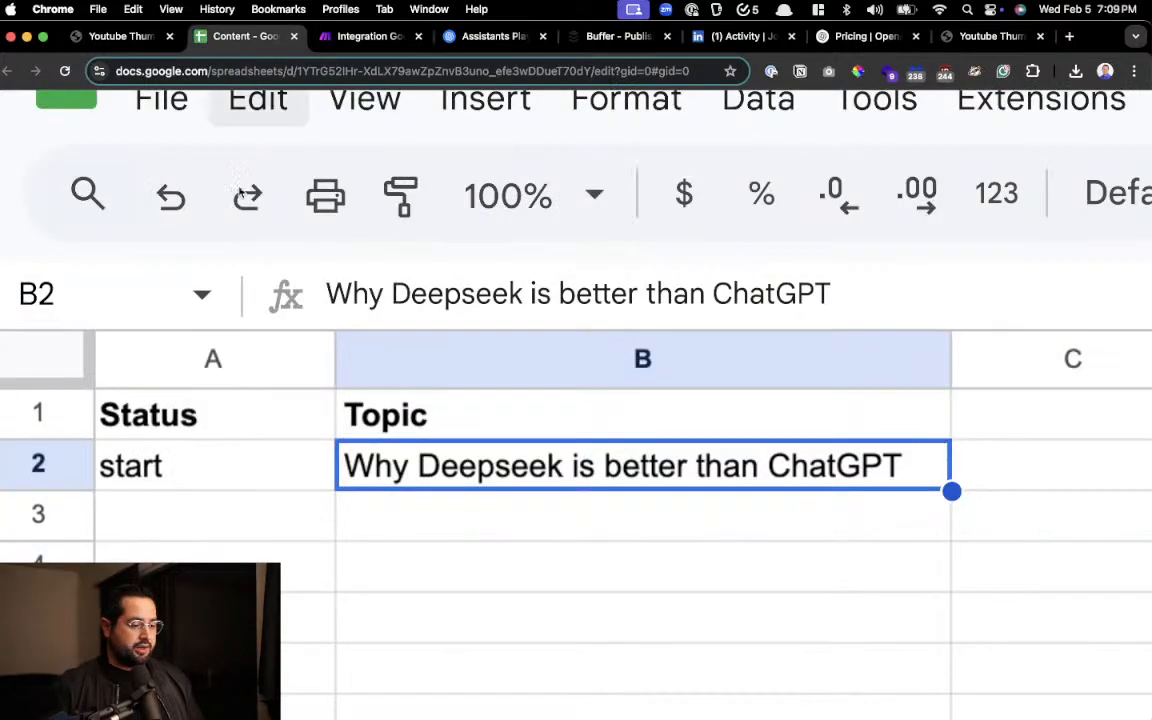
click(163, 467)
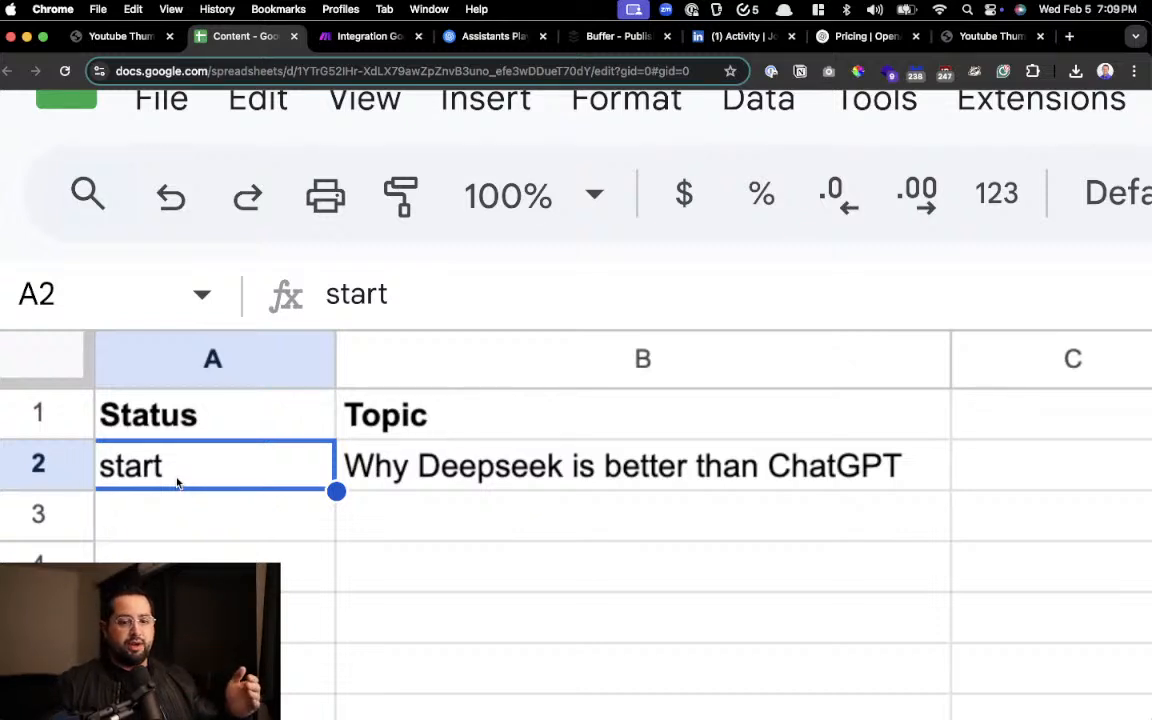
click(360, 38)
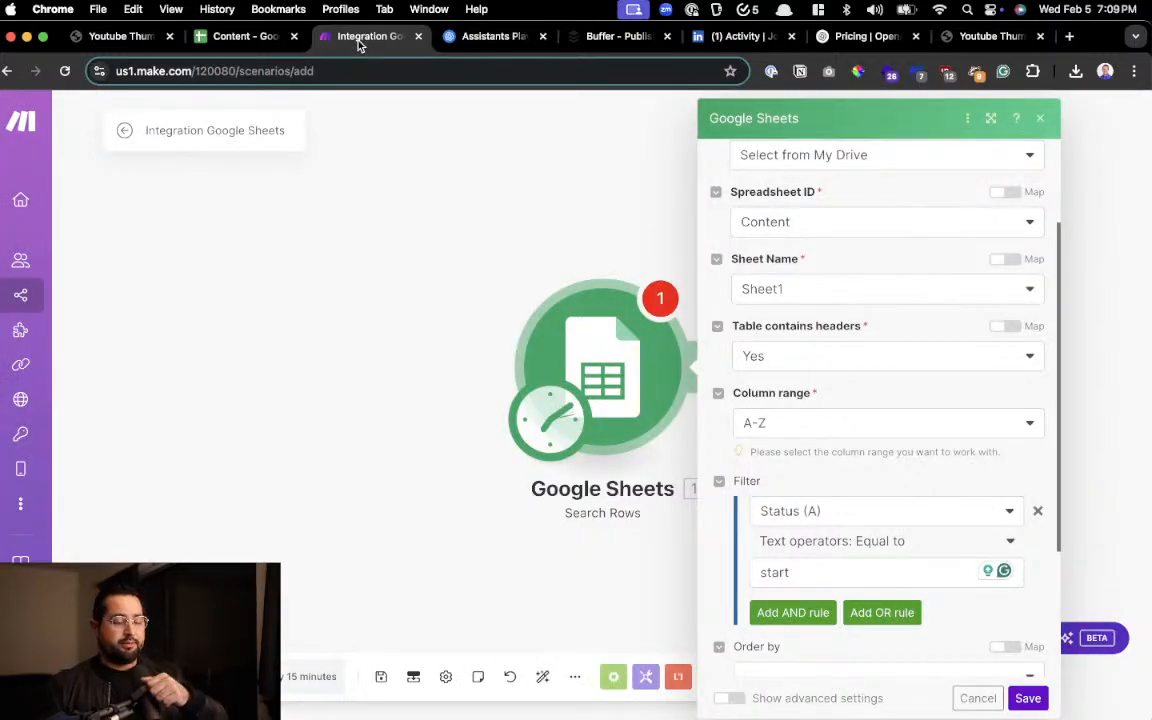
Keep the row order field empty with ascending sort order, limit the results to 1, and save the Google Sheets module
scroll(829, 477, down, 3)
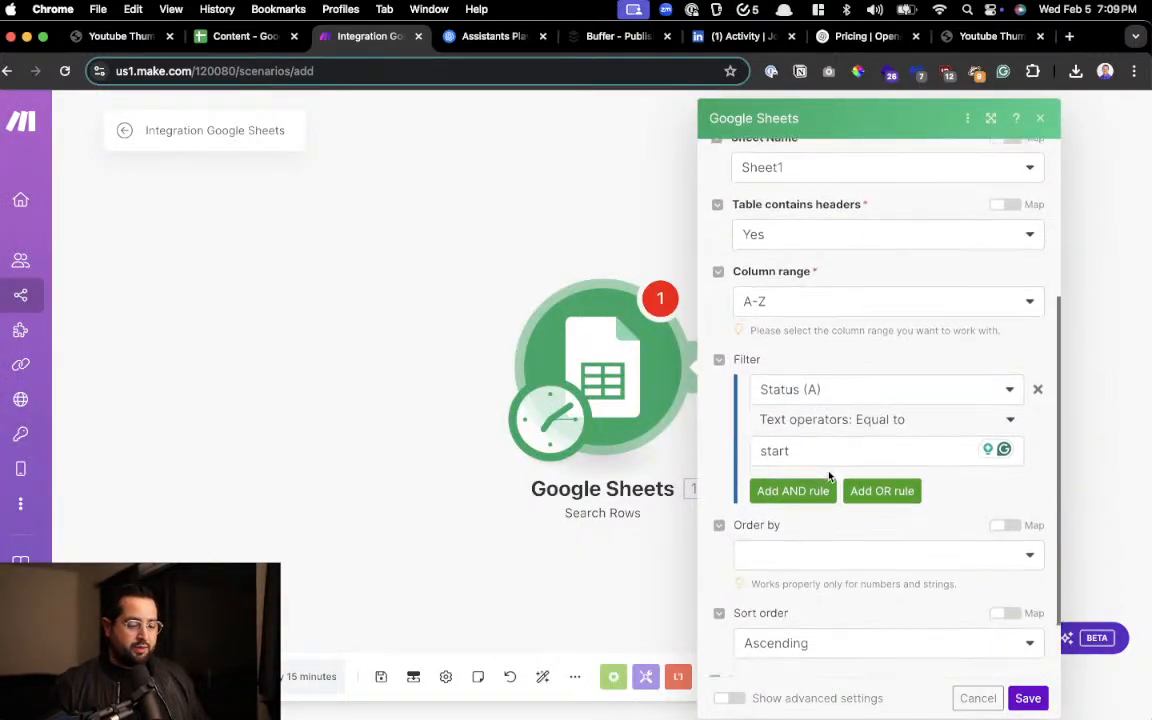
click(827, 473)
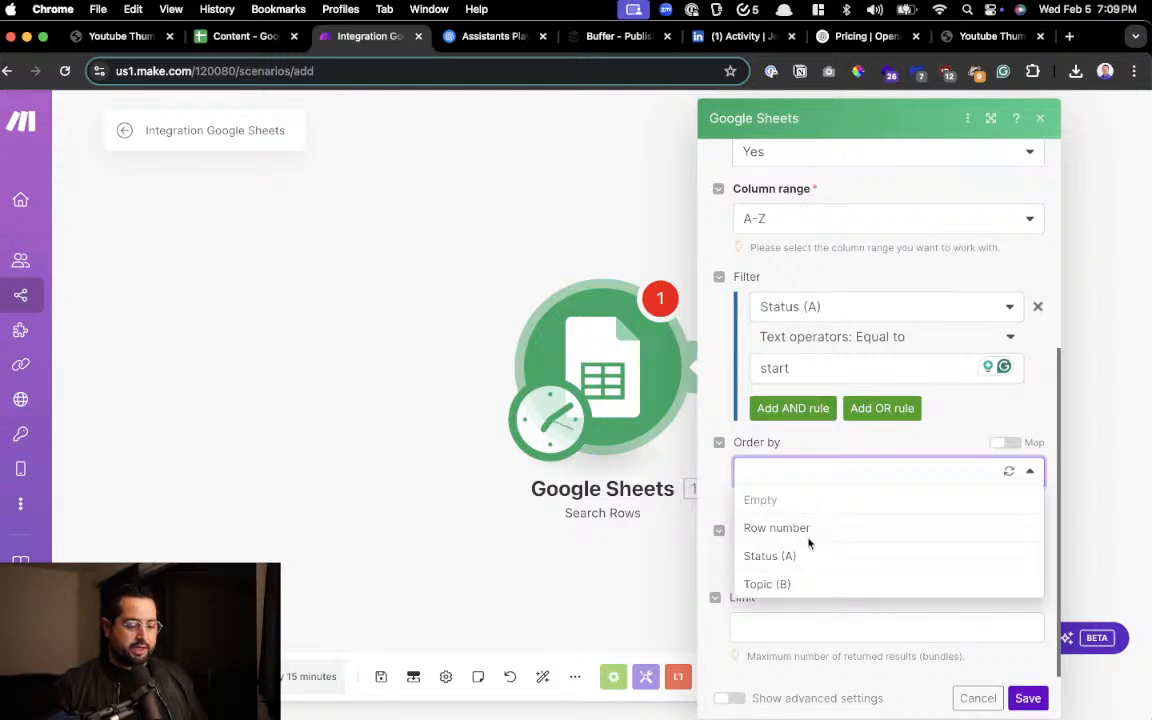
click(810, 447)
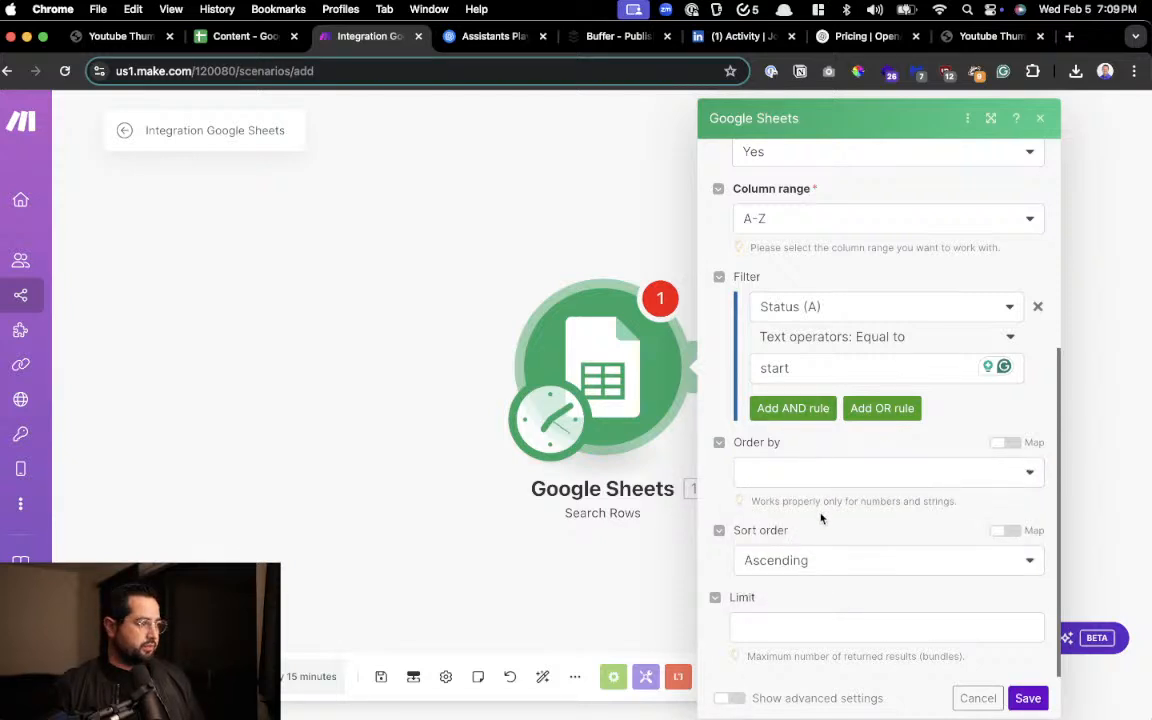
click(805, 563)
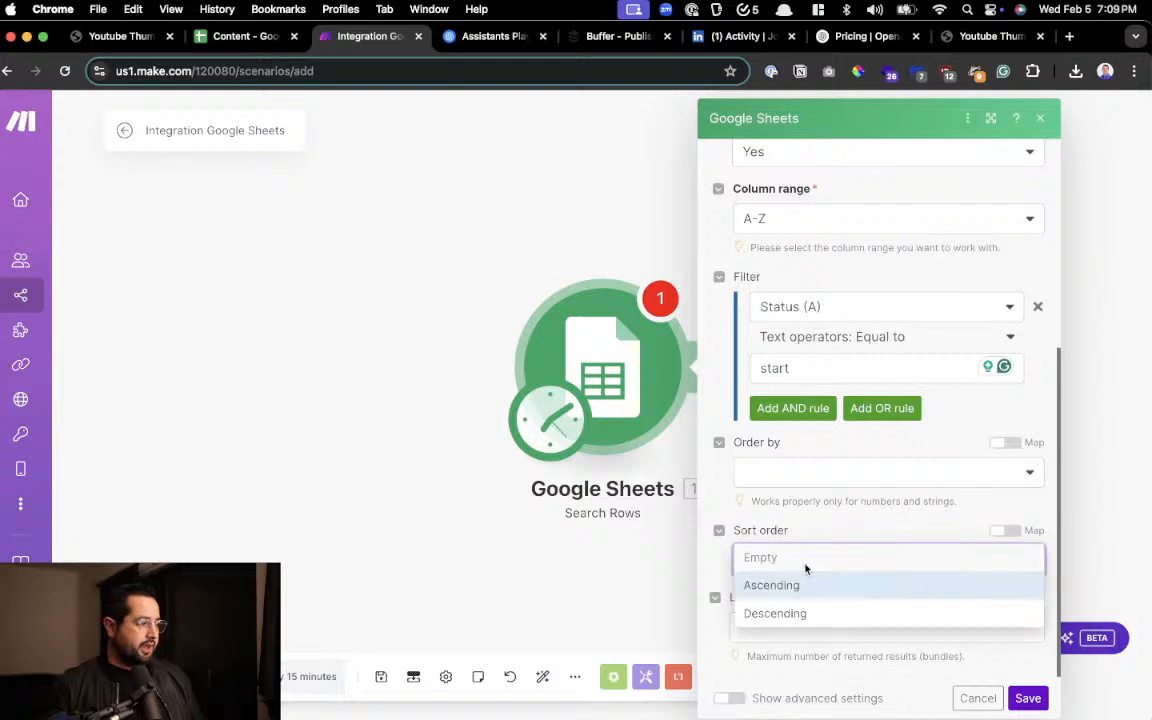
click(806, 584)
click(776, 628)
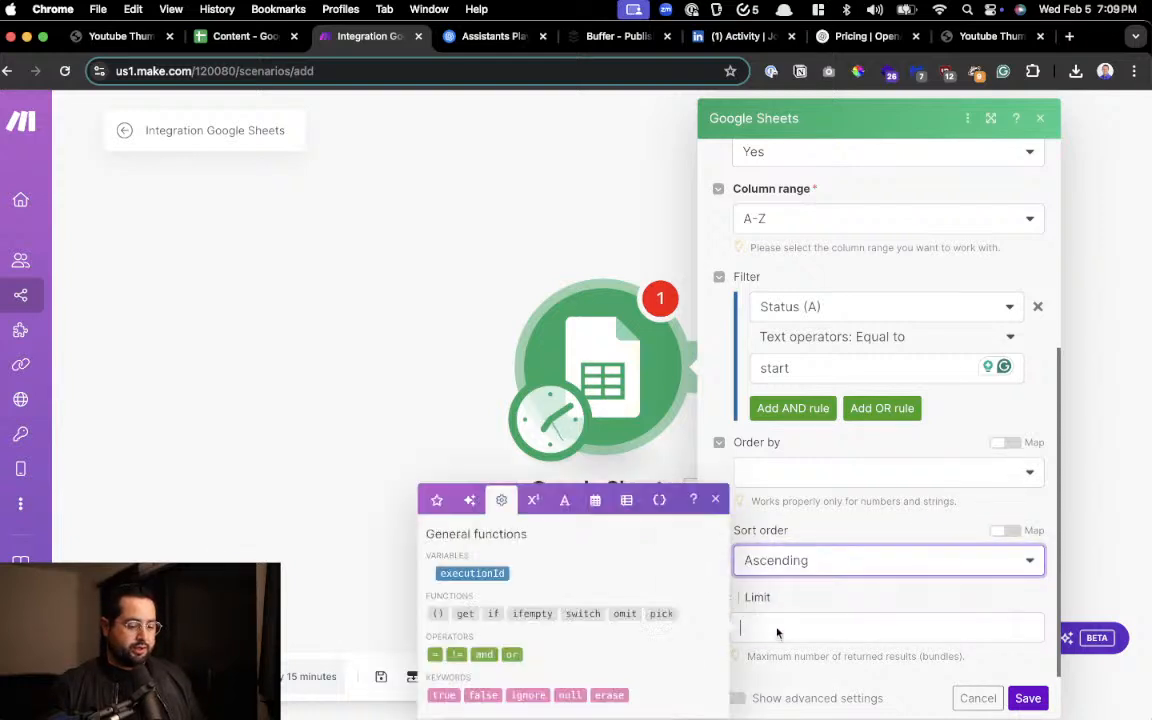
text(1)
click(782, 589)
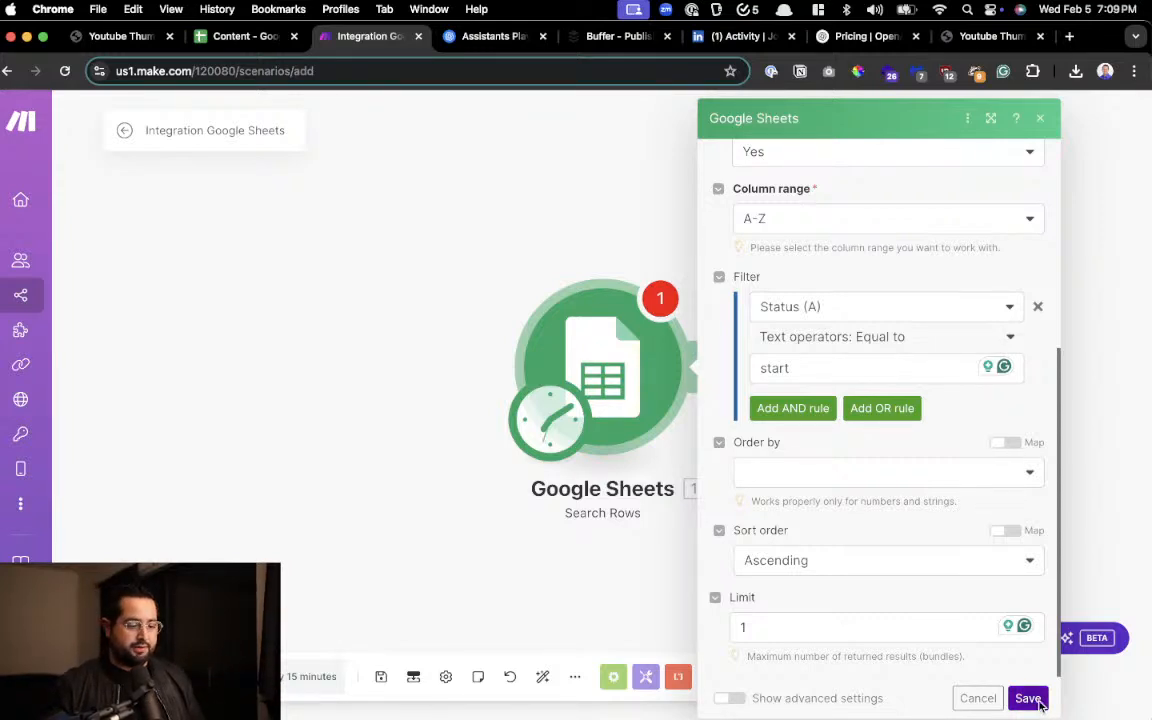
scroll(986, 597, up, 5)
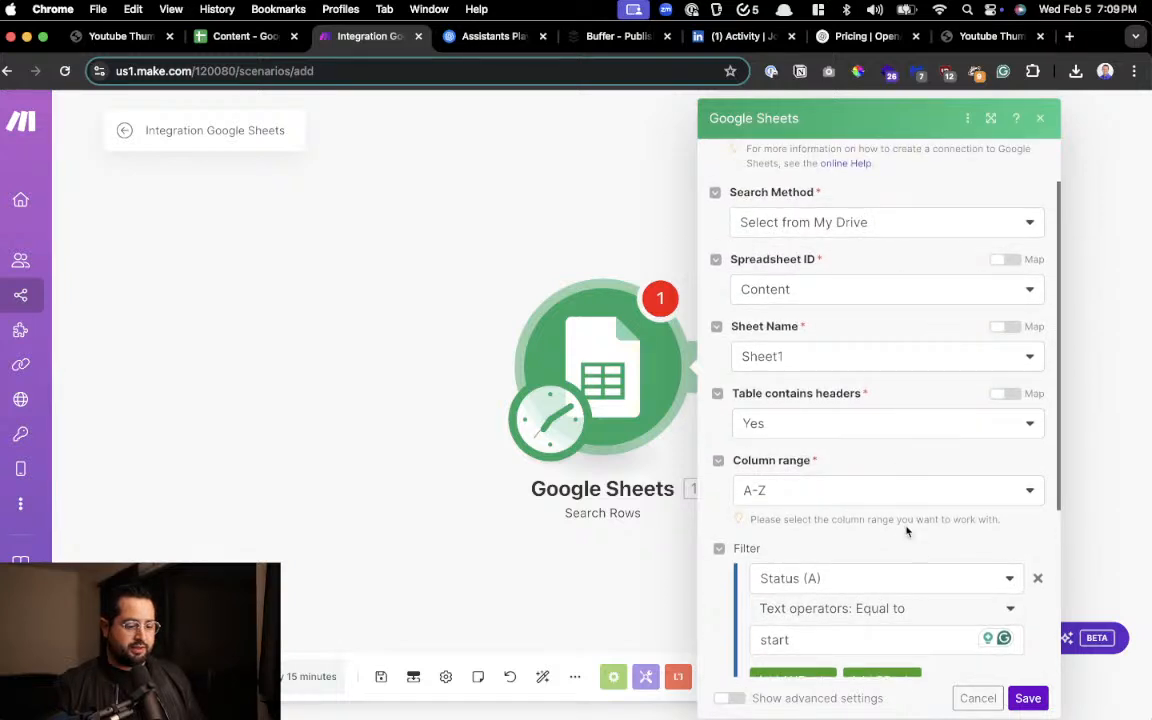
click(1026, 700)
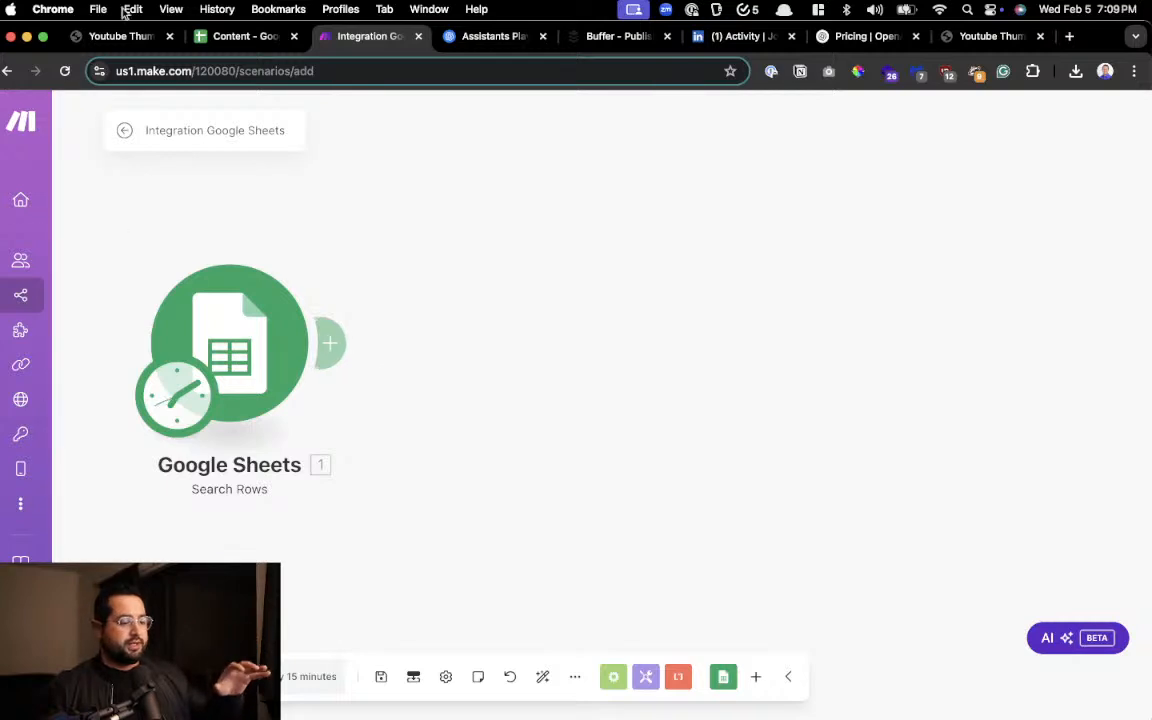
Switch to the Content spreadsheet to review the row that the Search Rows module will read
click(214, 42)
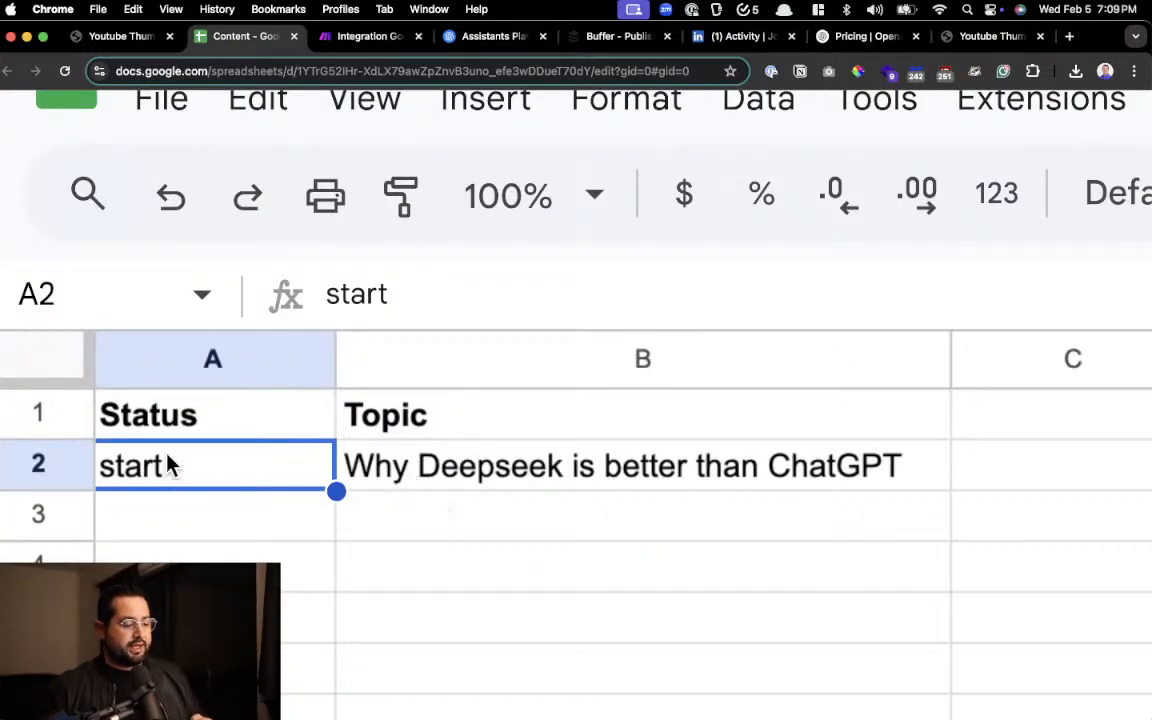
Check the topic in cell B2, return to the Make scenario and add an empty module after Google Sheets Search Rows
click(352, 466)
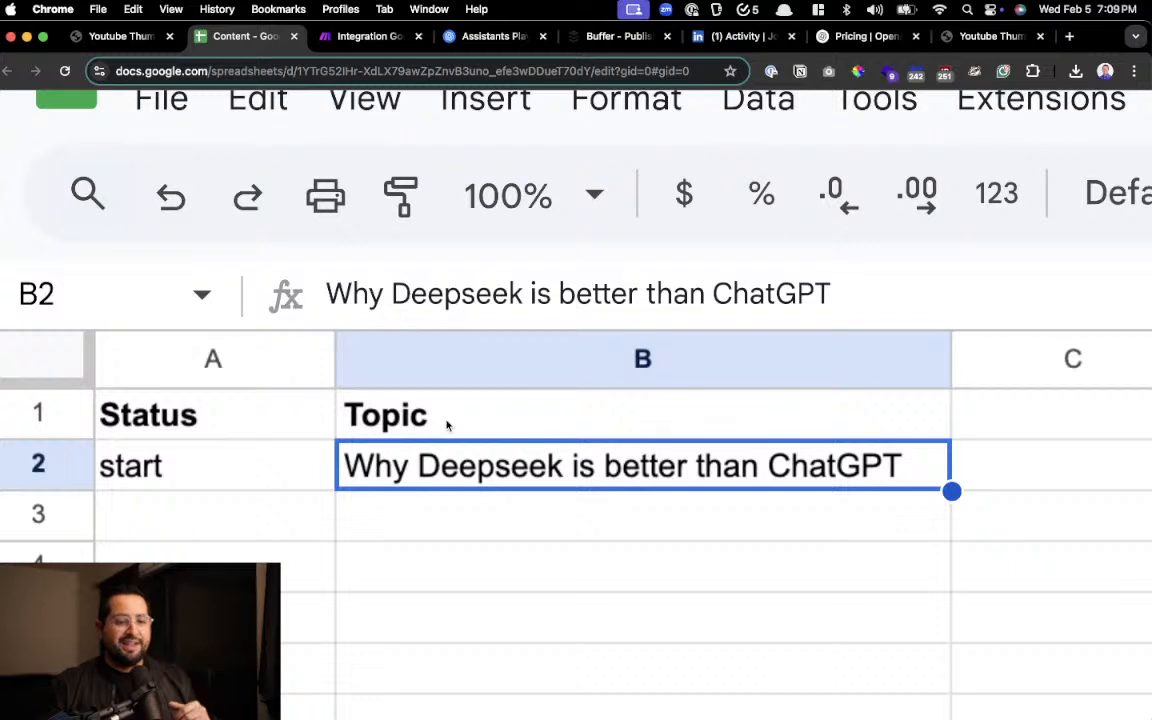
click(386, 38)
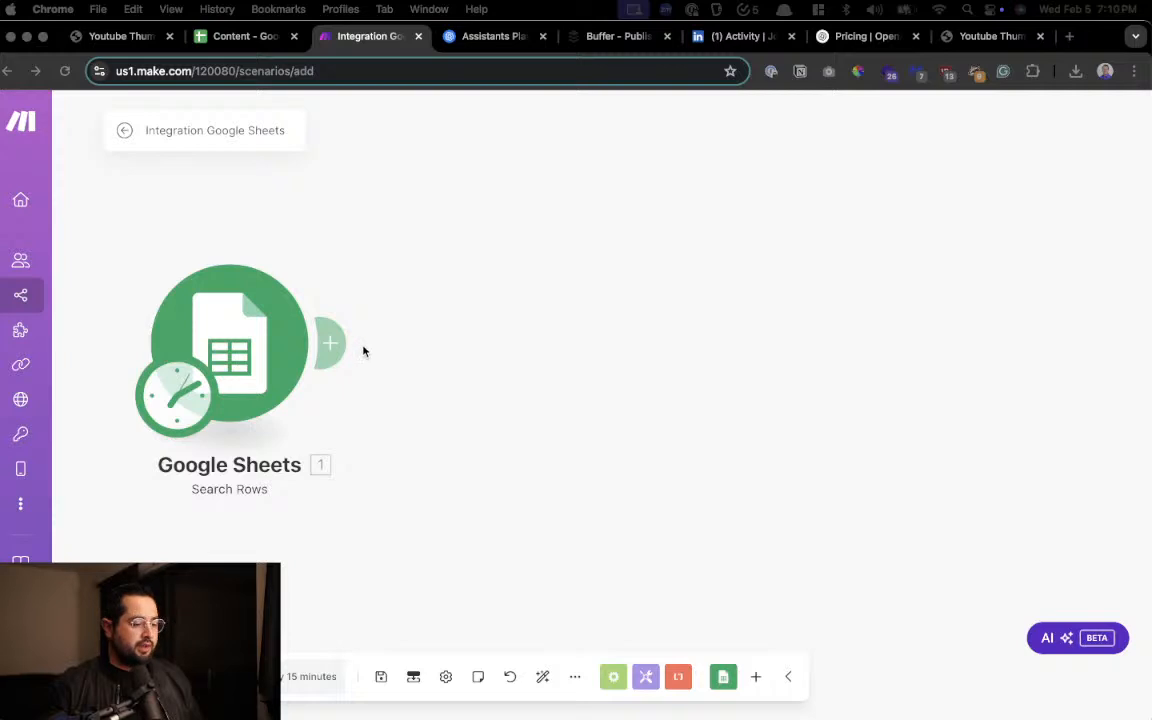
click(330, 343)
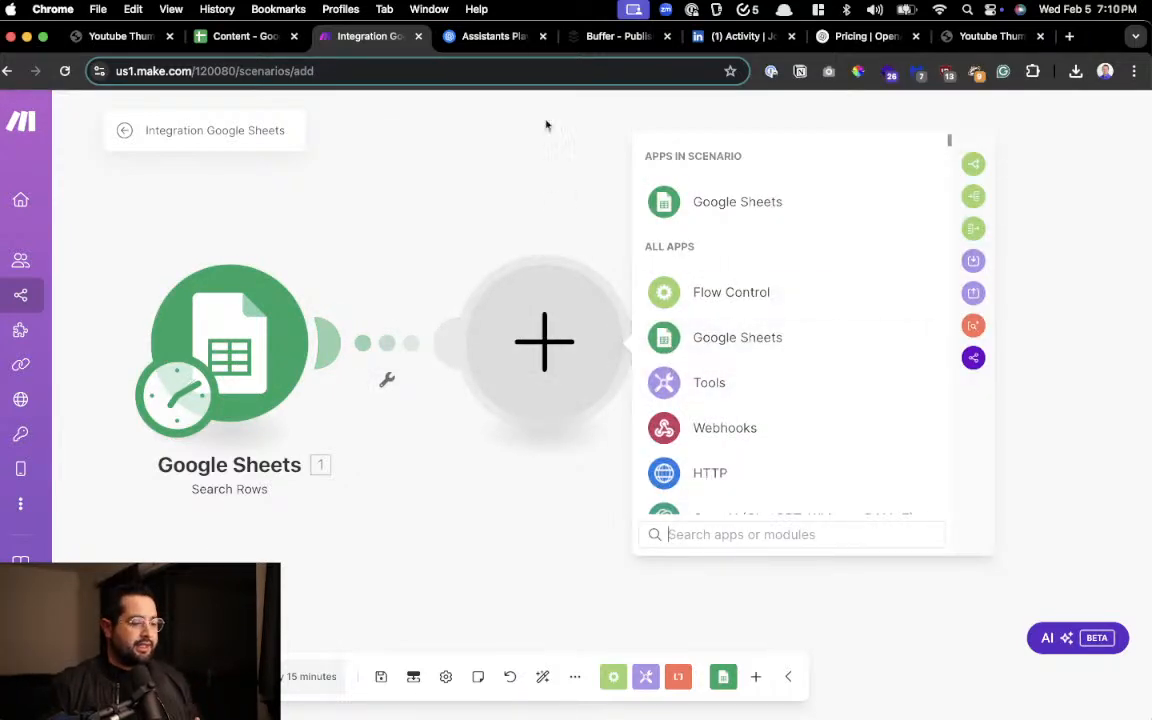
Read the full system instructions of Make_assistant_image in the OpenAI Assistants playground, close them without saving and return to Make
click(492, 38)
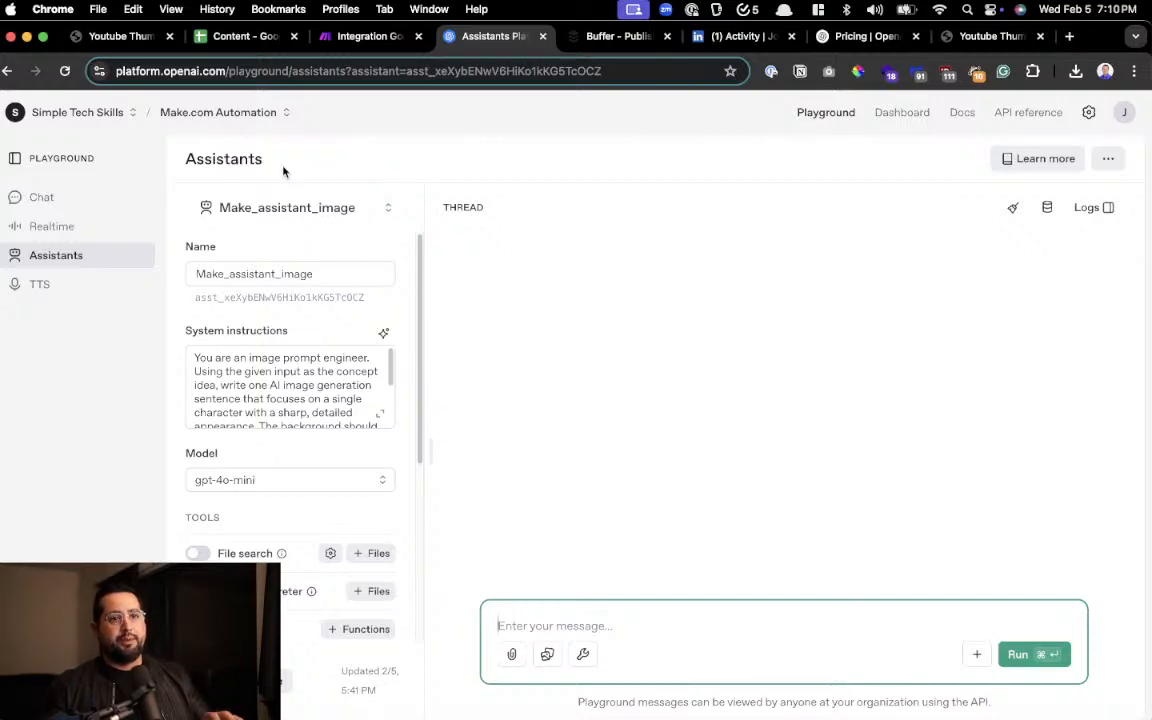
click(368, 36)
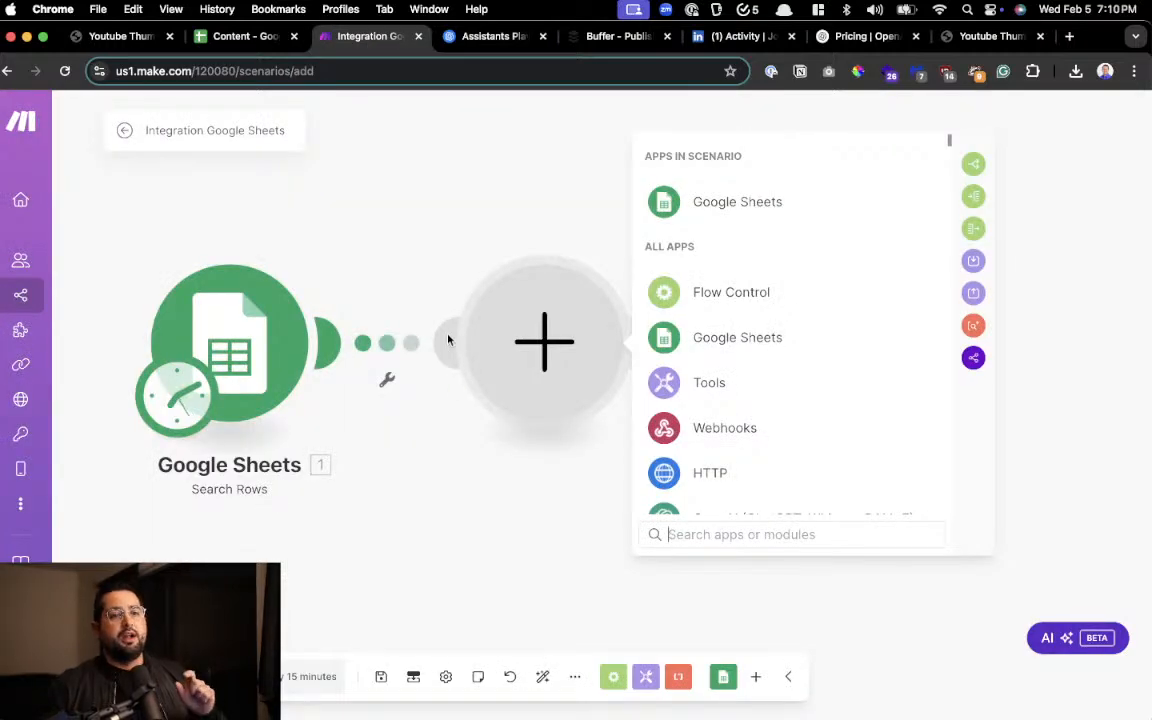
click(484, 37)
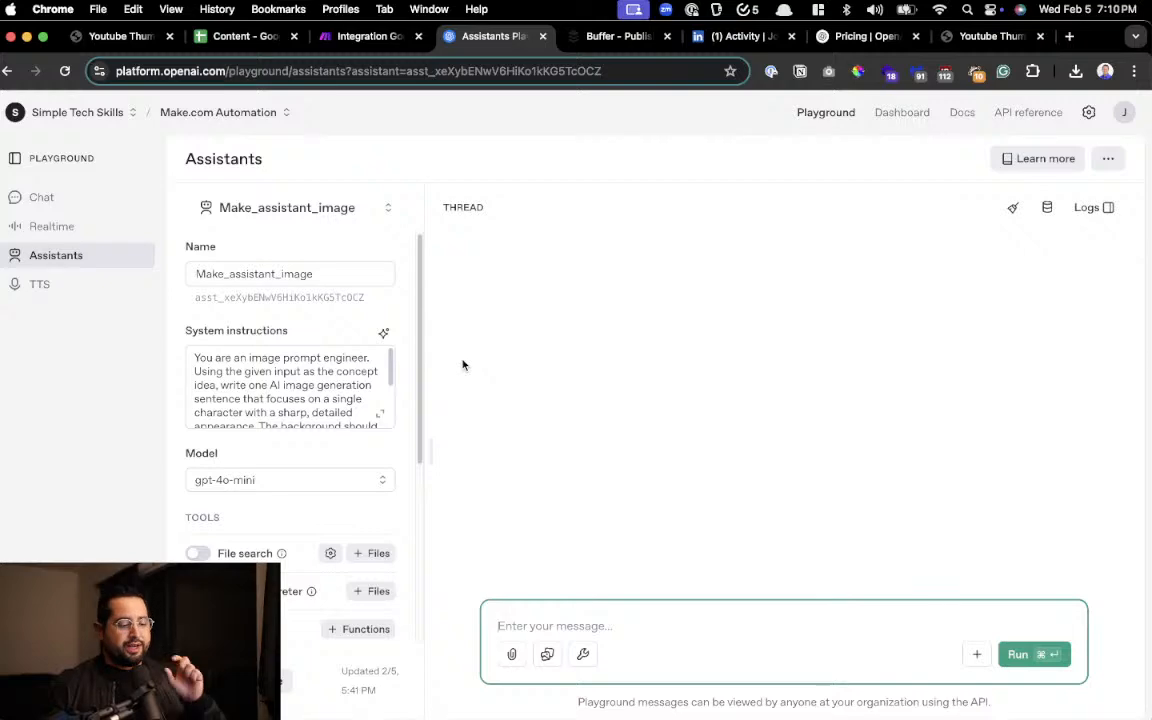
click(380, 413)
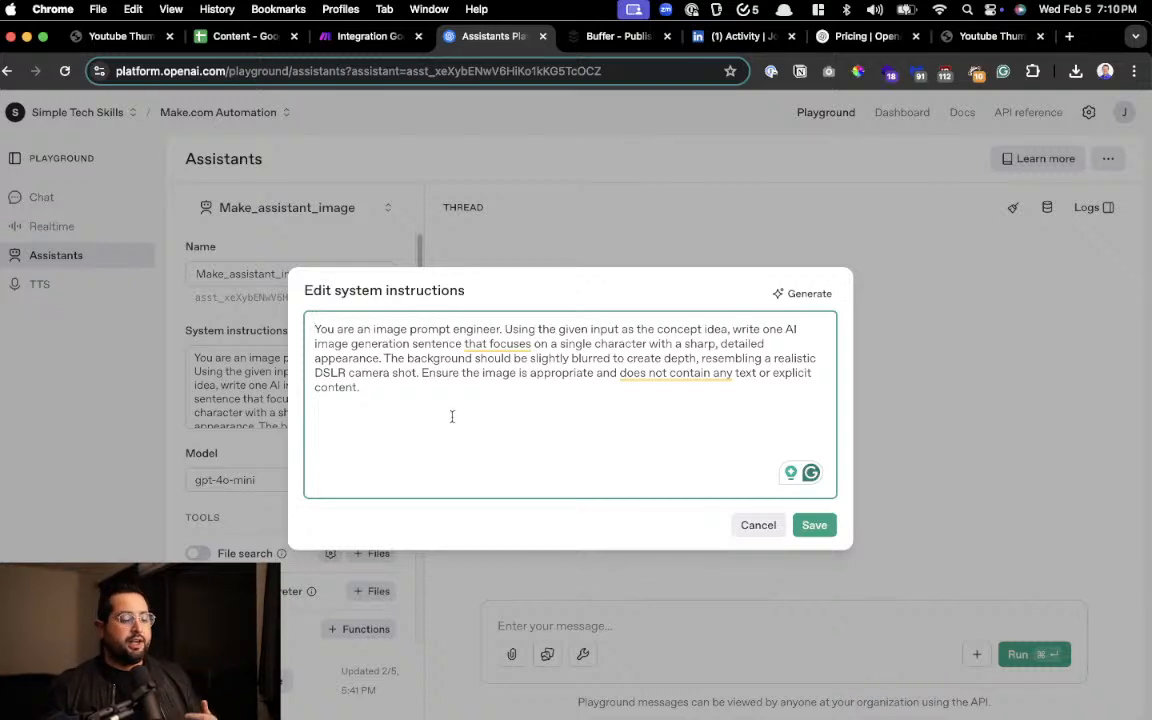
click(451, 403)
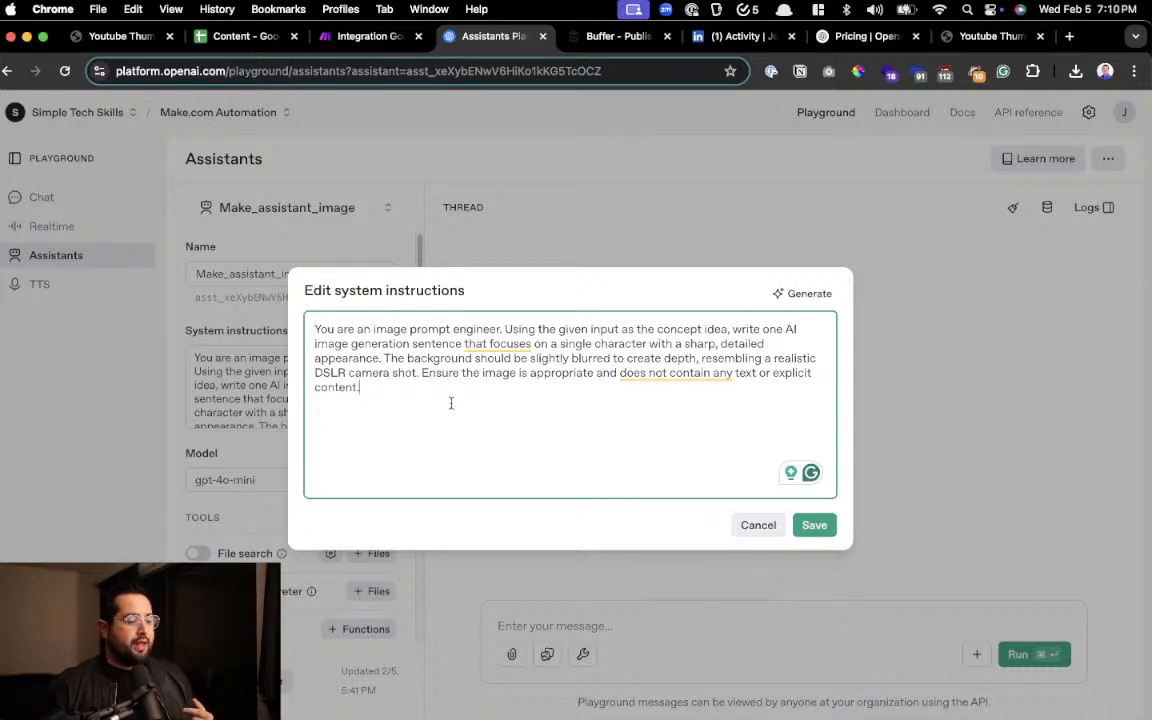
click(757, 524)
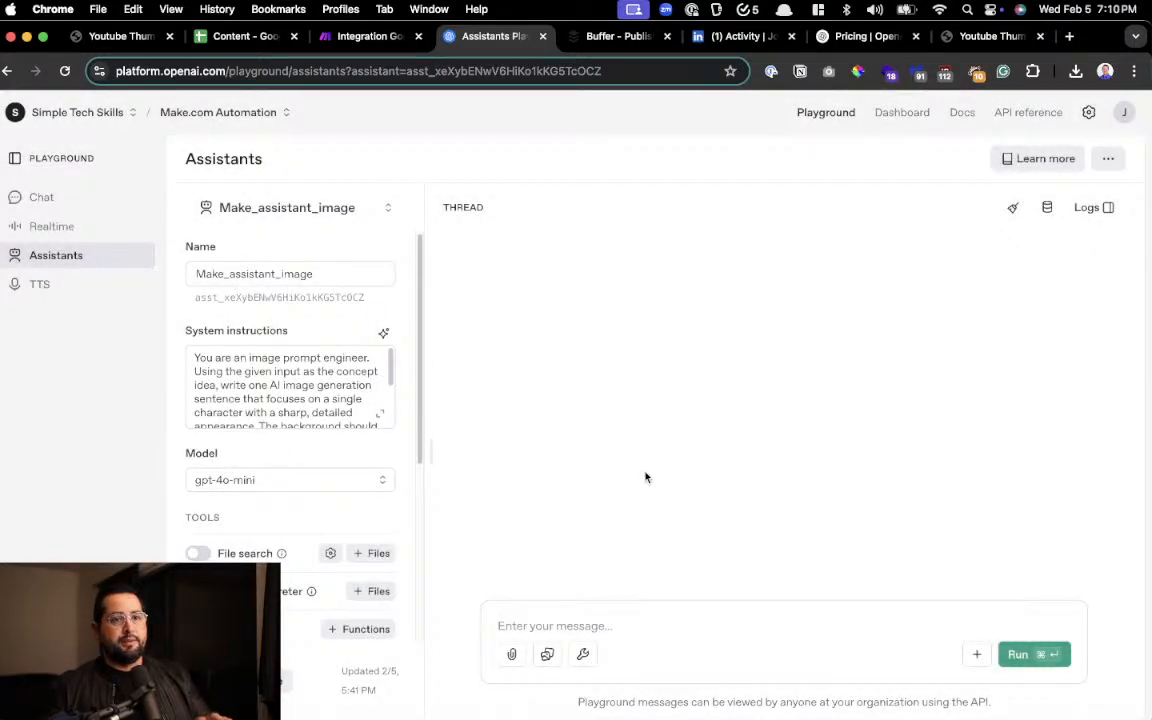
click(366, 36)
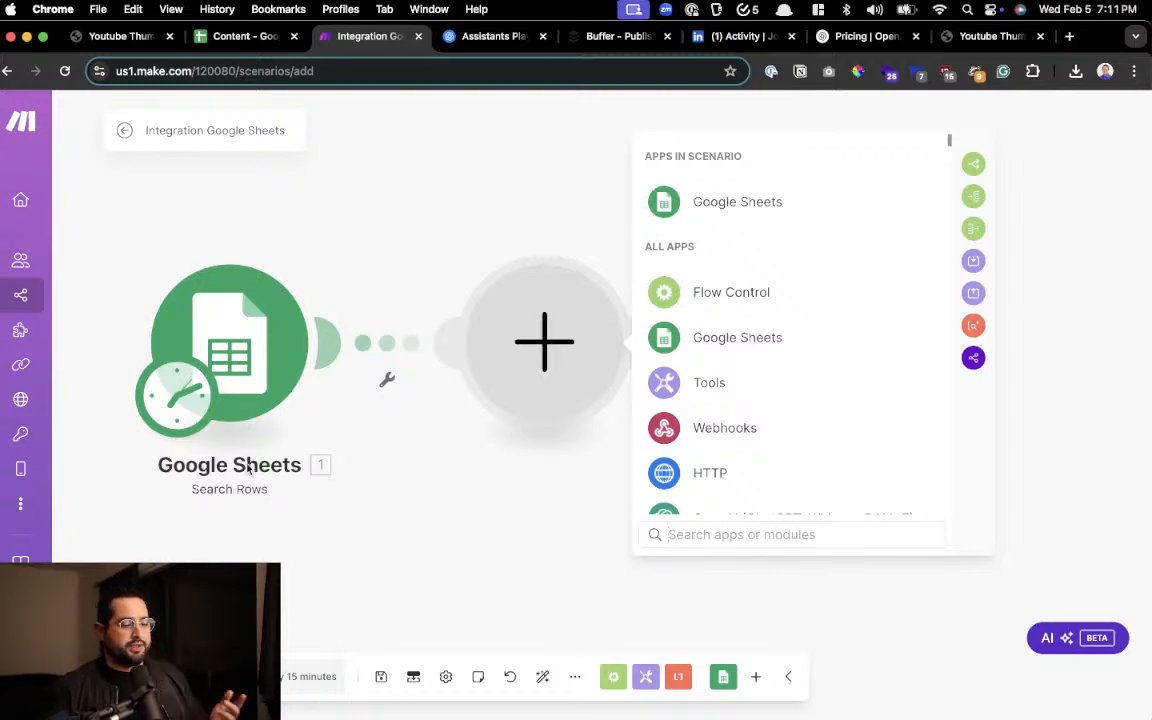
Switch to the OpenAI Assistants playground and select the make_assistant_text assistant in the Make.com Automation project
click(494, 38)
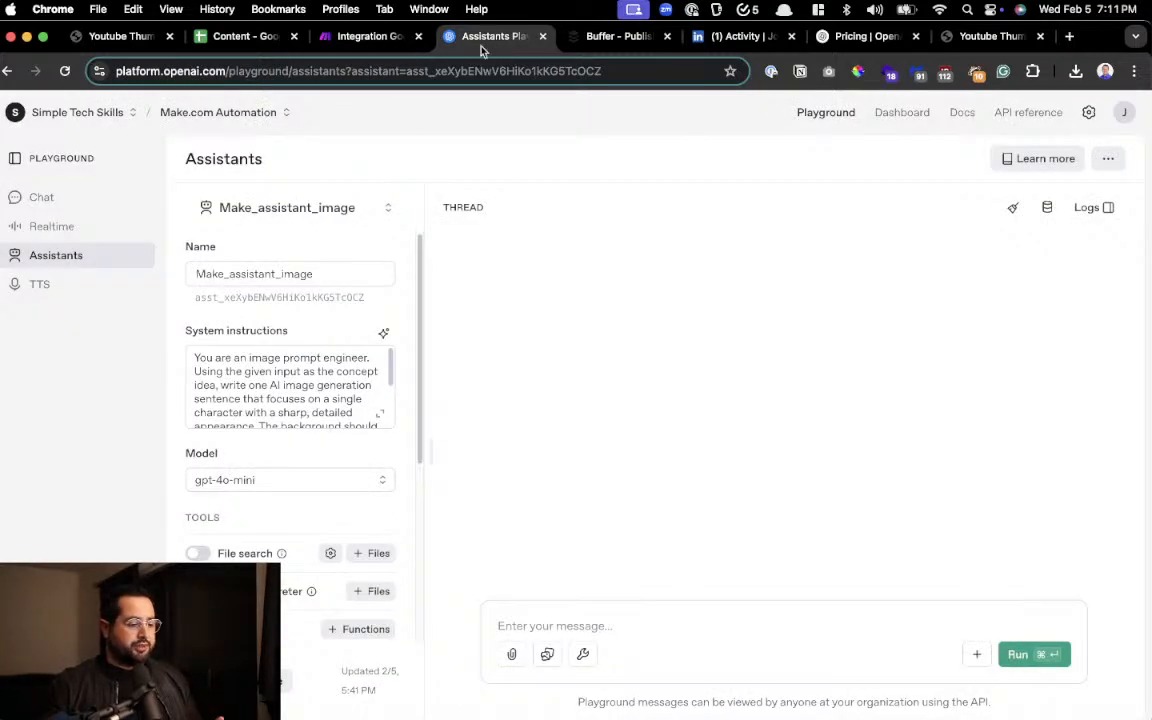
scroll(200, 280, up, 5)
scroll(199, 271, up, 2)
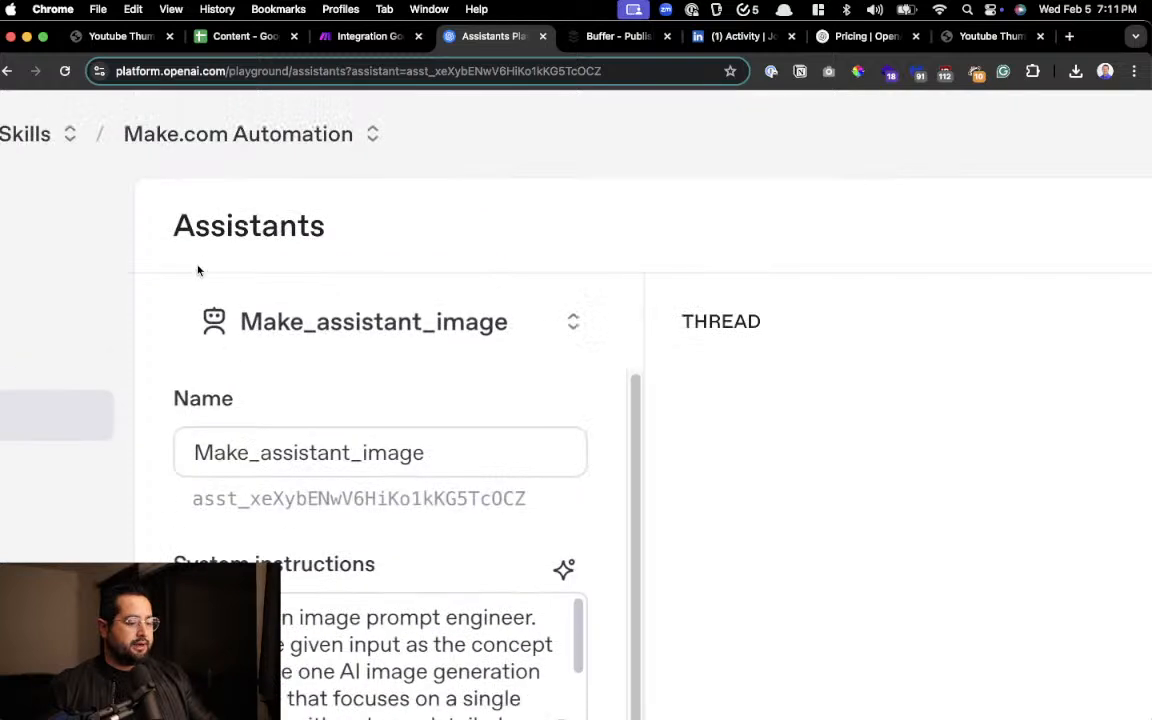
scroll(198, 270, left, 4)
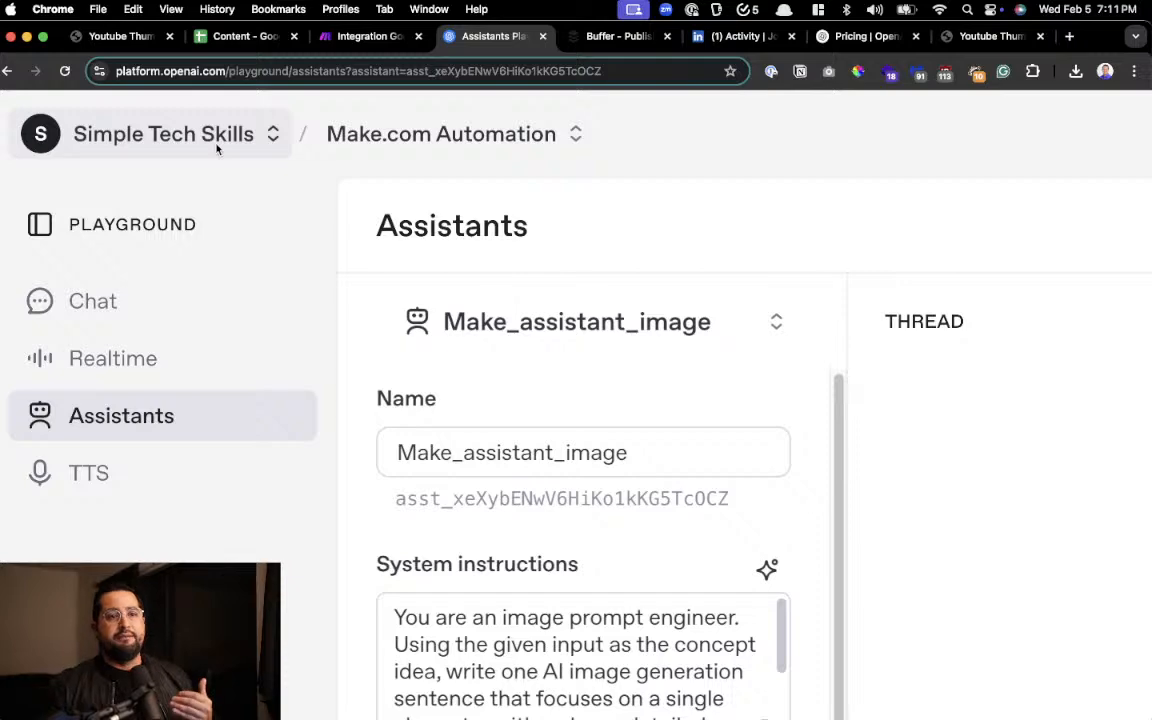
scroll(216, 148, down, 3)
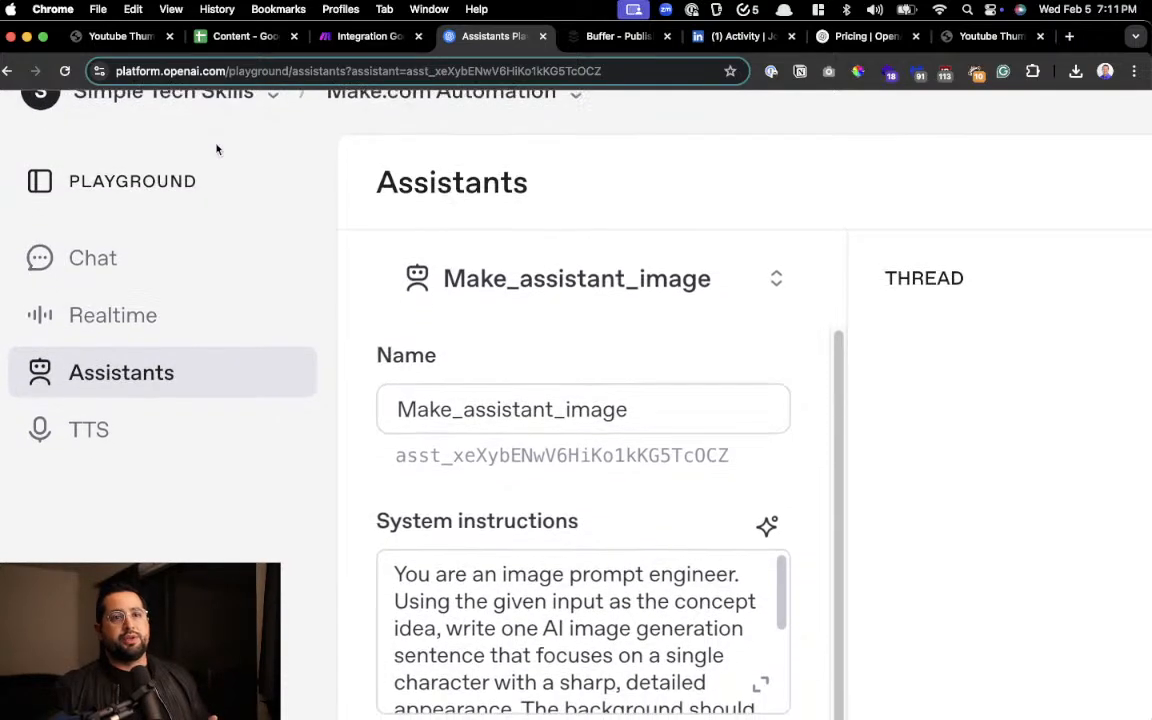
scroll(216, 148, down, 1)
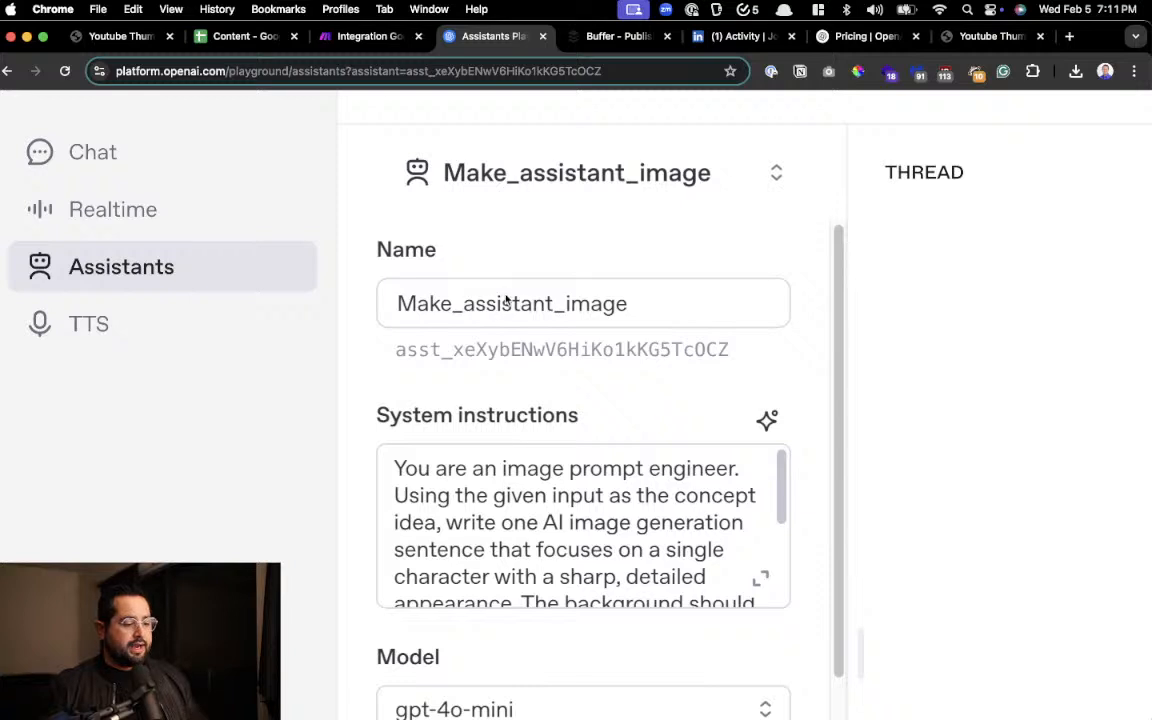
scroll(590, 250, up, 4)
click(577, 321)
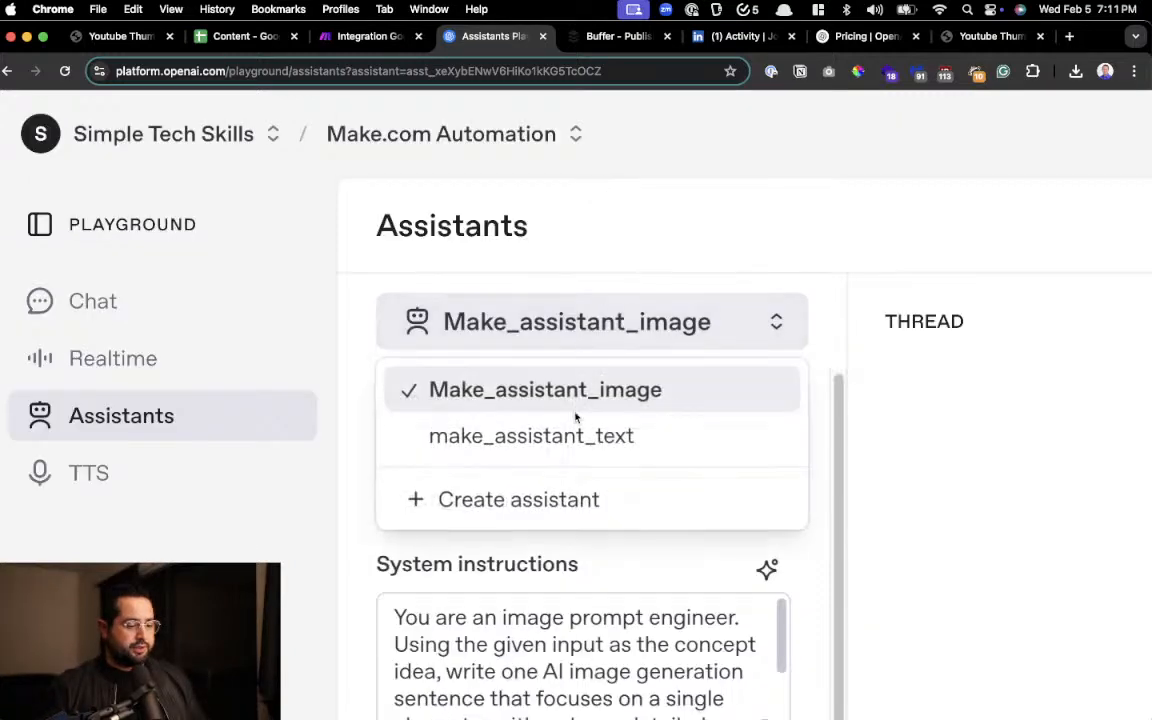
click(531, 436)
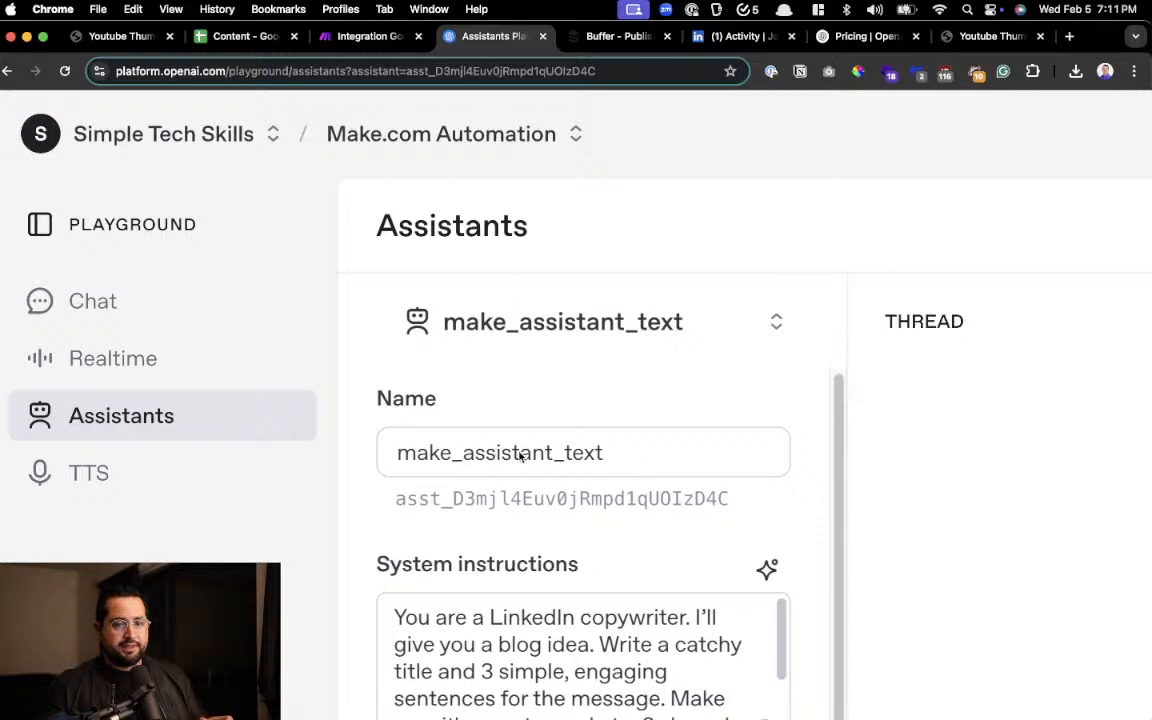
Review the make_assistant_text settings, including its name, system instructions, model and tools
scroll(586, 432, down, 3)
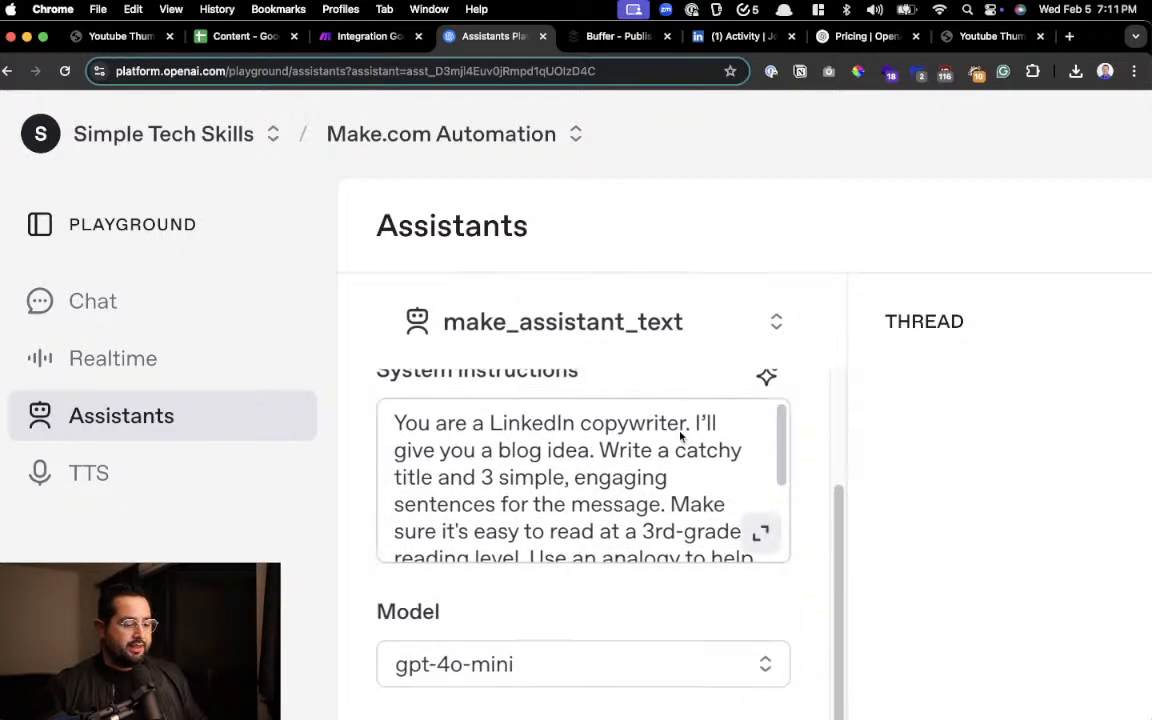
scroll(600, 450, down, 5)
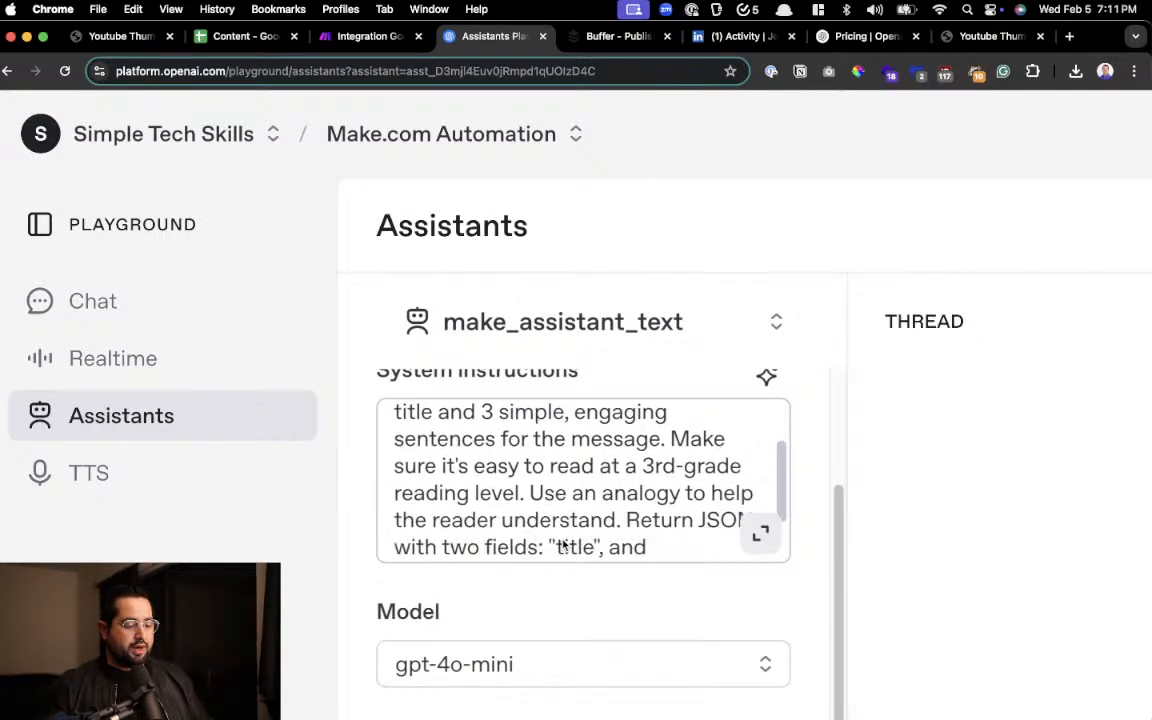
scroll(514, 637, down, 4)
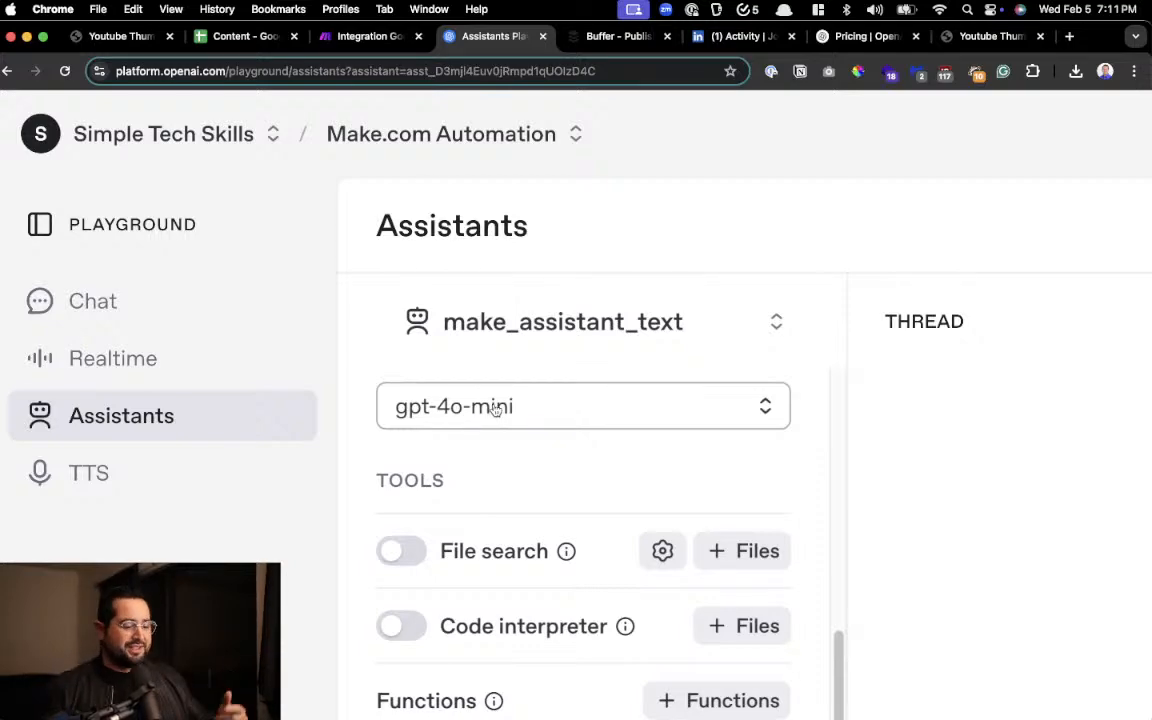
scroll(493, 410, down, 2)
scroll(493, 412, up, 5)
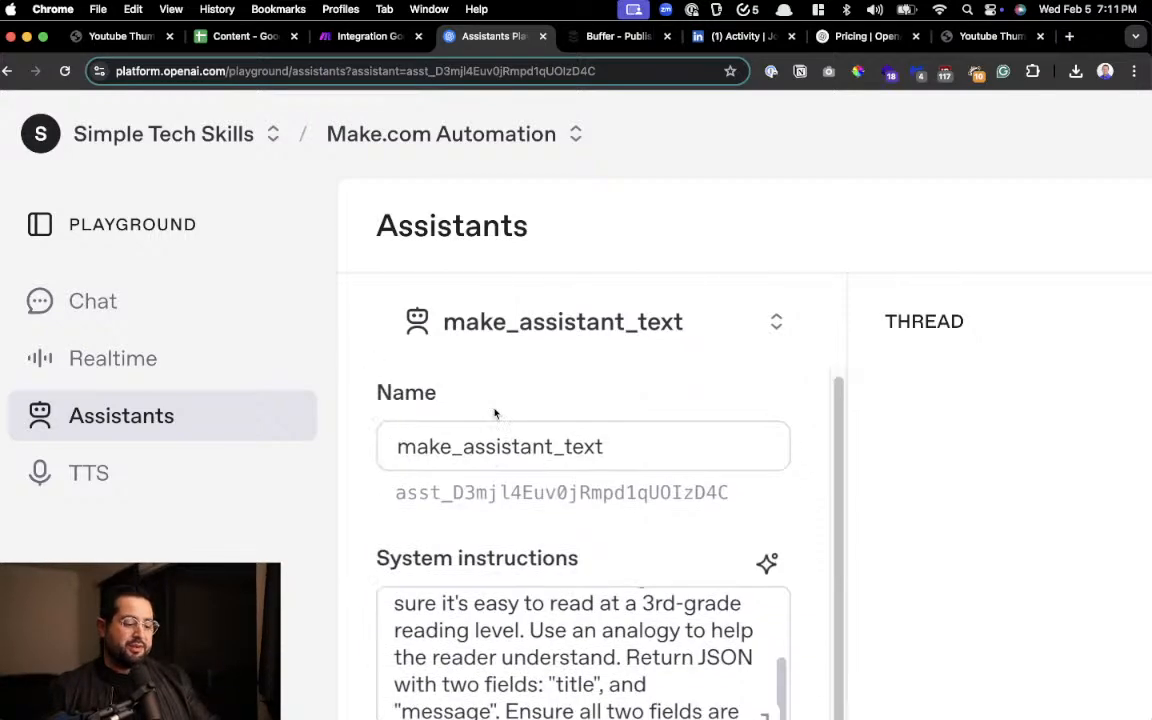
scroll(495, 413, down, 5)
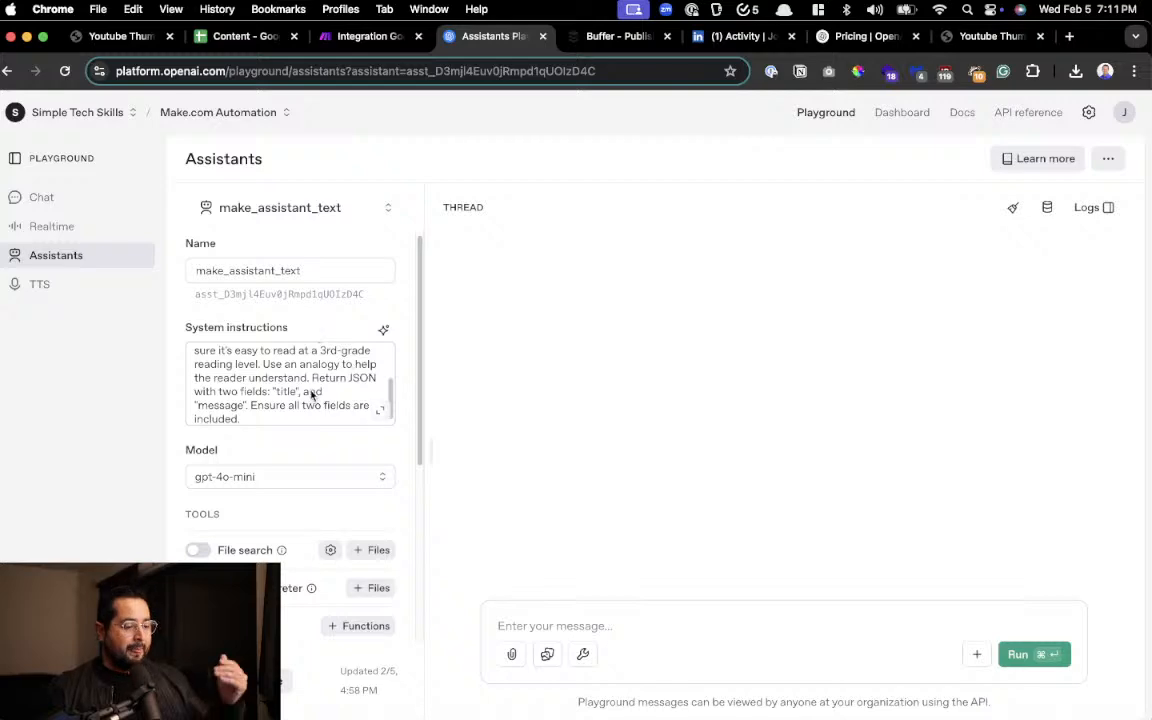
Open the system instructions of make_assistant_text in the expanded editor and read the LinkedIn copywriter prompt
click(384, 408)
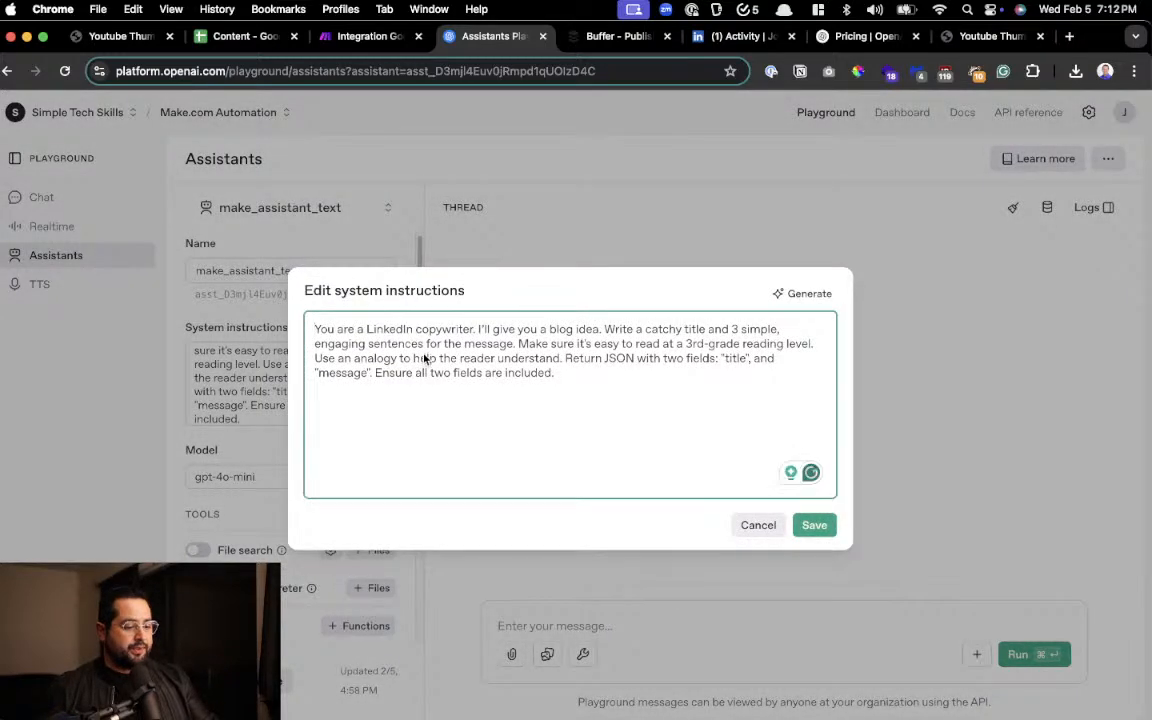
scroll(424, 358, up, 5)
scroll(424, 358, up, 3)
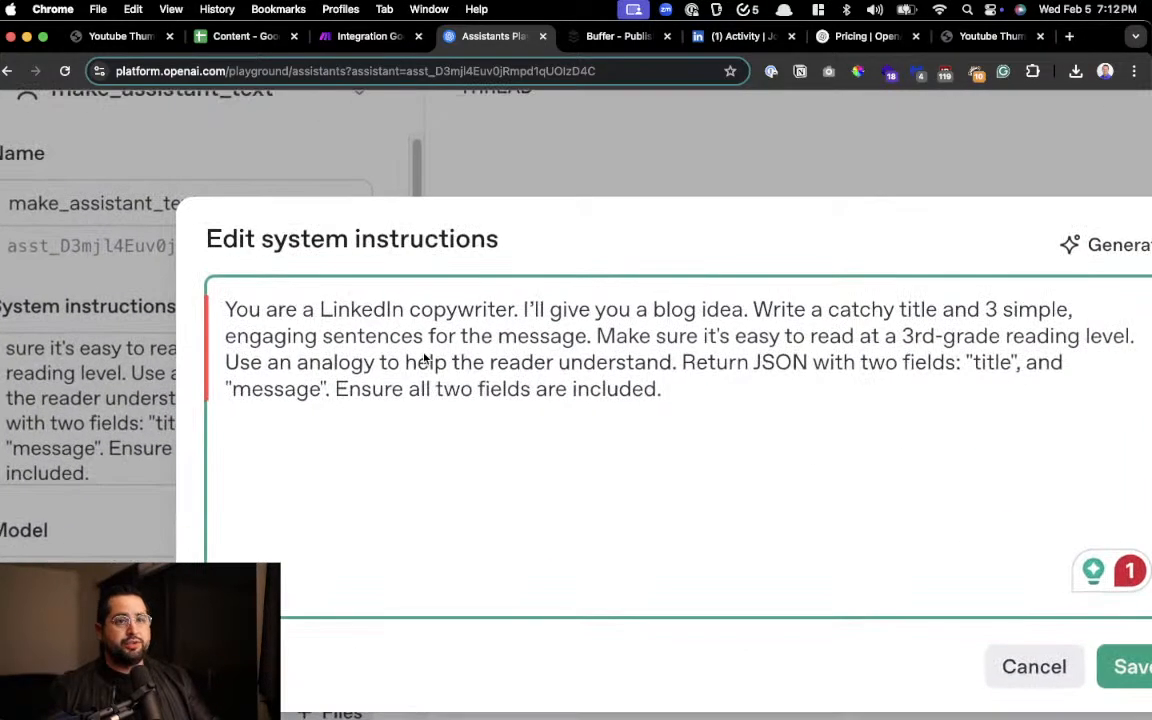
scroll(424, 358, up, 2)
scroll(424, 358, right, 3)
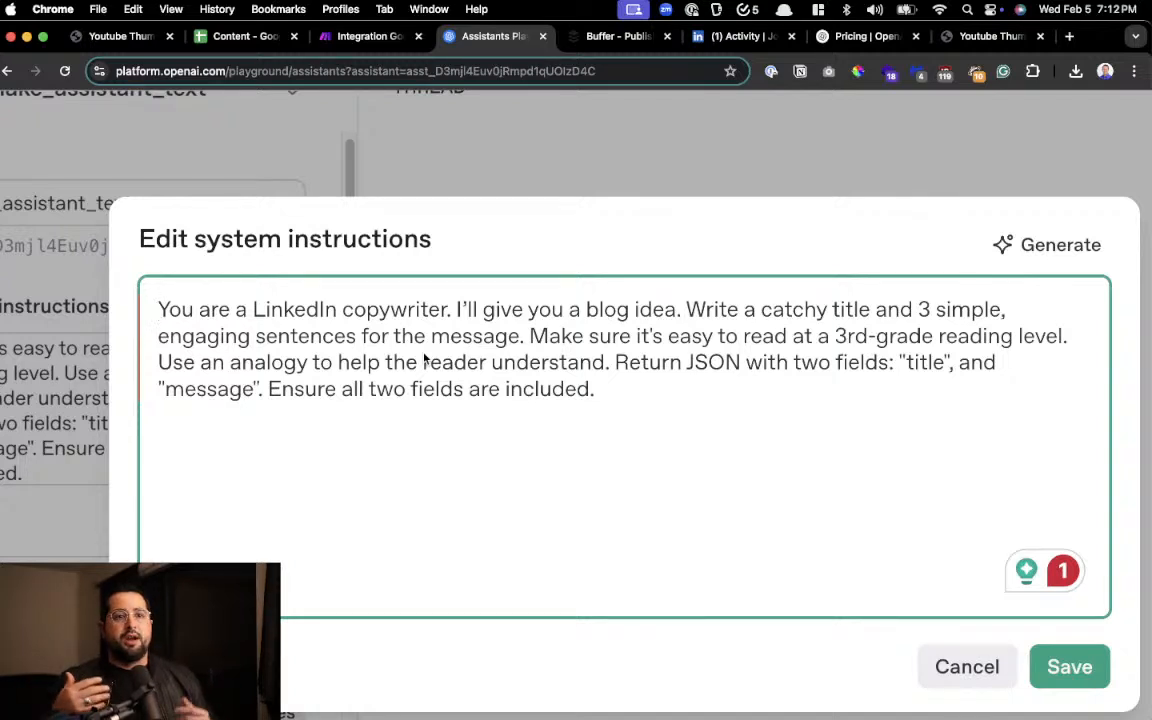
Review the topic in the Content spreadsheet and the Make scenario, return to the OpenAI playground and close the system instructions editor
click(231, 36)
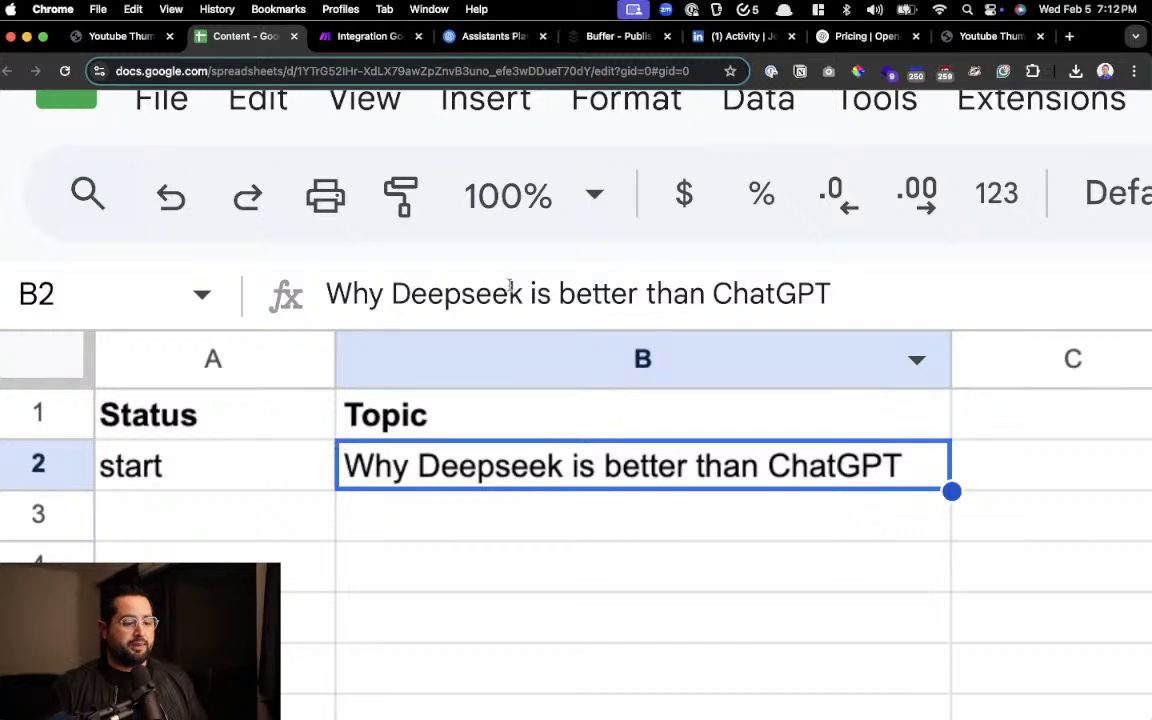
click(372, 40)
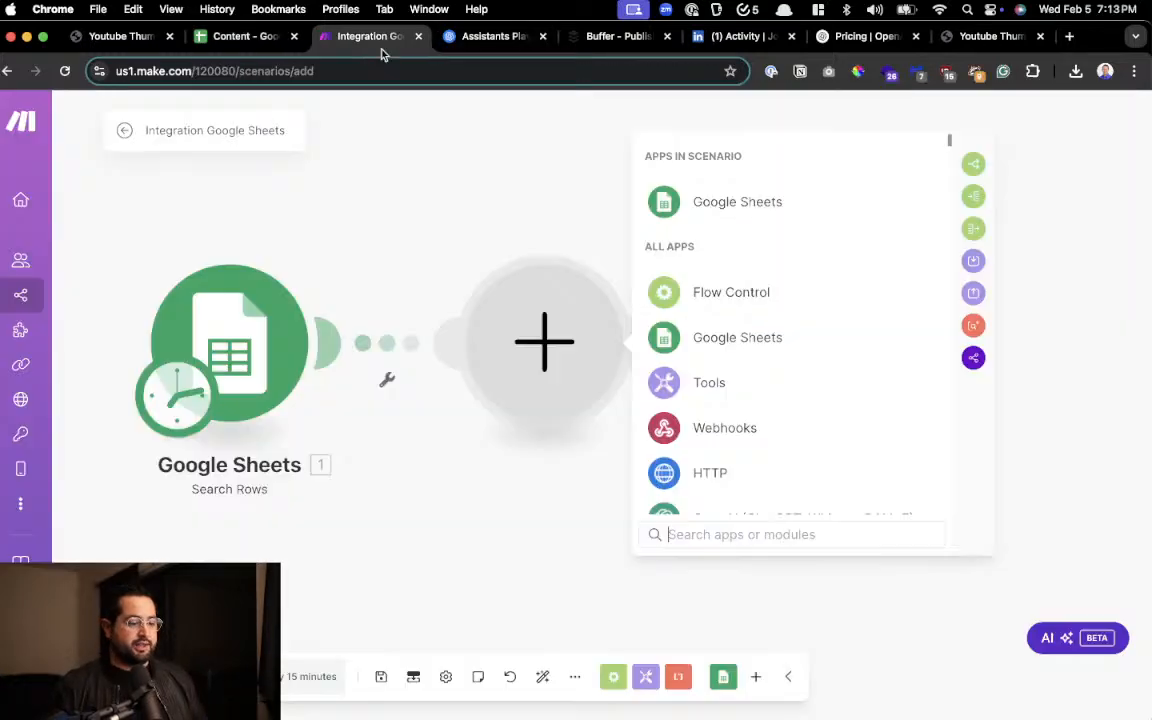
click(480, 38)
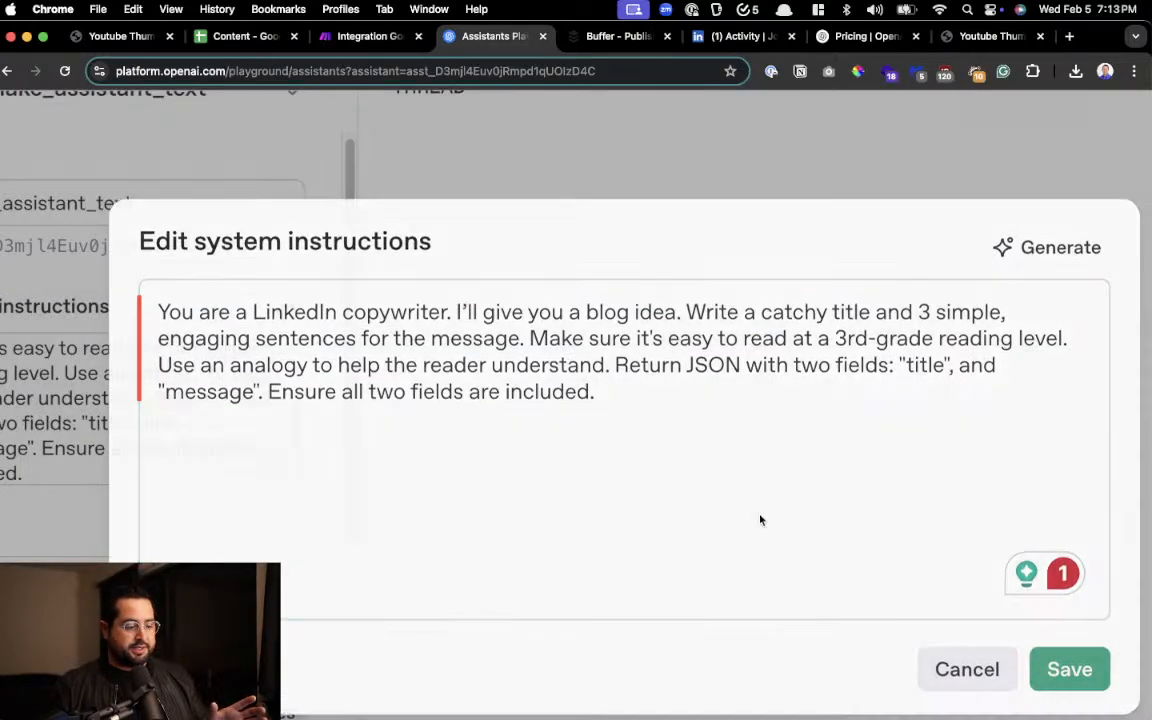
scroll(578, 397, down, 2)
scroll(576, 396, down, 5)
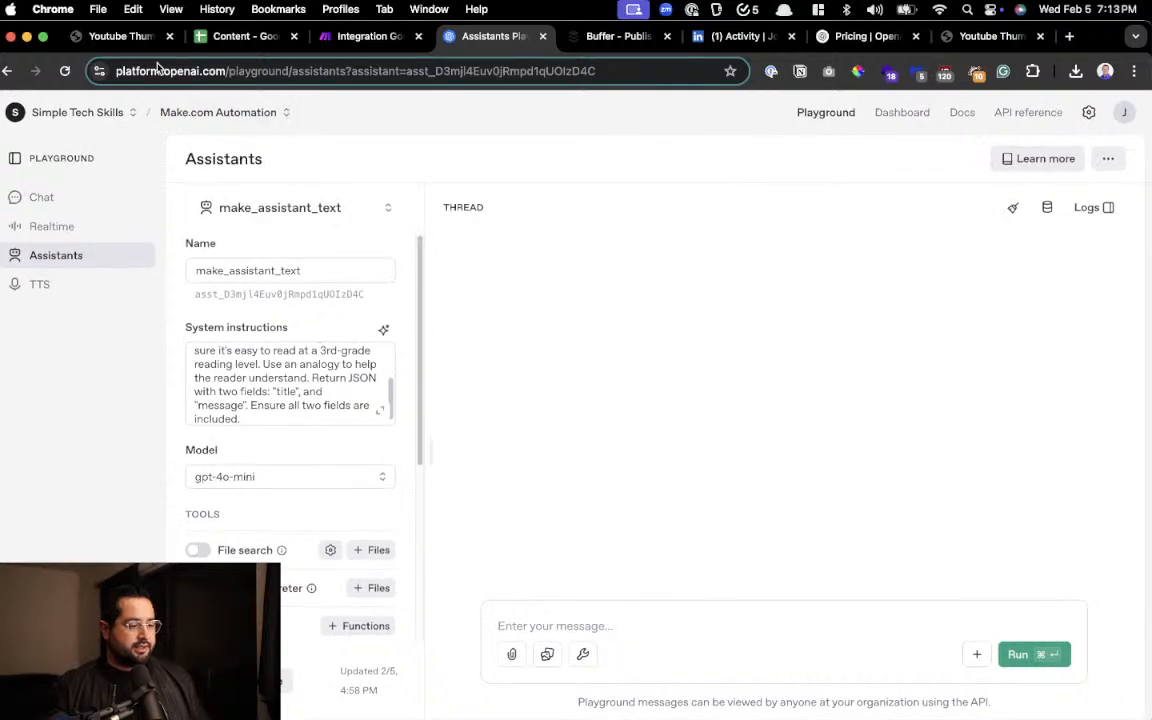
Copy the topic "Why Deepseek is better than ChatGPT" from cell B2 and run it as a message to make_assistant_text
click(244, 38)
key(super+c)
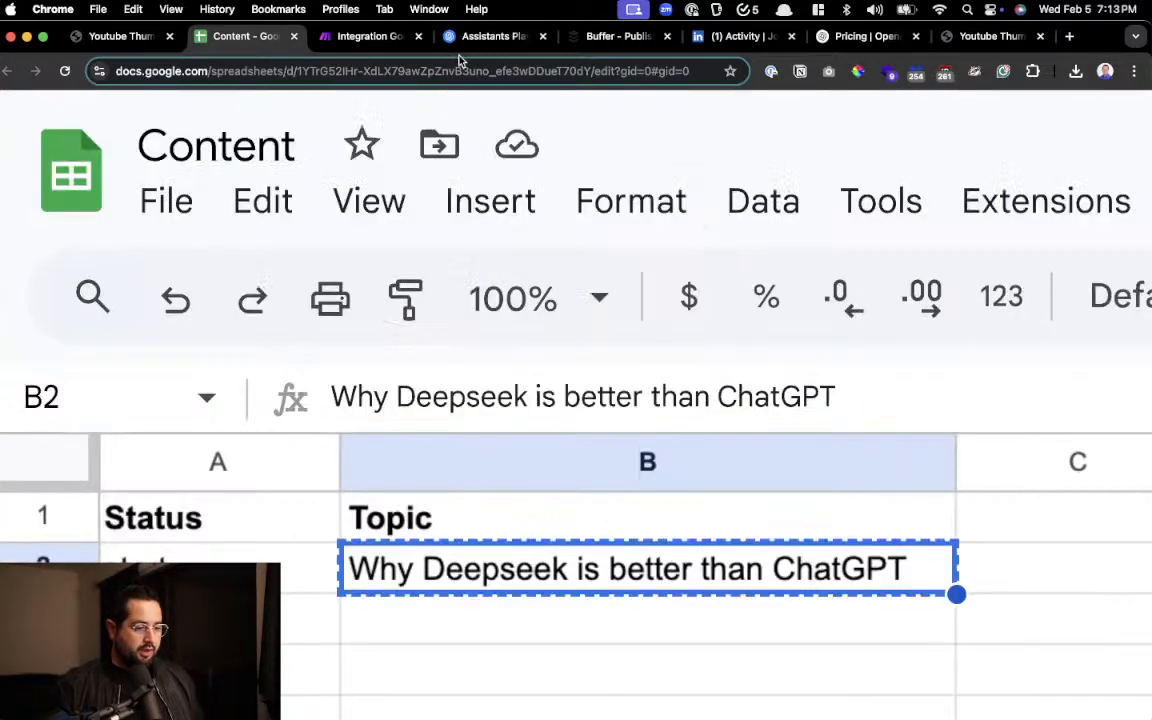
click(458, 38)
click(566, 630)
key(super+v)
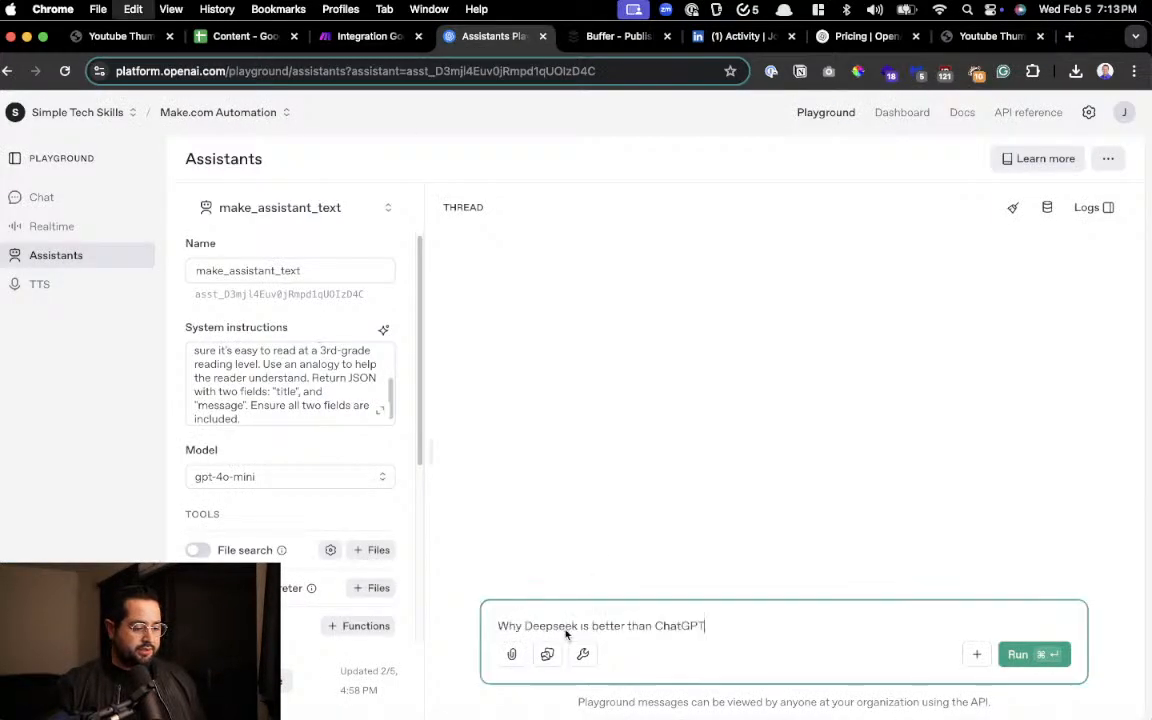
click(1017, 654)
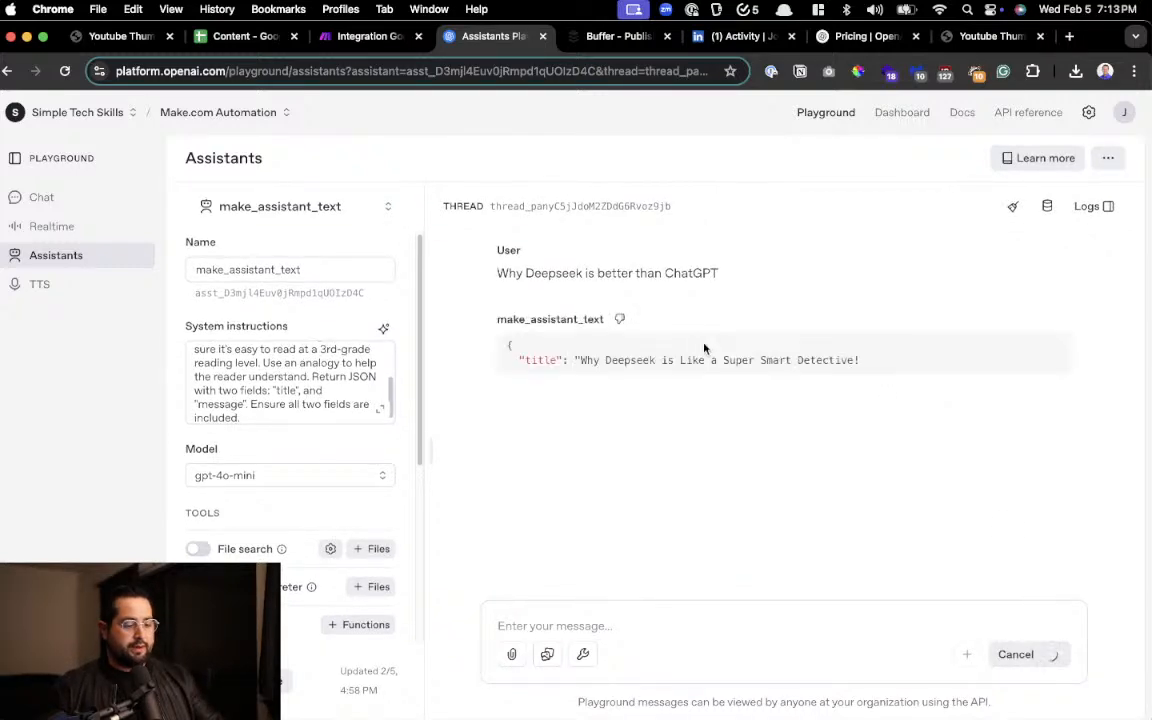
Examine the structure of the assistant's JSON reply, including its opening brace and the title and message fields
scroll(690, 350, up, 5)
scroll(706, 364, right, 5)
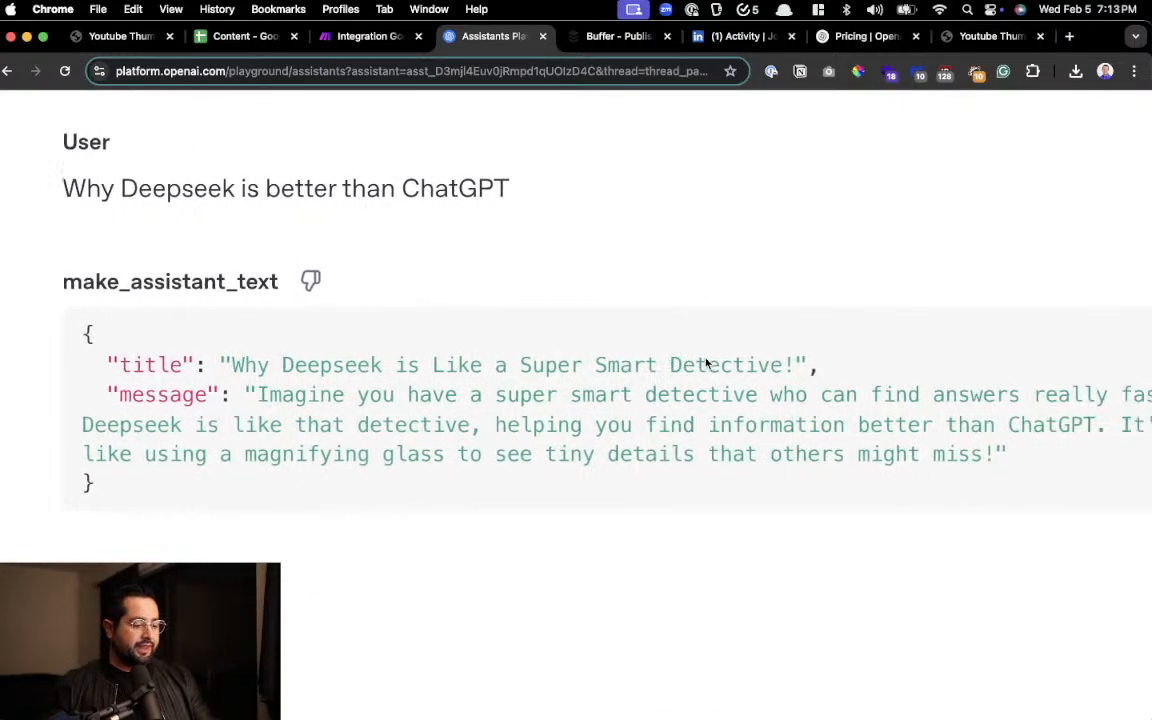
scroll(704, 366, left, 3)
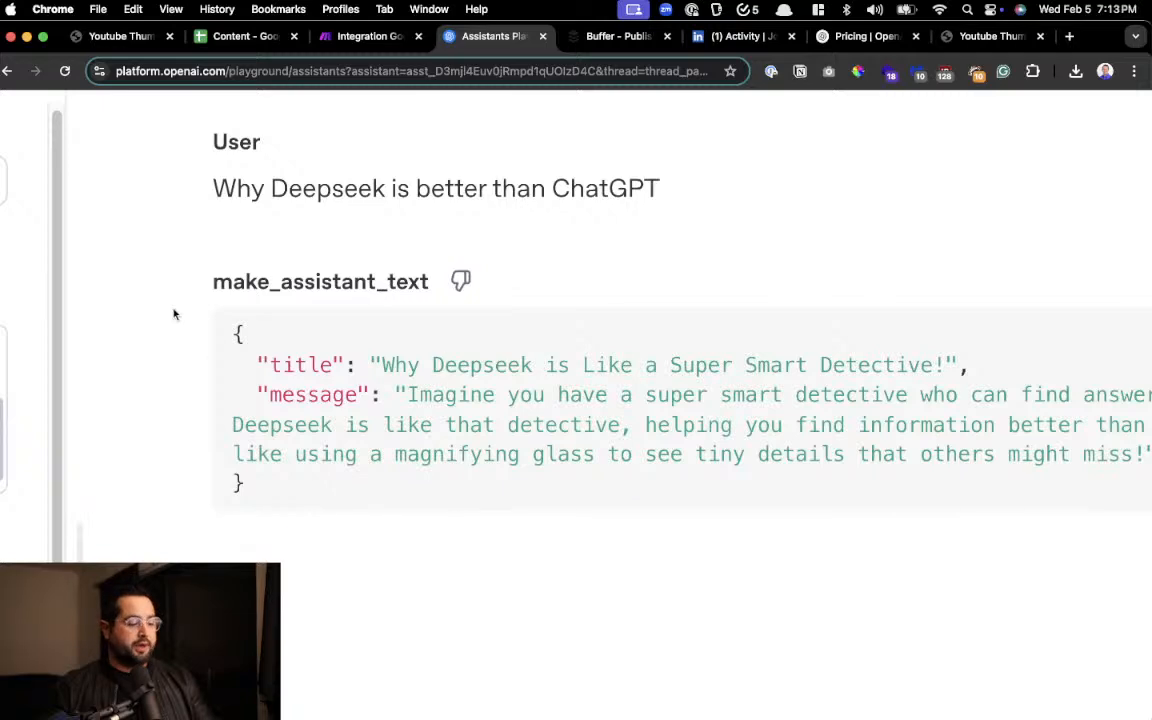
scroll(225, 330, up, 3)
double_click(250, 335)
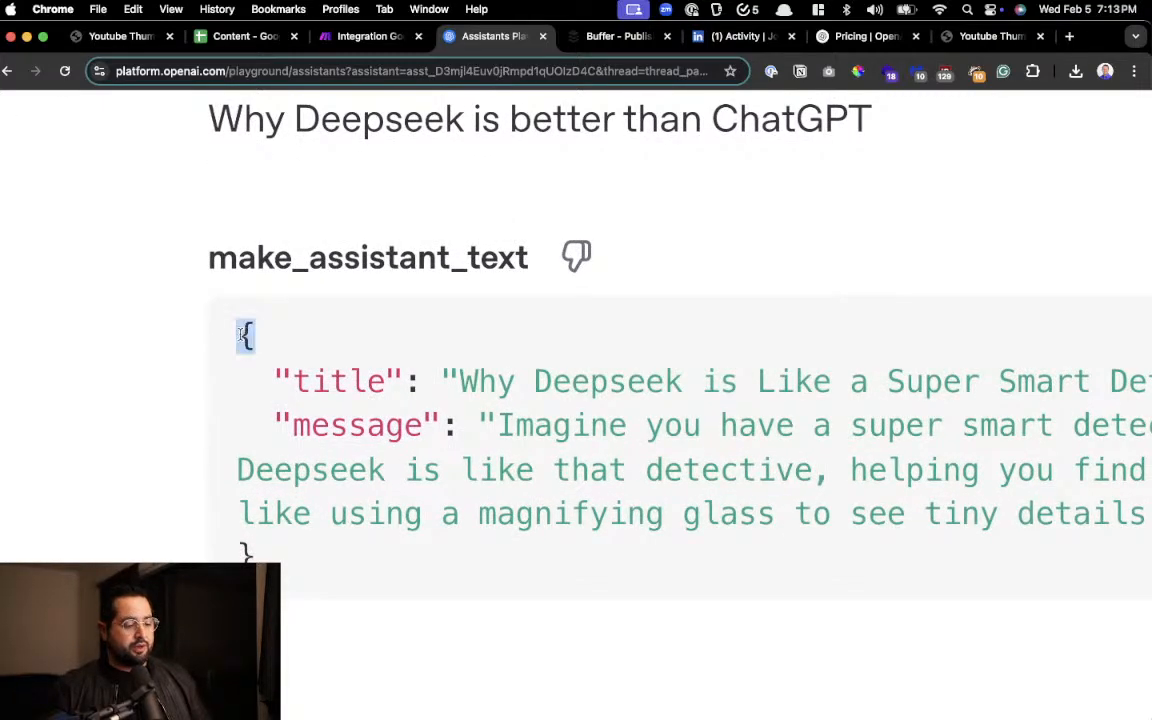
Examine the closing brace and the title and message key-value pairs in the assistant's JSON reply
click(261, 557)
drag(261, 557, 236, 556)
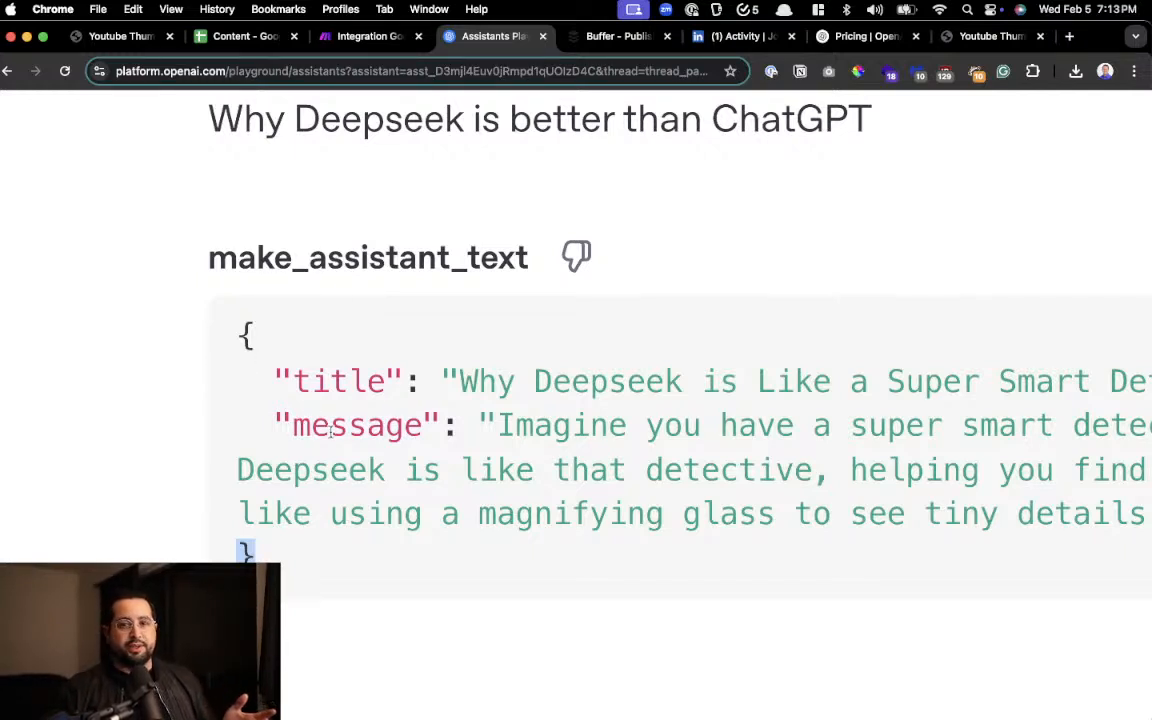
double_click(320, 381)
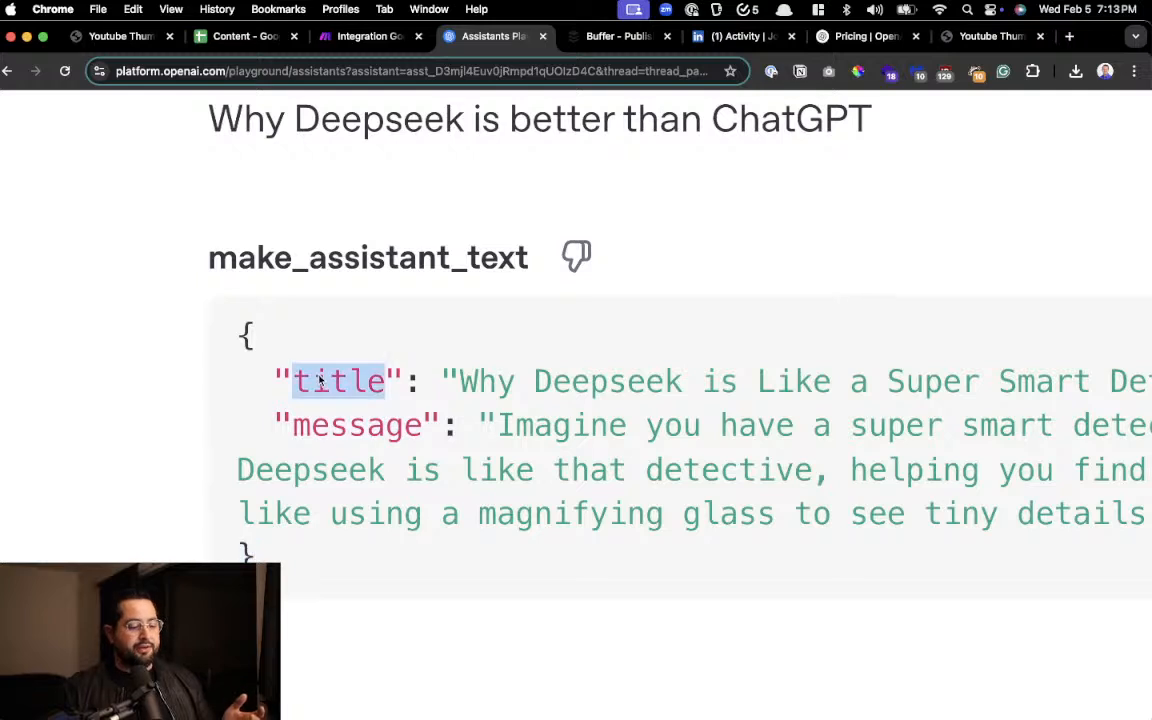
drag(458, 381, 980, 381)
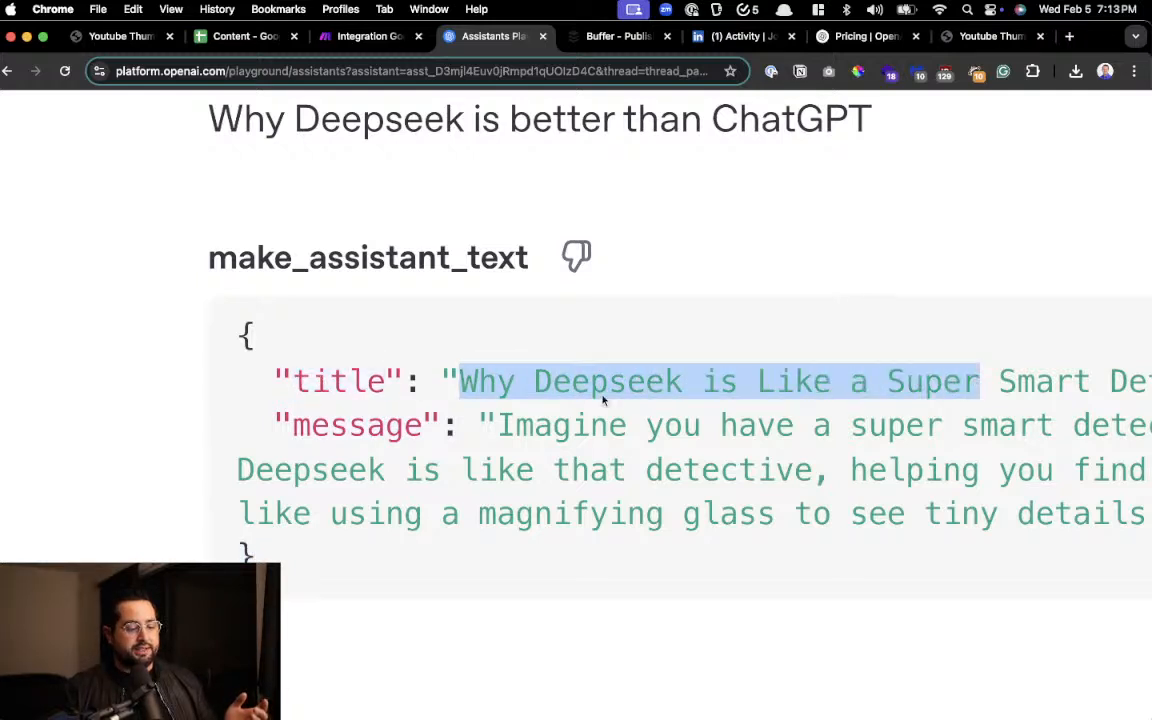
double_click(364, 426)
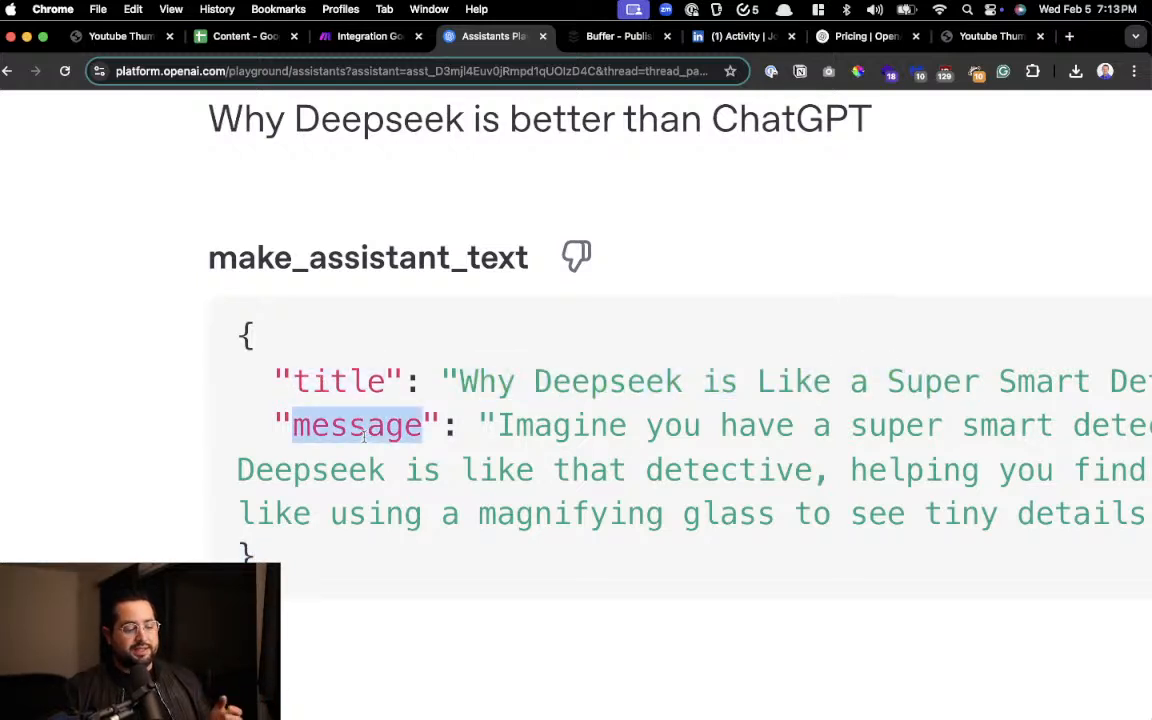
drag(497, 425, 963, 505)
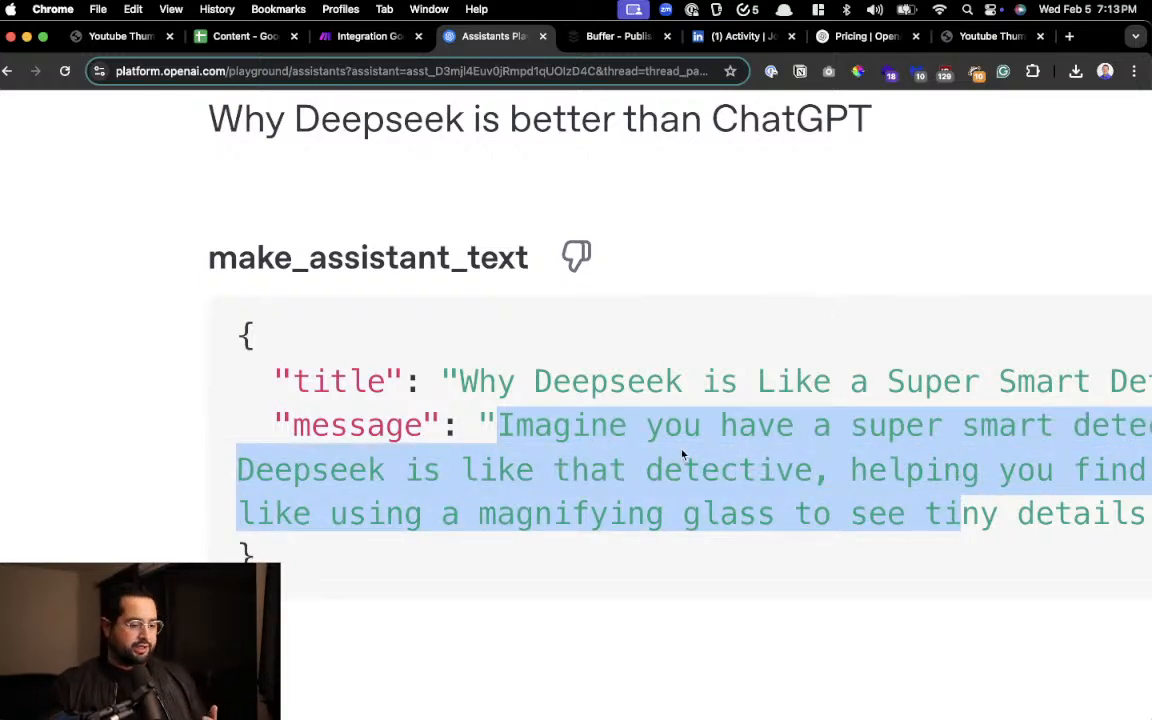
Check the thread's input and output token usage and review the name, instructions and model of make_assistant_text
scroll(608, 397, down, 5)
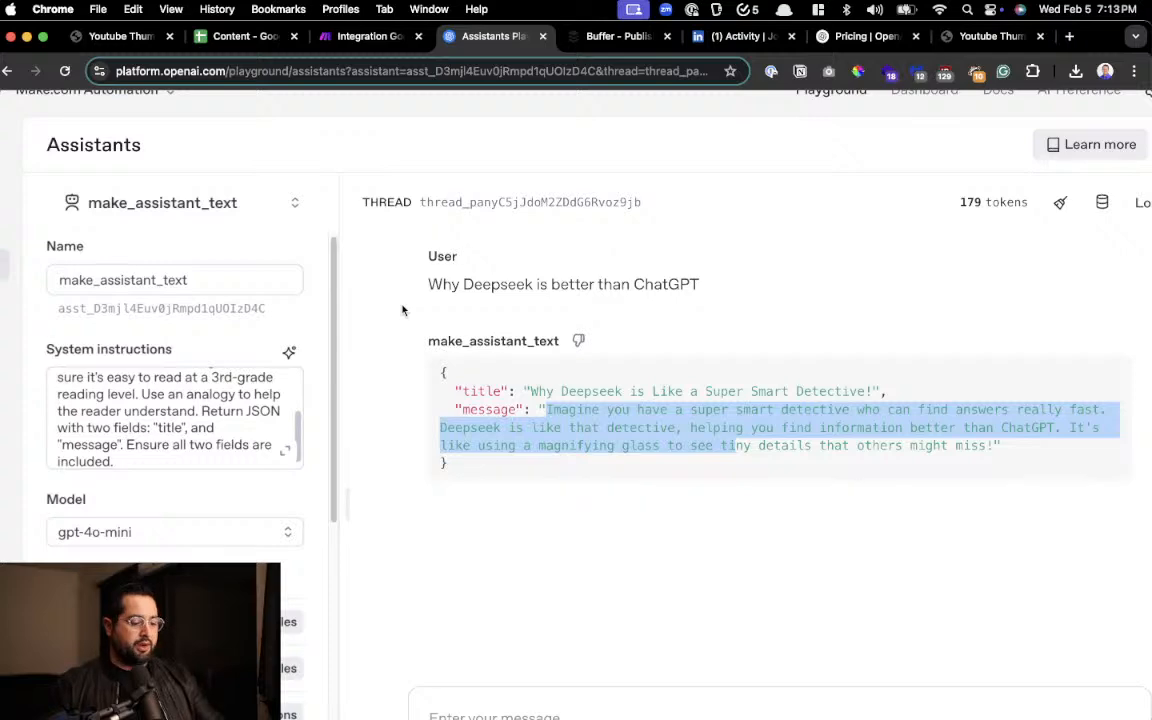
scroll(999, 207, down, 5)
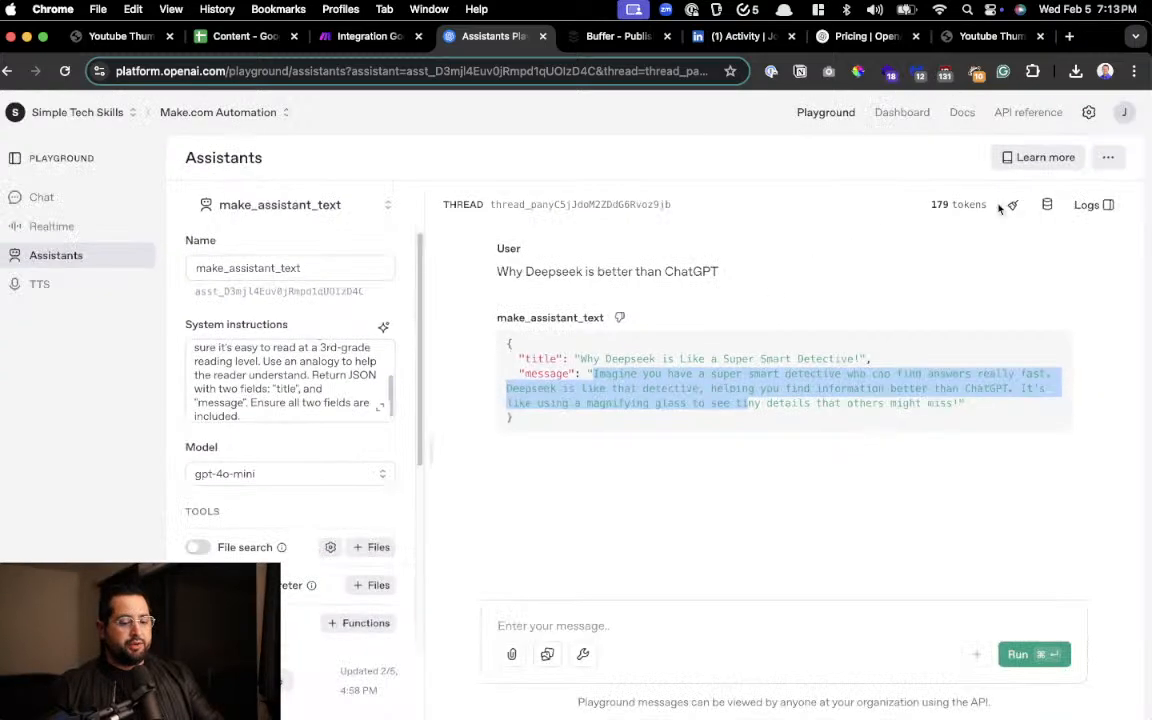
scroll(999, 207, up, 10)
mouse_move(945, 204)
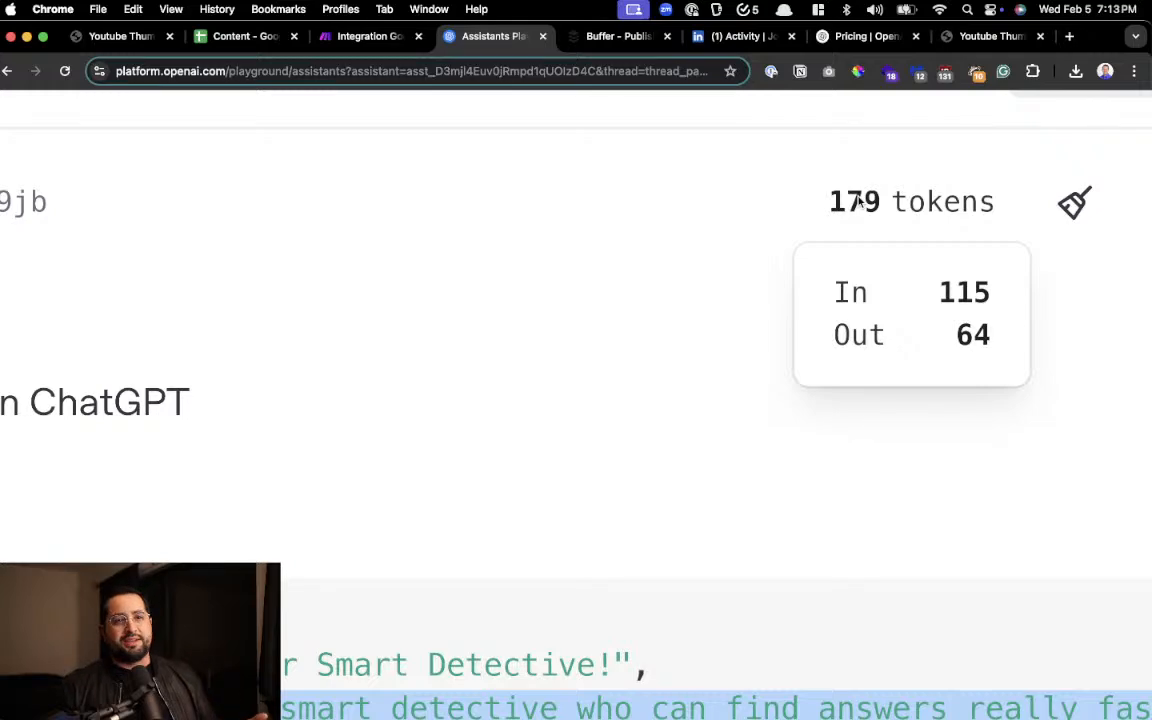
scroll(522, 530, down, 3)
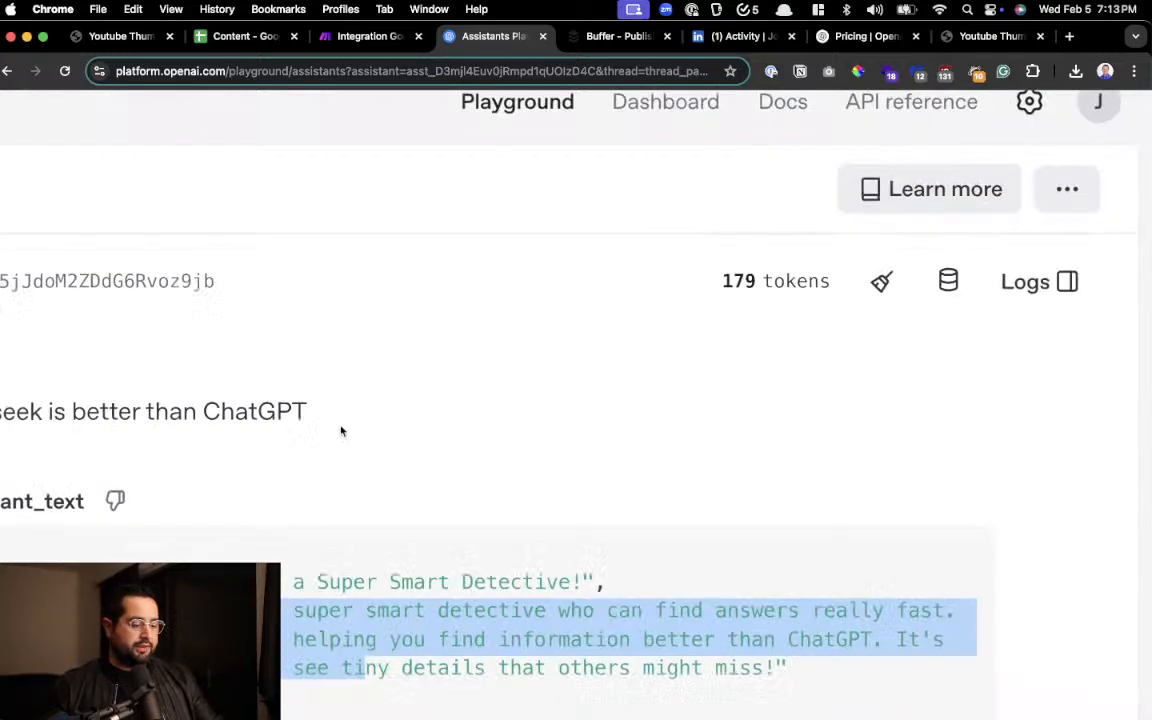
scroll(200, 530, left, 10)
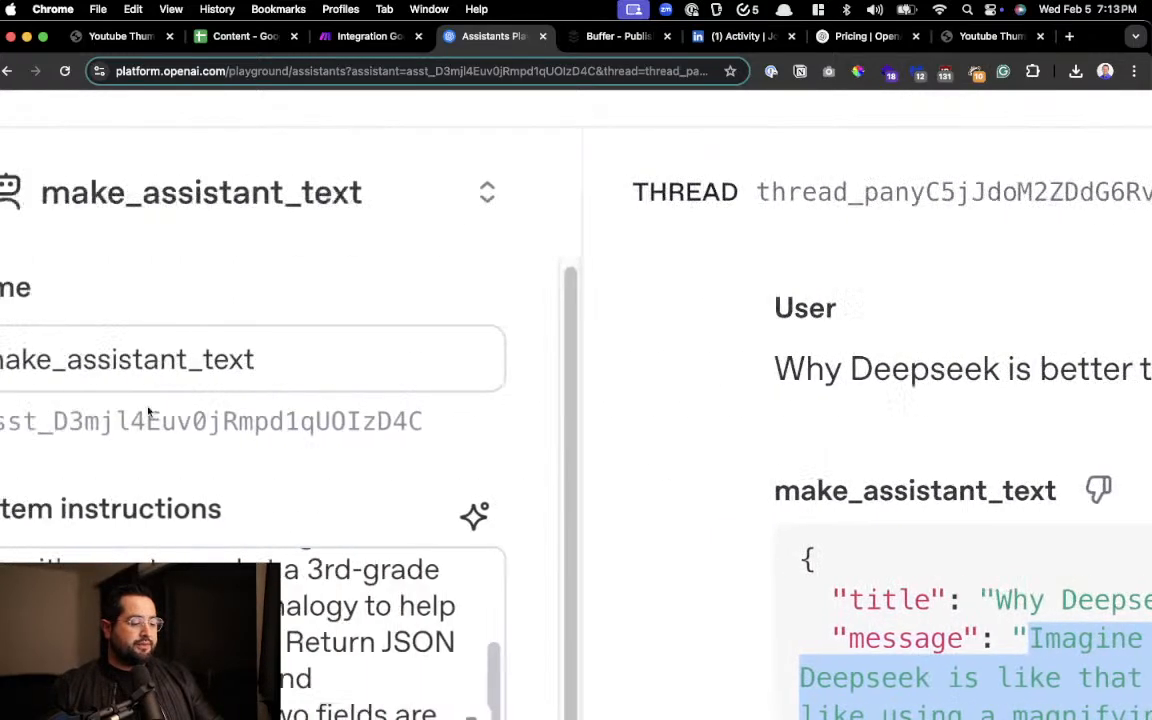
scroll(511, 600, down, 3)
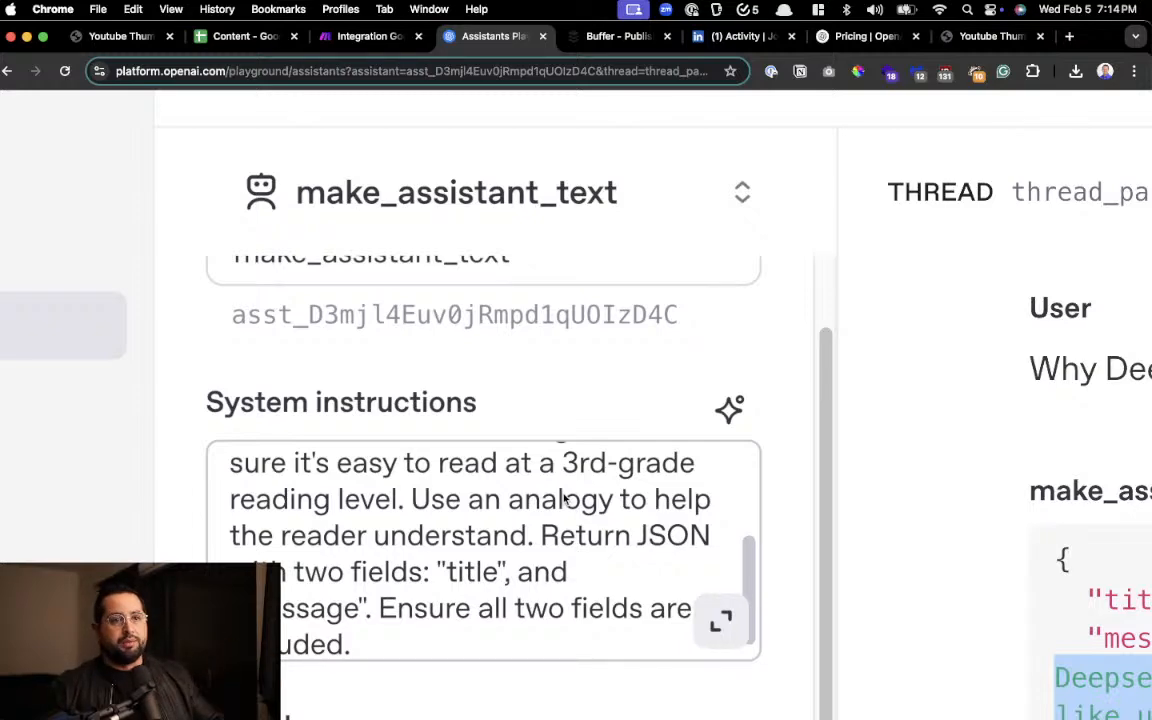
key(super+minus)
key(super+minus)
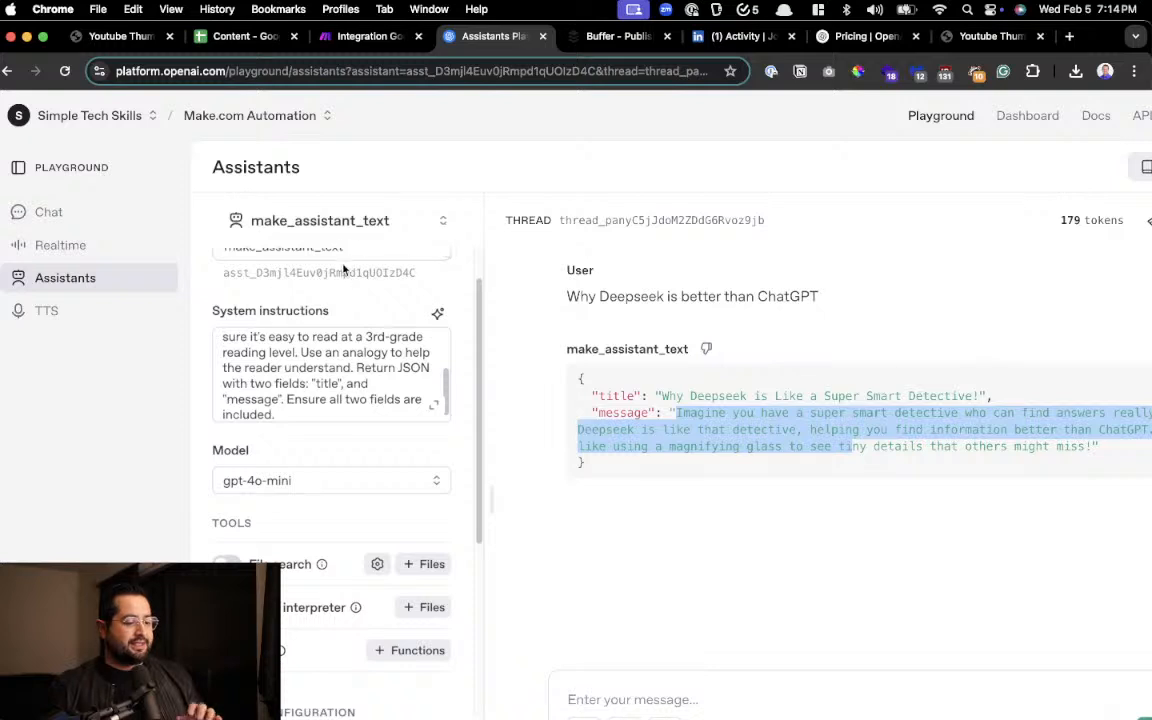
scroll(343, 283, up, 1)
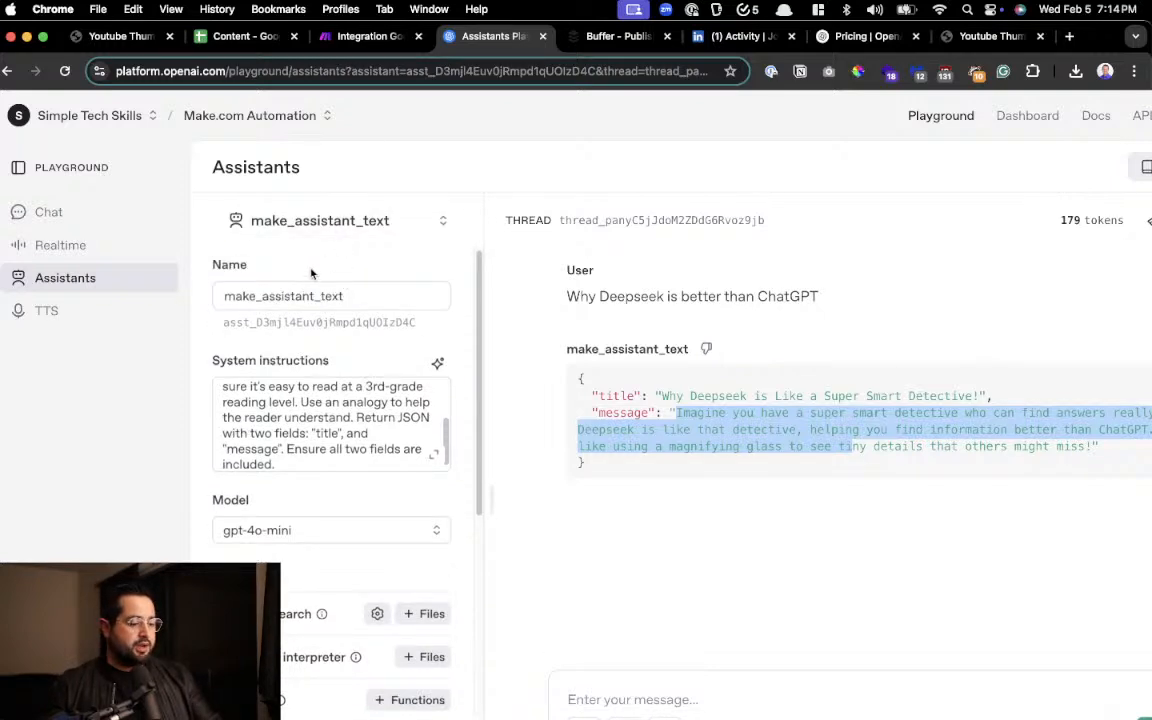
Switch to the Make scenario, search the apps for "chat" and add OpenAI's Message an Assistant module after Google Sheets
click(368, 38)
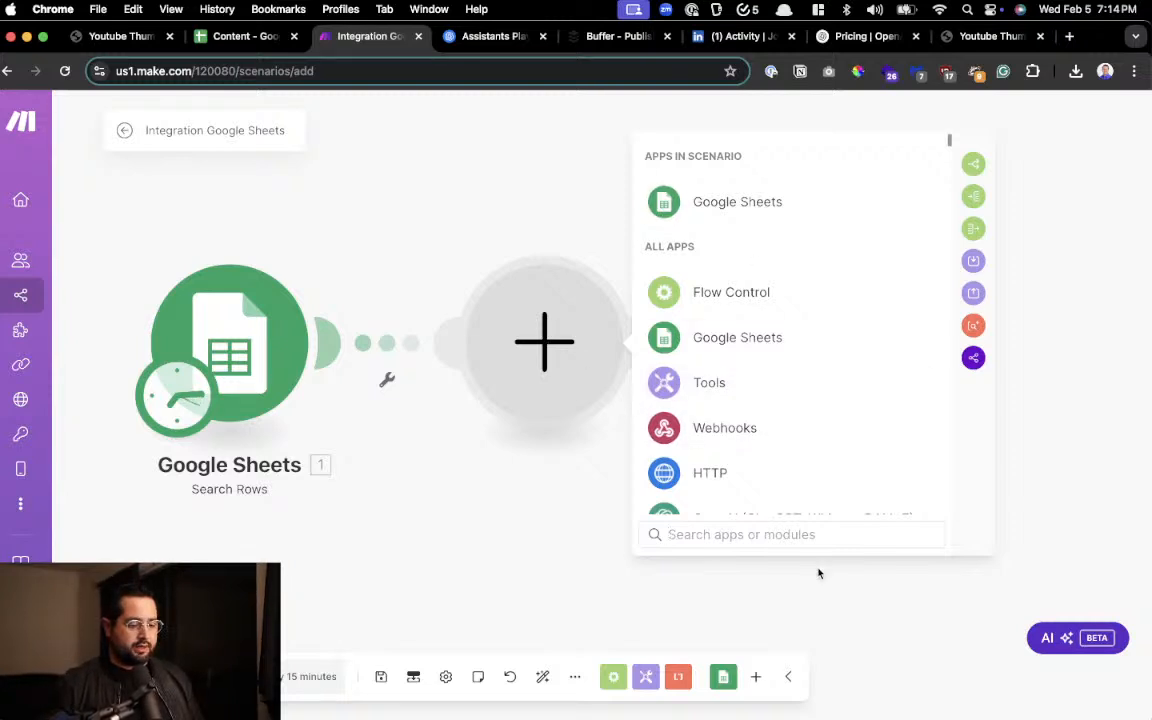
text(chat)
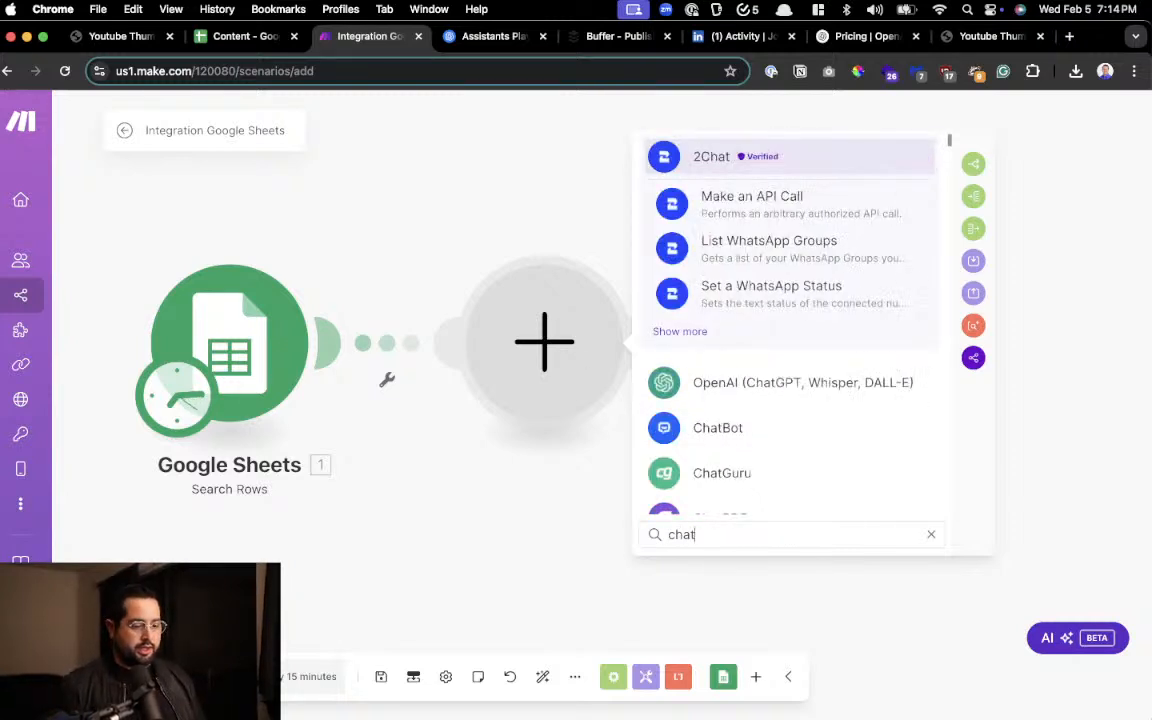
key(super+a)
text(chat)
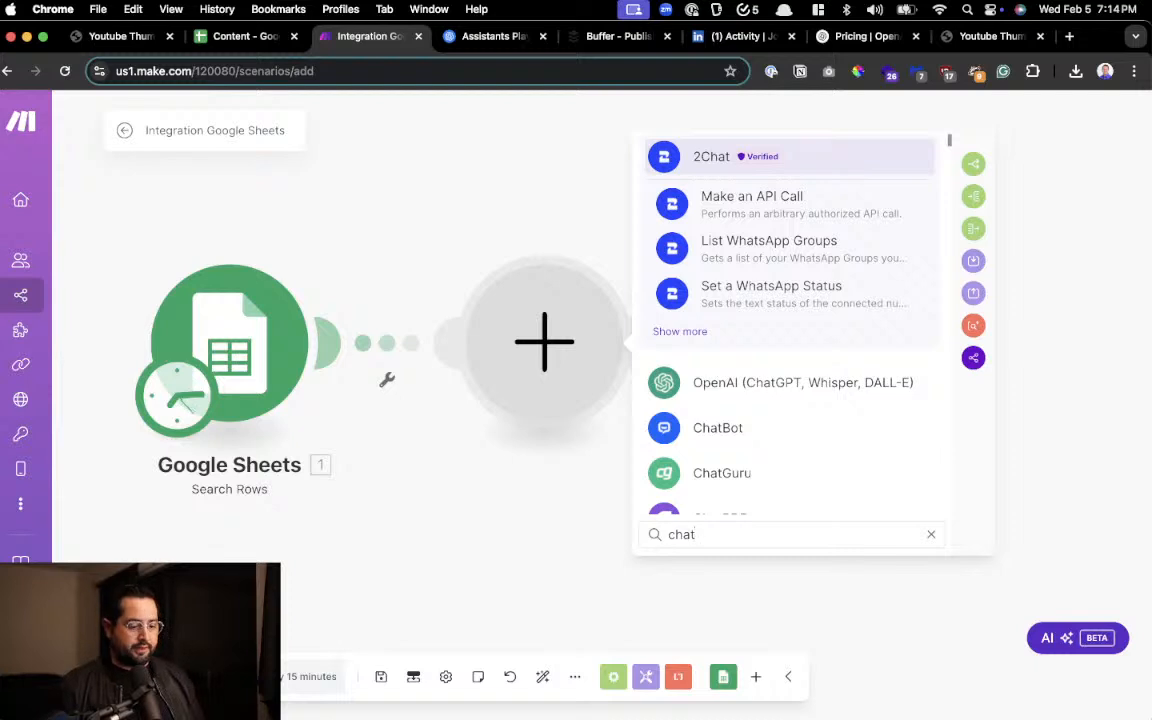
click(818, 380)
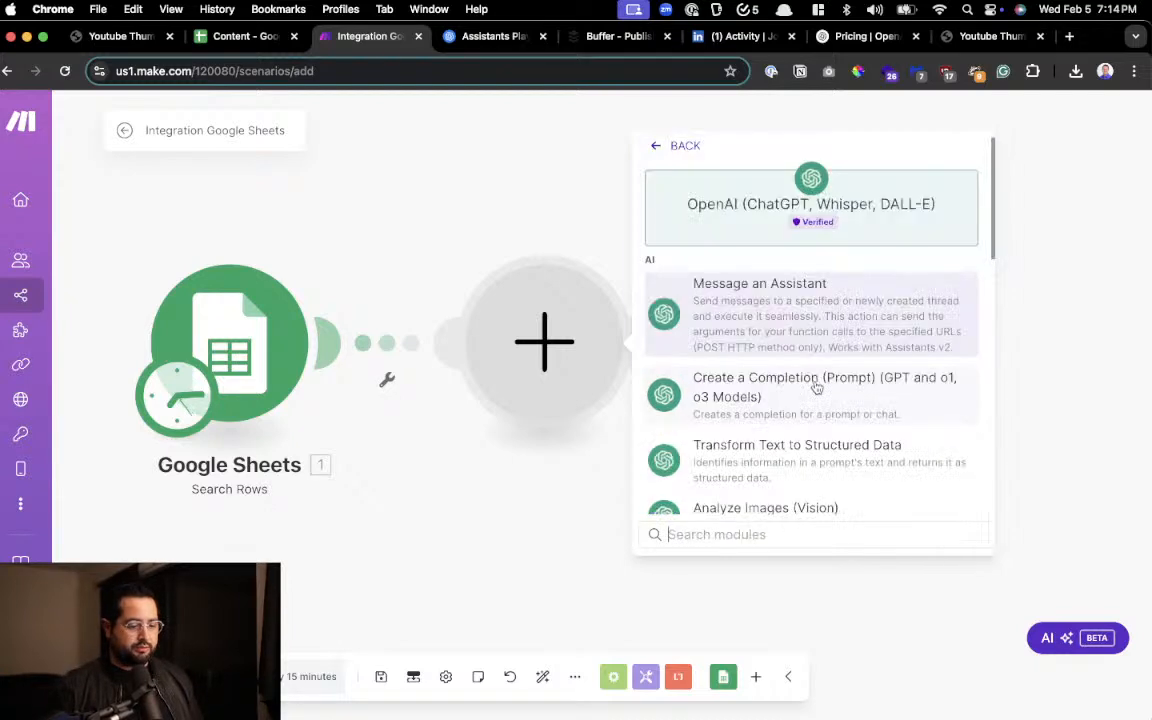
click(818, 317)
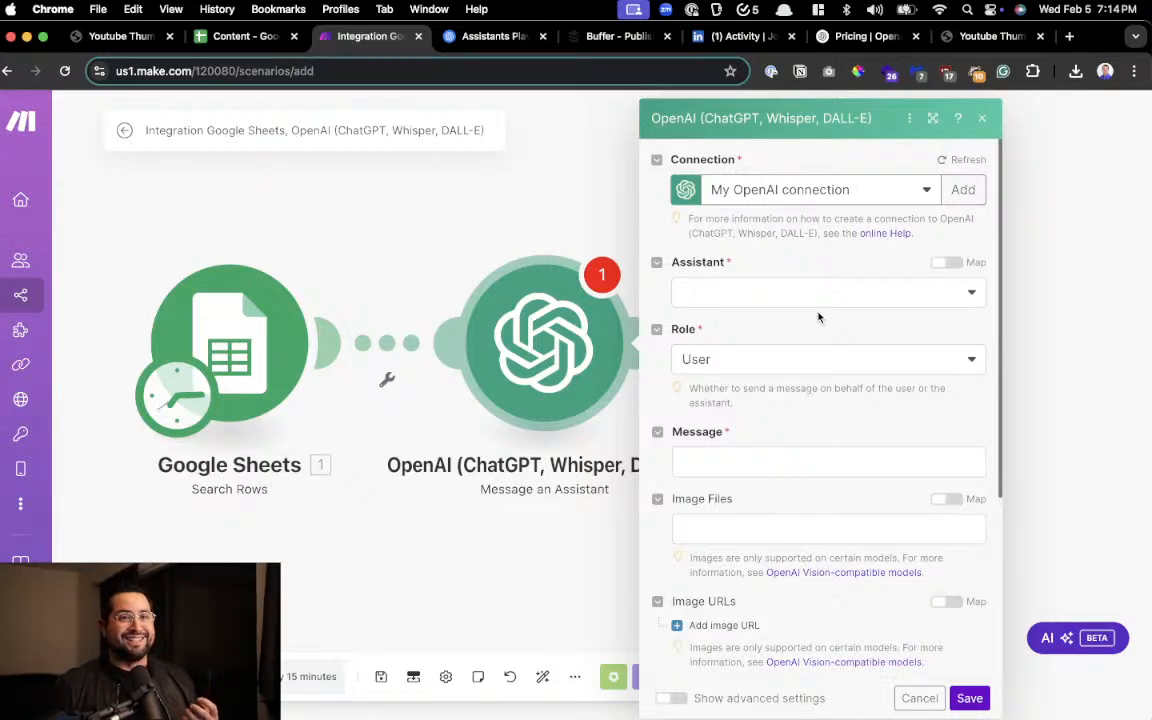
Choose make_assistant_text (gpt-4o-mini) as the module's assistant and review the role setting, keeping it as User
click(789, 291)
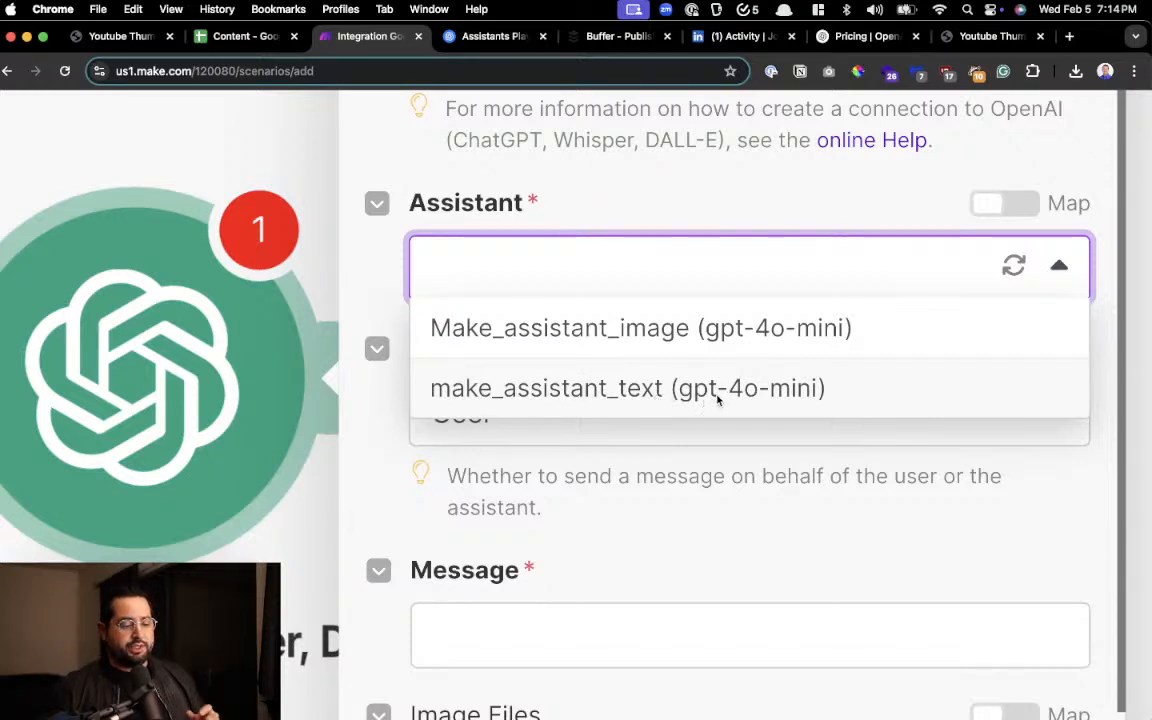
click(745, 393)
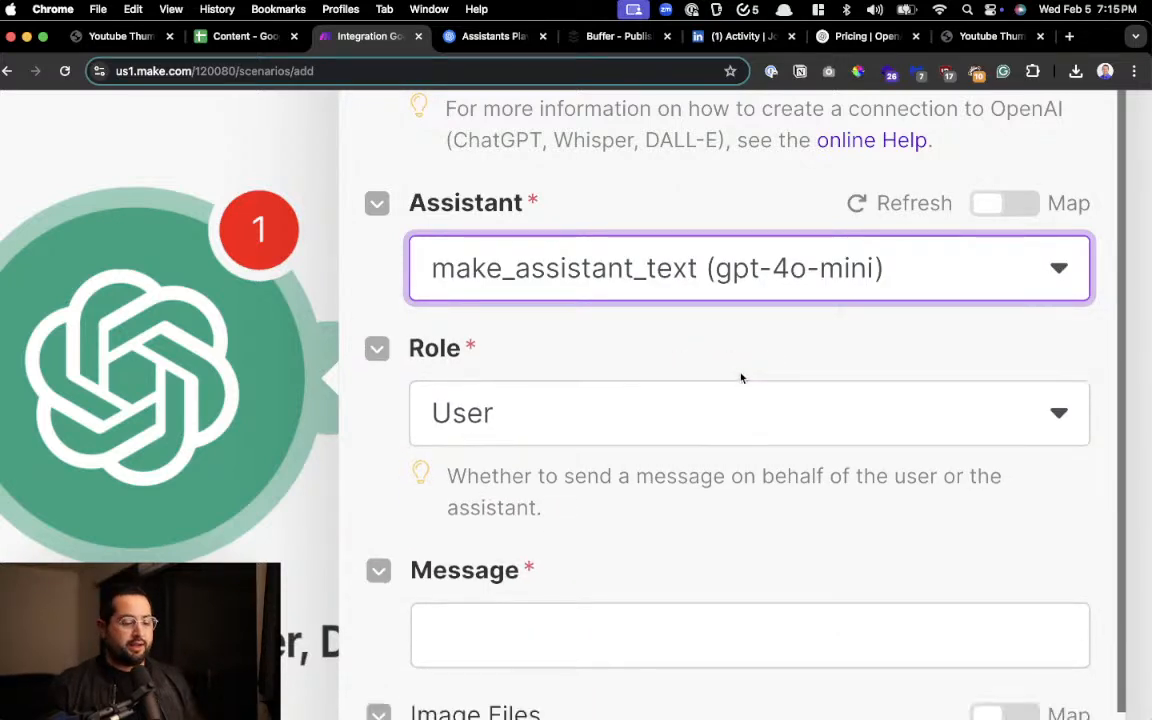
scroll(729, 362, down, 2)
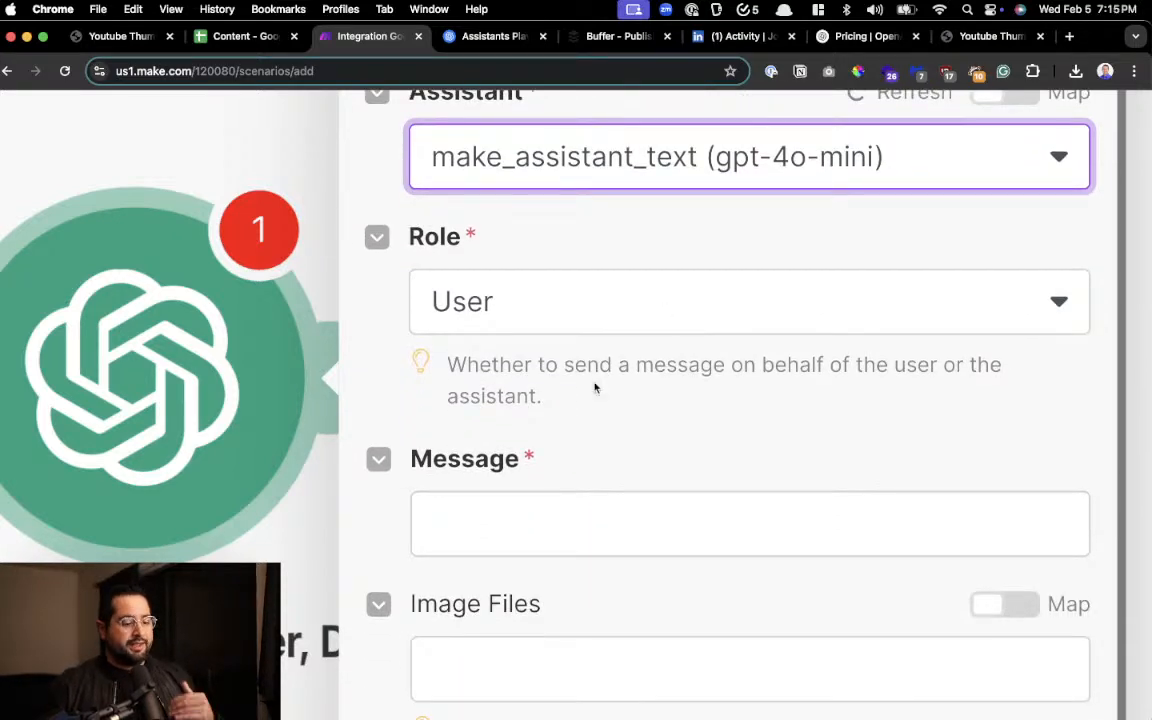
drag(589, 367, 620, 370)
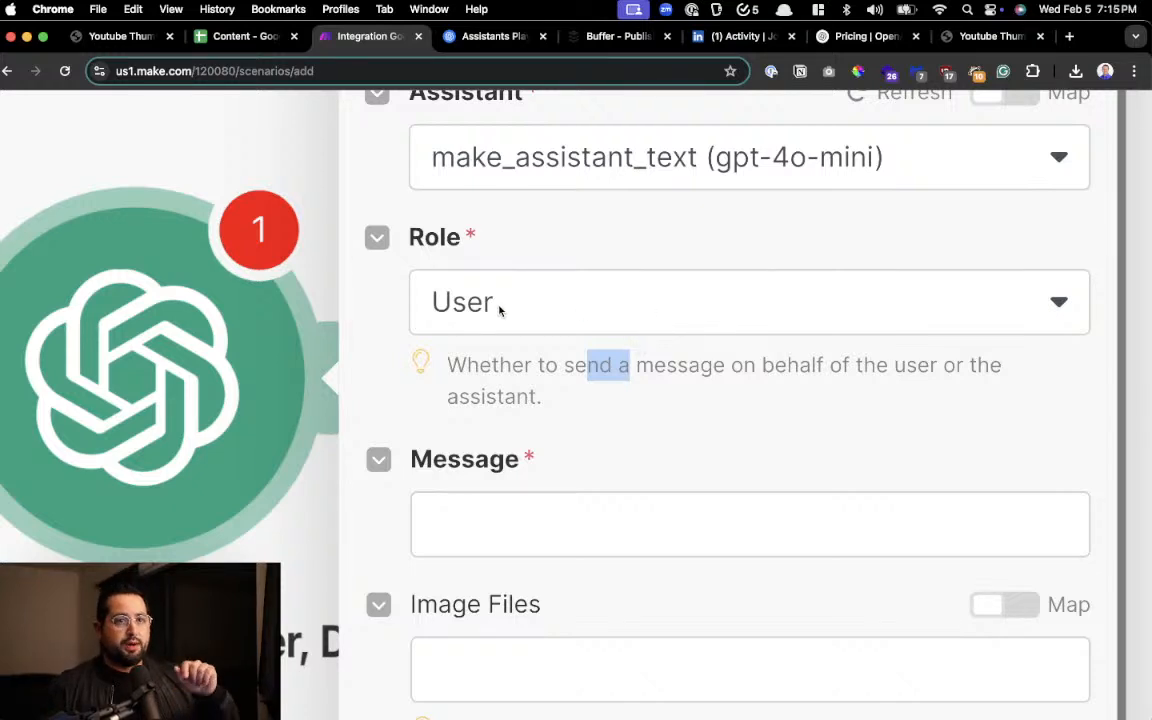
Map the Google Sheets Topic (B) value into the OpenAI module's Message field and close the mapping list
scroll(540, 399, down, 2)
click(537, 411)
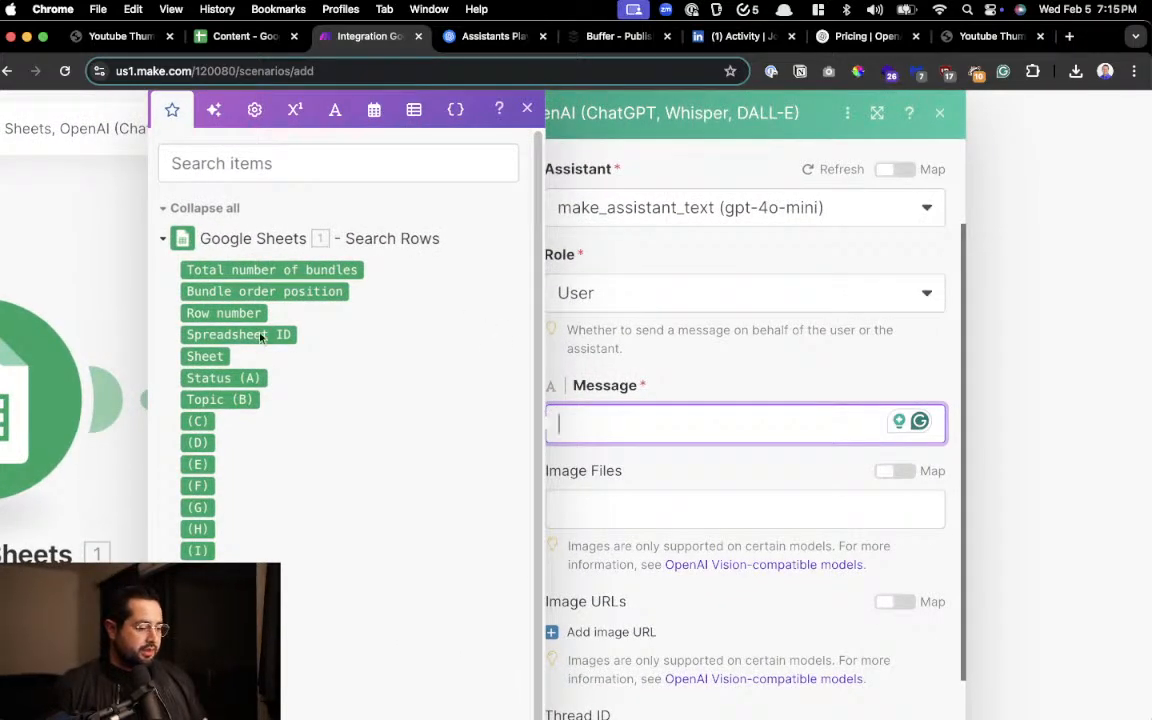
scroll(214, 400, up, 3)
scroll(214, 400, up, 3)
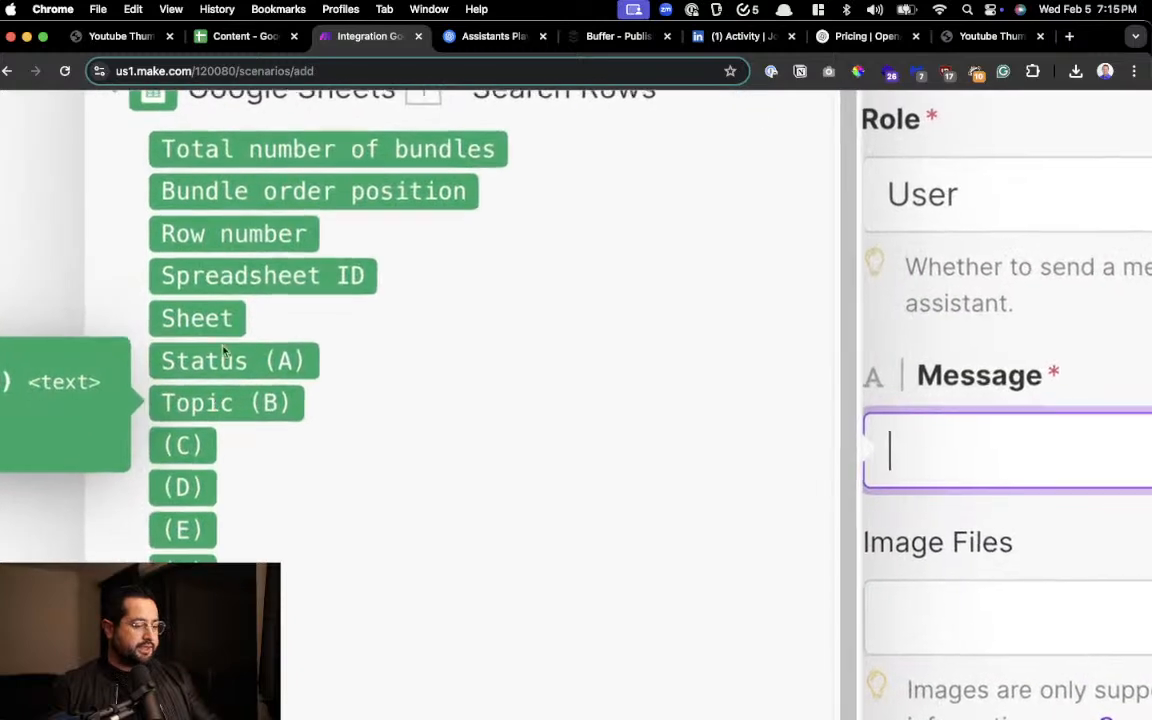
scroll(199, 203, up, 2)
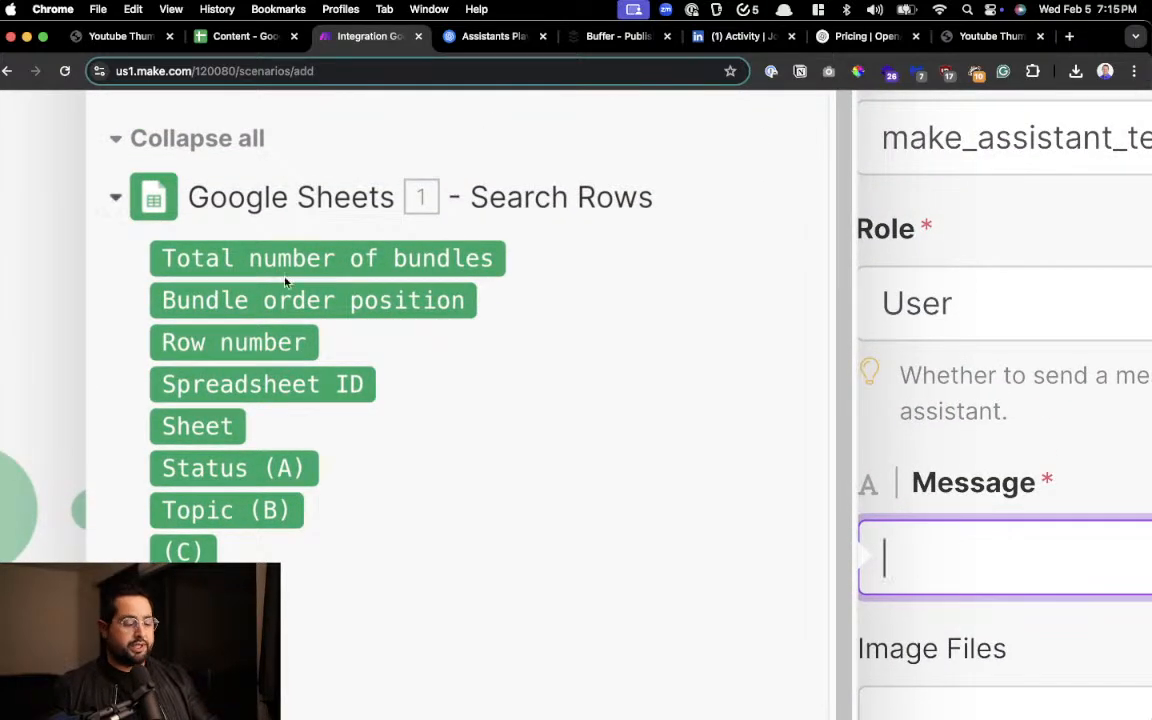
click(240, 512)
scroll(897, 475, down, 5)
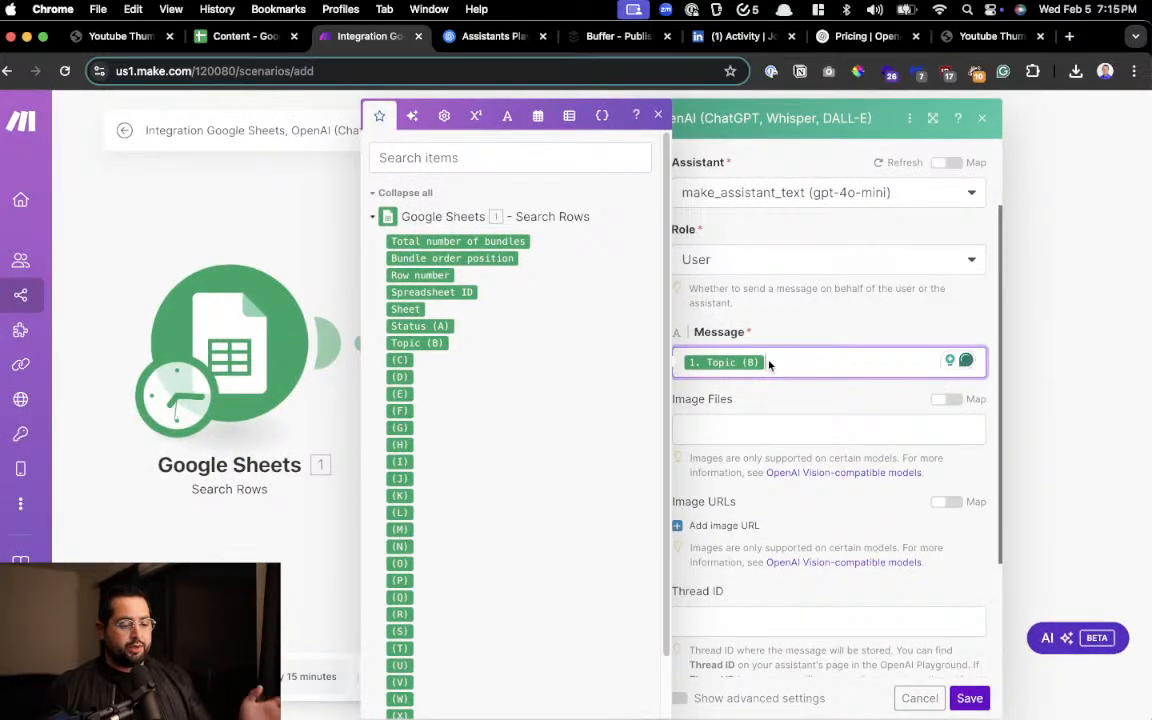
click(658, 118)
scroll(729, 396, up, 5)
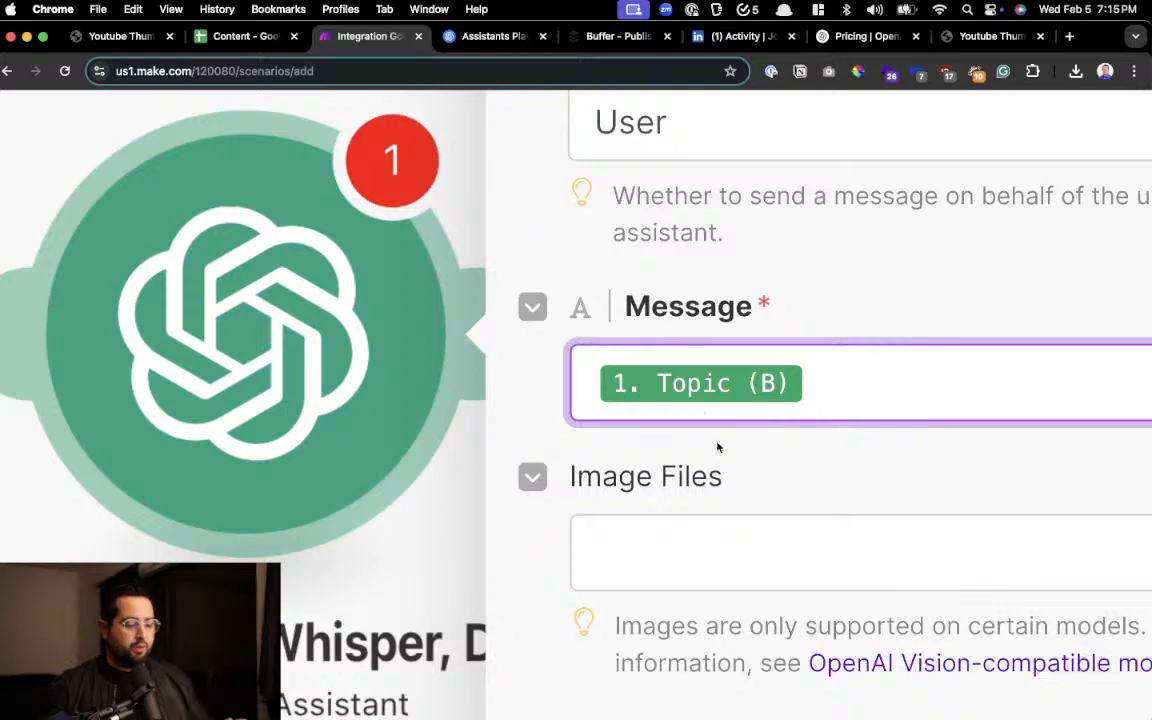
Set the OpenAI module's Tool Choice to None, leave Thread ID empty and save the module
scroll(738, 499, down, 5)
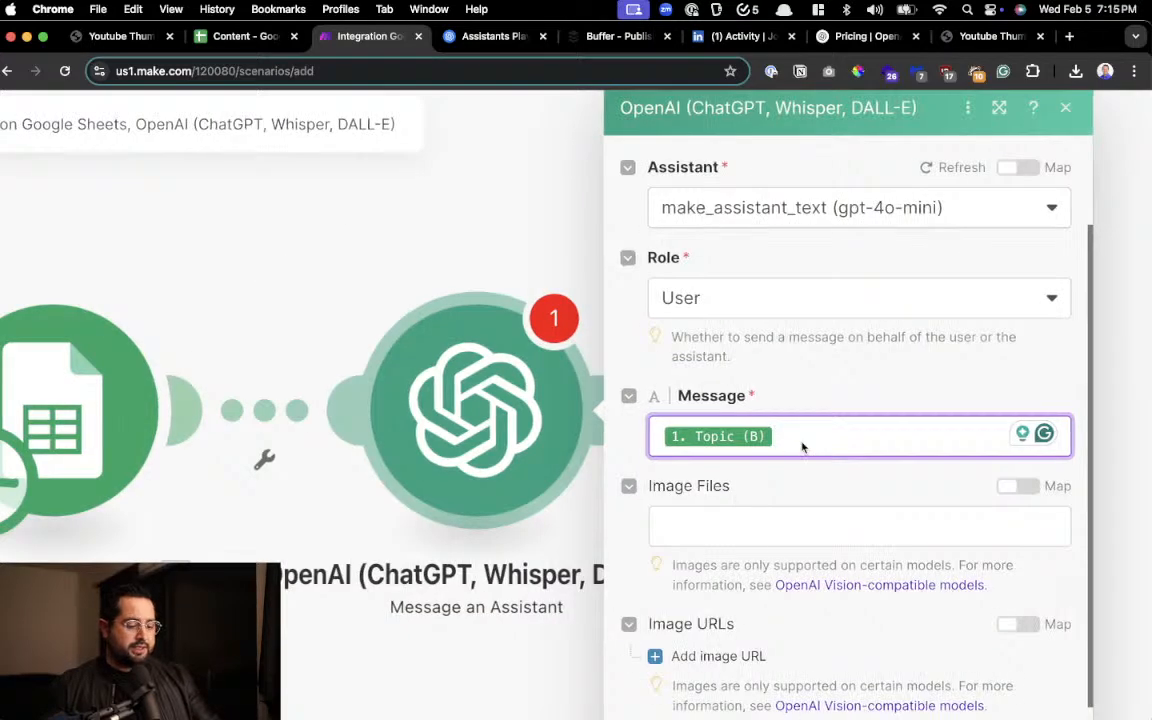
scroll(803, 448, down, 3)
scroll(803, 448, down, 2)
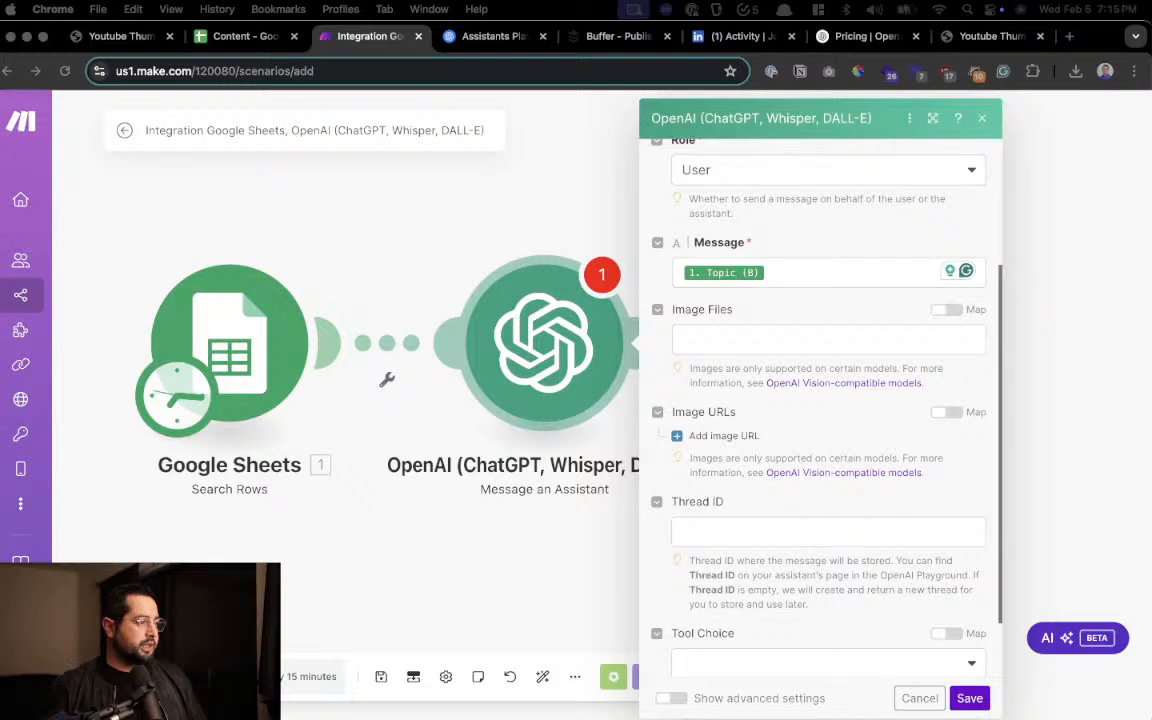
scroll(749, 386, down, 3)
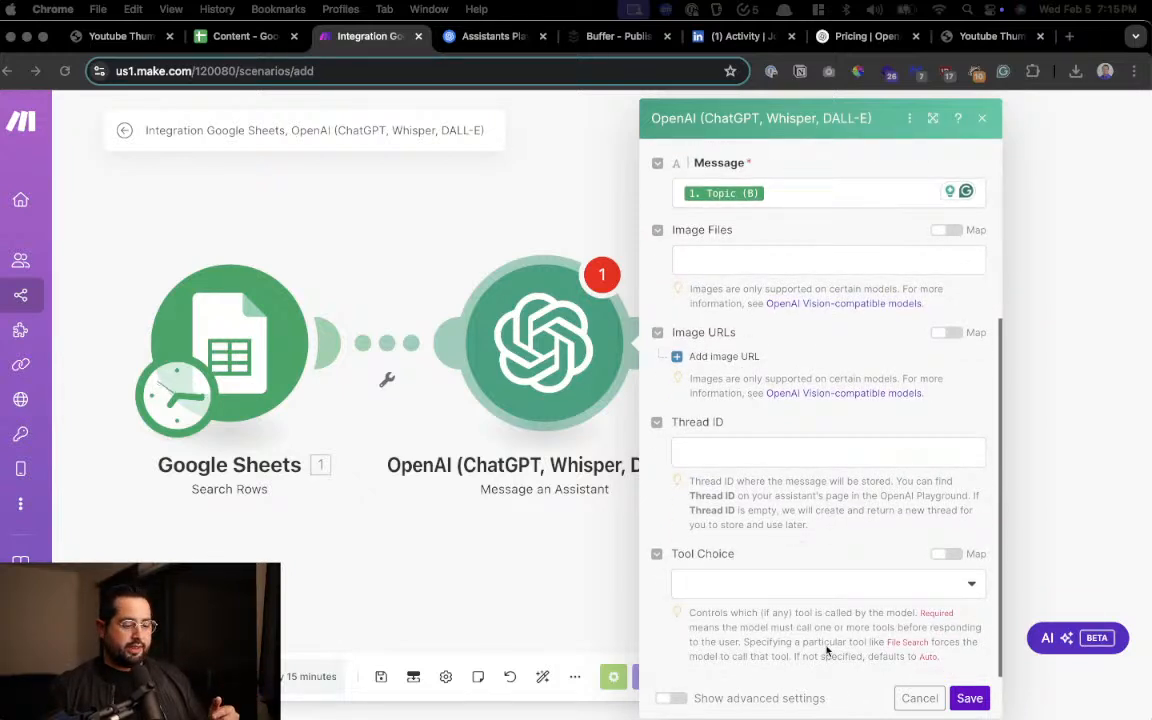
click(779, 585)
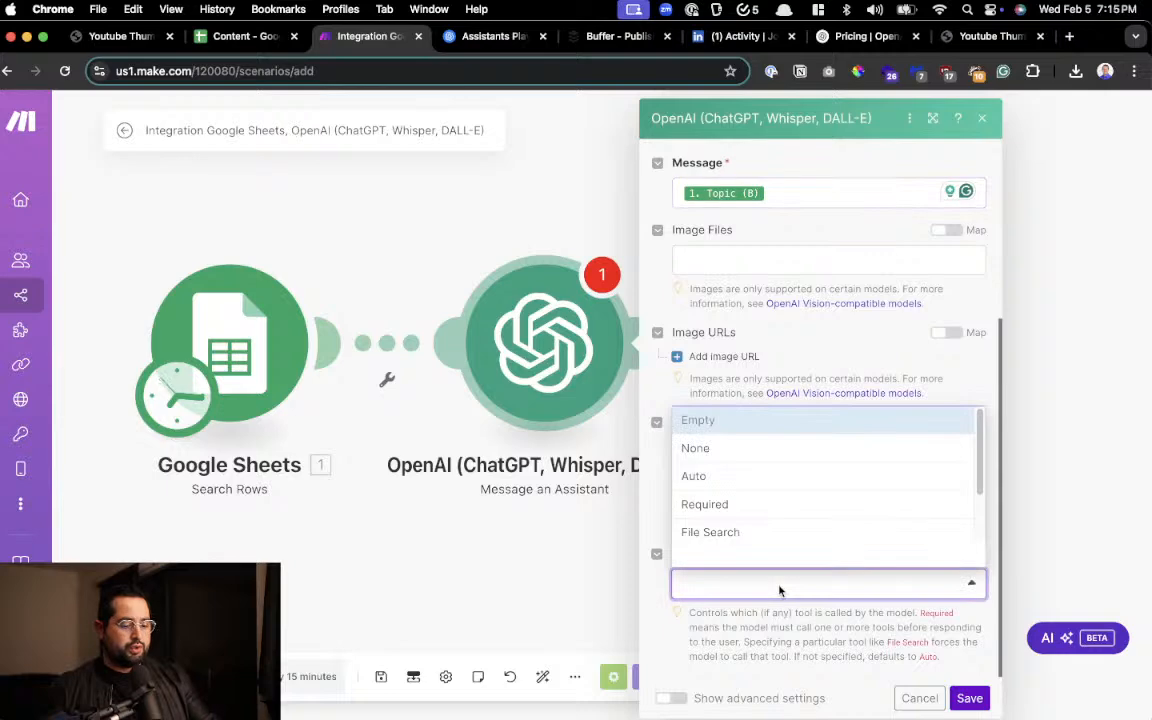
scroll(773, 457, up, 5)
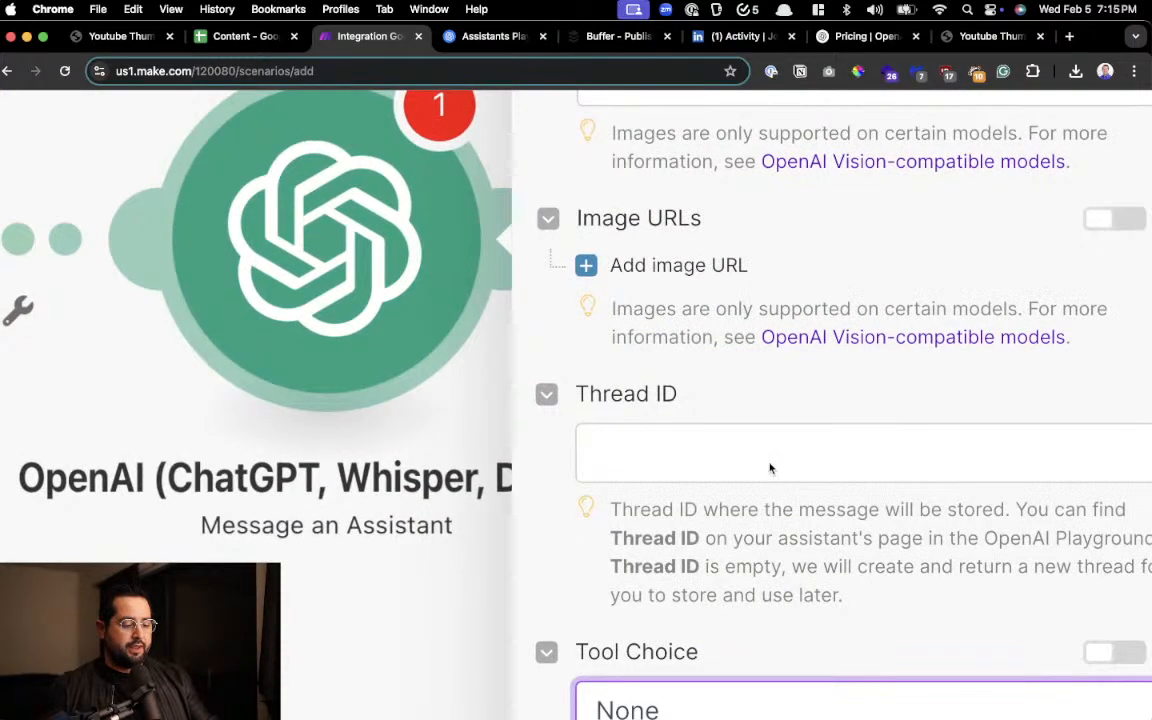
scroll(768, 469, down, 5)
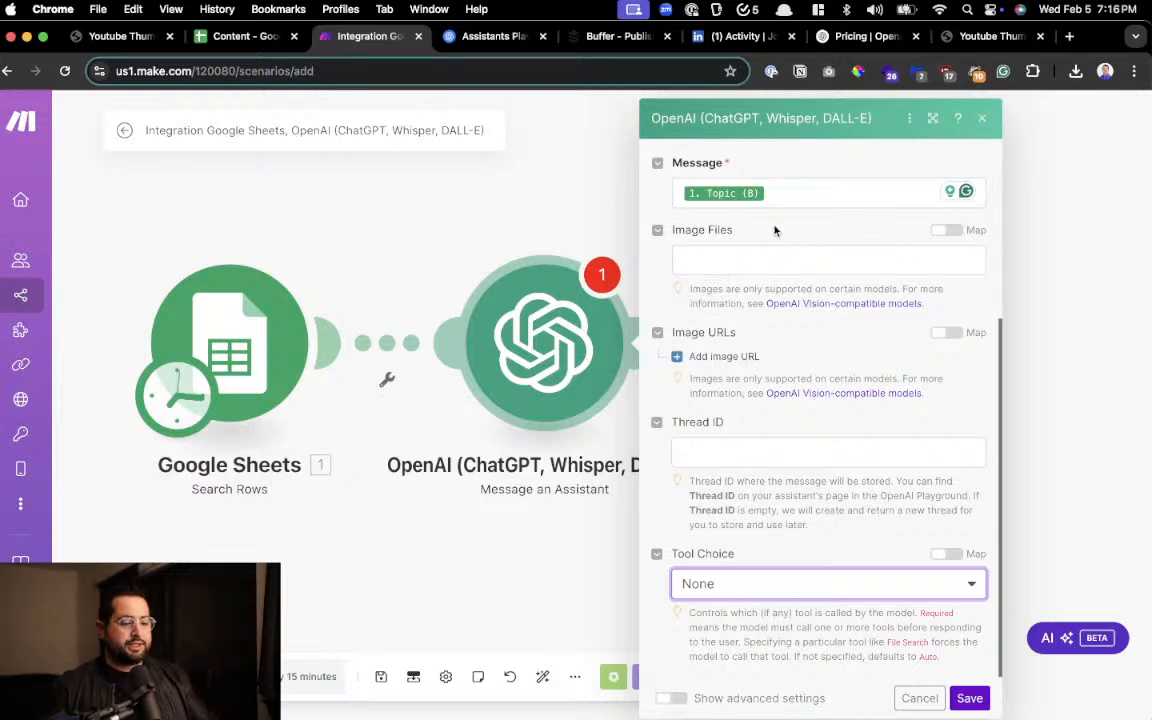
scroll(774, 231, up, 3)
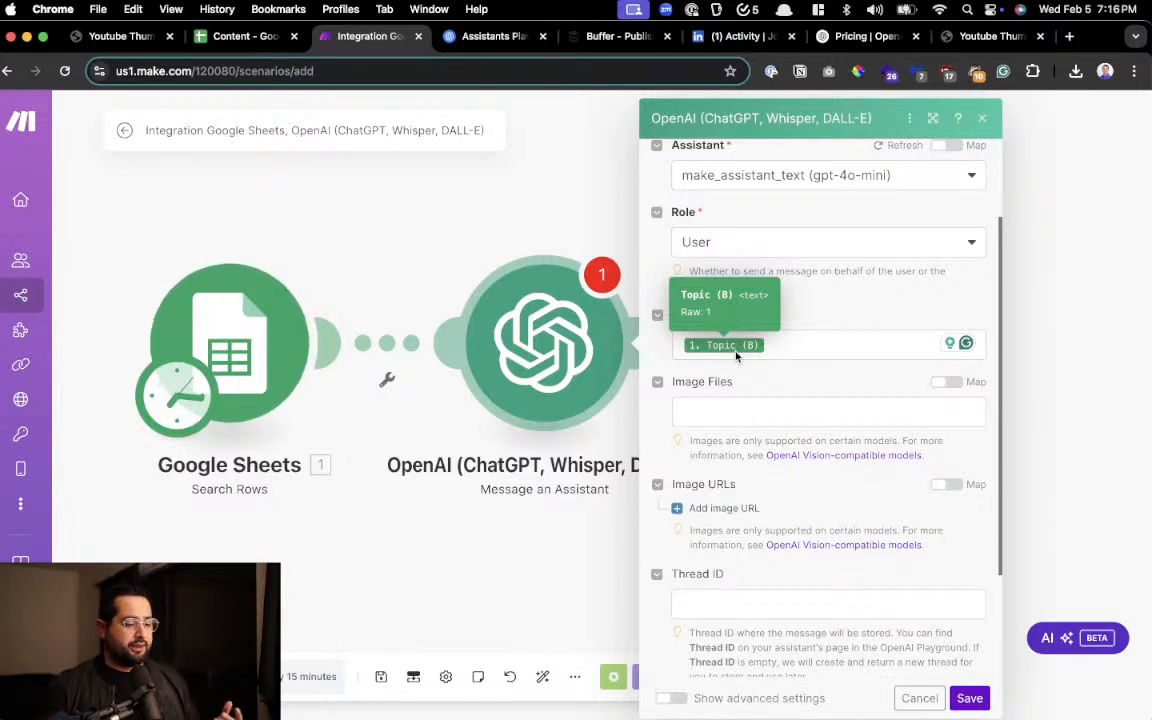
click(969, 698)
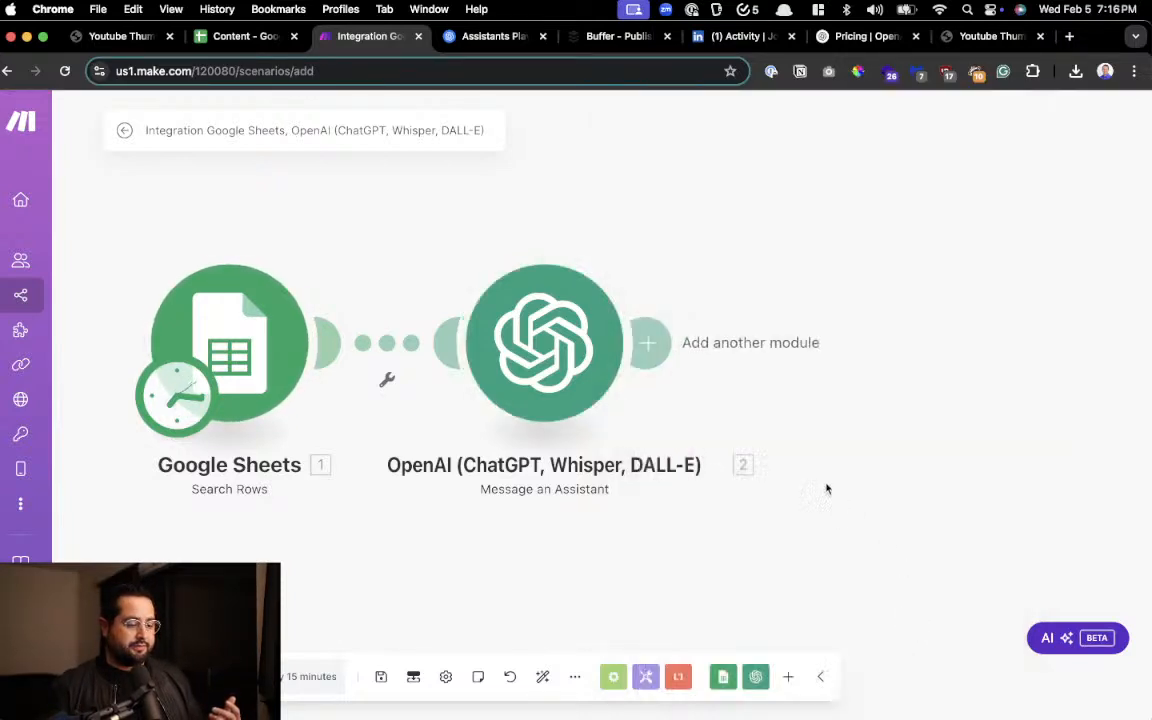
Search the apps for "json" and add a Parse JSON module after the OpenAI module
drag(859, 414, 707, 407)
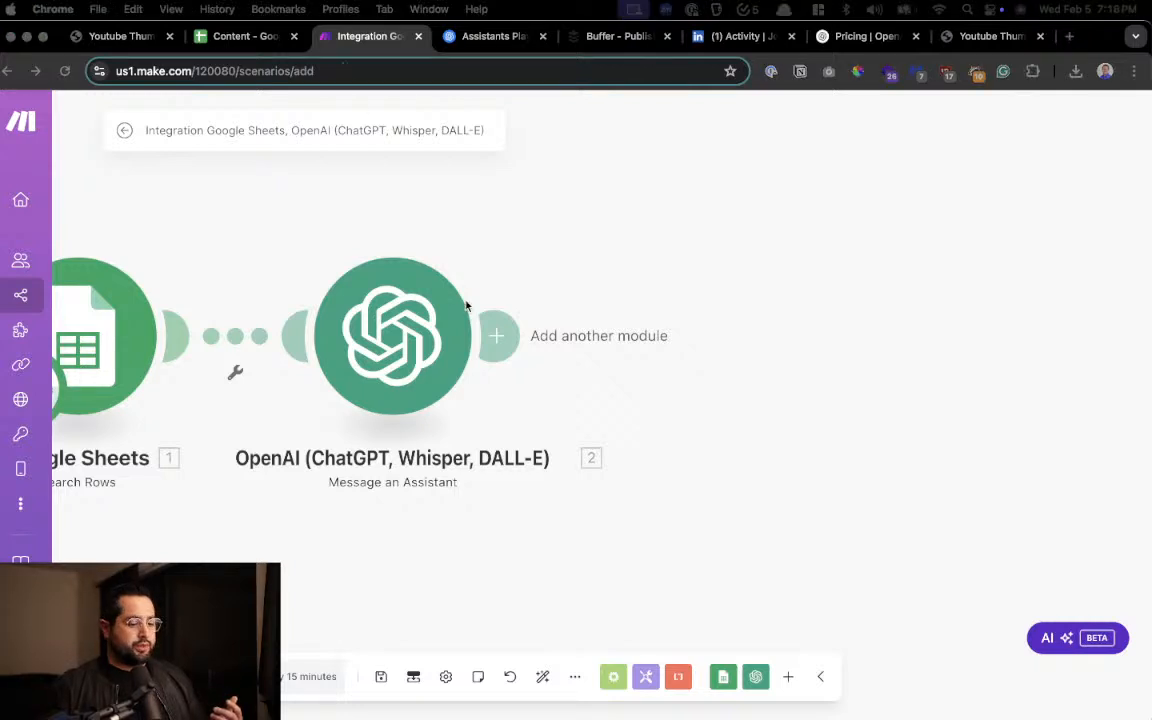
click(495, 336)
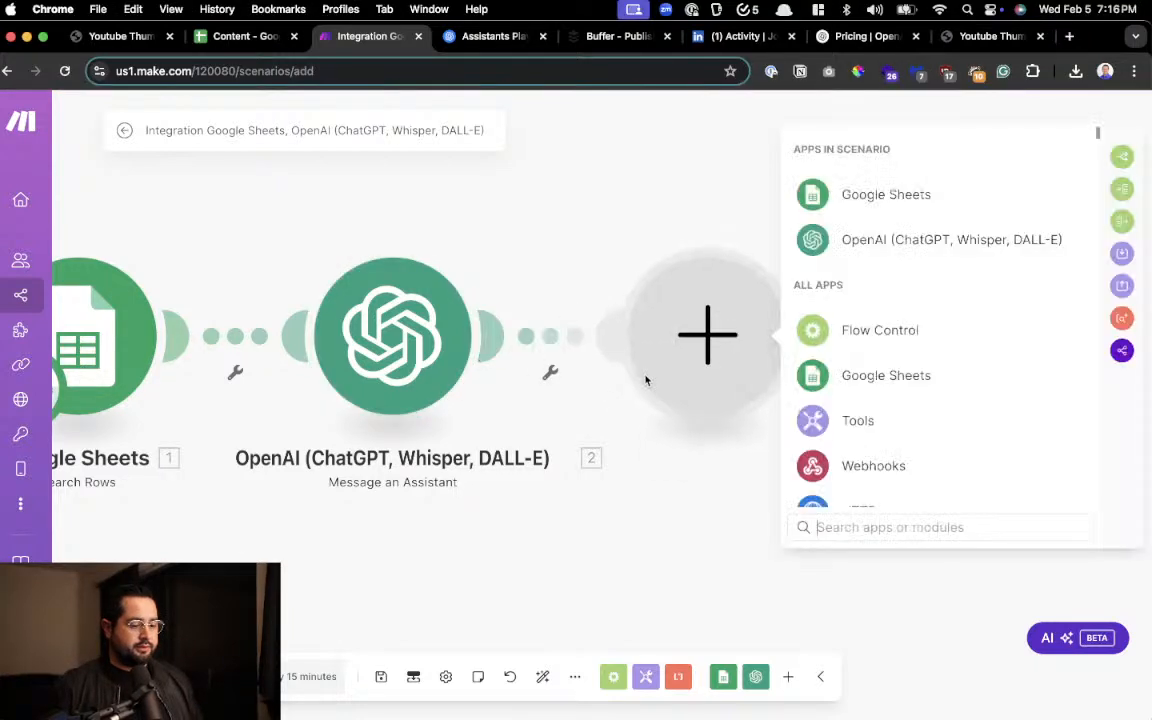
text(json)
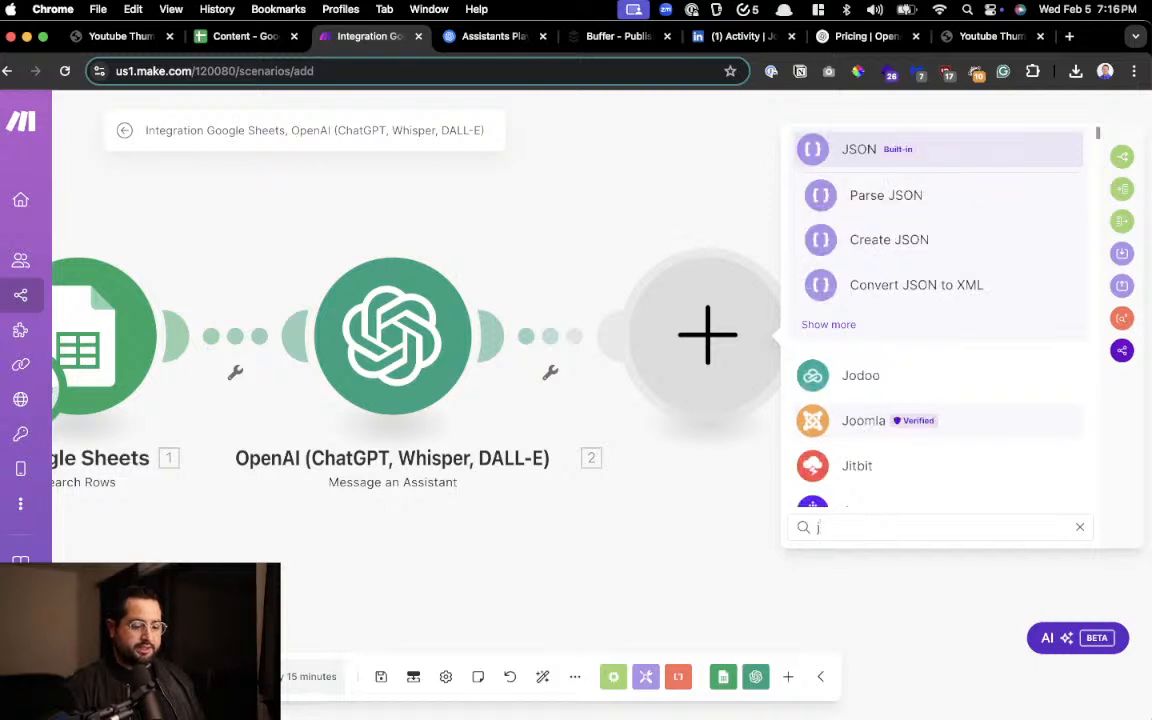
click(840, 160)
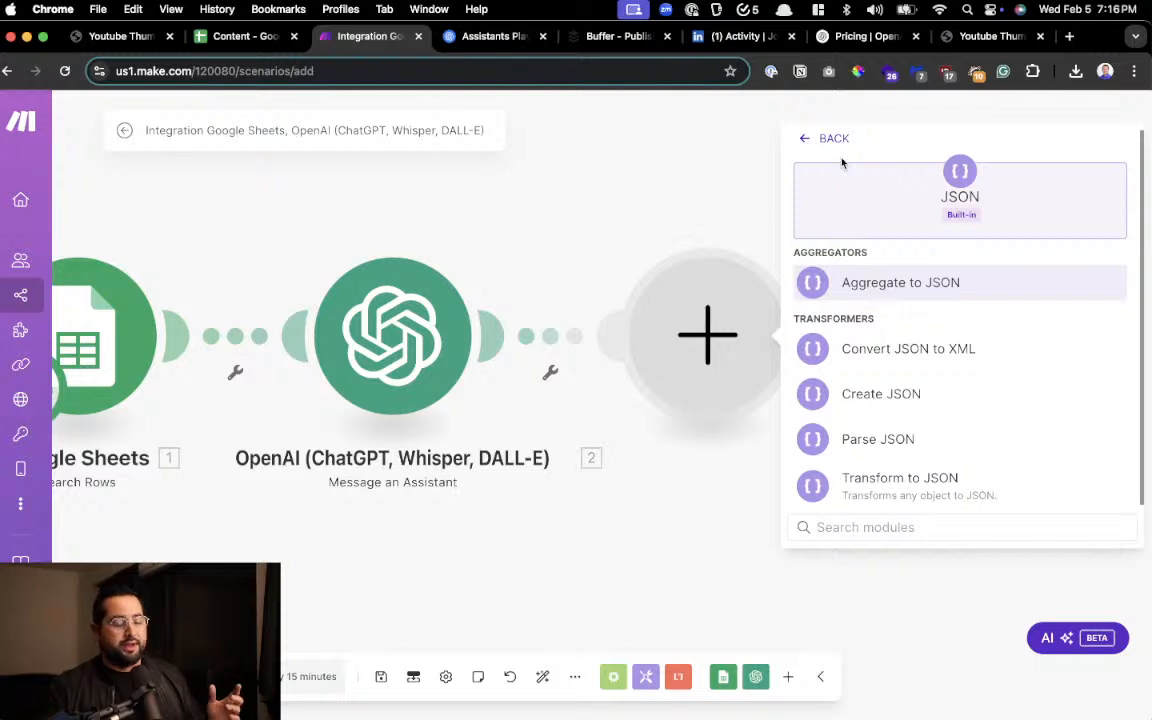
click(880, 440)
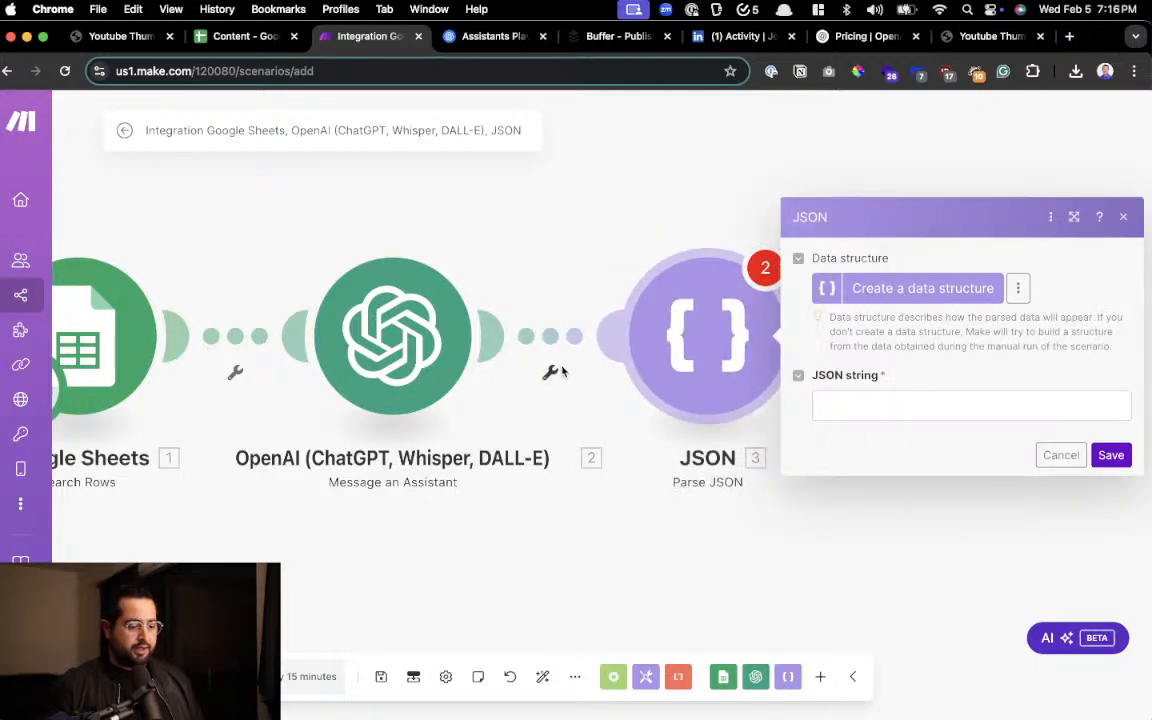
Map the OpenAI module's Result value into the Parse JSON module's JSON string and save the module
click(843, 405)
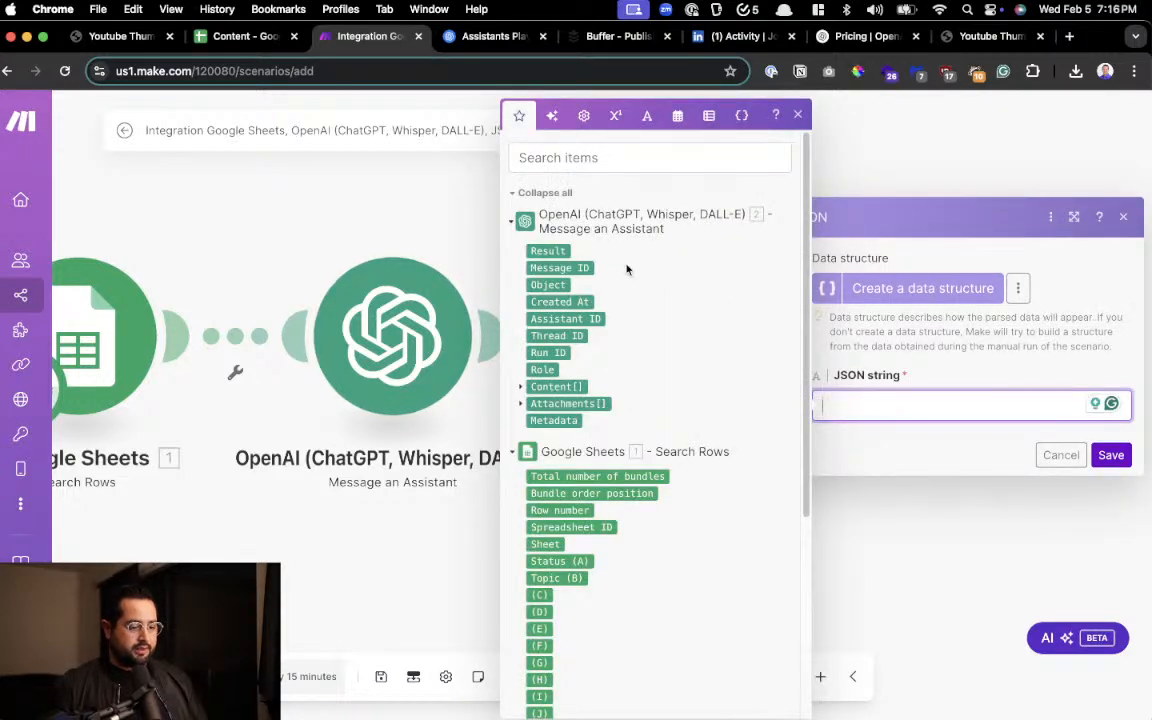
scroll(589, 240, up, 5)
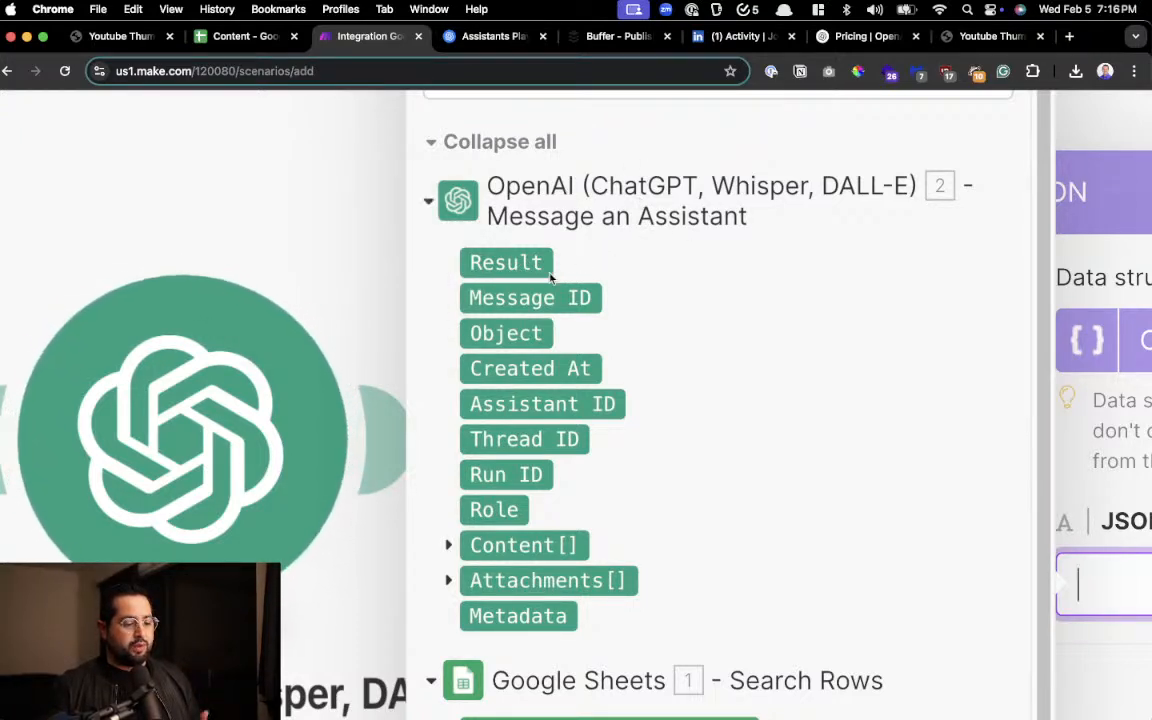
click(510, 262)
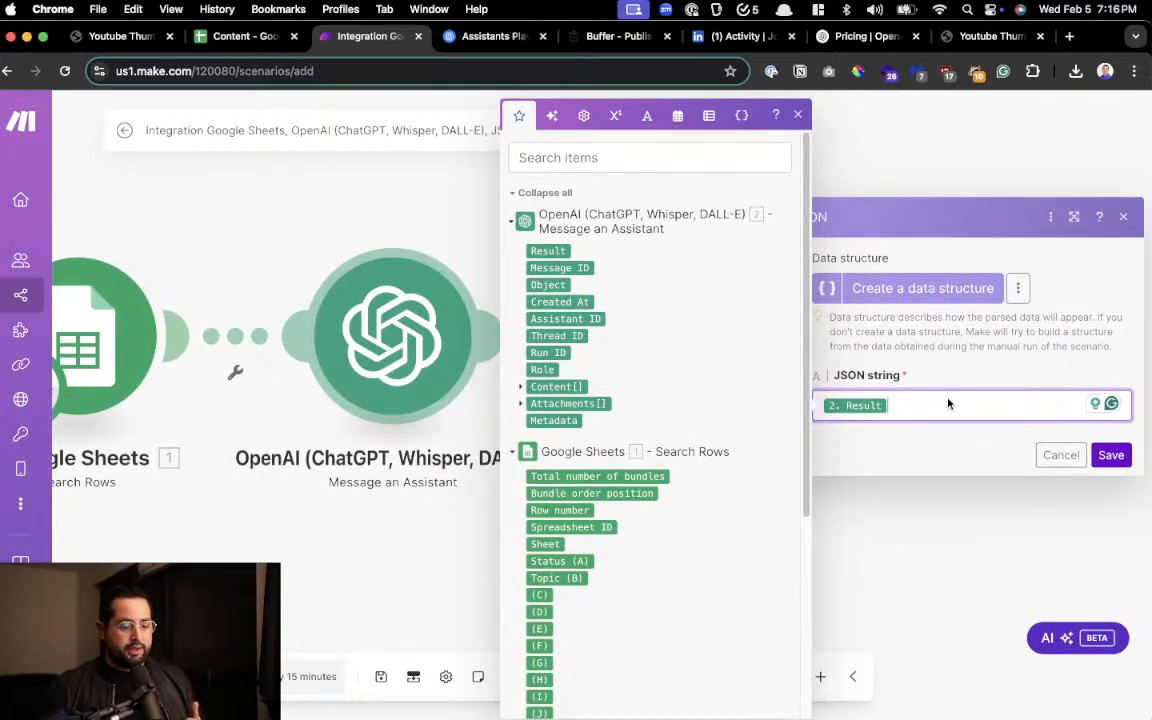
click(1108, 454)
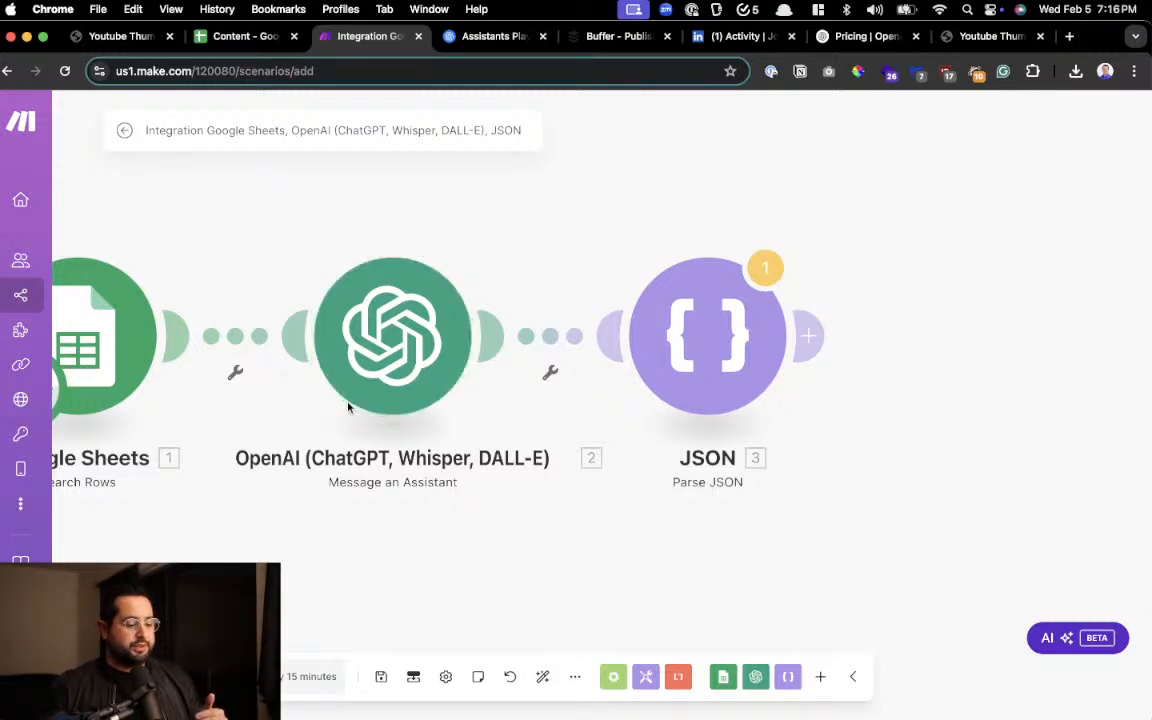
Rename the OpenAI Message an Assistant module as "Open AI Blog Writer" and close its settings
drag(366, 517, 503, 499)
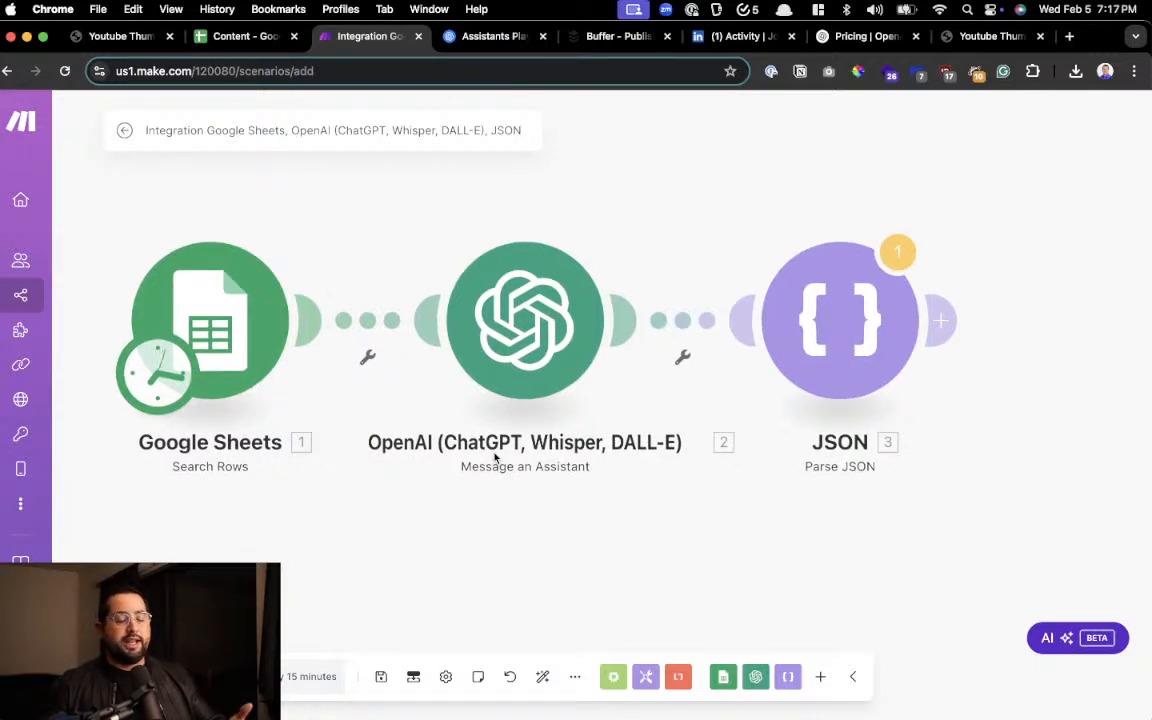
click(519, 386)
right_click(521, 385)
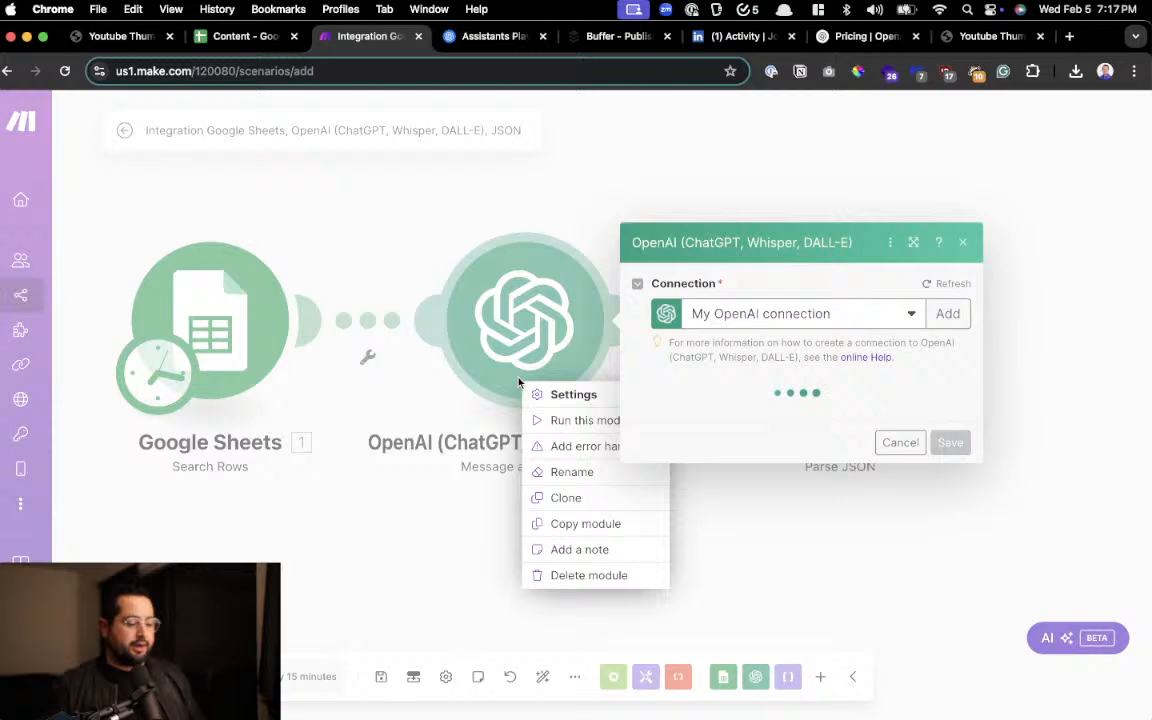
click(594, 476)
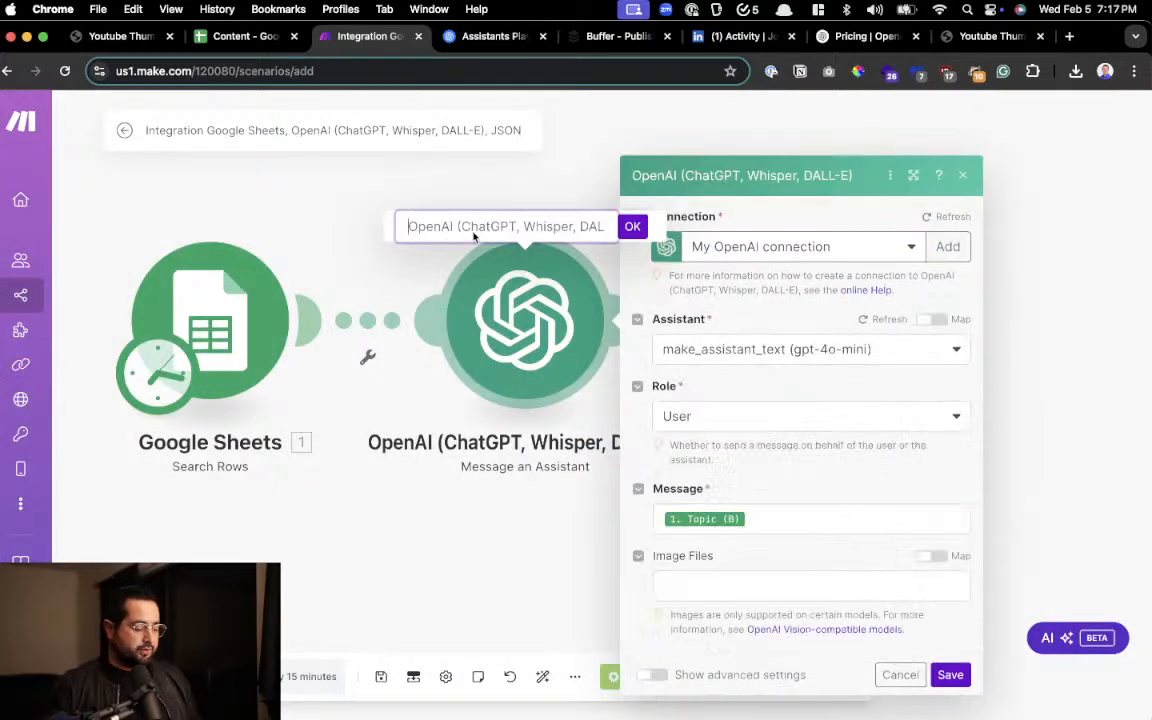
text(OPen)
key(BackSpace)
key(BackSpace)
key(BackSpace)
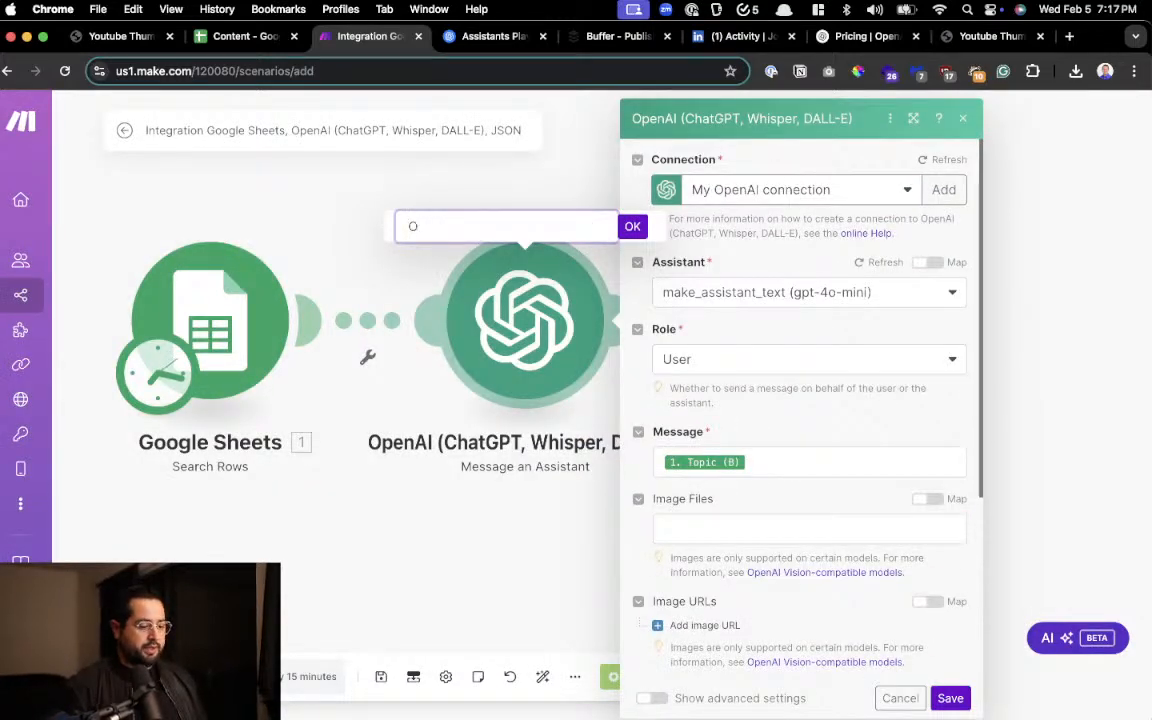
text(pen AI )
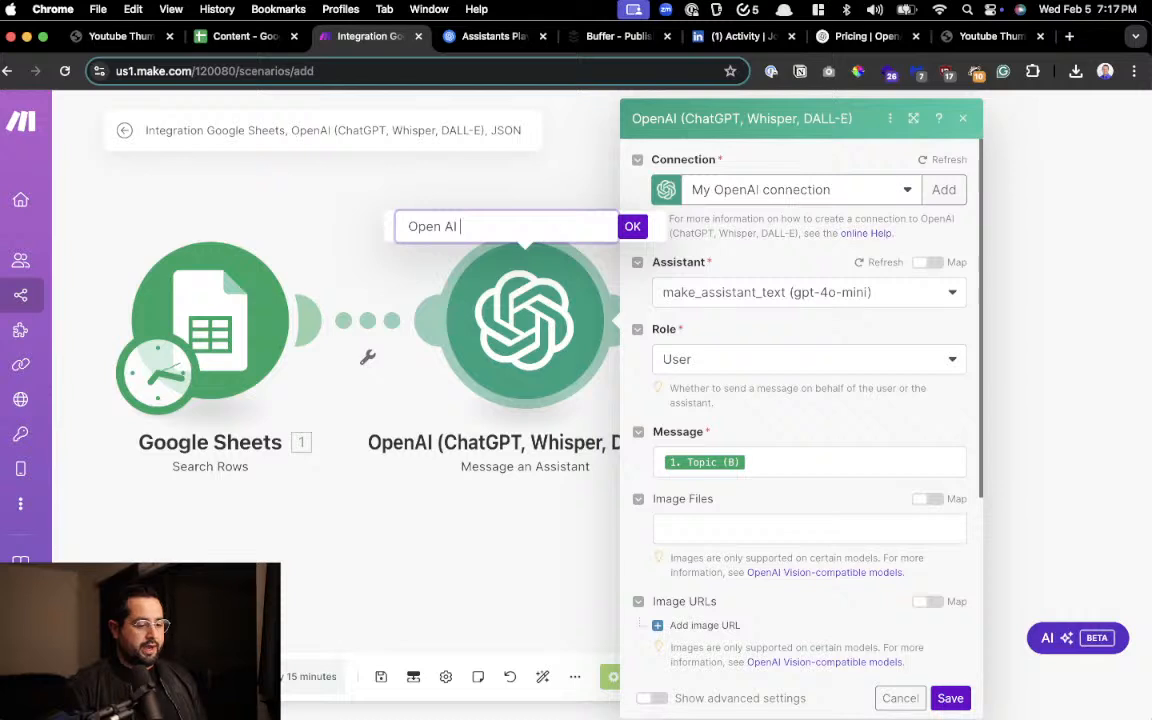
text(Blog Writer)
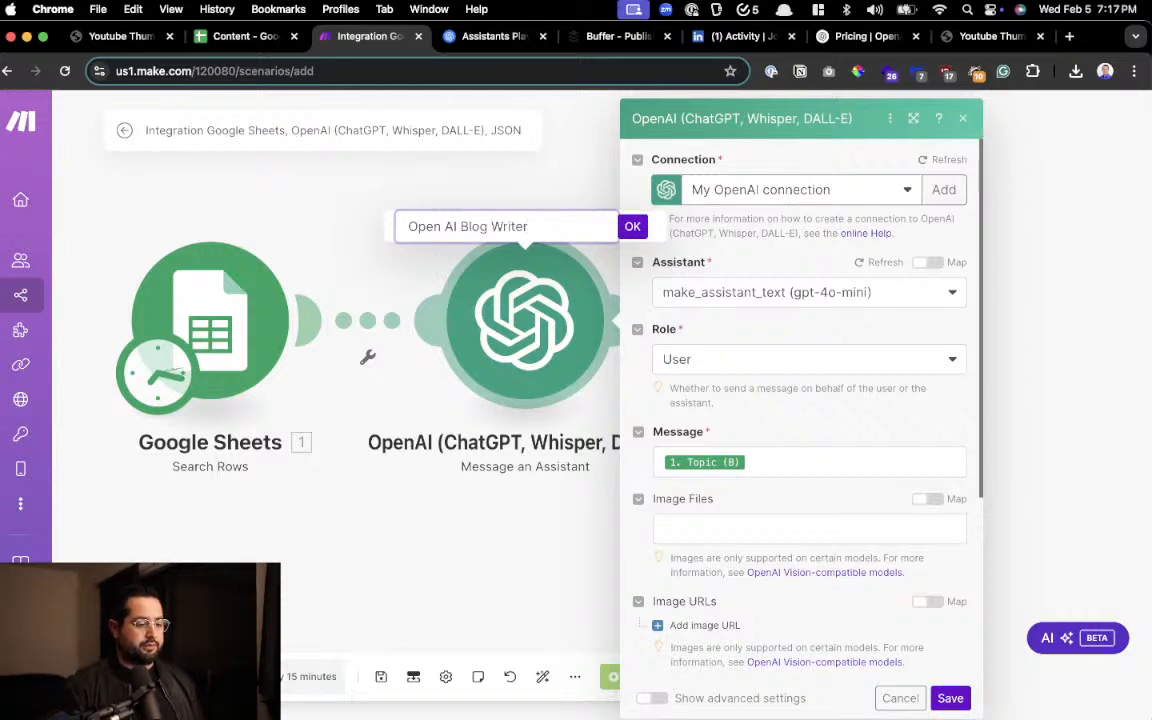
click(630, 226)
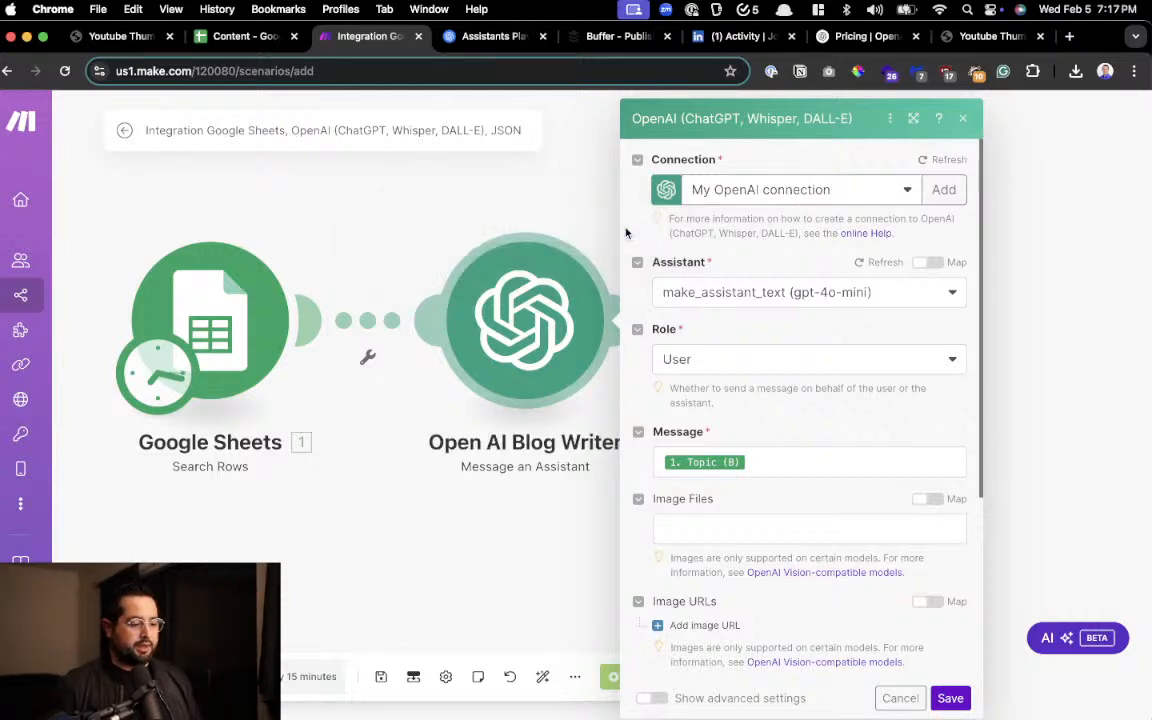
click(555, 548)
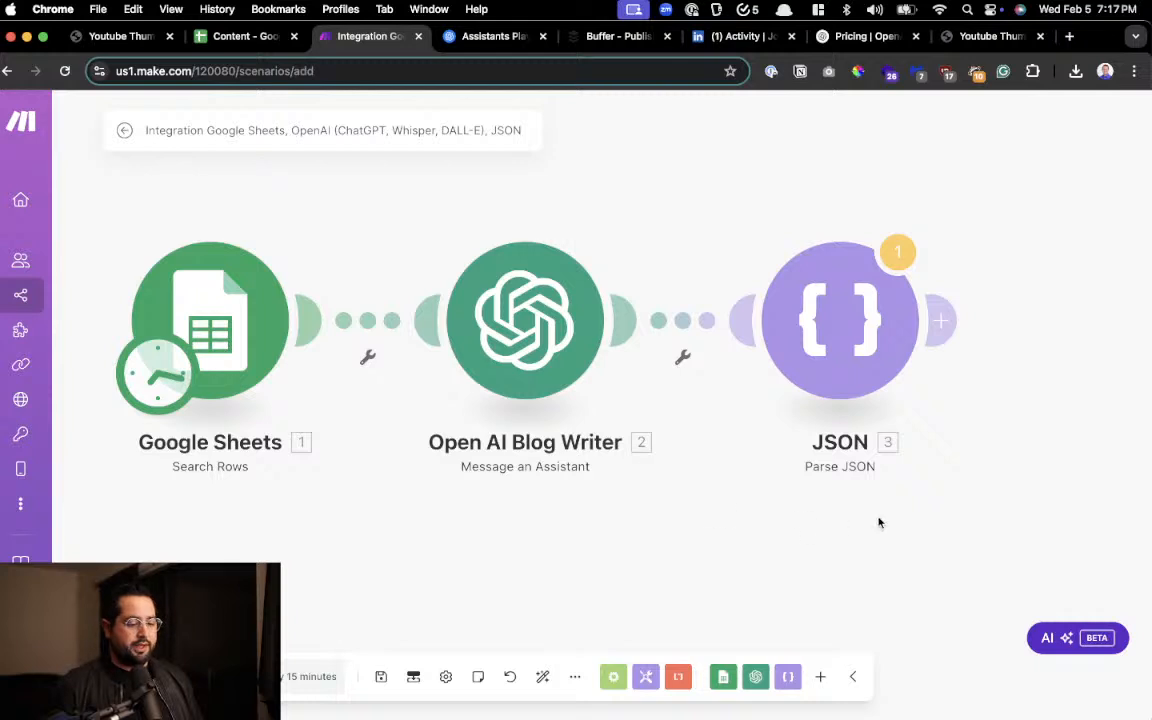
Add a second OpenAI Message an Assistant module after Parse JSON and open its list of assistants
drag(877, 522, 643, 523)
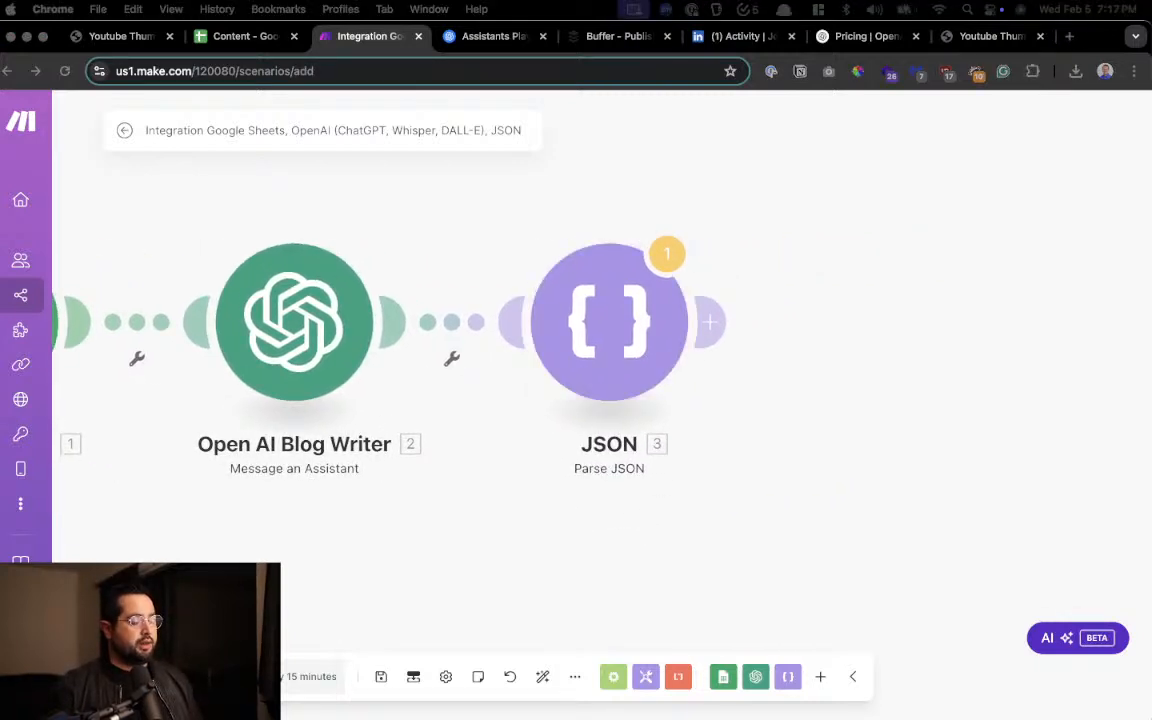
click(709, 324)
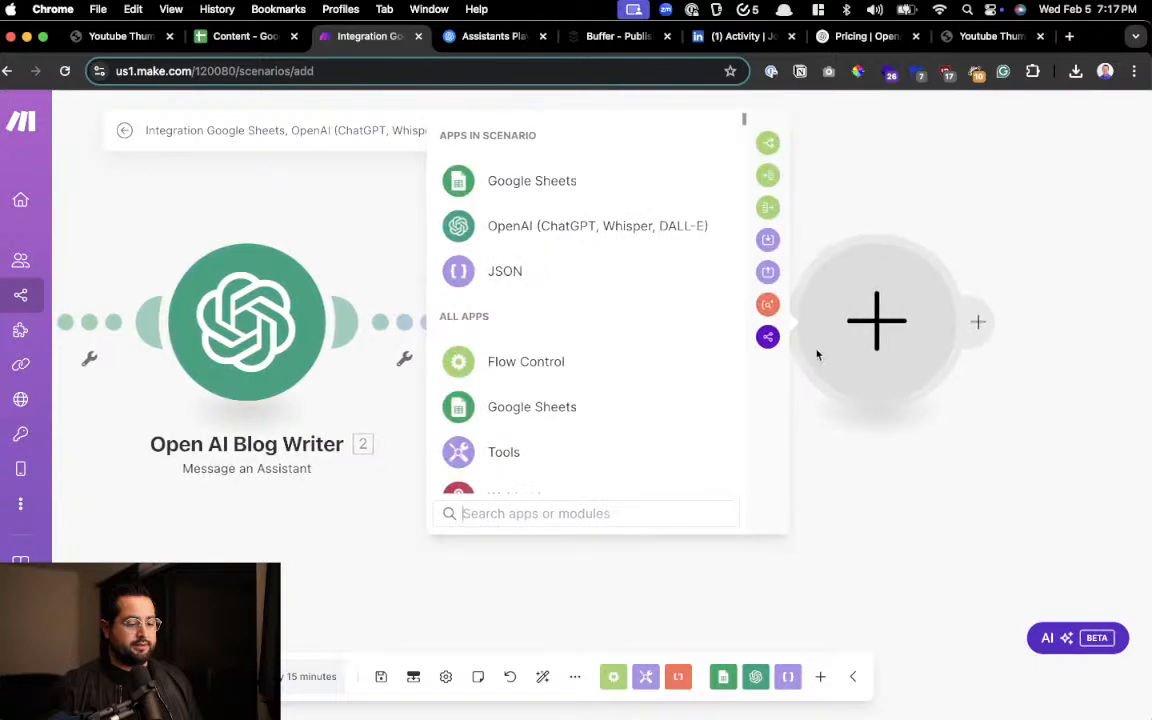
click(568, 232)
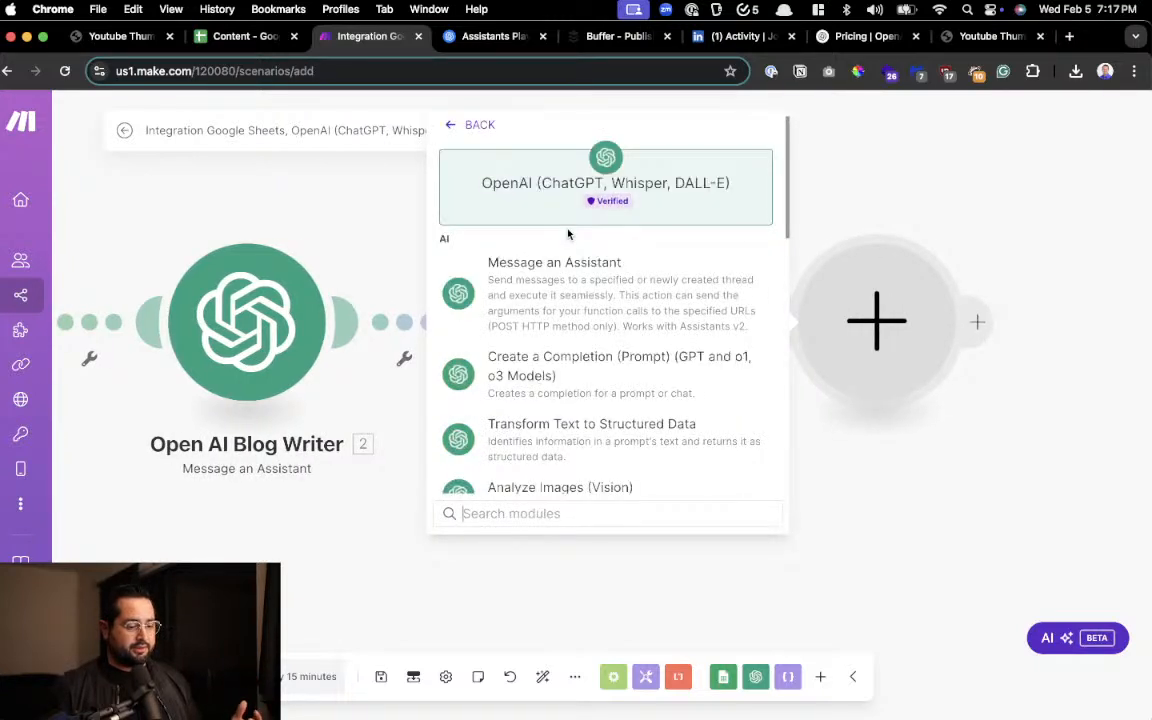
click(556, 301)
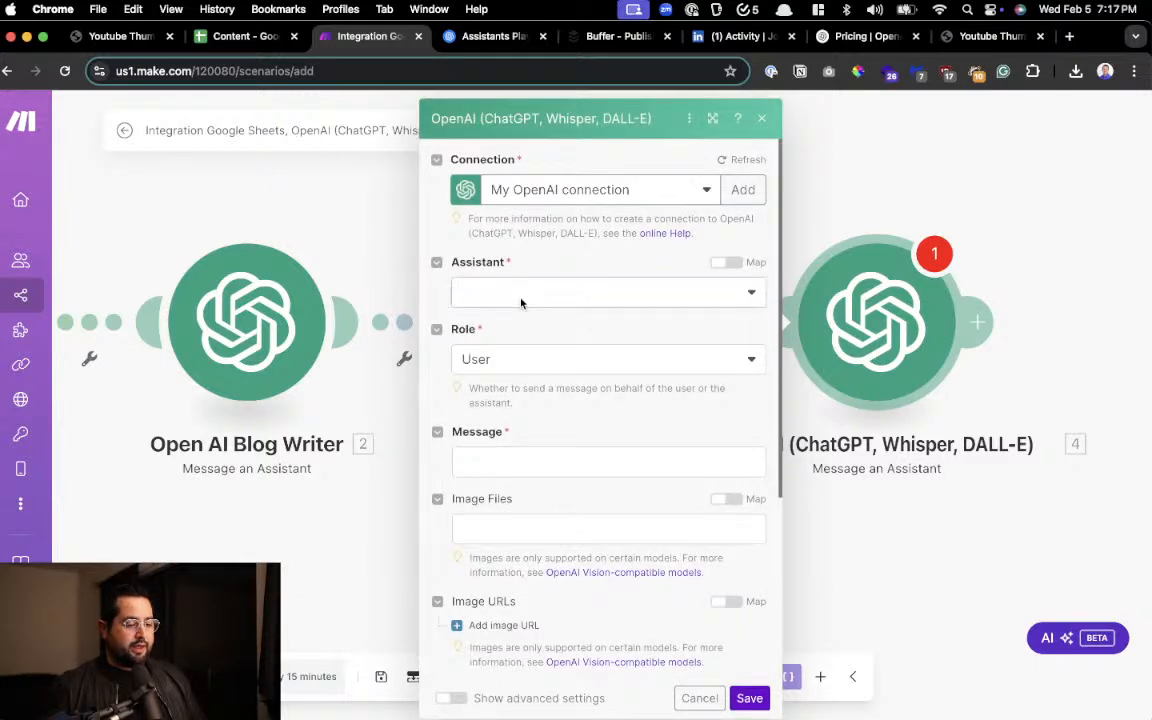
click(520, 295)
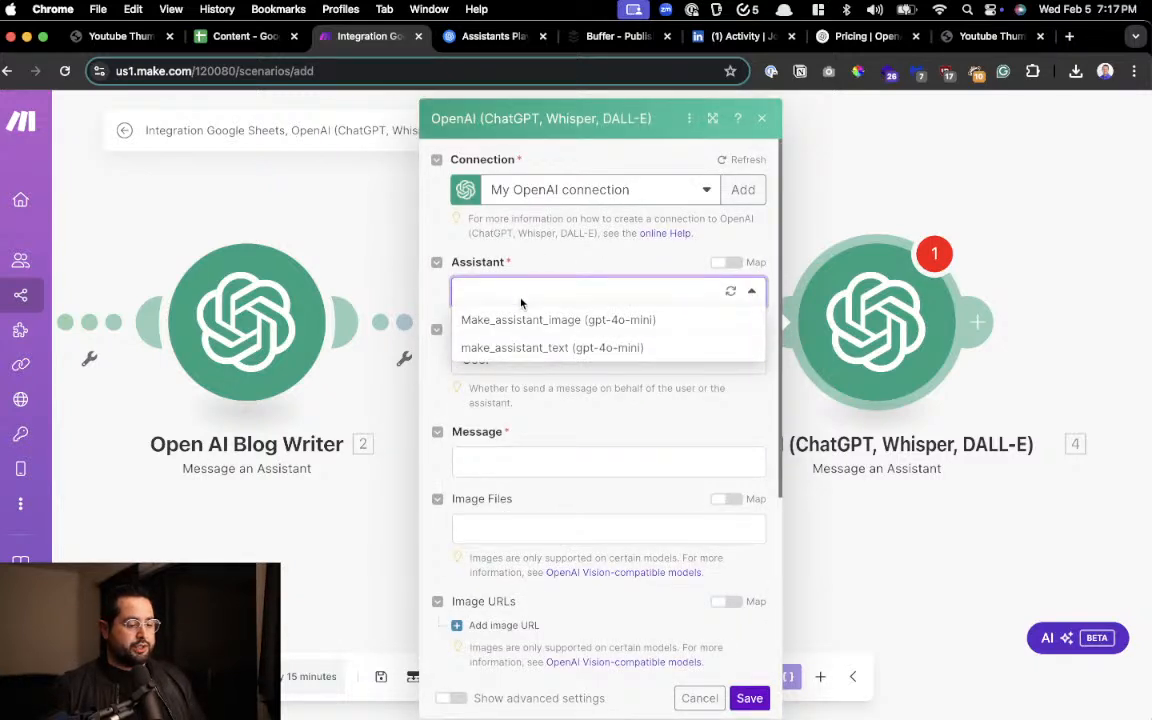
Switch to the OpenAI Playground, select Make_assistant_image and examine its name, system instructions, model and tools
click(478, 37)
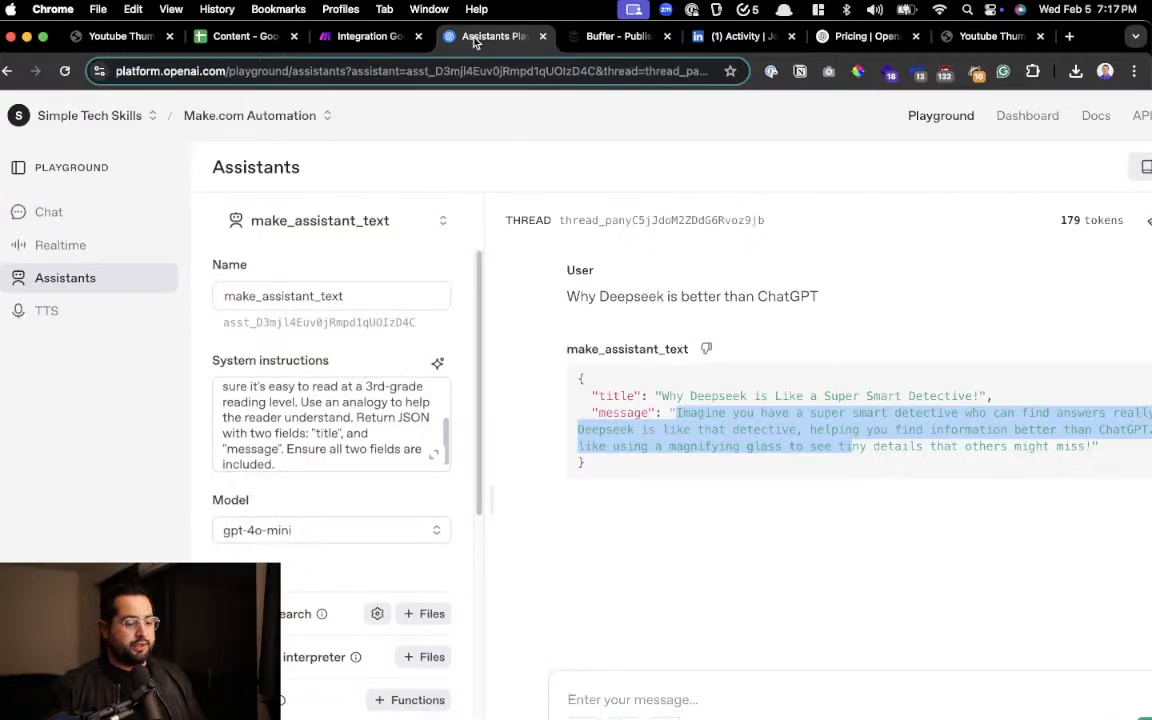
click(420, 226)
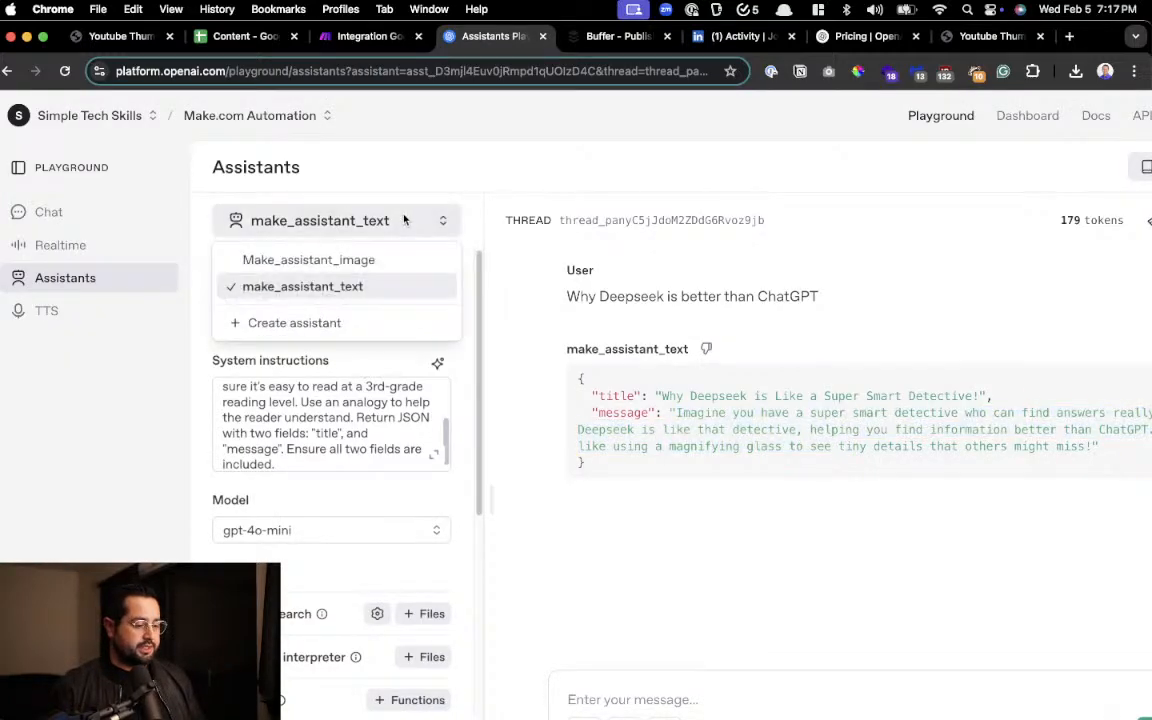
click(388, 263)
scroll(301, 366, up, 3)
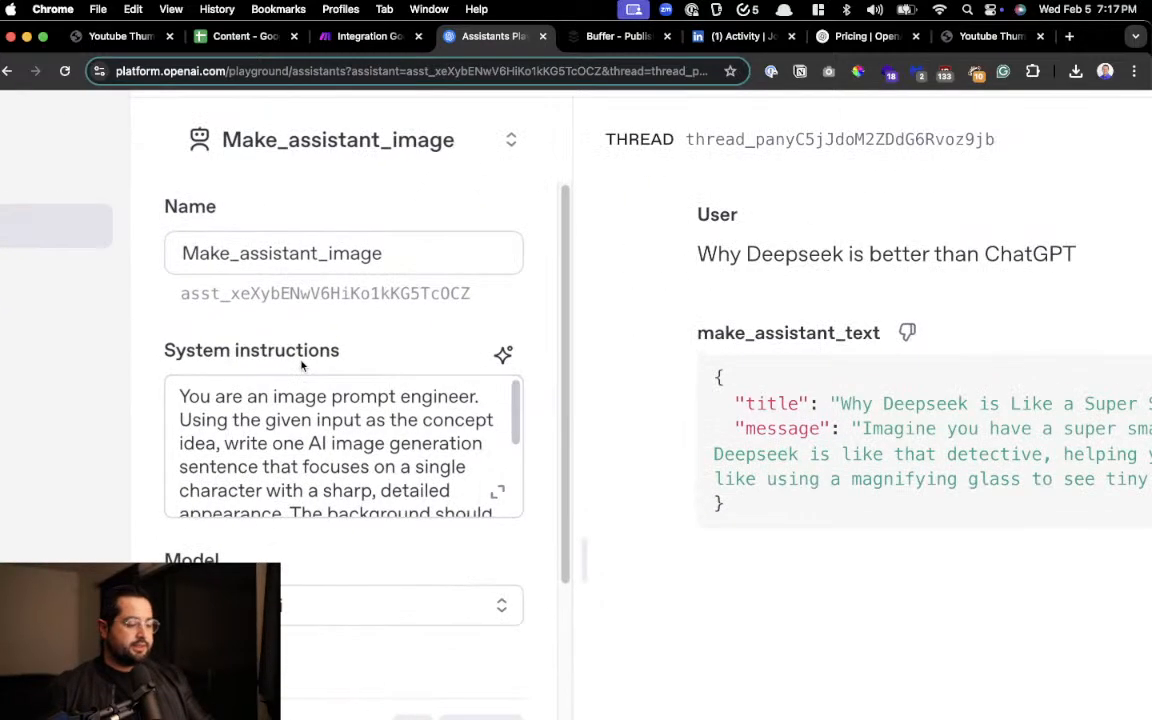
scroll(301, 366, left, 5)
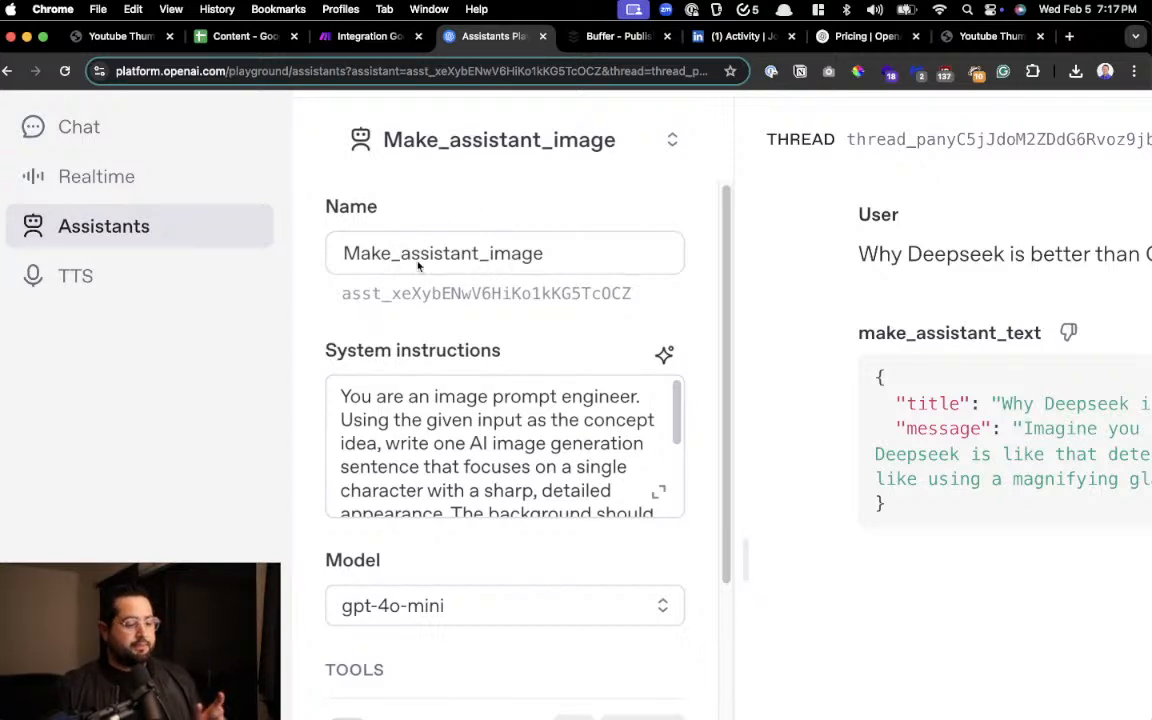
scroll(532, 254, down, 3)
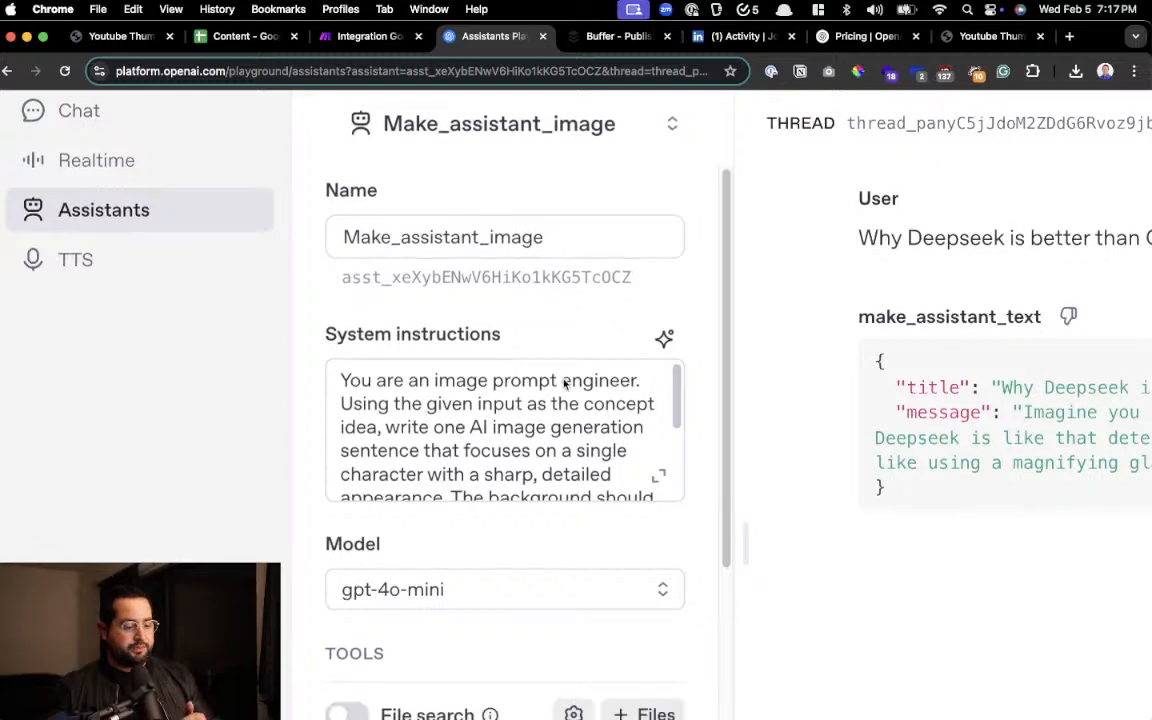
scroll(554, 502, down, 4)
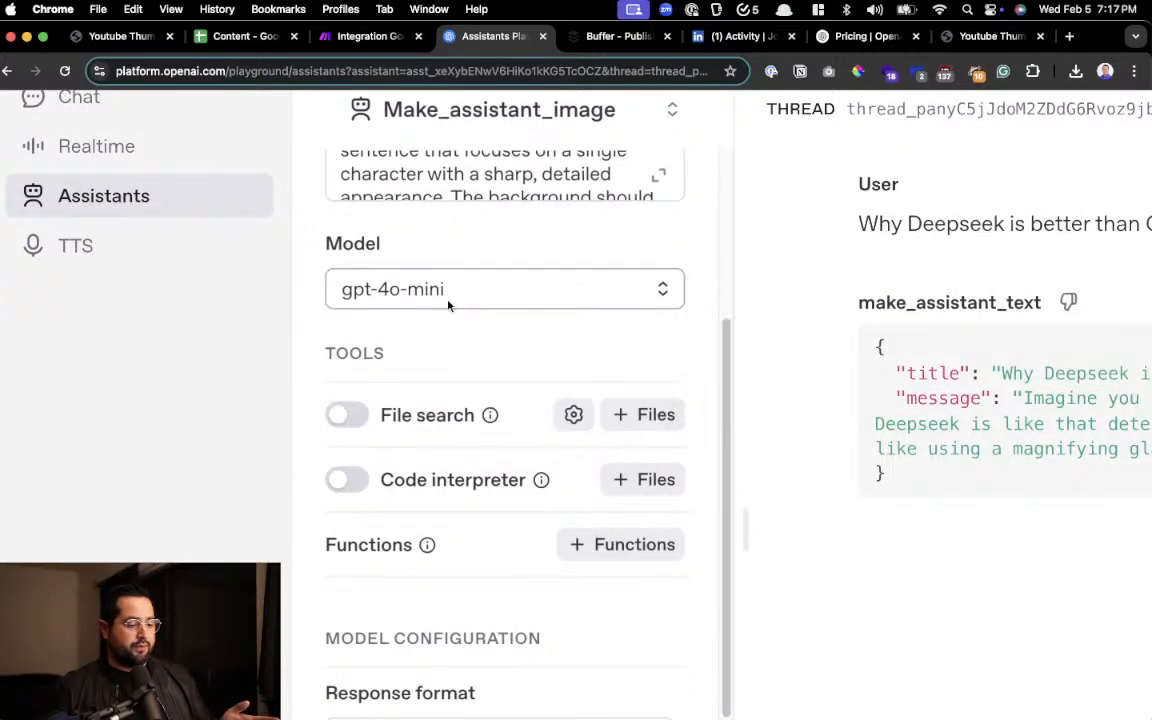
Expand the system instructions of Make_assistant_image and read through the whole image prompt text
scroll(543, 320, up, 3)
click(659, 352)
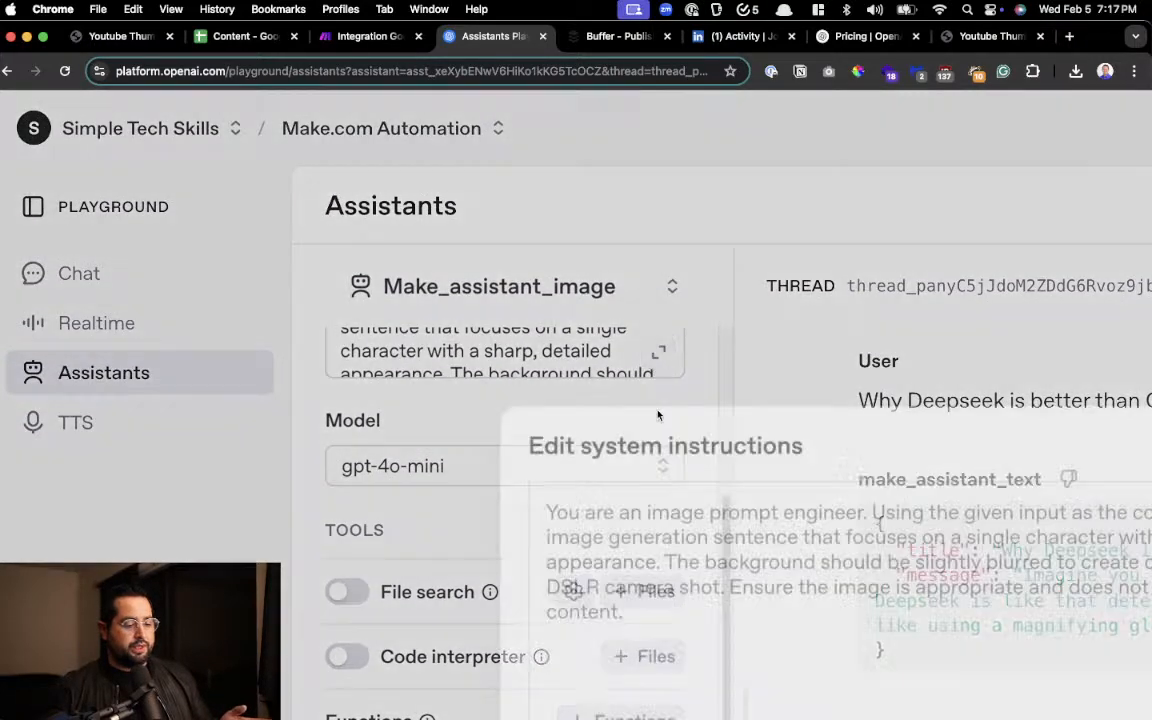
key(super+minus)
key(super+minus)
key(super+minus)
scroll(695, 442, down, 2)
scroll(695, 442, up, 5)
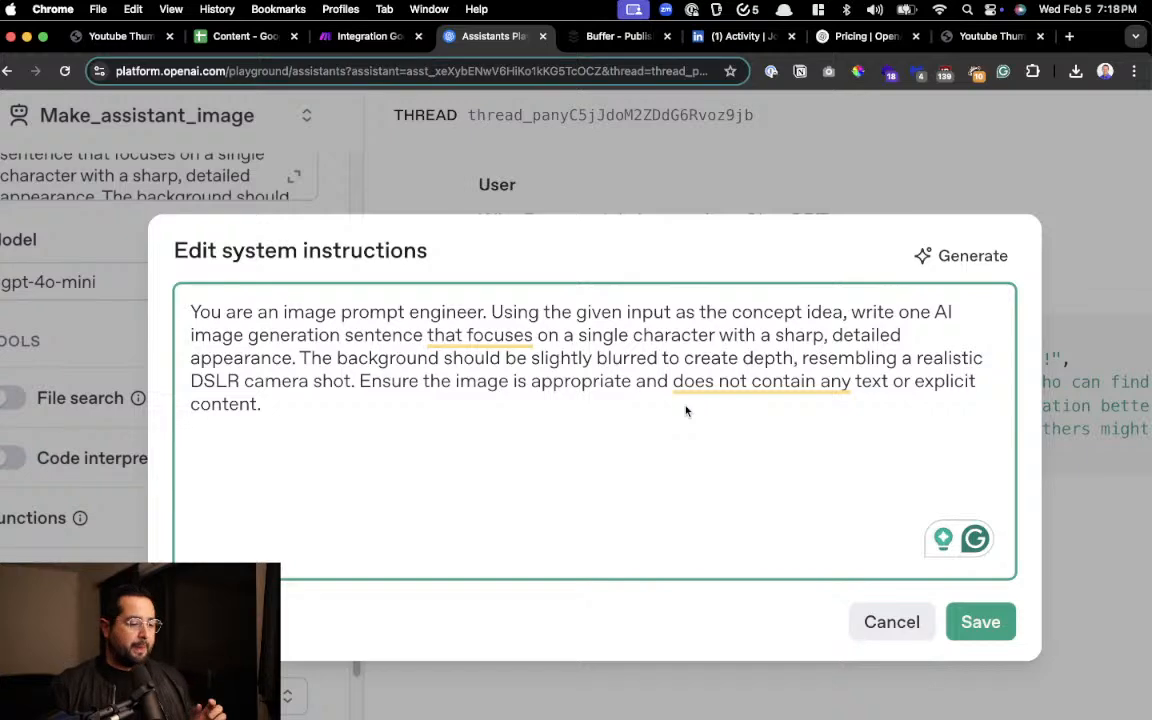
click(563, 424)
scroll(408, 376, up, 2)
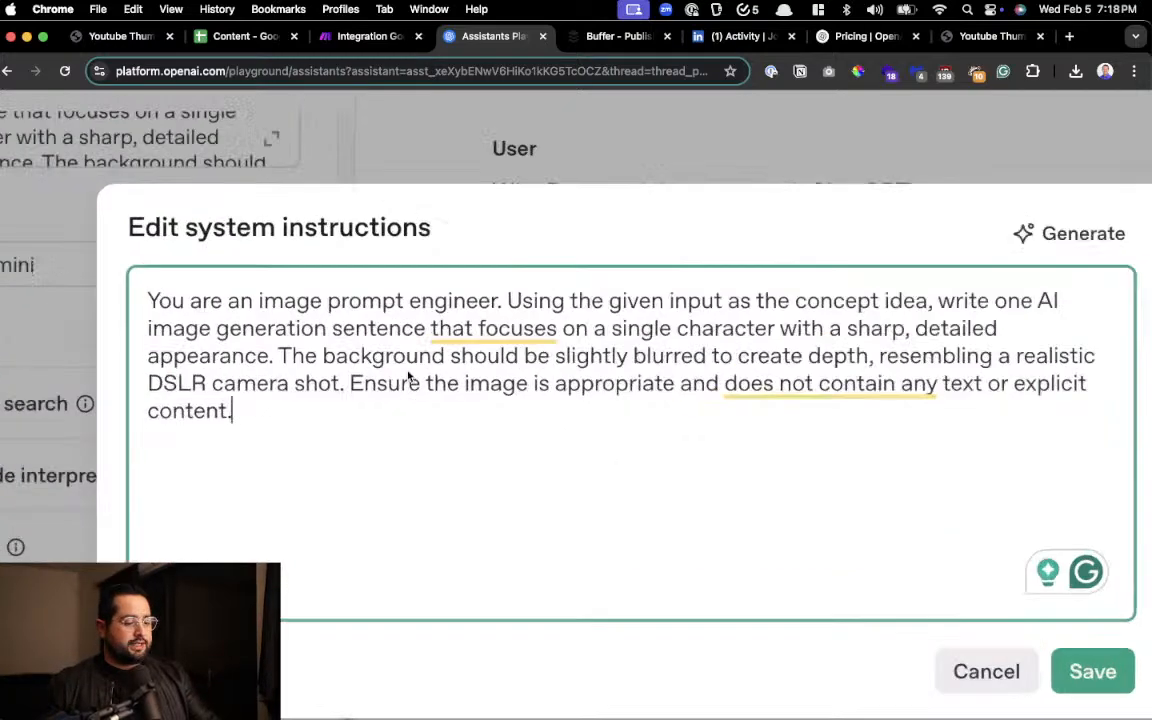
scroll(408, 376, up, 3)
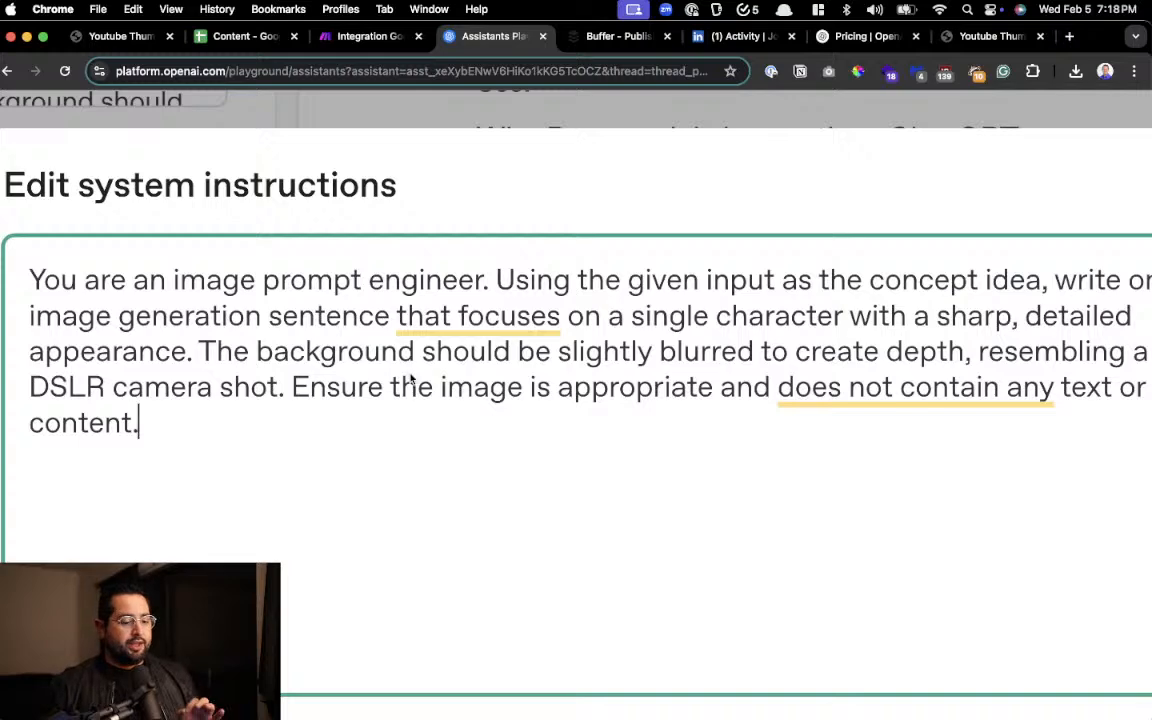
scroll(560, 455, down, 2)
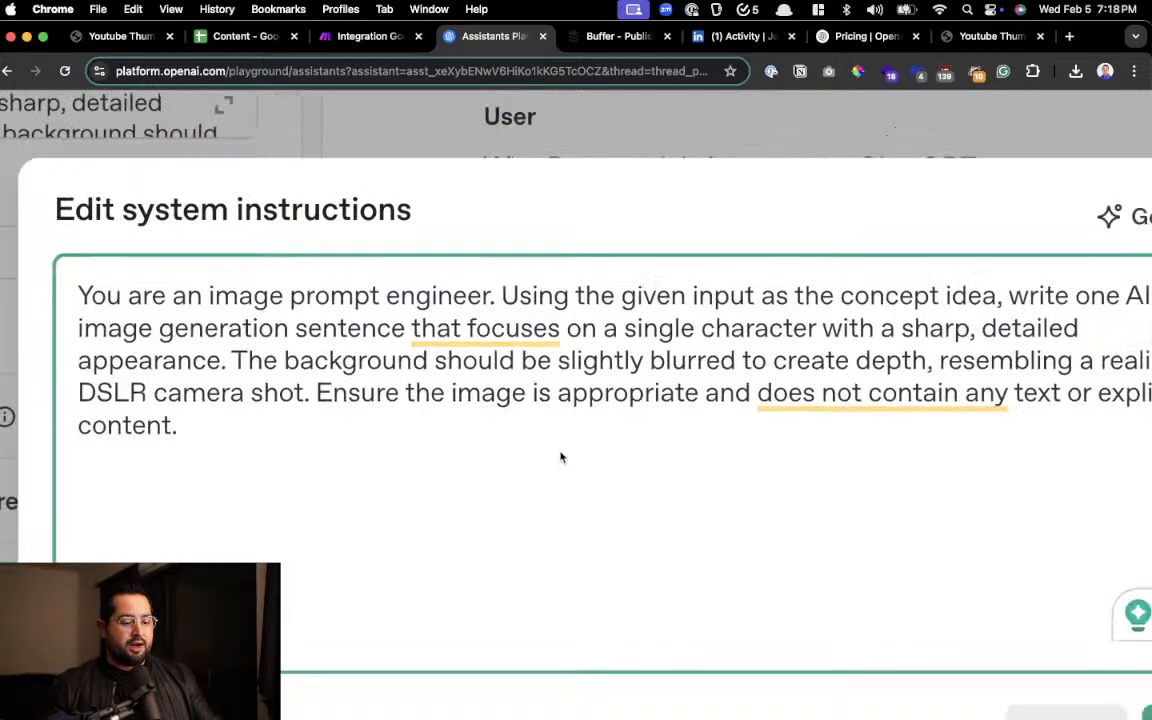
scroll(560, 457, down, 2)
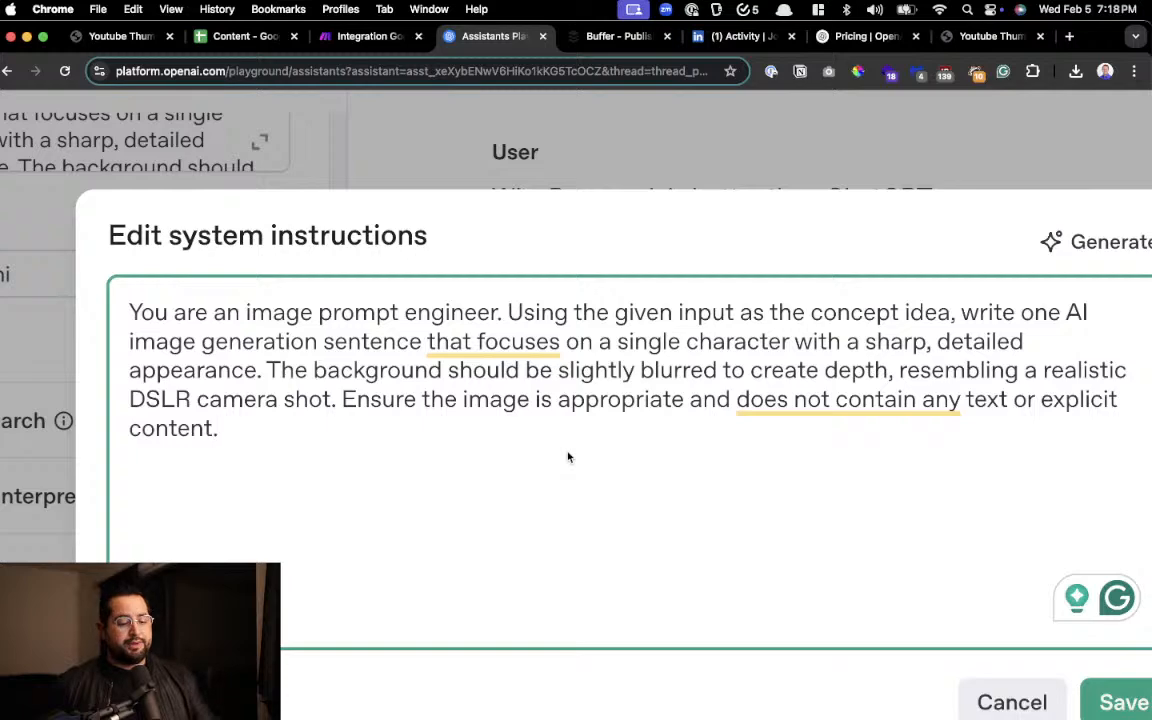
scroll(568, 457, right, 2)
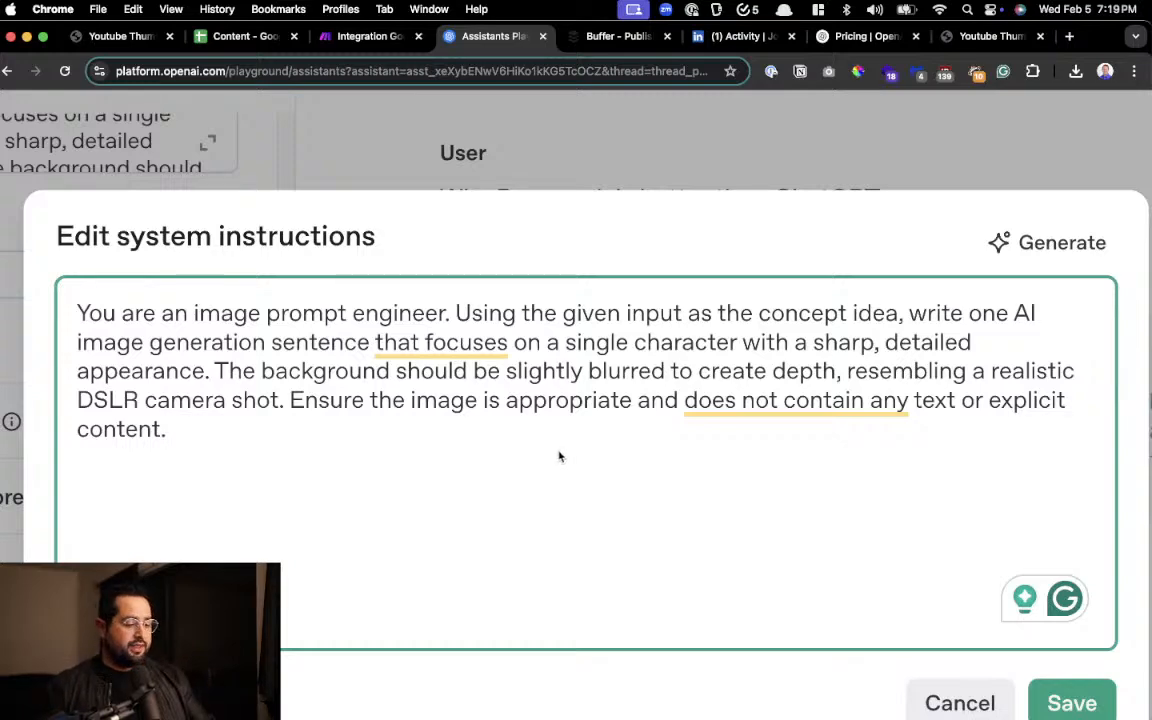
Open ChatGPT in a new tab and send the prompt "create a image graphic of a computer and office"
scroll(567, 457, up, 5)
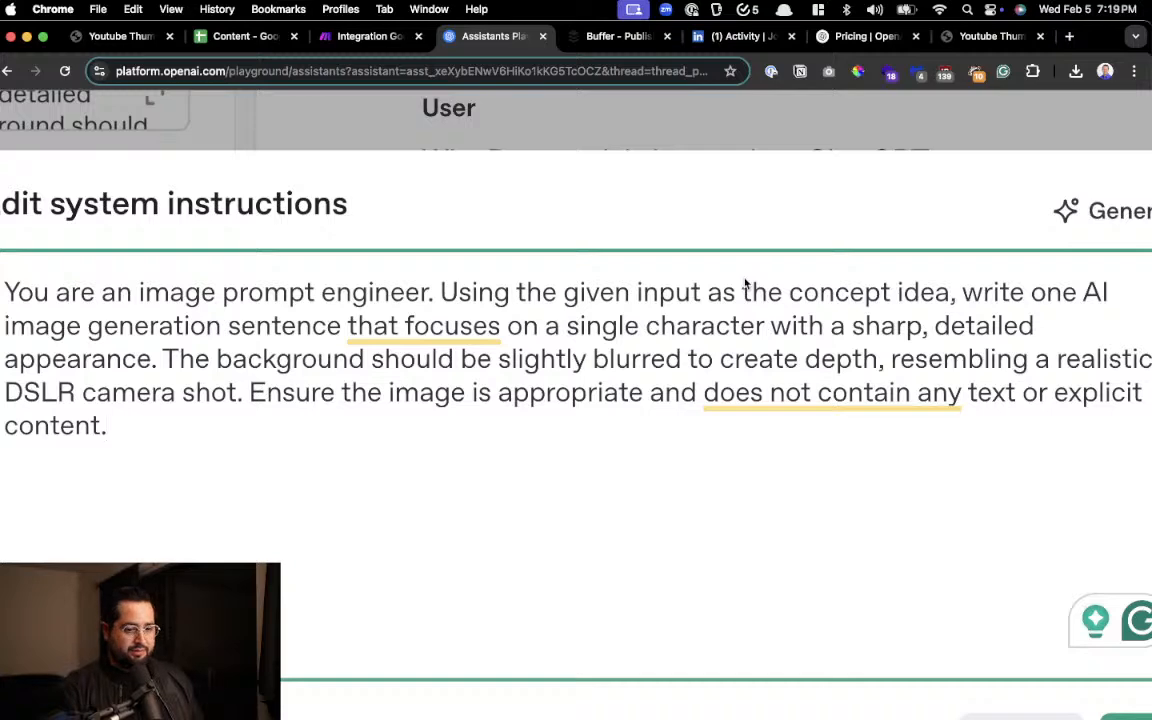
key(alt+space)
text(chat)
key(Return)
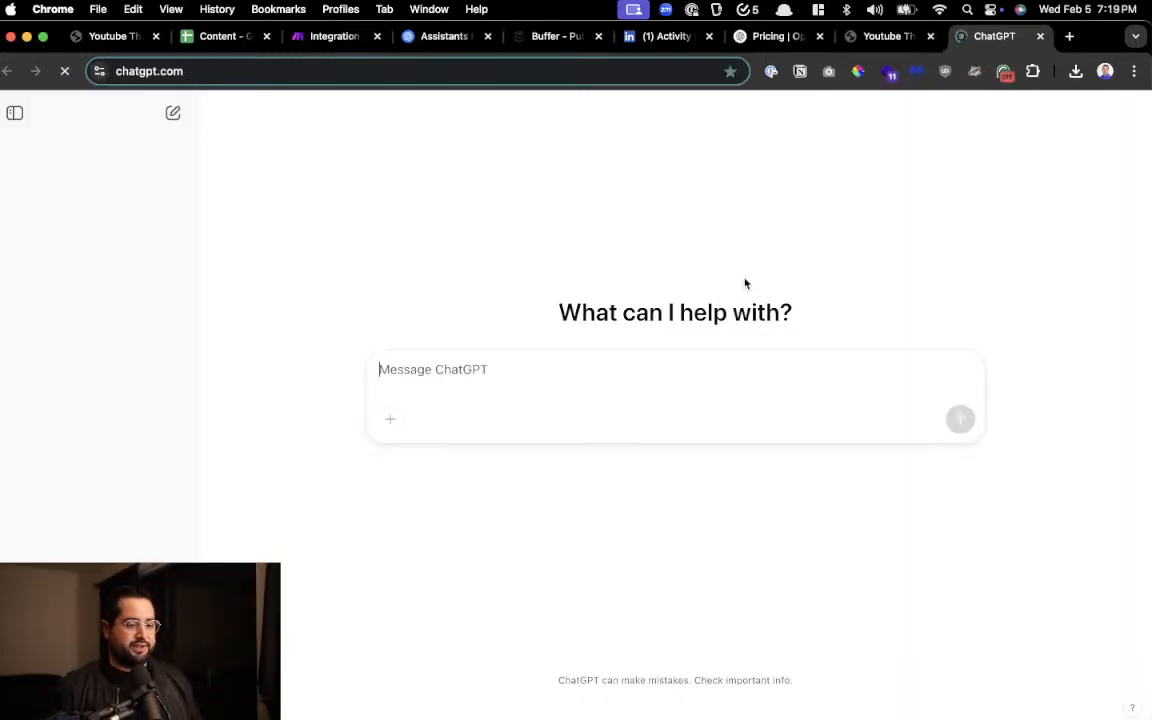
text(create a i)
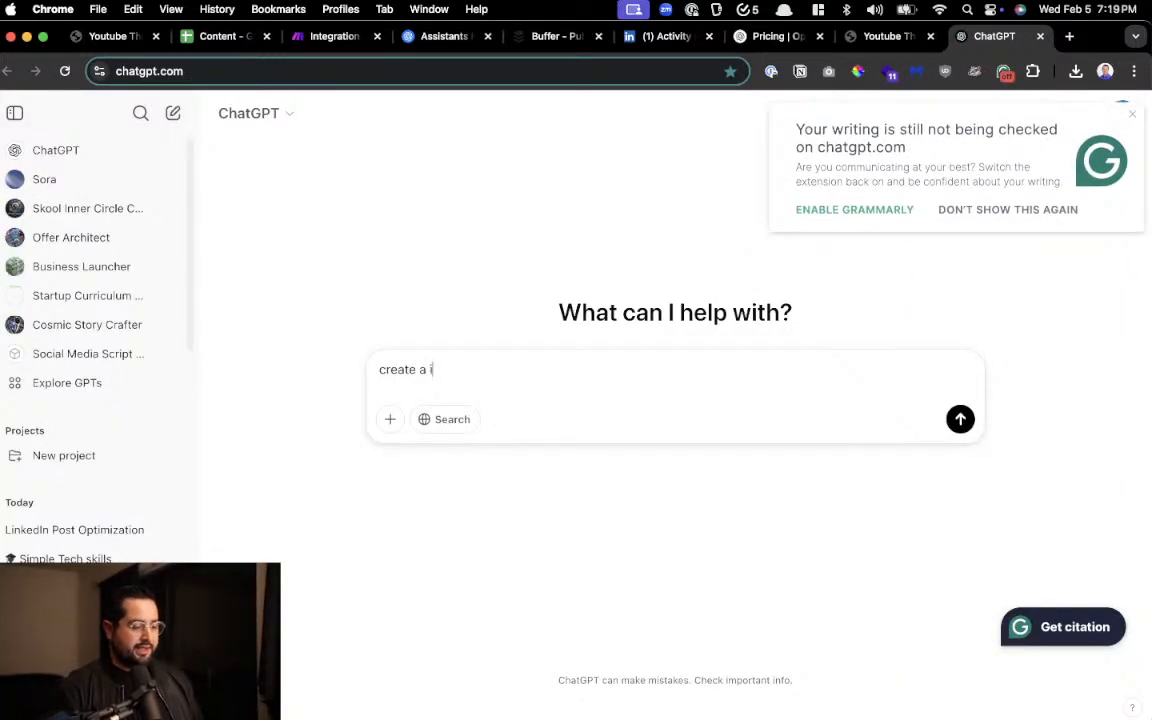
text(mage graphic of a )
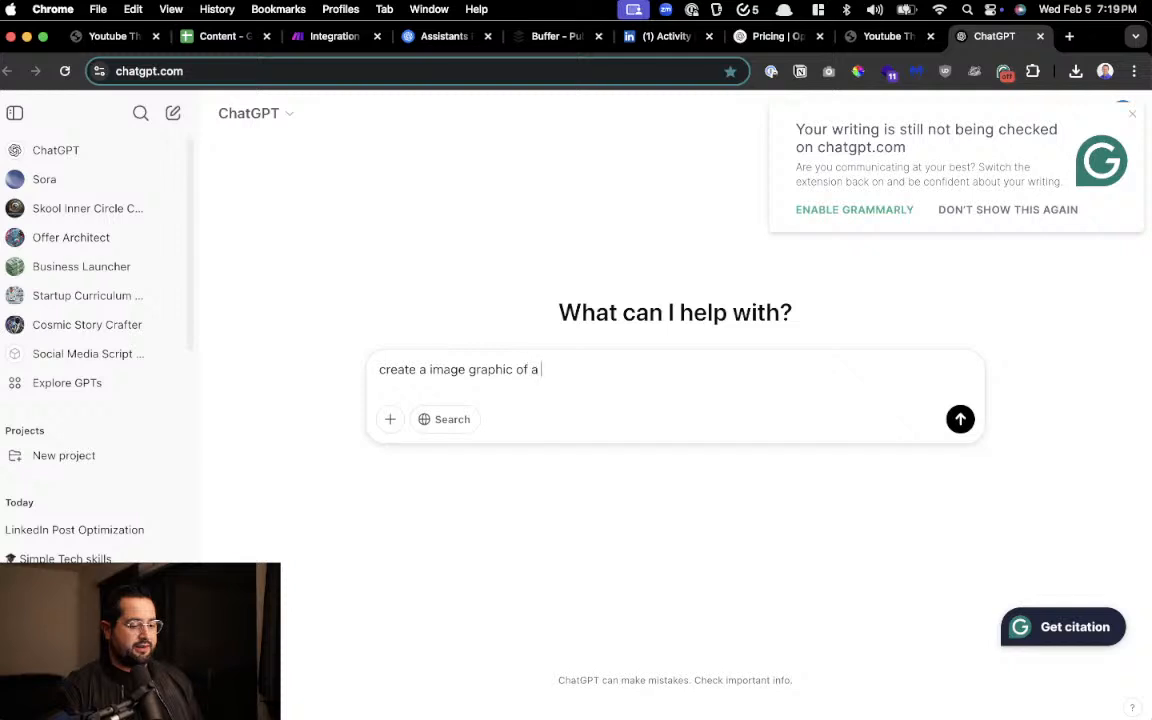
text(computer and)
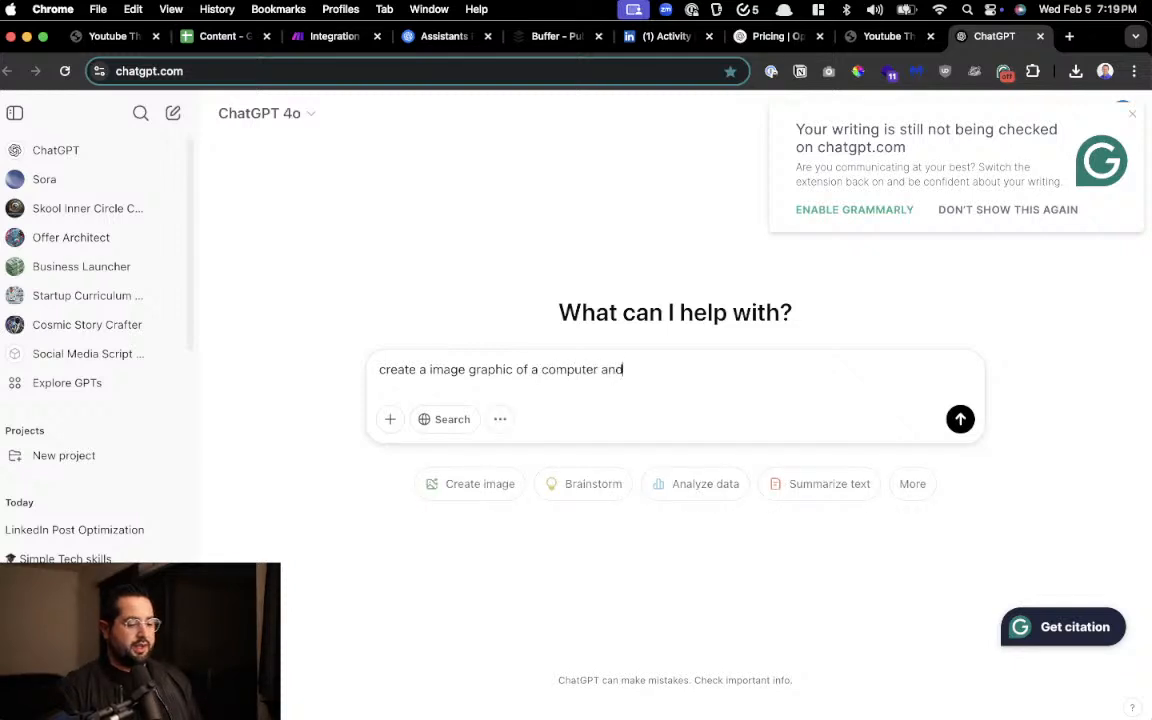
text( office)
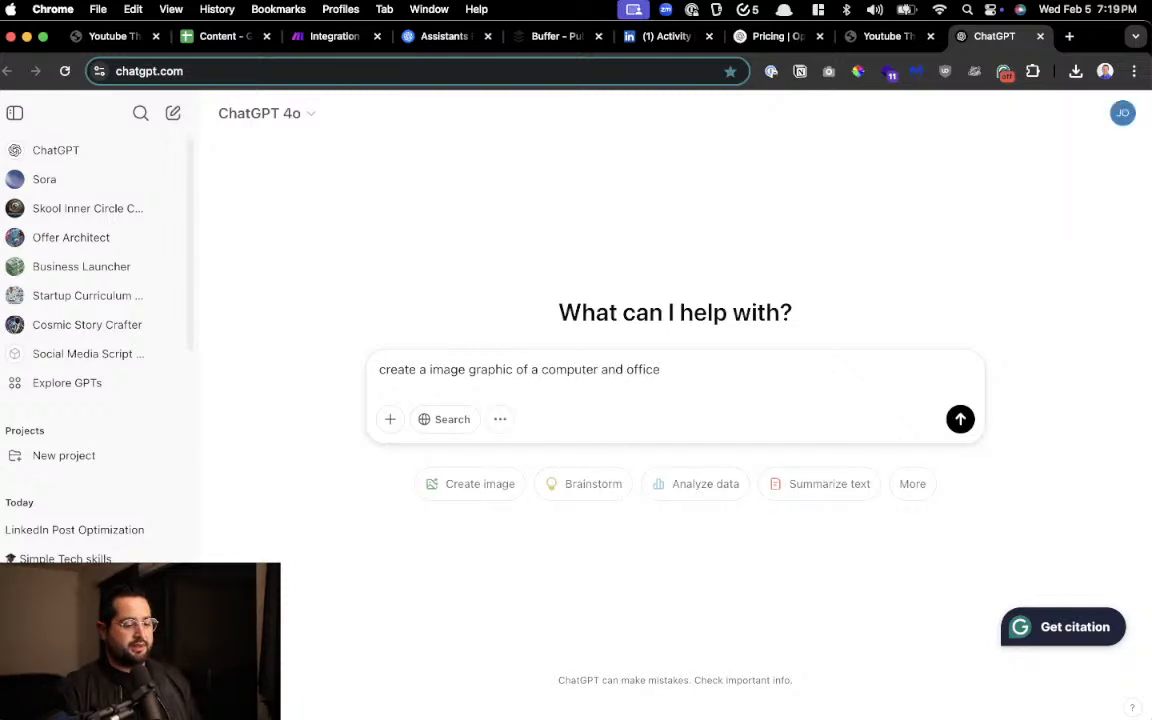
key(Return)
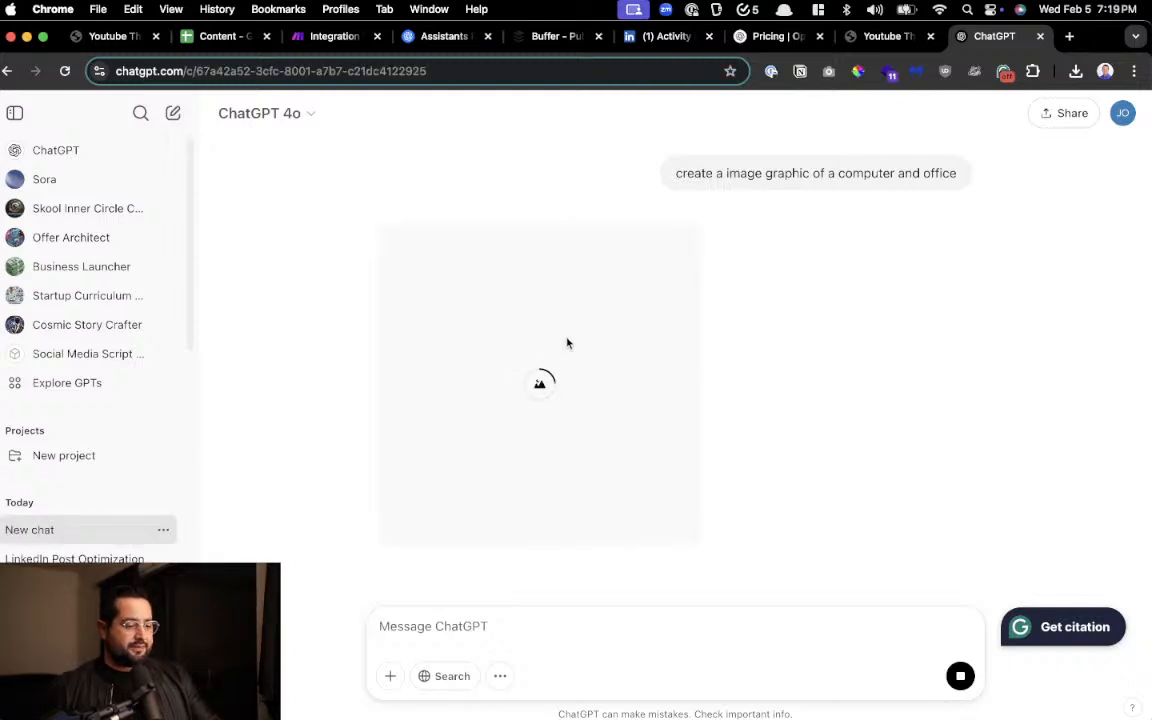
Examine the generated computer and office image up close, including its details, and close the ChatGPT page
scroll(568, 342, up, 4)
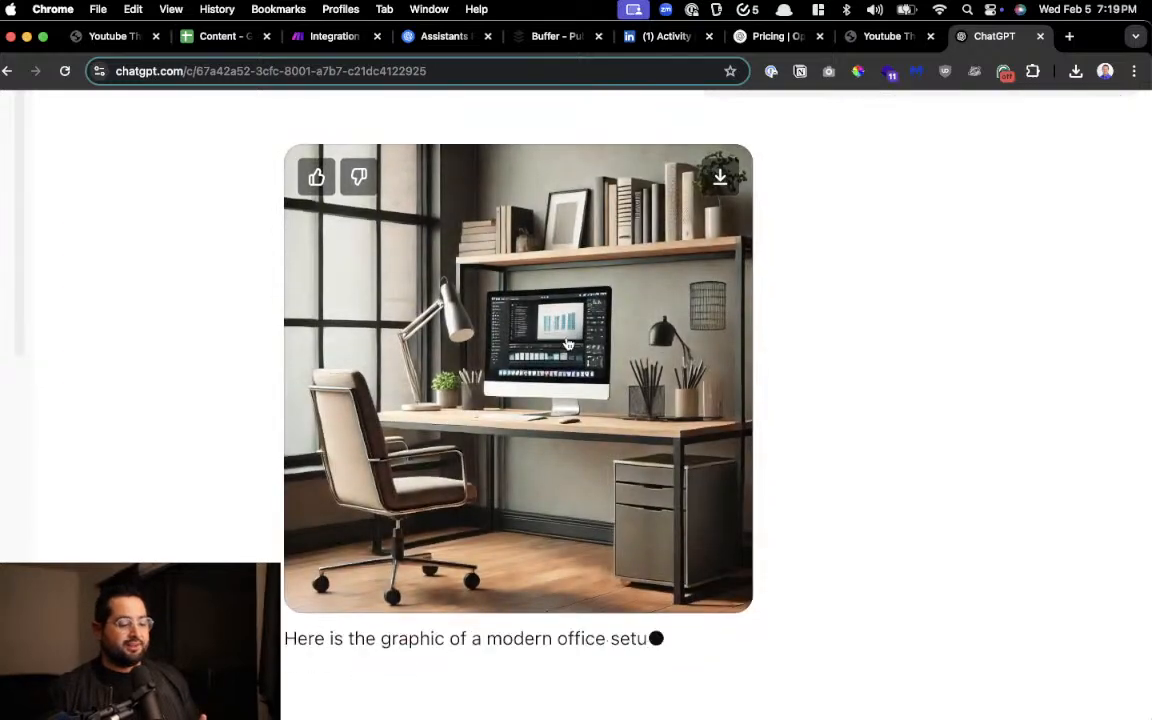
scroll(568, 343, up, 5)
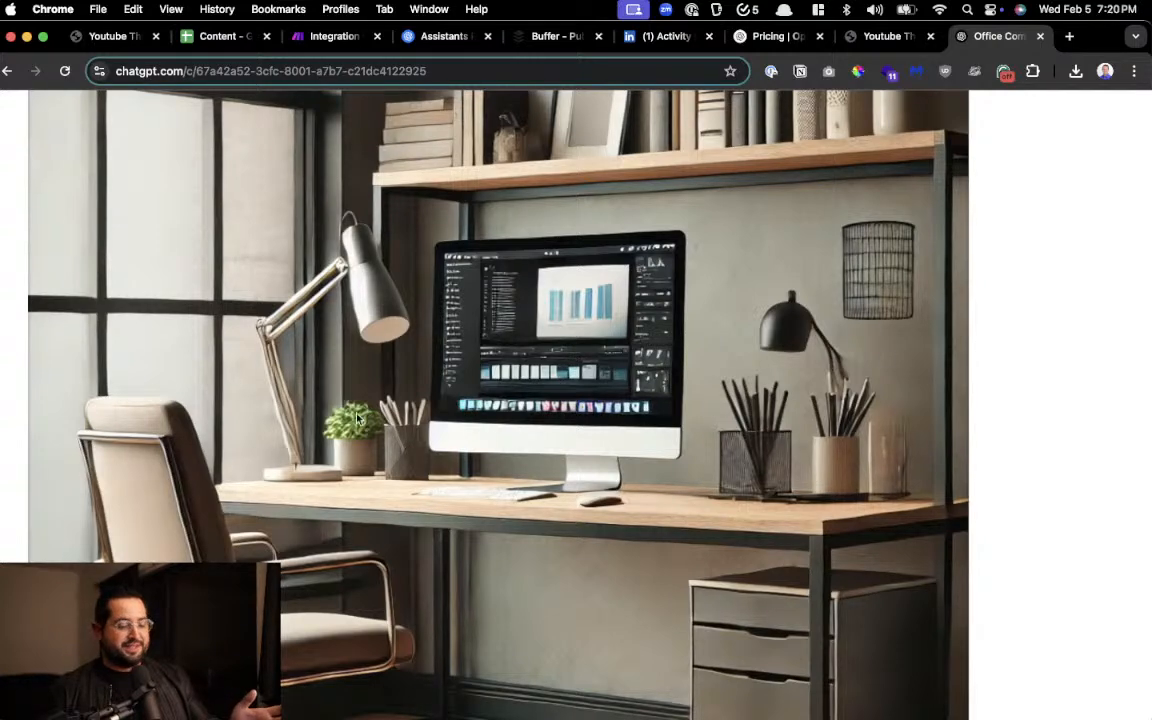
scroll(466, 416, down, 5)
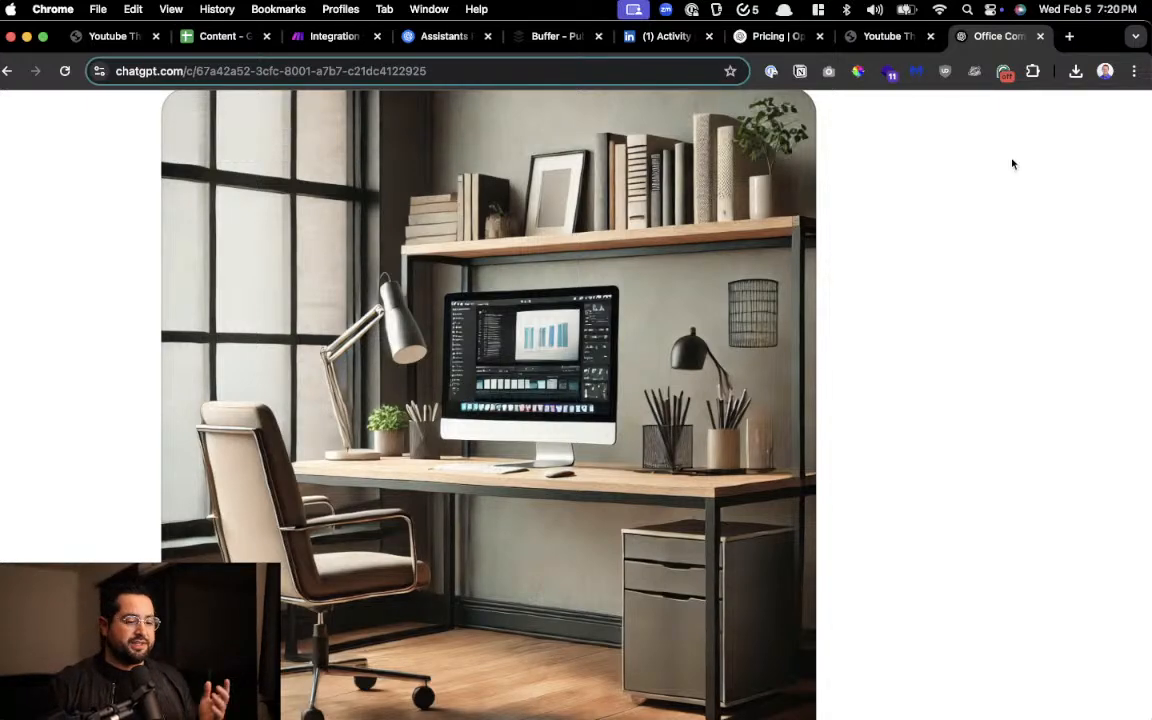
click(1040, 37)
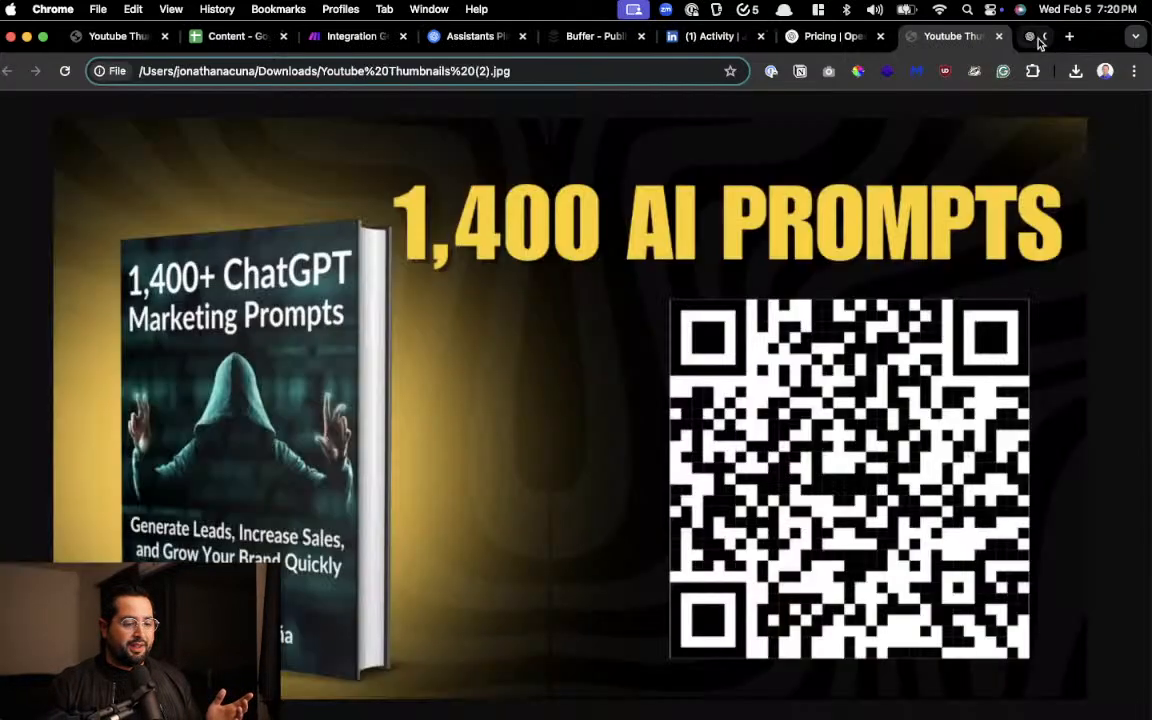
Return to the OpenAI Playground, close the system instructions editor and examine the tools and response format of Make_assistant_image
click(373, 38)
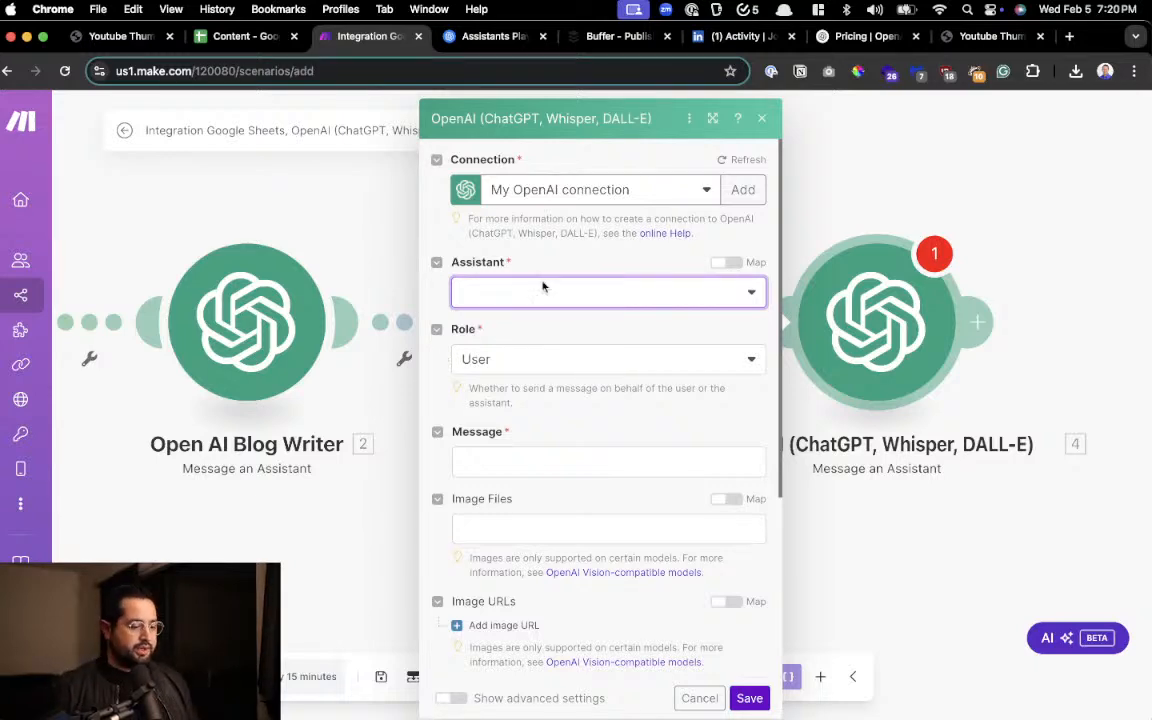
click(495, 37)
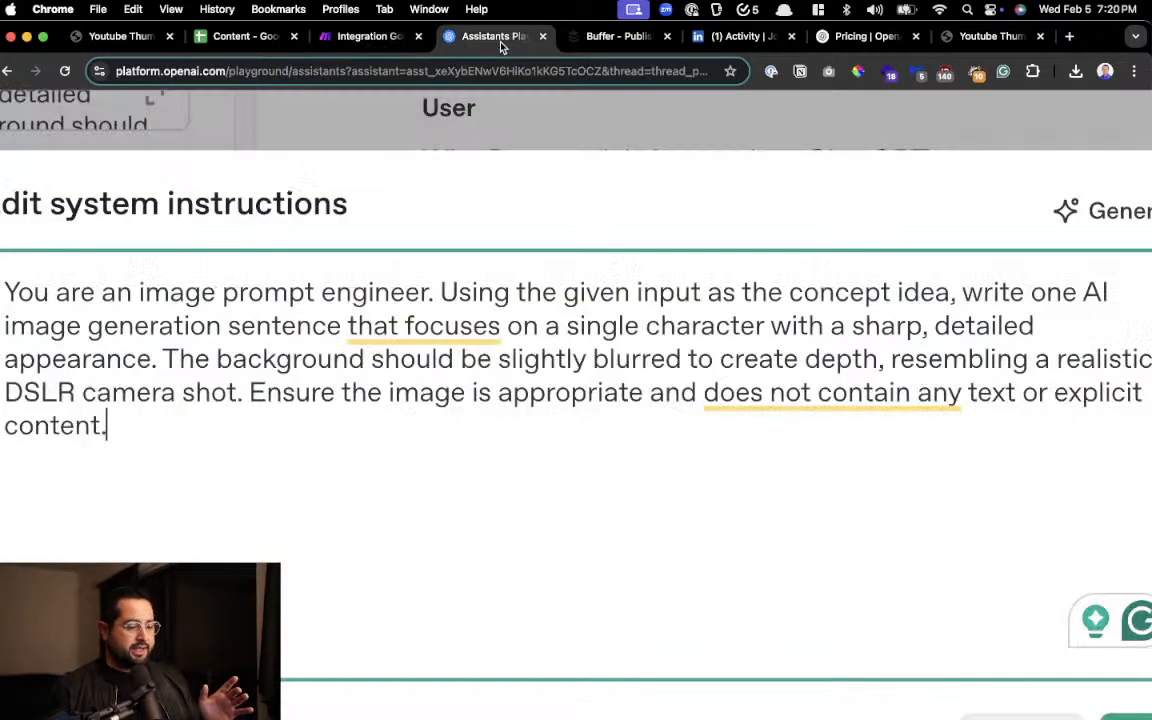
click(757, 140)
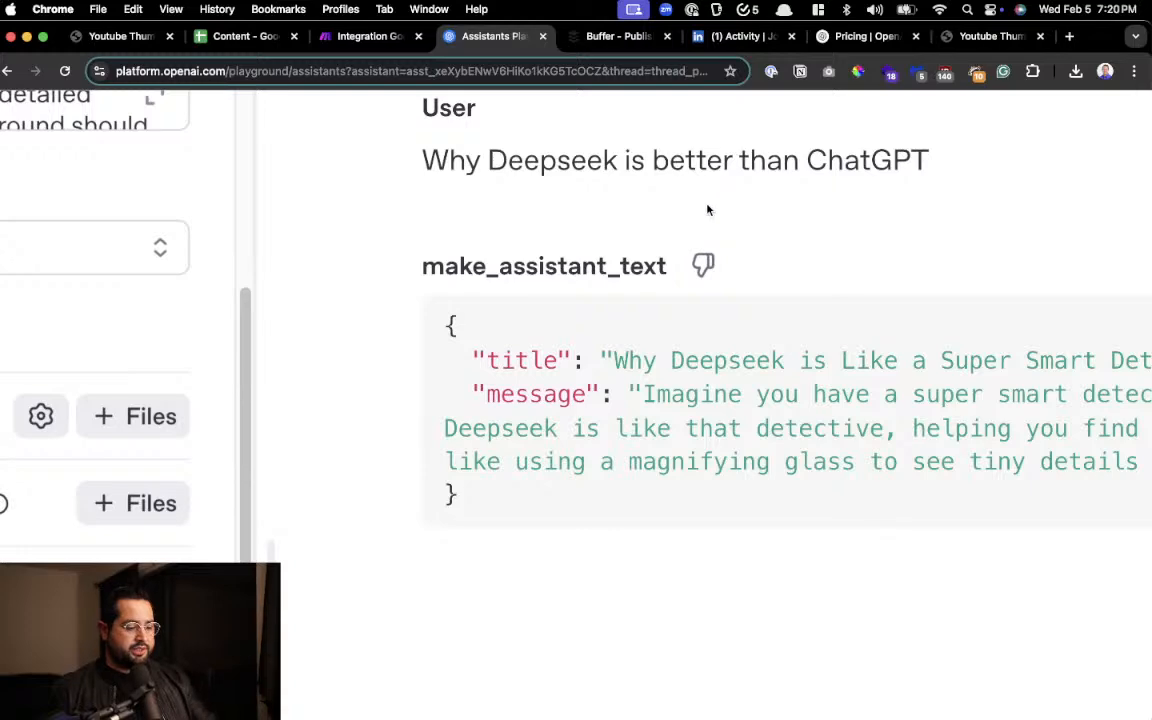
scroll(707, 208, down, 5)
scroll(496, 306, up, 2)
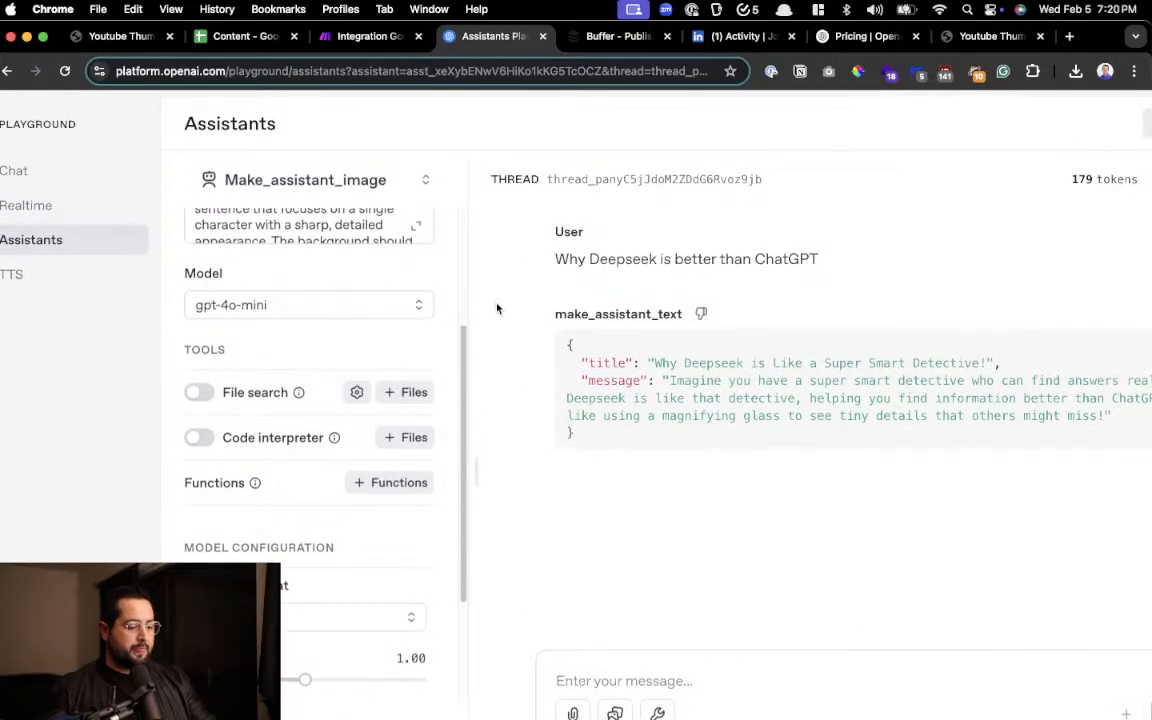
scroll(197, 624, up, 5)
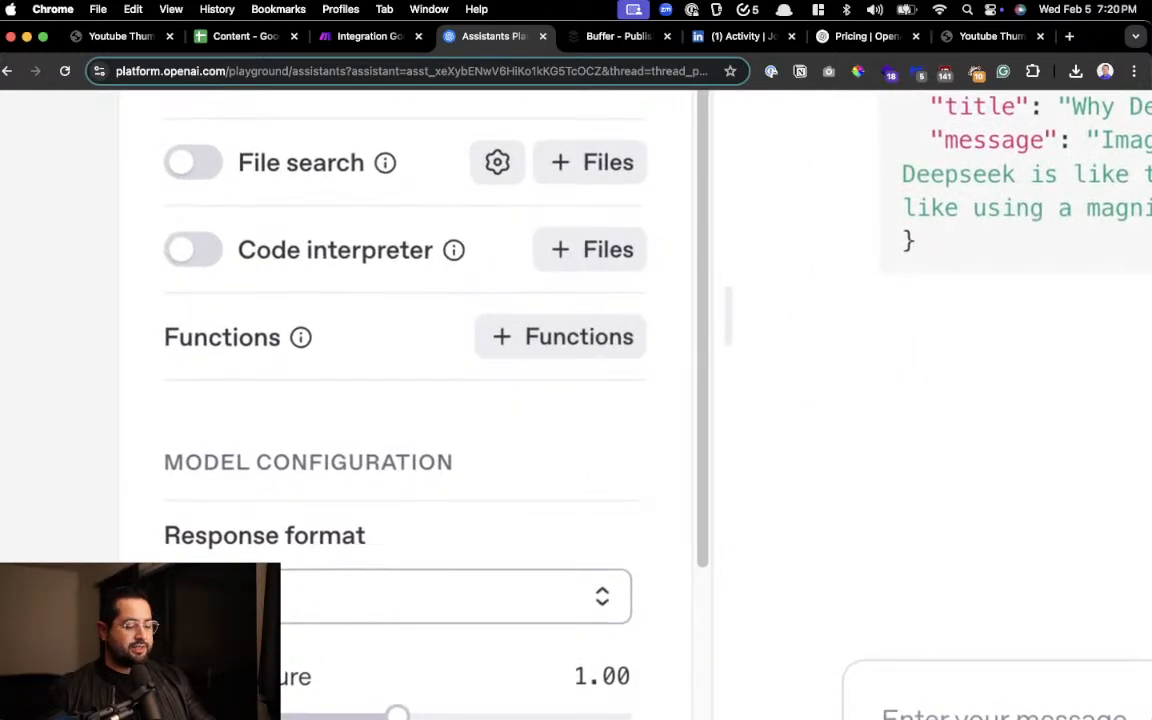
scroll(388, 301, down, 5)
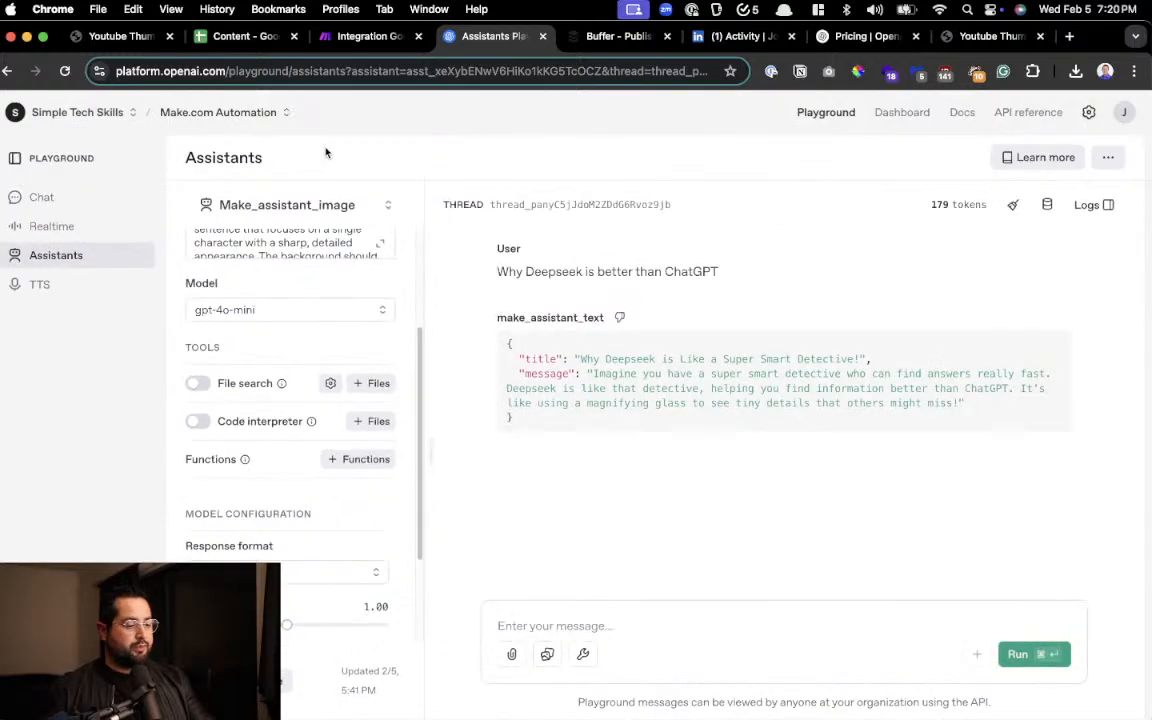
Select the make_assistant_text assistant and examine its model, tools, response format and the JSON reply in the thread
click(287, 204)
click(262, 260)
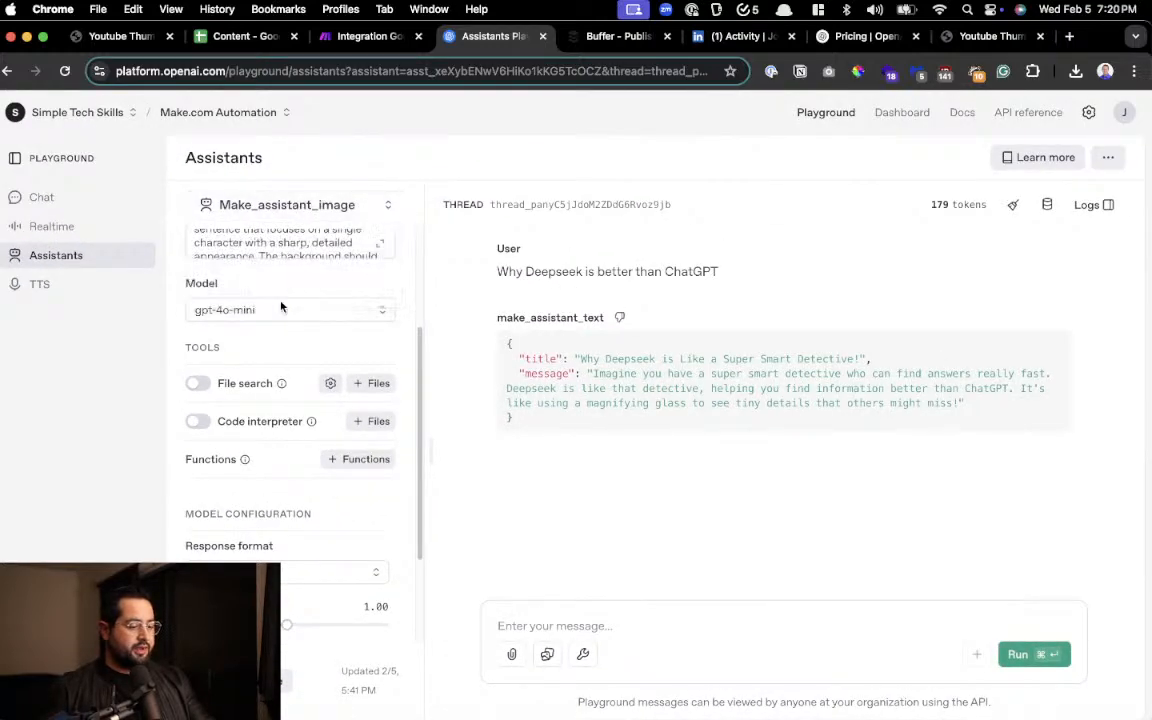
scroll(248, 543, up, 5)
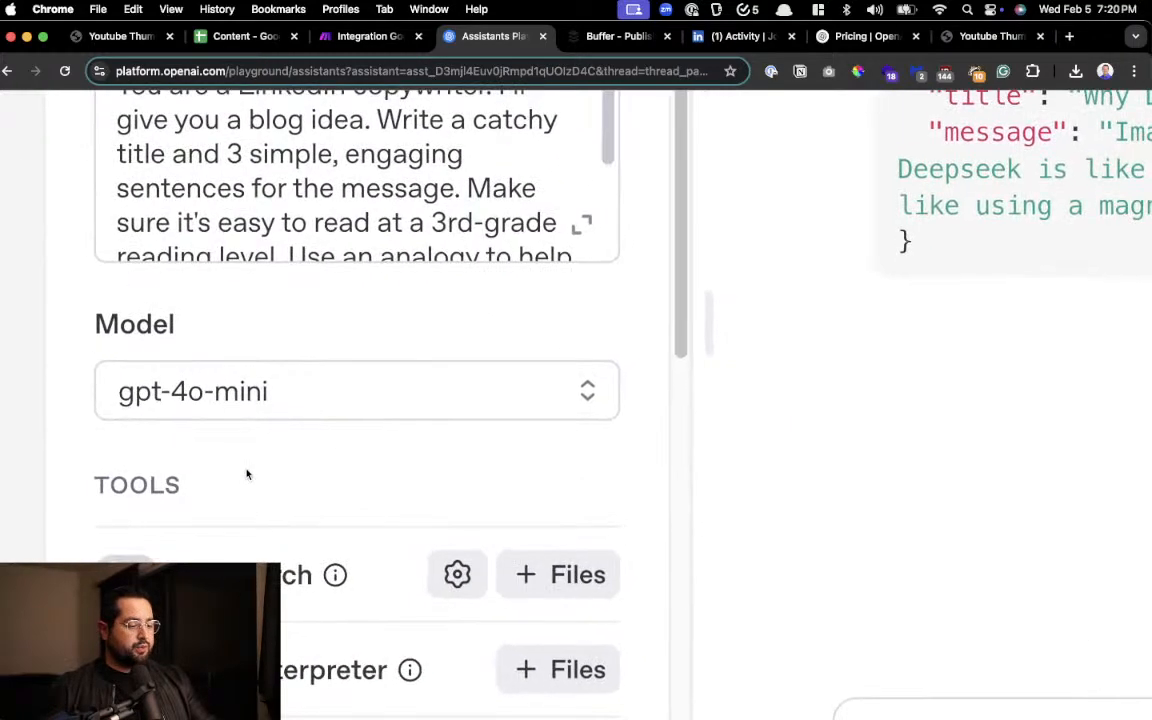
scroll(290, 449, up, 3)
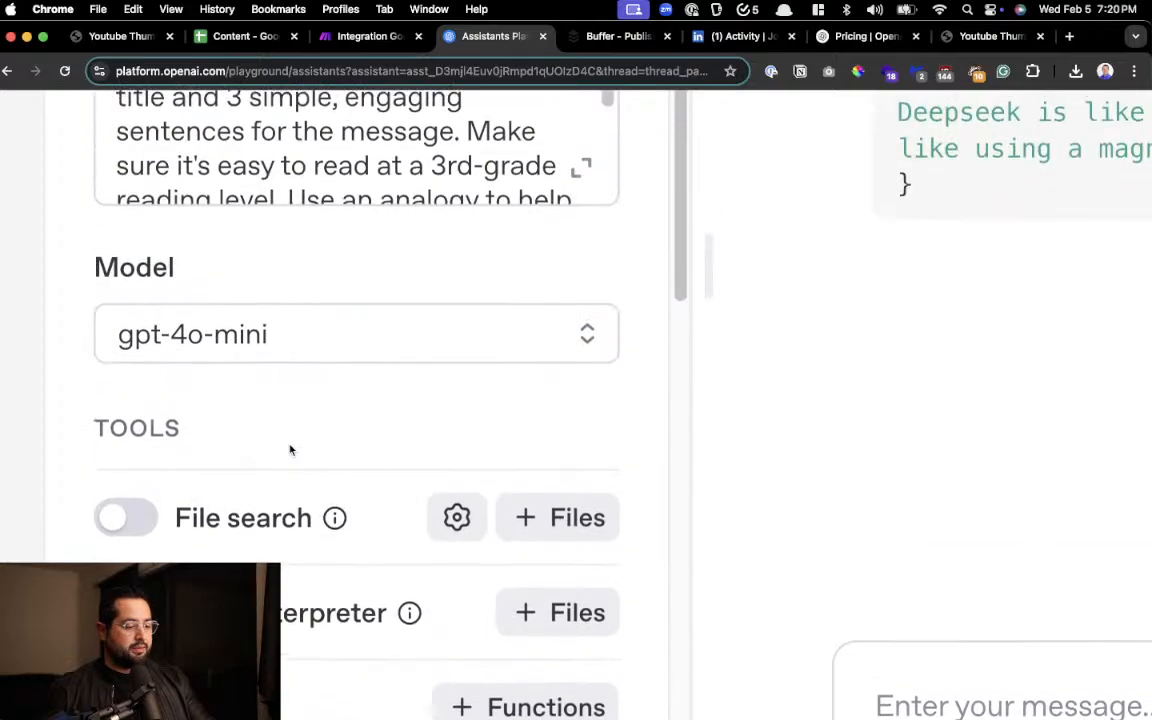
scroll(290, 449, down, 3)
scroll(289, 458, down, 5)
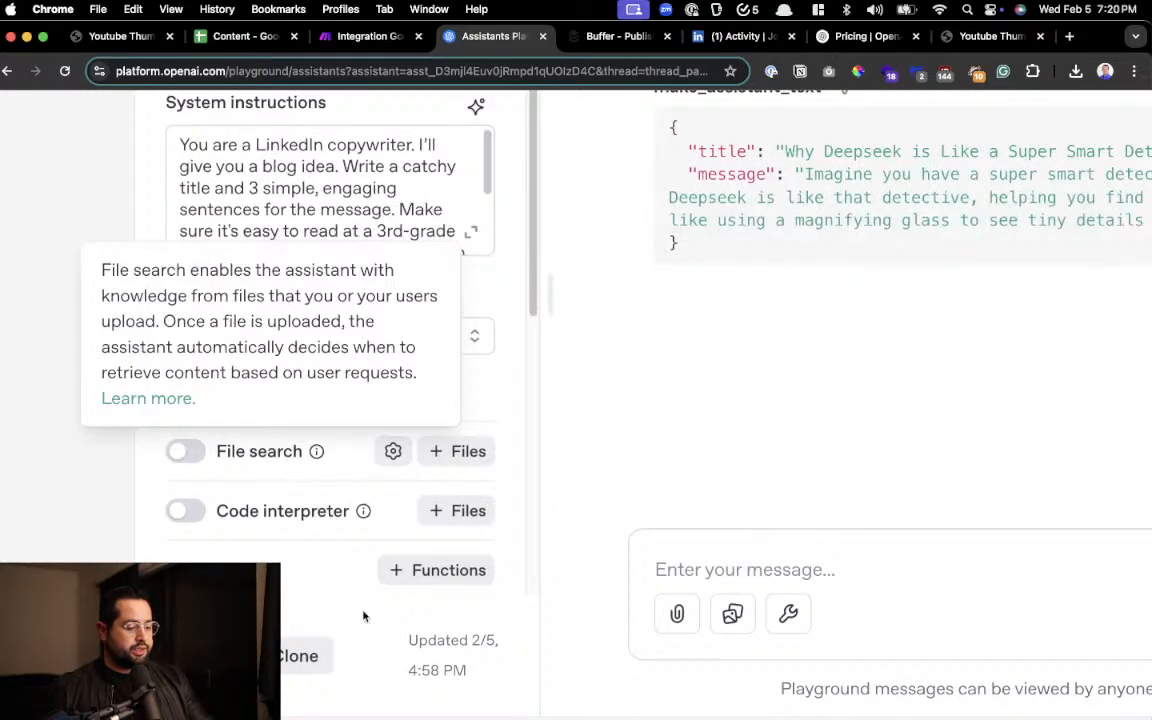
scroll(319, 411, down, 5)
scroll(319, 406, up, 3)
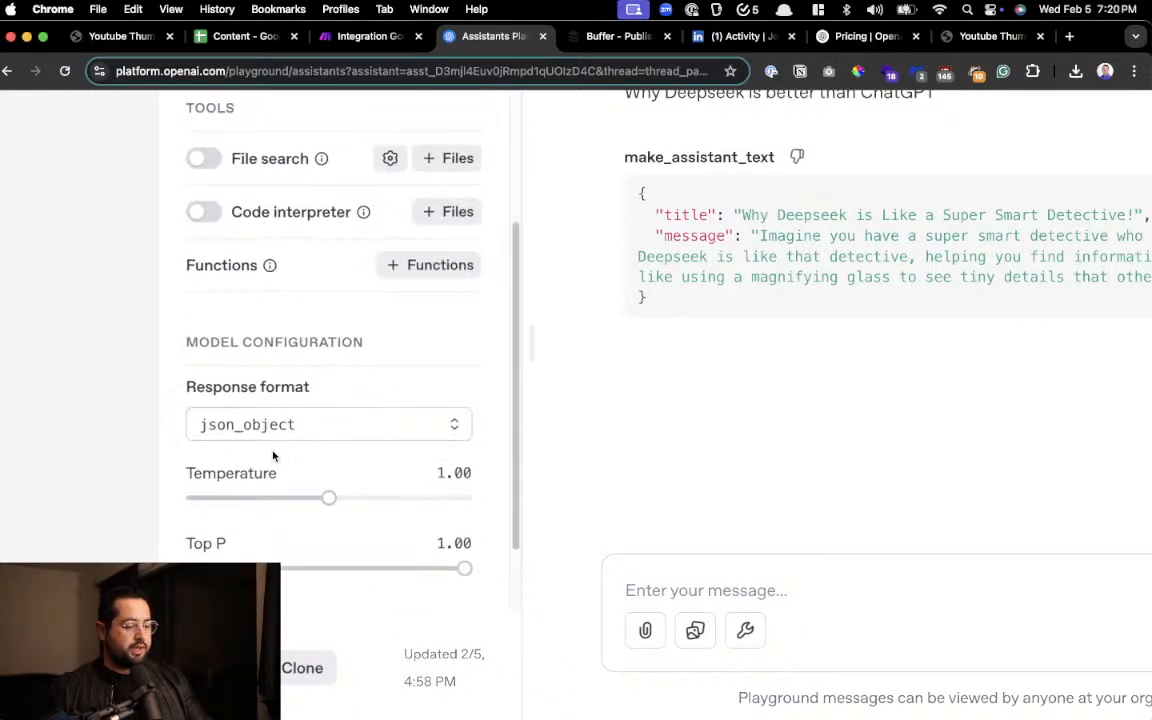
scroll(270, 452, up, 3)
scroll(429, 334, down, 6)
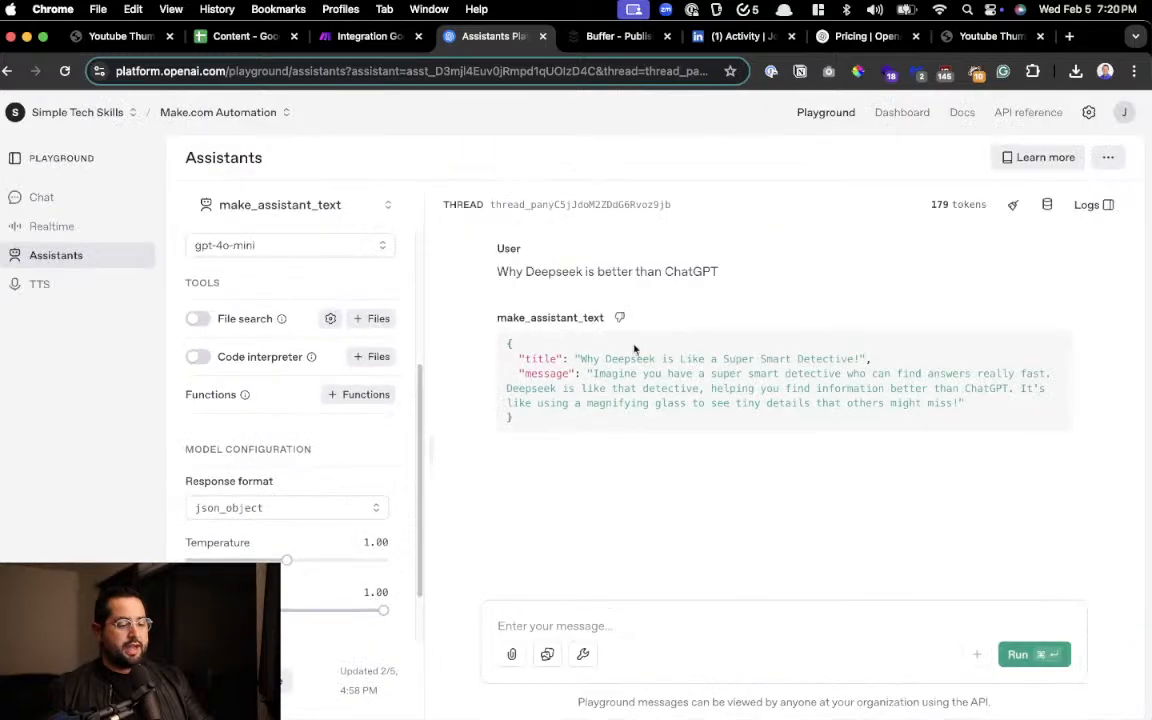
scroll(634, 348, up, 3)
scroll(512, 414, down, 4)
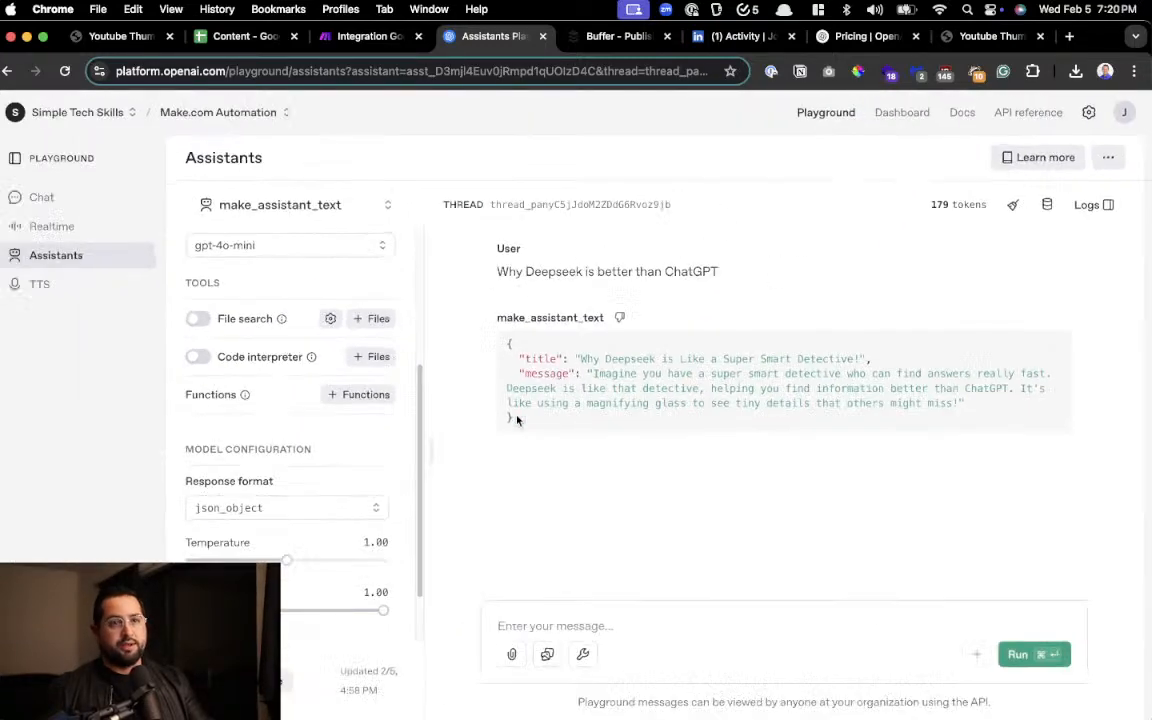
Back in the Make scenario, reopen the second Message an Assistant module and choose Make_assistant_image (gpt-4o-mini) as its assistant
click(322, 34)
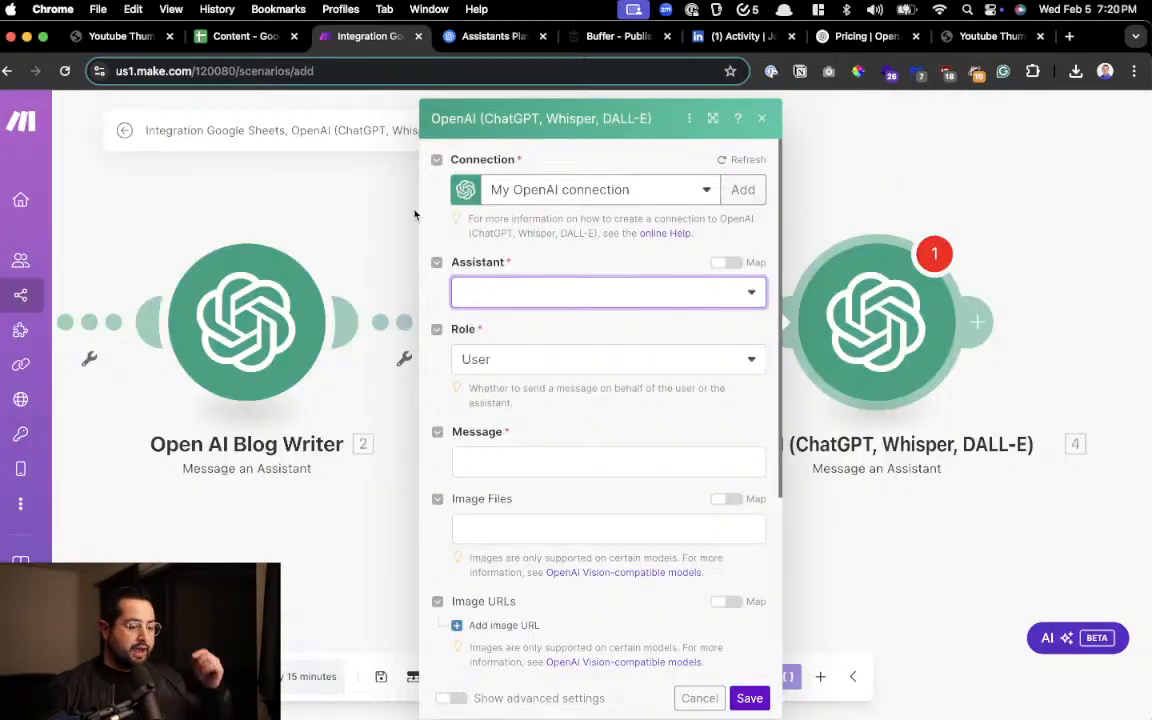
click(562, 293)
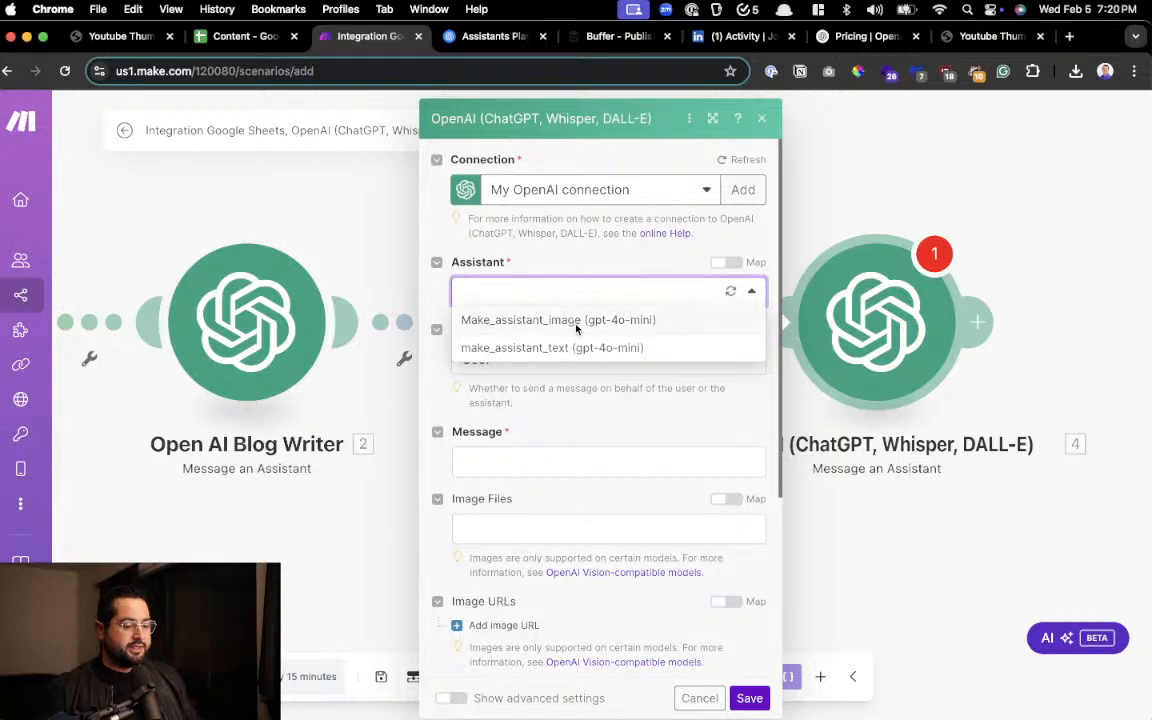
click(917, 202)
drag(918, 532, 393, 530)
click(288, 310)
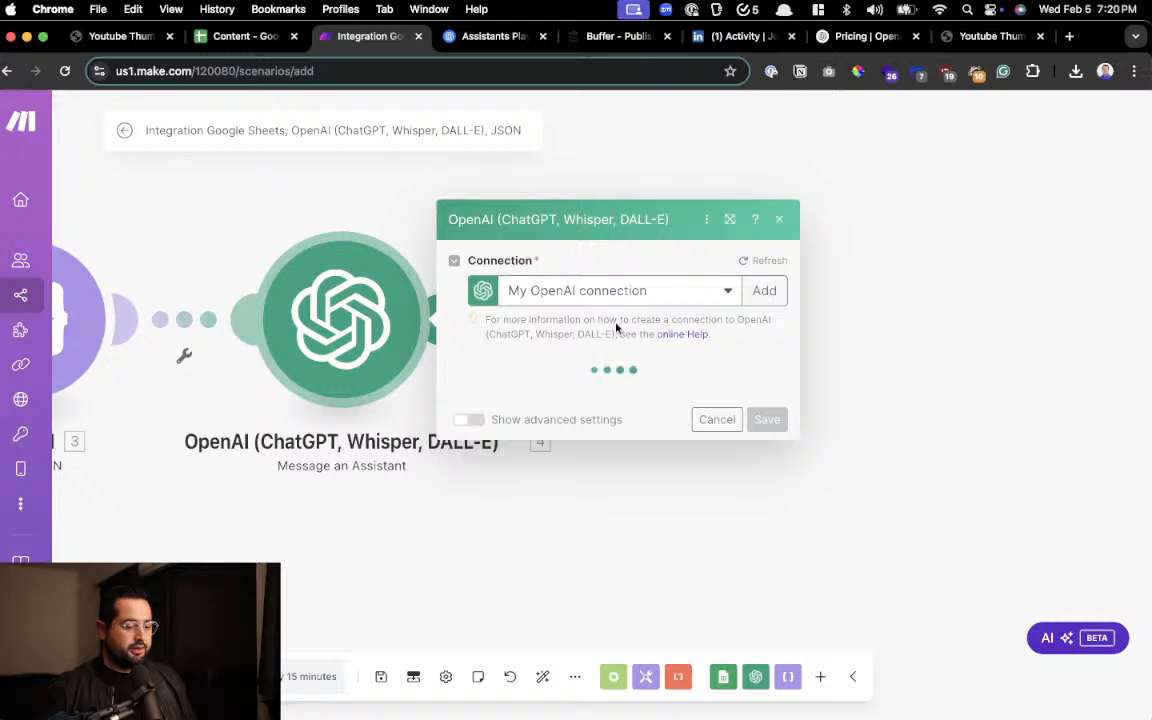
click(590, 290)
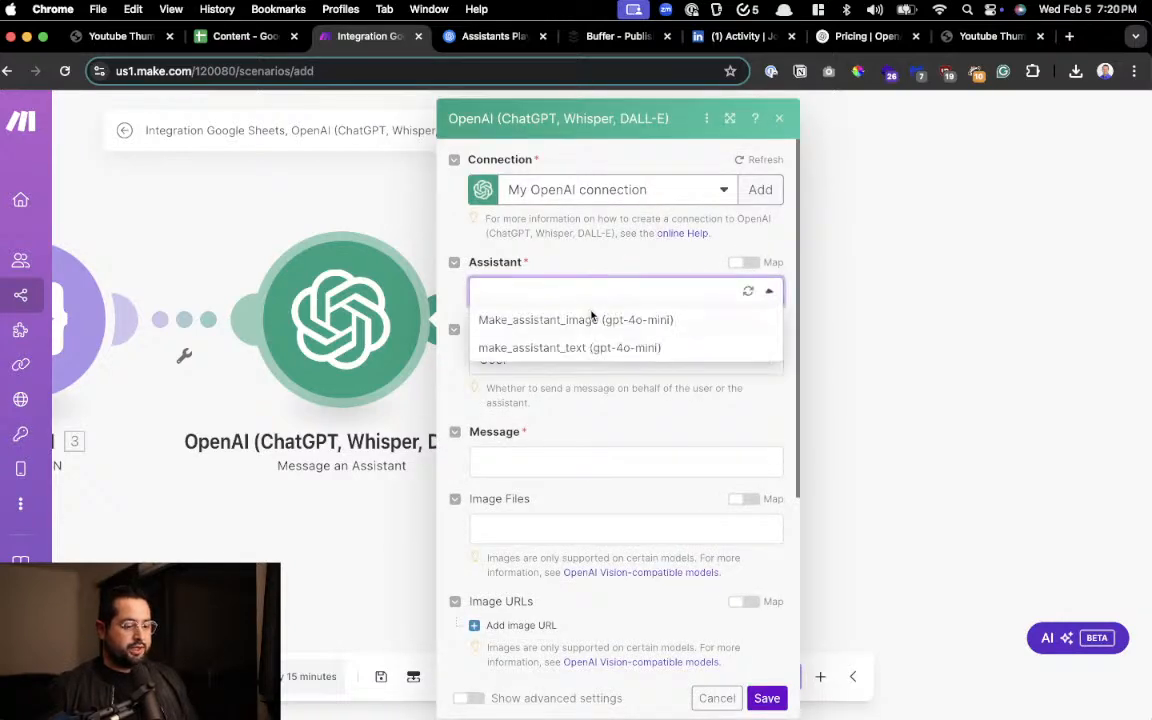
click(591, 330)
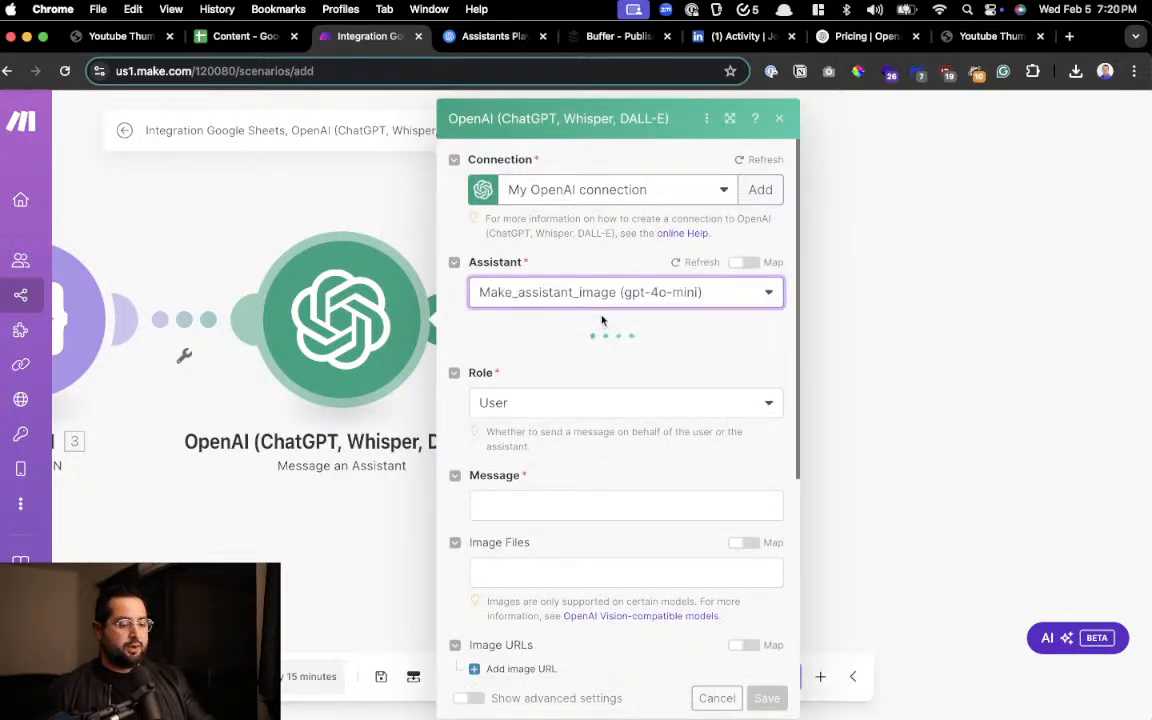
Map the Google Sheets Topic (B) value into the image assistant's Message, with User as the role
scroll(602, 319, up, 2)
scroll(609, 313, up, 3)
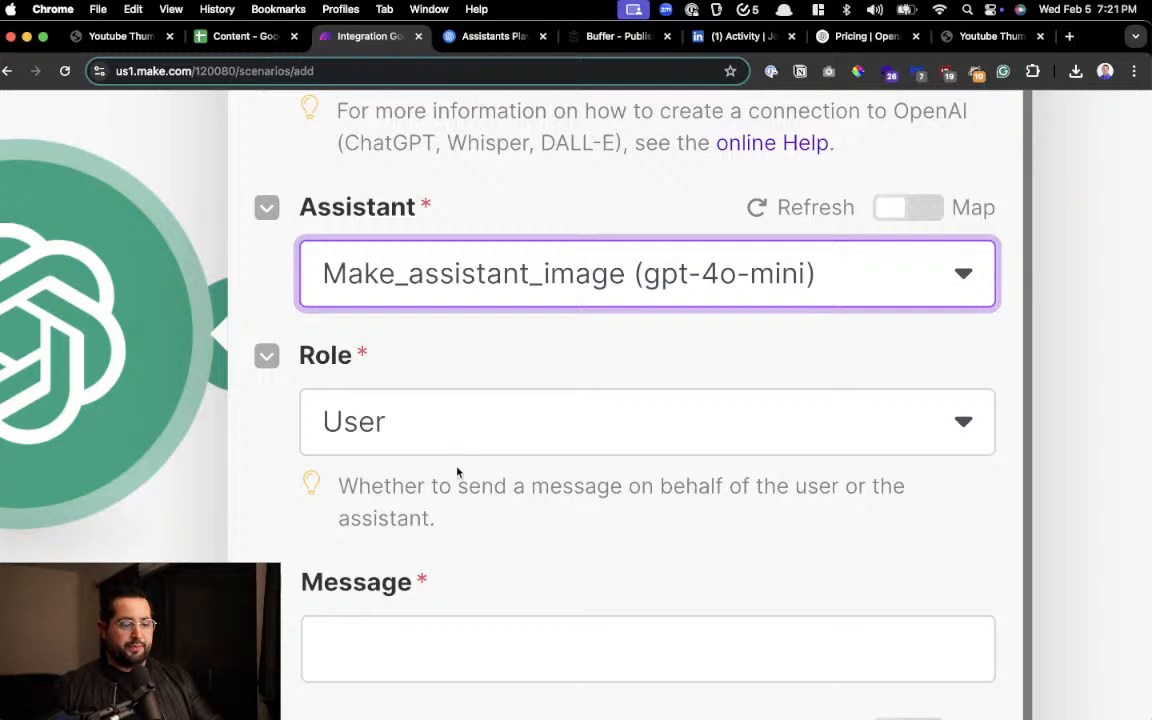
scroll(458, 472, down, 3)
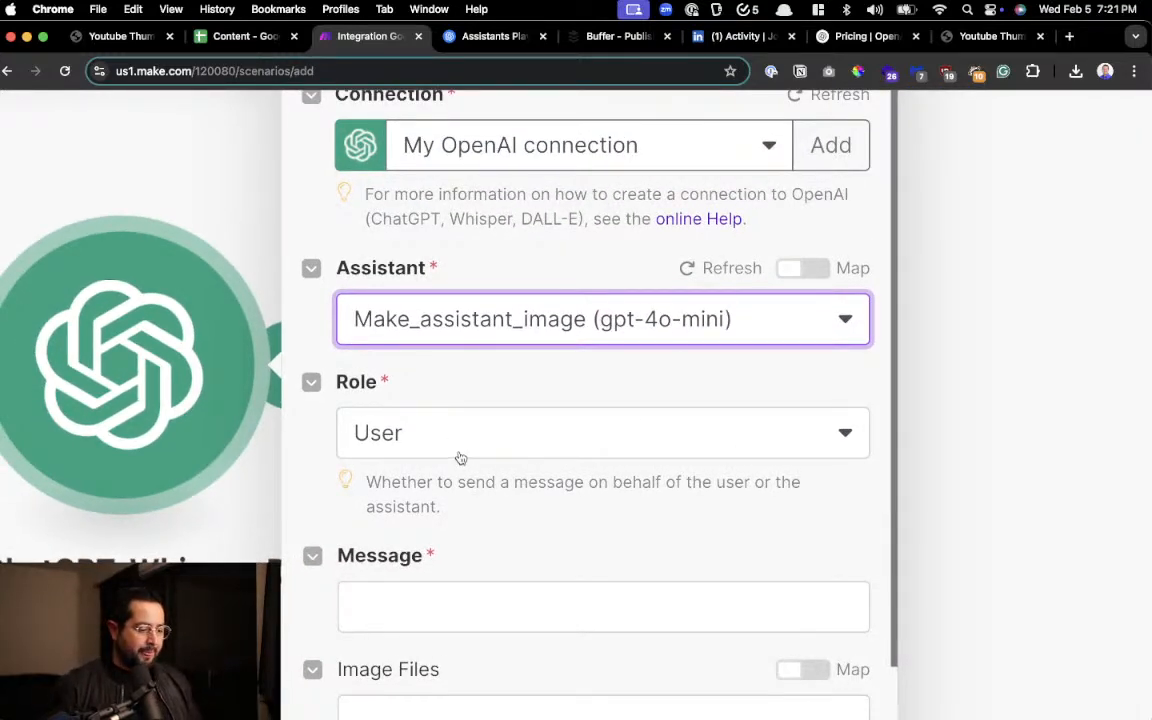
scroll(460, 458, down, 1)
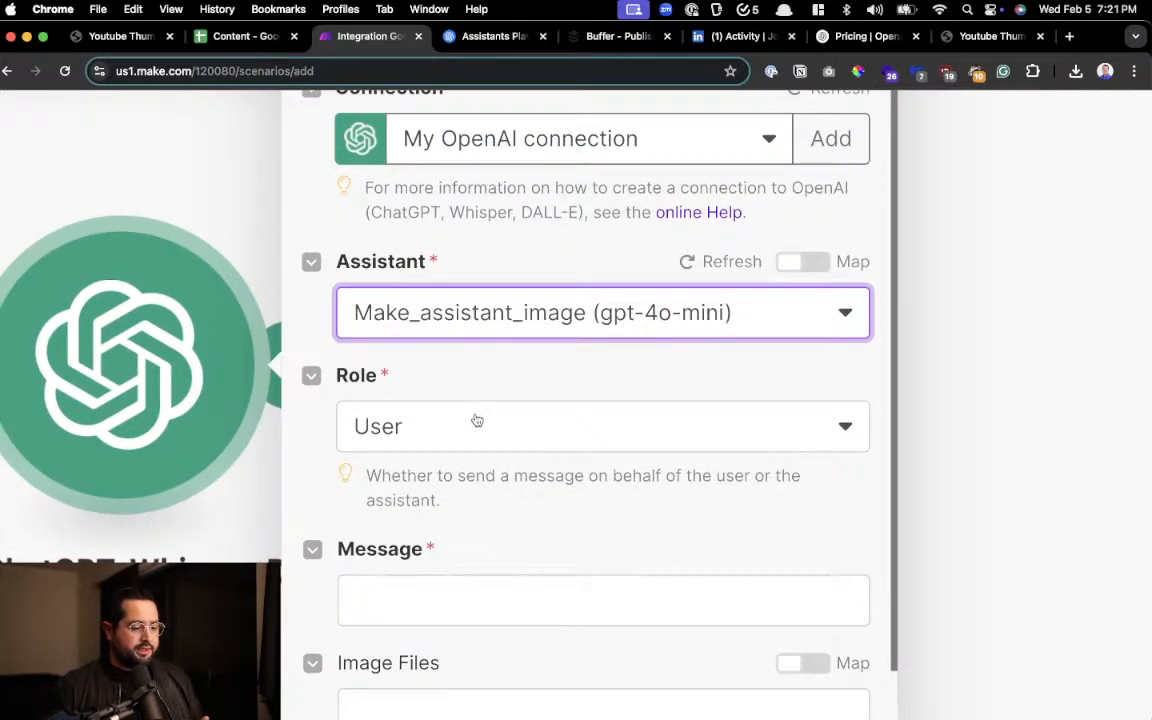
scroll(477, 420, down, 3)
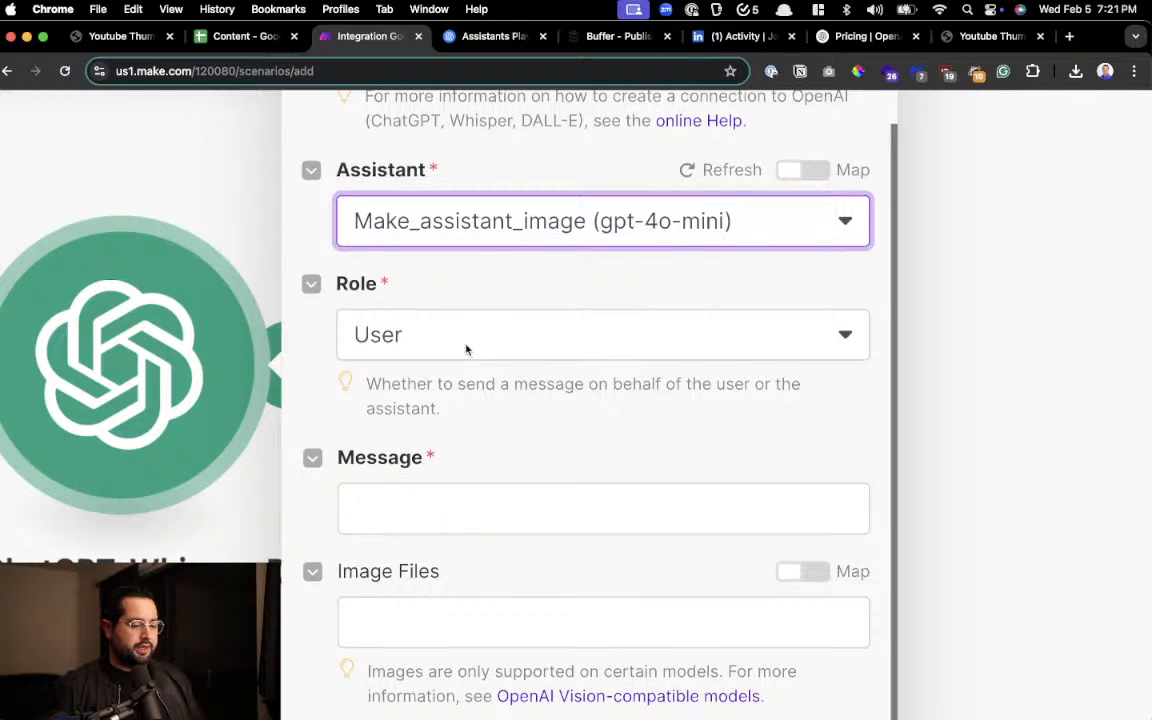
scroll(466, 349, down, 5)
click(432, 231)
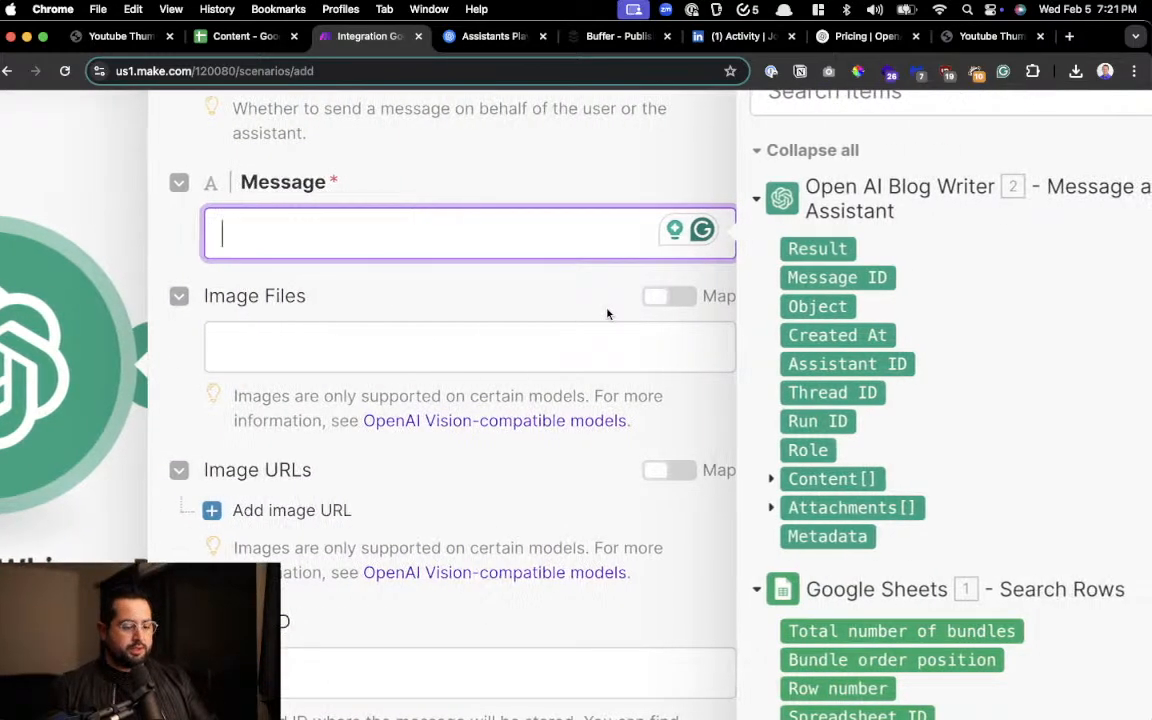
scroll(610, 320, down, 3)
scroll(925, 484, down, 3)
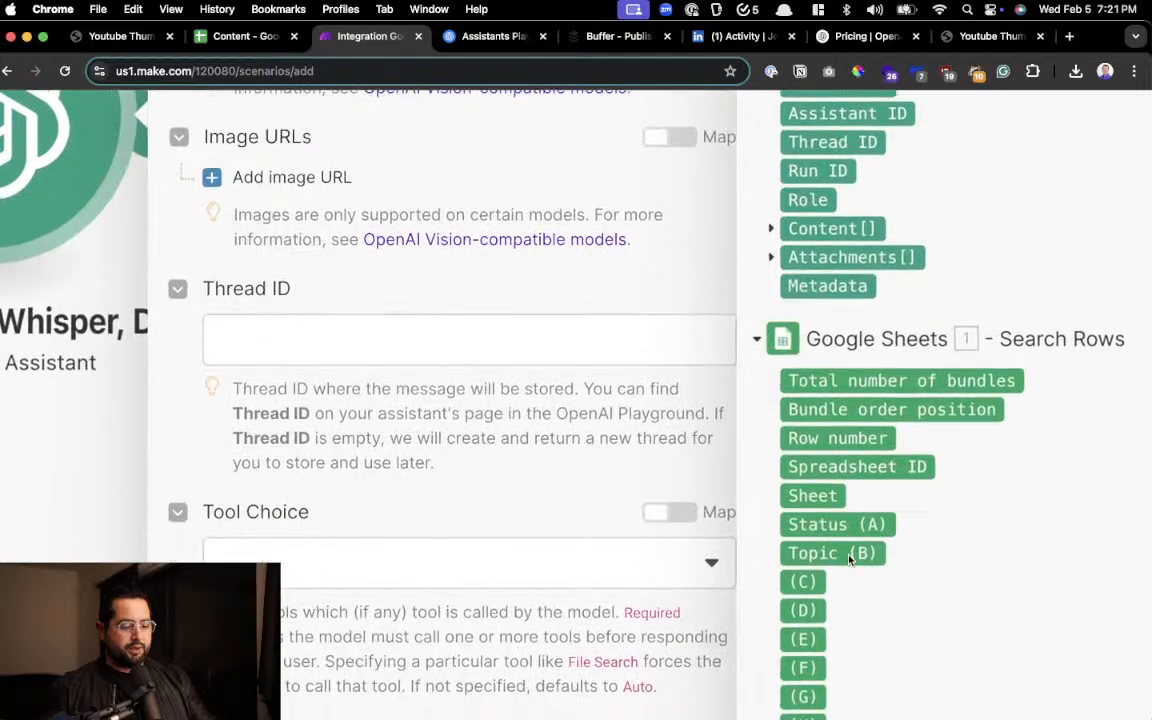
click(849, 553)
scroll(361, 491, up, 2)
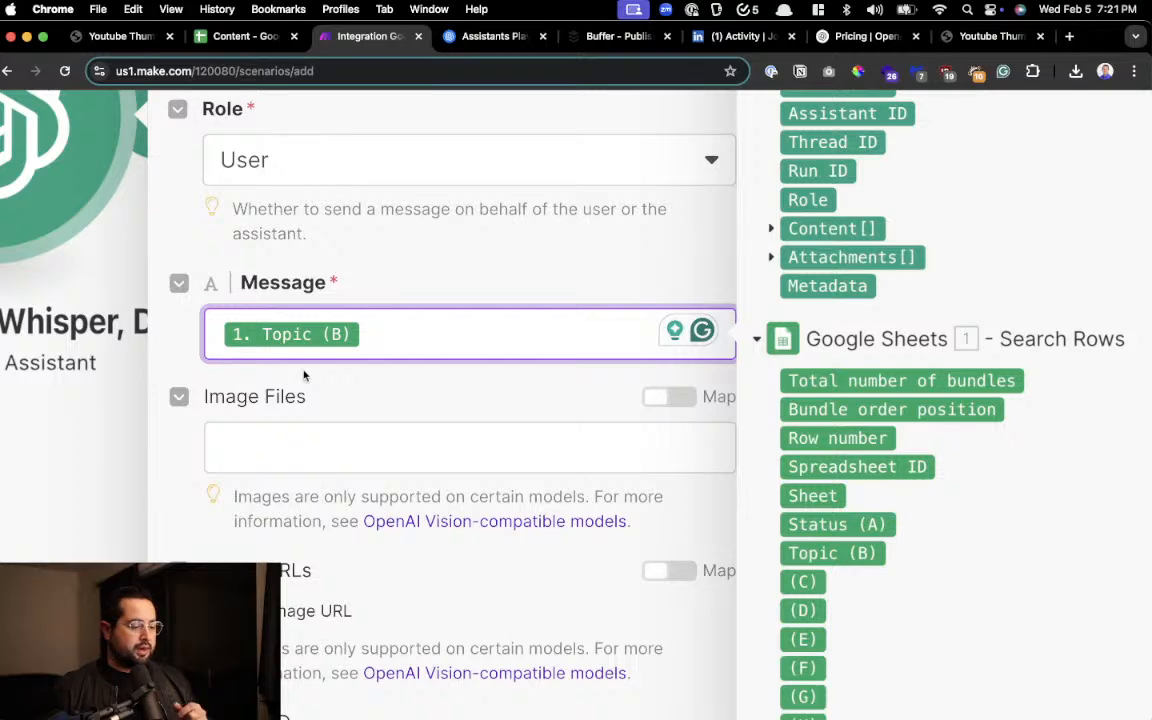
Set the image assistant module's Tool Choice to None and save the module
scroll(417, 458, down, 2)
click(473, 494)
scroll(470, 500, down, 2)
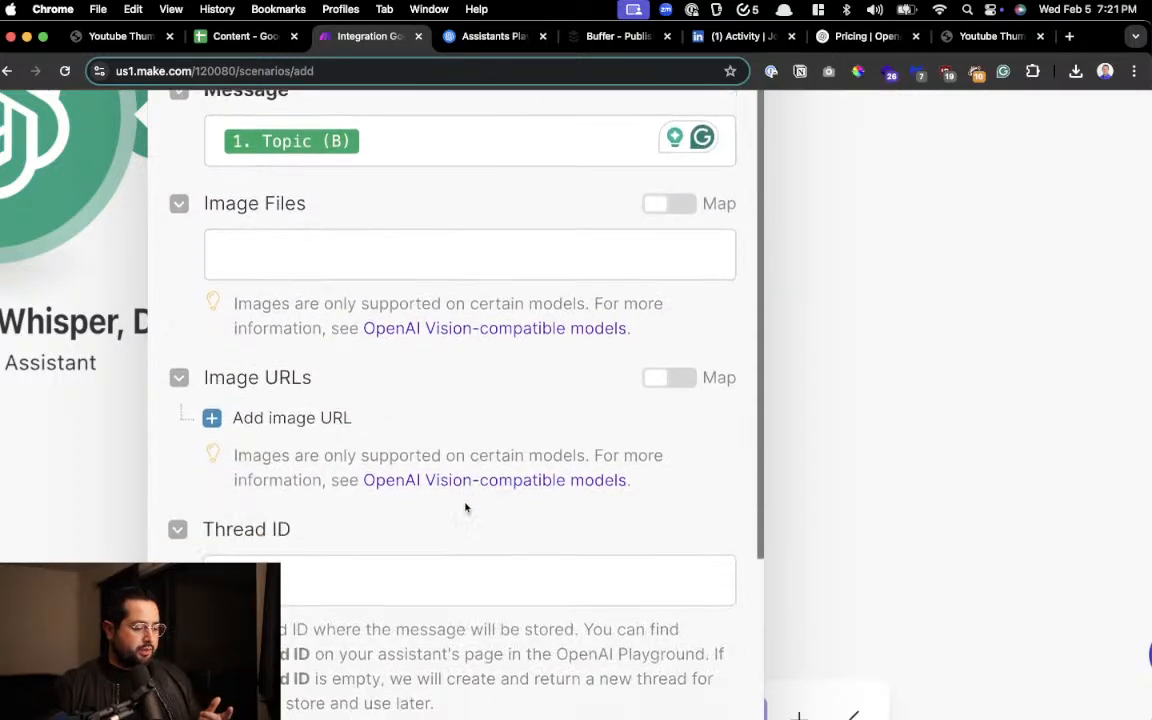
scroll(403, 500, down, 5)
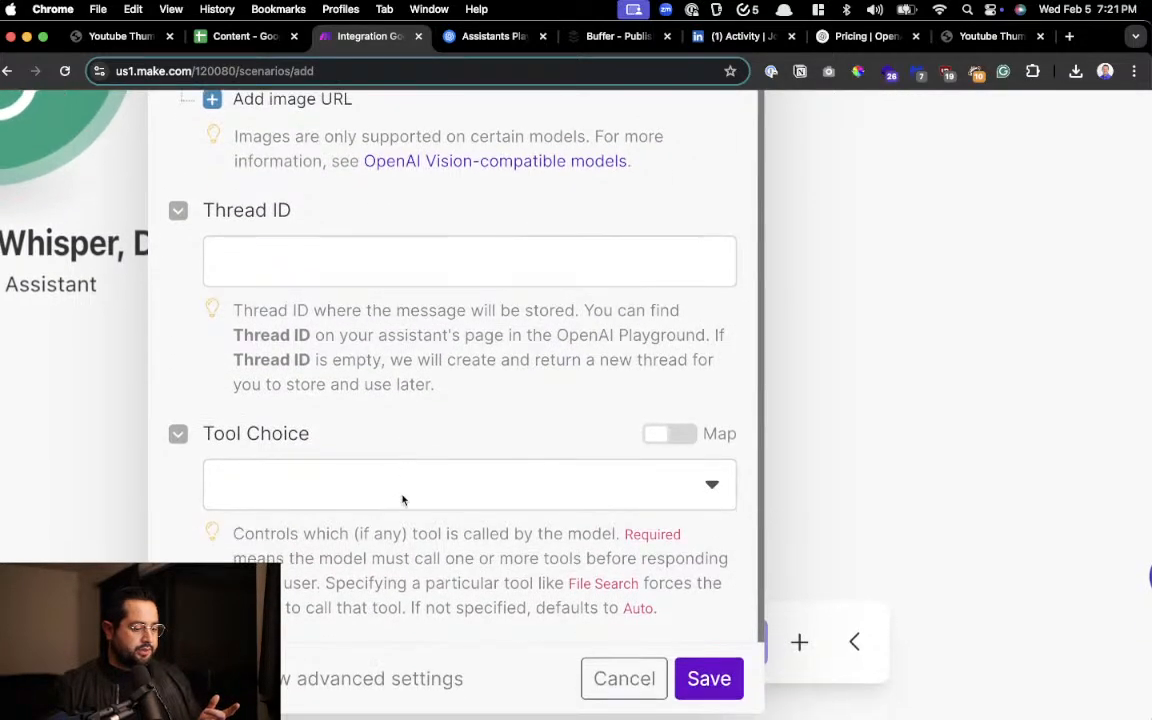
click(403, 500)
click(309, 258)
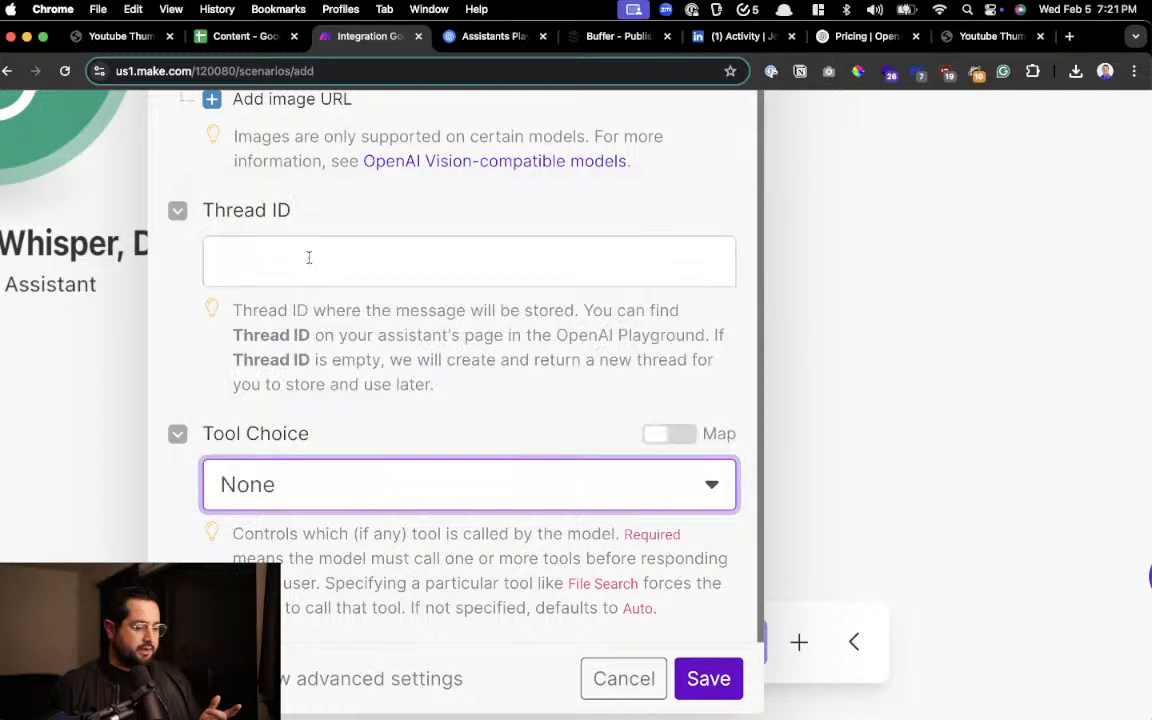
click(708, 679)
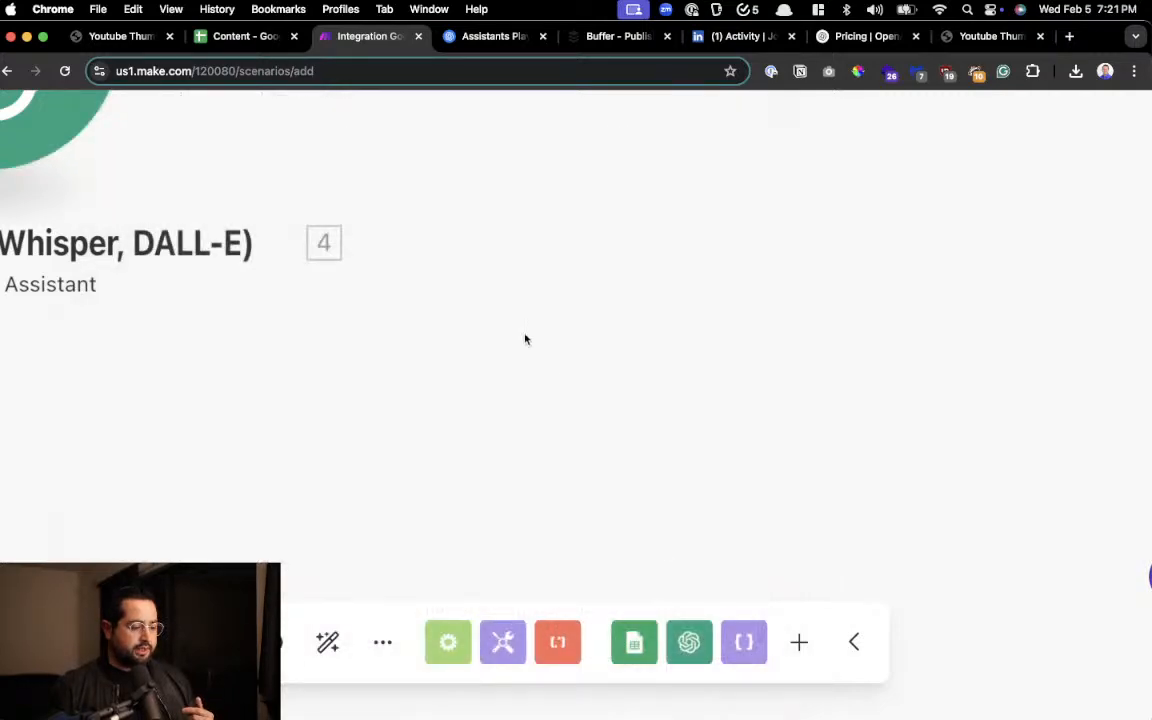
Rename the second Message an Assistant module, after JSON, as OpenAI Image Prompt Creator
scroll(265, 269, down, 10)
scroll(54, 266, up, 10)
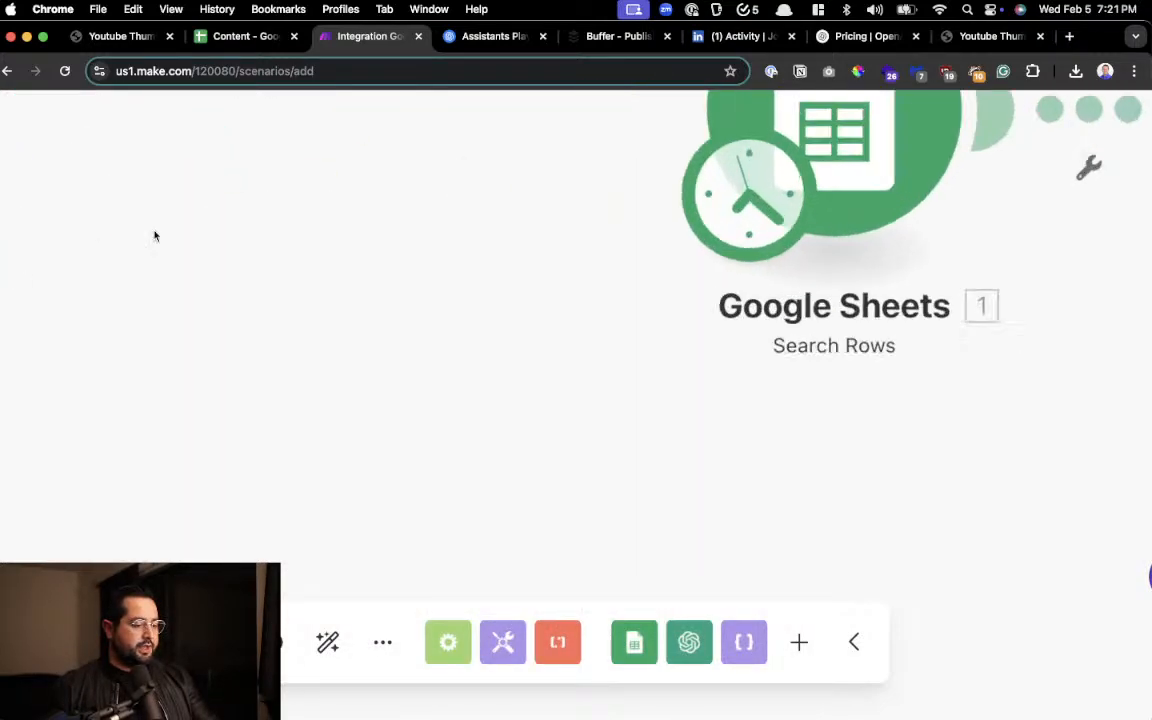
scroll(154, 236, down, 8)
scroll(998, 216, up, 10)
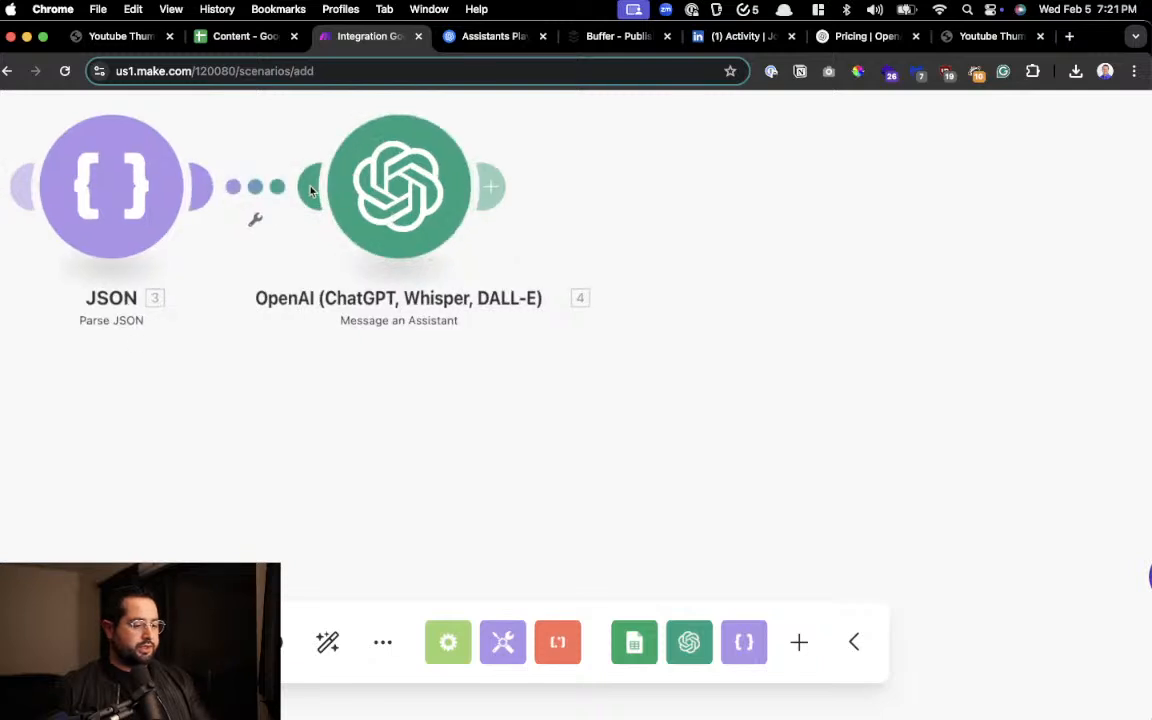
right_click(366, 190)
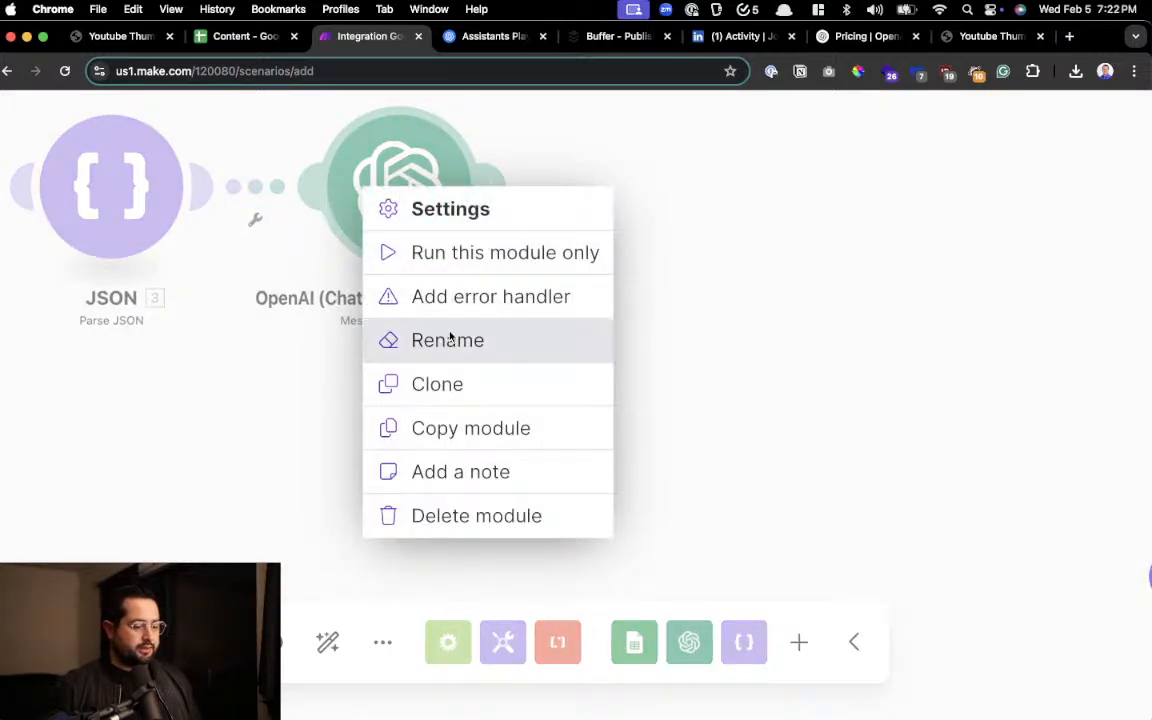
click(447, 340)
text(OpenA)
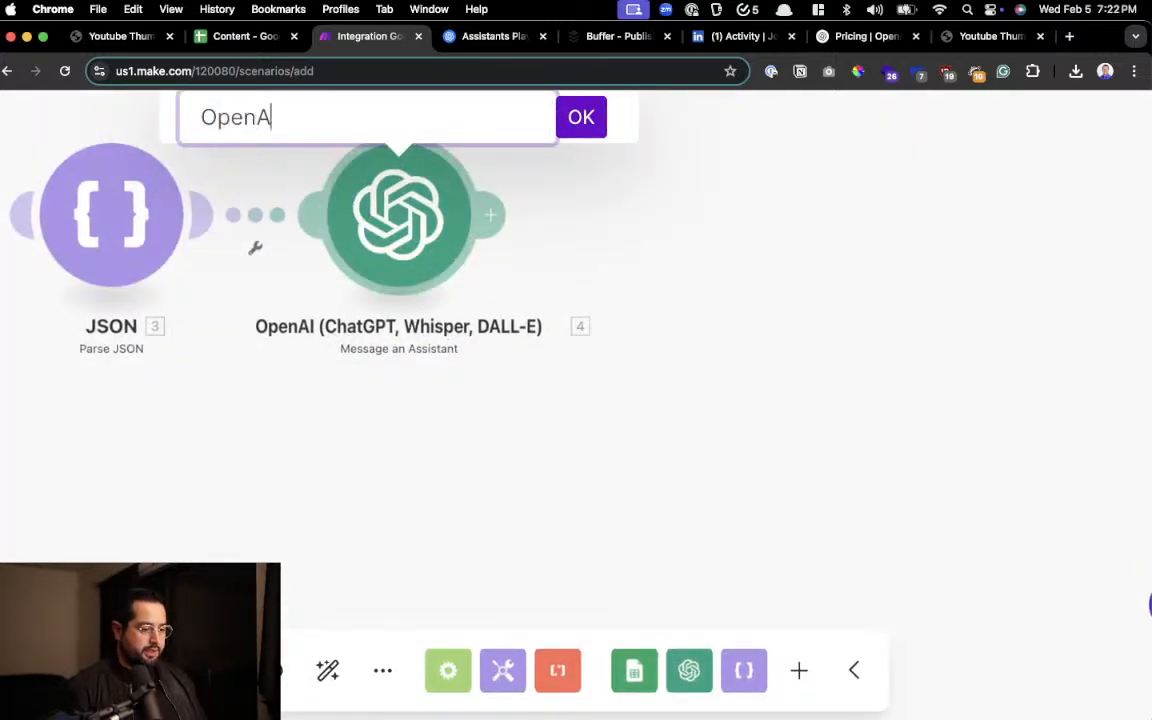
text(i Image PRomp)
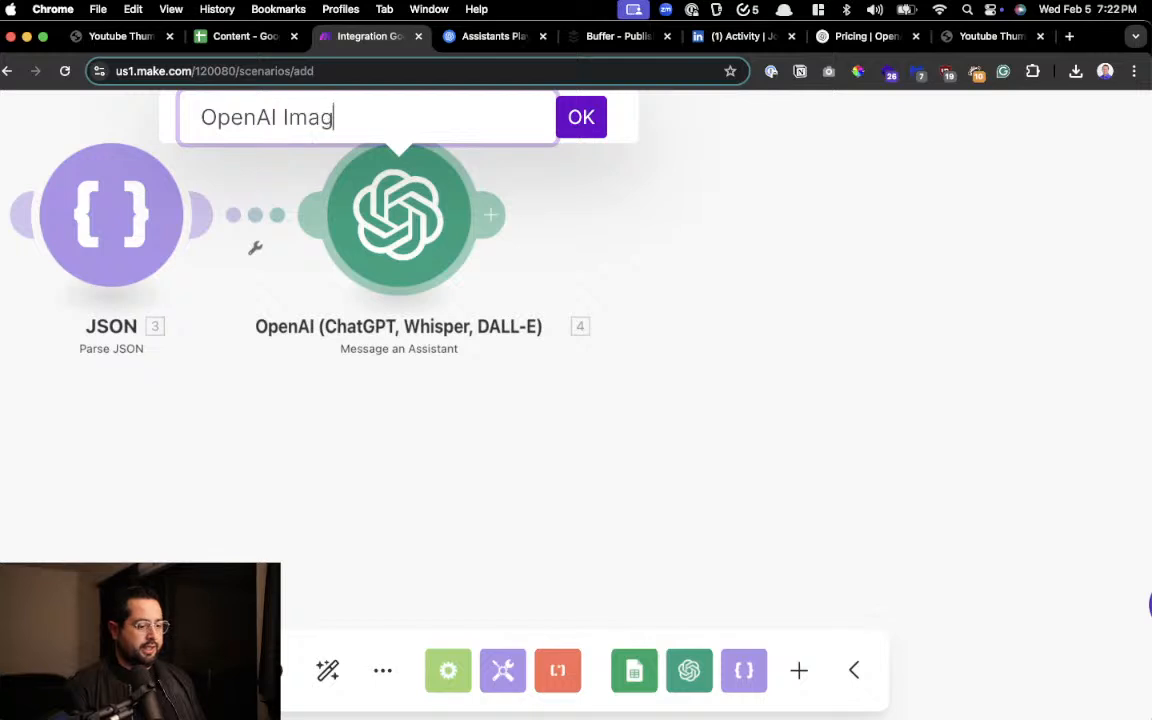
key(BackSpace)
key(BackSpace)
key(BackSpace)
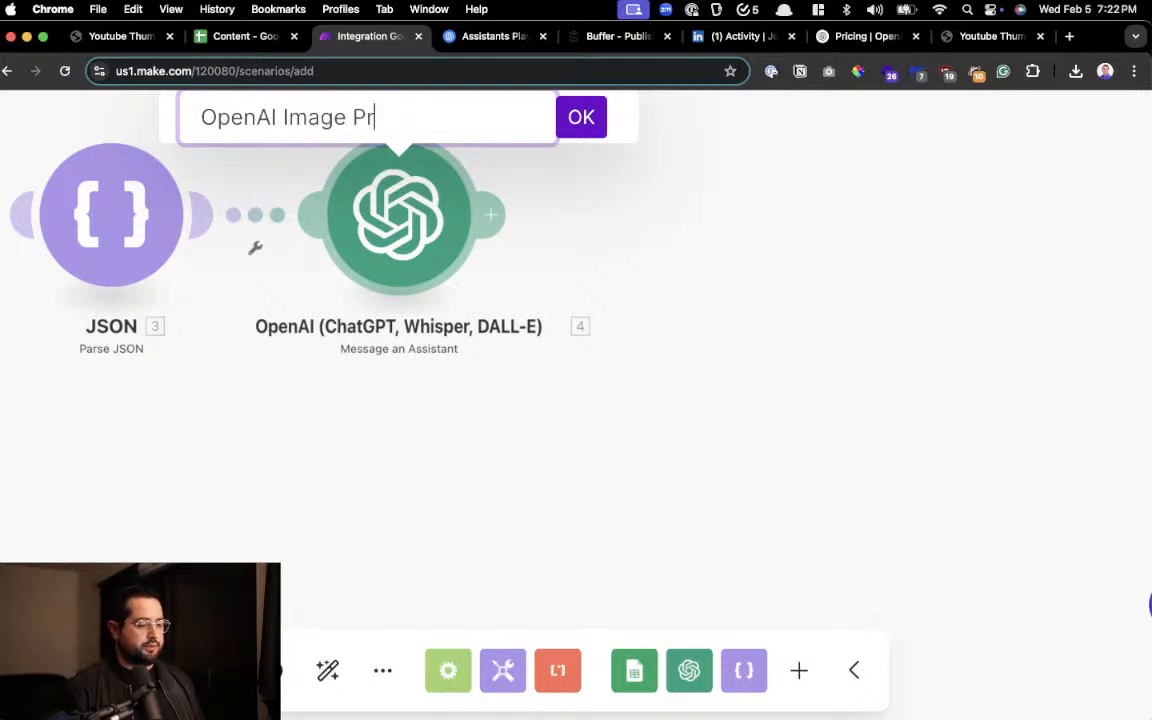
text(ompt Creator)
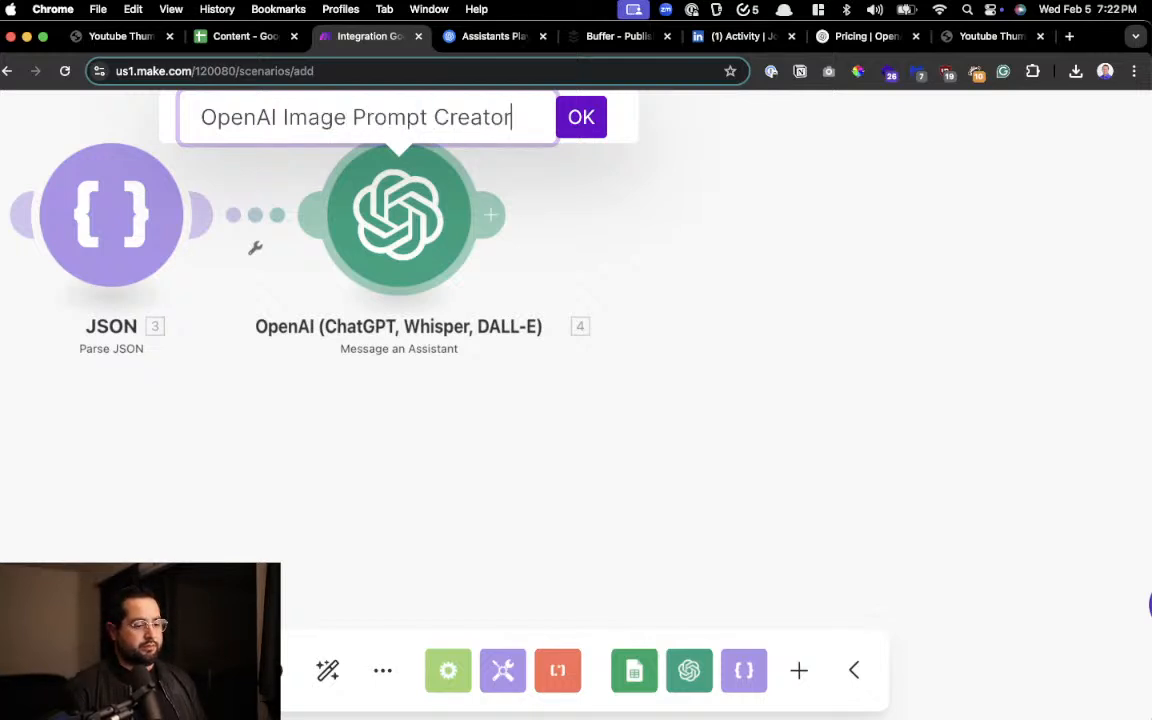
key(Return)
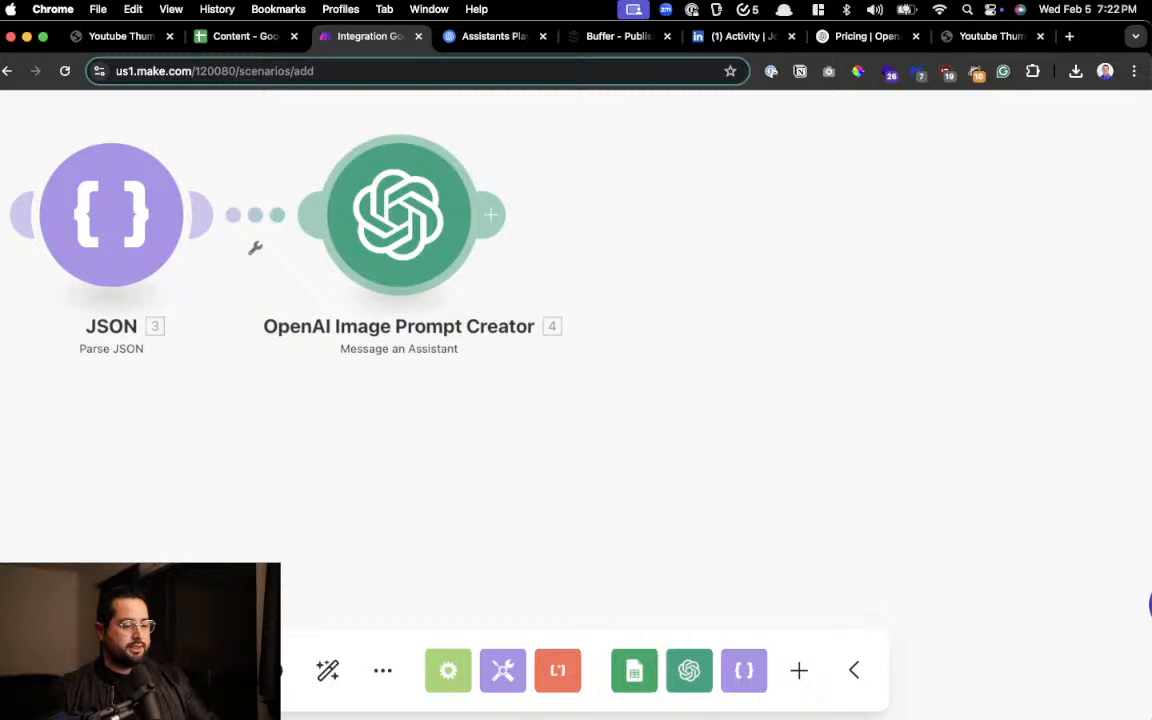
Add an OpenAI Generate an Image module after OpenAI Image Prompt Creator
scroll(328, 189, left, 10)
scroll(212, 335, left, 6)
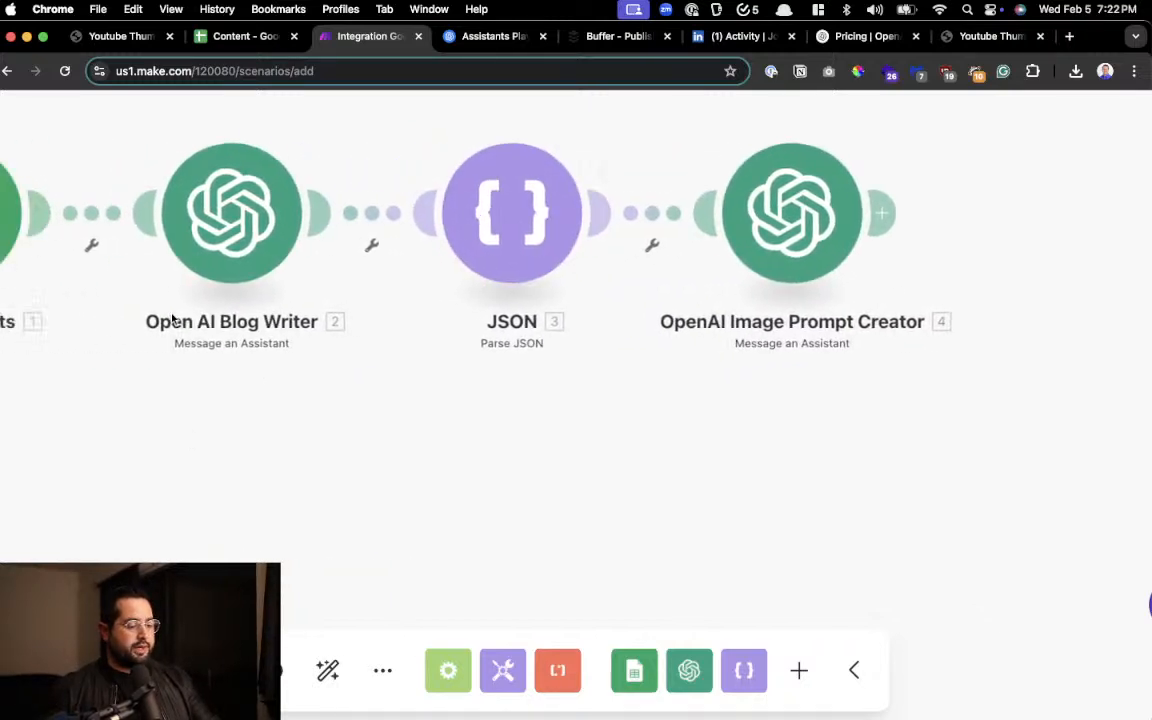
scroll(406, 278, right, 4)
scroll(460, 278, right, 5)
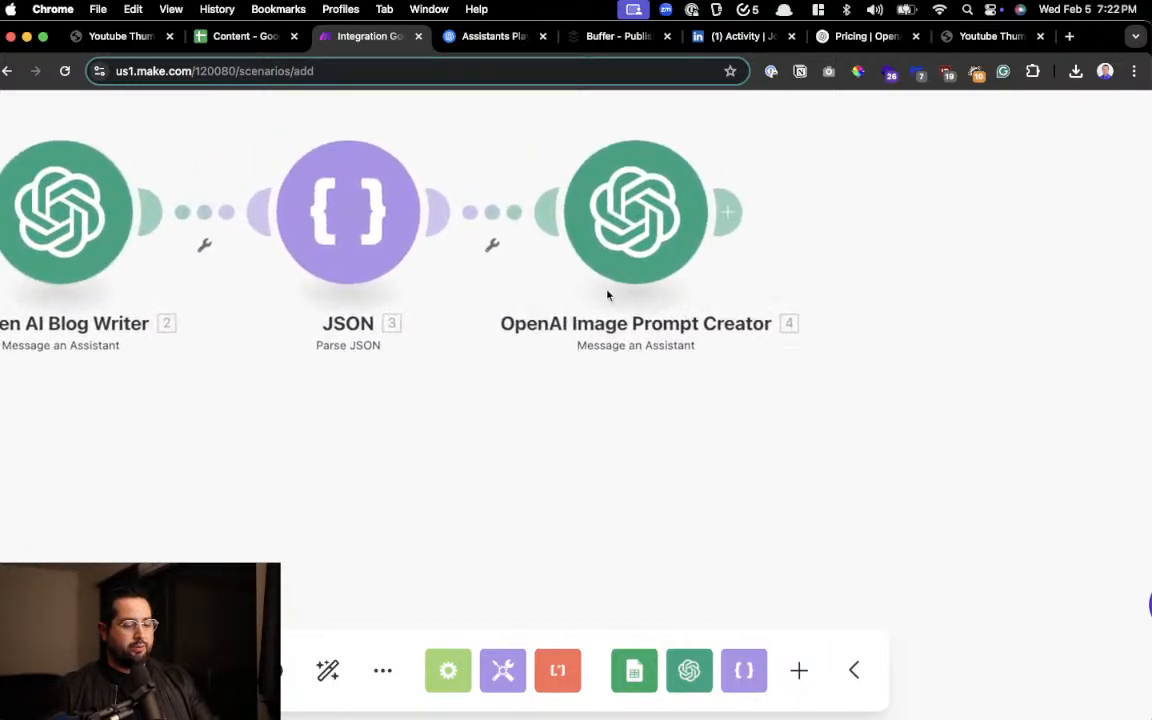
scroll(635, 262, right, 1)
scroll(635, 262, right, 5)
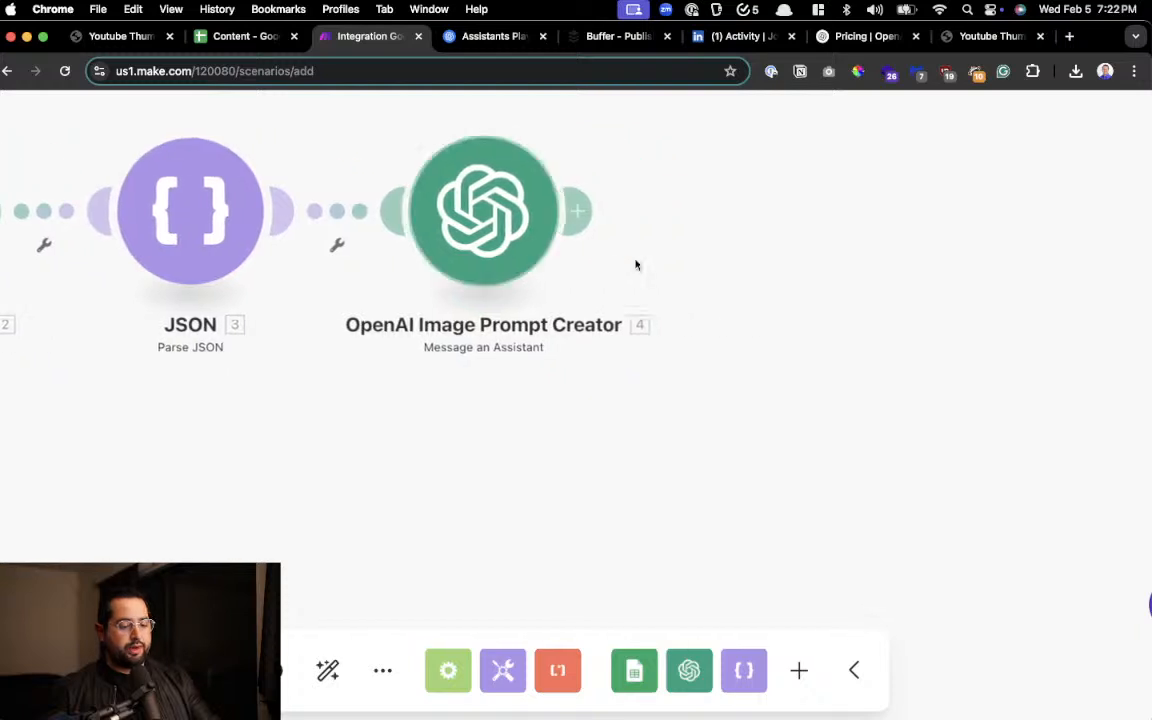
click(446, 204)
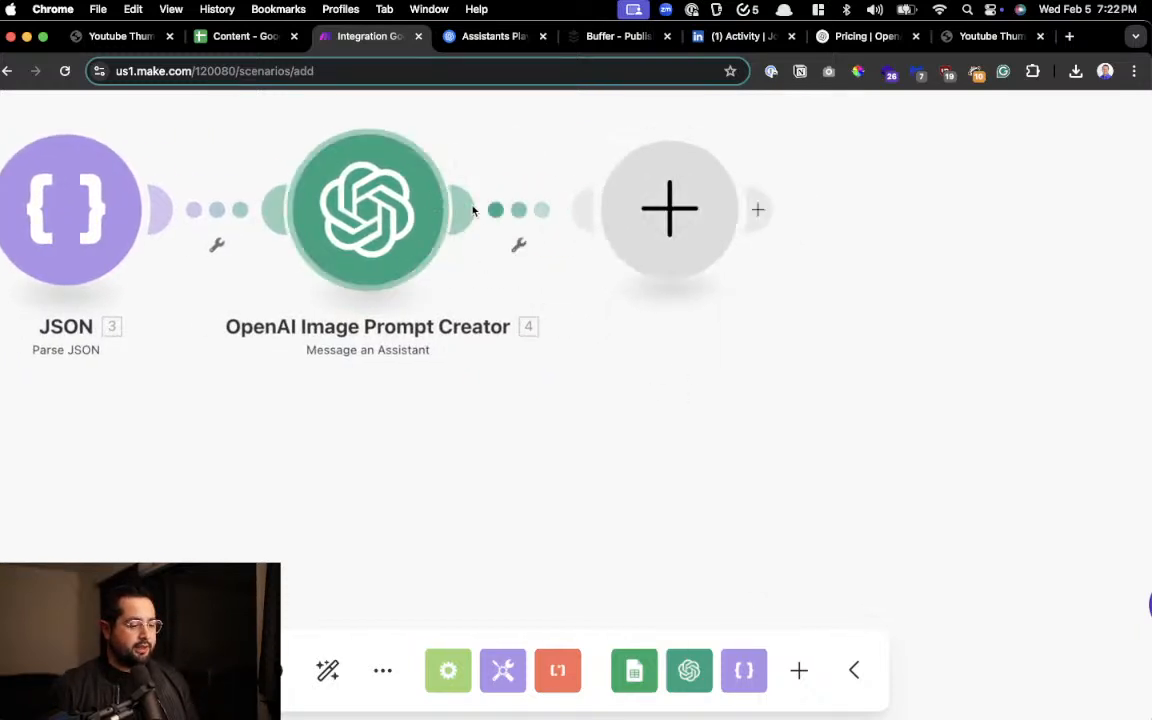
scroll(771, 303, up, 3)
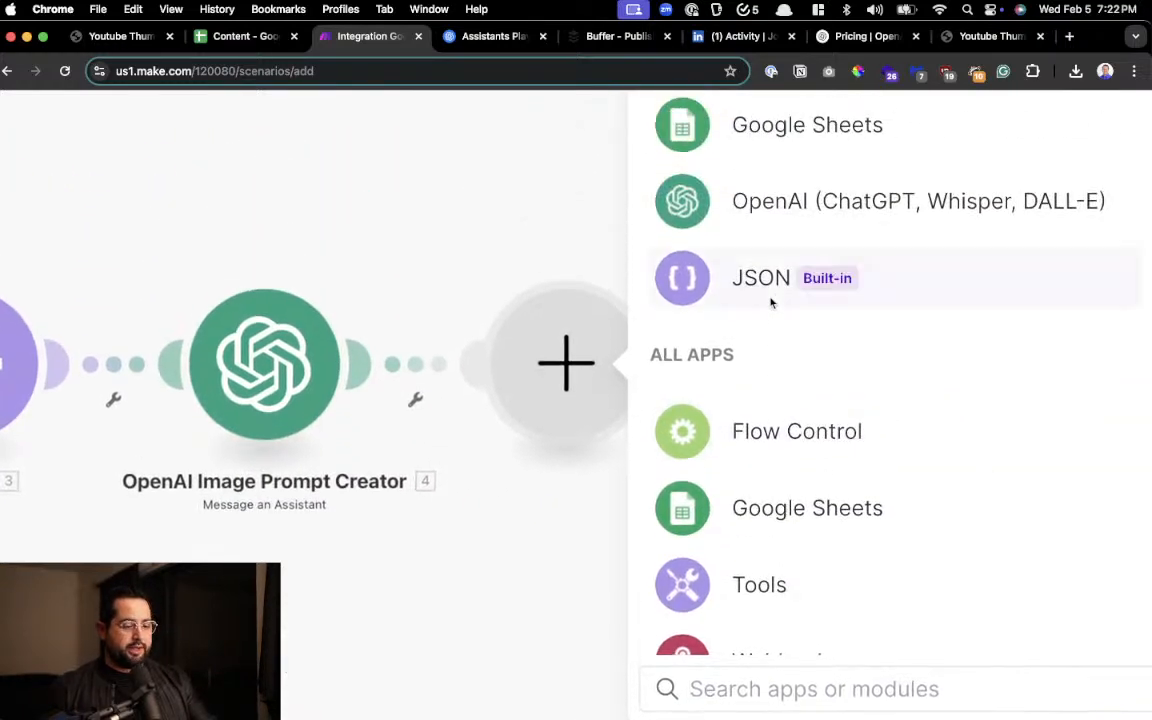
click(823, 200)
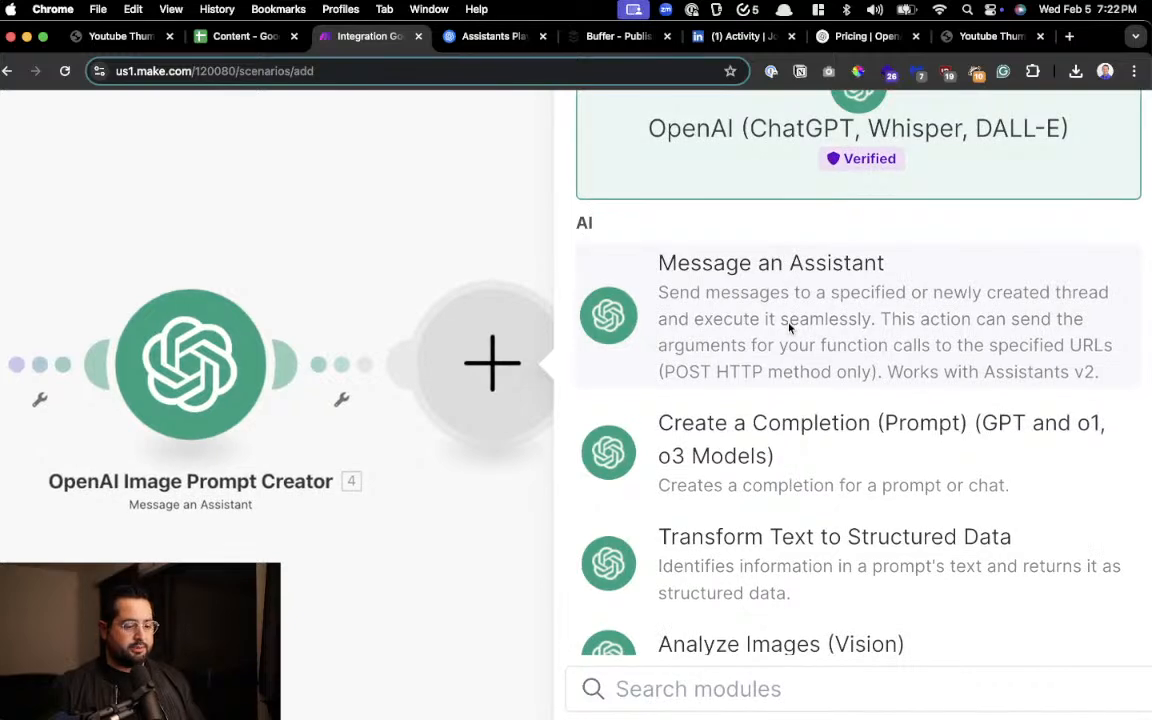
scroll(788, 323, down, 1)
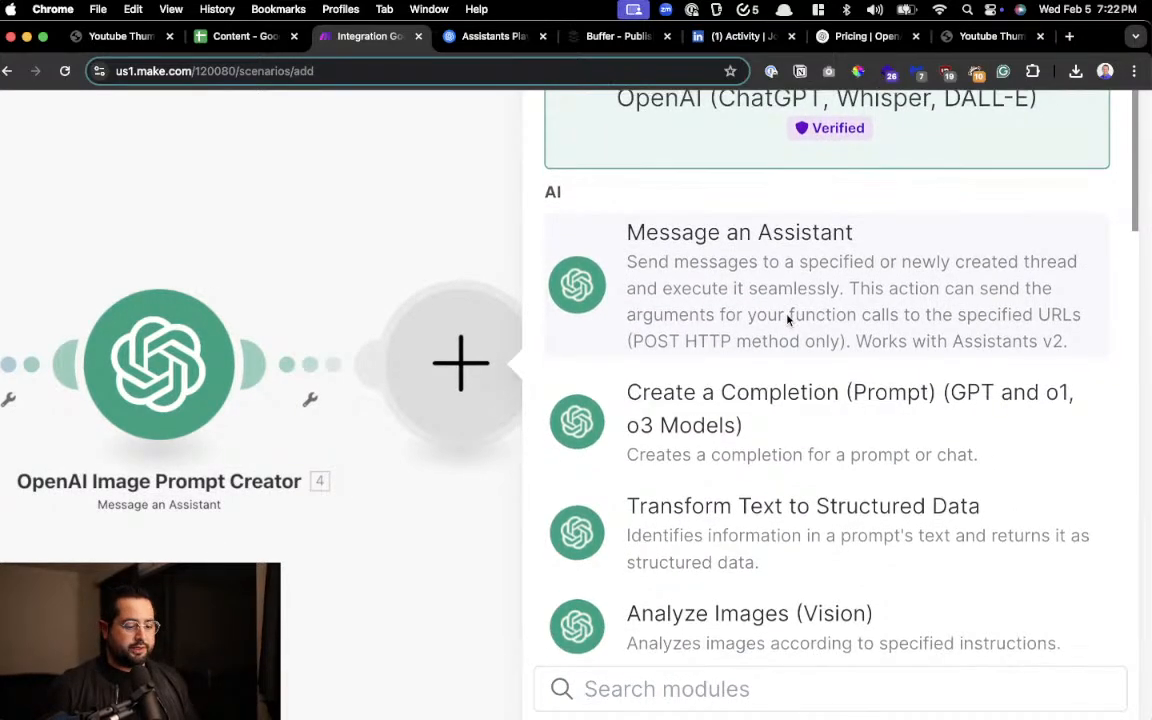
scroll(788, 320, down, 5)
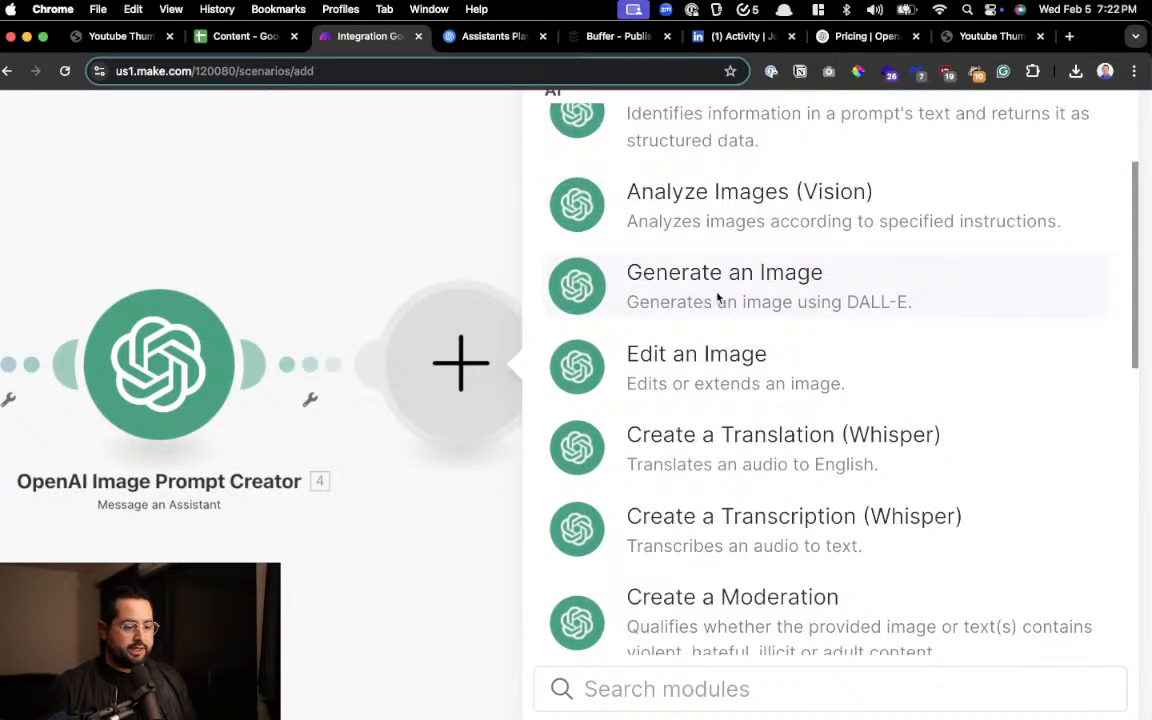
click(810, 296)
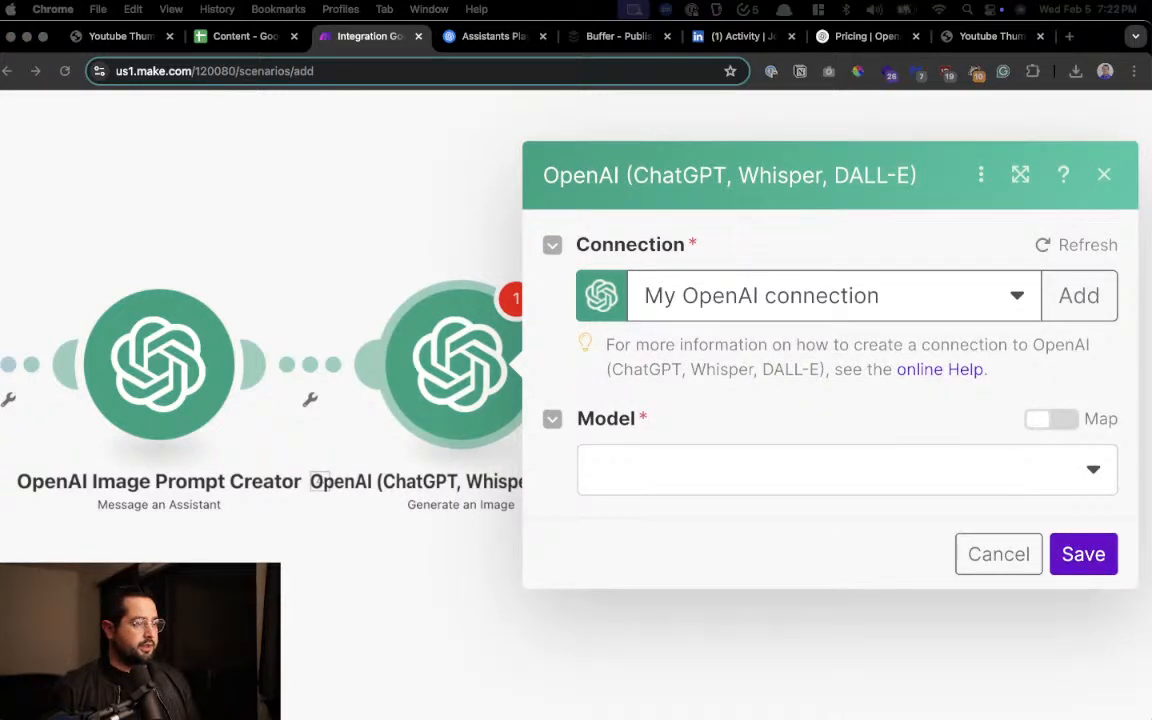
Choose Dall-E 3 as the model of the Generate an Image module and review its prompt, size, quality and style options
scroll(720, 410, down, 2)
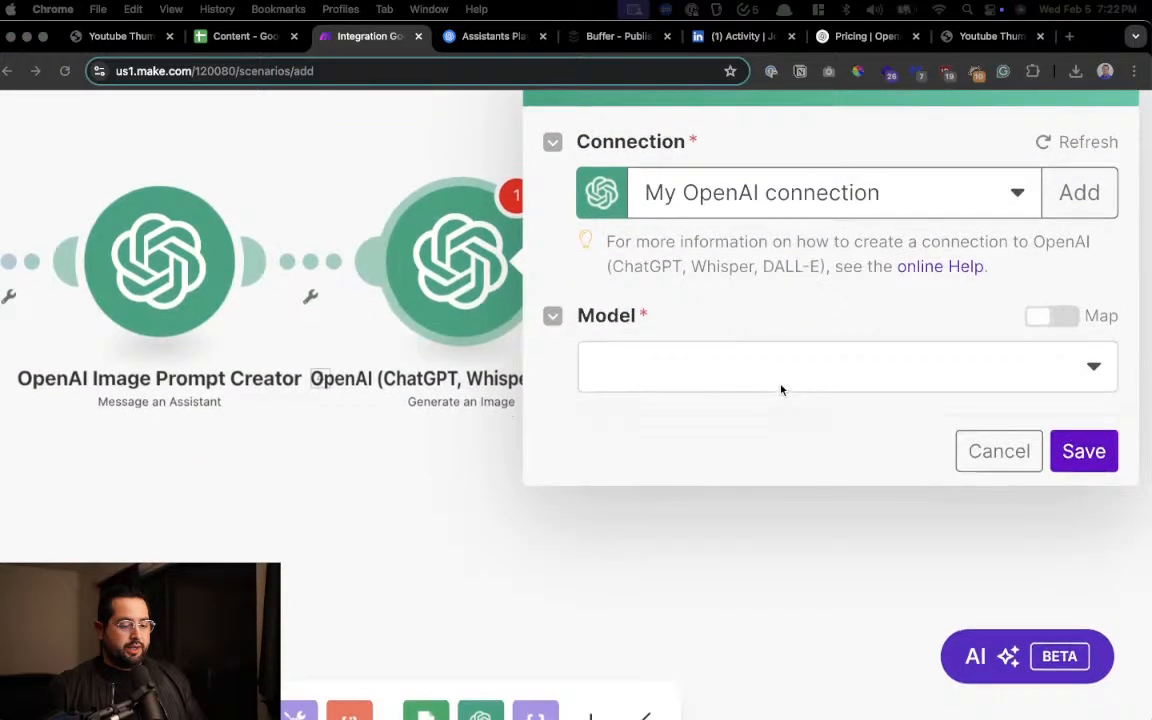
click(839, 362)
click(703, 418)
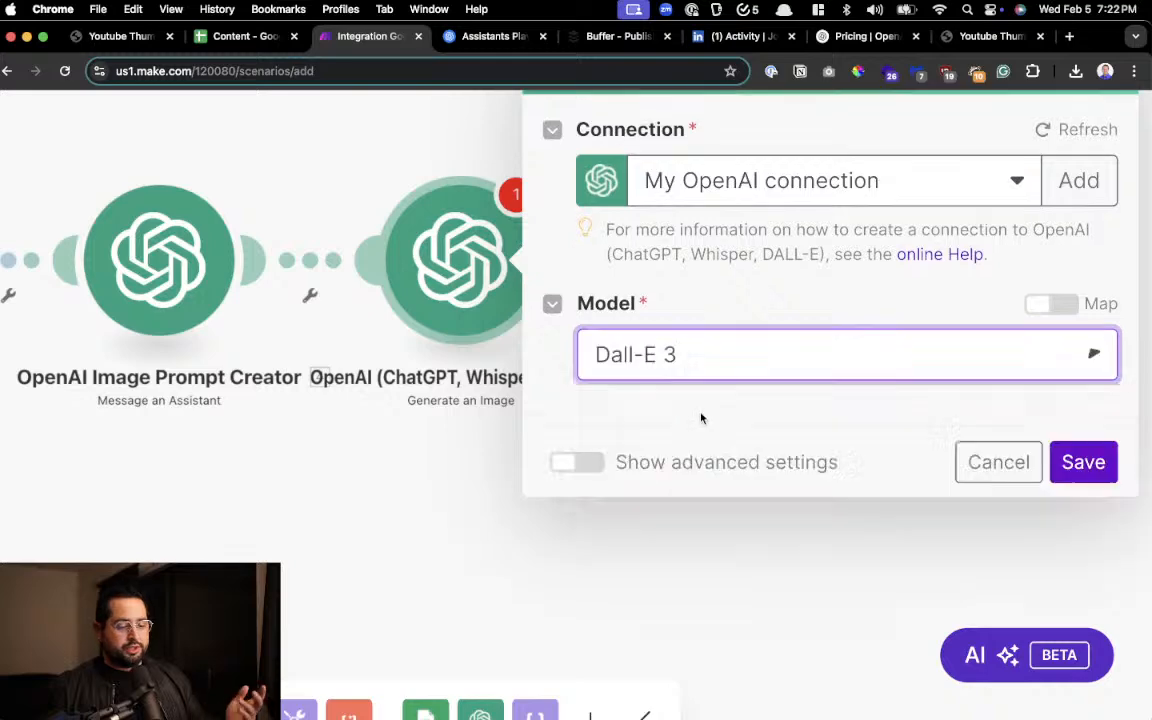
click(587, 545)
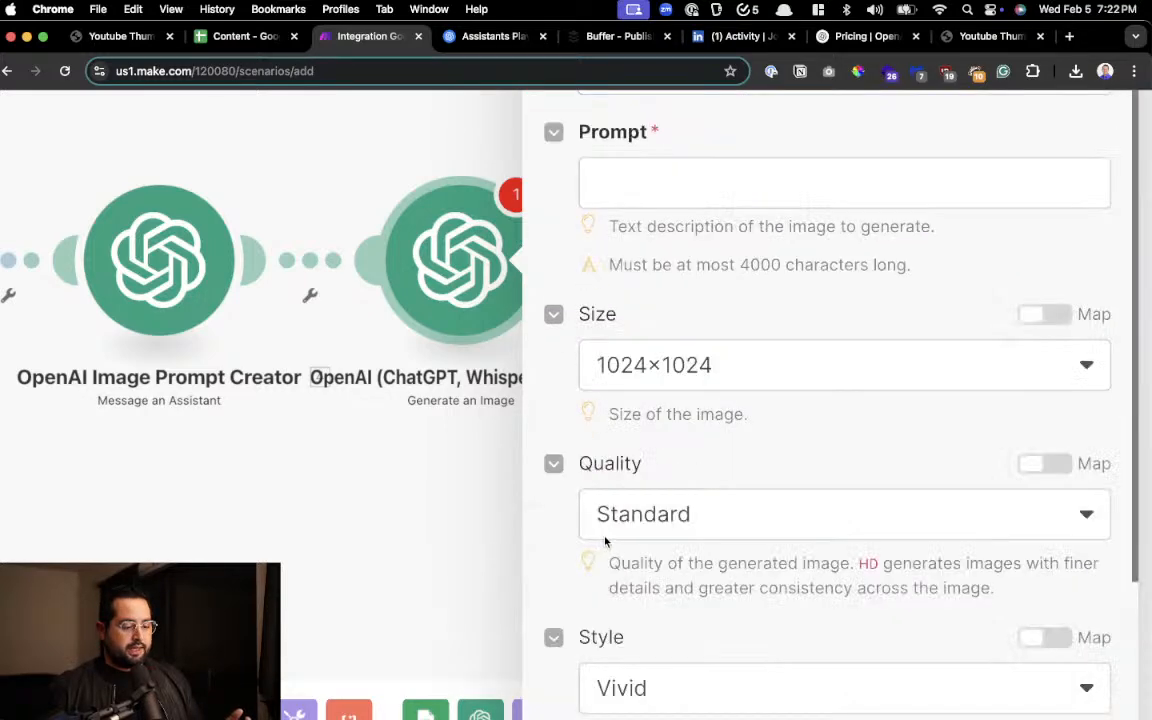
scroll(838, 342, up, 5)
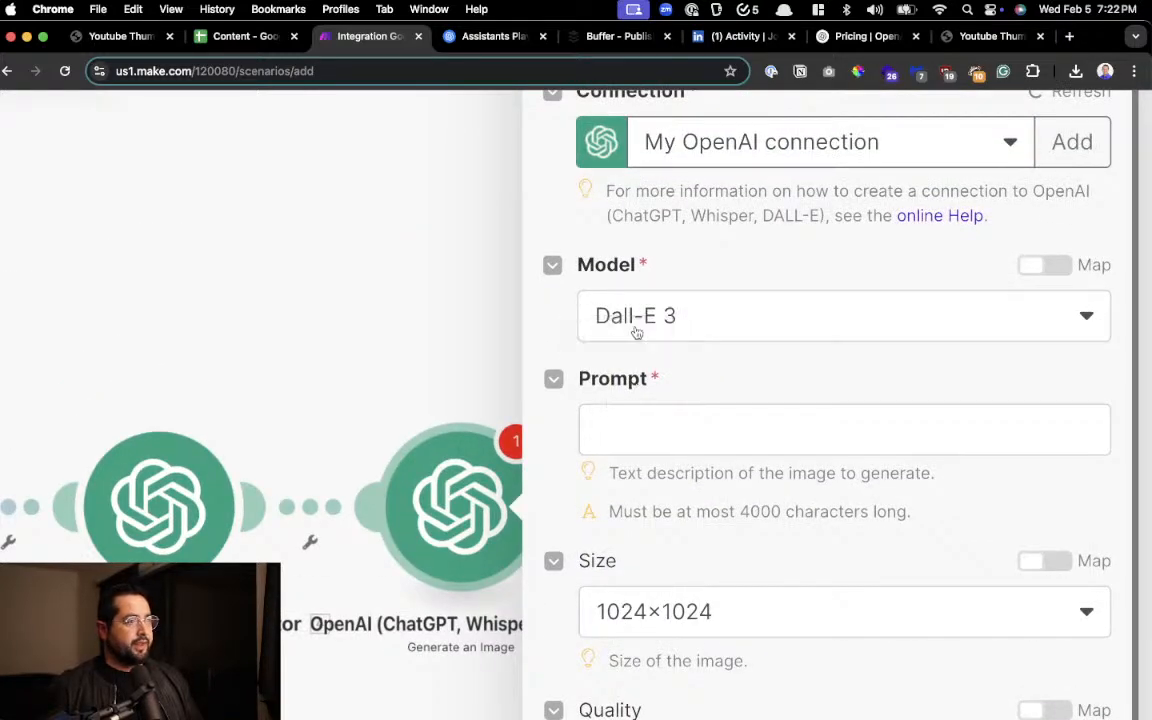
Map the Result of OpenAI Image Prompt Creator into the Prompt of the Generate an Image module
click(628, 420)
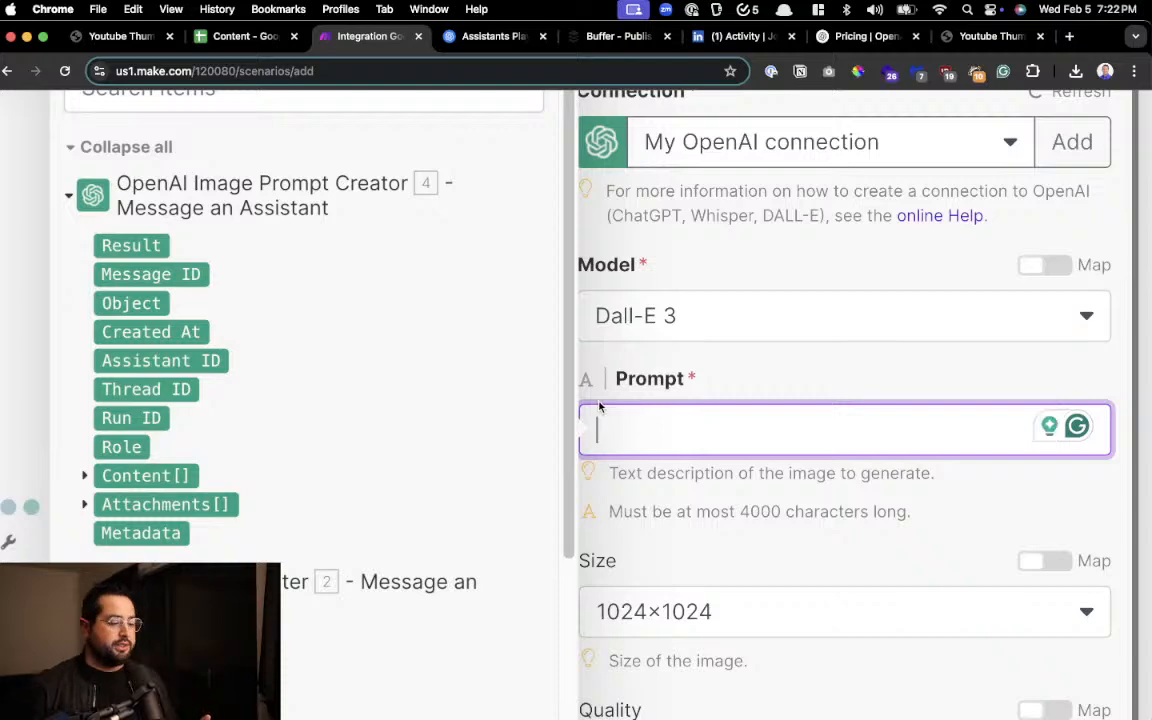
scroll(488, 302, left, 1)
scroll(489, 303, left, 1)
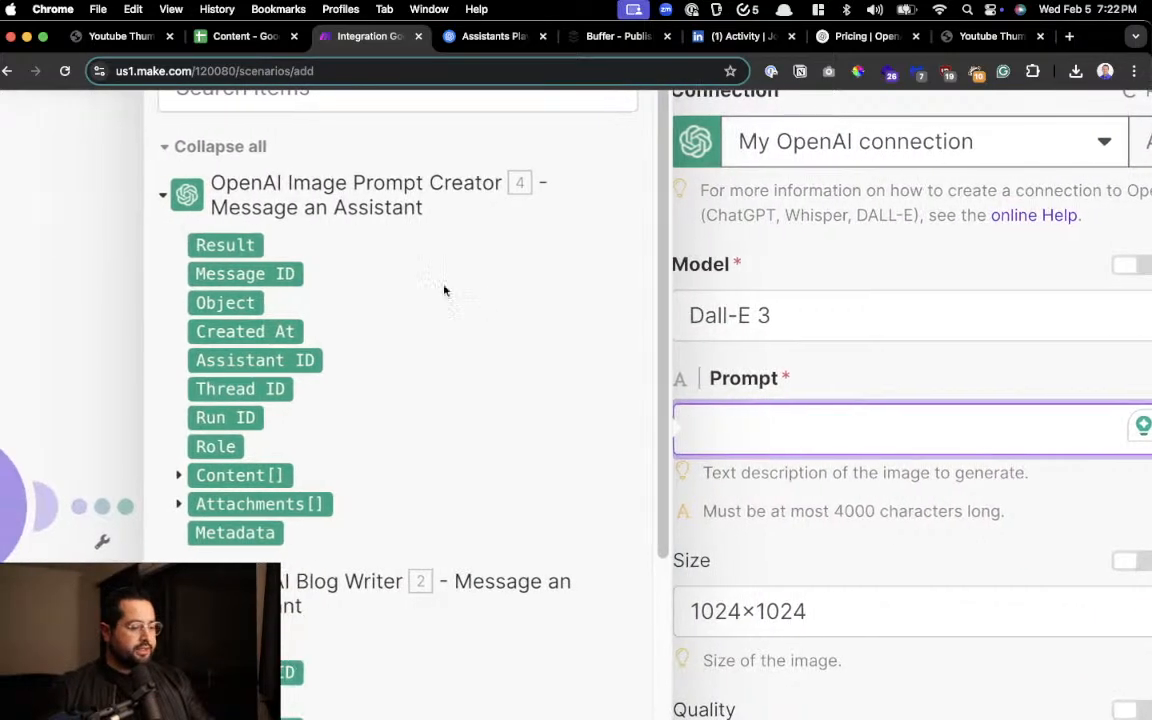
scroll(316, 229, down, 5)
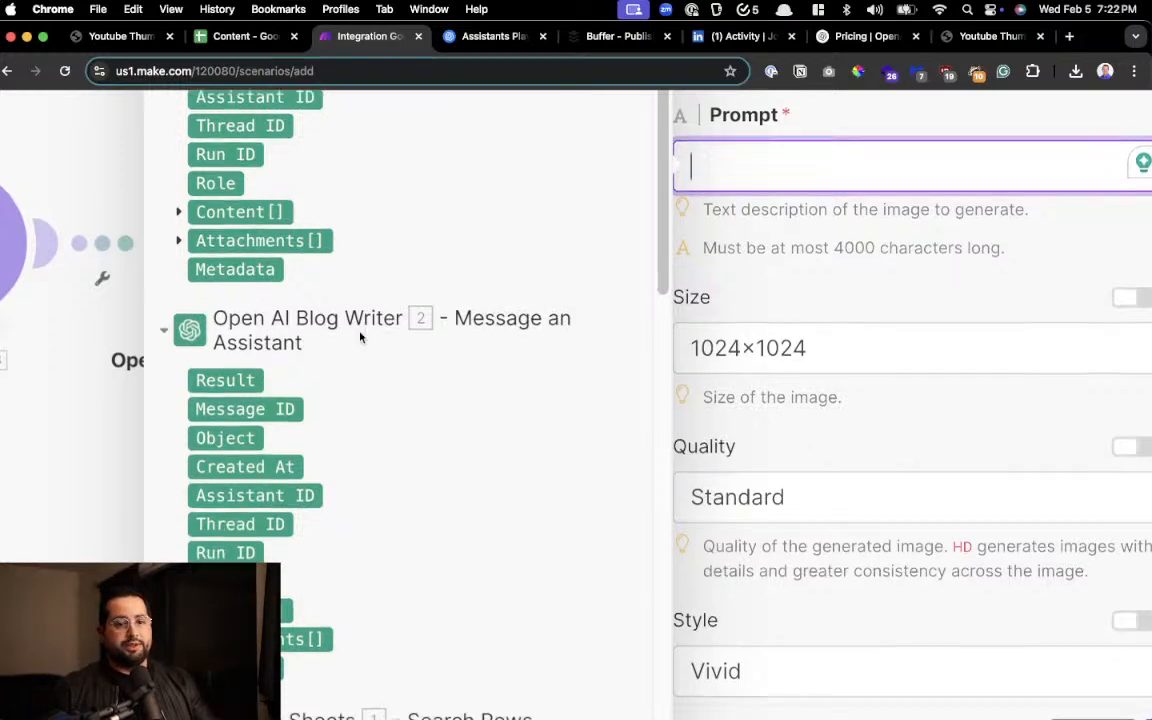
scroll(360, 337, down, 1)
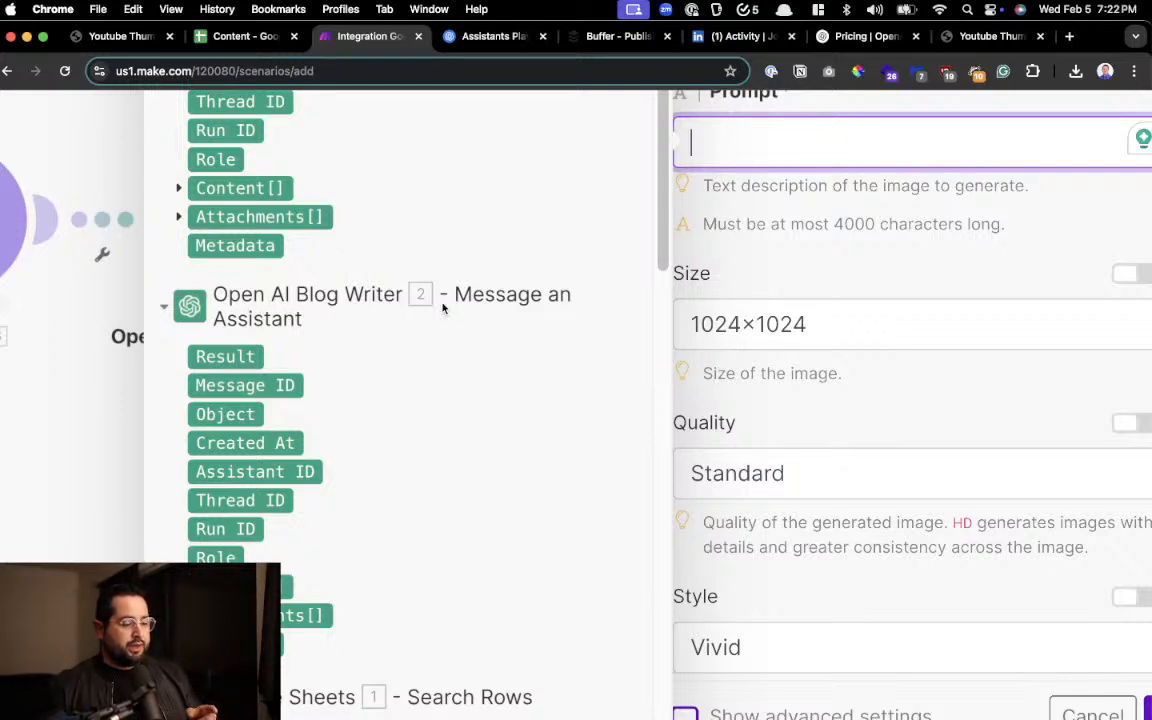
scroll(317, 344, up, 5)
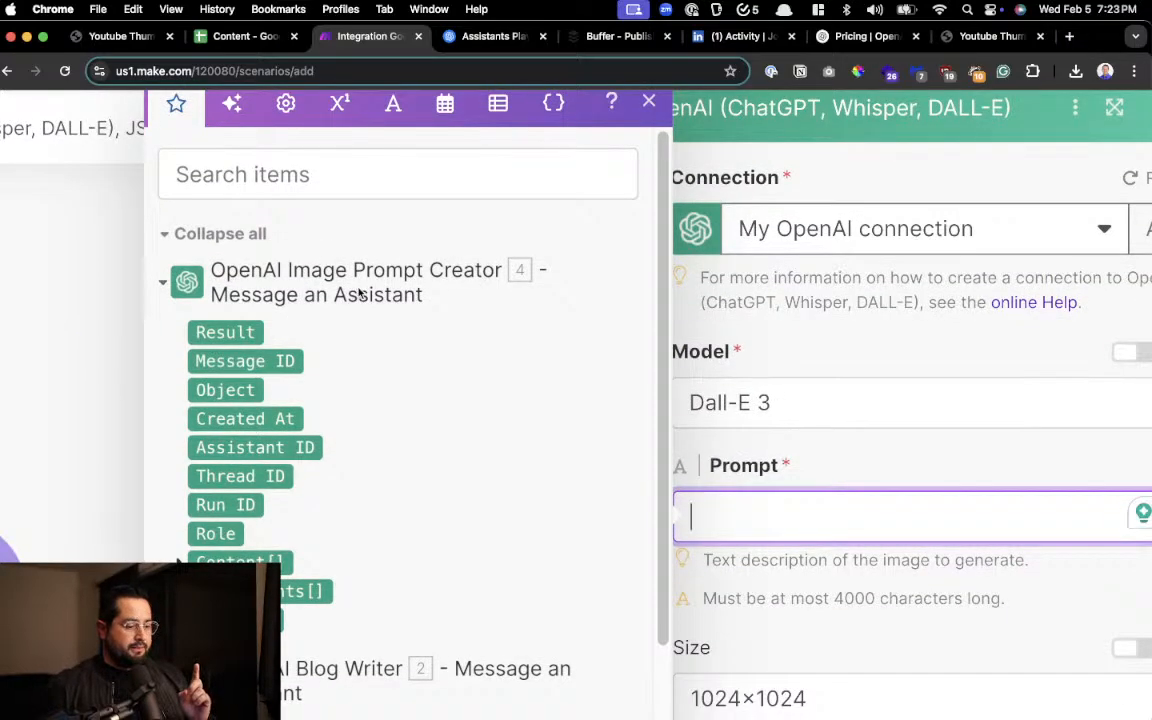
click(227, 331)
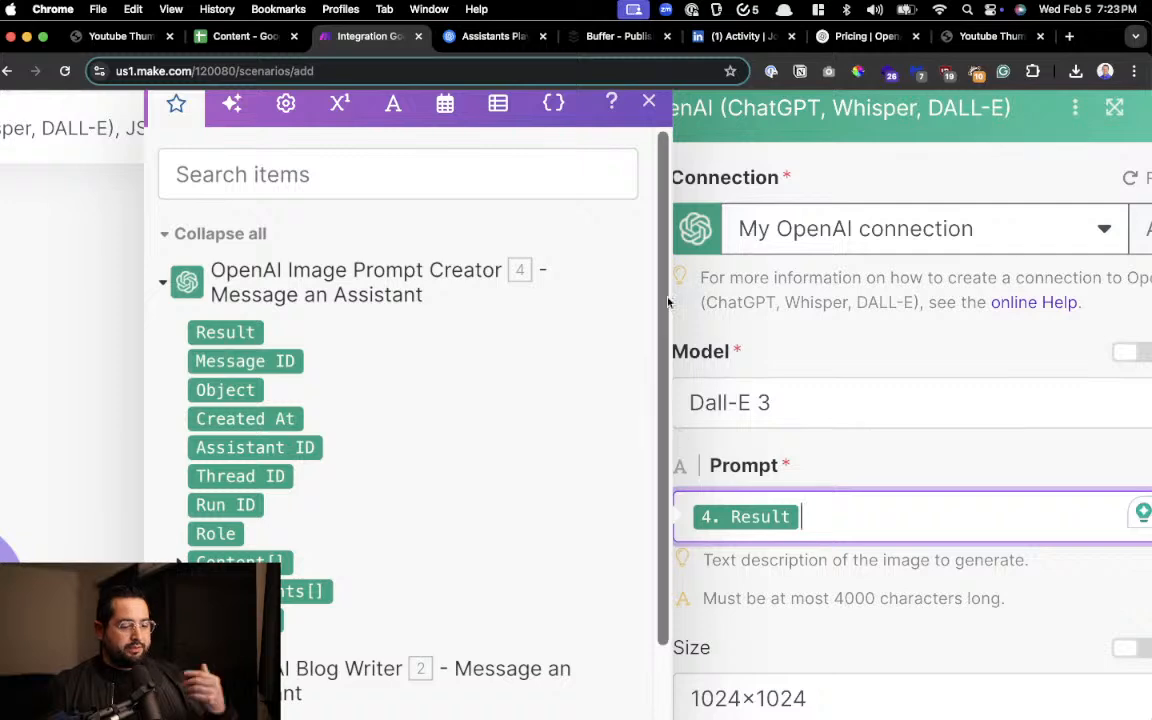
click(836, 470)
Keep size 1024×1024, quality Standard, style Vivid and response format URL for the generated image, and save the module
scroll(865, 498, down, 5)
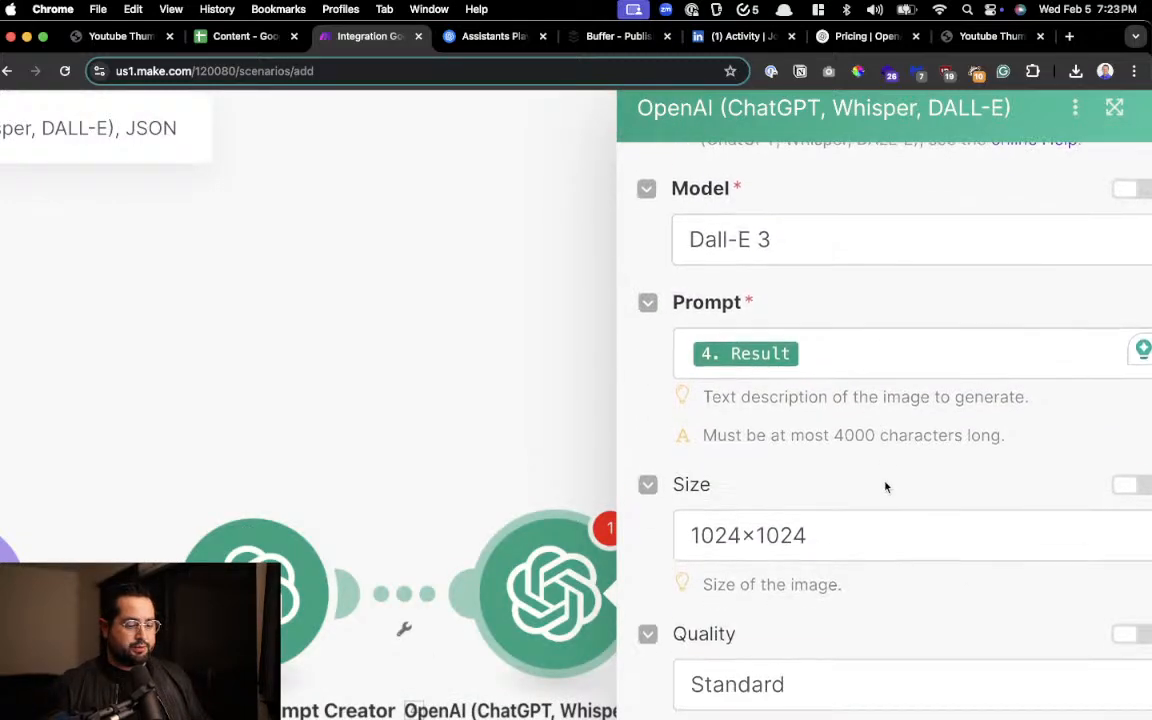
scroll(828, 412, right, 2)
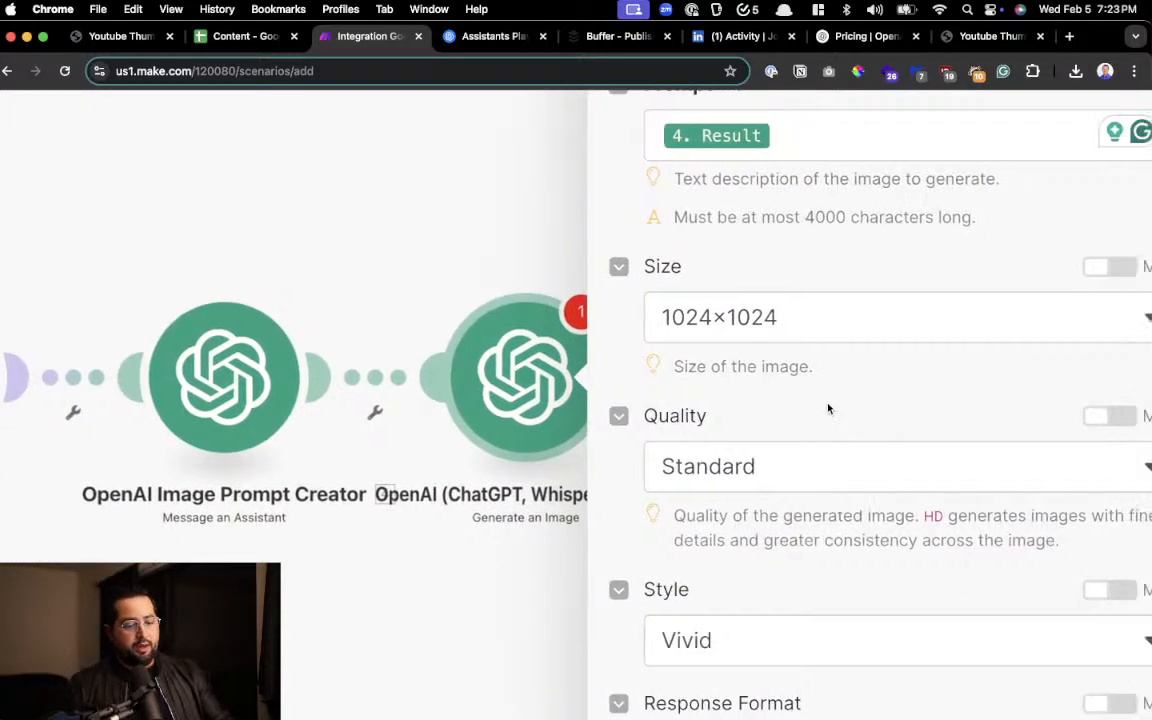
scroll(787, 317, down, 1)
scroll(787, 317, down, 3)
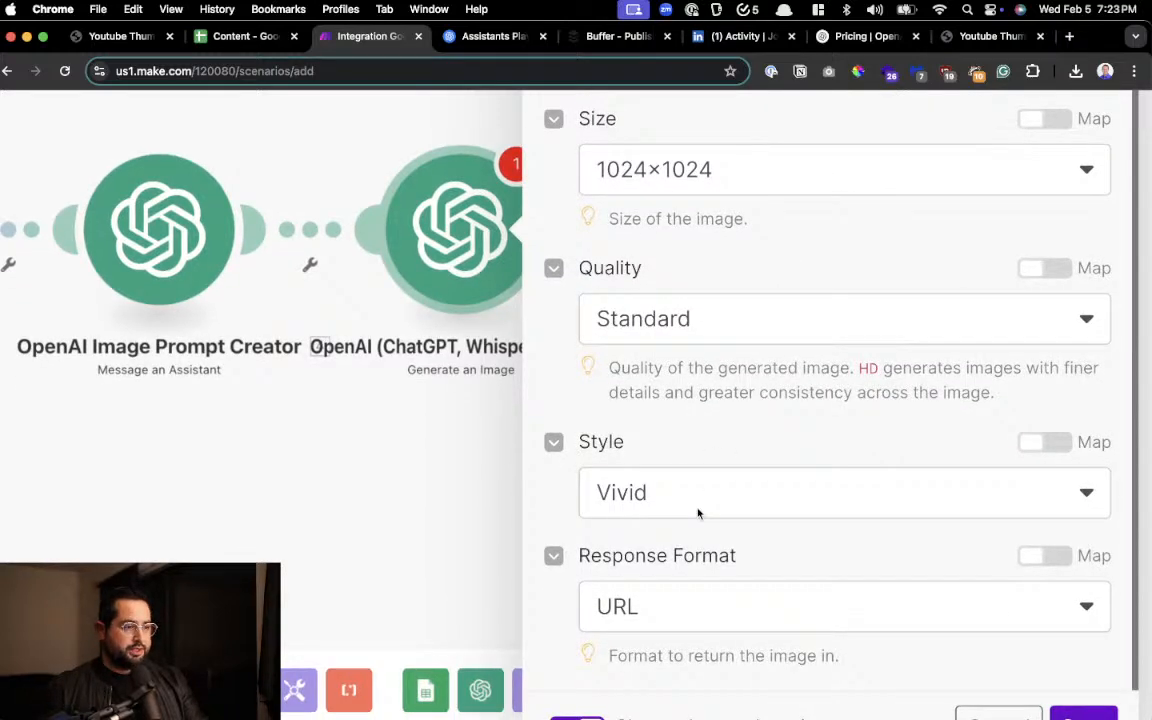
scroll(698, 513, down, 1)
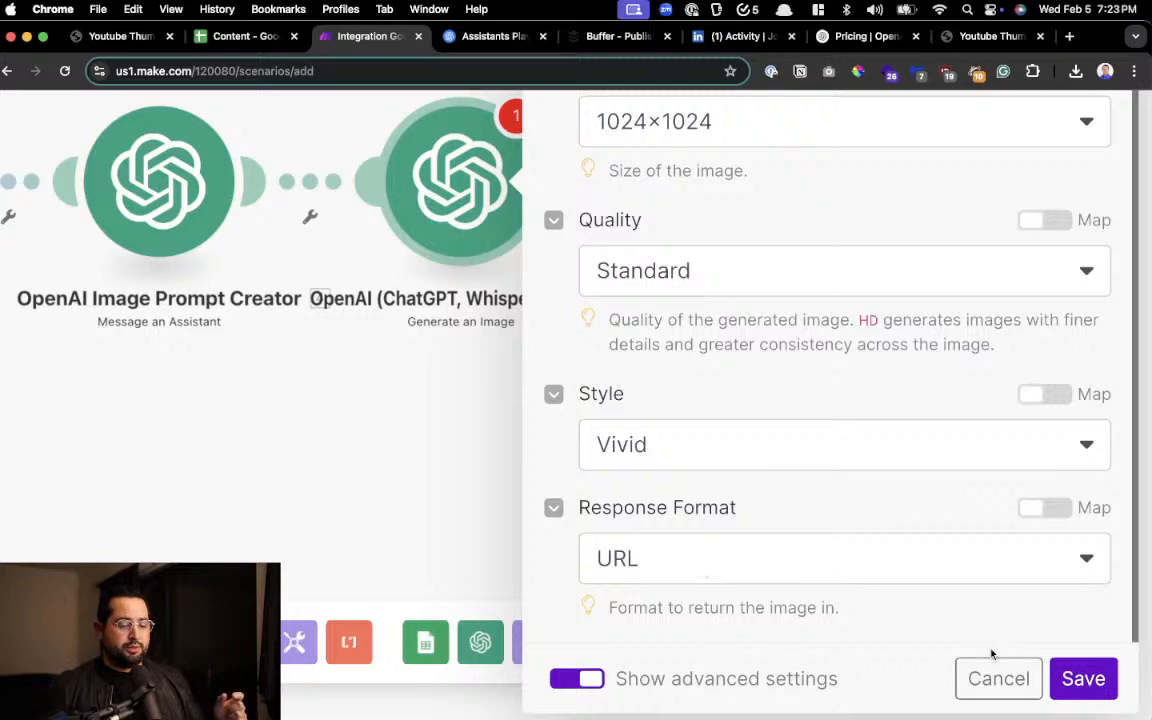
click(990, 675)
Add a Buffer Create a status update module after the Generate an Image module
drag(601, 378, 489, 460)
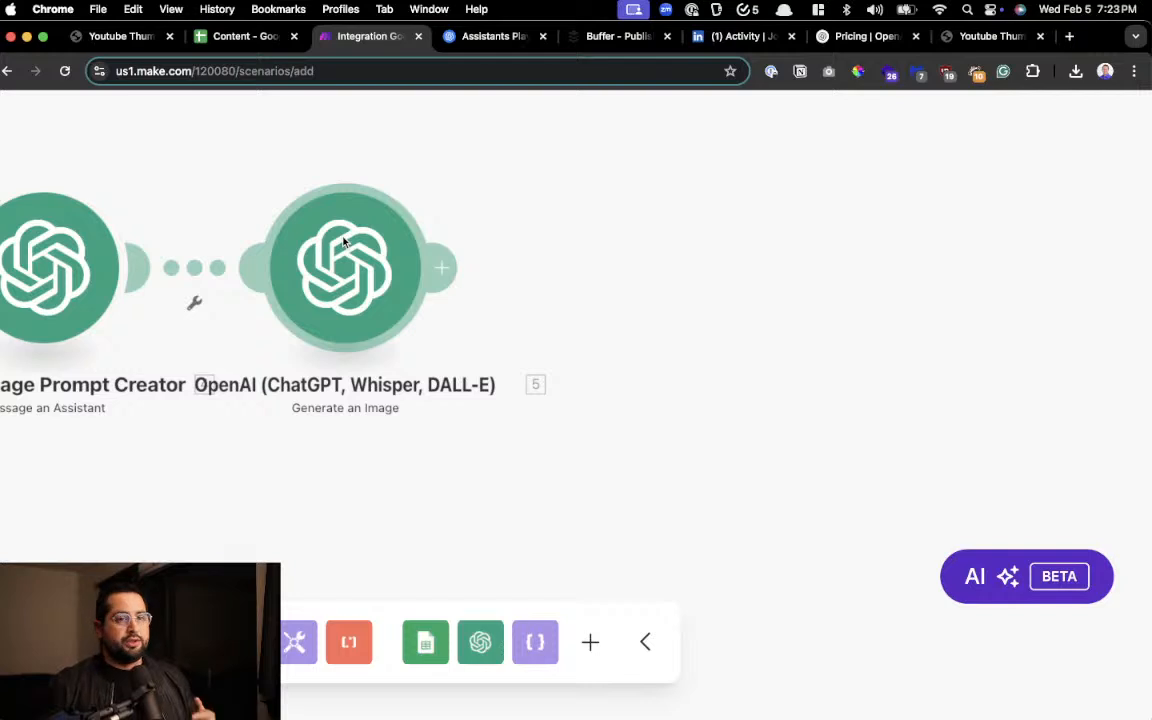
click(442, 267)
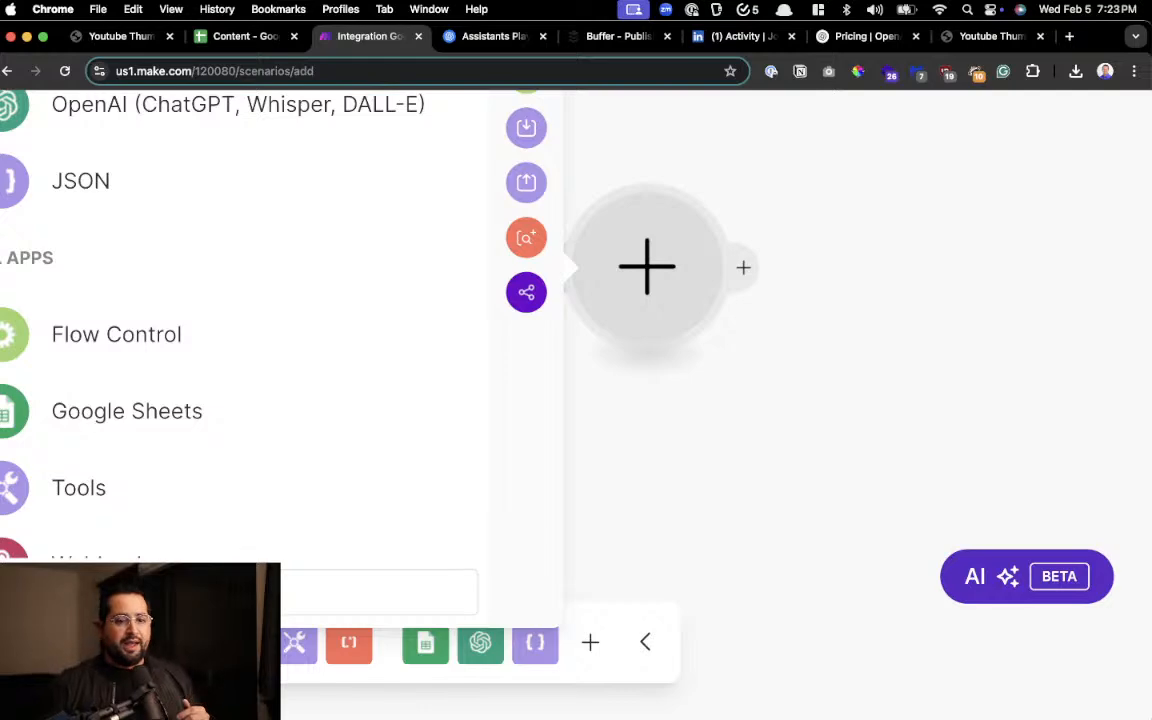
scroll(147, 511, down, 5)
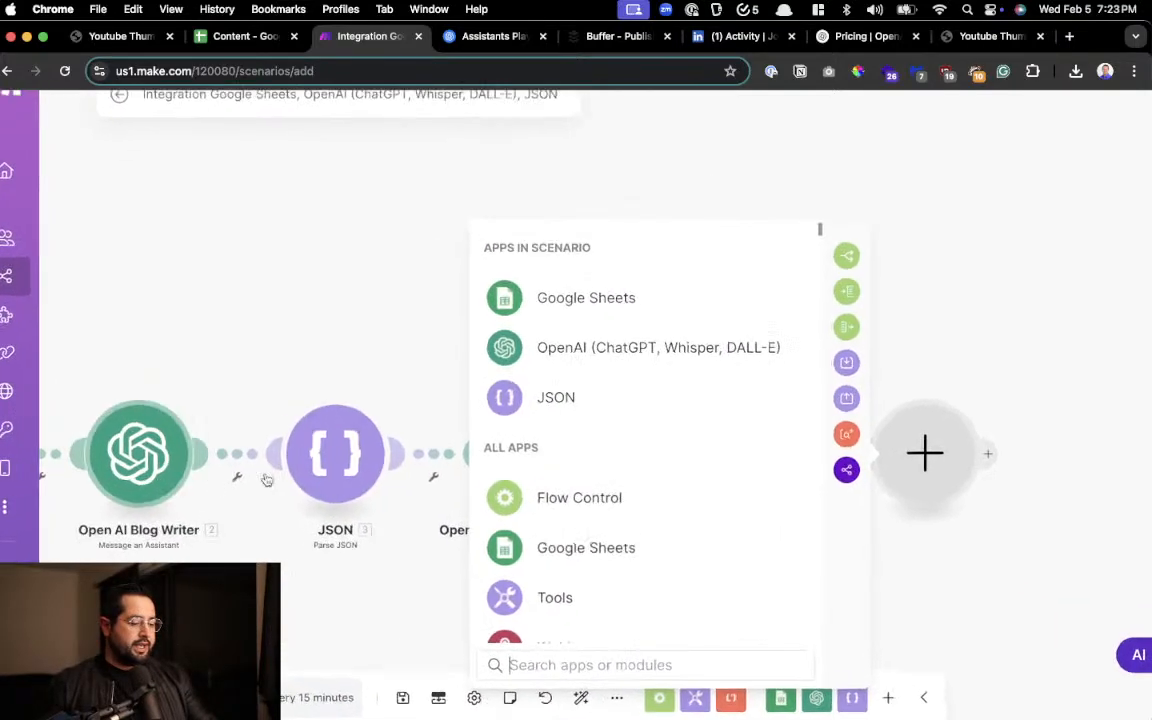
scroll(655, 477, up, 2)
scroll(655, 477, down, 2)
scroll(700, 500, down, 2)
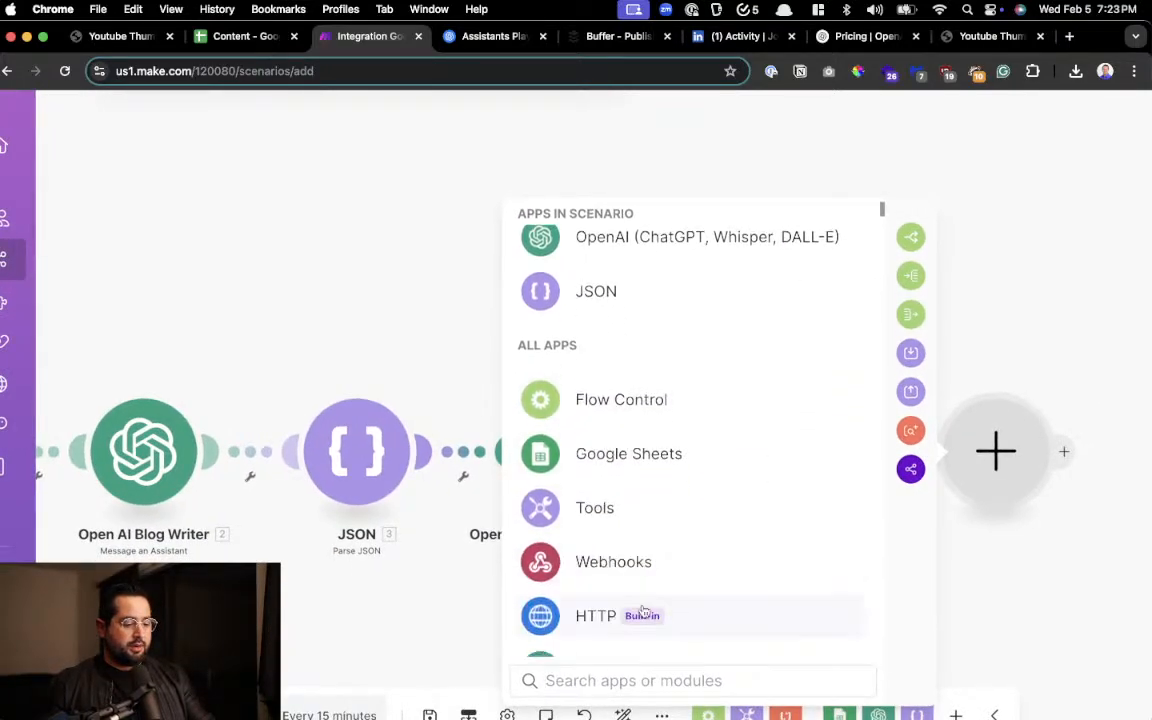
click(600, 692)
text(Vu)
key(BackSpace)
key(BackSpace)
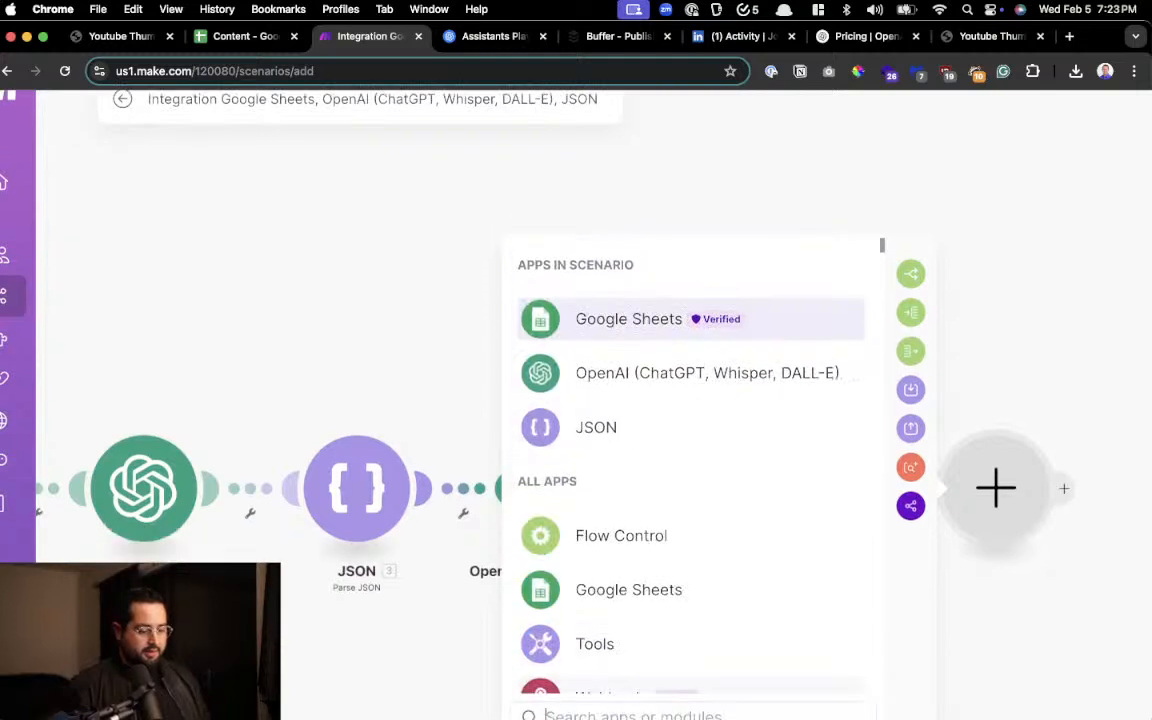
text(Buffer)
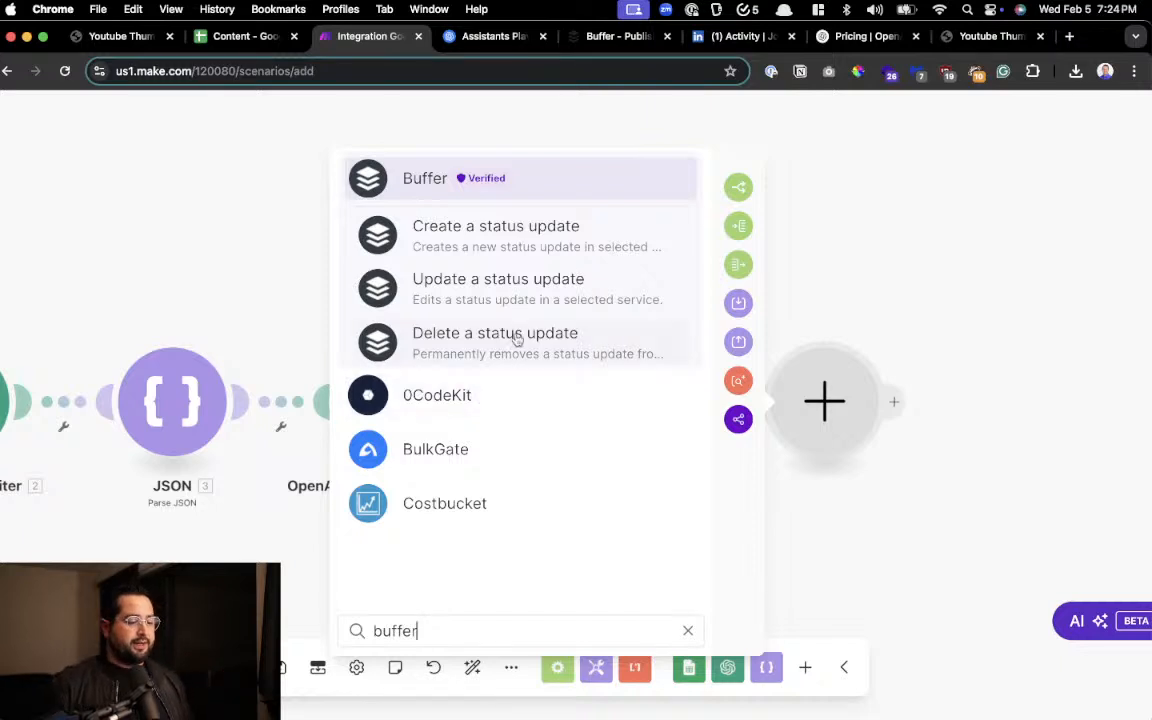
click(504, 186)
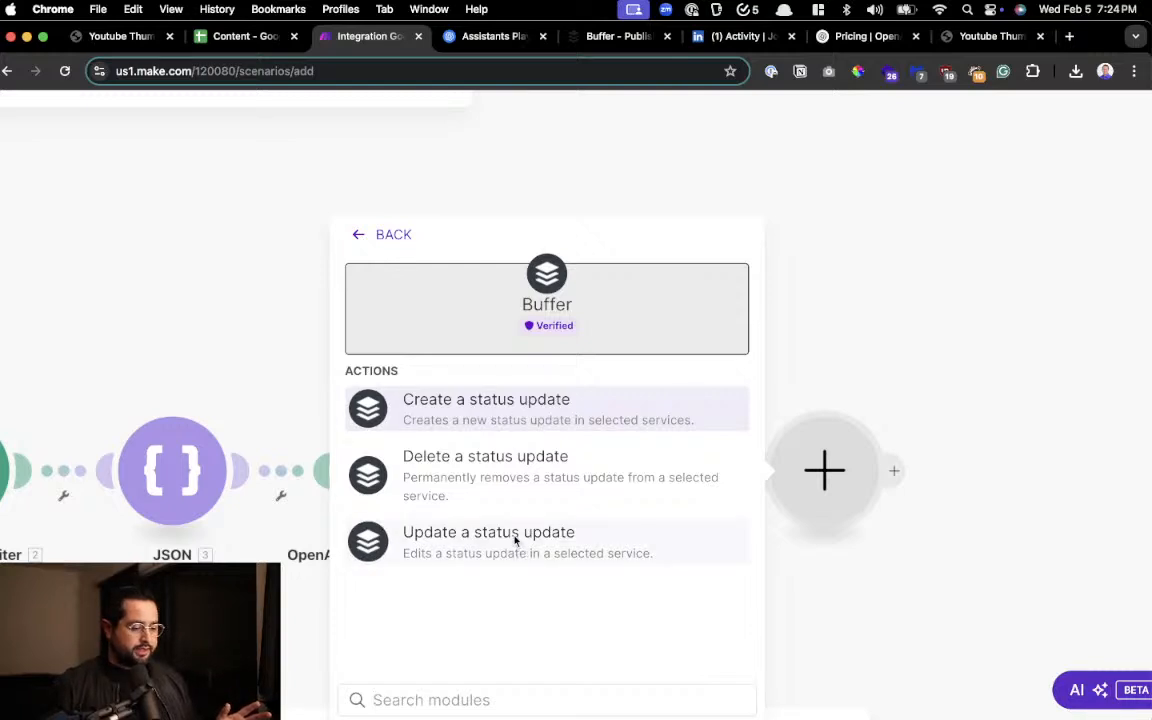
click(523, 425)
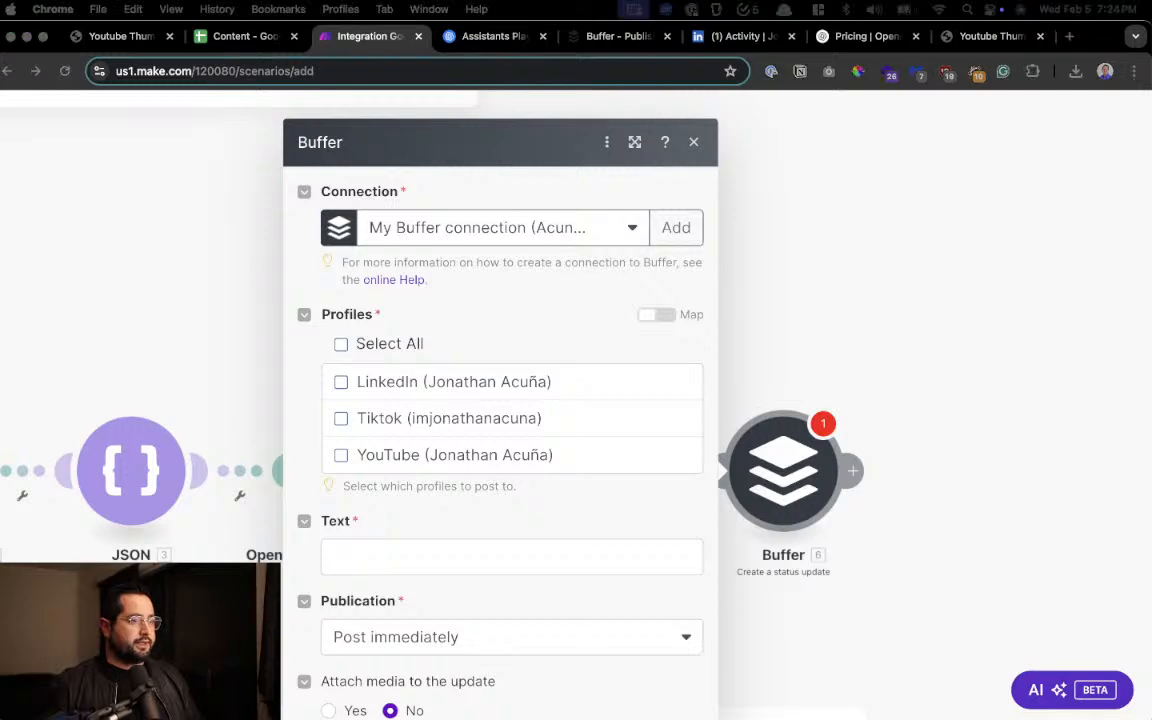
Switch to Buffer and examine which social channels are connected to the account
click(578, 40)
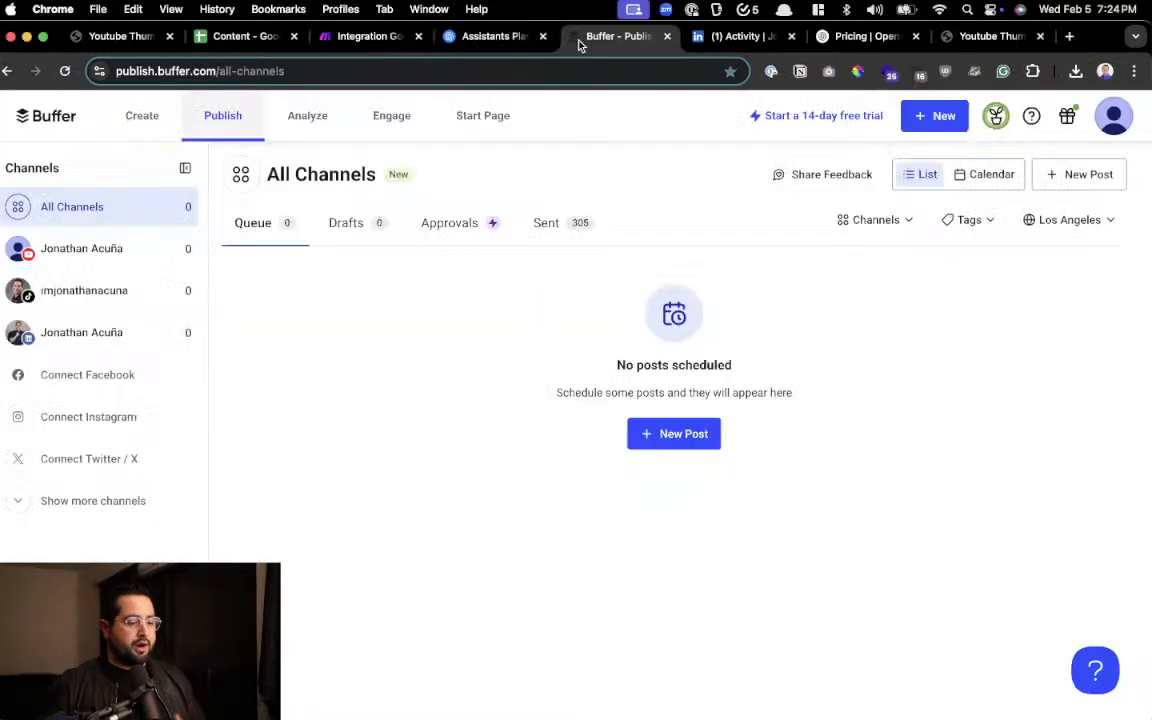
scroll(57, 273, up, 5)
scroll(55, 272, left, 2)
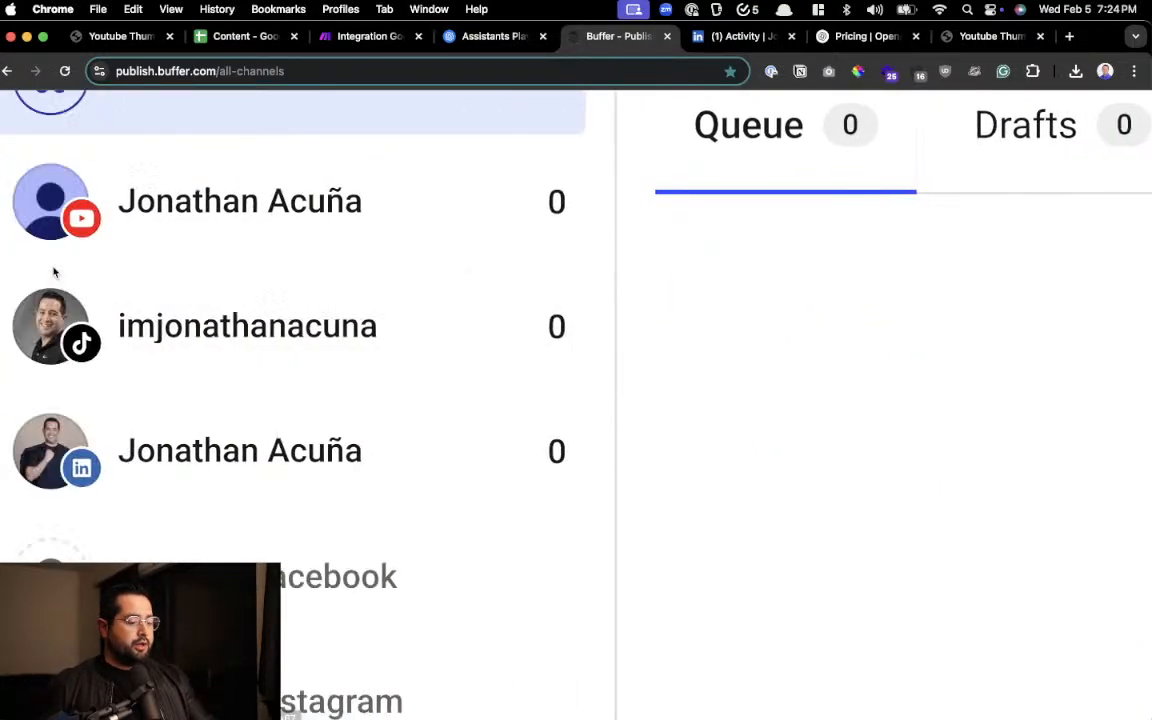
scroll(267, 265, left, 2)
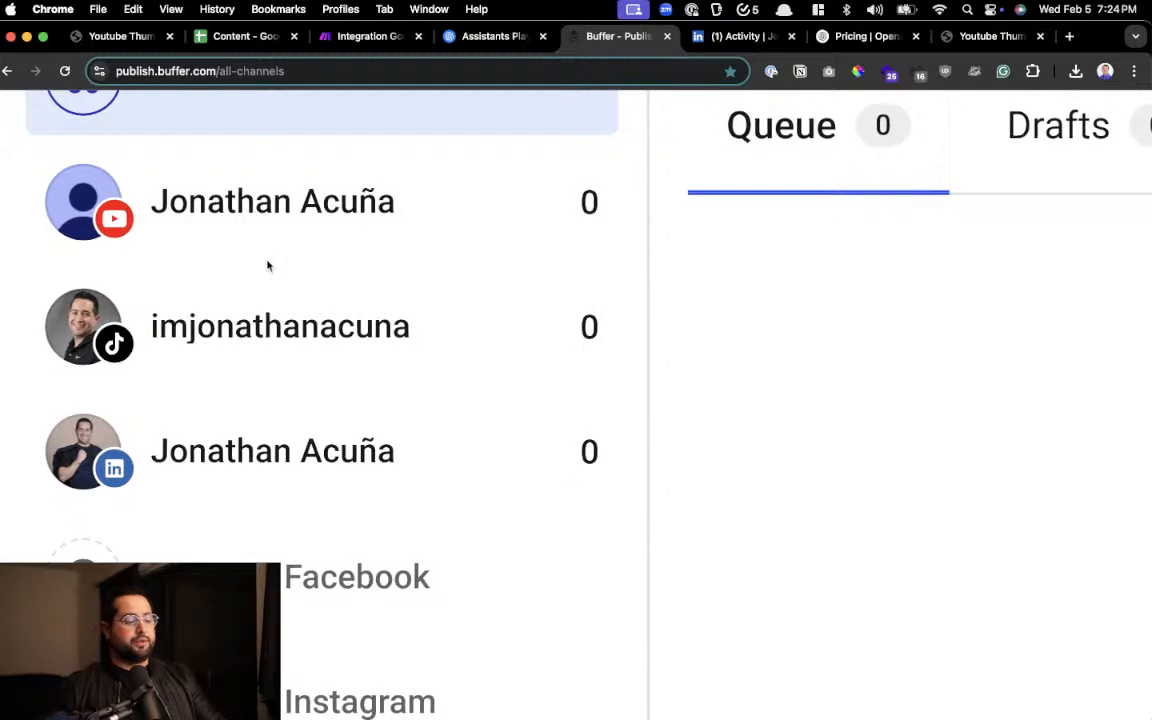
right_click(273, 265)
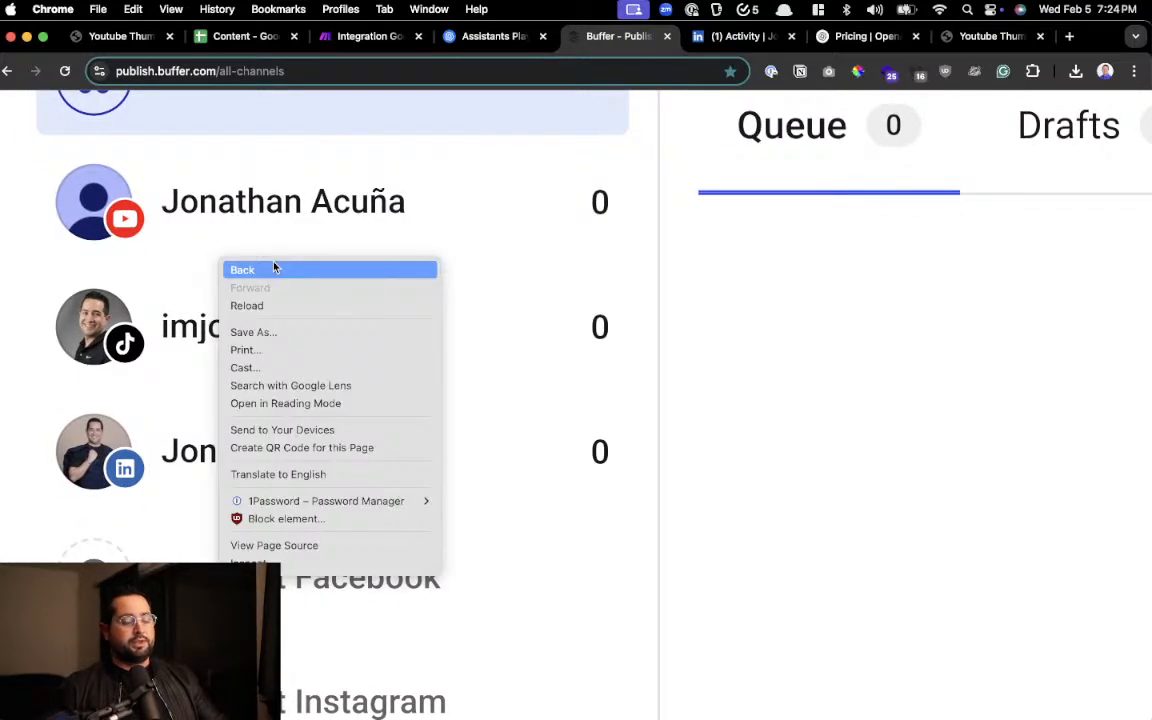
click(823, 296)
scroll(200, 290, left, 1)
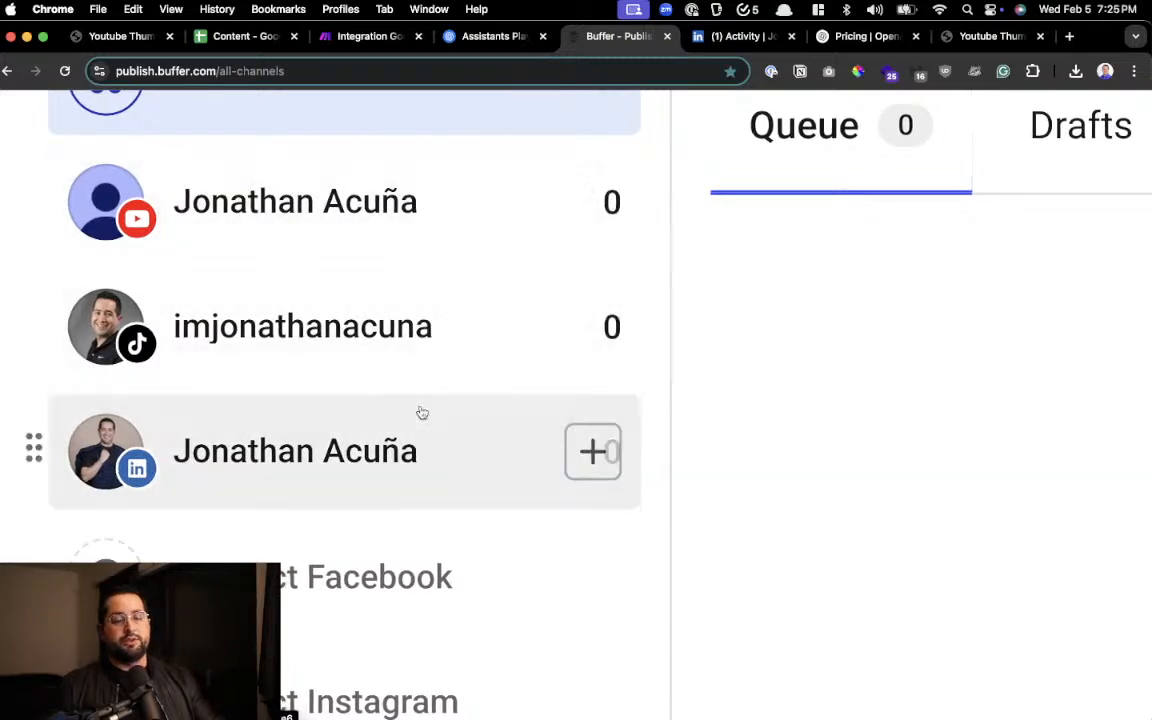
scroll(355, 465, right, 2)
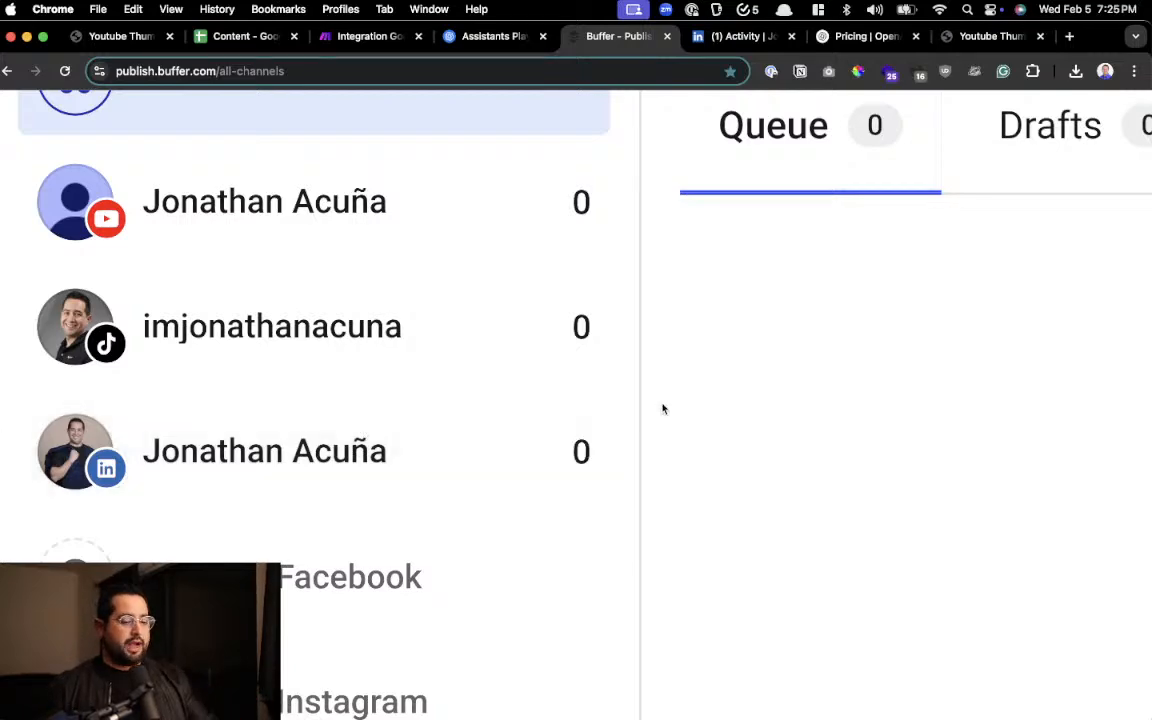
scroll(660, 406, down, 5)
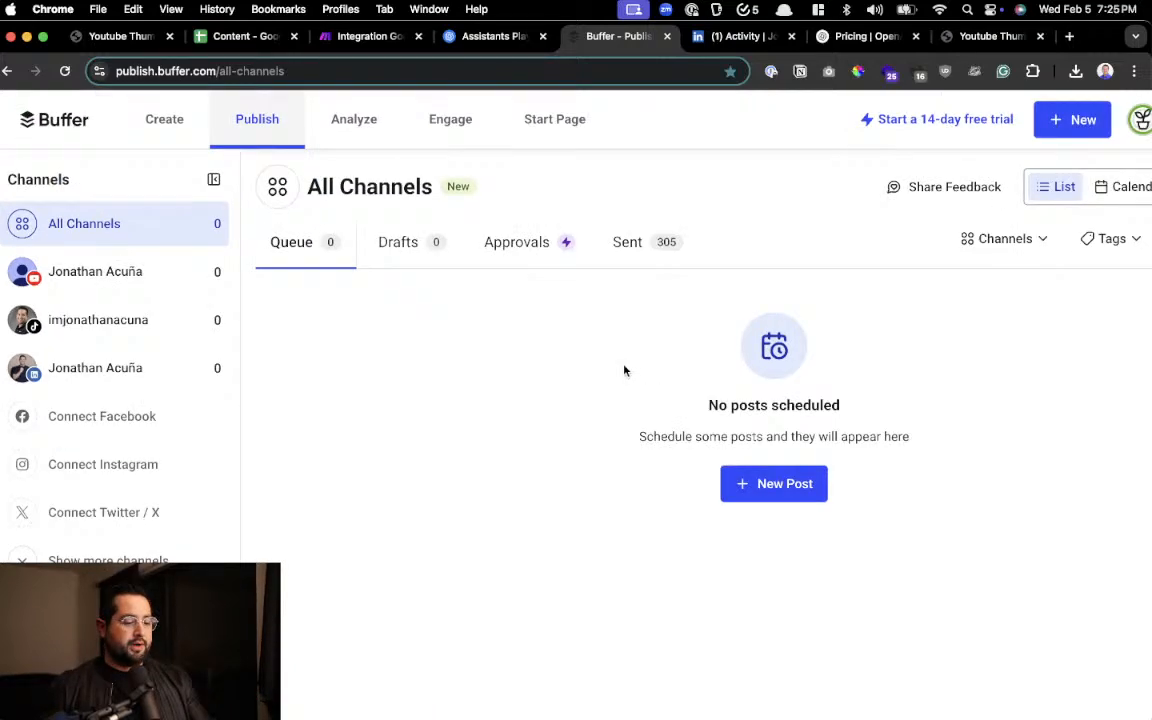
click(1124, 187)
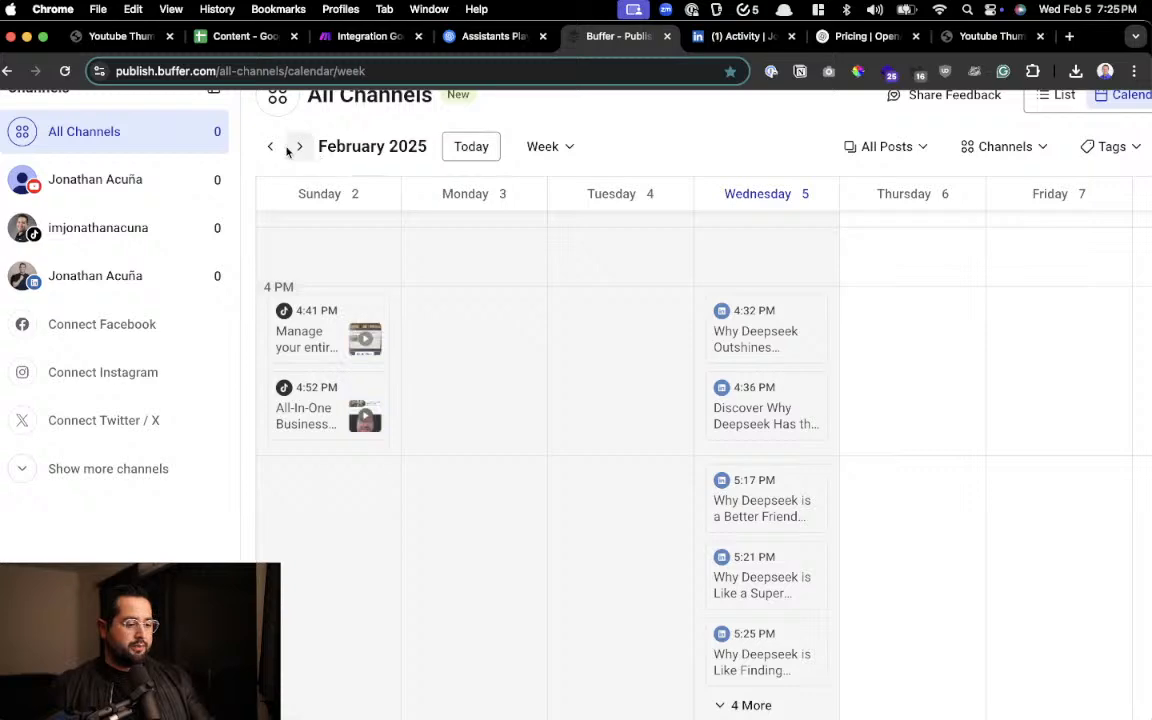
click(270, 146)
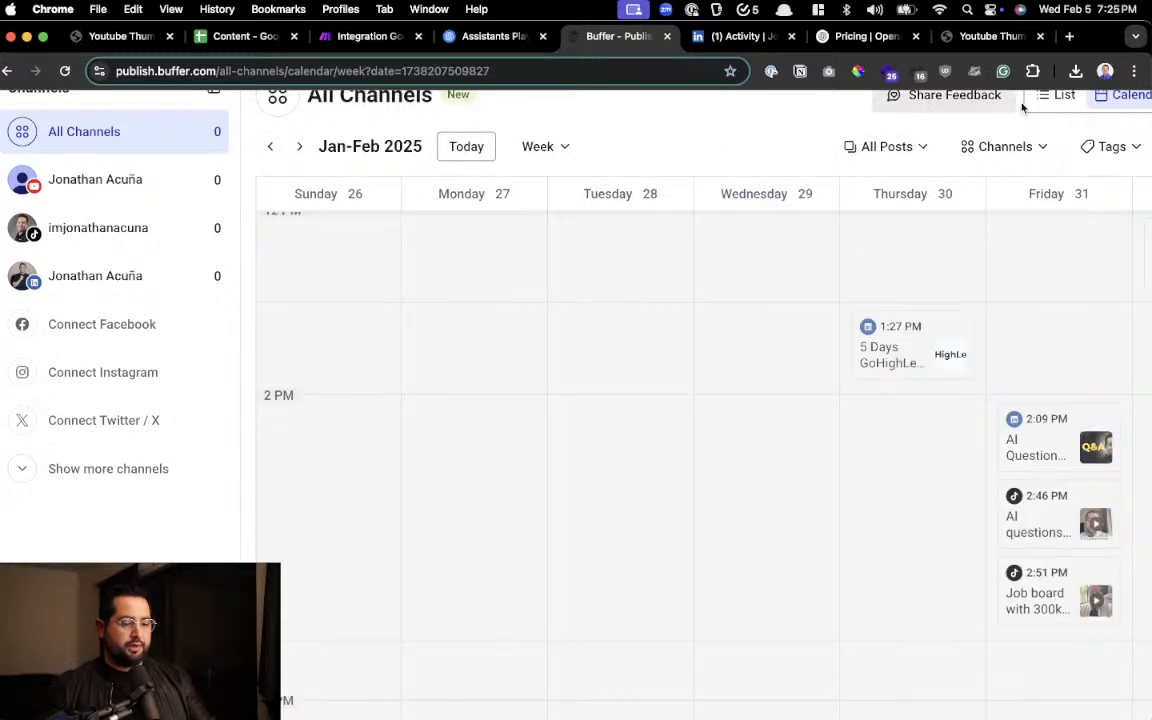
click(537, 146)
click(543, 219)
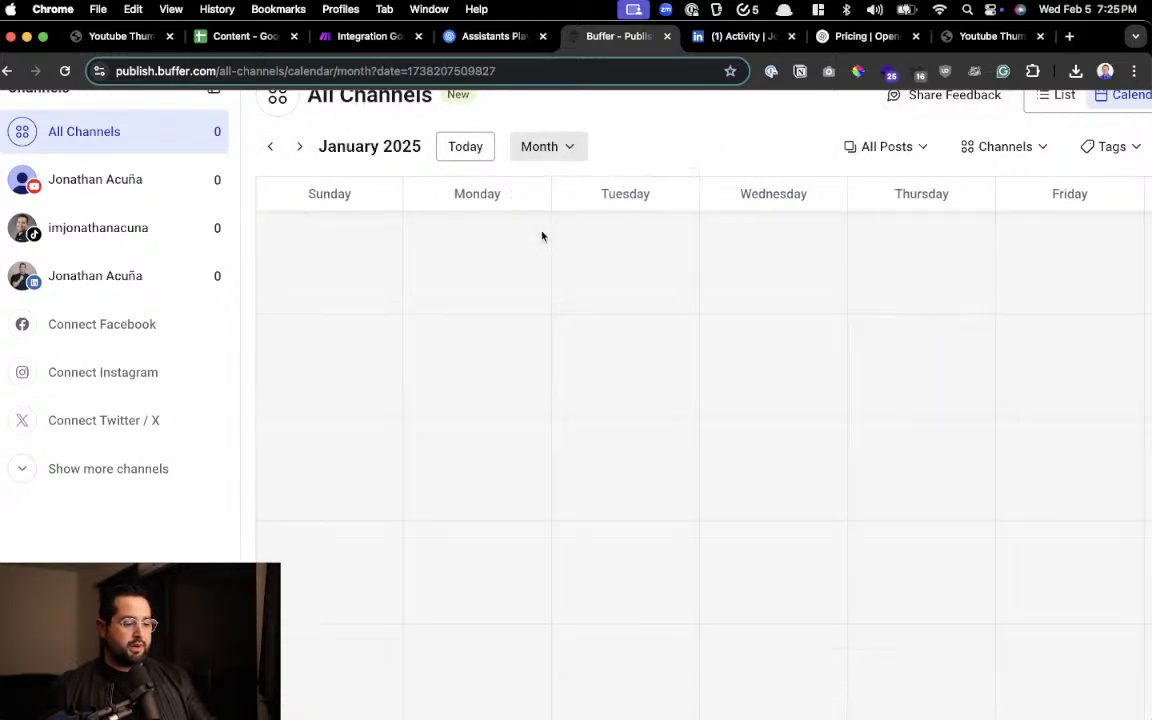
scroll(664, 290, down, 3)
scroll(723, 320, up, 2)
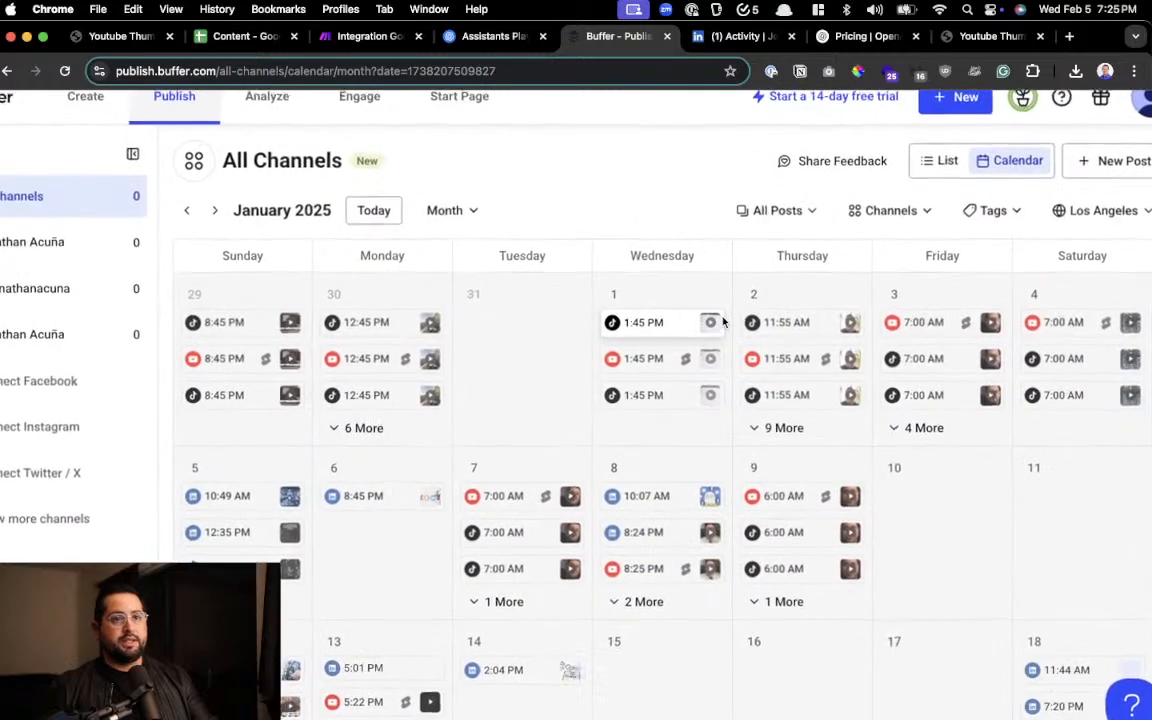
scroll(723, 321, down, 2)
scroll(723, 320, up, 2)
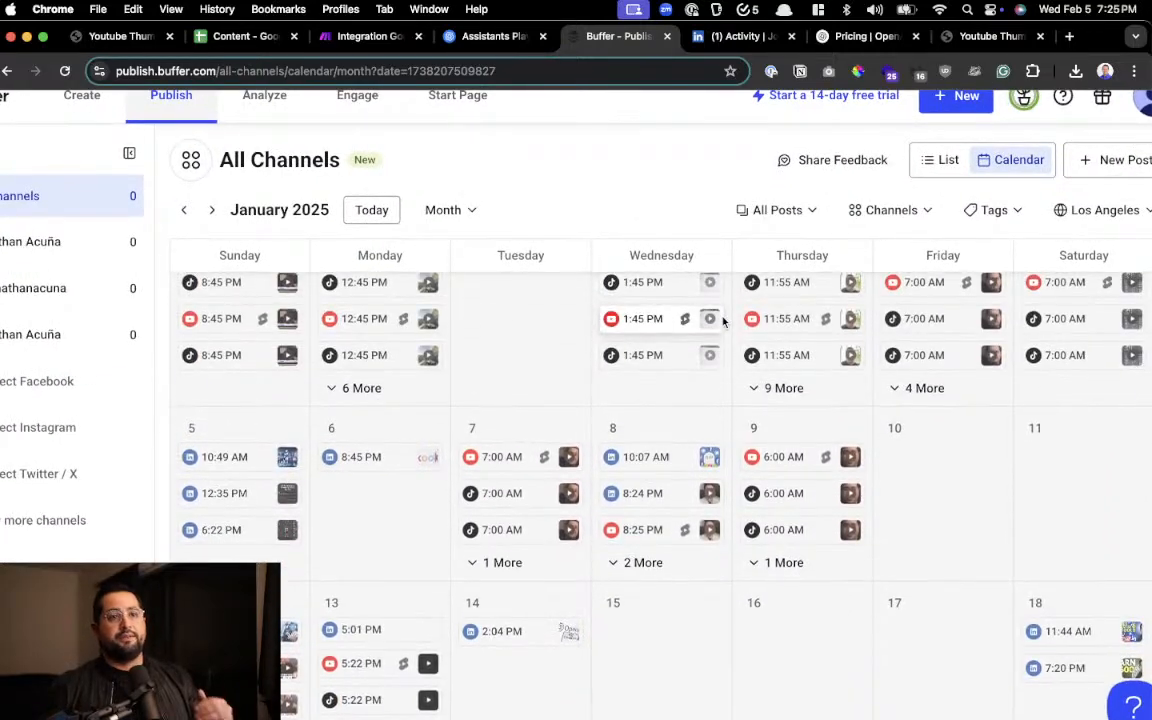
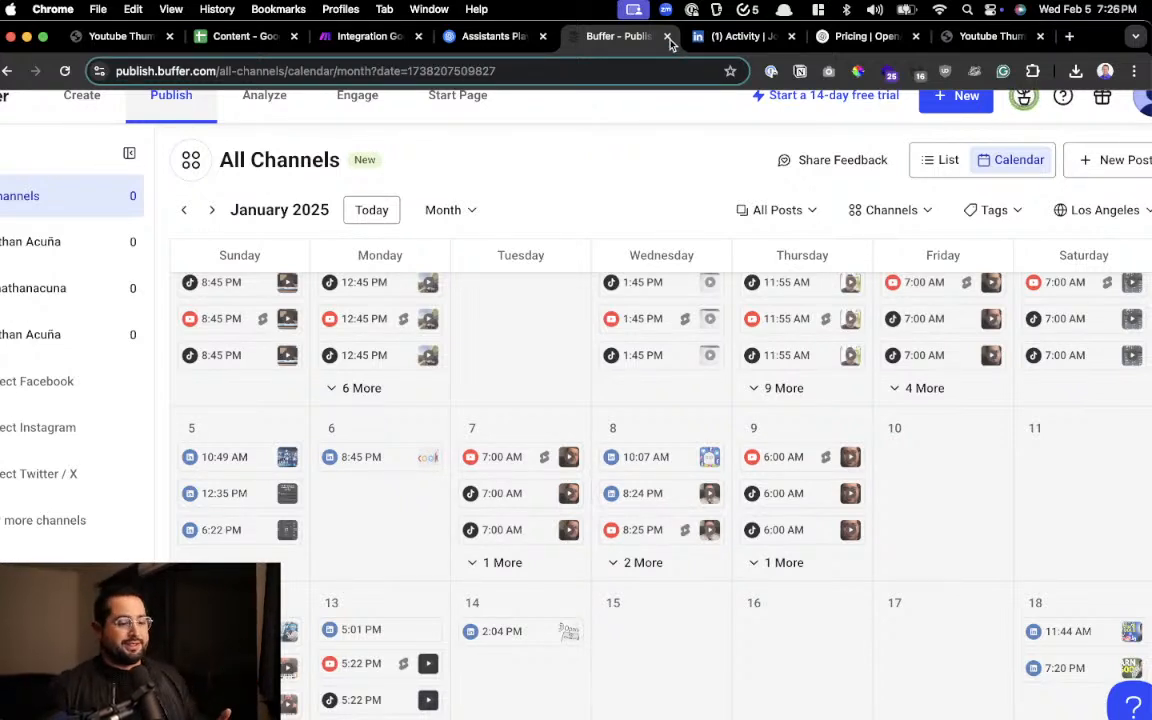
Close the Buffer page and delete the newest LinkedIn post, about Deepseek being like a superhero compared to ChatGPT
click(668, 37)
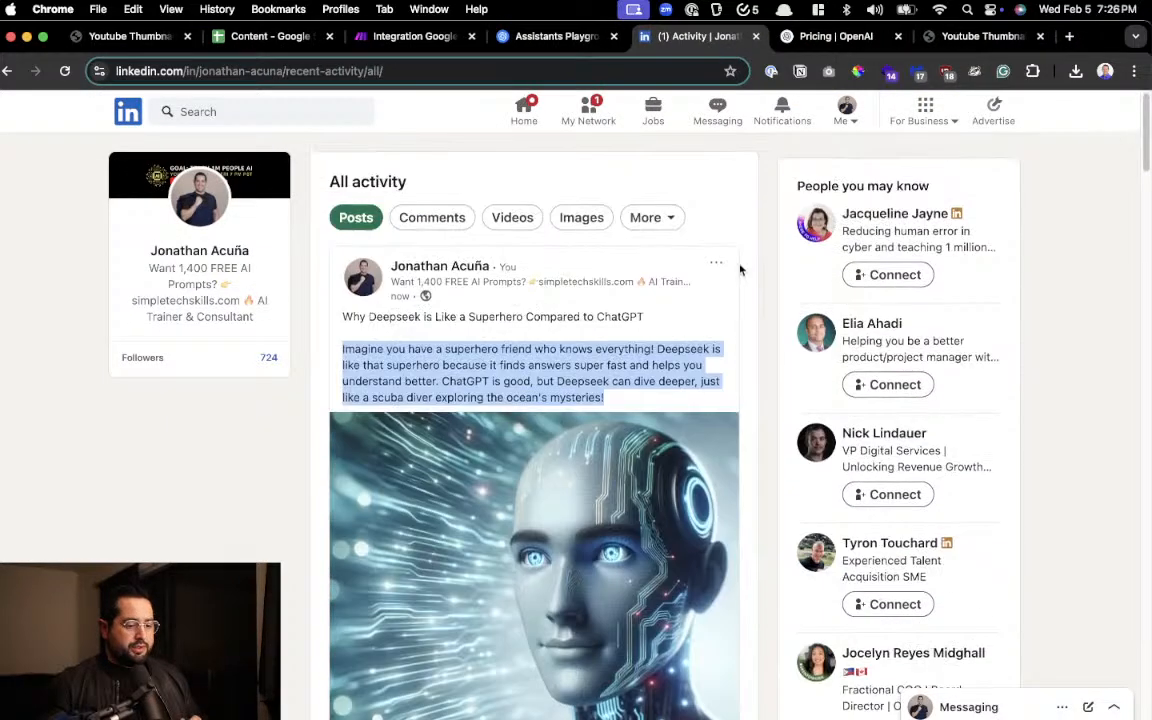
click(716, 262)
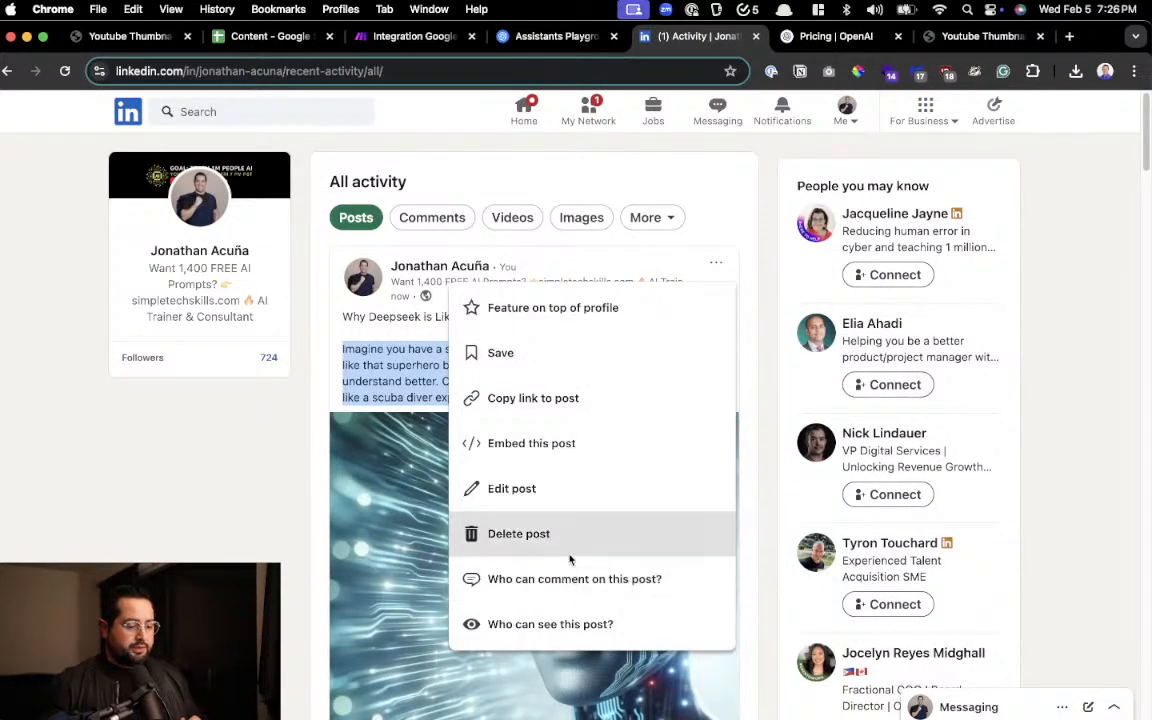
click(569, 547)
click(661, 226)
Return to the Make scenario and choose the LinkedIn profile as the posting target of the Buffer module
click(530, 36)
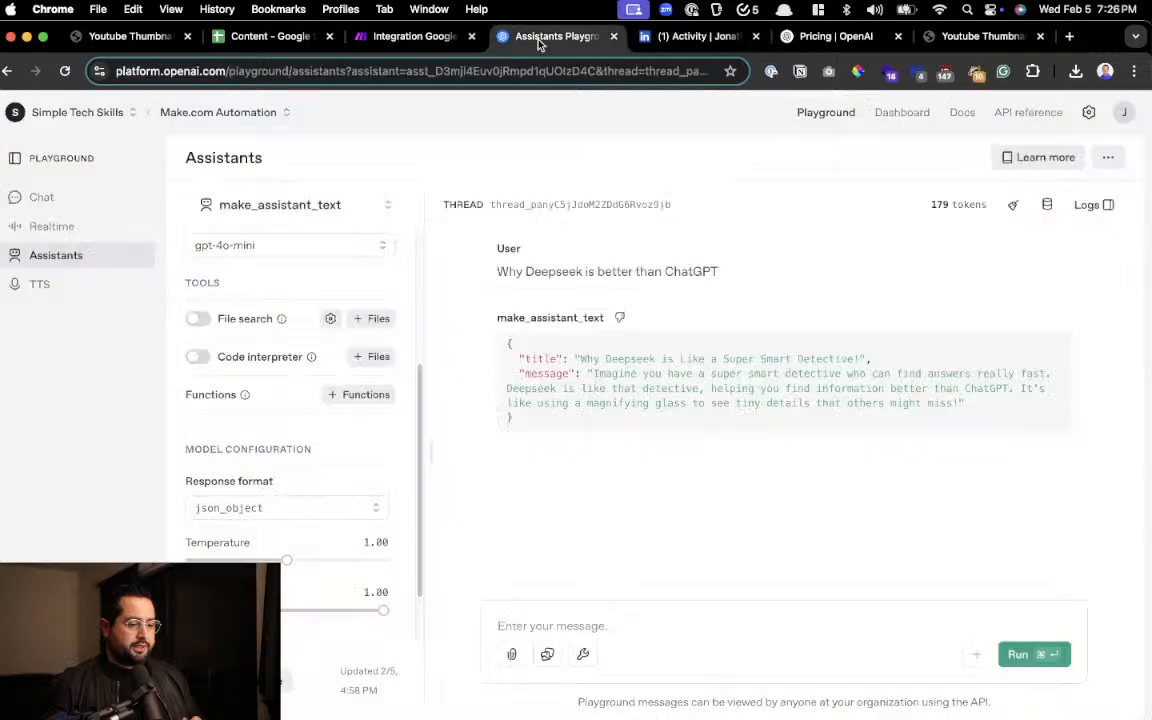
click(371, 38)
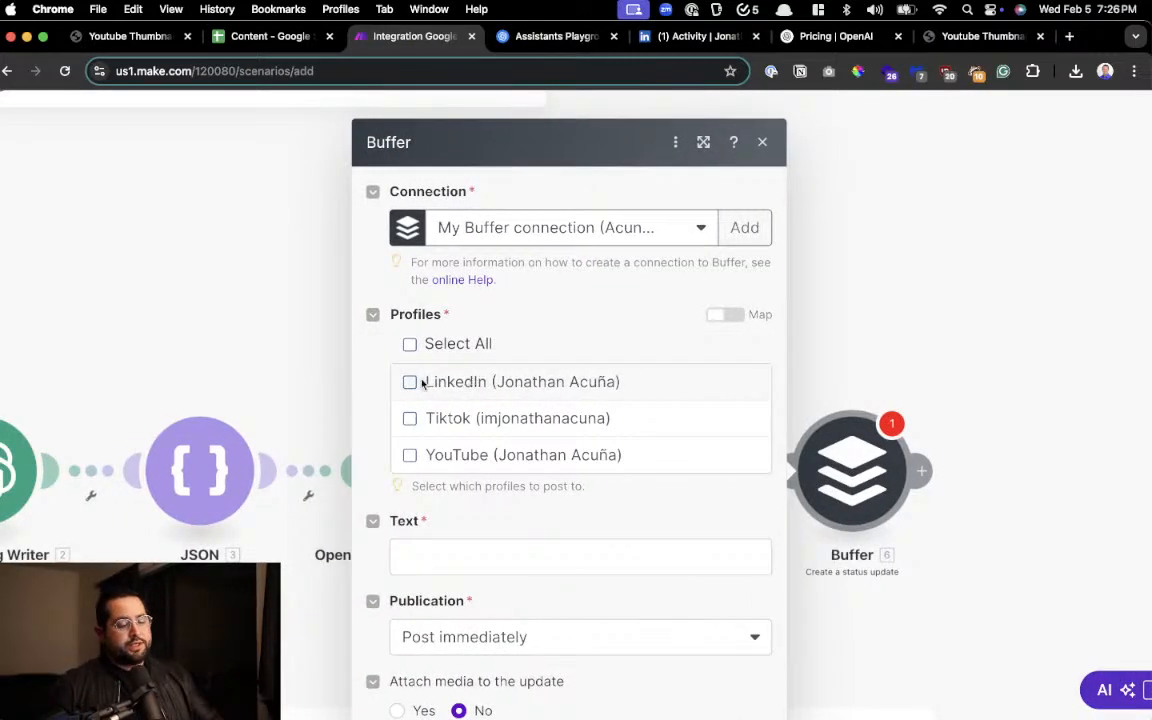
scroll(424, 383, left, 1)
scroll(423, 384, up, 5)
scroll(423, 384, down, 2)
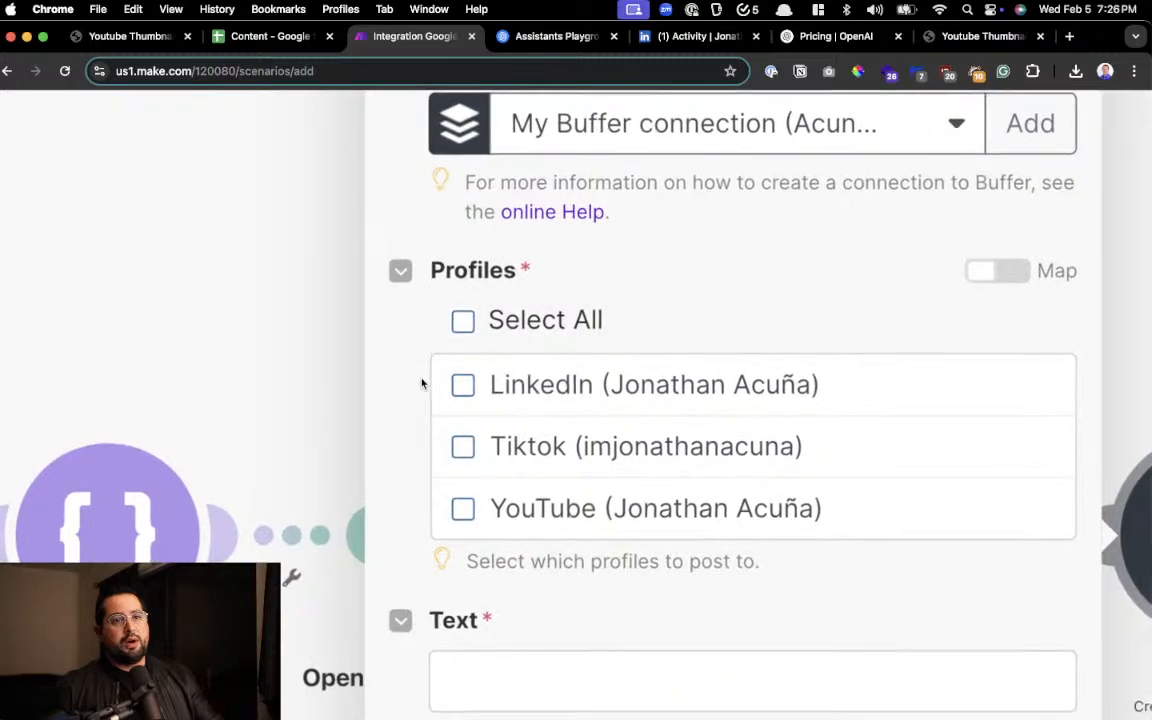
click(457, 386)
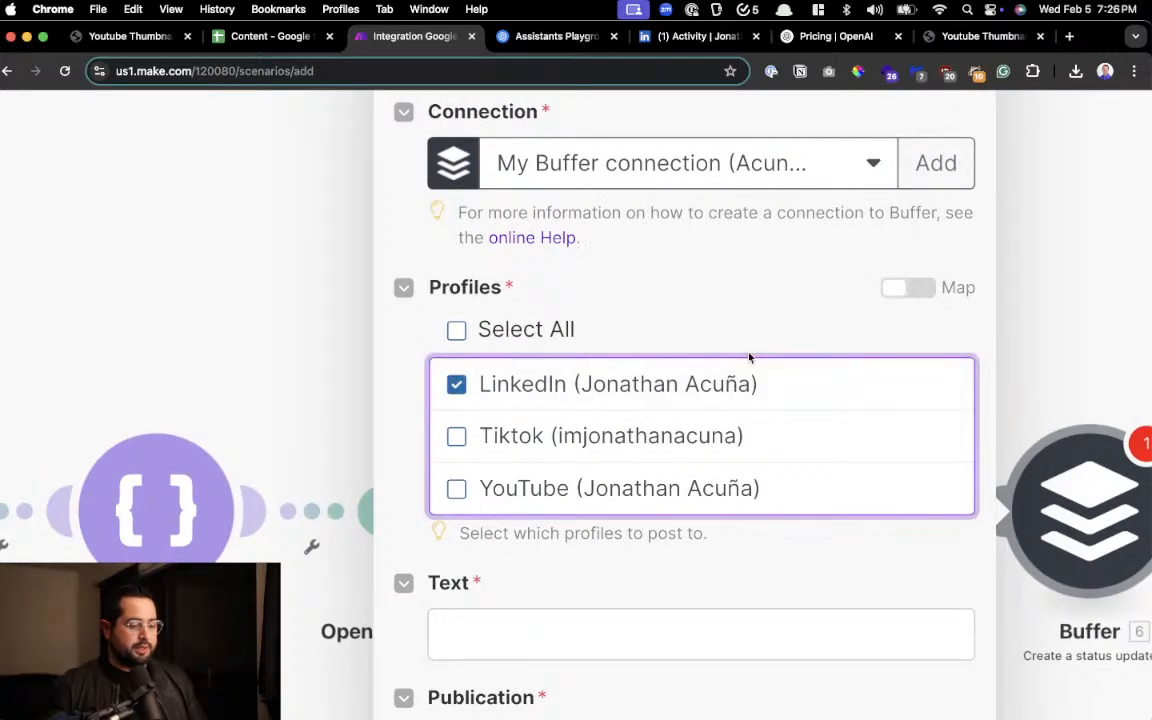
scroll(749, 357, down, 2)
scroll(648, 337, up, 2)
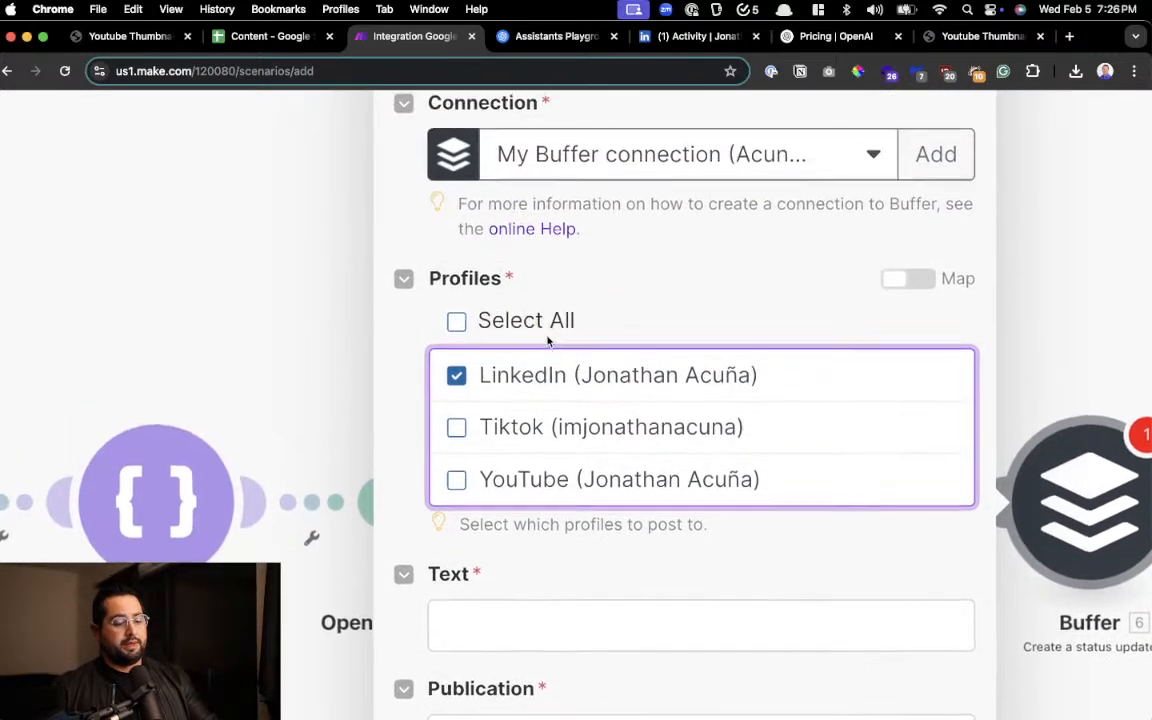
Examine which items from the earlier modules can be mapped into the Buffer module's Text field
scroll(591, 340, down, 5)
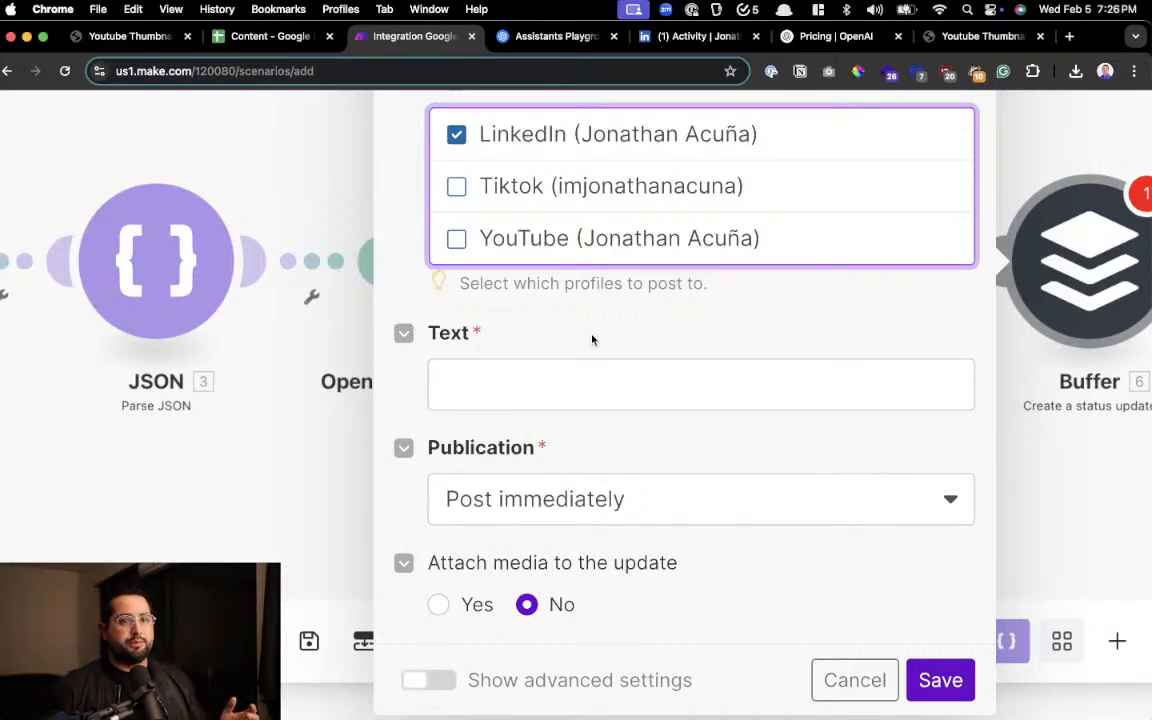
click(564, 388)
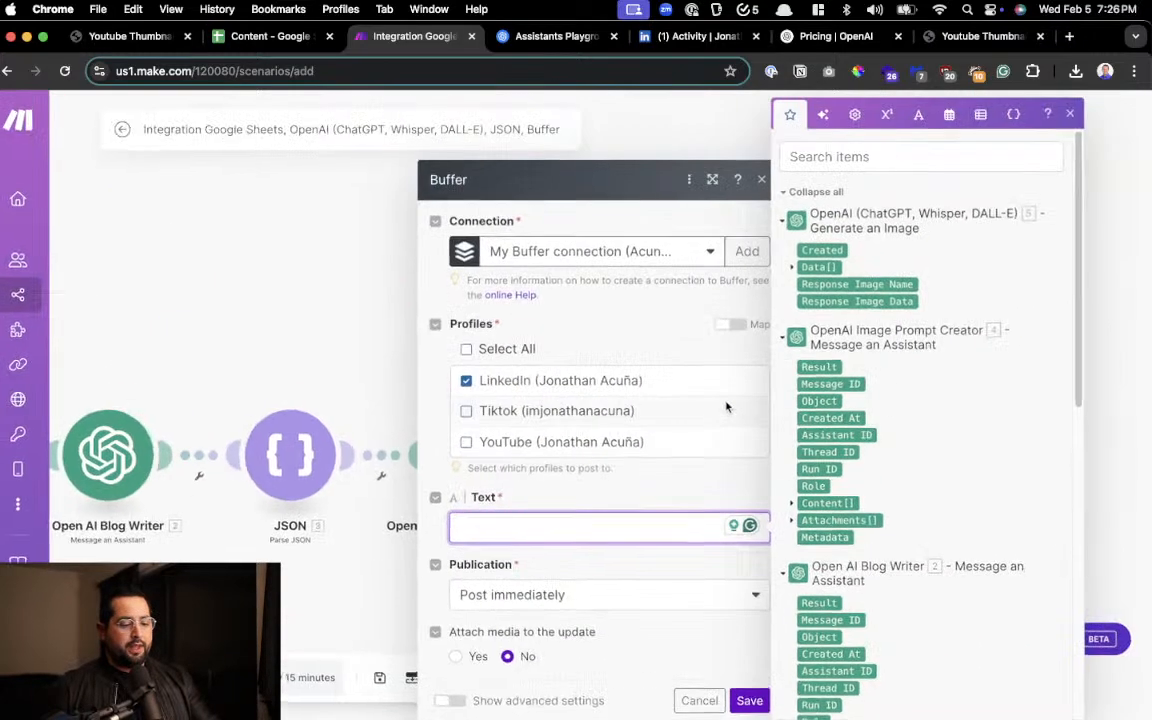
scroll(830, 330, down, 10)
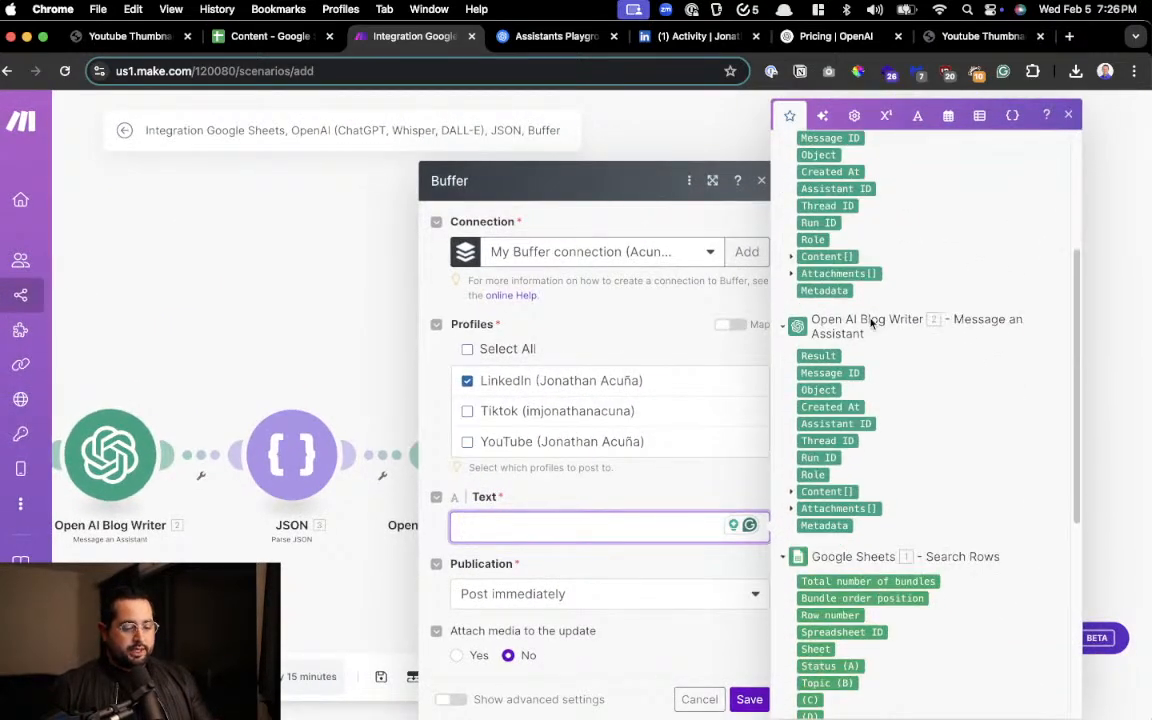
scroll(880, 346, up, 15)
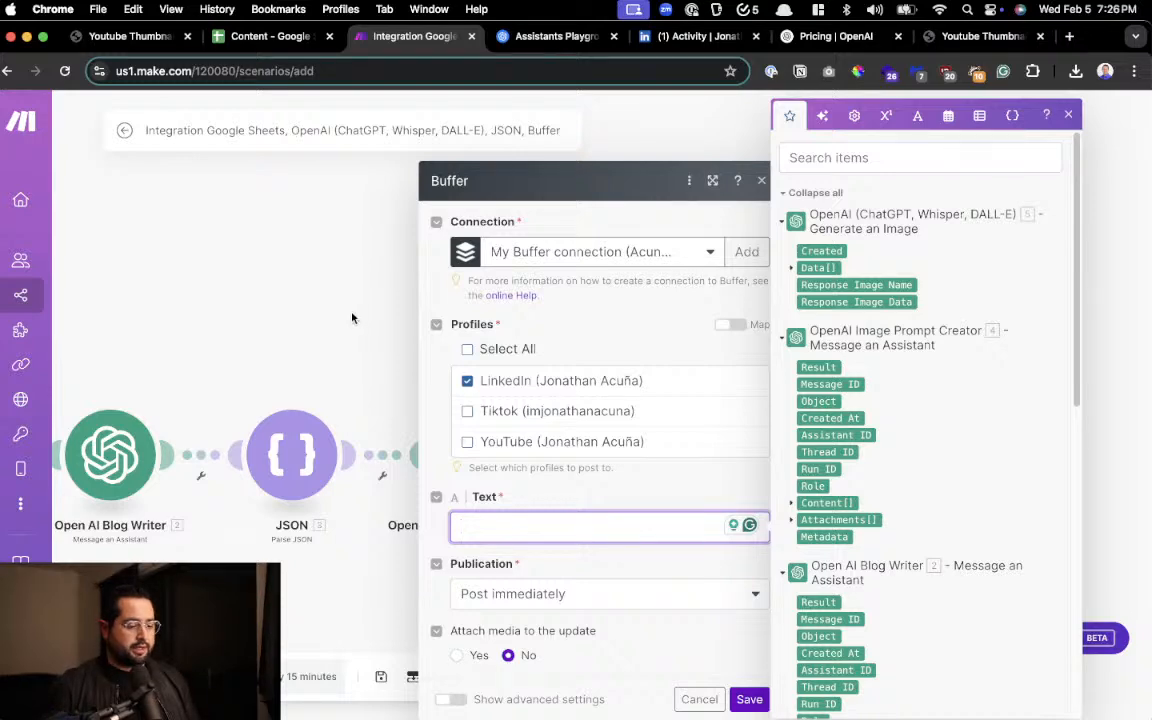
Leave the Buffer module's settings and unlink the module from the Generate an Image module
click(339, 357)
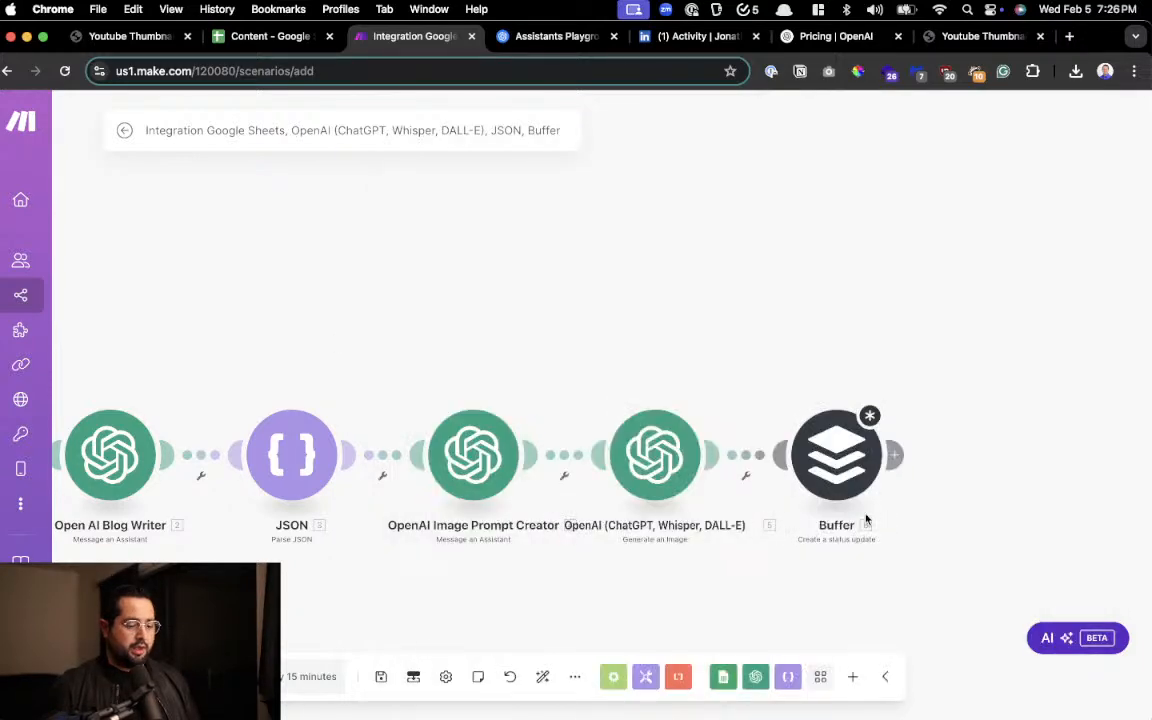
click(746, 475)
click(815, 500)
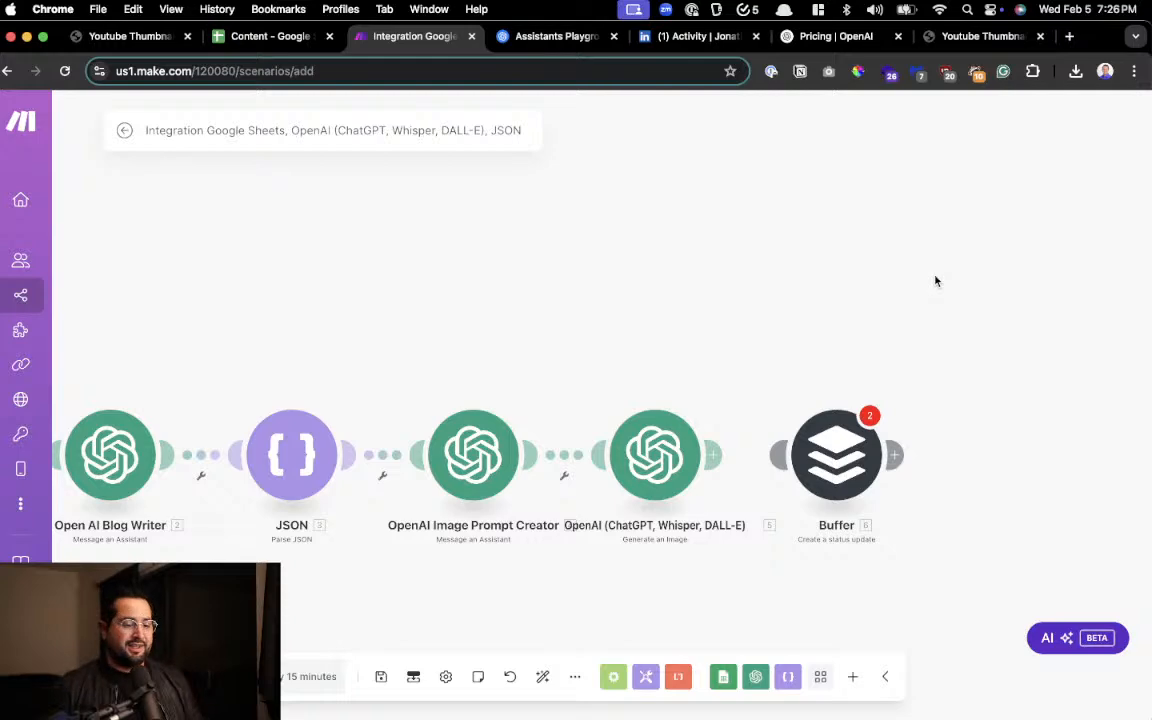
click(940, 36)
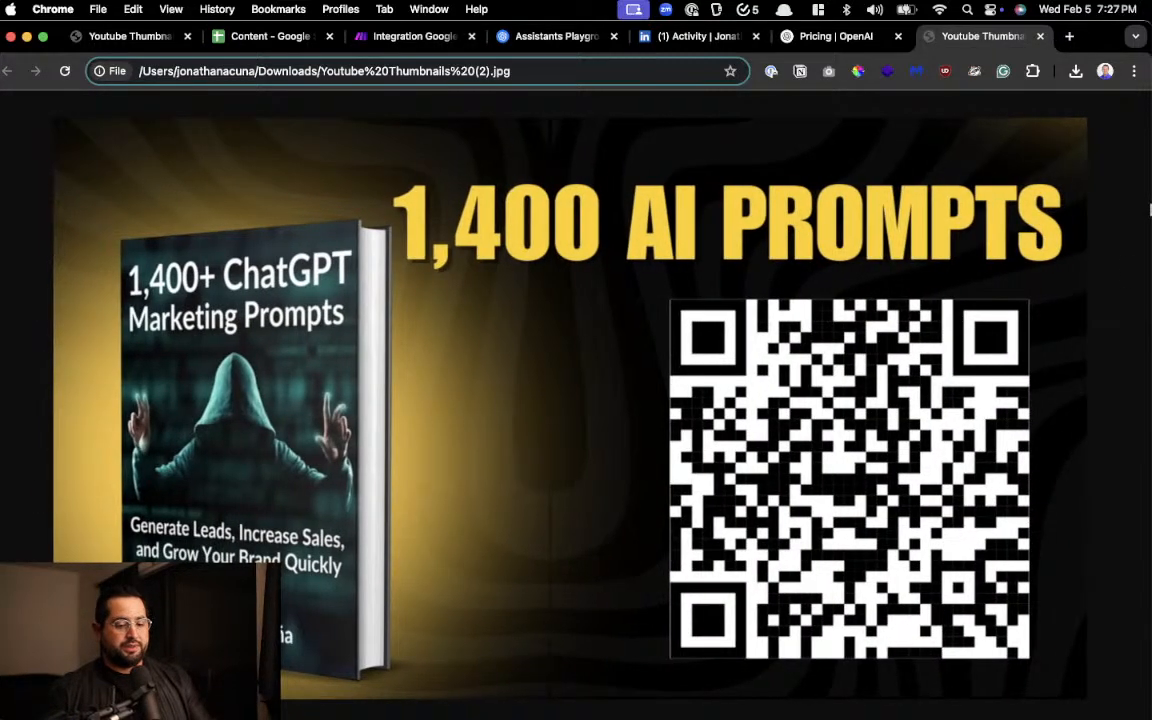
drag(1150, 240, 878, 211)
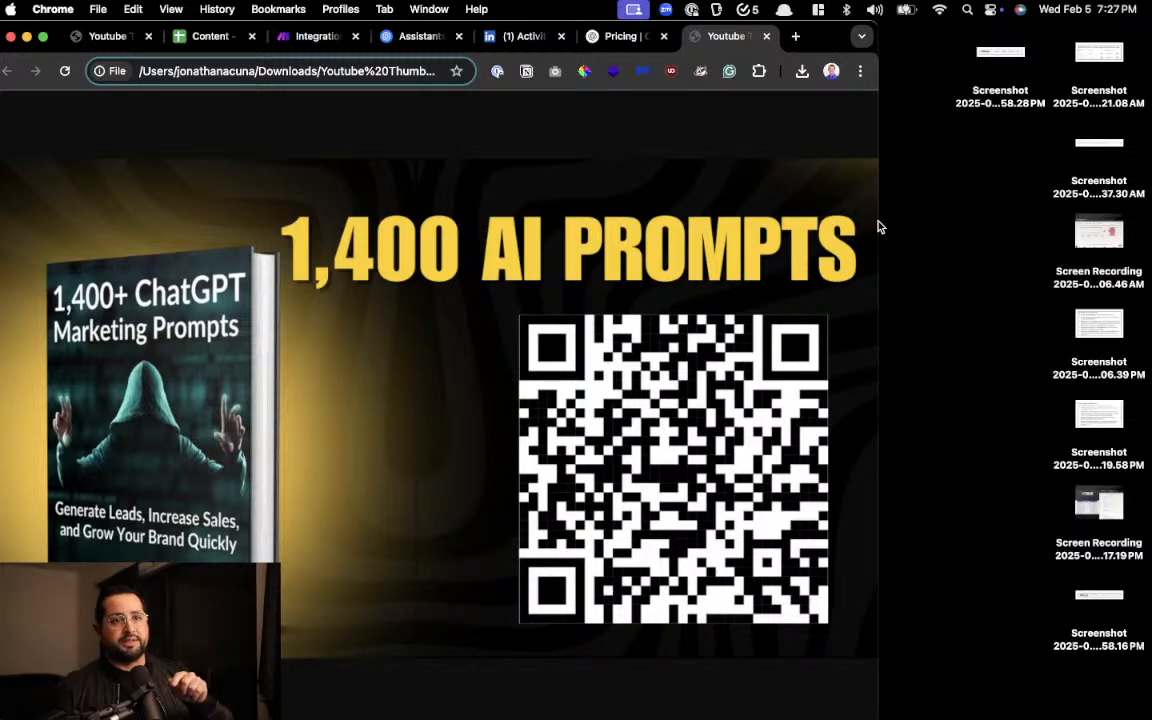
drag(879, 227, 1150, 225)
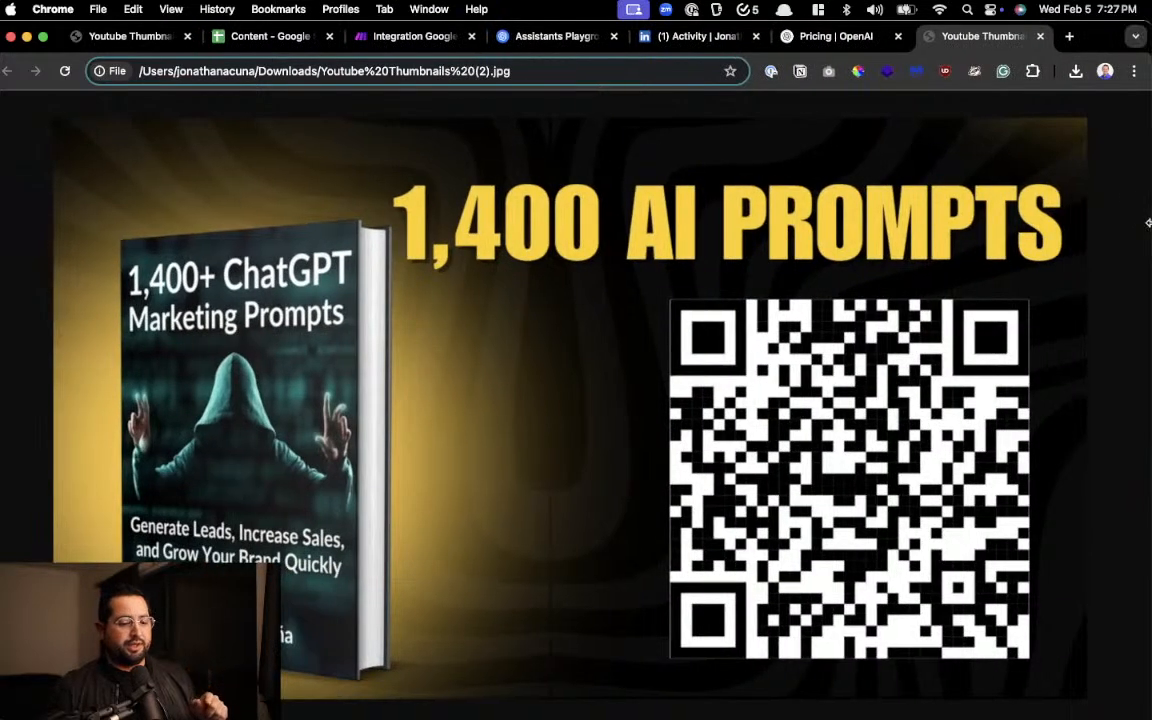
Return to the Make scenario and run it once from Google Sheets through the Generate an Image module
click(810, 42)
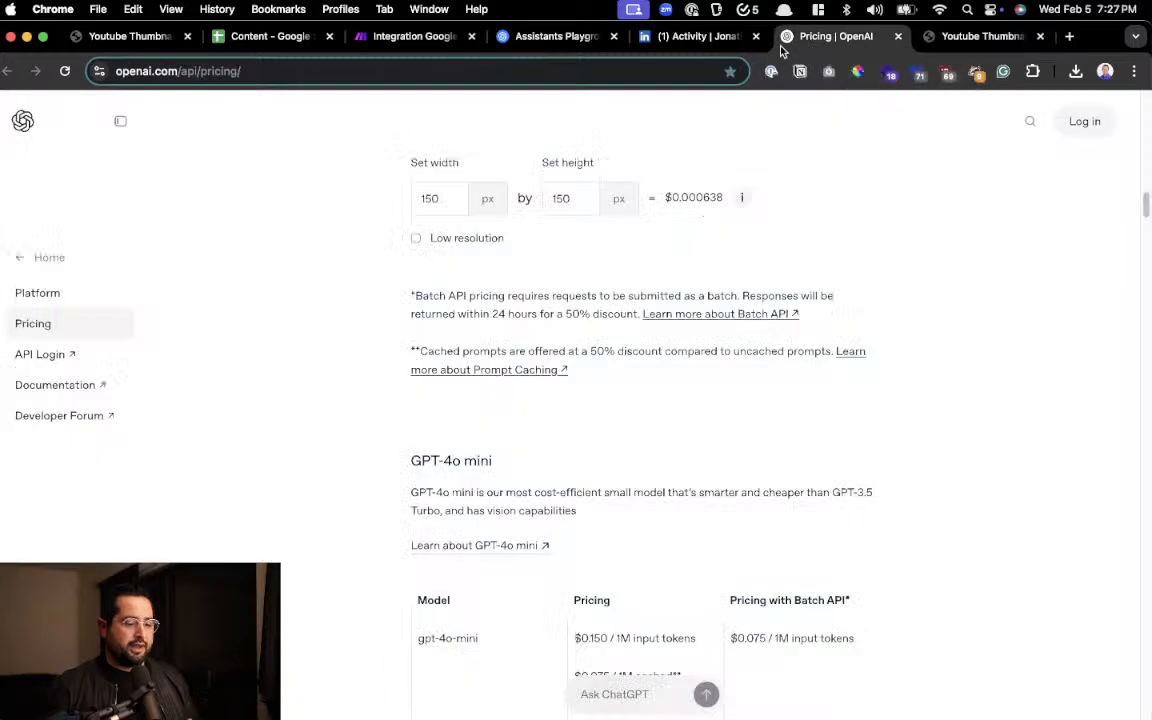
click(681, 42)
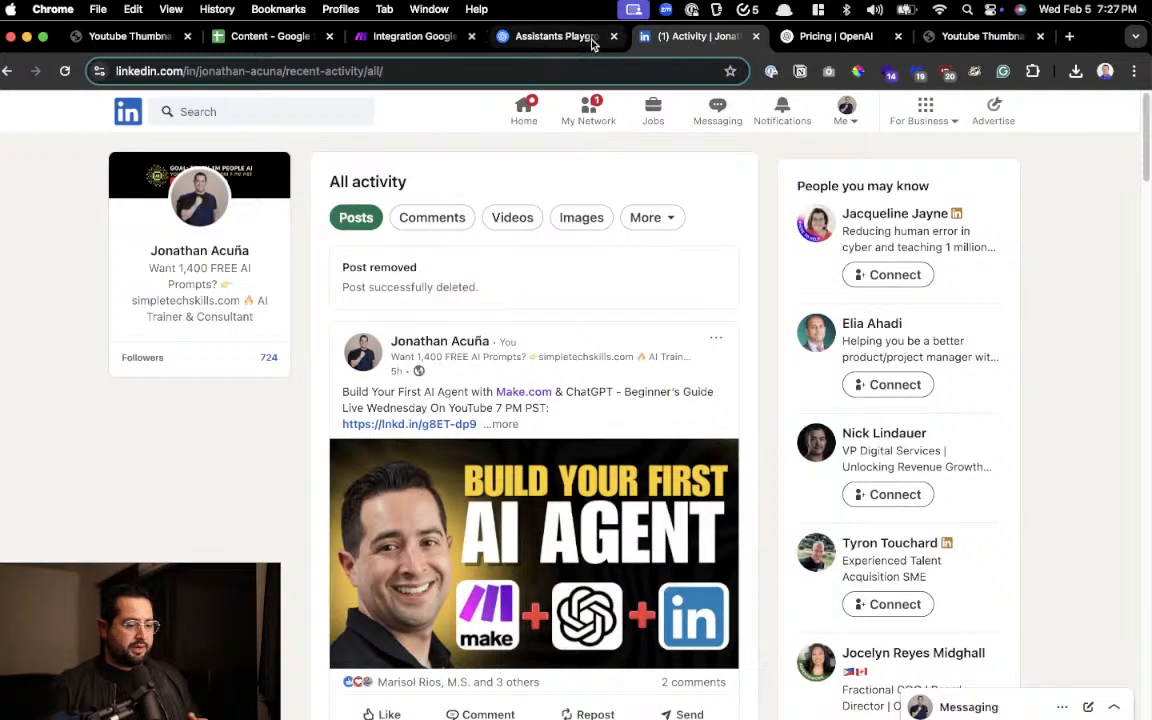
click(556, 37)
click(411, 37)
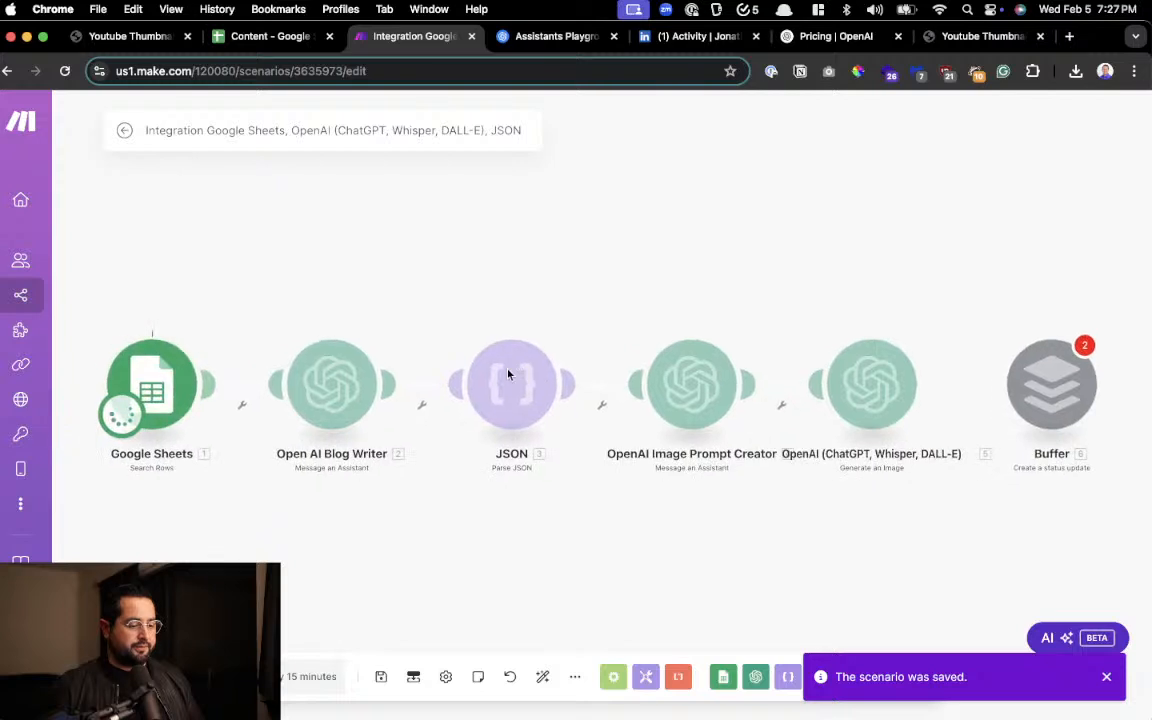
drag(484, 412, 658, 406)
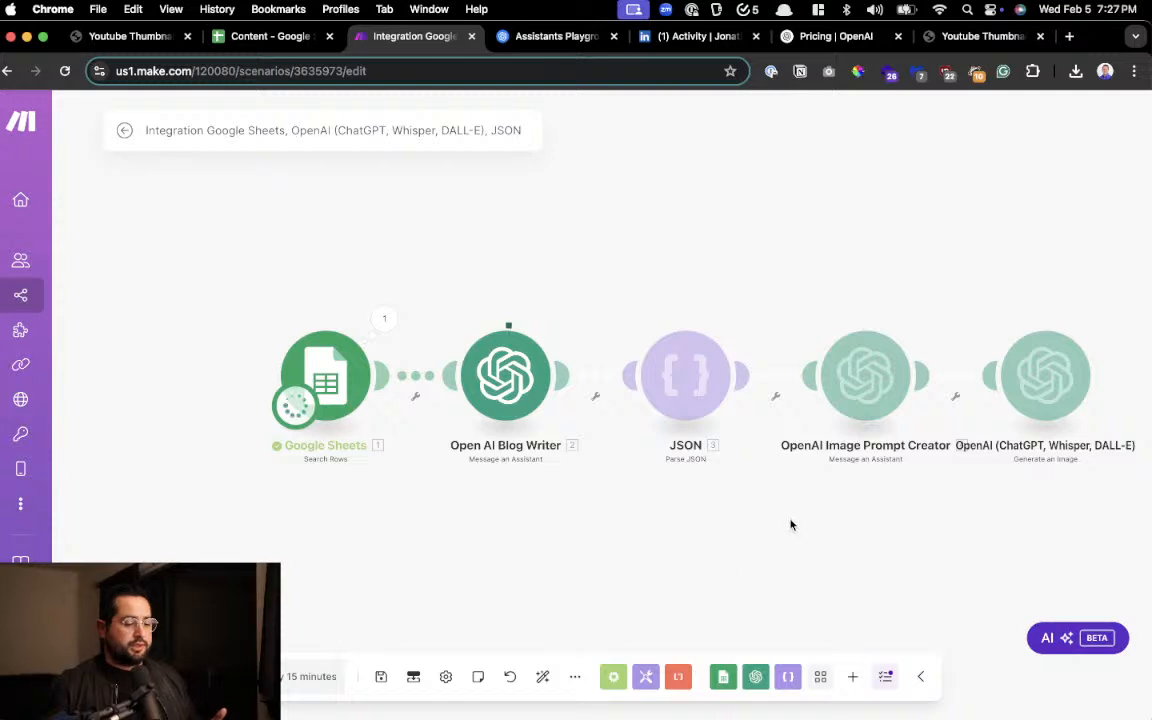
drag(789, 524, 600, 527)
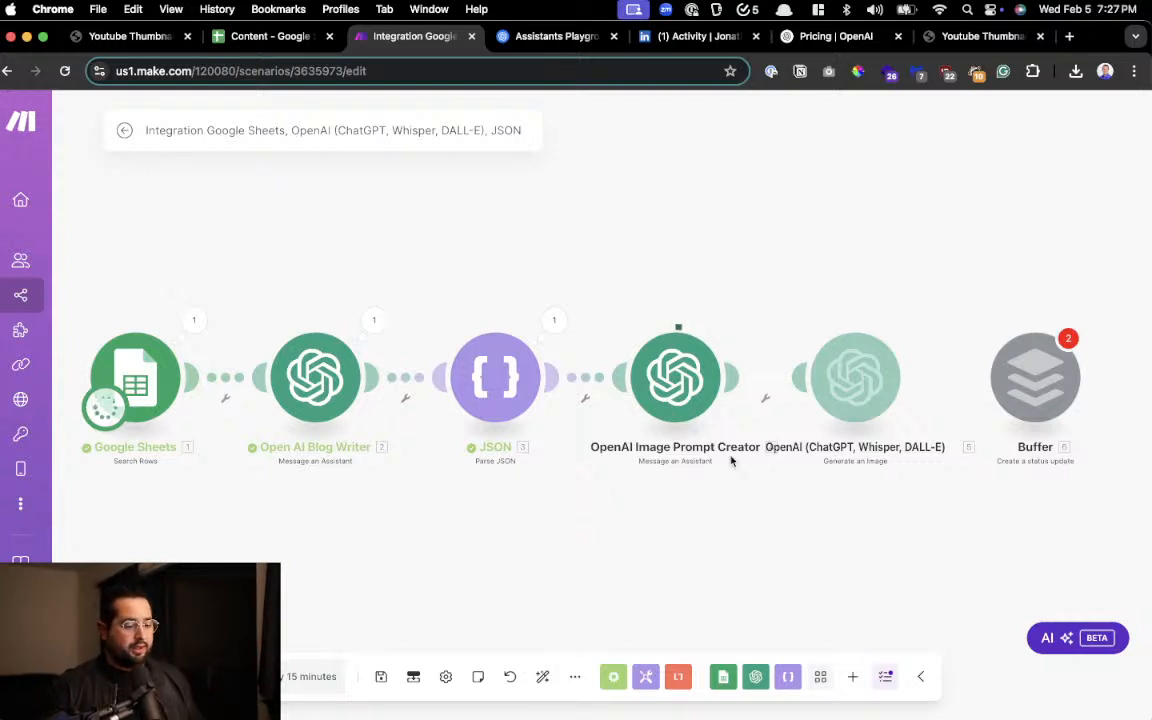
drag(767, 477, 662, 479)
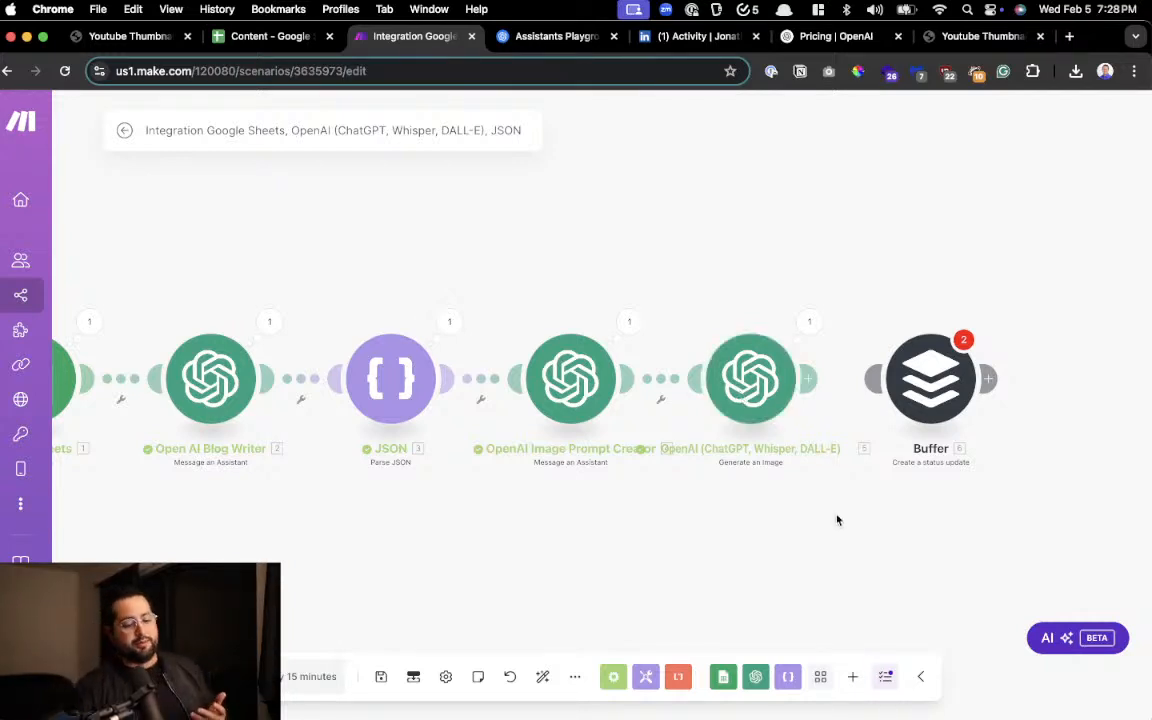
Inspect the Parse JSON module's input and output bundles from the run, checking the title and message
drag(836, 519, 720, 506)
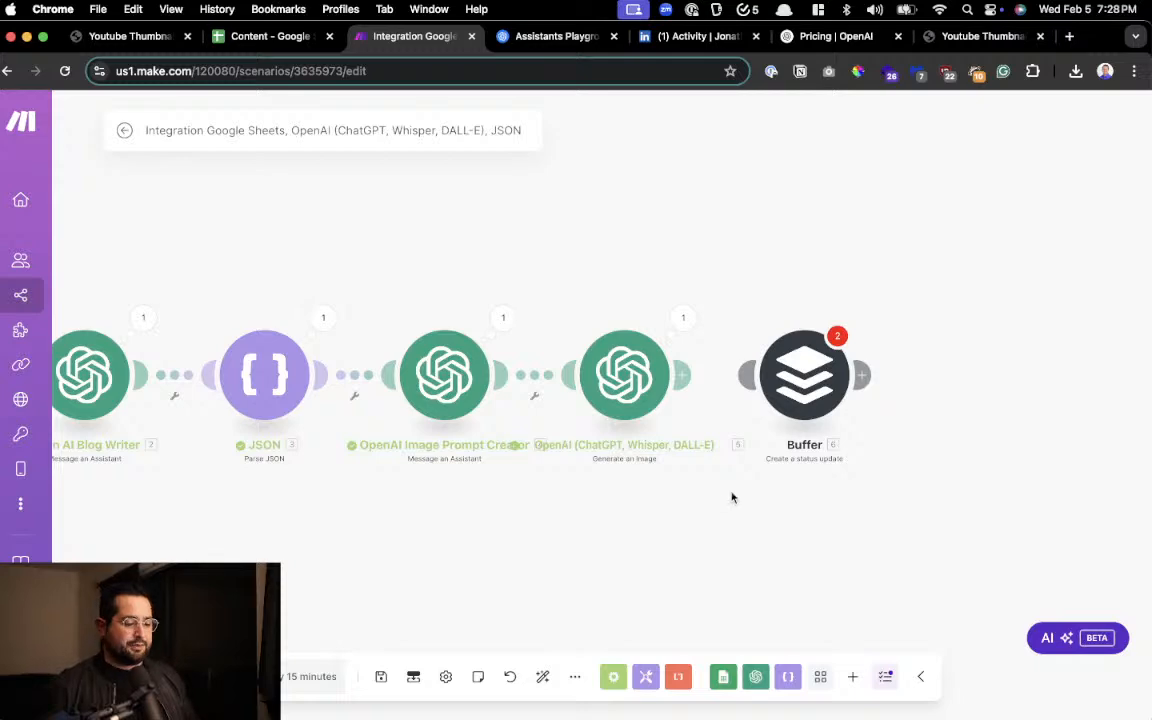
scroll(740, 495, up, 5)
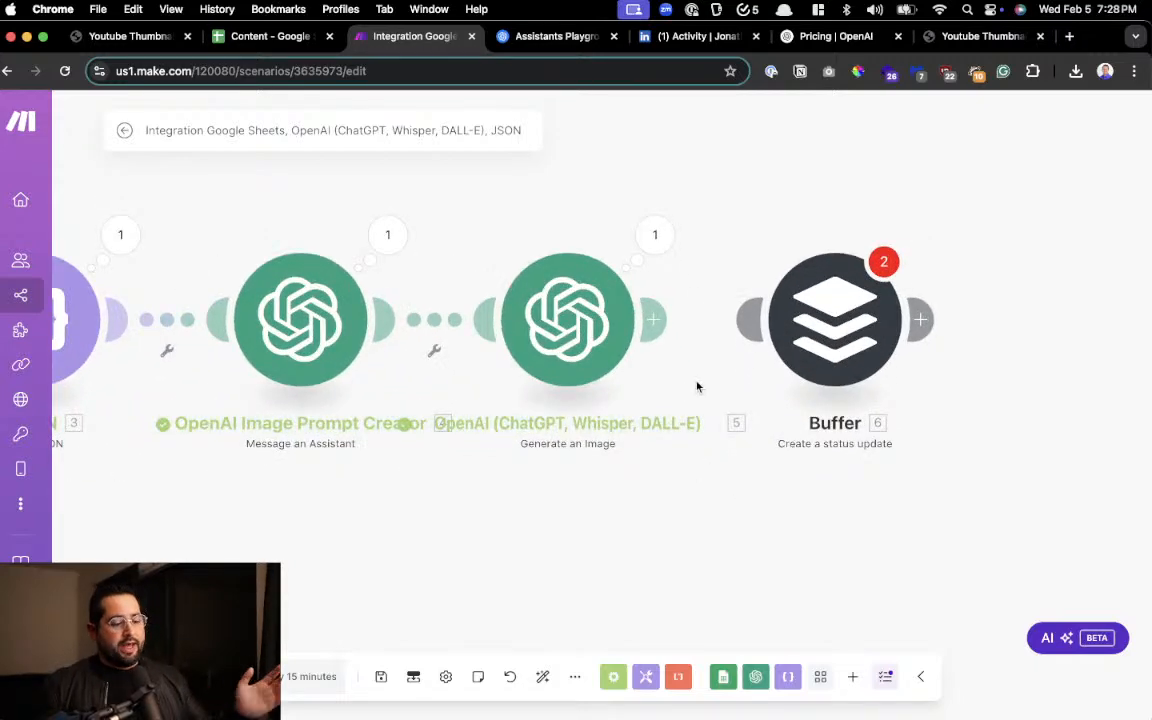
drag(434, 485, 768, 545)
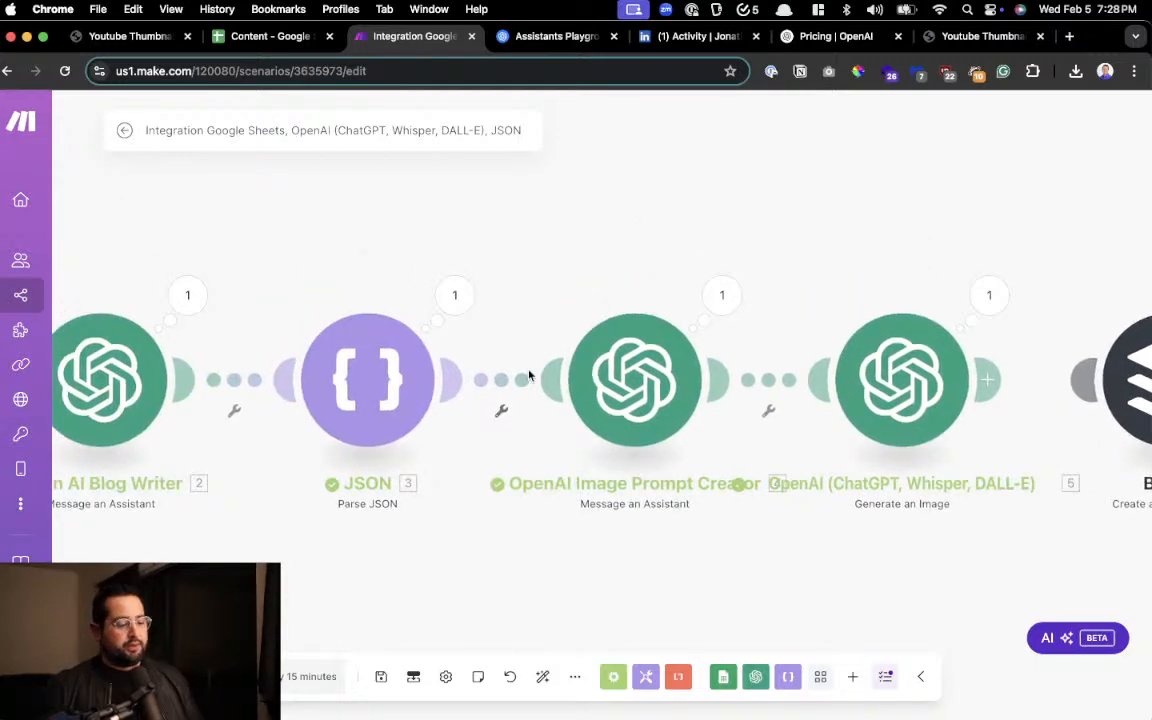
click(455, 297)
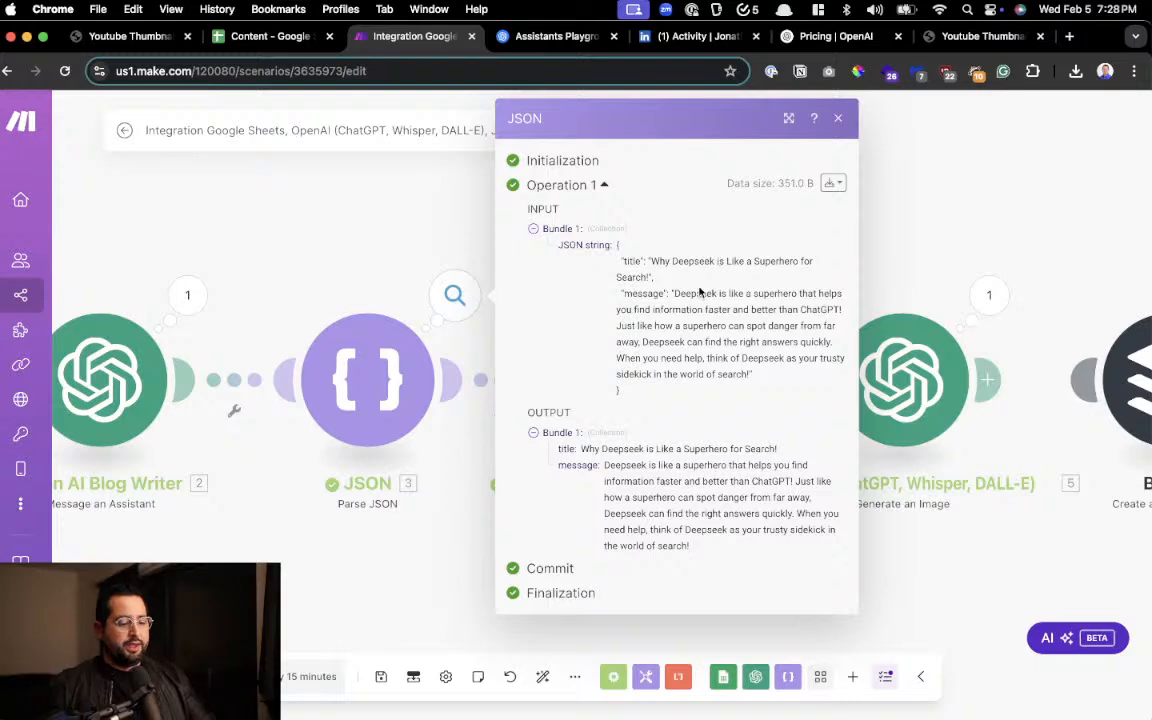
scroll(706, 275, up, 3)
scroll(700, 292, up, 2)
scroll(700, 292, down, 2)
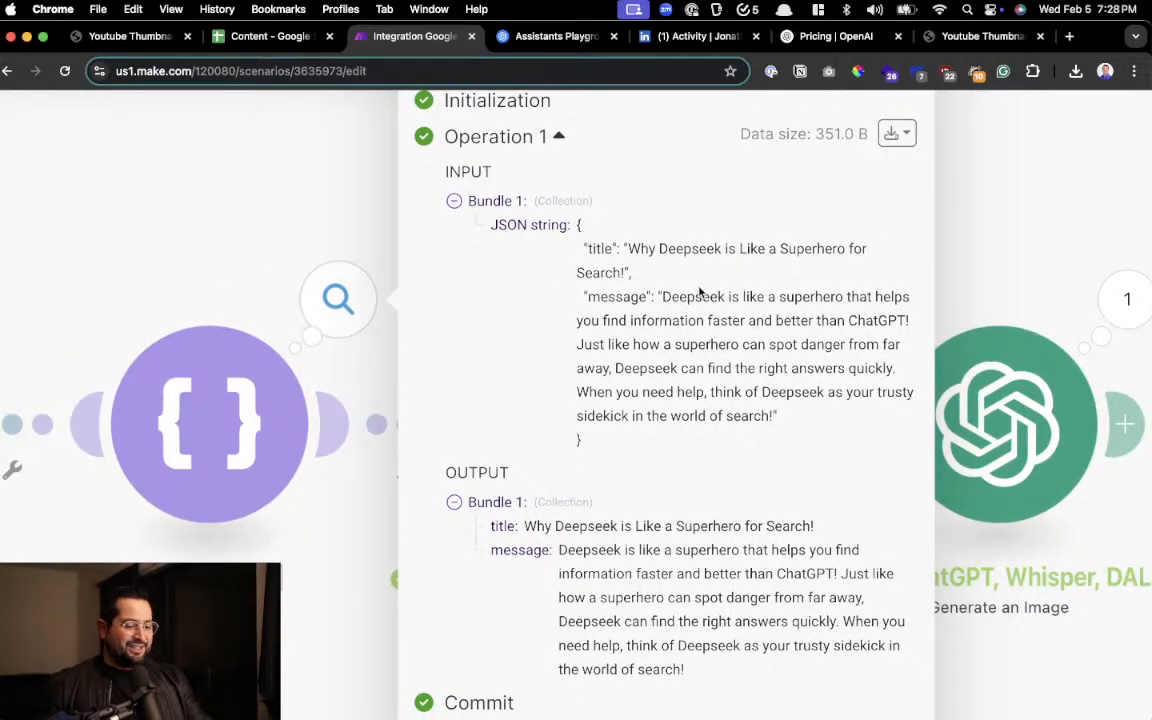
scroll(820, 430, down, 3)
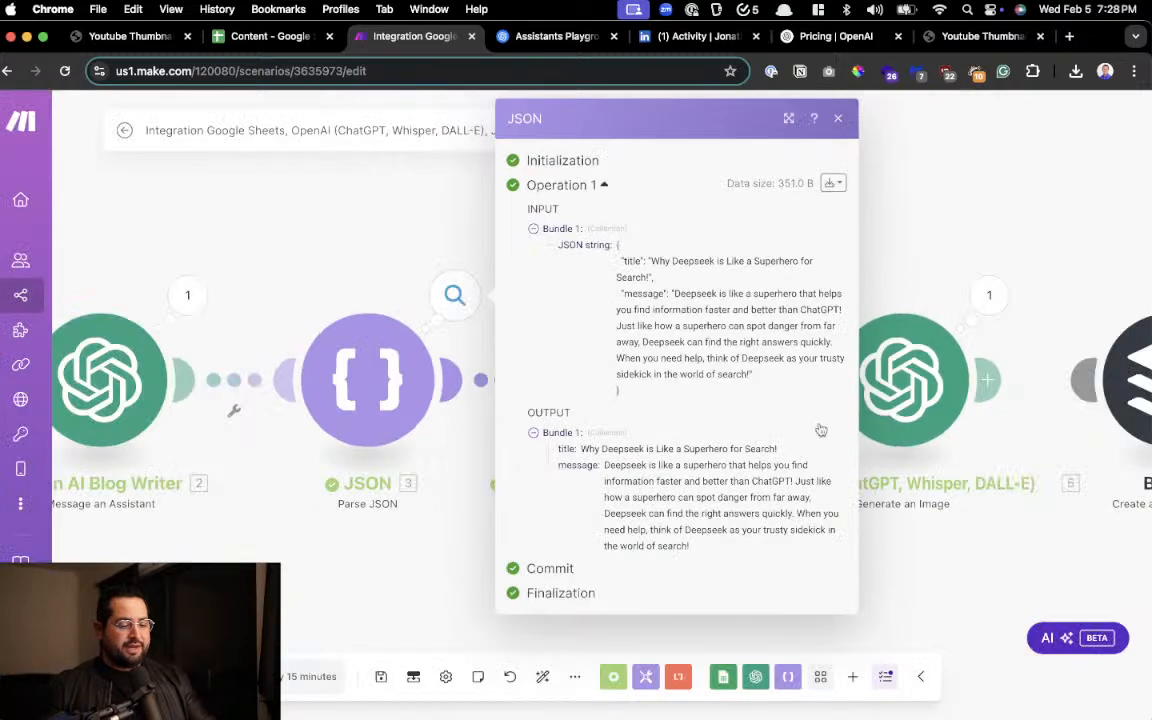
Reopen the unlinked Buffer module's settings and start editing the post's Text field
drag(968, 468, 1030, 470)
drag(1095, 432, 1023, 425)
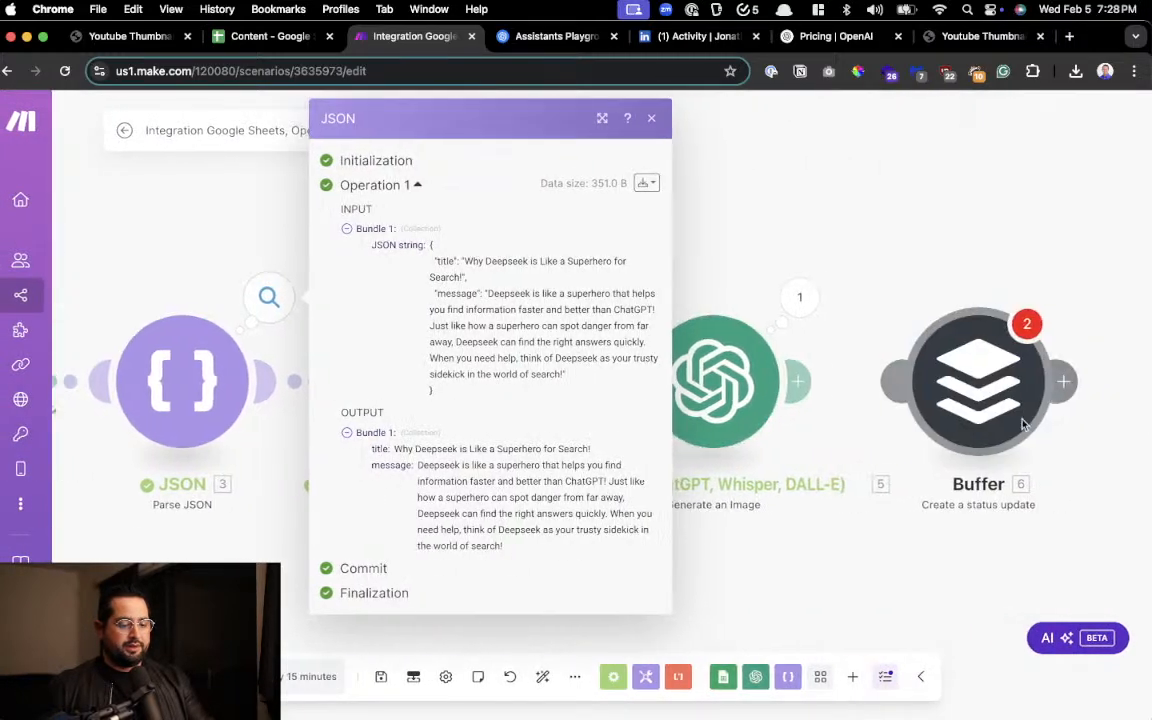
click(975, 400)
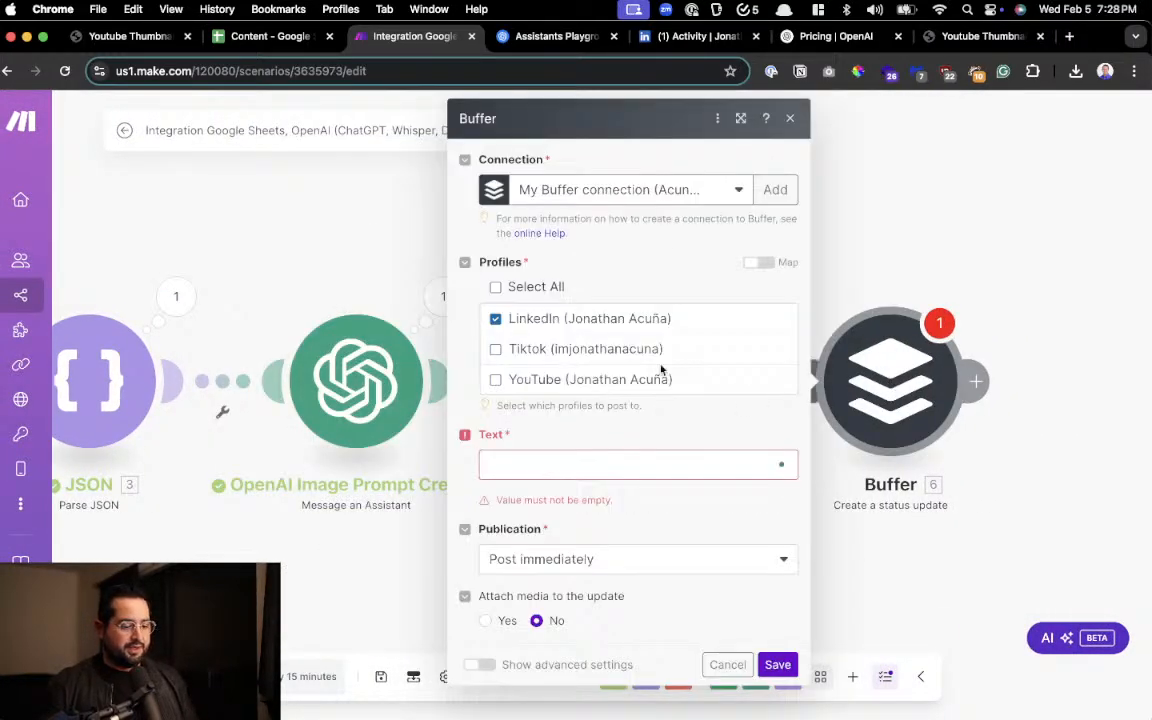
click(571, 463)
scroll(545, 475, up, 3)
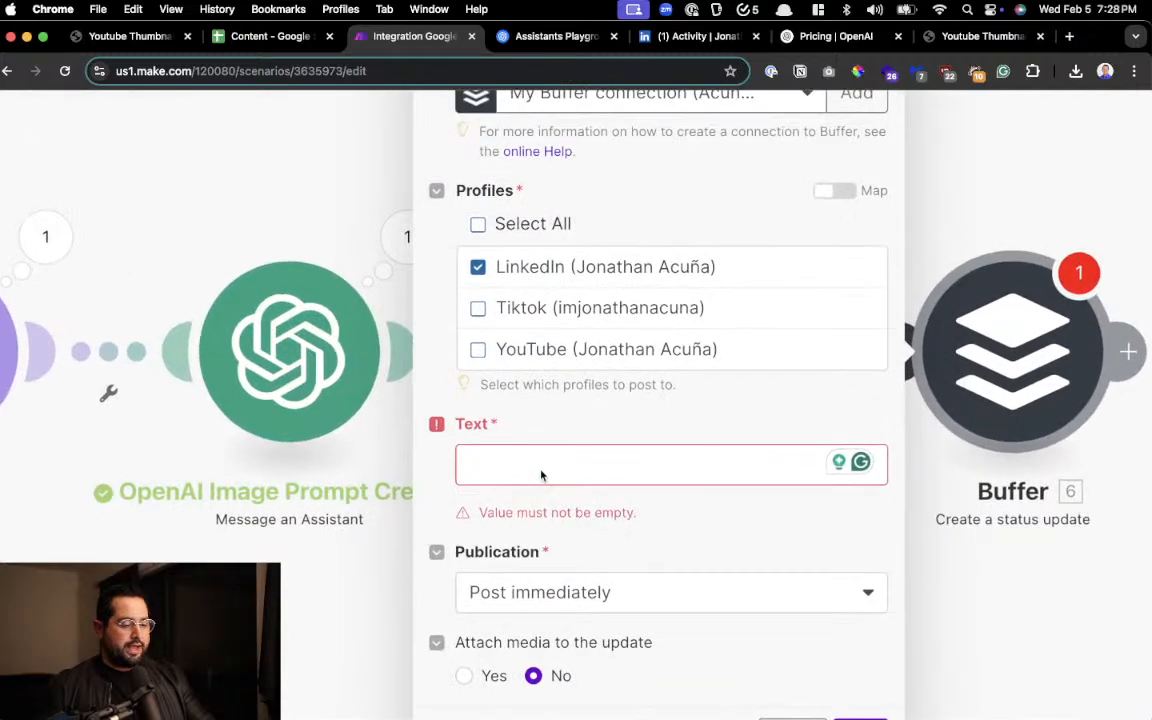
click(541, 472)
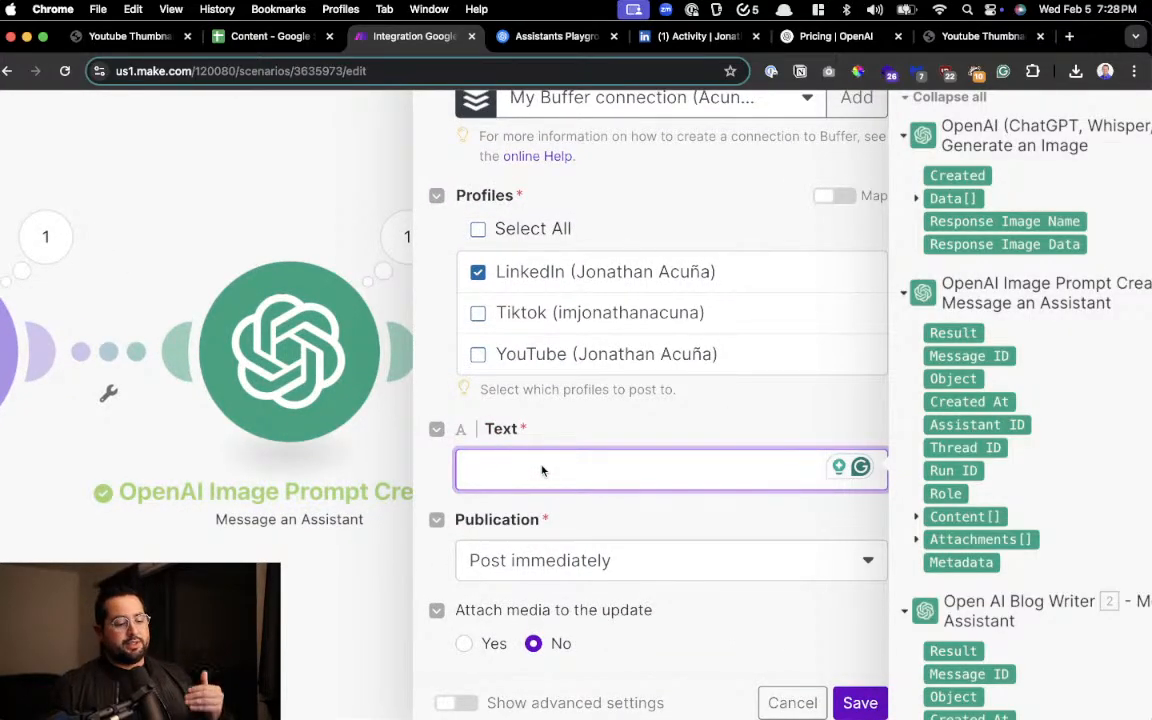
Look through the mappable items for the Buffer post's Text field to find the parsed title and message, and leave the module's settings
scroll(956, 424, up, 3)
scroll(956, 424, right, 3)
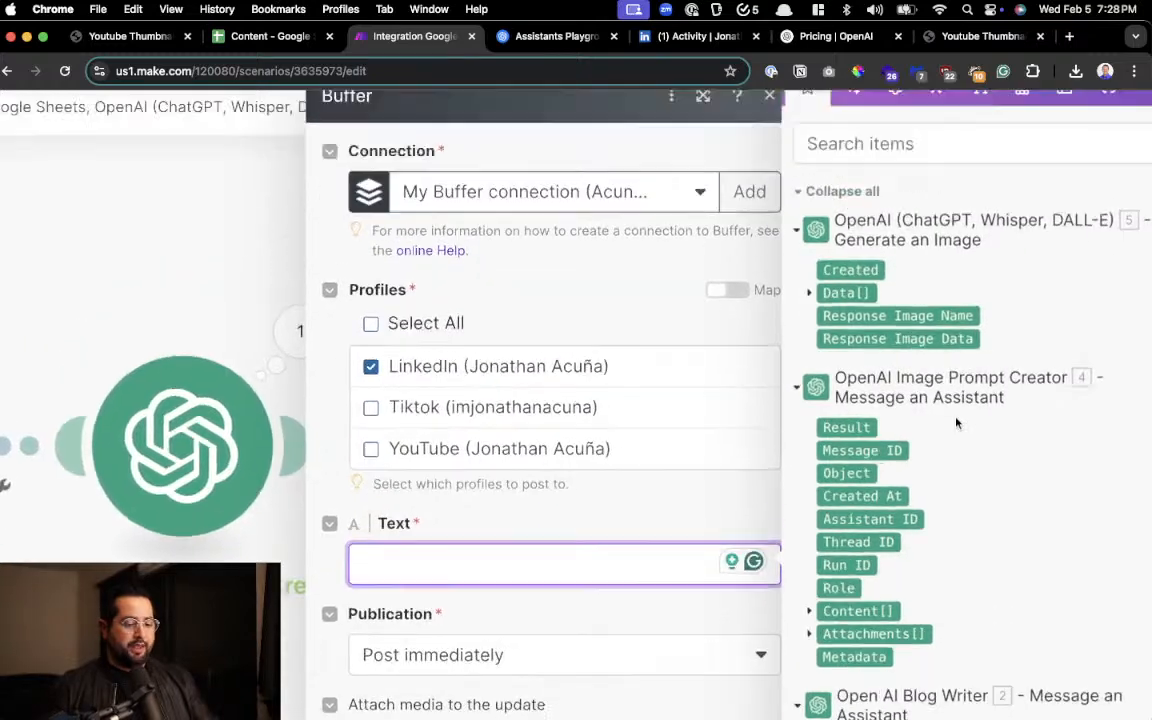
scroll(948, 410, down, 3)
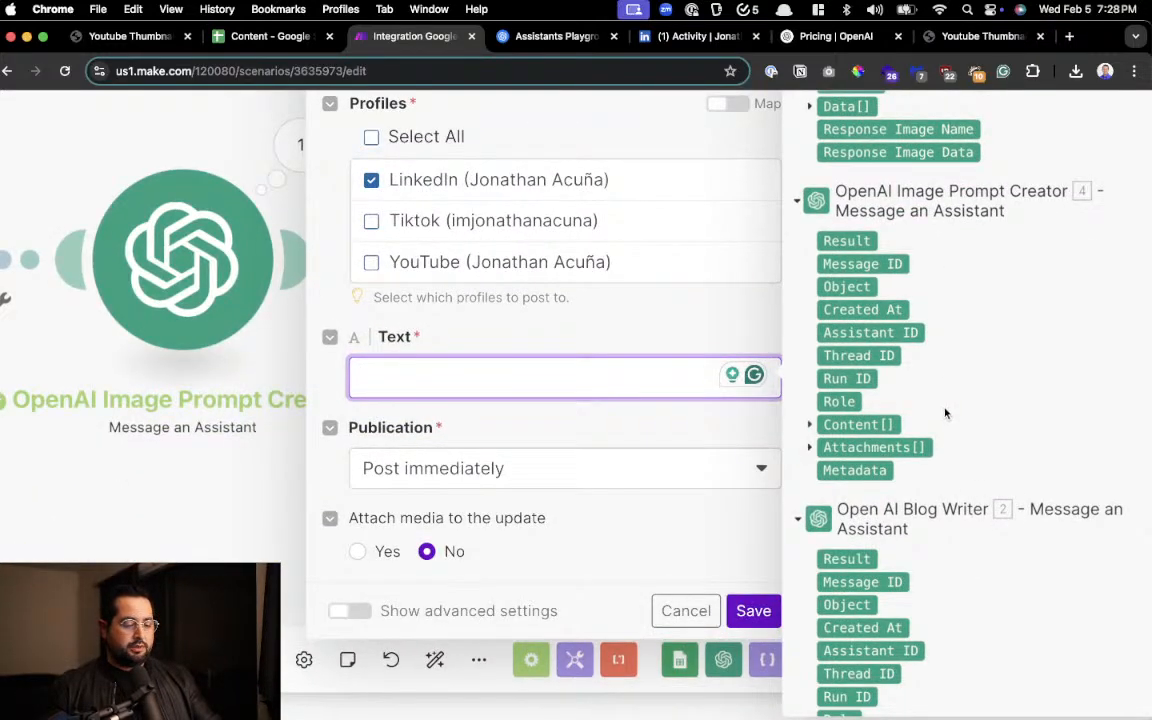
scroll(945, 413, down, 3)
scroll(922, 352, down, 7)
scroll(922, 350, up, 6)
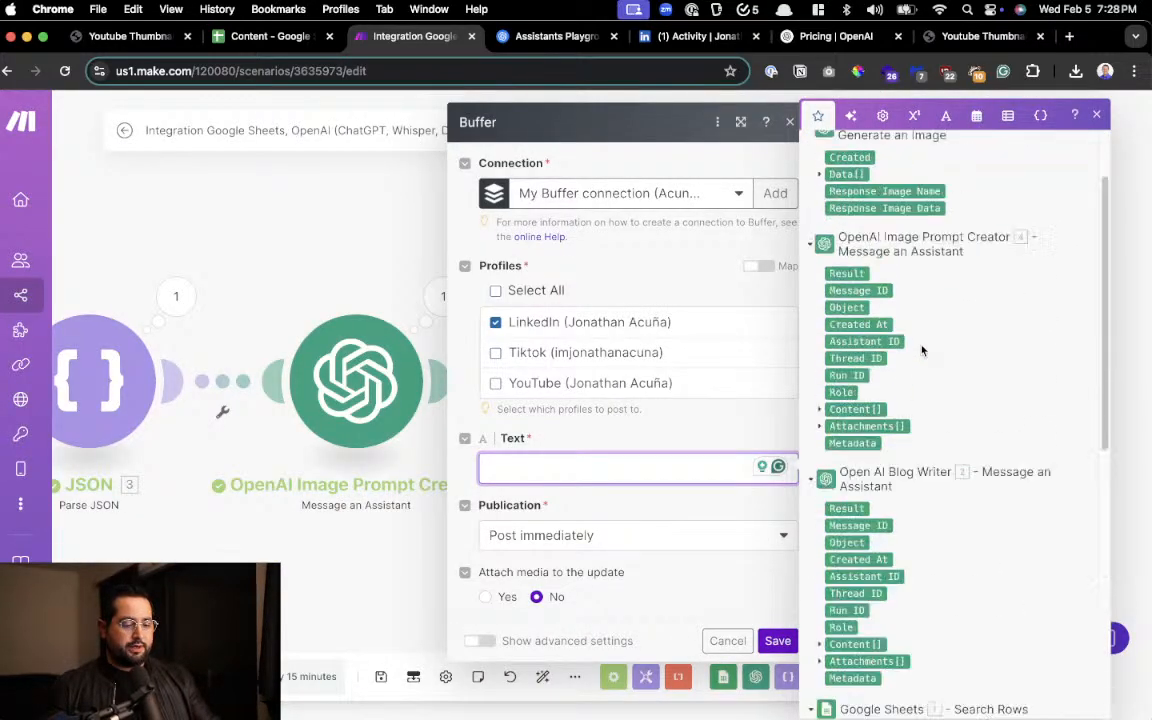
scroll(922, 350, up, 5)
scroll(923, 352, down, 15)
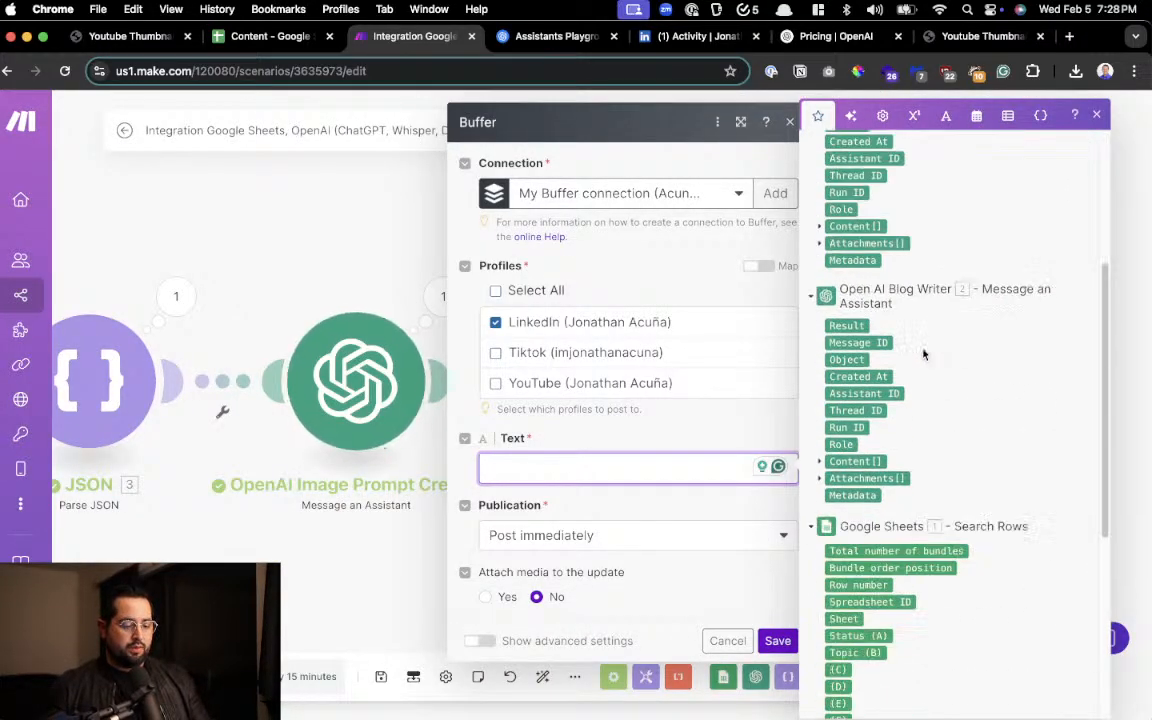
click(378, 546)
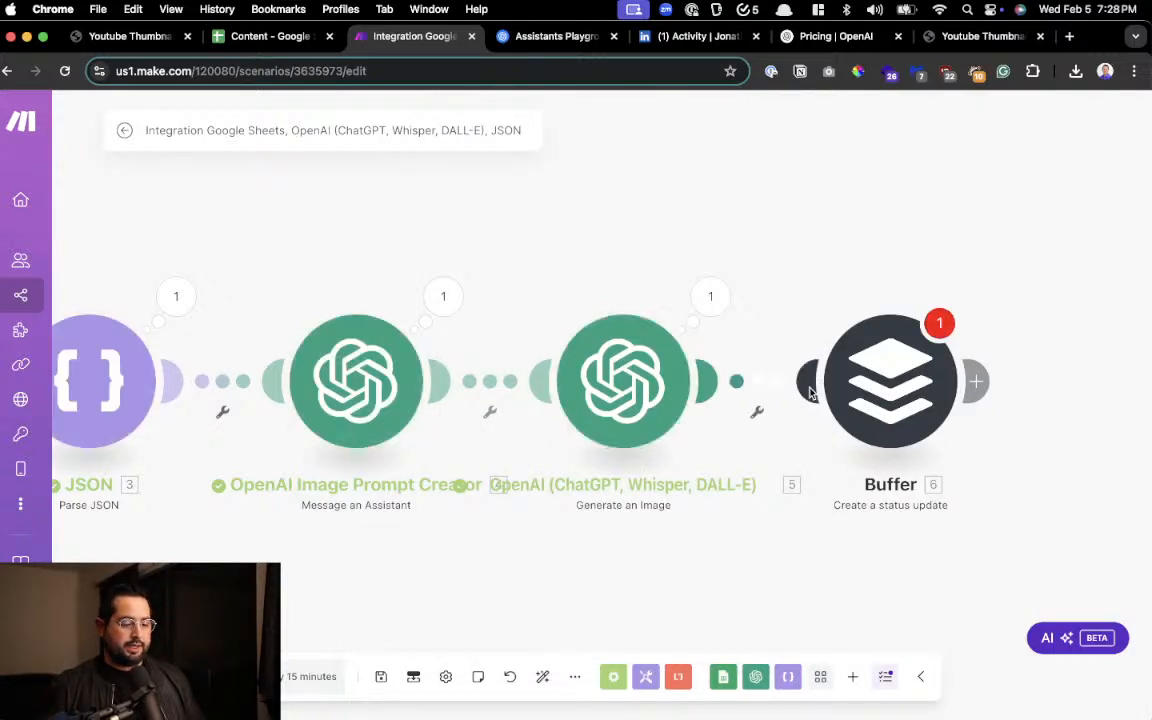
Reopen the Buffer module's settings, search the Text field's mappable items for "json", and leave the settings
click(935, 400)
click(547, 476)
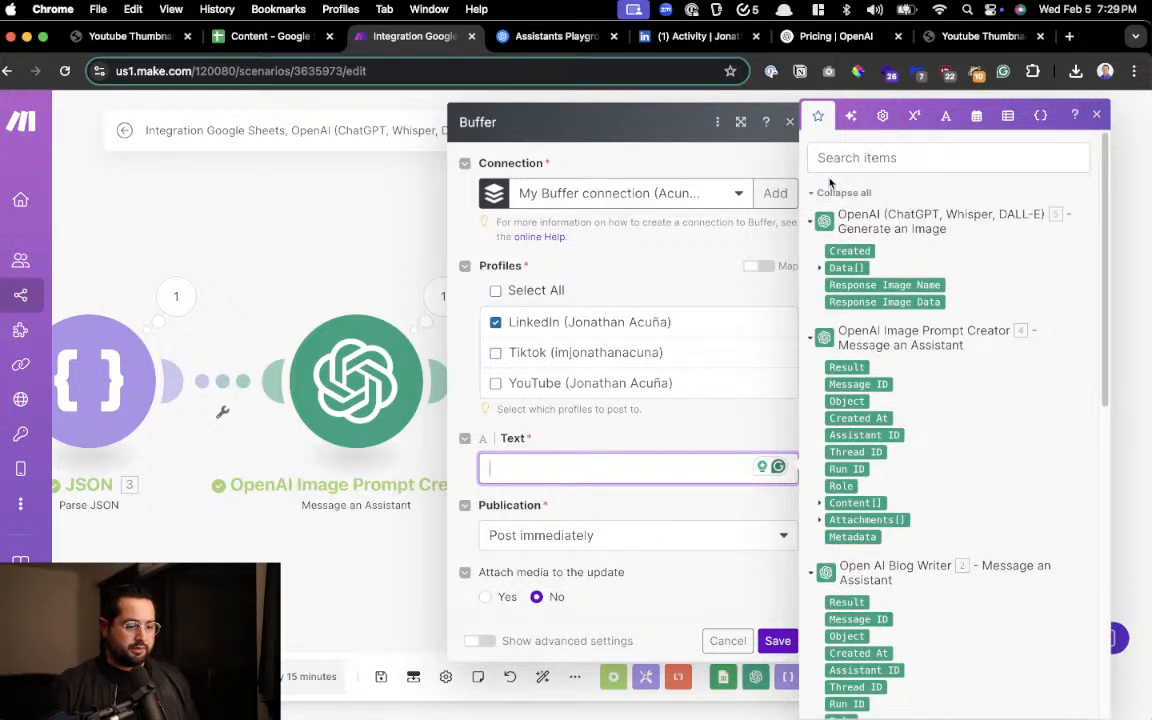
click(897, 158)
text(json)
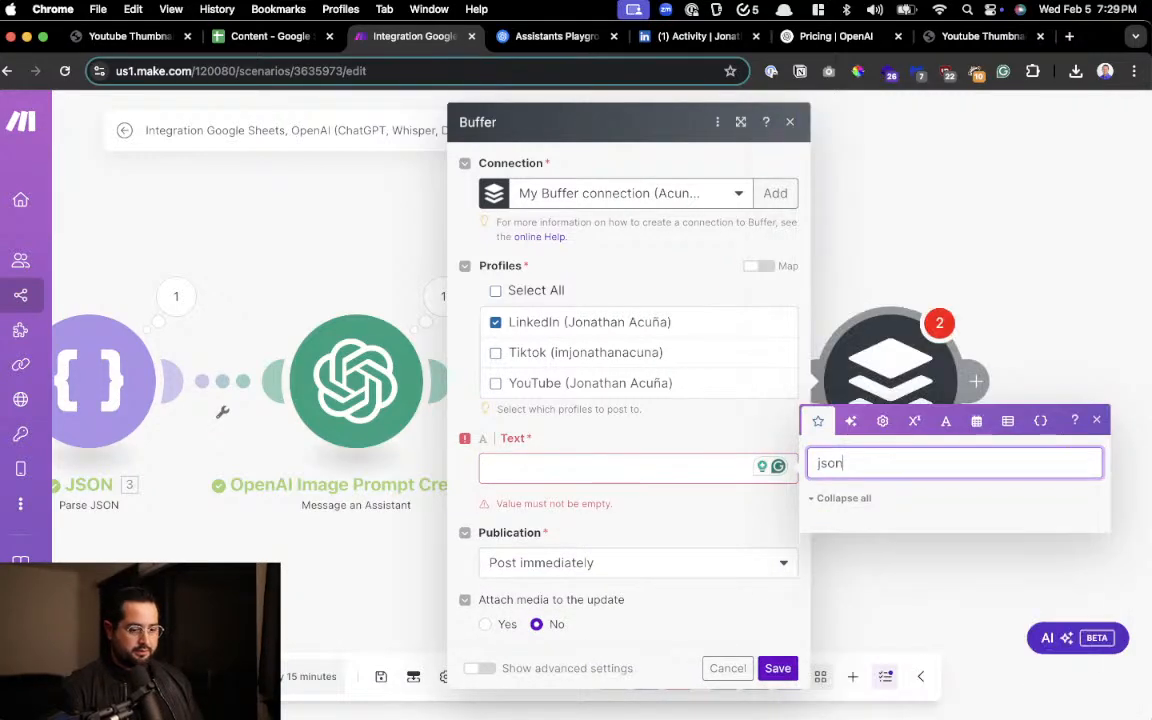
key(super+a)
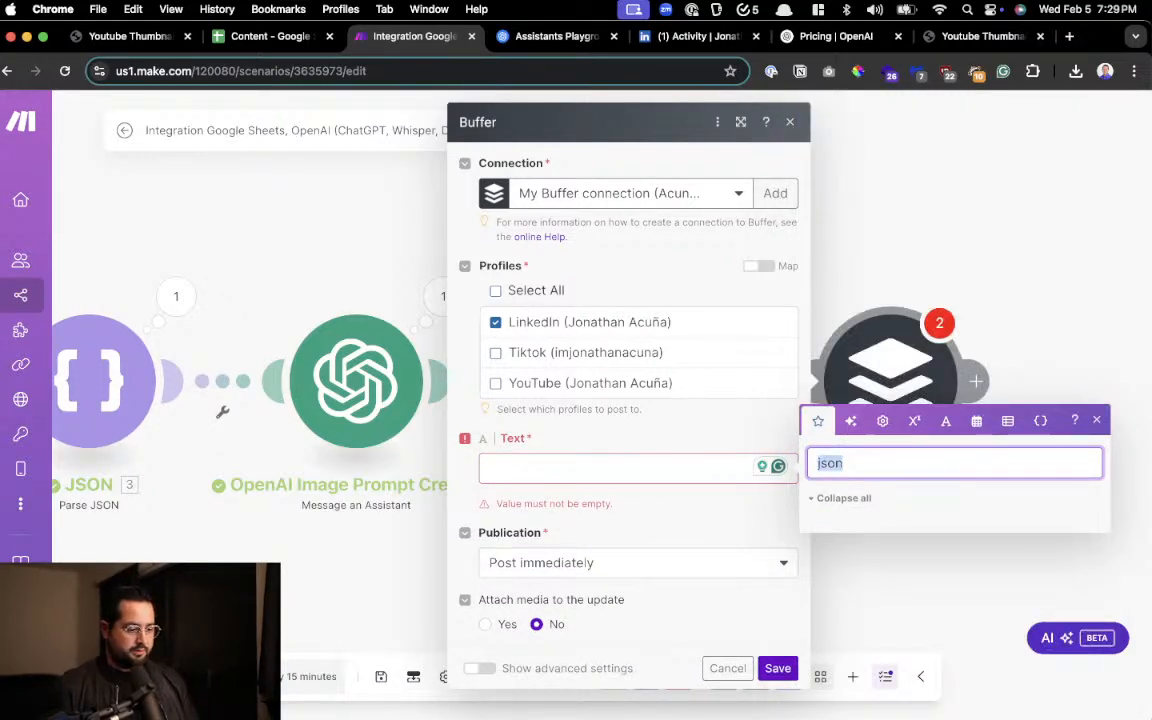
click(899, 160)
Check the Parse JSON module's settings with the Blog Writer's Result as the JSON string, and save them
scroll(440, 500, left, 5)
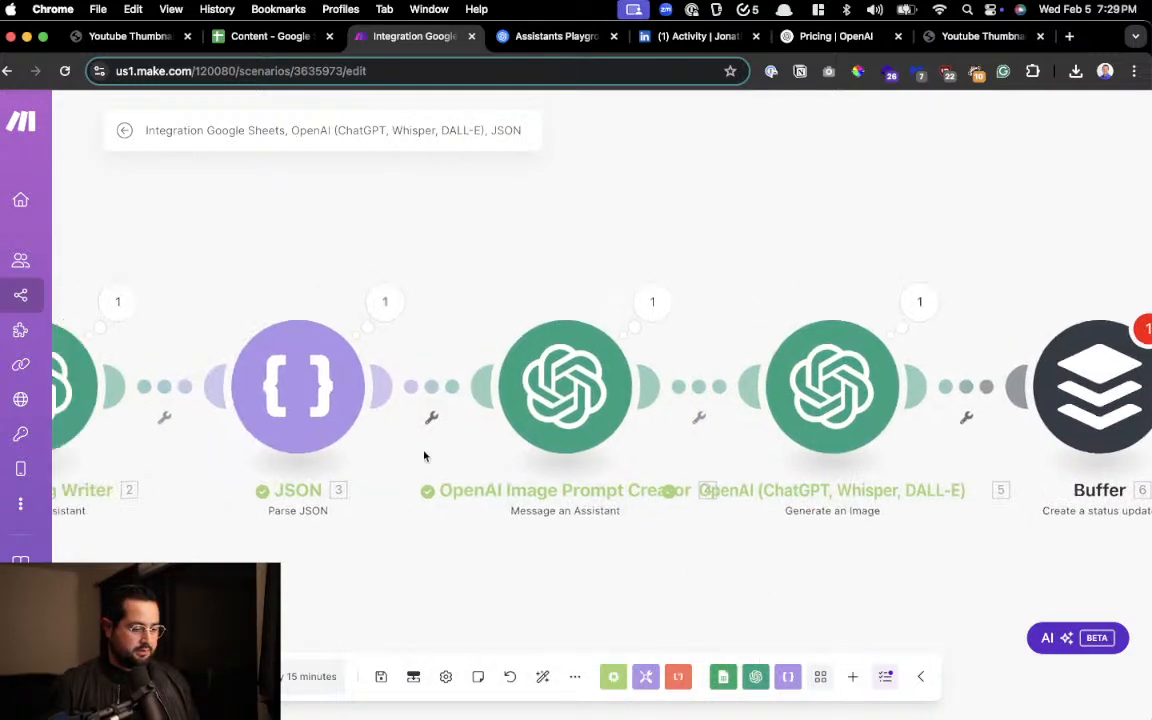
click(297, 385)
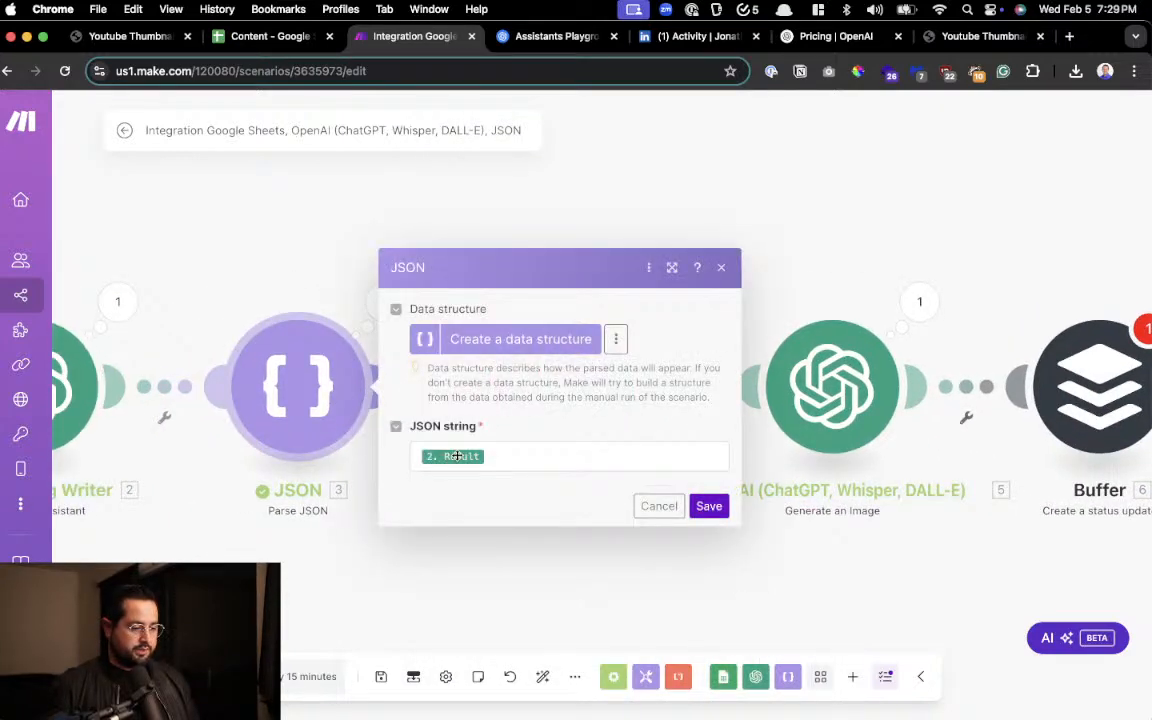
click(705, 508)
scroll(640, 550, right, 5)
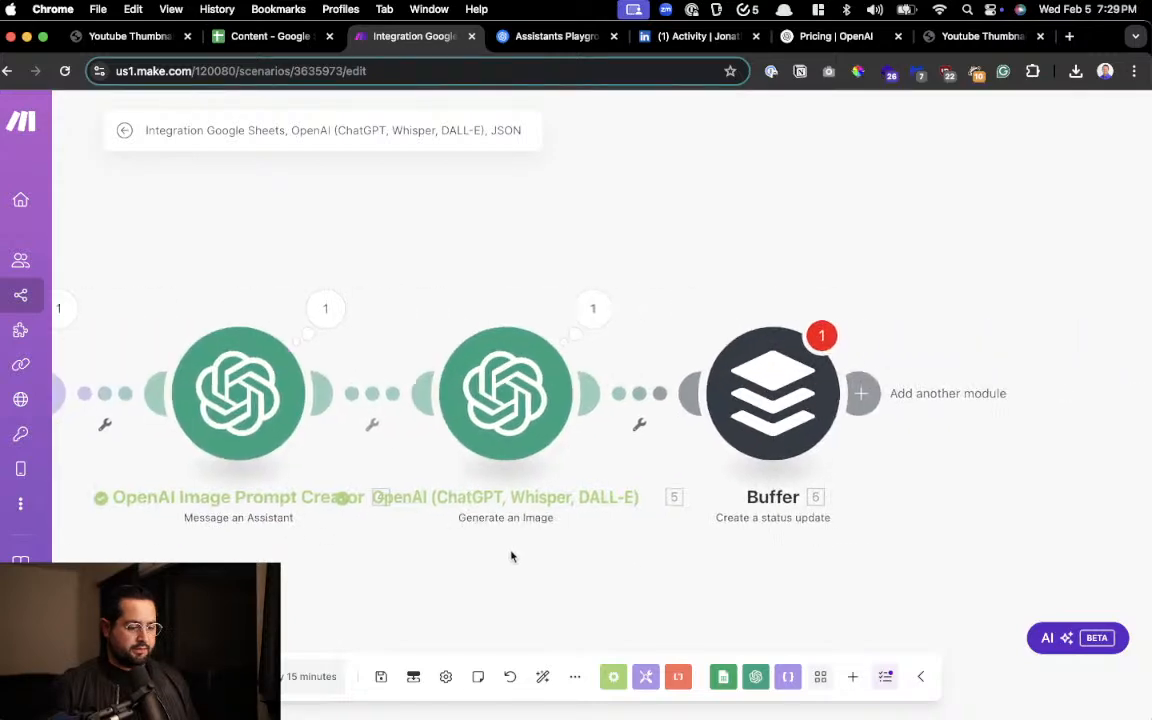
Reopen the Buffer module's settings and fill the post's Text with the Parse JSON title, a blank line and the message
click(800, 383)
scroll(795, 398, down, 2)
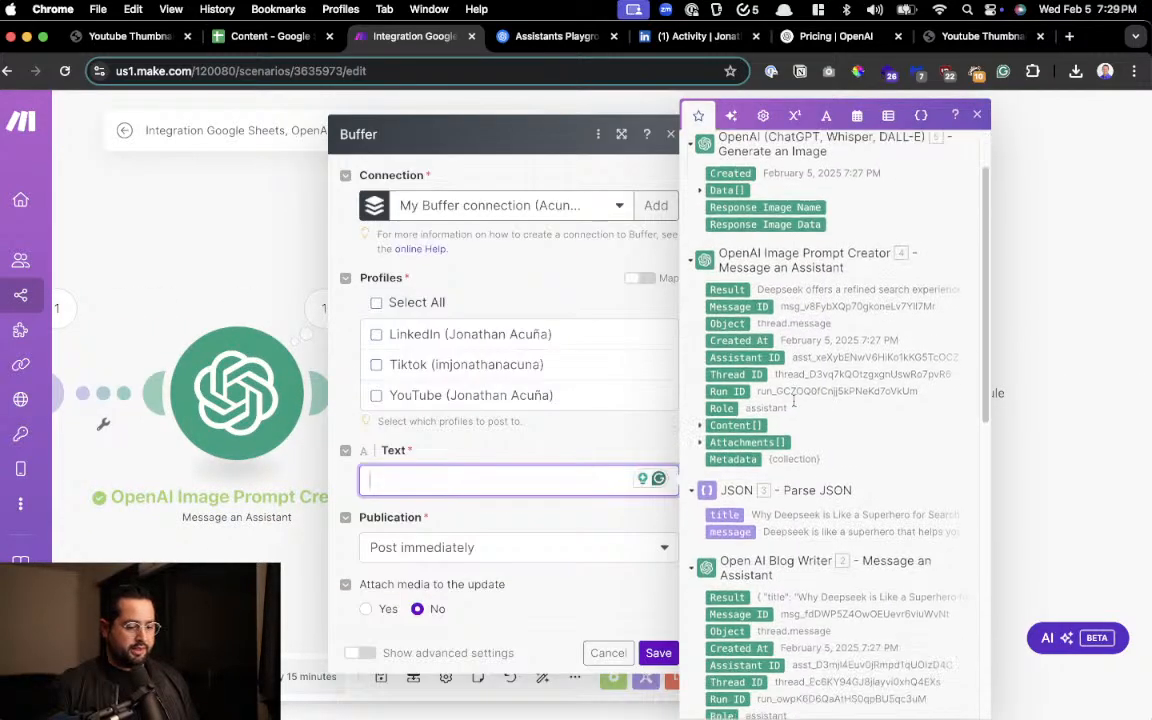
scroll(802, 400, up, 2)
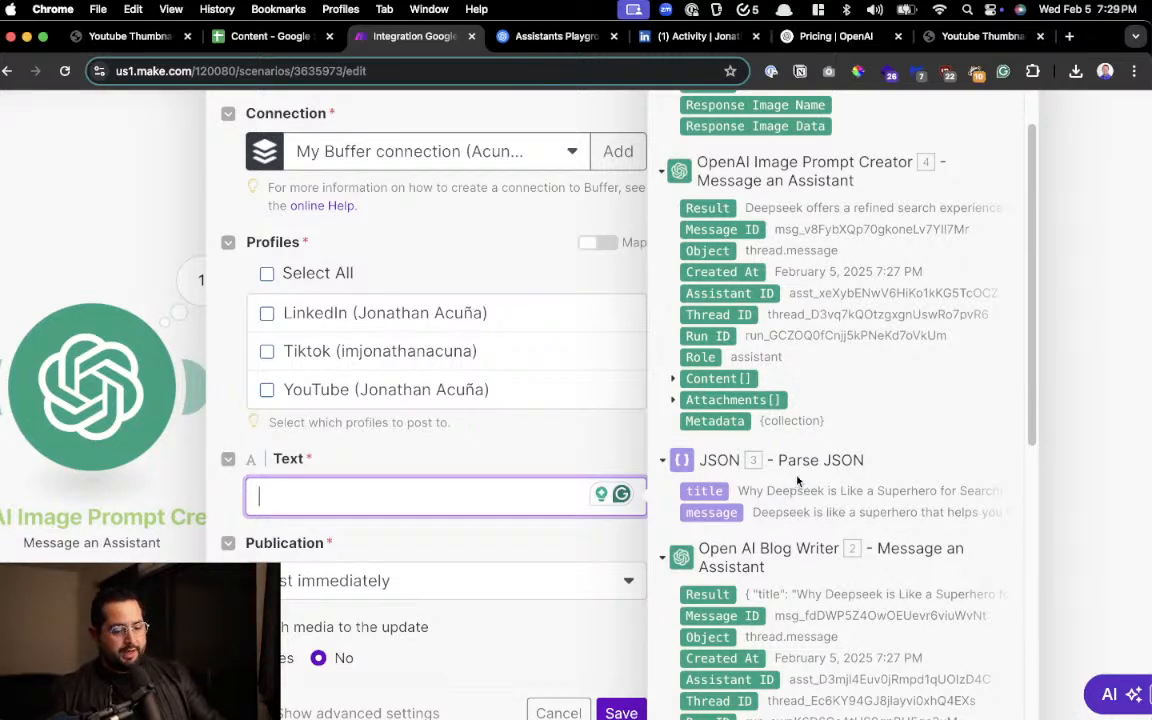
scroll(797, 481, down, 1)
scroll(806, 408, up, 4)
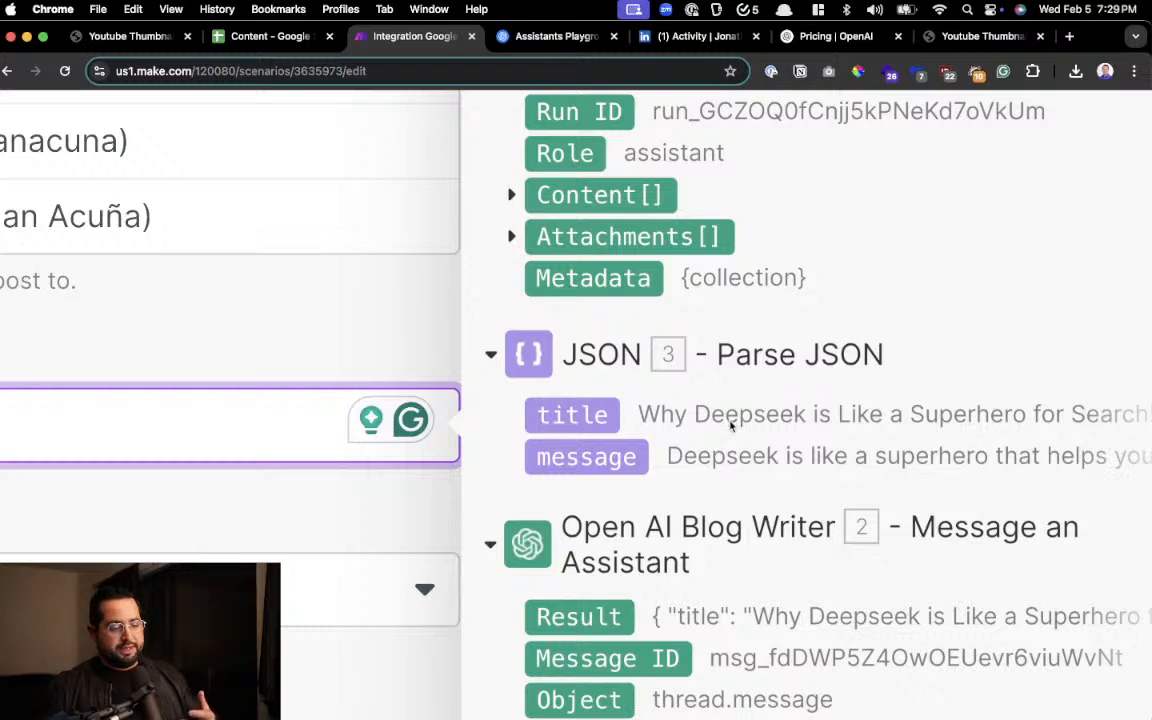
scroll(681, 494, down, 3)
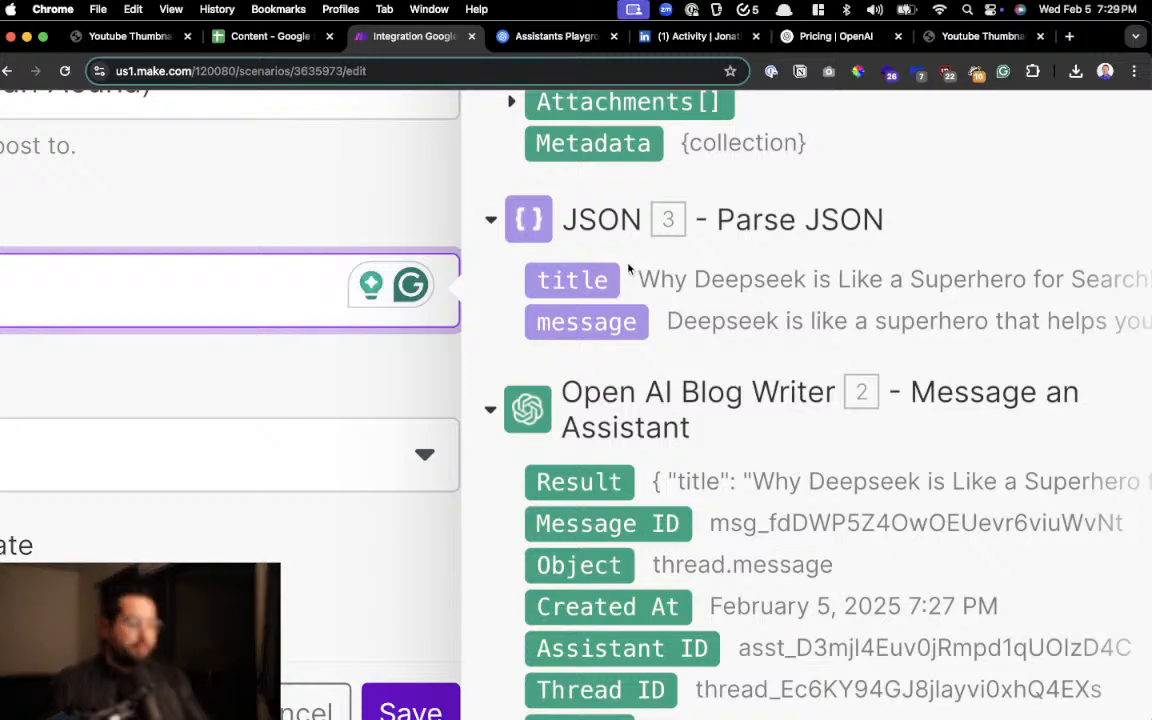
scroll(629, 269, down, 5)
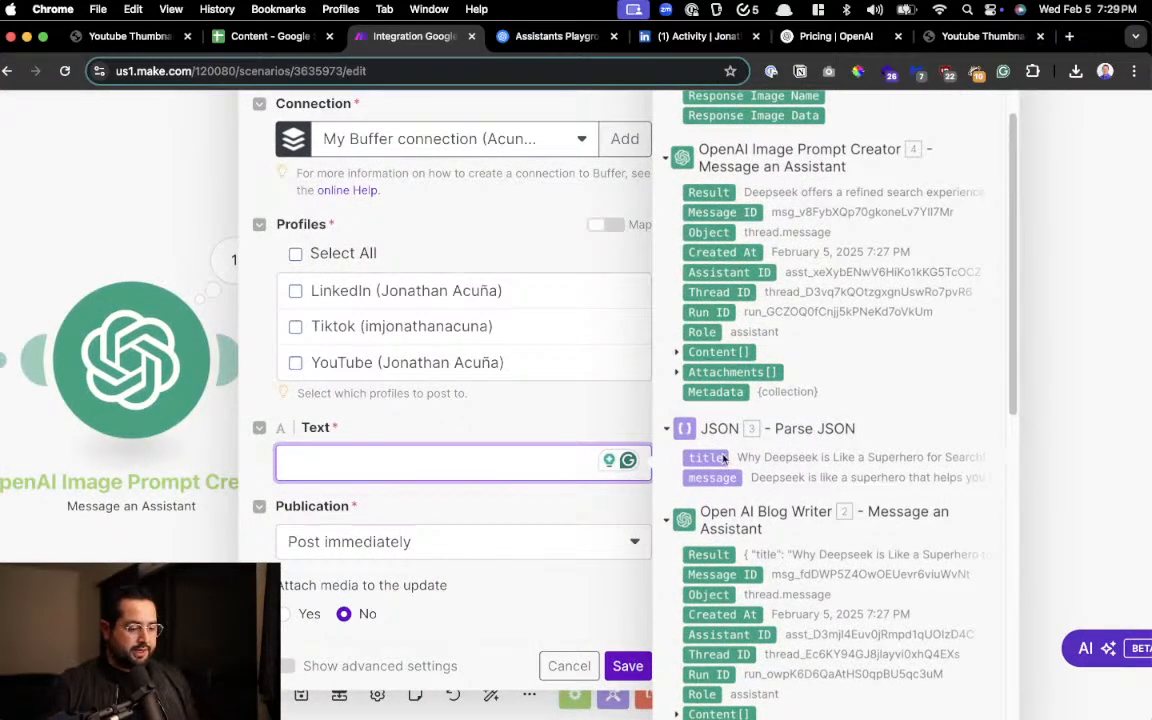
drag(723, 457, 527, 454)
key(Return)
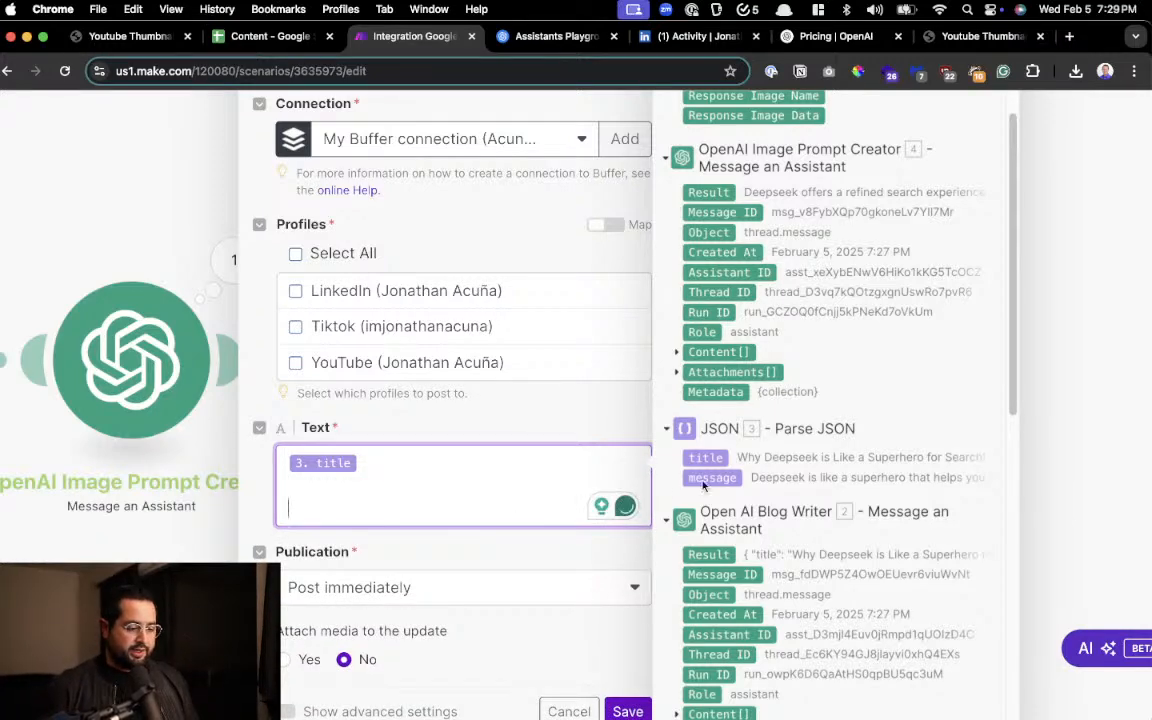
drag(703, 485, 472, 485)
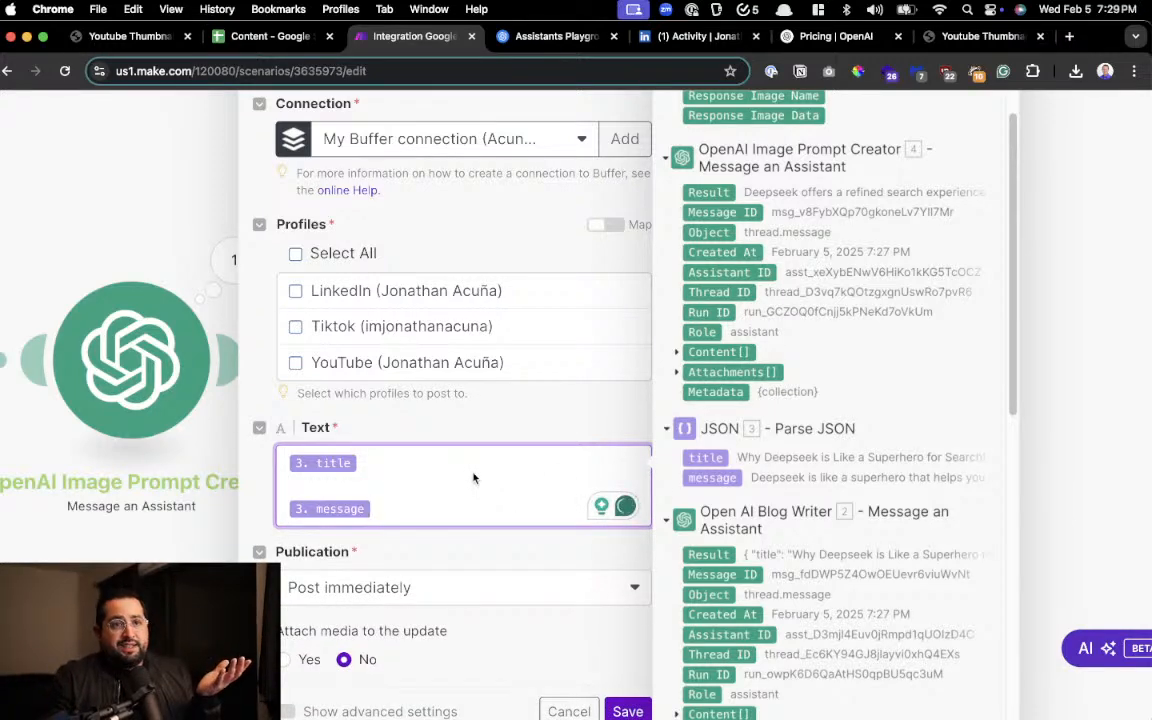
Show the Buffer module's advanced settings and set "Attach media to the update" to Yes
scroll(473, 480, down, 1)
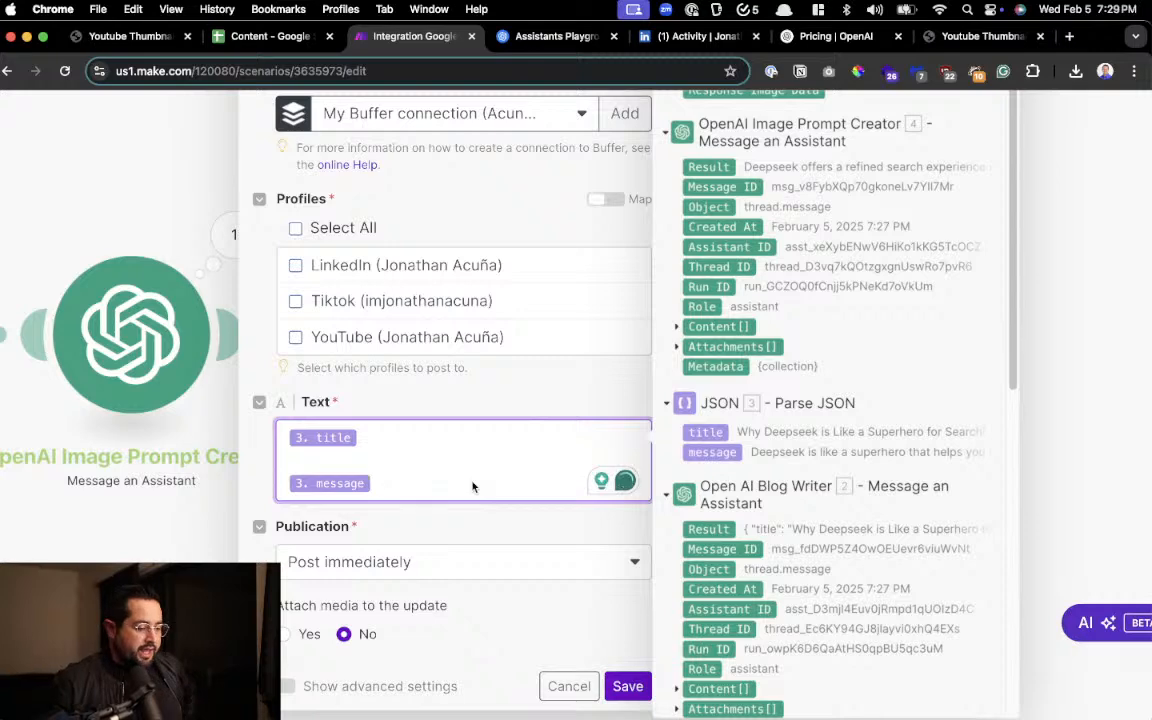
click(290, 687)
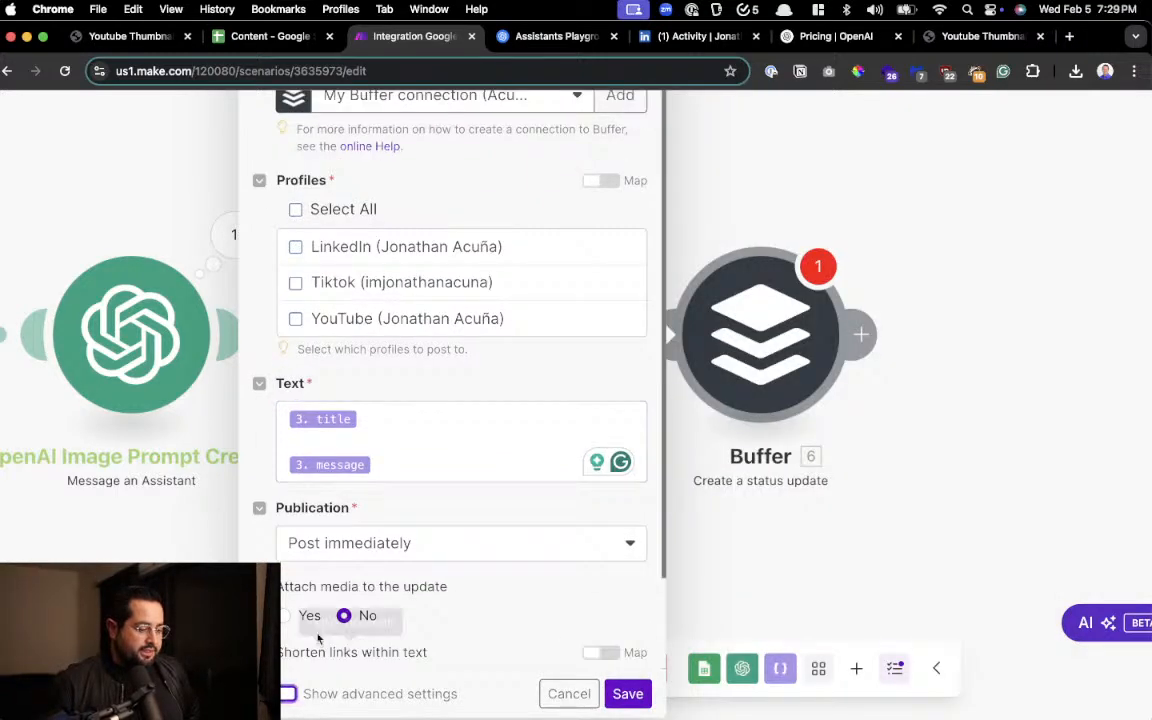
scroll(318, 637, down, 3)
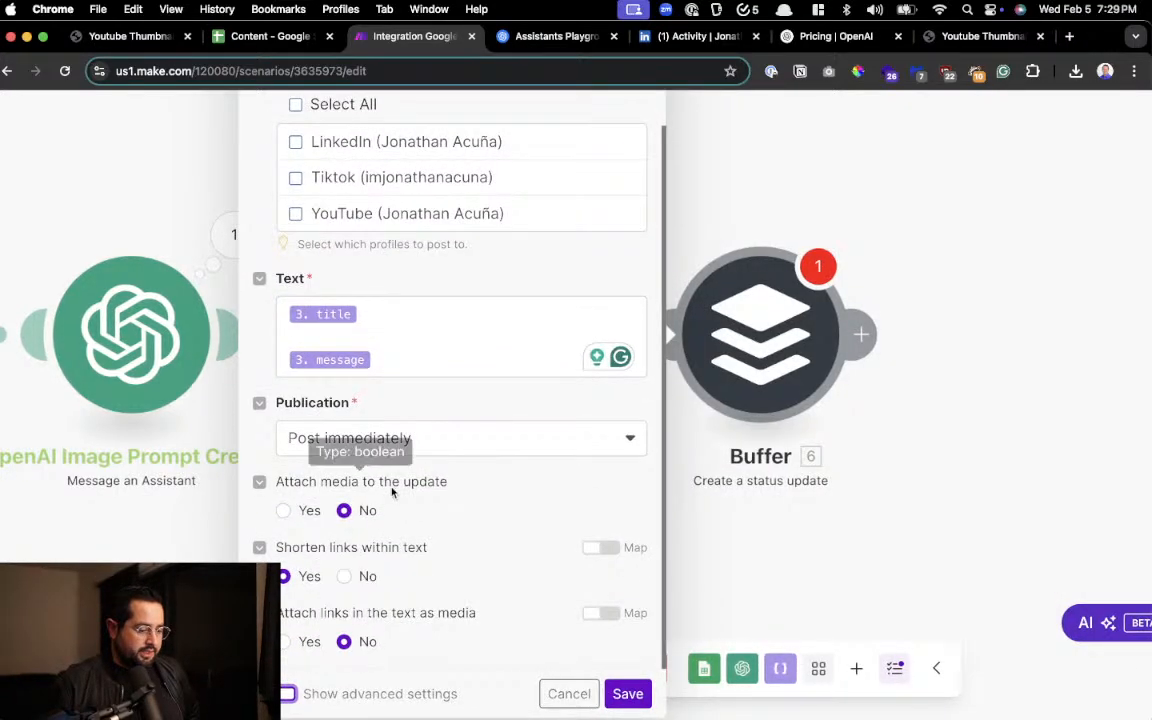
drag(321, 482, 413, 487)
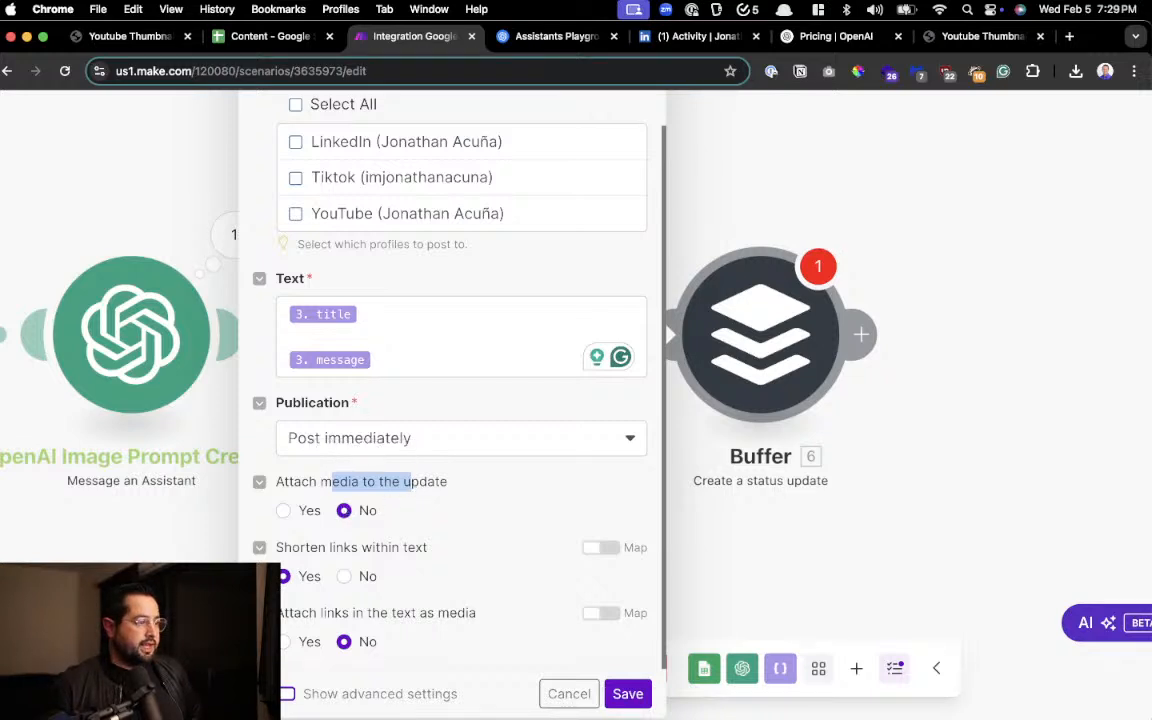
click(284, 511)
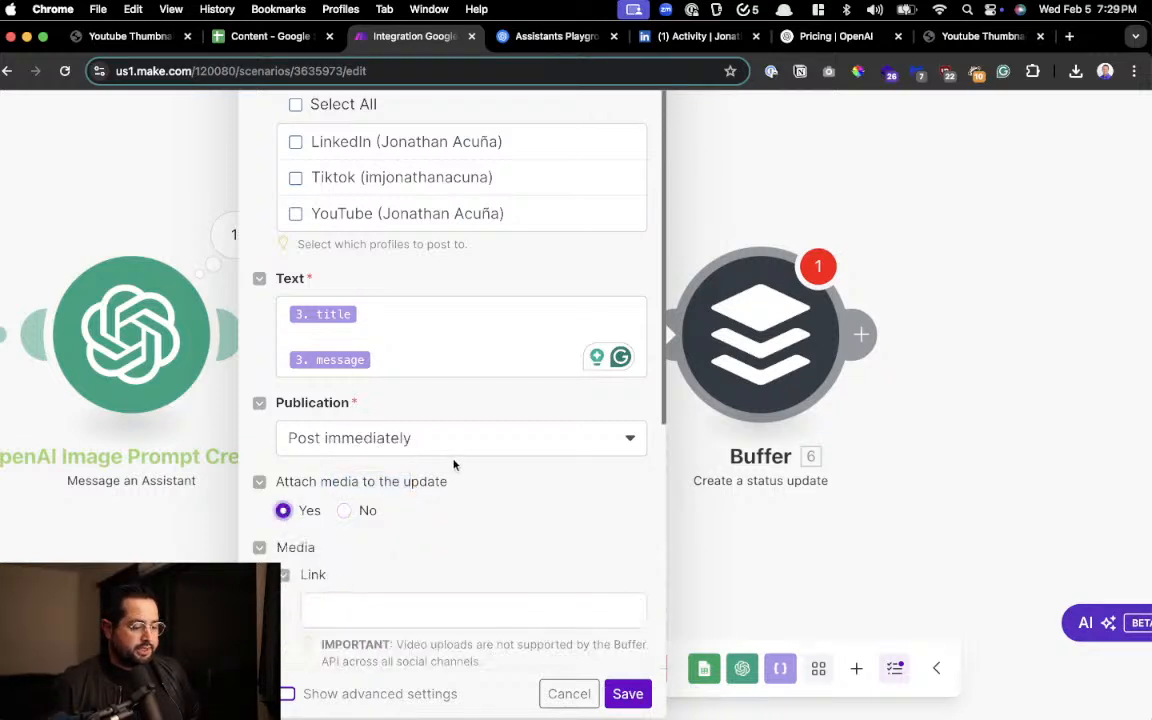
scroll(455, 463, down, 5)
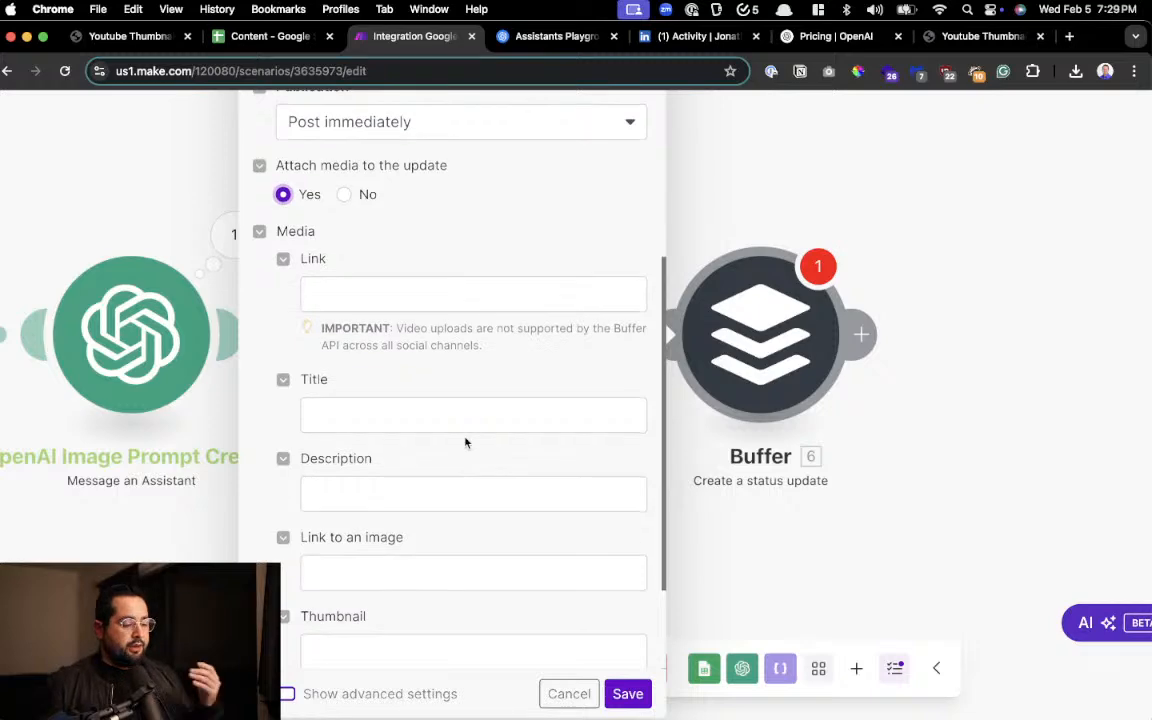
Examine the mappable items for the Buffer media Link field, looking for the generated image's link, and leave the settings
click(409, 294)
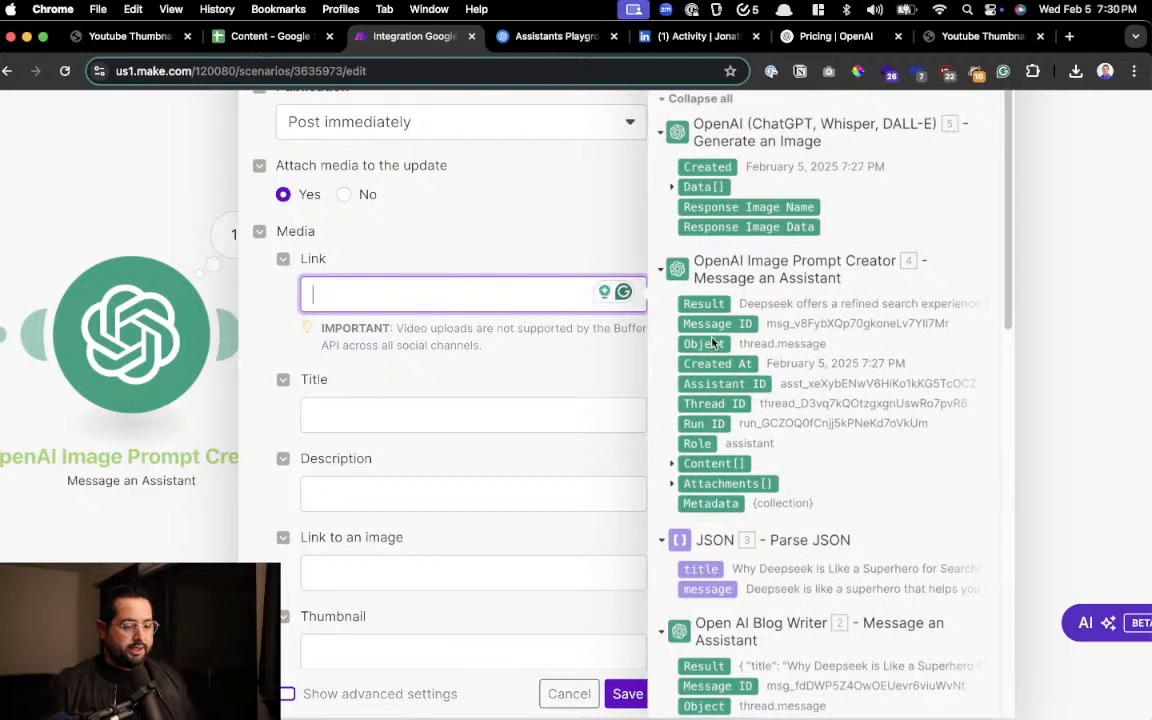
scroll(840, 436, up, 2)
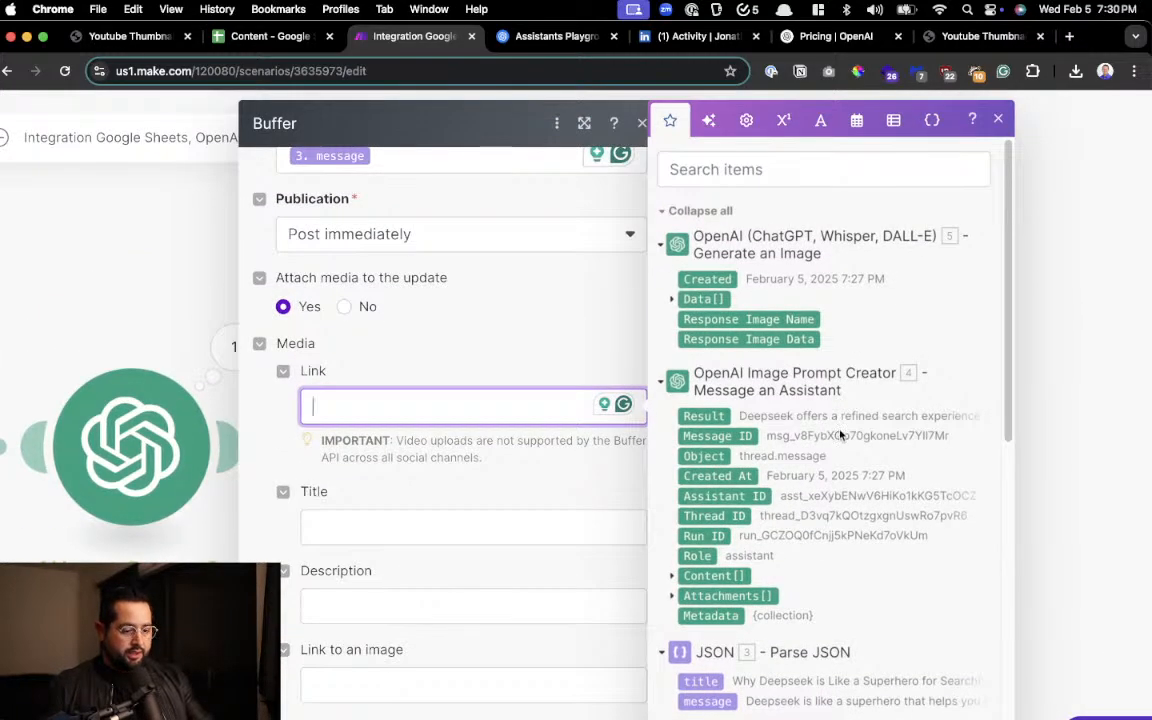
scroll(840, 433, up, 5)
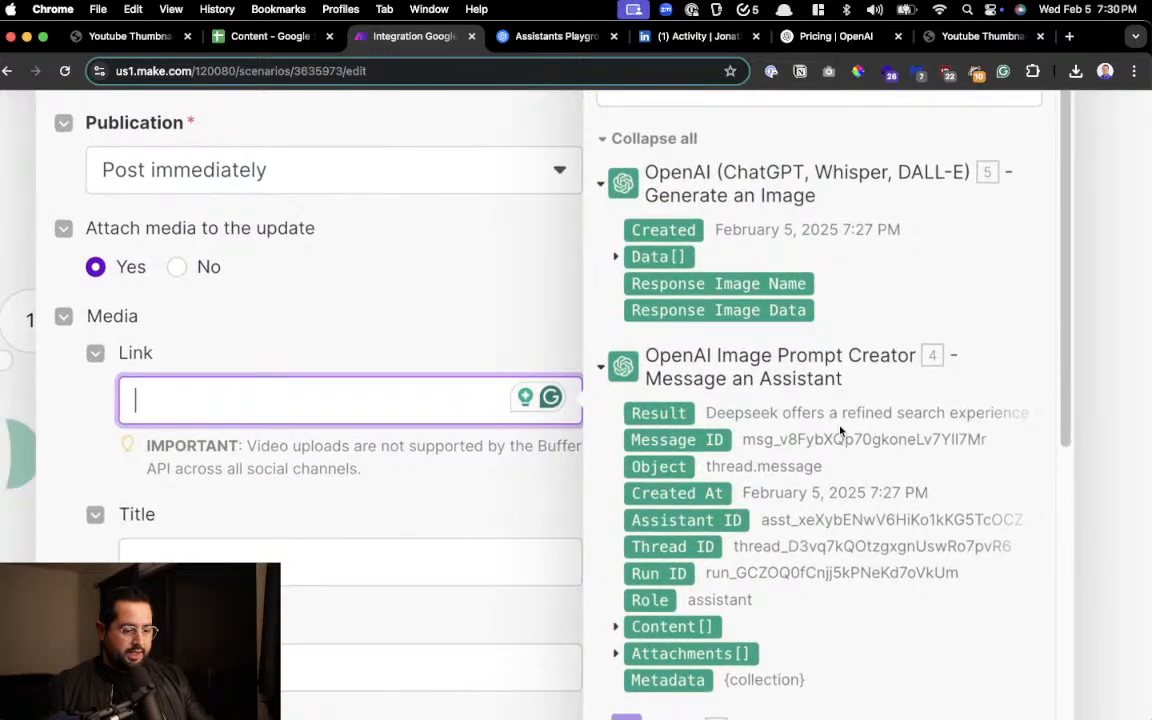
scroll(840, 427, down, 3)
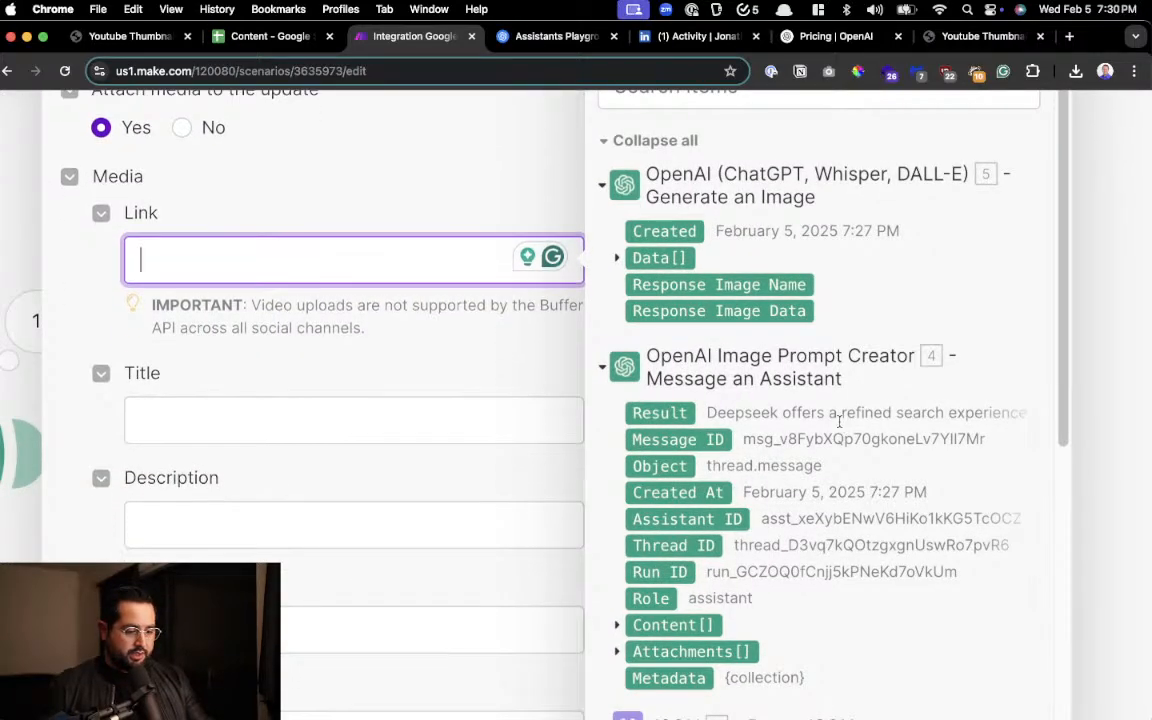
scroll(839, 422, down, 5)
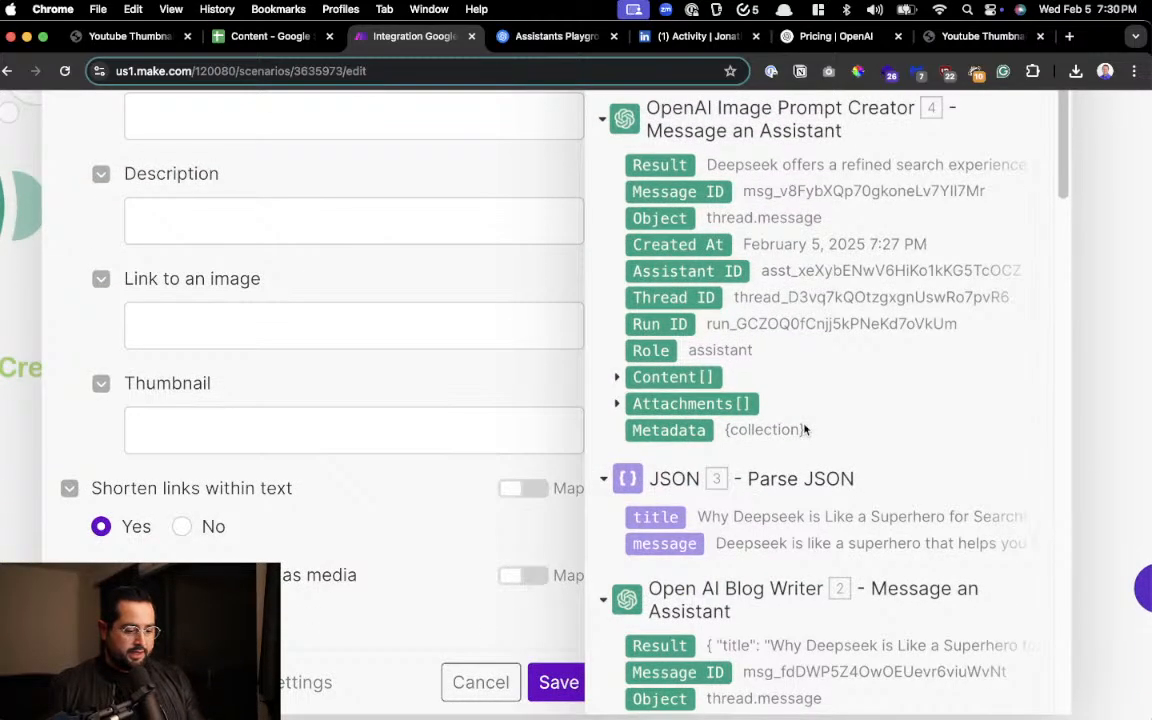
scroll(1076, 390, down, 5)
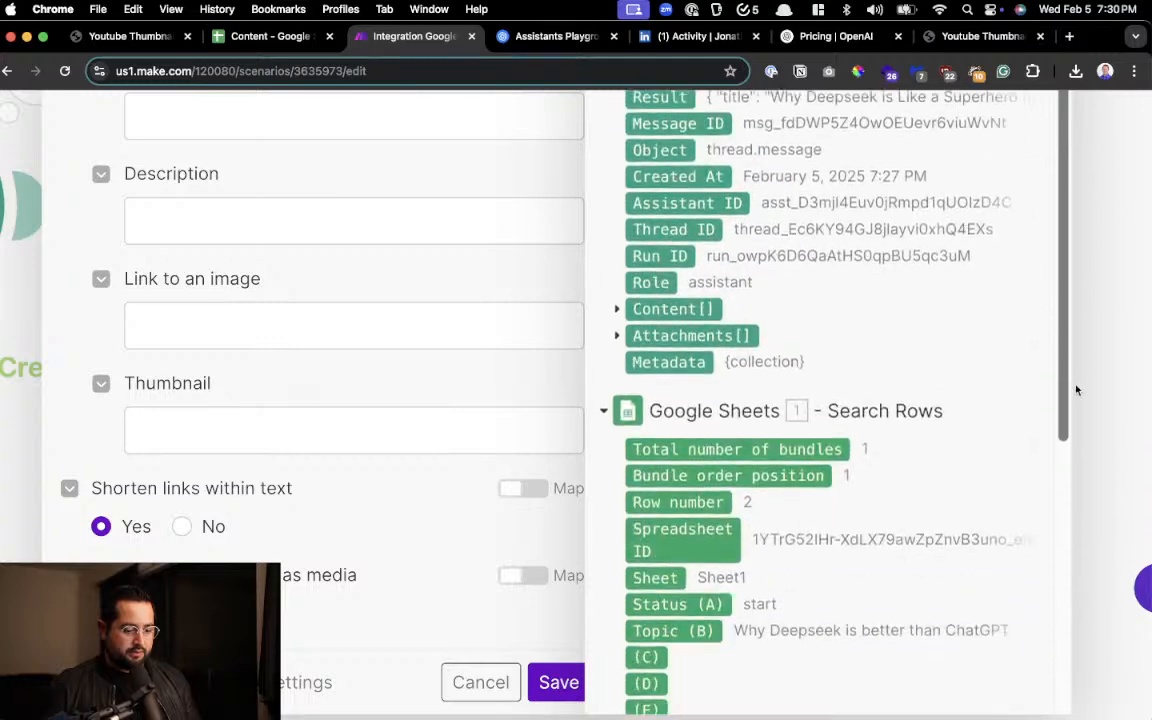
drag(1076, 388, 1053, 351)
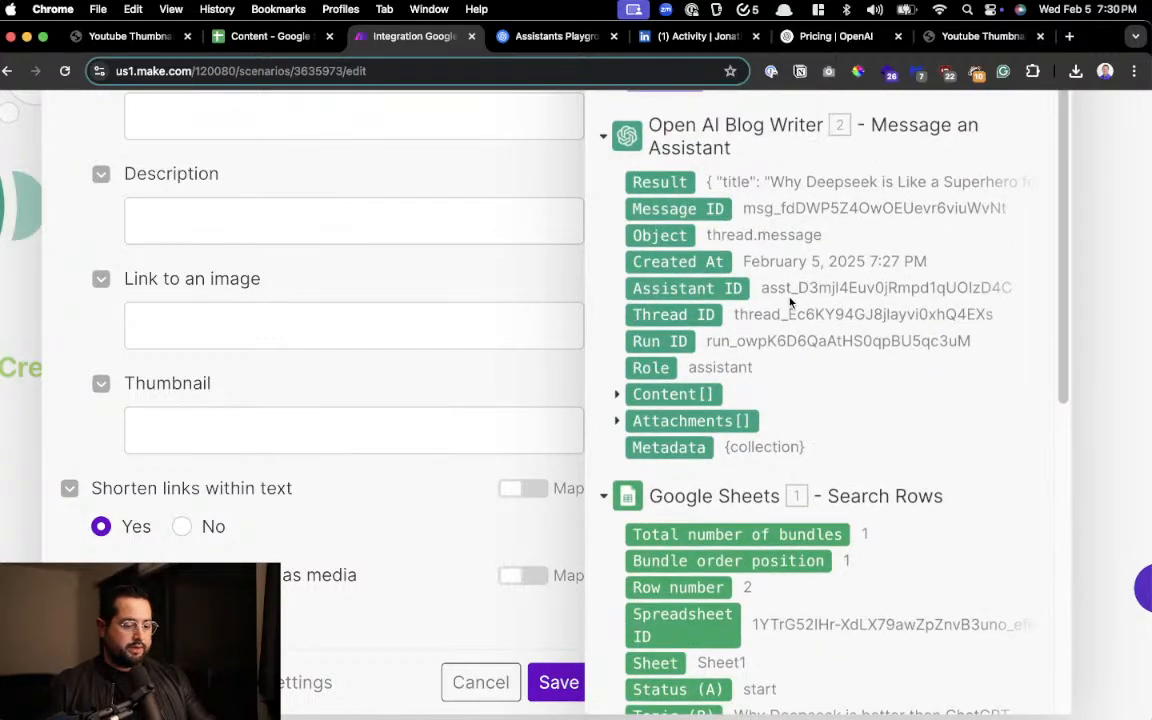
scroll(790, 303, down, 5)
click(250, 580)
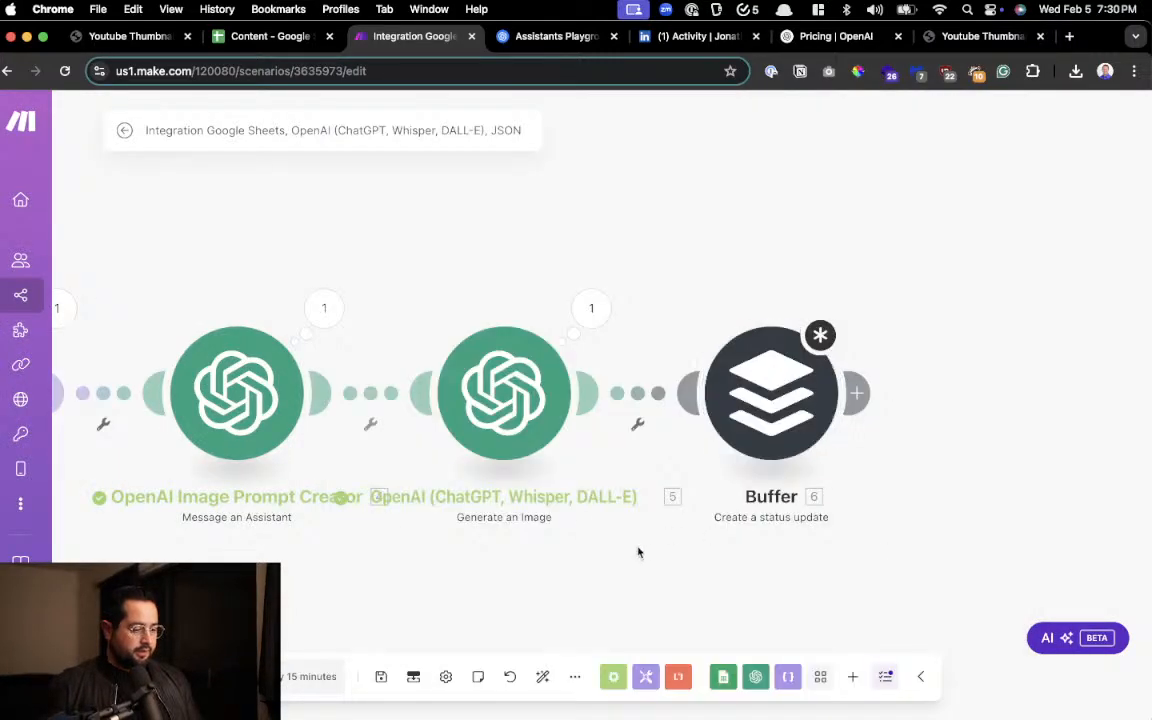
Space the Generate an Image and Buffer modules farther apart on the canvas and open the Generate an Image module's settings
drag(491, 583, 548, 586)
drag(790, 400, 944, 395)
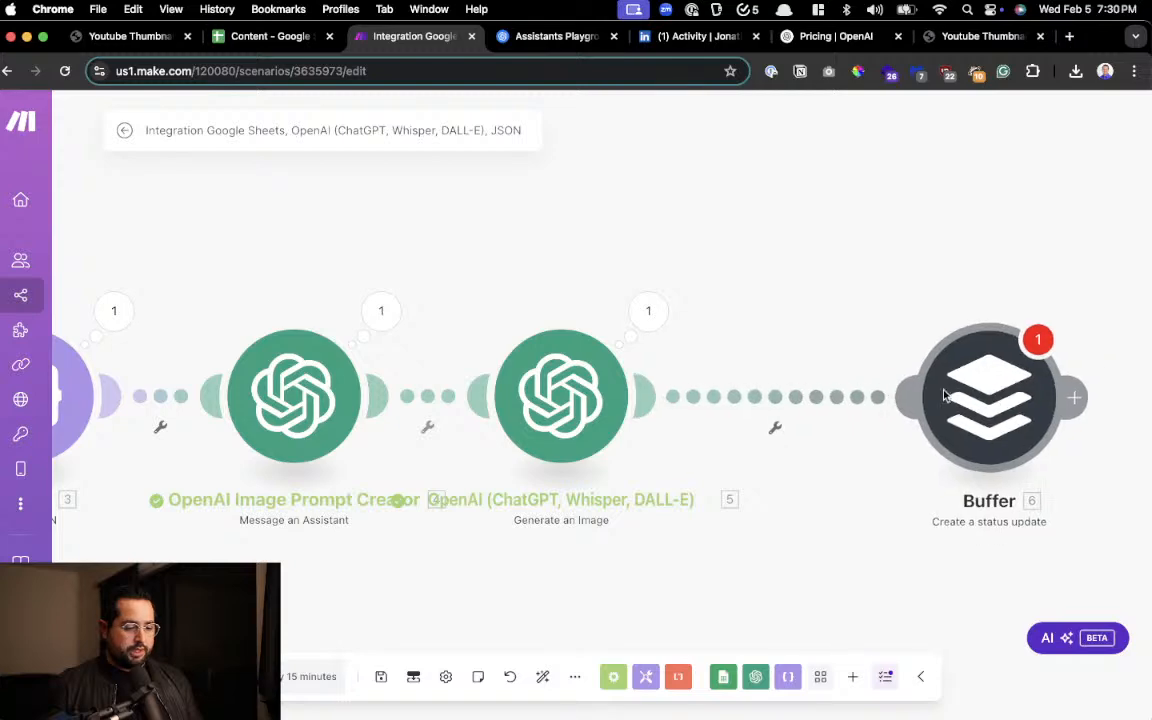
drag(535, 374, 631, 374)
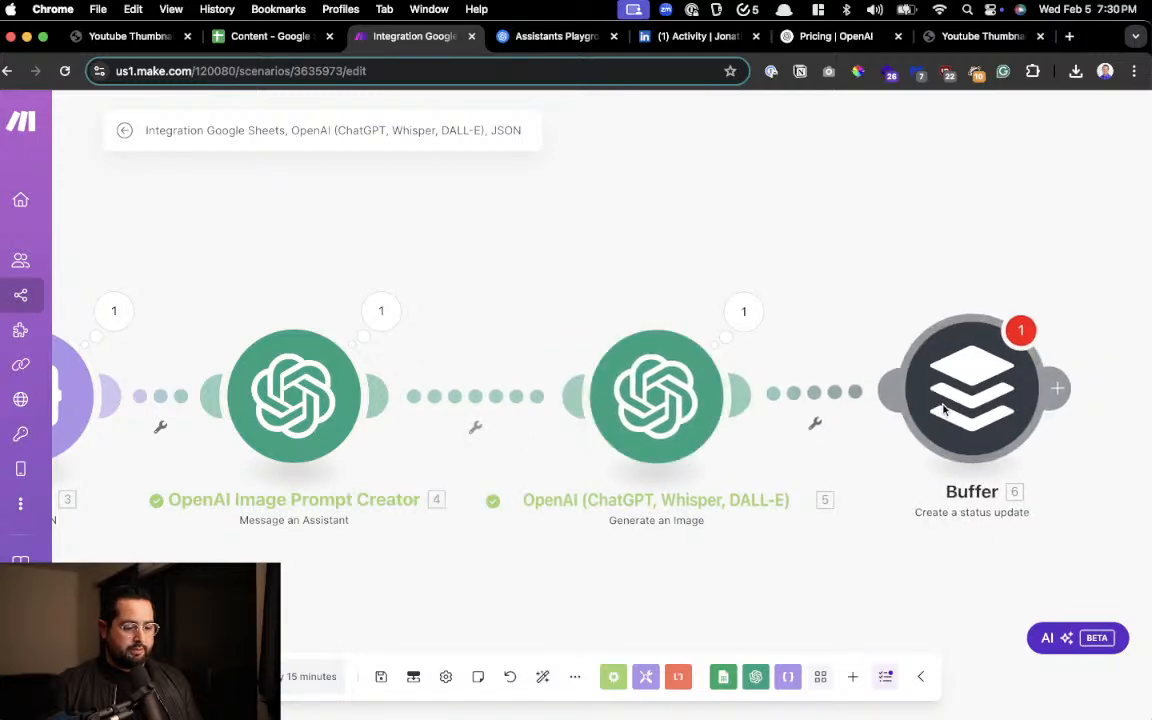
click(673, 432)
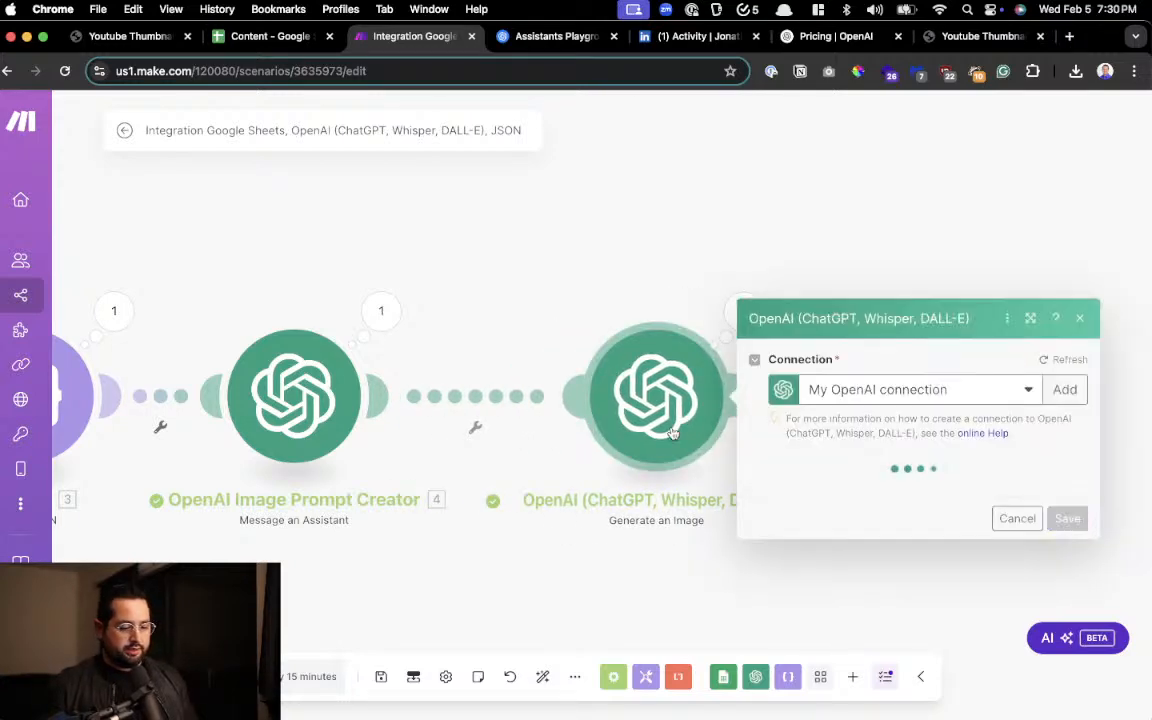
Rename the Generate an Image module to "OpenAI Image Generator" and close its settings
right_click(673, 432)
click(703, 518)
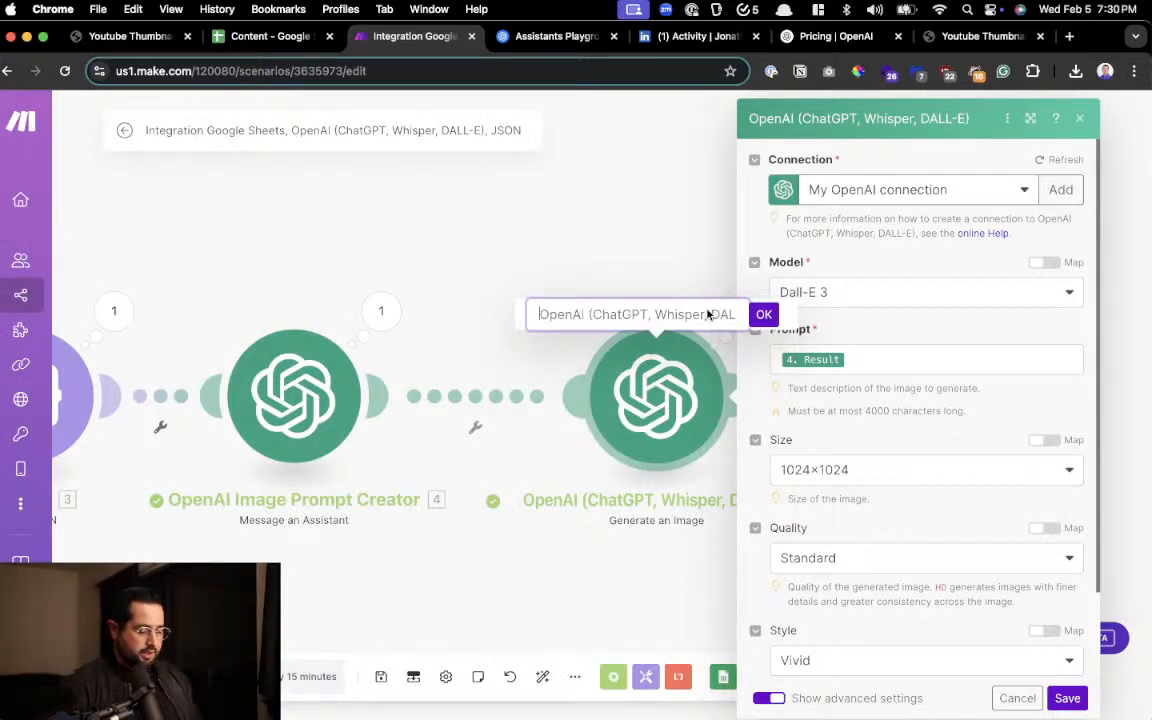
text(OPp)
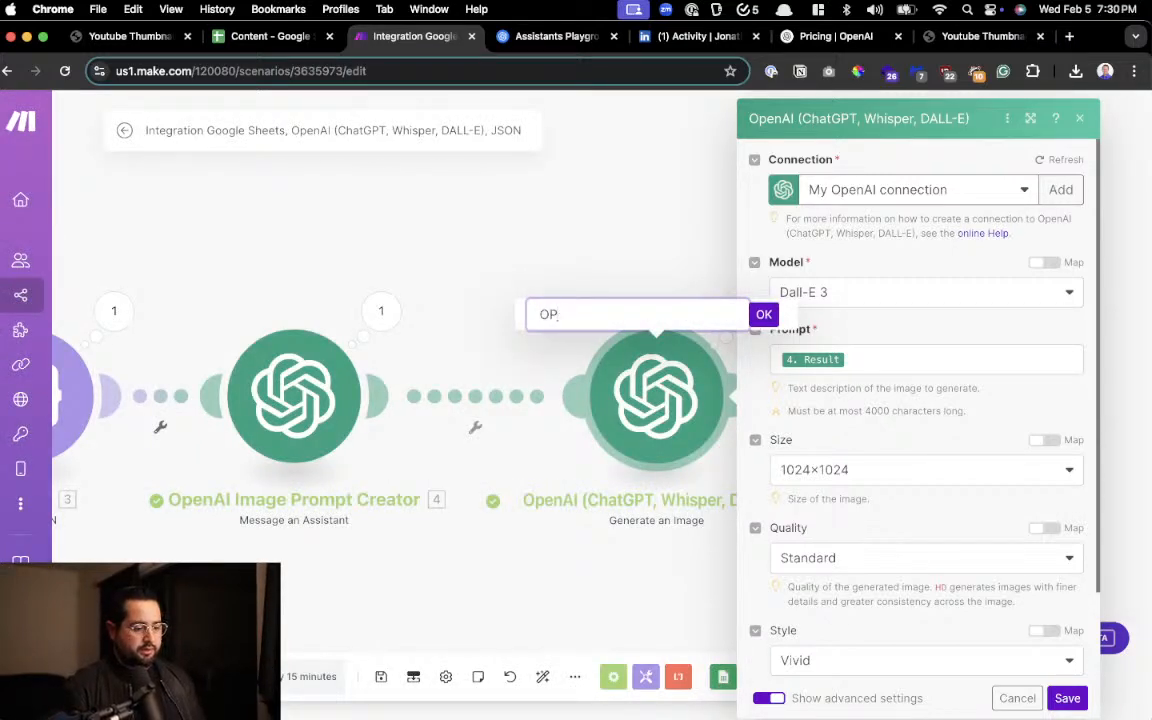
text(nAI Image Generator)
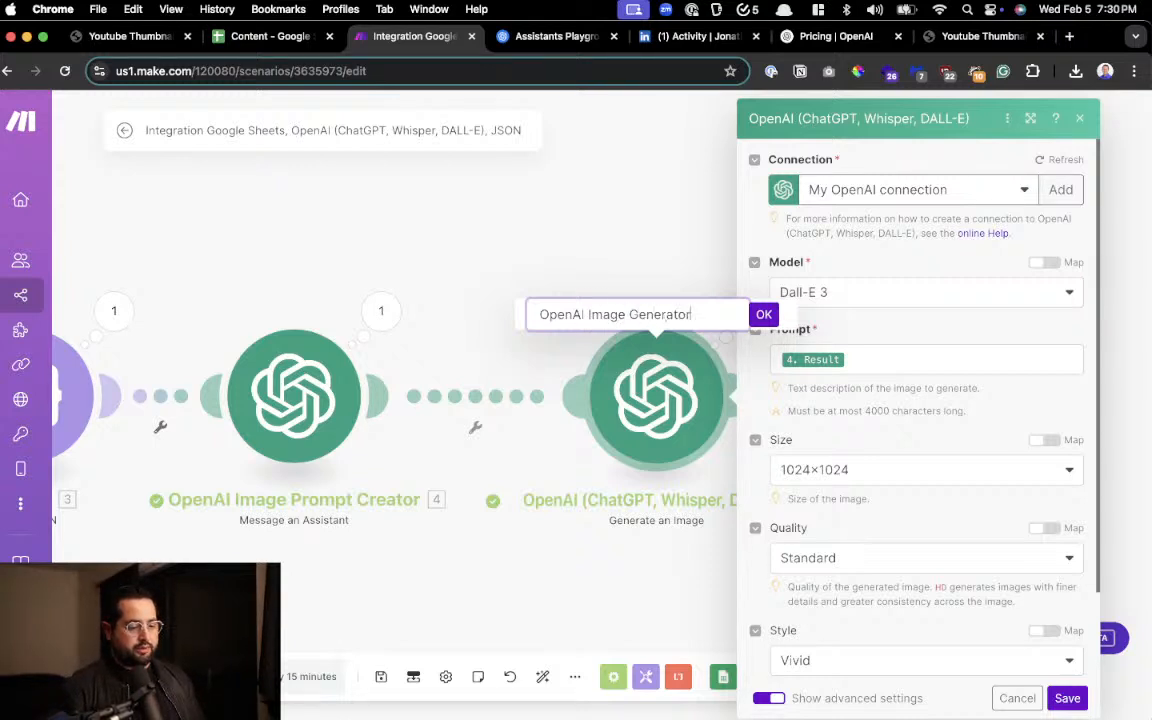
key(Return)
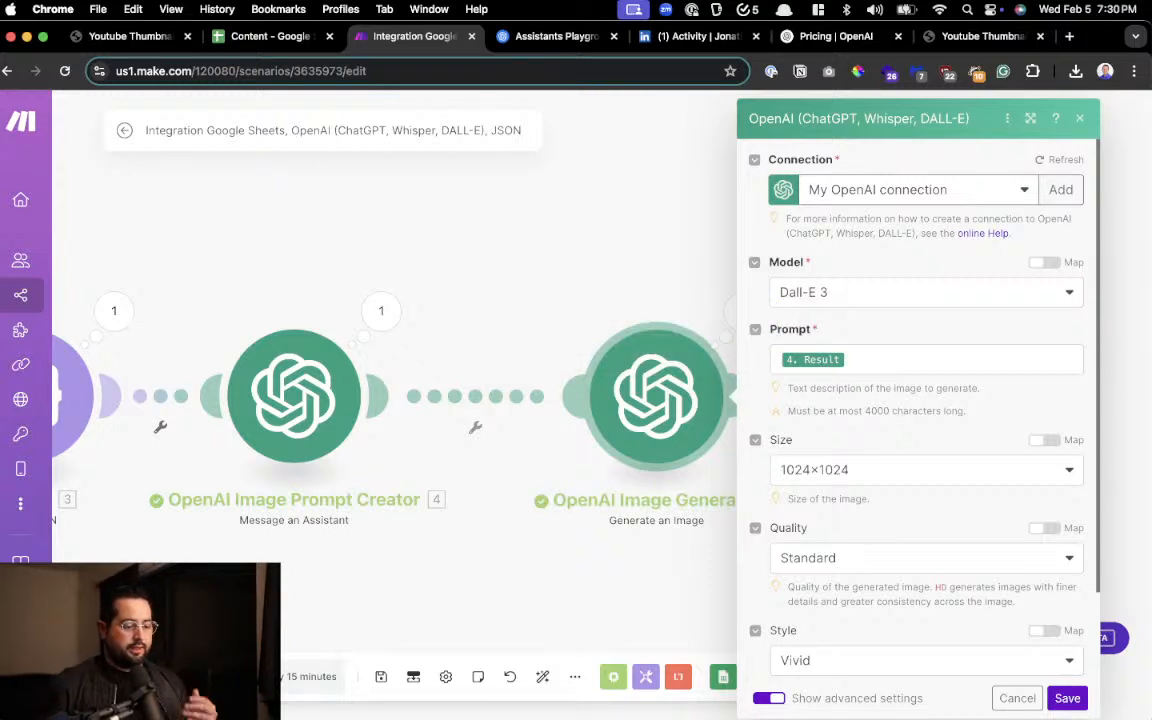
click(625, 240)
Move the Buffer module closer to the OpenAI Image Generator module and open the Buffer settings
drag(898, 526, 682, 528)
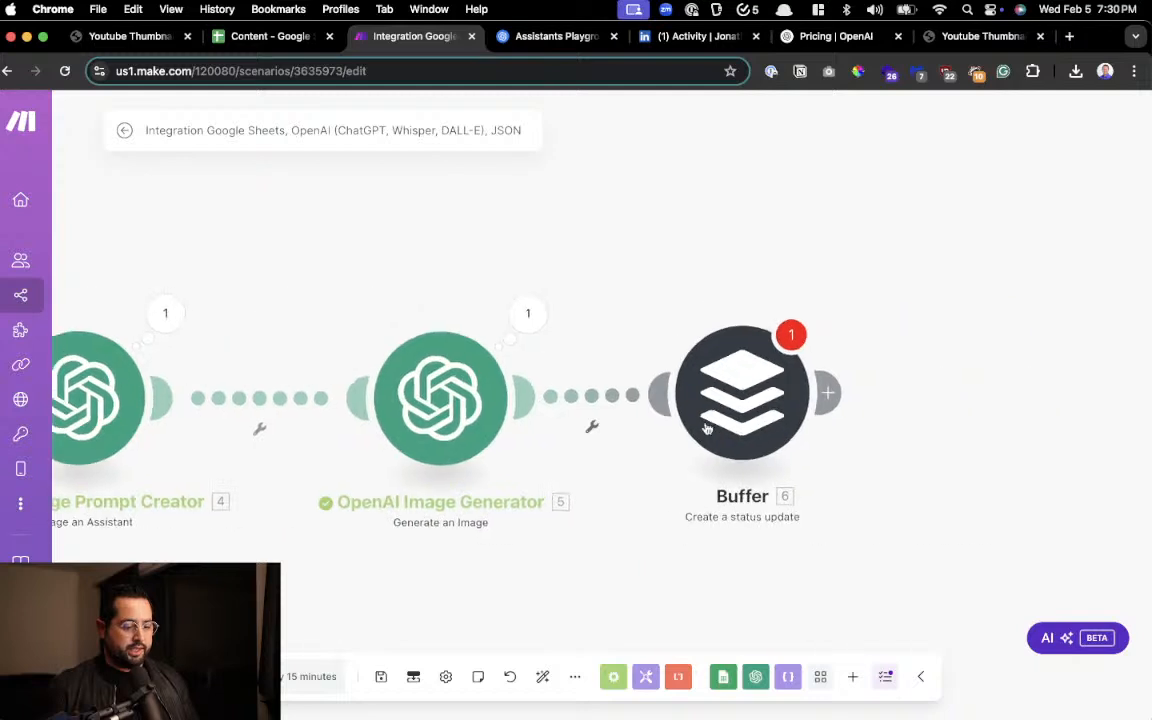
drag(741, 451, 687, 453)
click(686, 440)
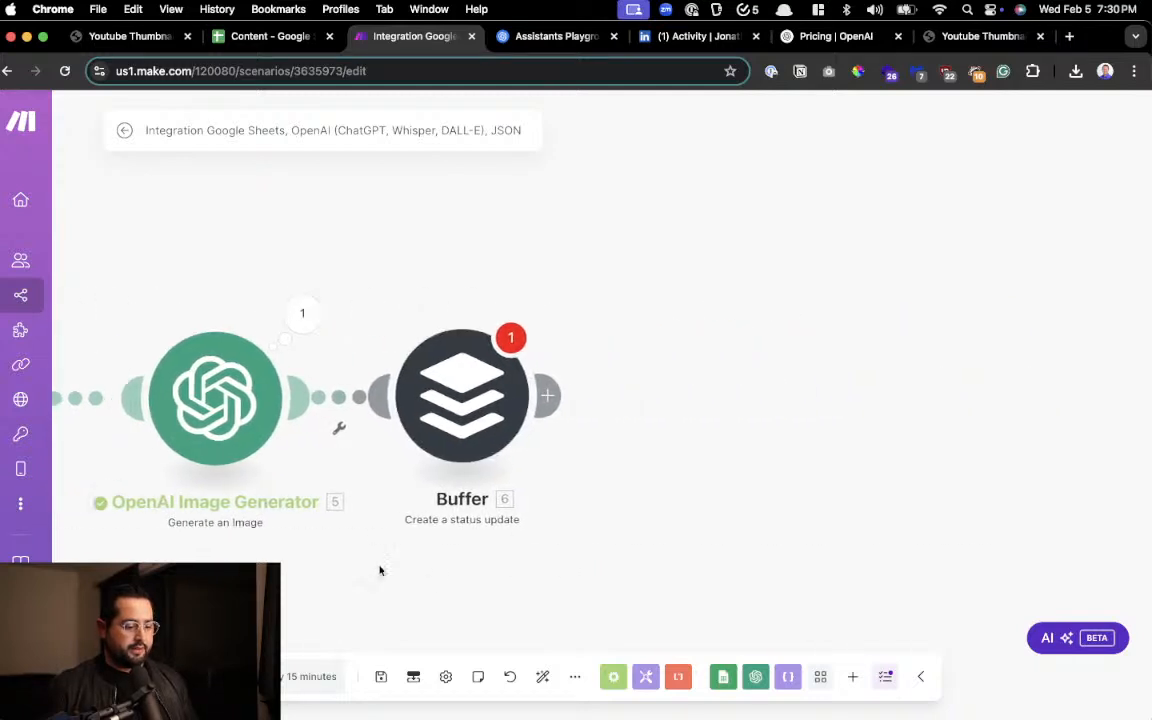
Map the Buffer media Link to the URL inside the Generate an Image module's Data array
scroll(752, 393, down, 5)
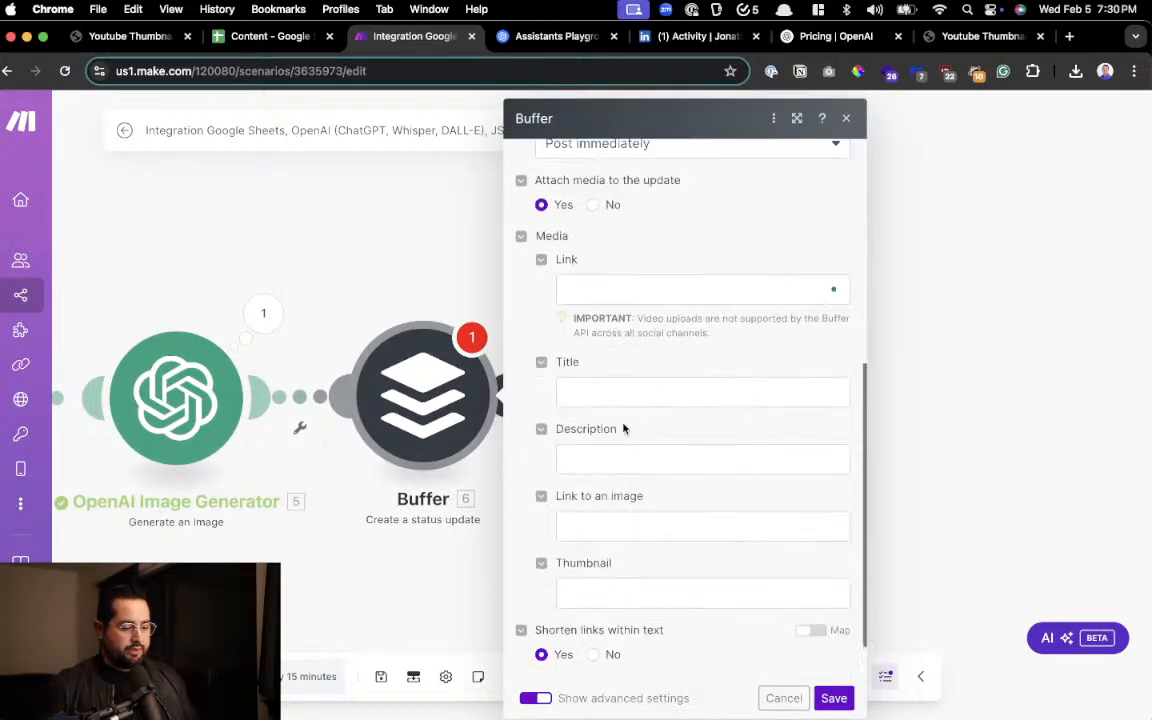
click(614, 288)
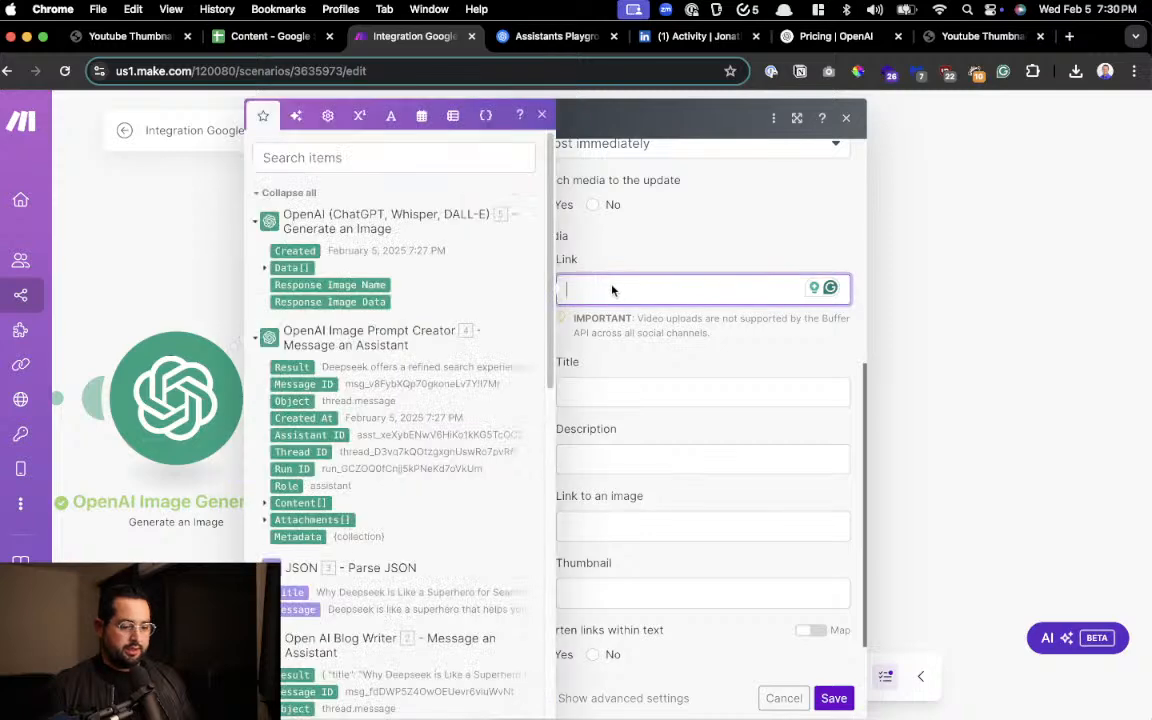
scroll(293, 293, up, 3)
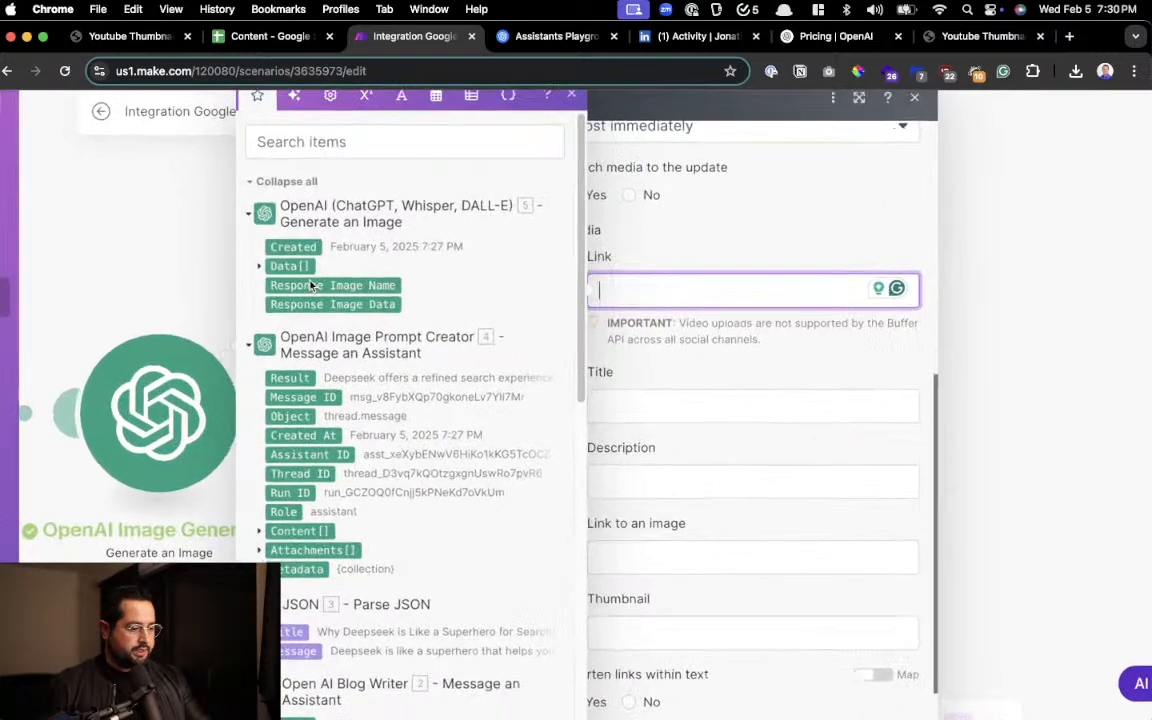
scroll(300, 285, up, 4)
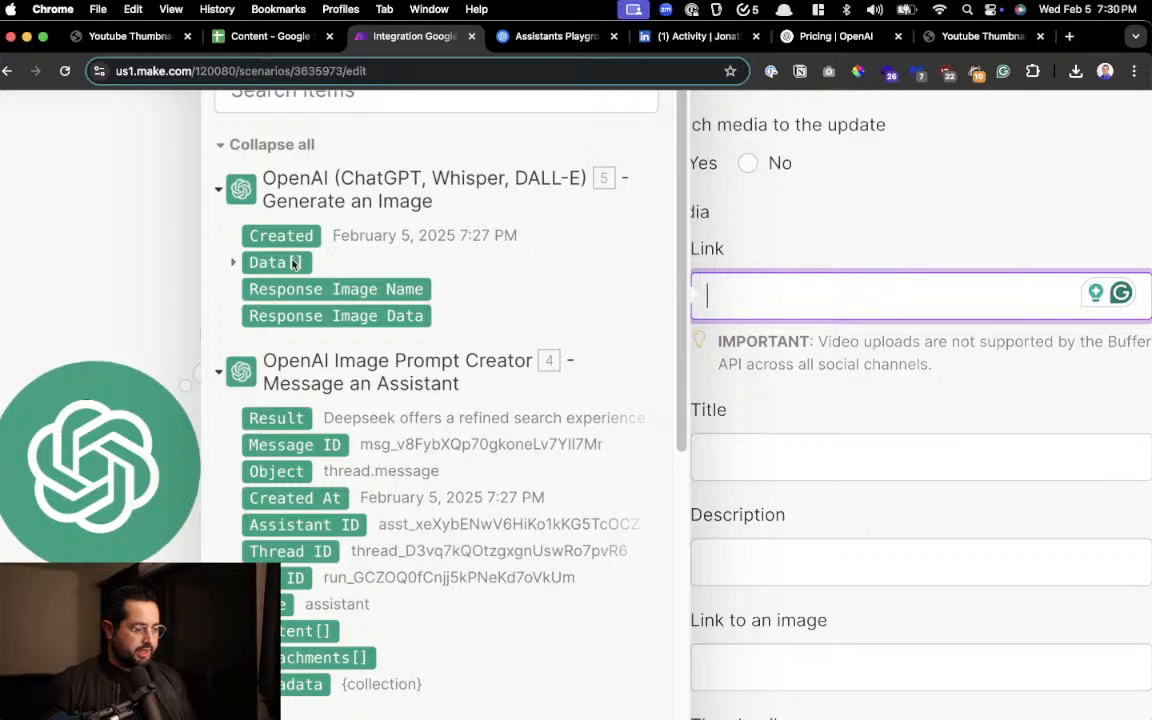
scroll(337, 216, down, 1)
scroll(337, 216, down, 3)
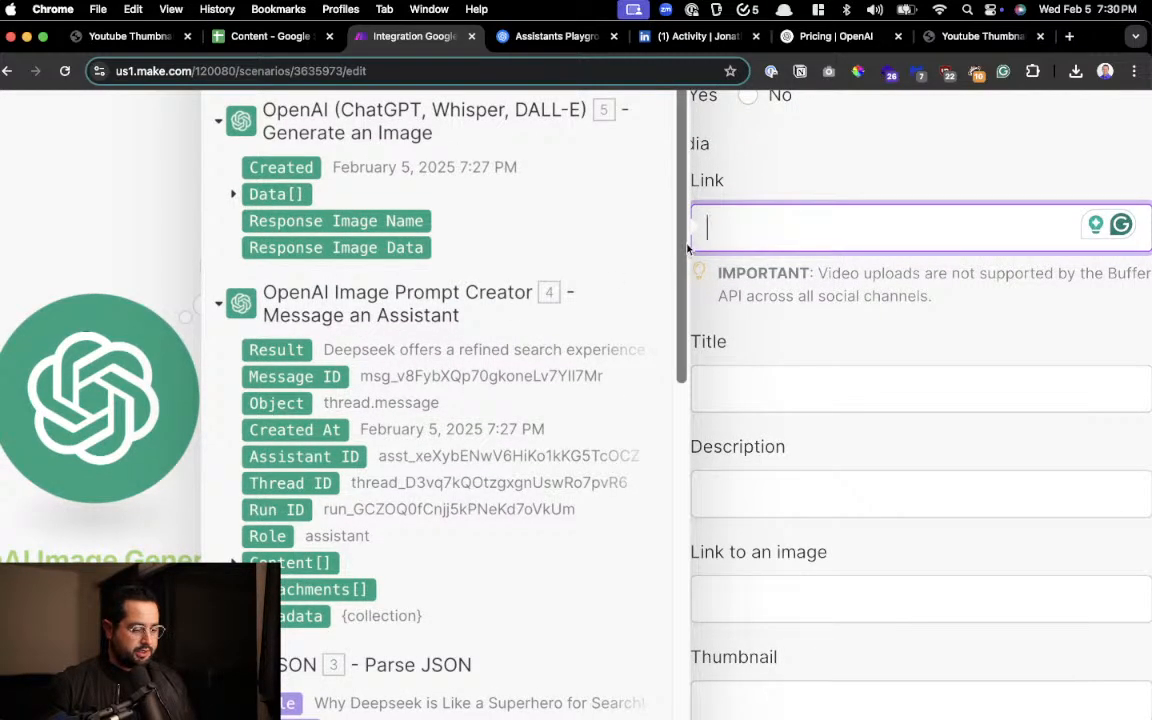
scroll(687, 250, down, 2)
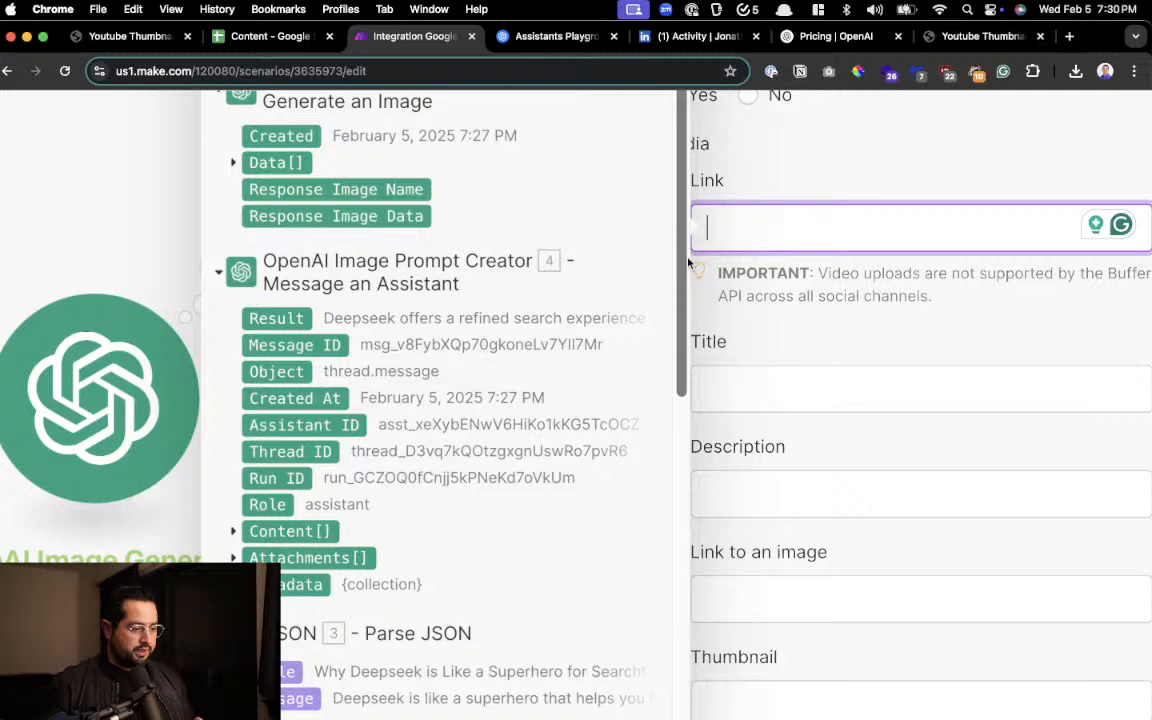
scroll(688, 262, down, 10)
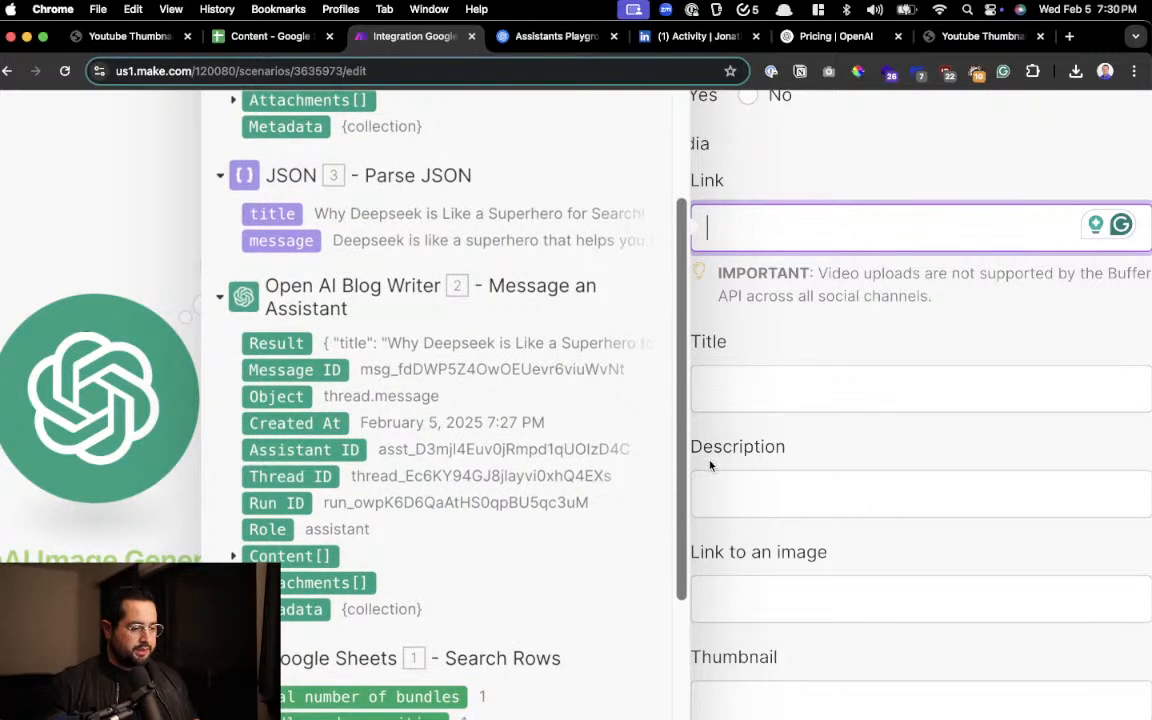
scroll(697, 548, down, 10)
scroll(694, 400, up, 18)
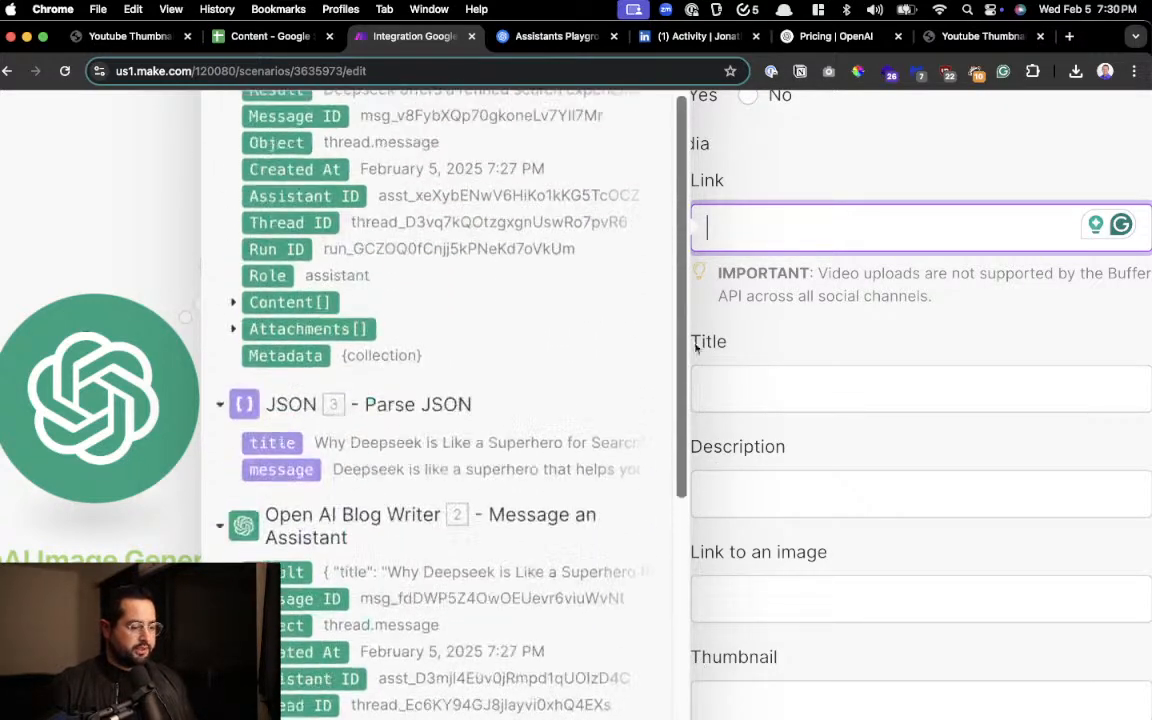
scroll(344, 130, up, 3)
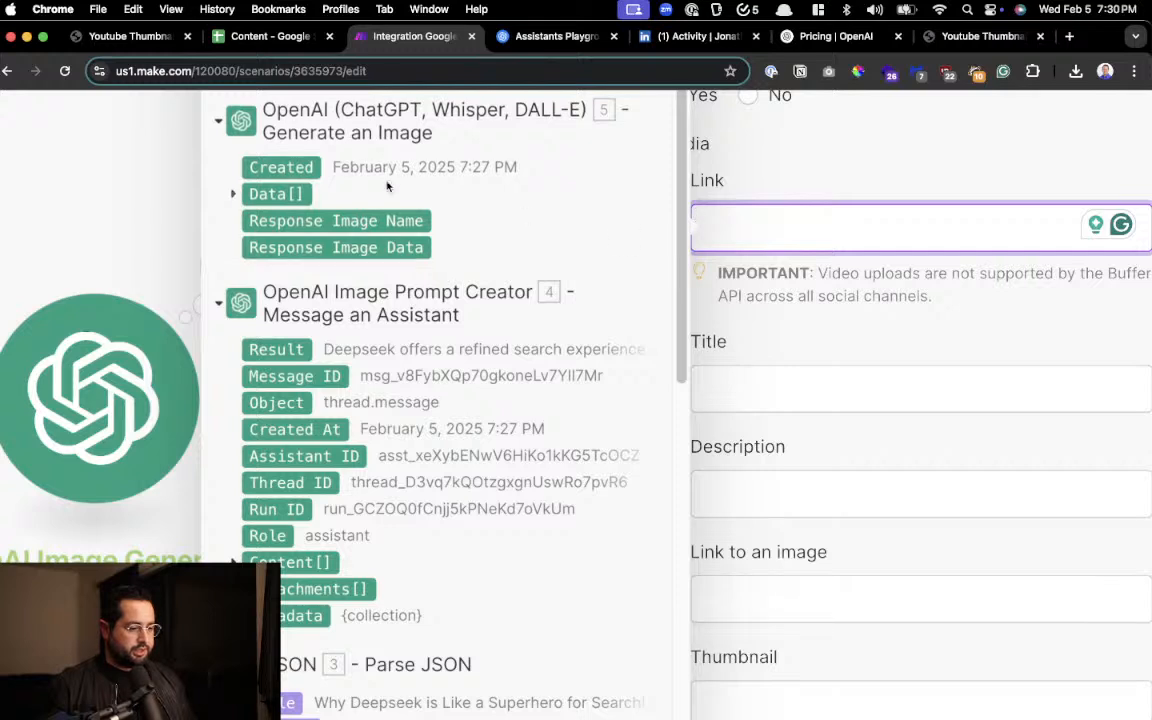
click(235, 194)
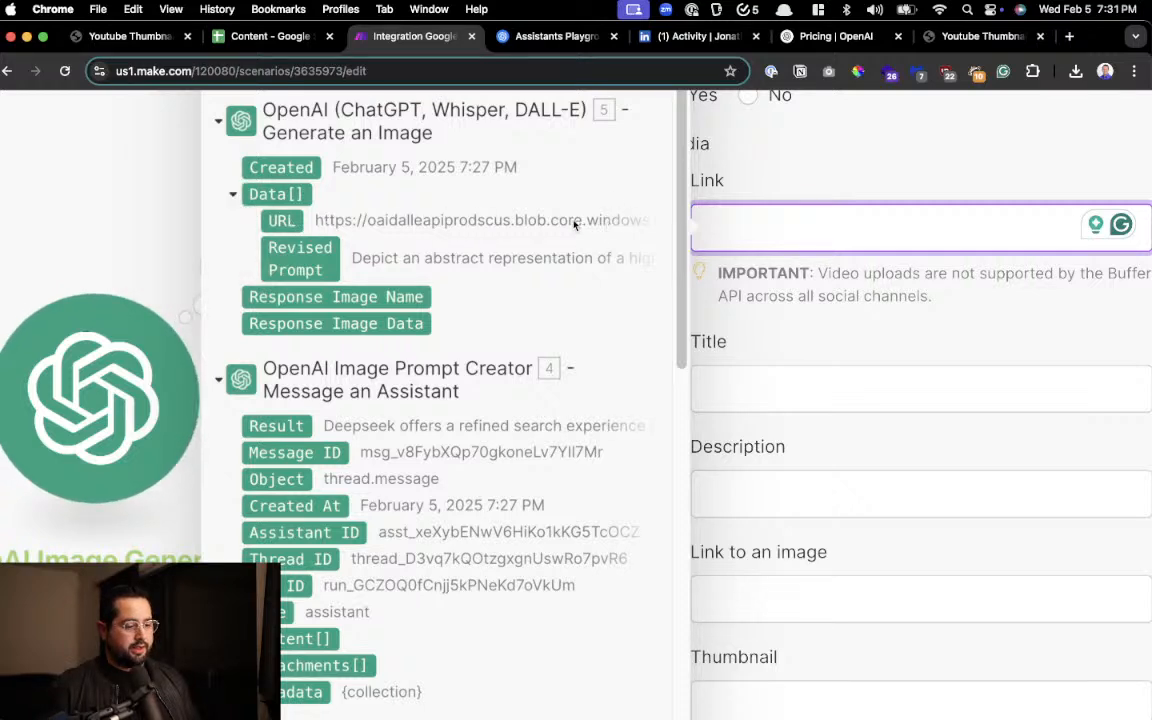
click(290, 221)
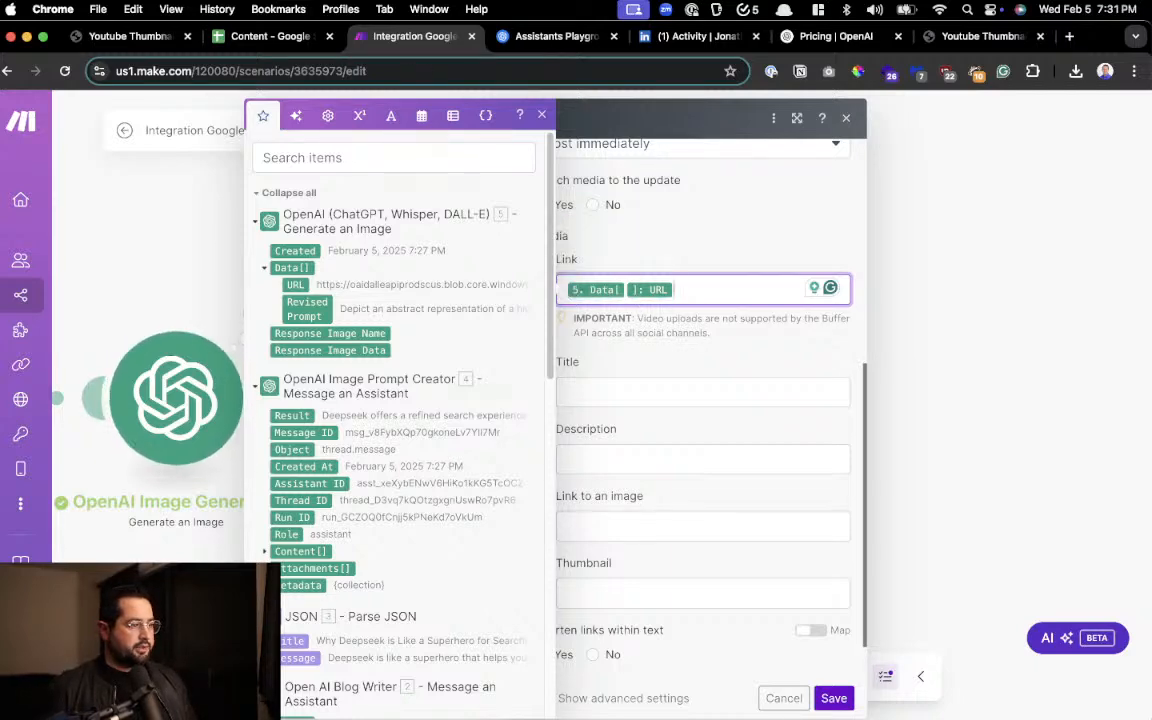
Set the attached media's Title to "title" and its Description to "description"
click(640, 392)
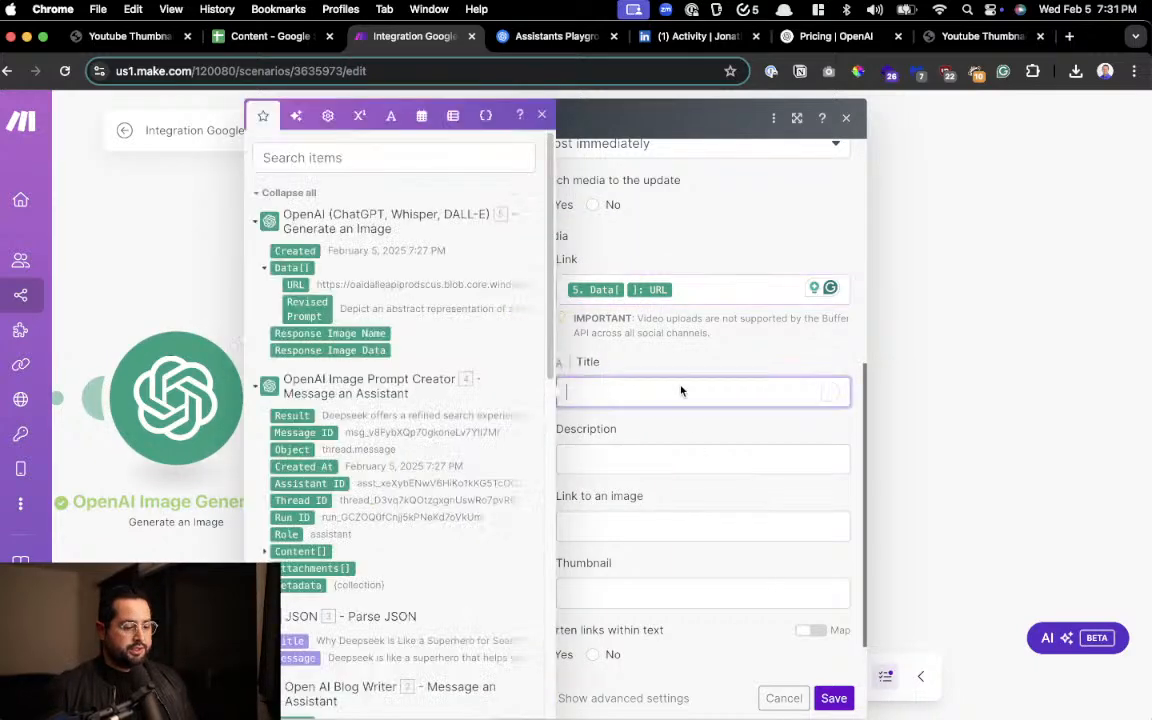
text(title)
key(Tab)
text(description)
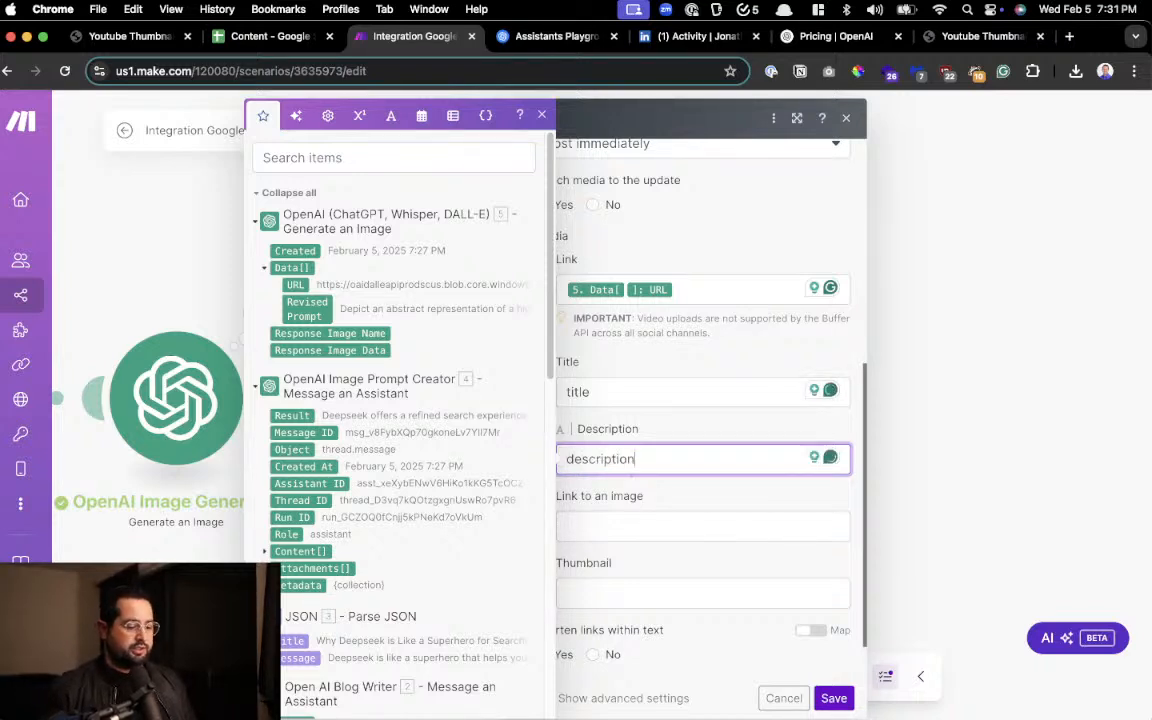
Map both Link to an image and Thumbnail to the generated image's Data URL, and close the list of mappable items
scroll(703, 420, down, 1)
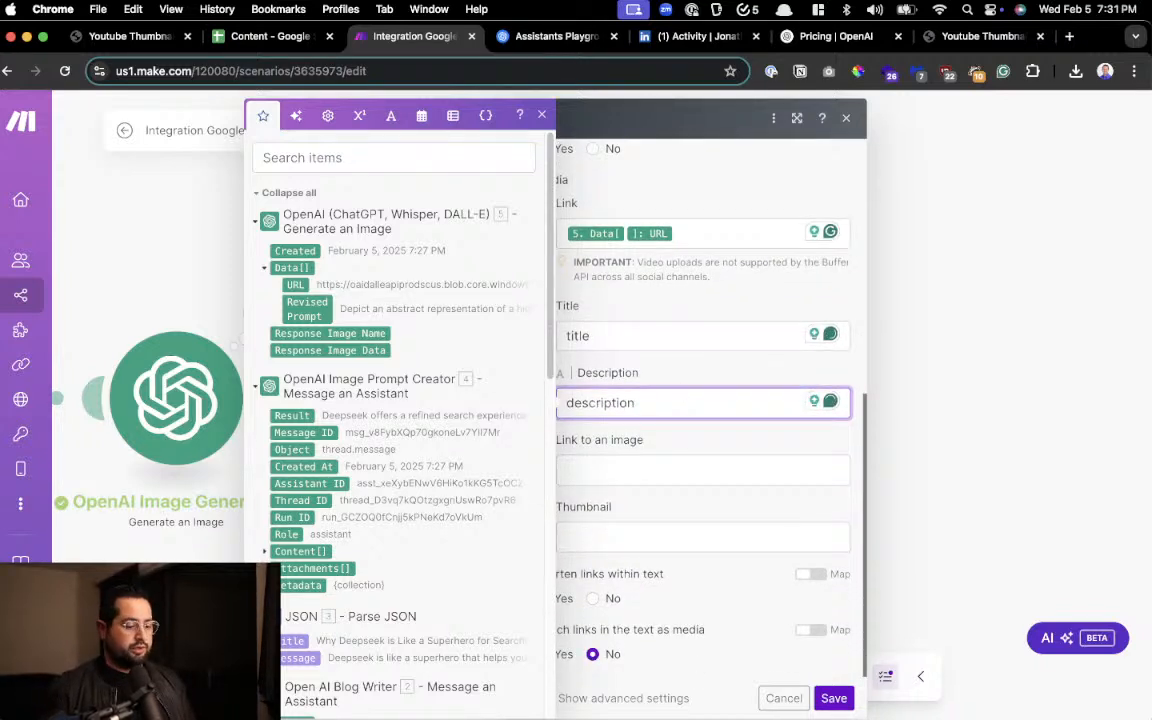
click(678, 467)
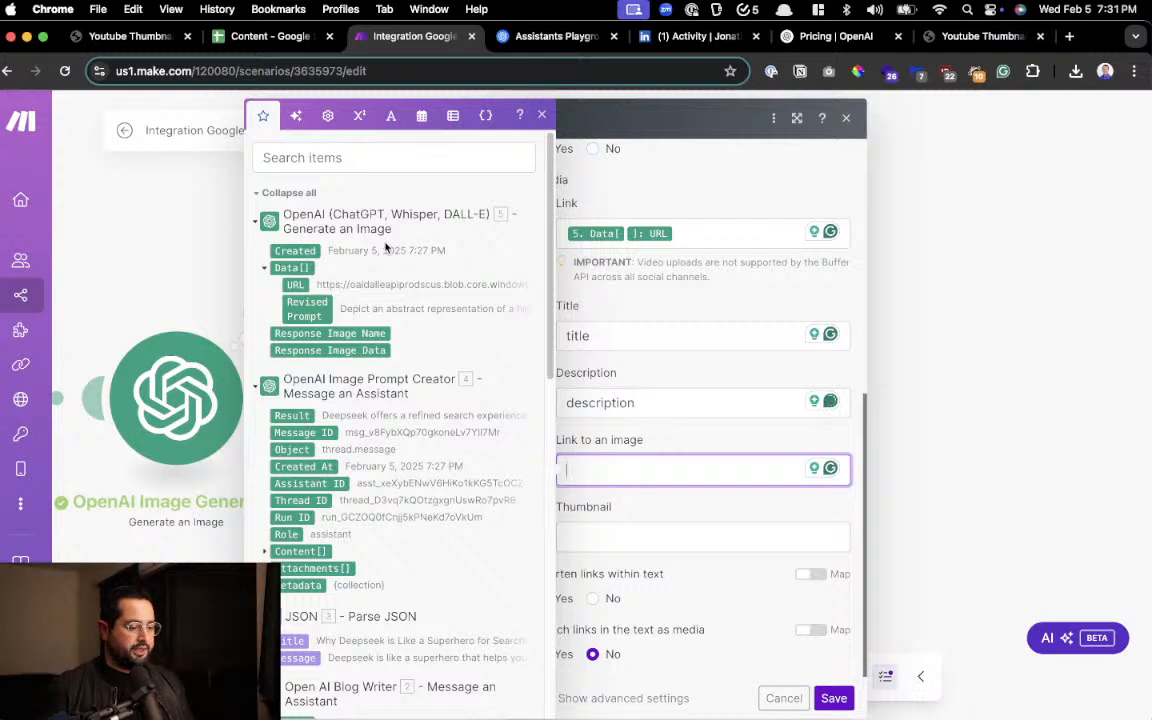
click(297, 286)
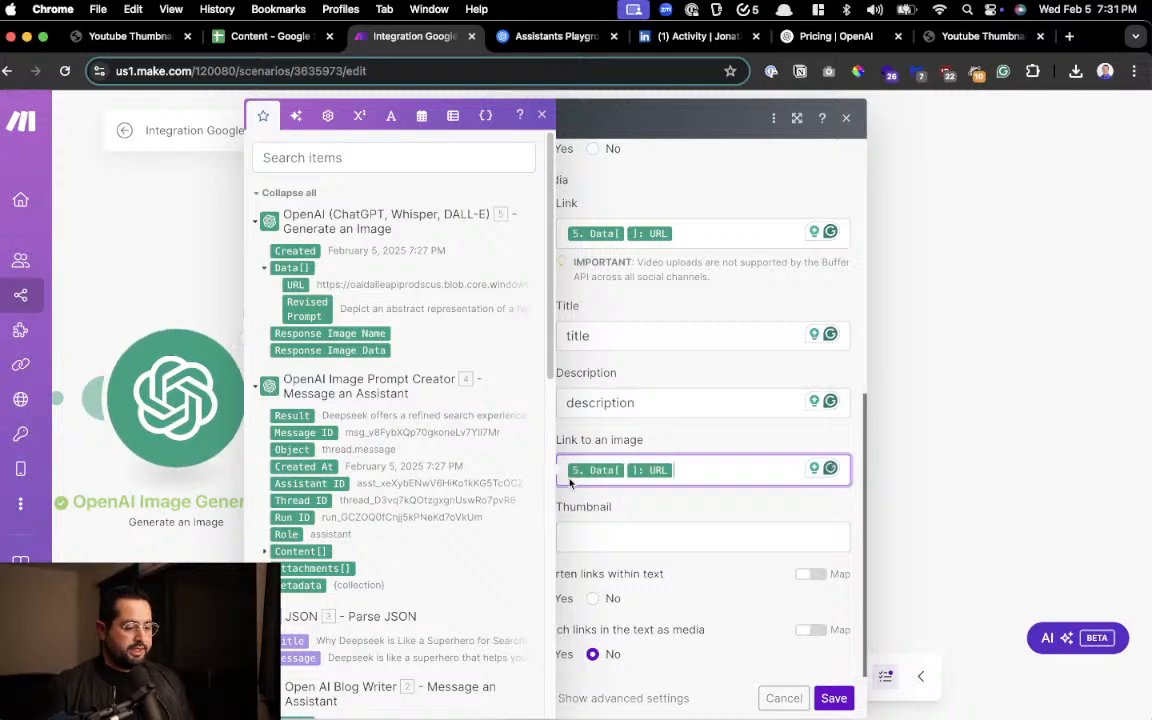
click(588, 540)
click(327, 288)
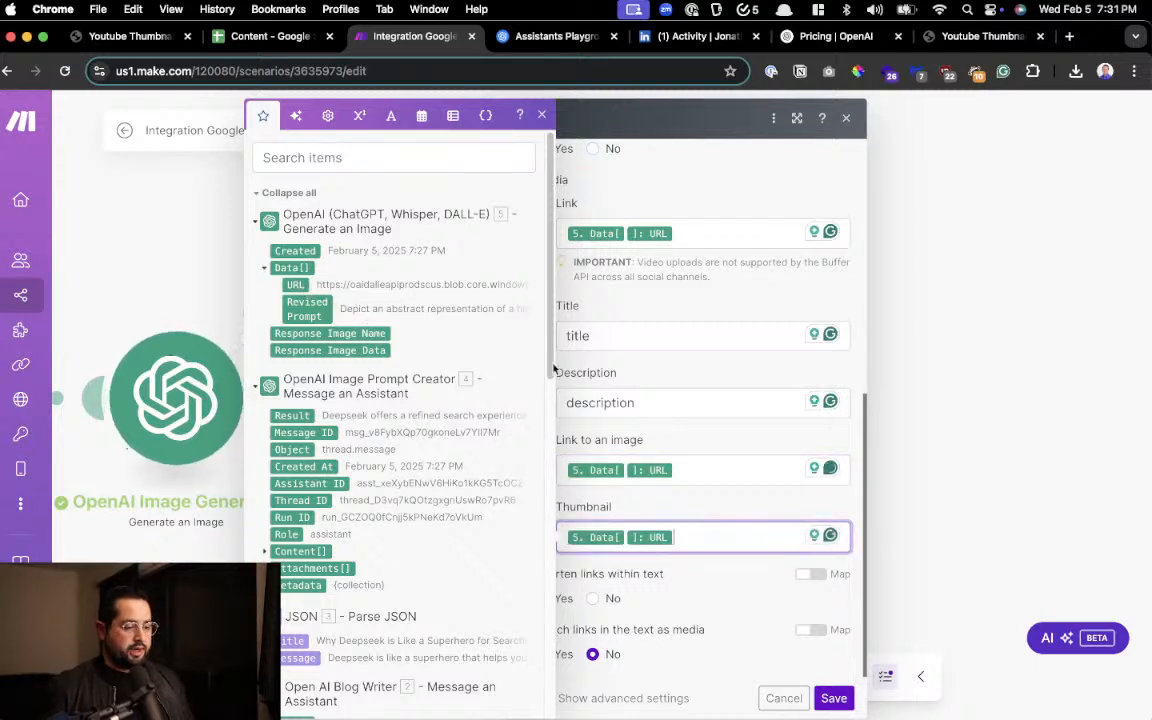
click(540, 118)
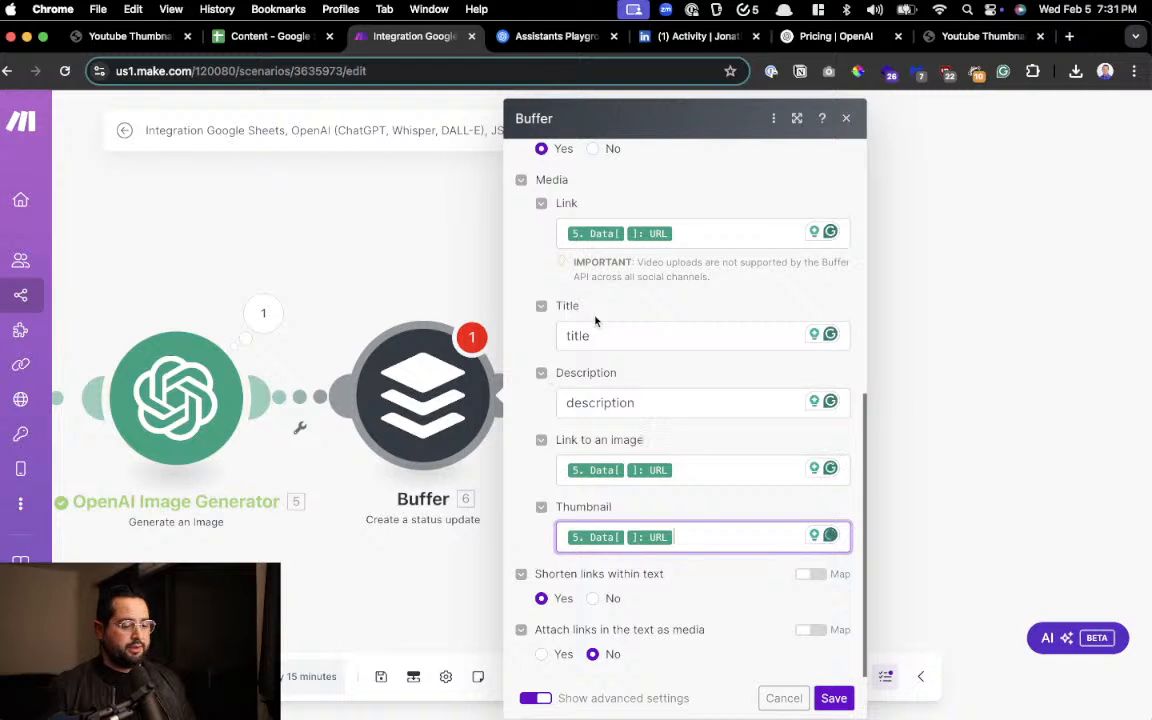
Select the LinkedIn profile as the Buffer profile to post to
scroll(596, 420, up, 2)
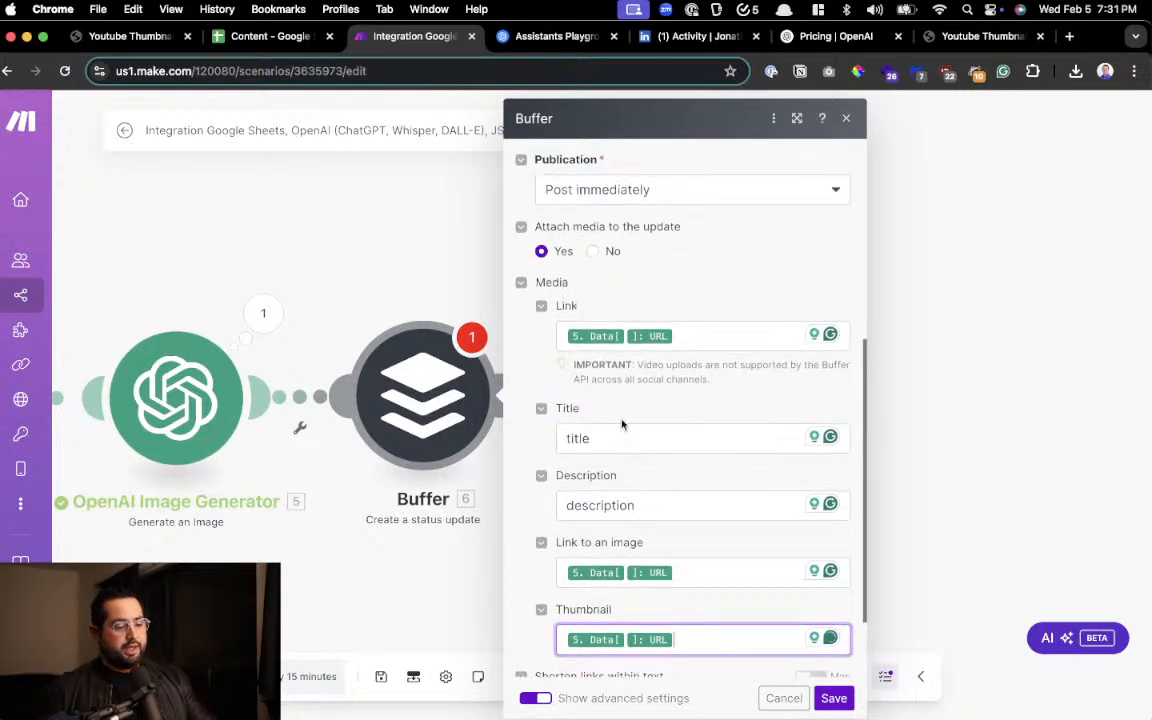
scroll(640, 375, down, 1)
scroll(622, 256, up, 1)
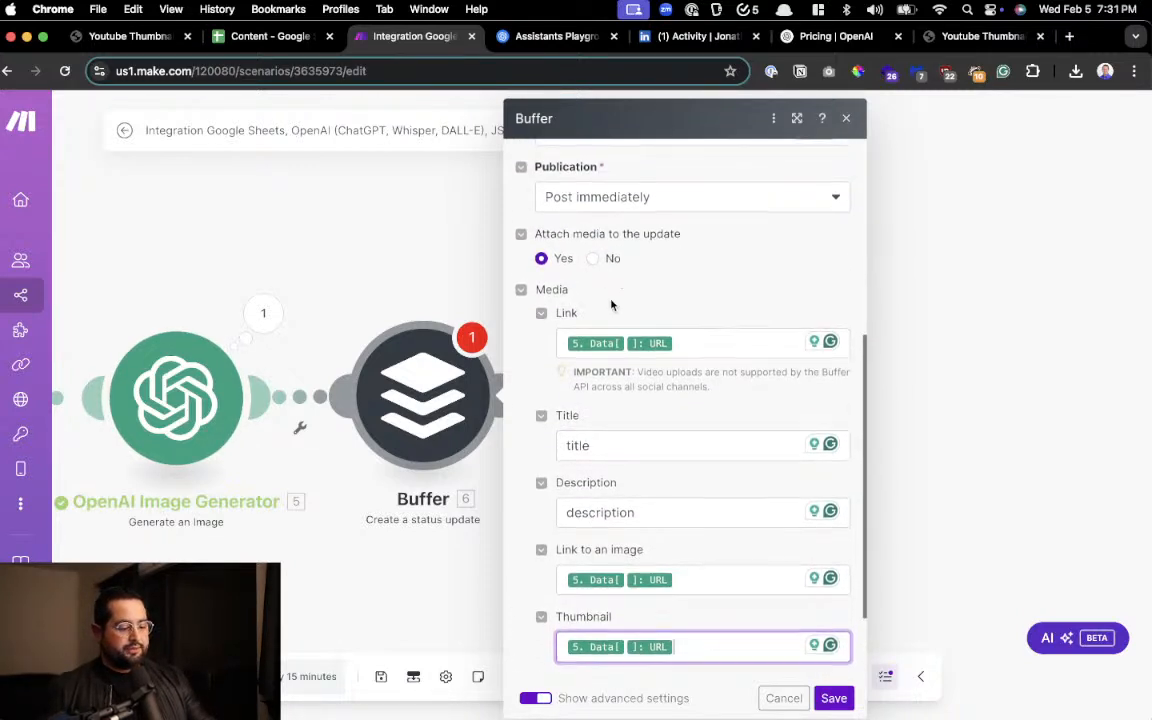
scroll(611, 305, down, 2)
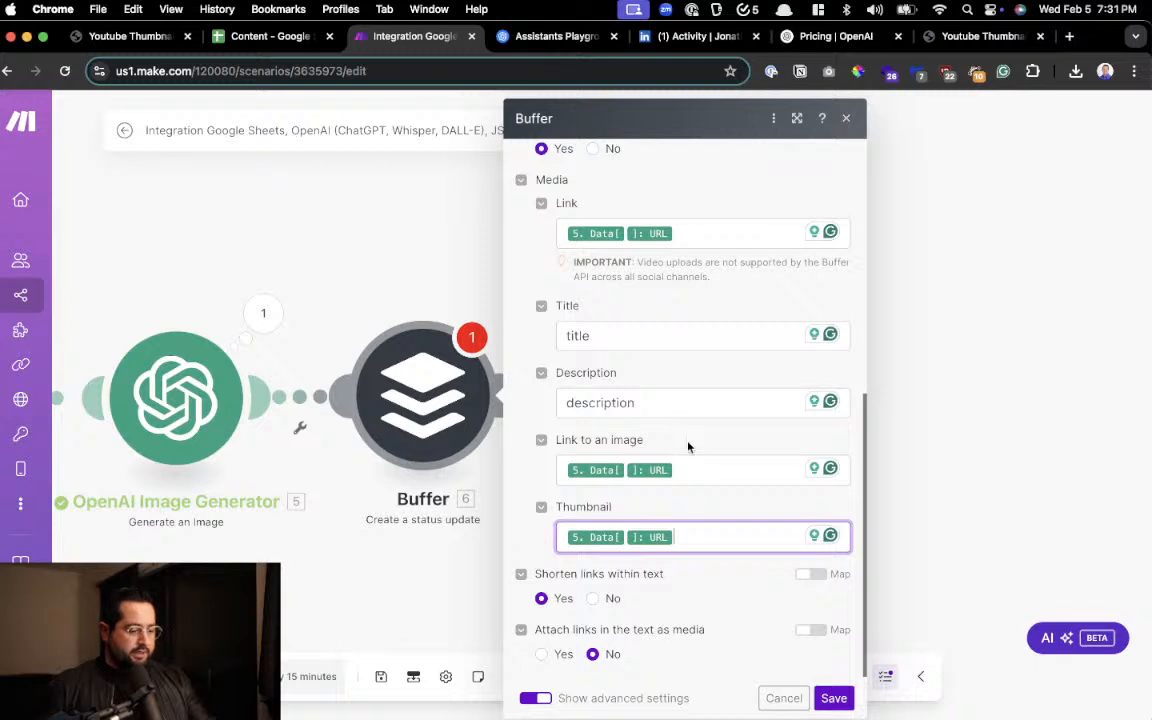
scroll(688, 447, up, 10)
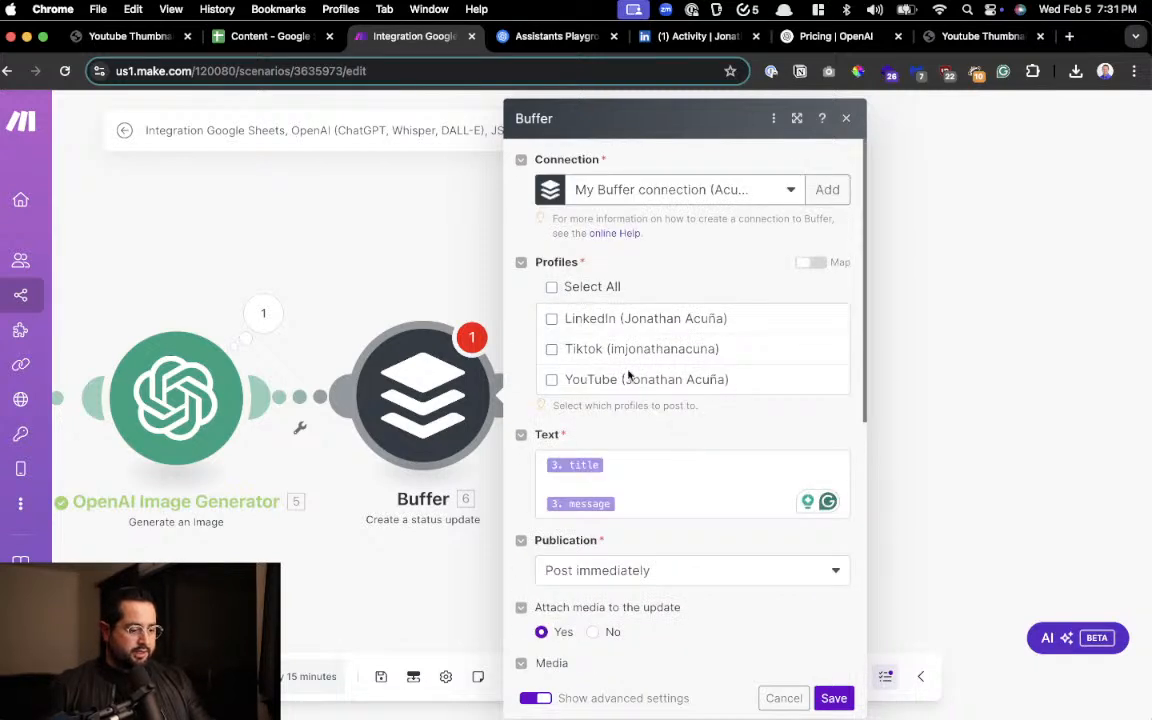
click(551, 319)
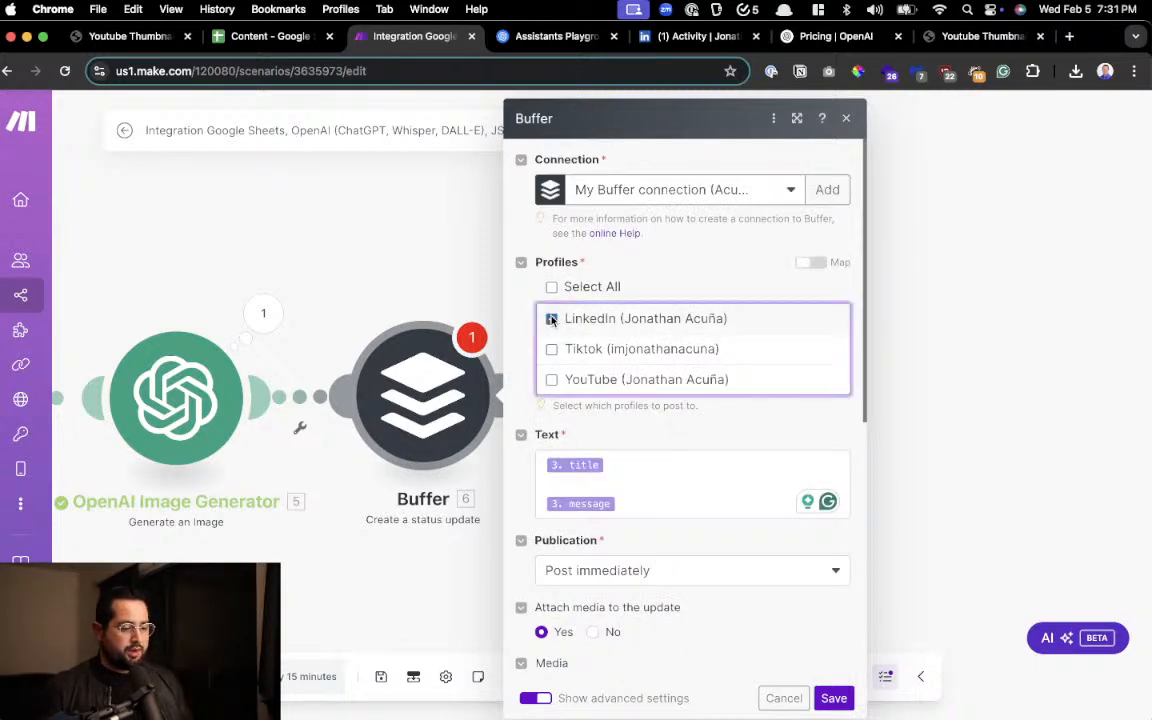
Set the Buffer post's Publication to "Post an update at scheduled date and time"
scroll(588, 388, down, 2)
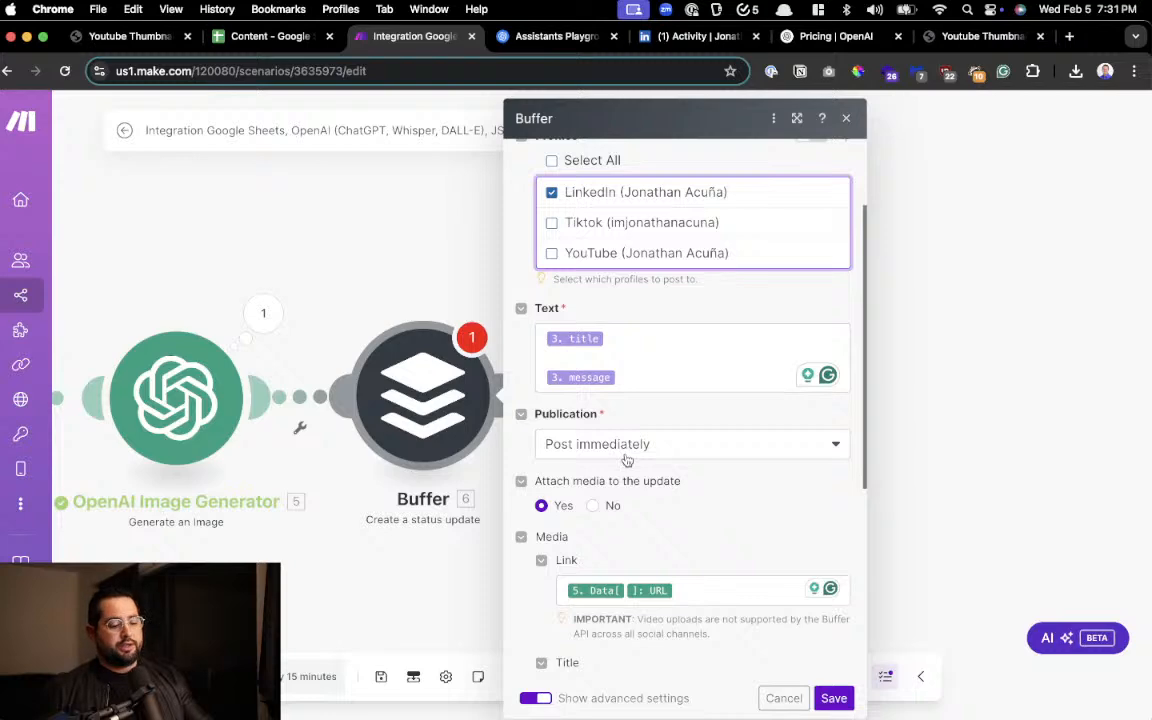
scroll(627, 460, up, 5)
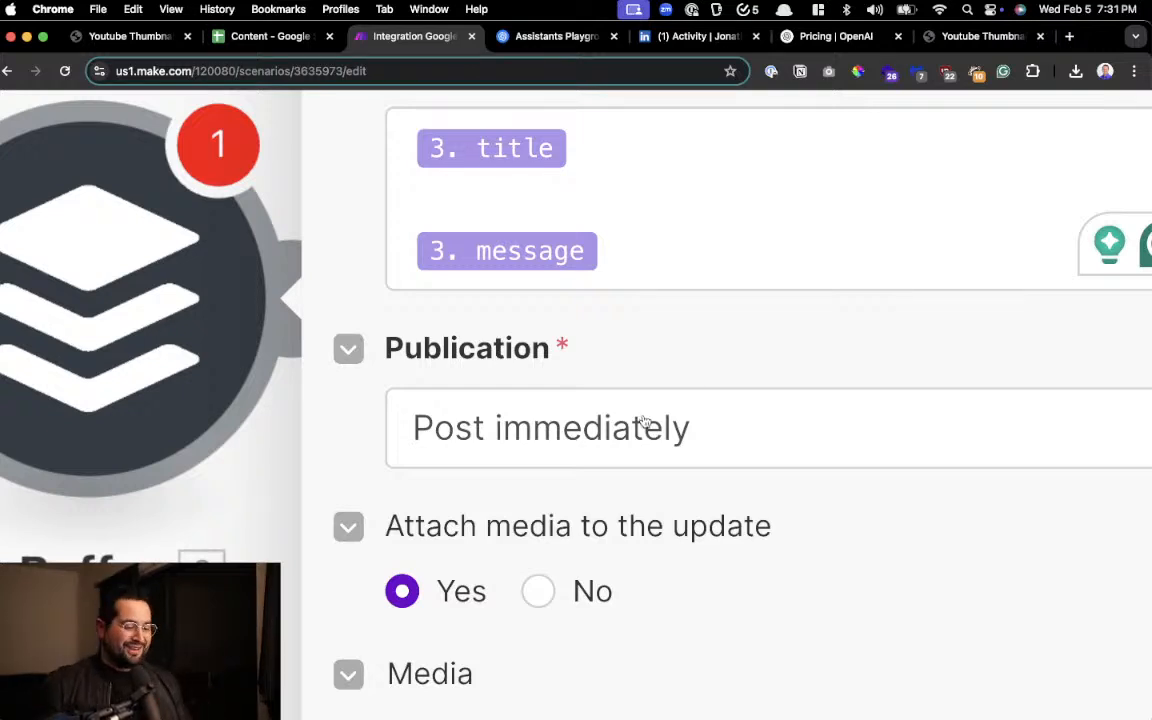
scroll(645, 422, down, 5)
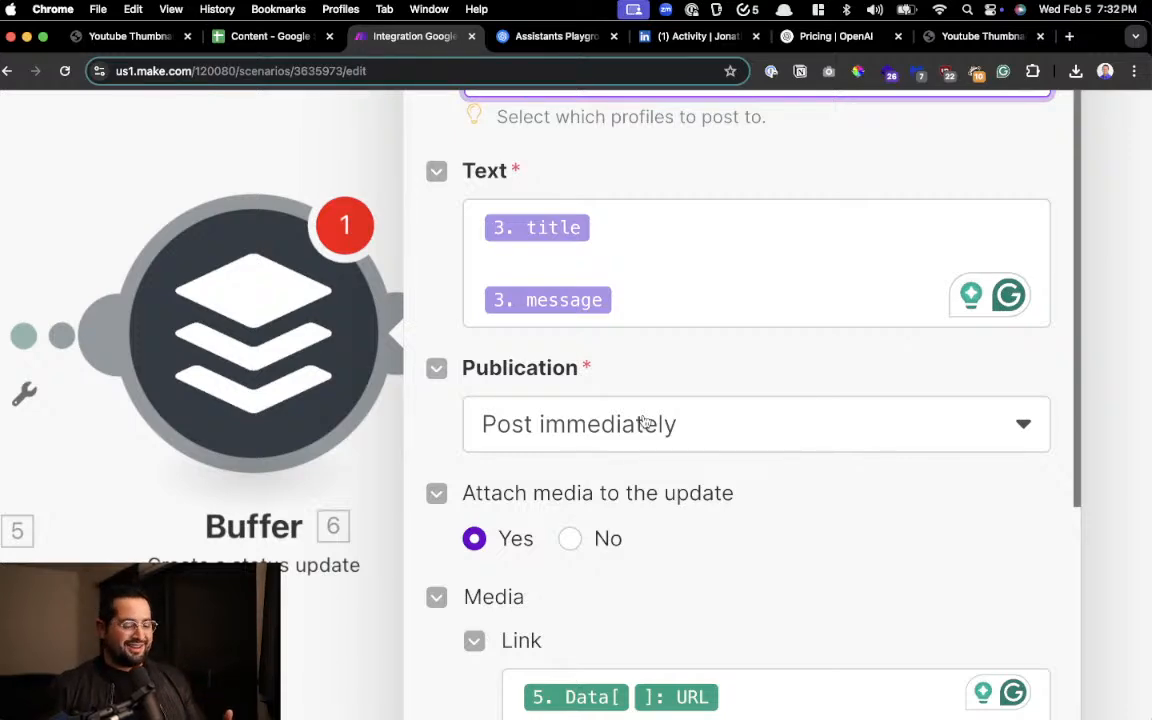
scroll(645, 425, down, 3)
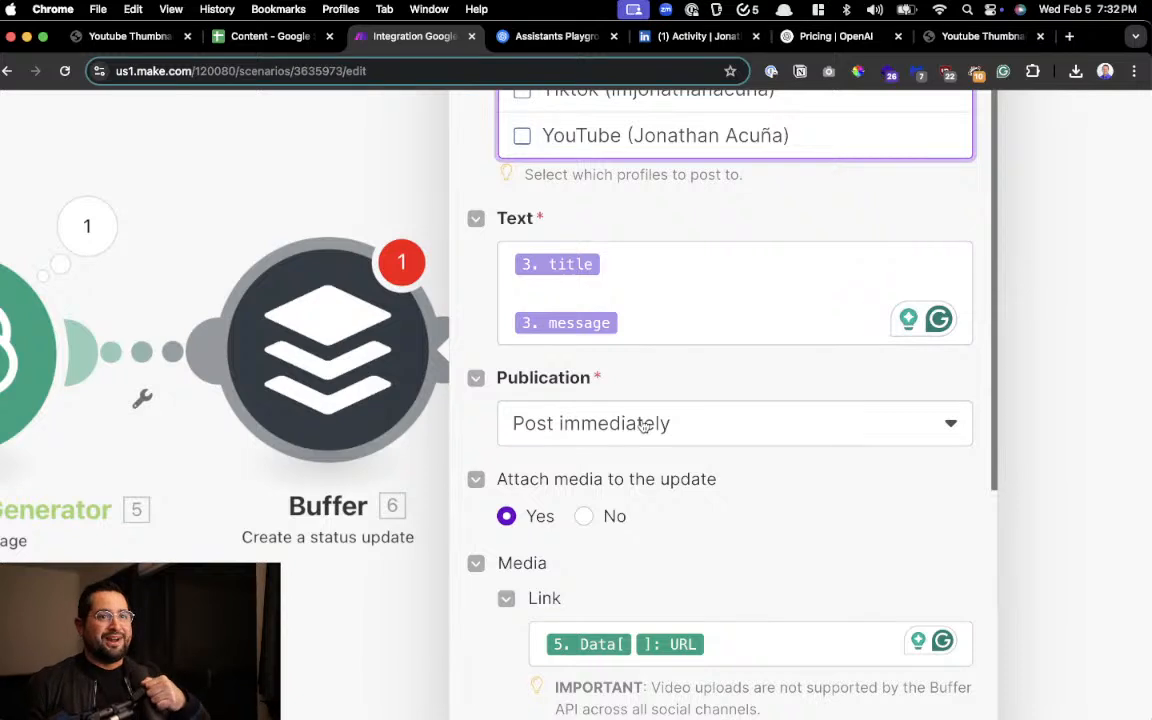
click(600, 423)
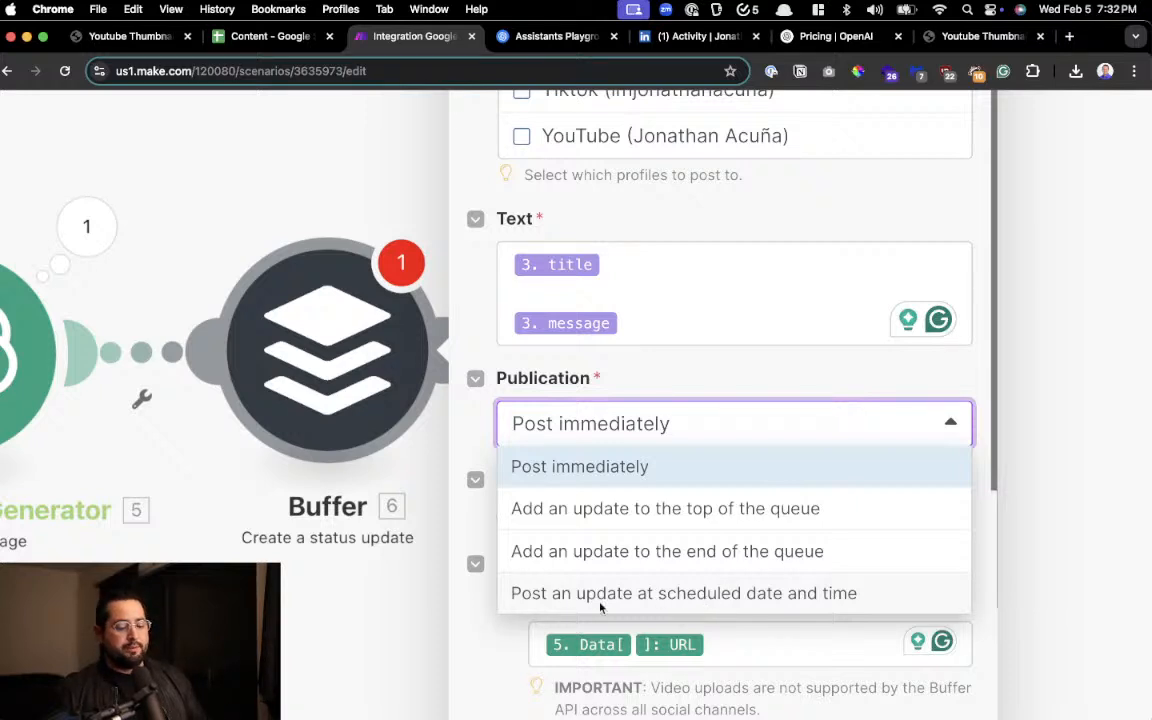
click(770, 597)
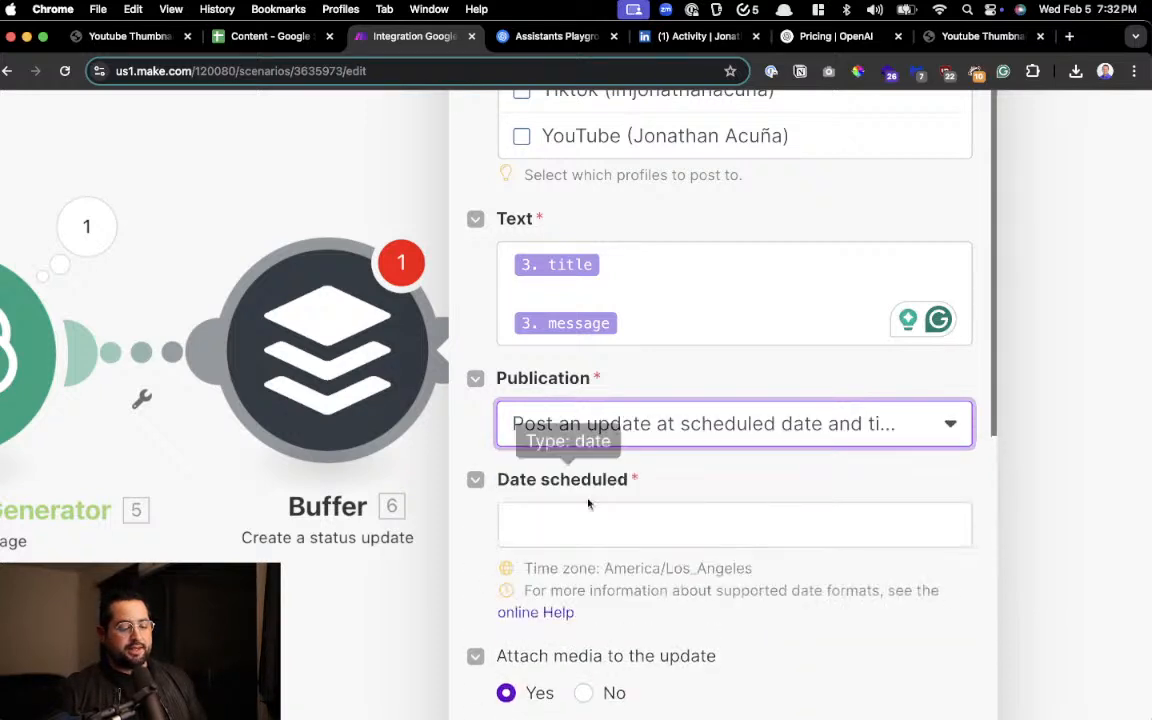
Set the Buffer post's Publication to "Post immediately" and save the module's settings
click(620, 525)
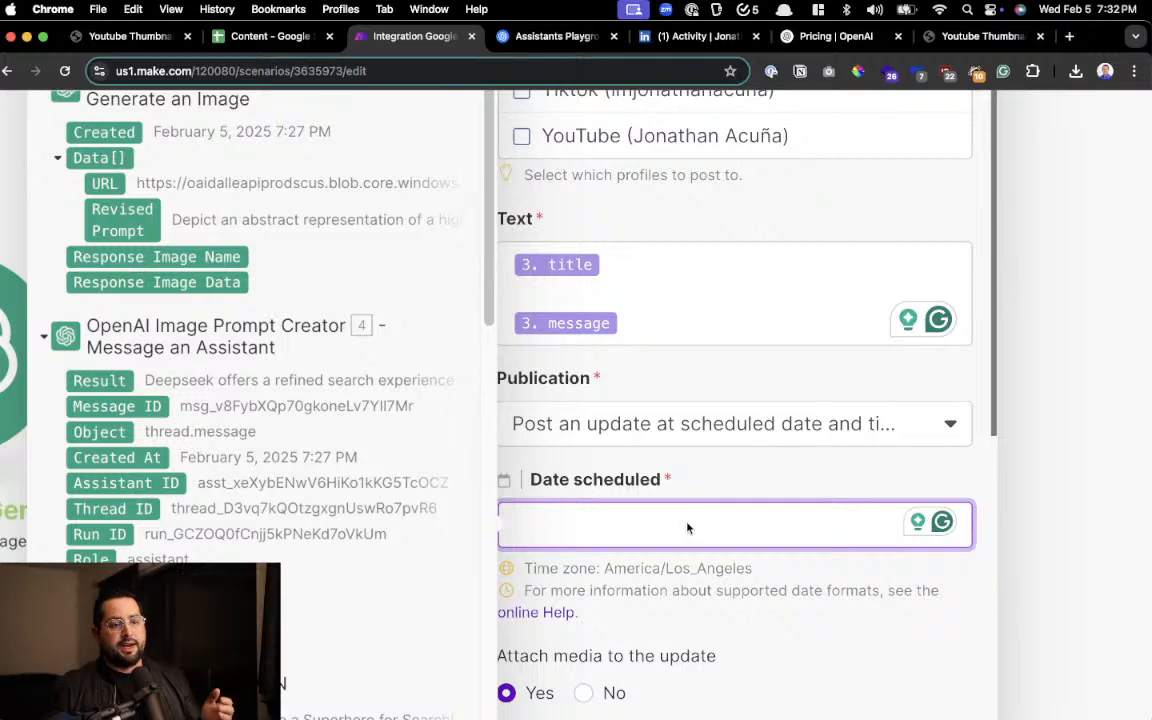
click(683, 495)
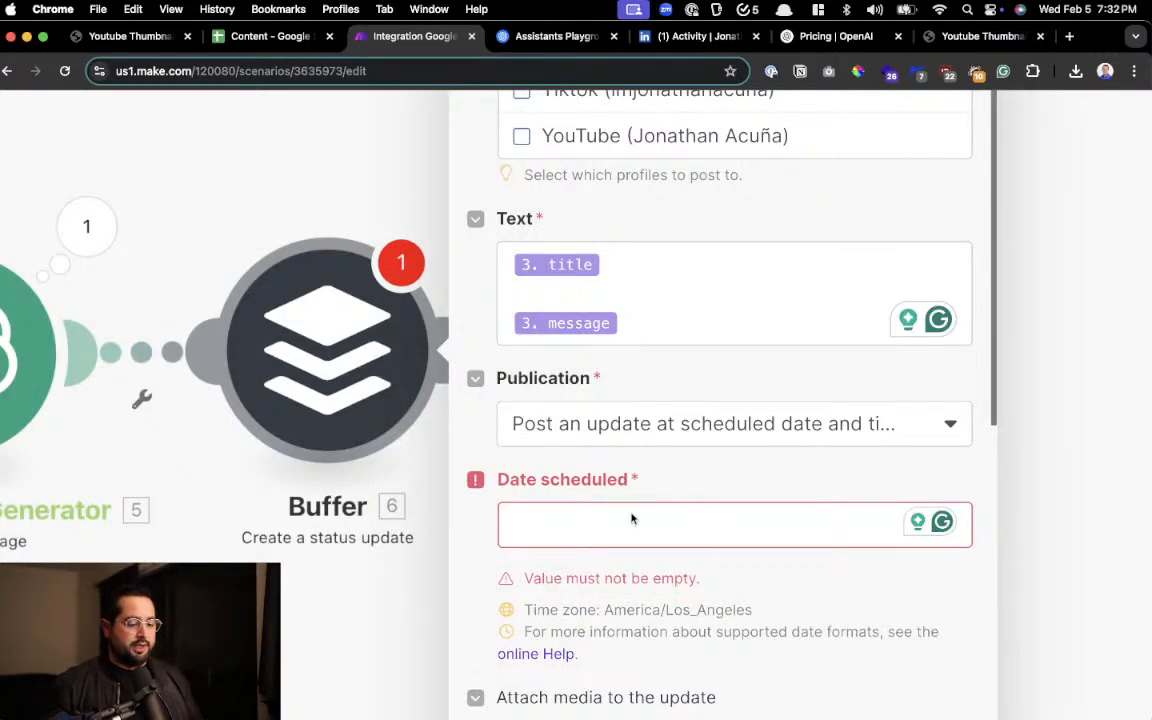
click(667, 443)
click(658, 476)
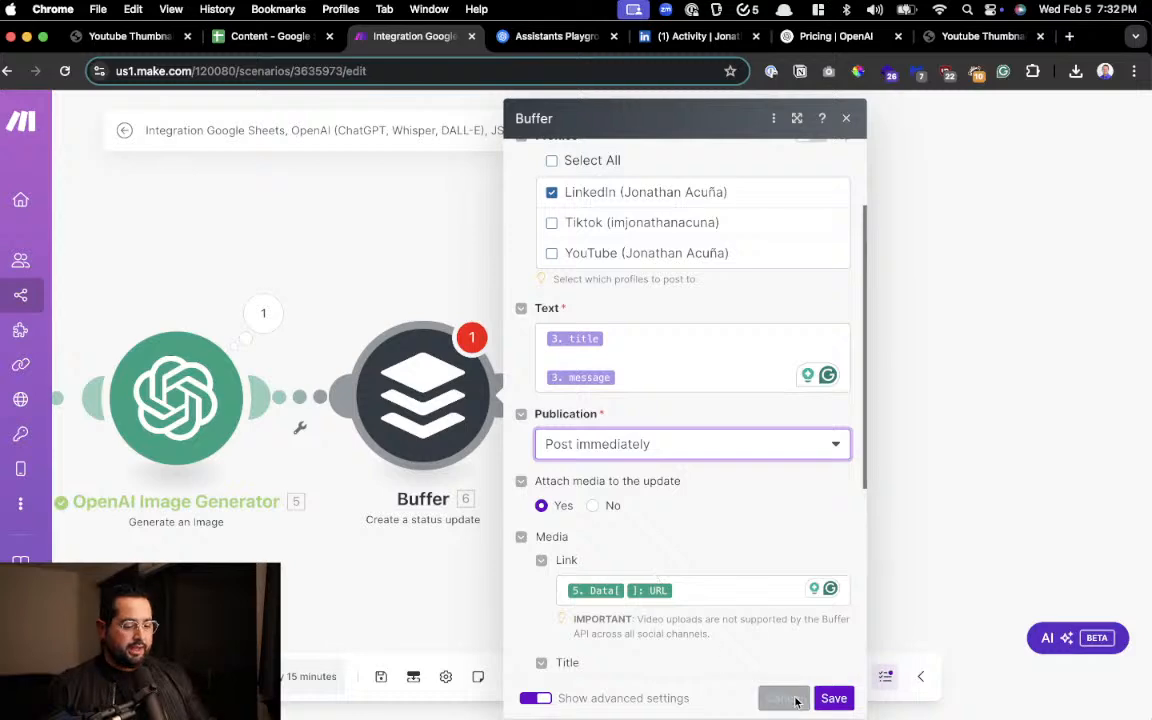
click(828, 698)
Review the module chain from Google Sheets to Buffer, then switch to the LinkedIn activity page and reload it
drag(375, 572, 874, 573)
scroll(586, 427, down, 5)
scroll(584, 426, up, 5)
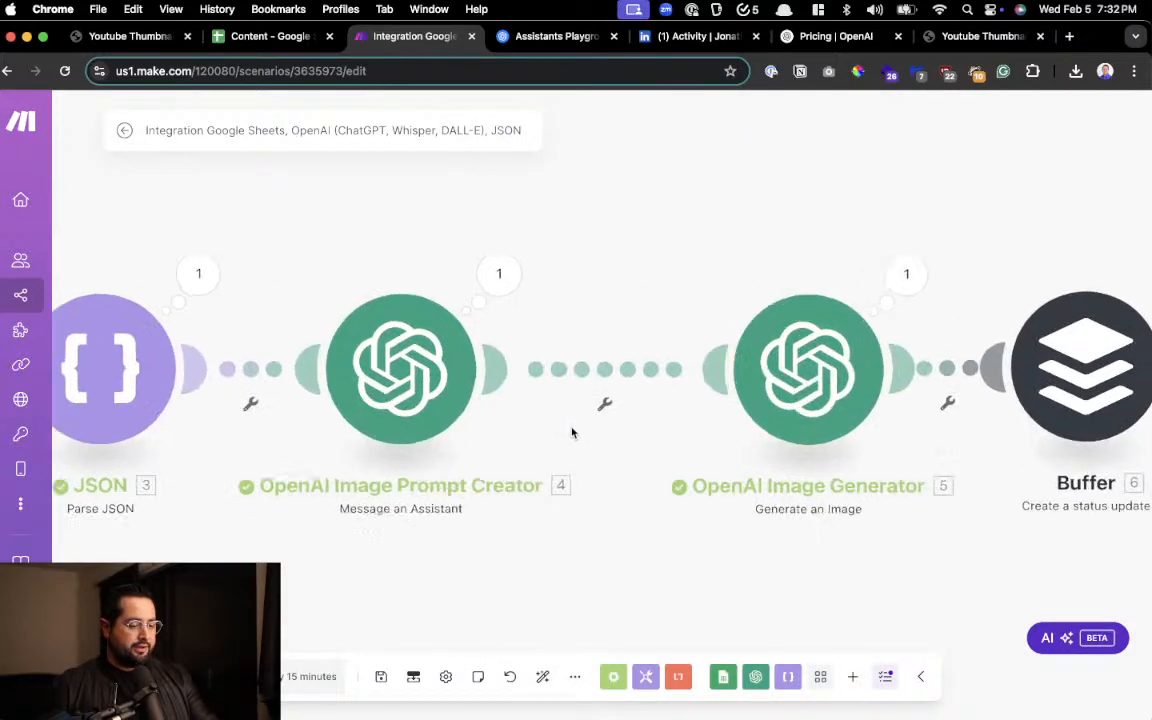
scroll(573, 431, down, 2)
drag(281, 524, 419, 519)
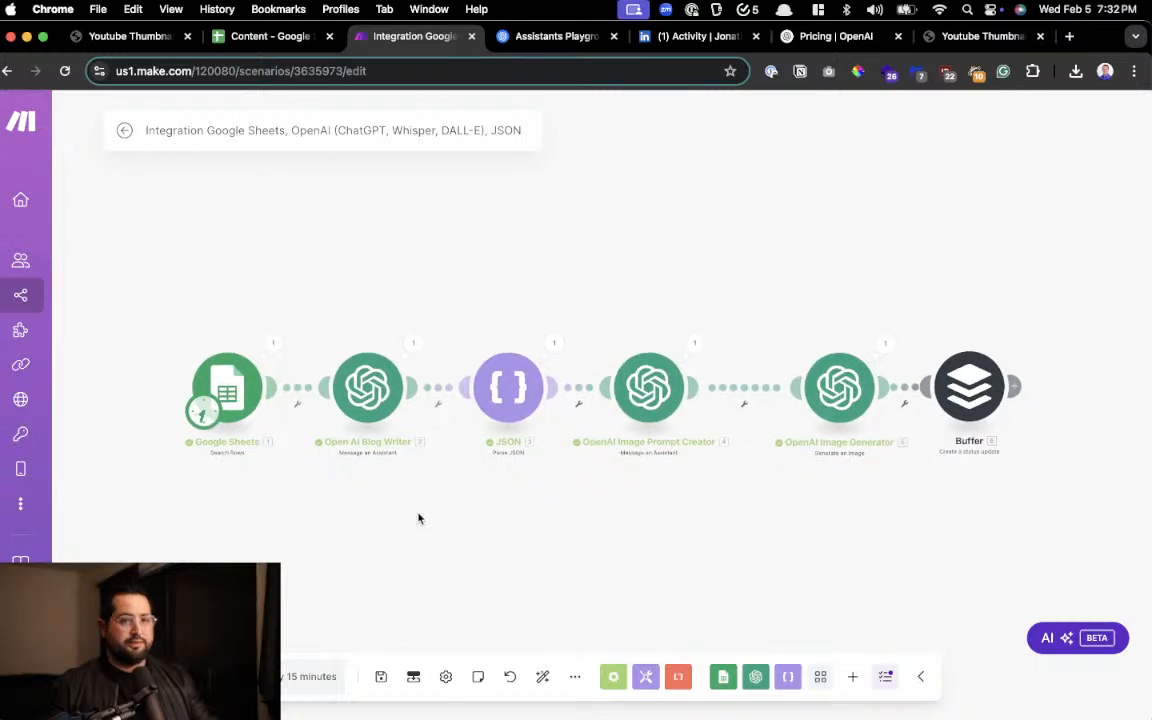
click(648, 36)
click(65, 71)
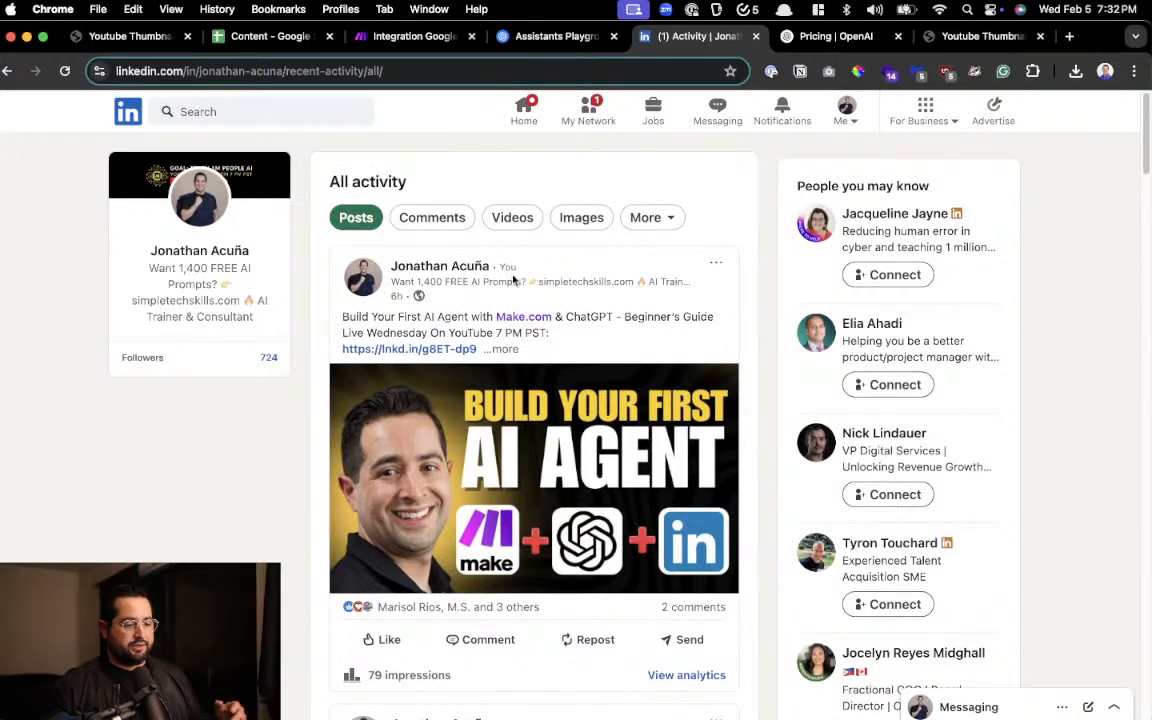
Place the Make scenario's browser tab beside the LinkedIn one and check the topic row in the Content spreadsheet
click(545, 36)
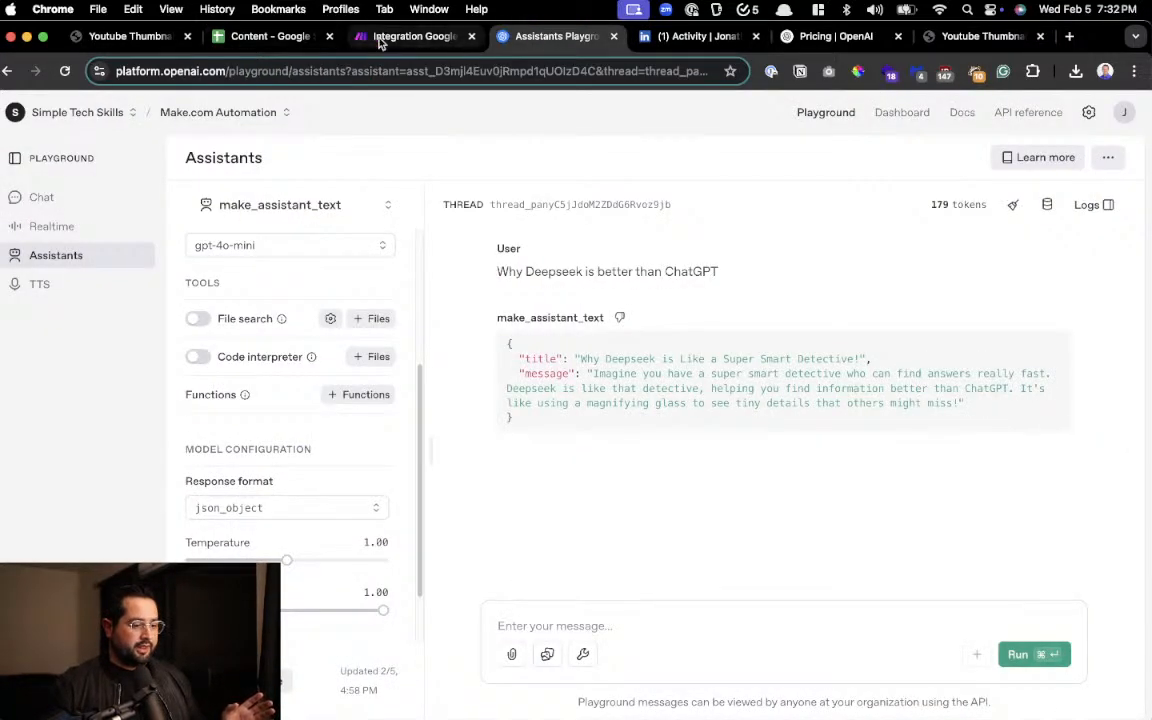
drag(381, 36, 514, 36)
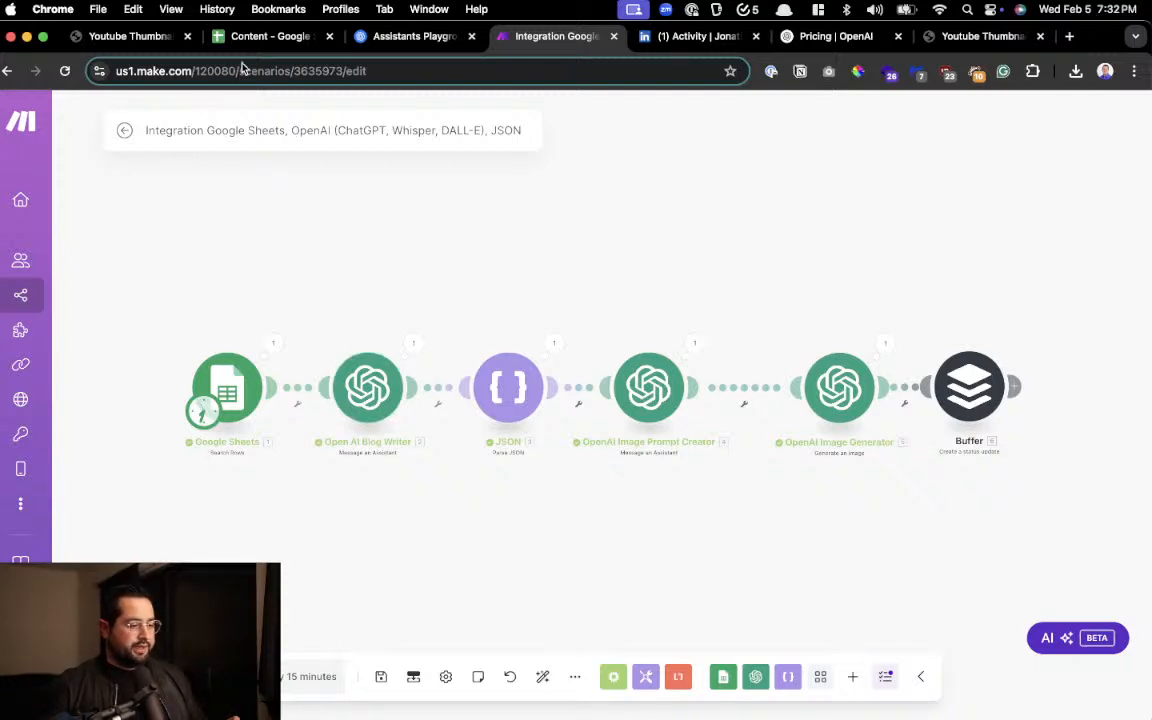
click(250, 38)
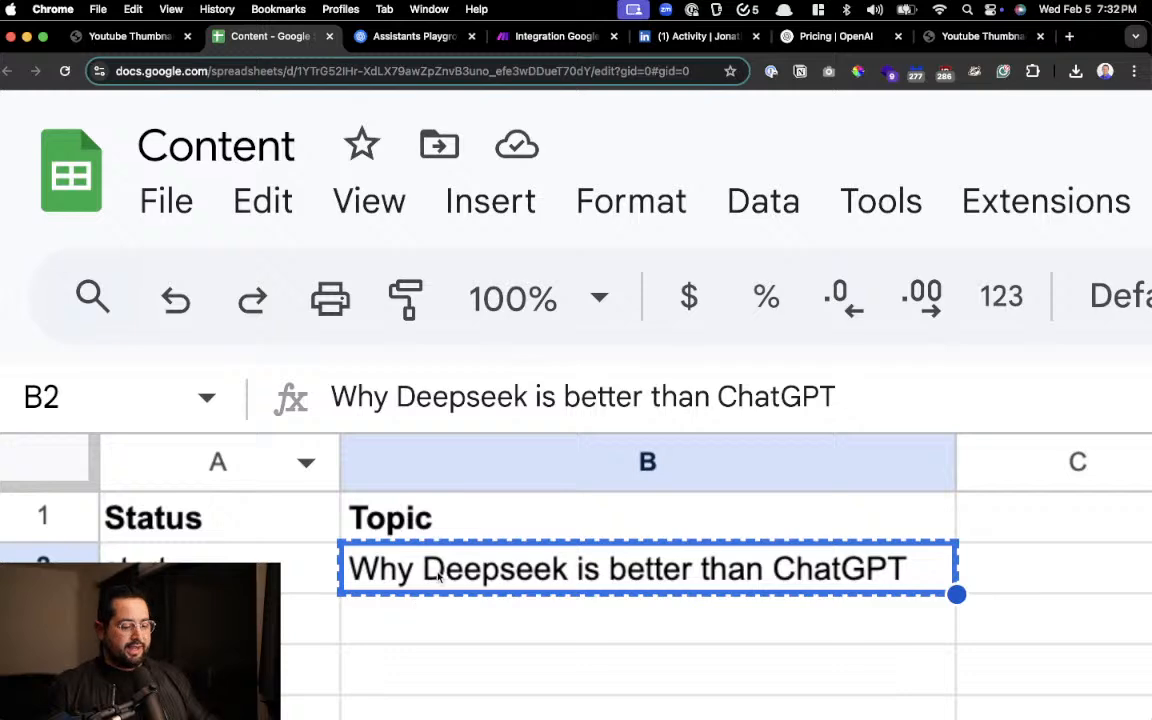
scroll(473, 554, down, 2)
scroll(473, 554, up, 2)
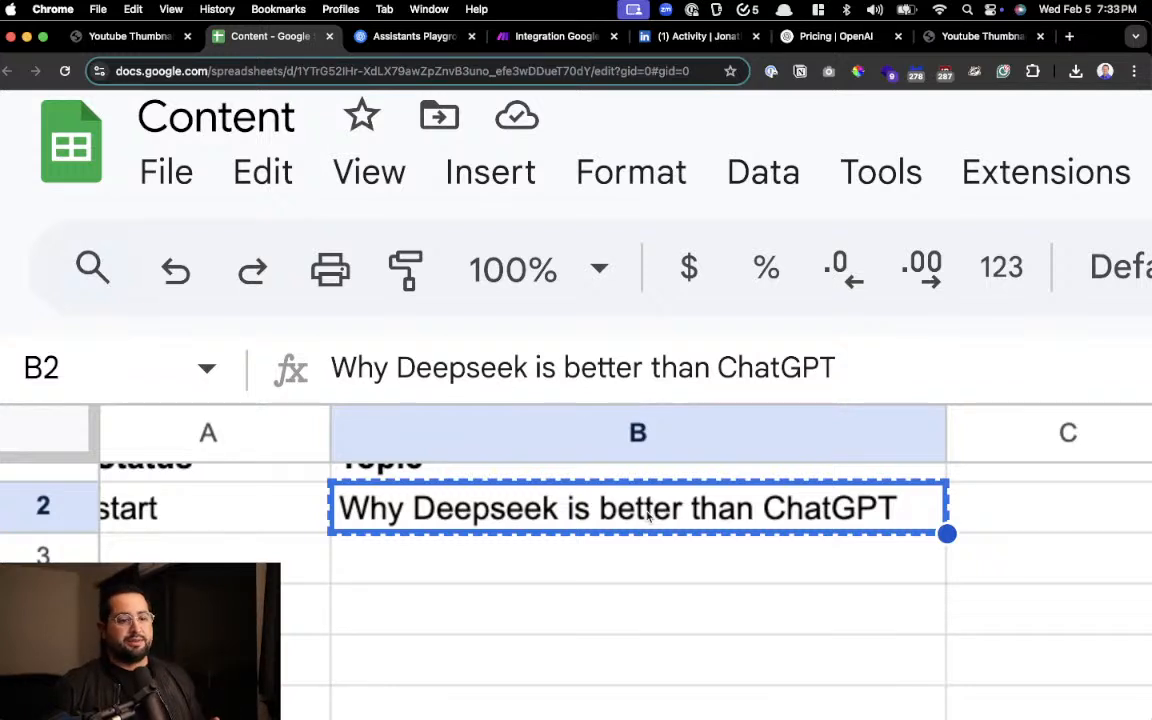
Return to the Make scenario and run it once through to the Buffer module
click(505, 44)
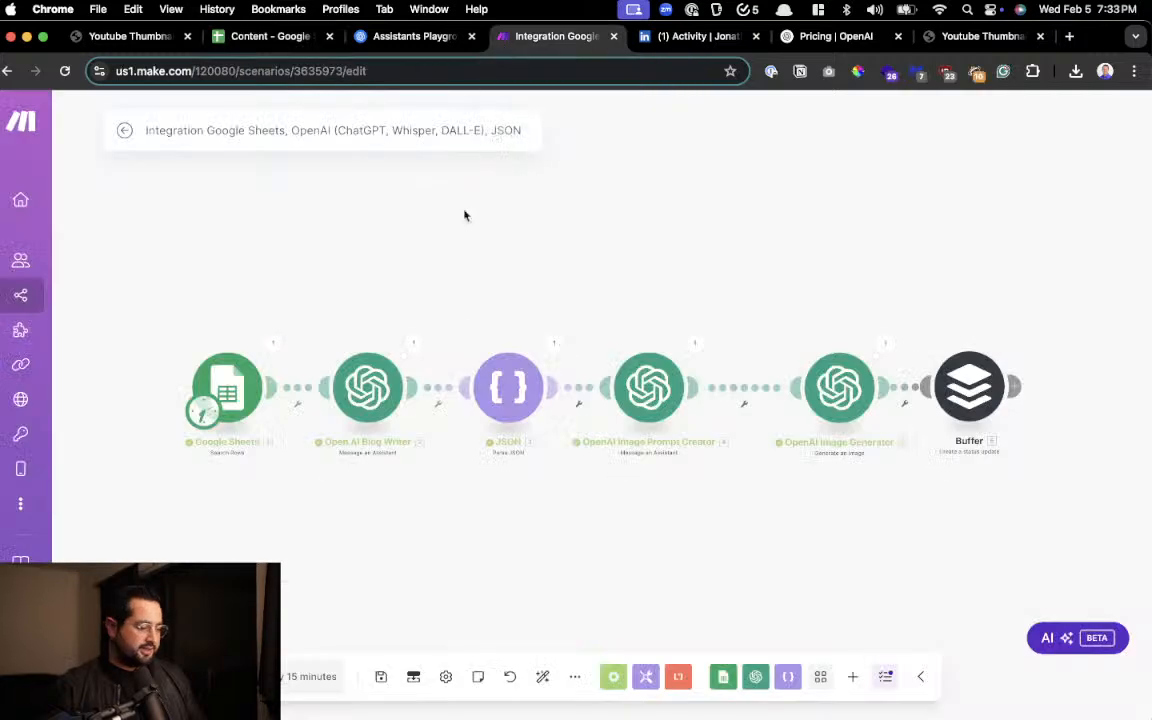
click(145, 677)
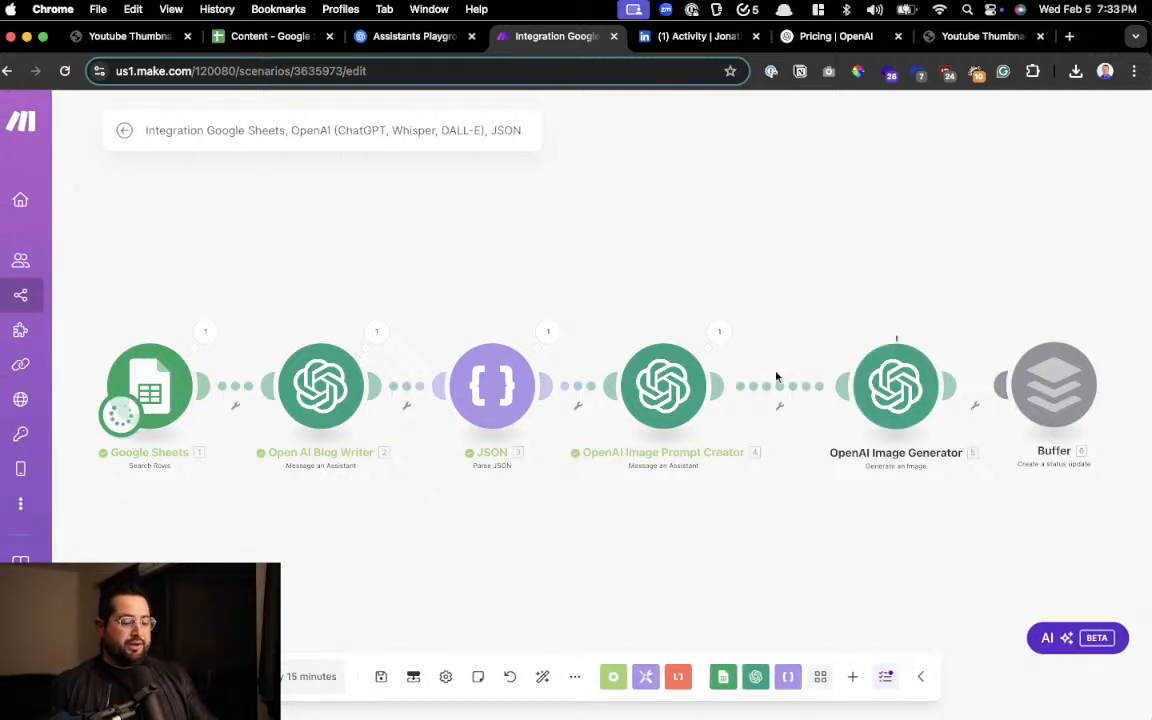
scroll(776, 376, right, 5)
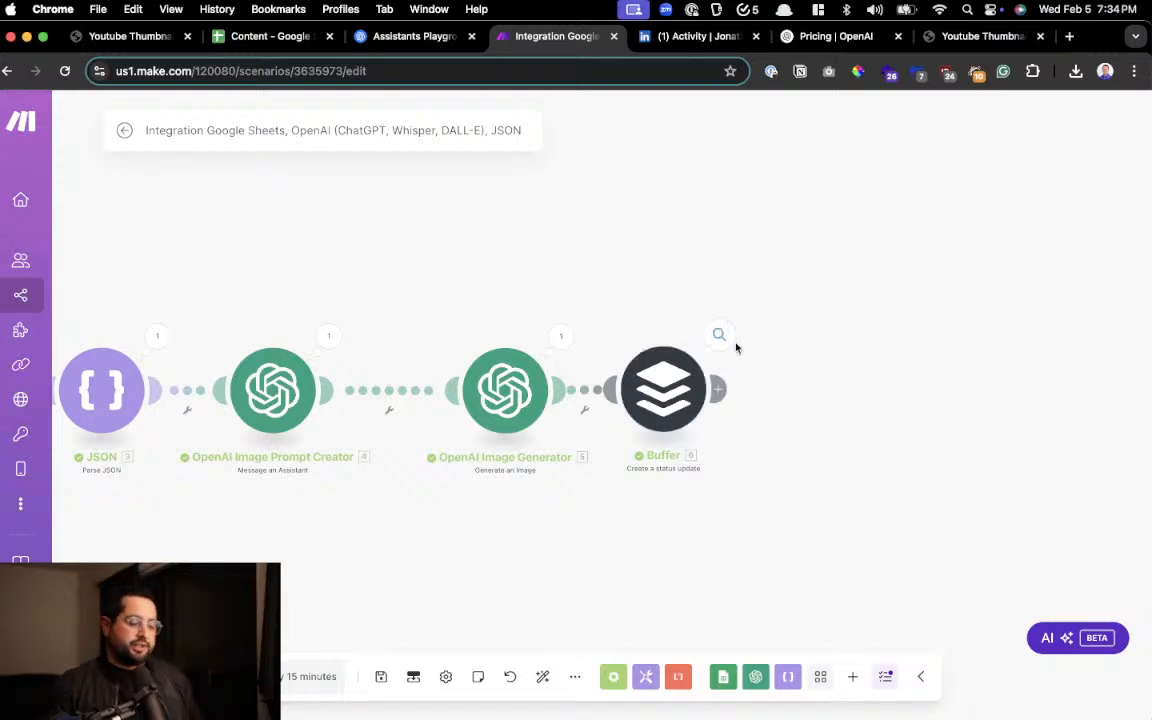
Reload the LinkedIn activity page, enlarge it and expand the newest post's full text
click(675, 40)
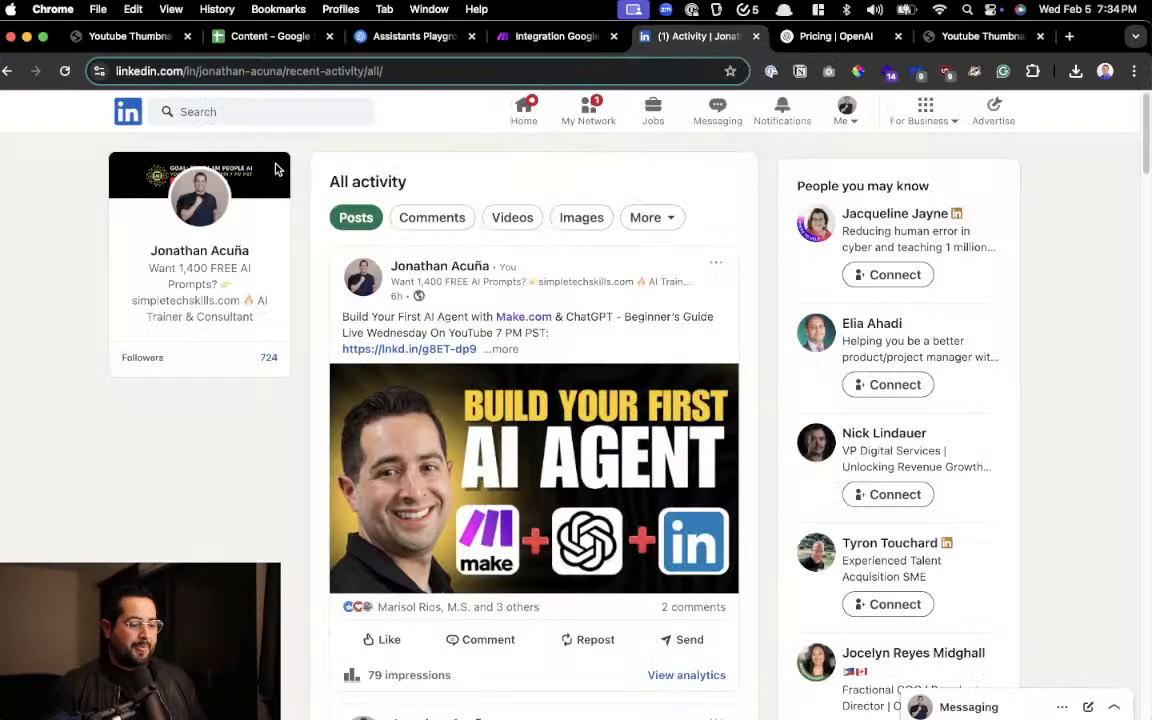
click(65, 71)
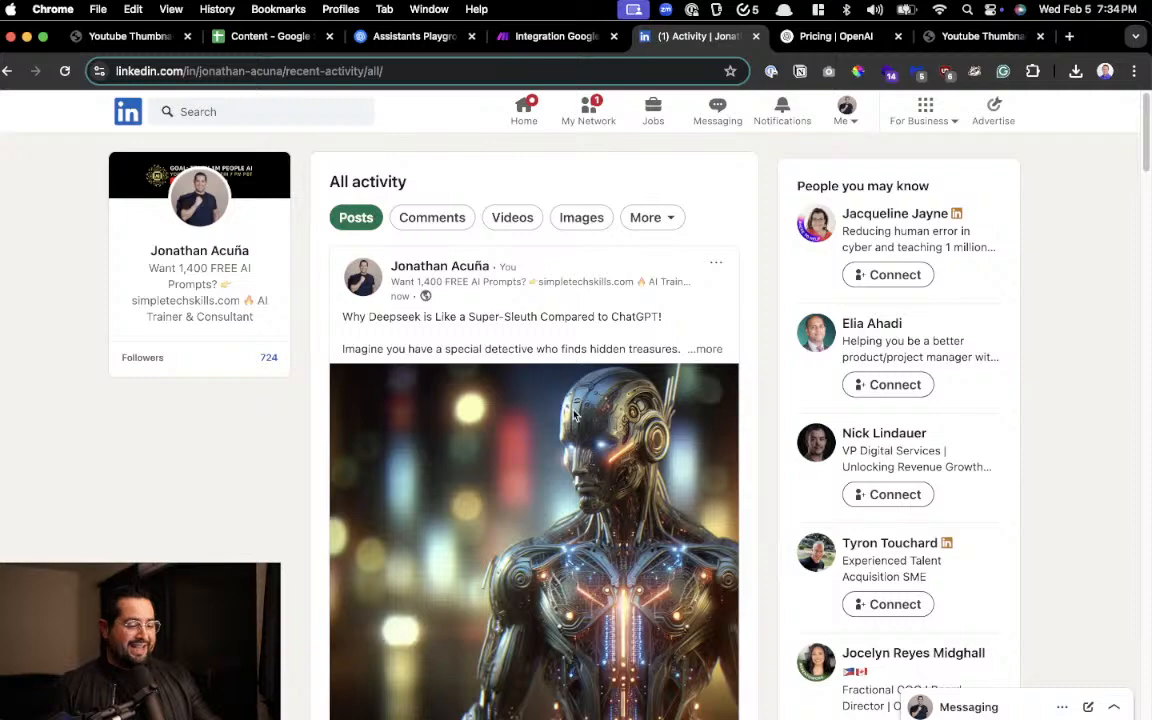
key(super+equal)
key(super+equal)
key(super+equal)
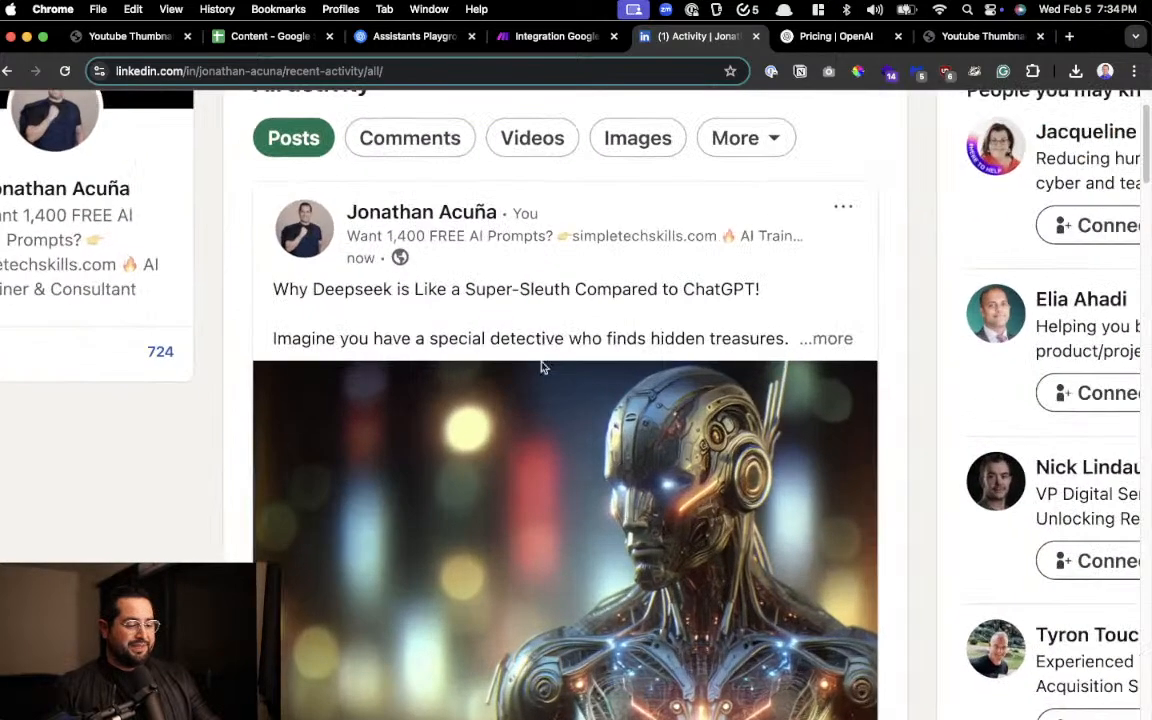
click(828, 338)
key(super+equal)
key(super+equal)
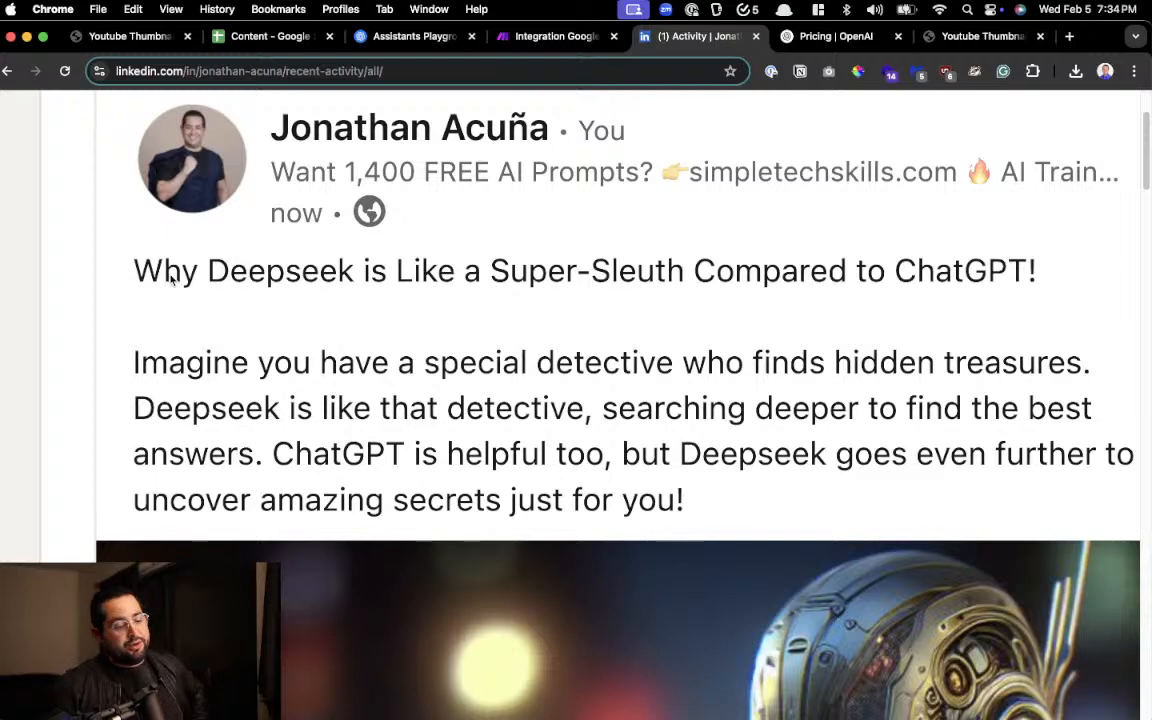
Read the published LinkedIn post's title and message and examine its generated image
drag(163, 272, 987, 276)
scroll(987, 270, down, 1)
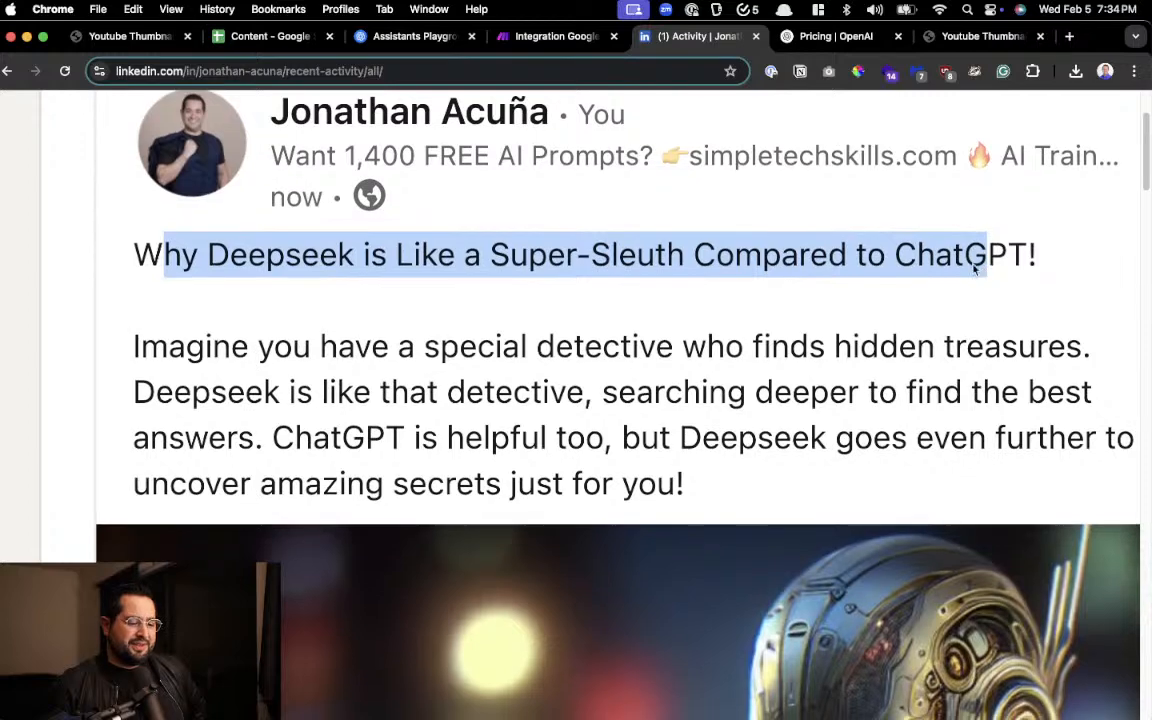
scroll(600, 220, down, 1)
double_click(640, 228)
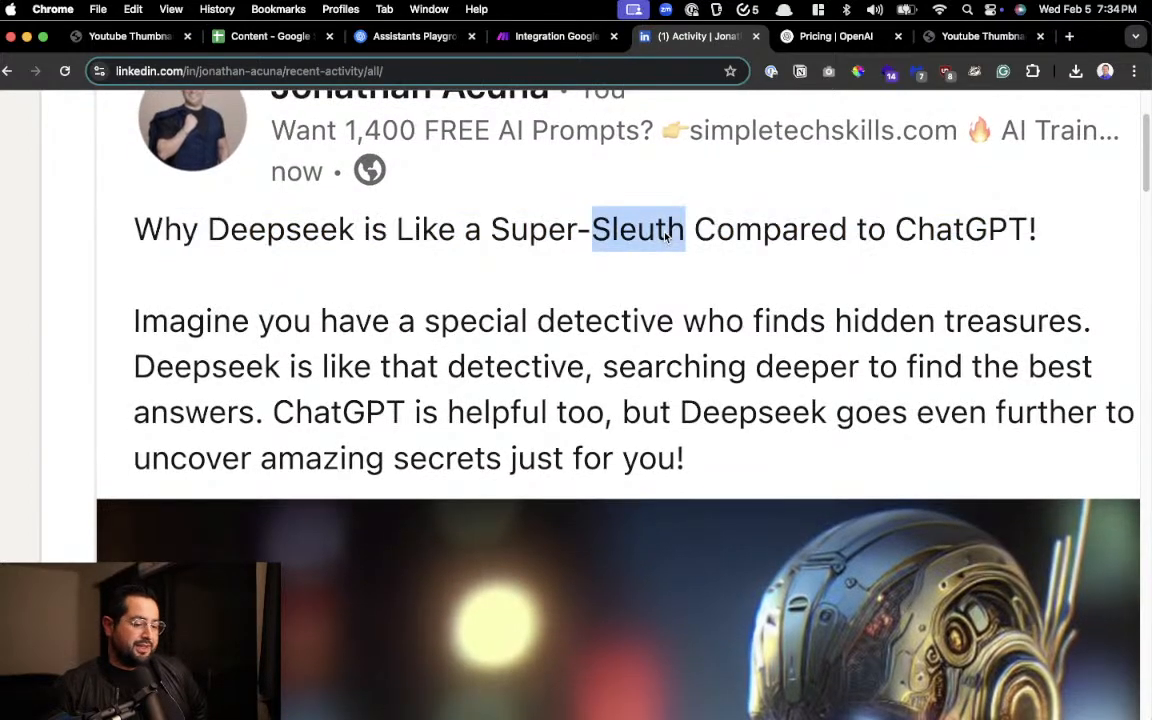
scroll(514, 228, down, 3)
drag(254, 200, 448, 203)
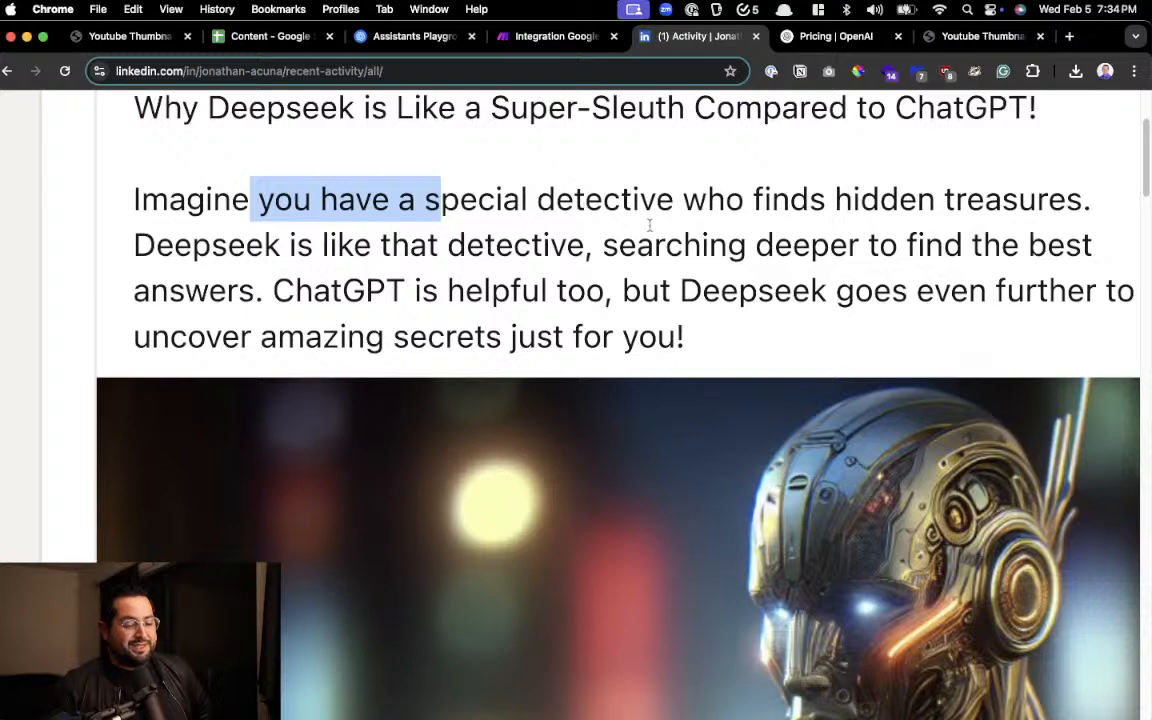
scroll(645, 258, right, 3)
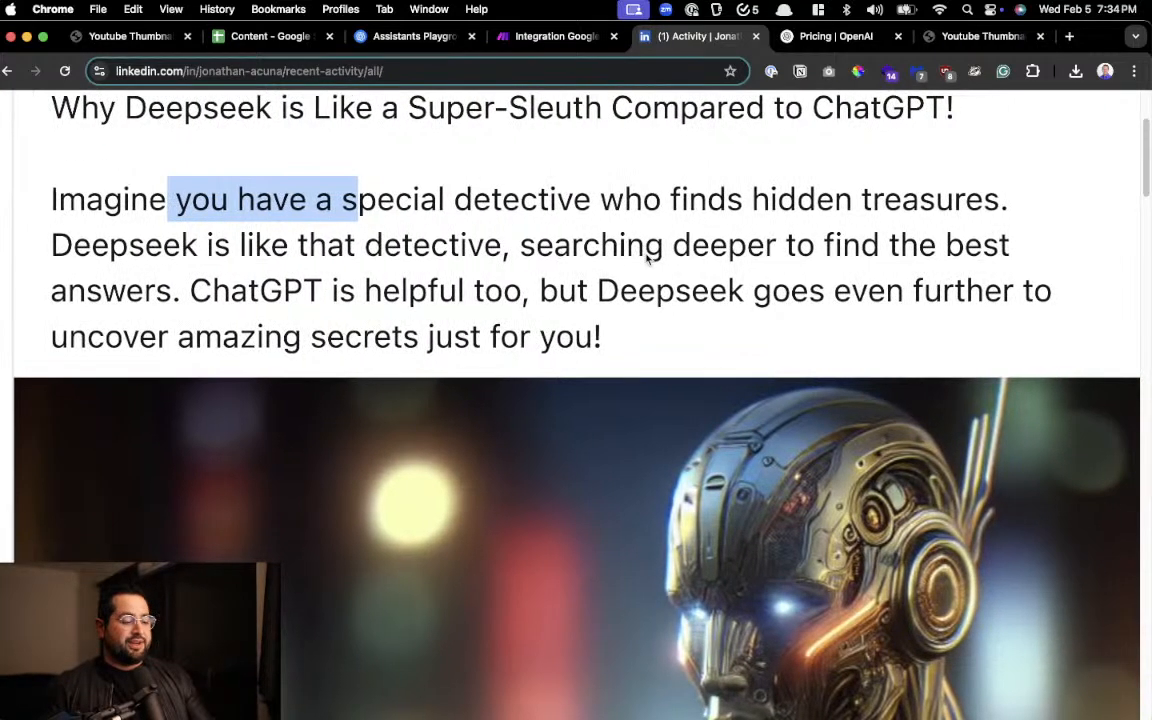
scroll(645, 258, down, 3)
scroll(645, 258, down, 5)
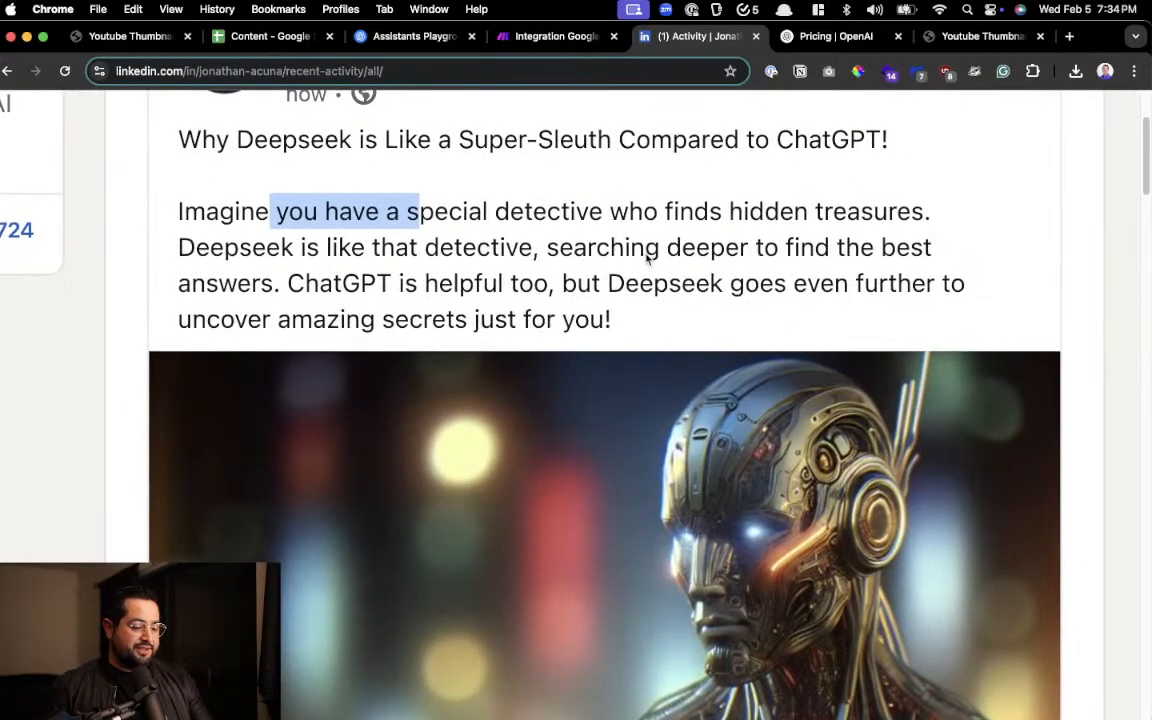
scroll(647, 260, down, 5)
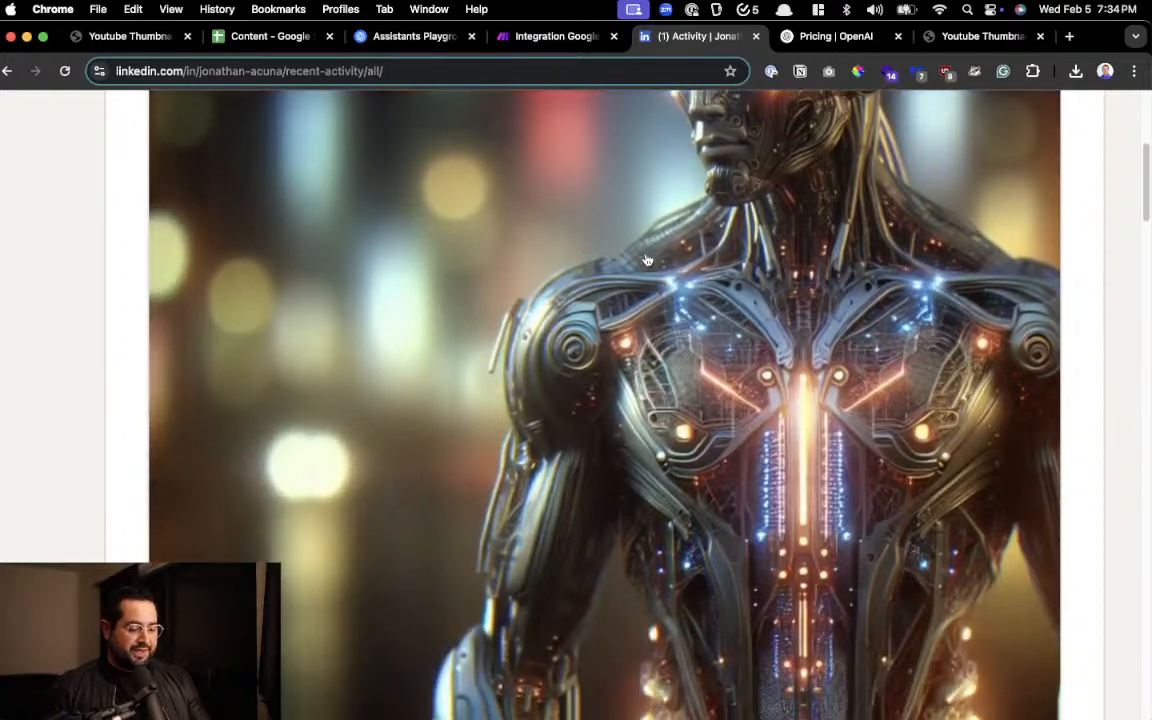
scroll(647, 260, up, 5)
scroll(647, 260, up, 5)
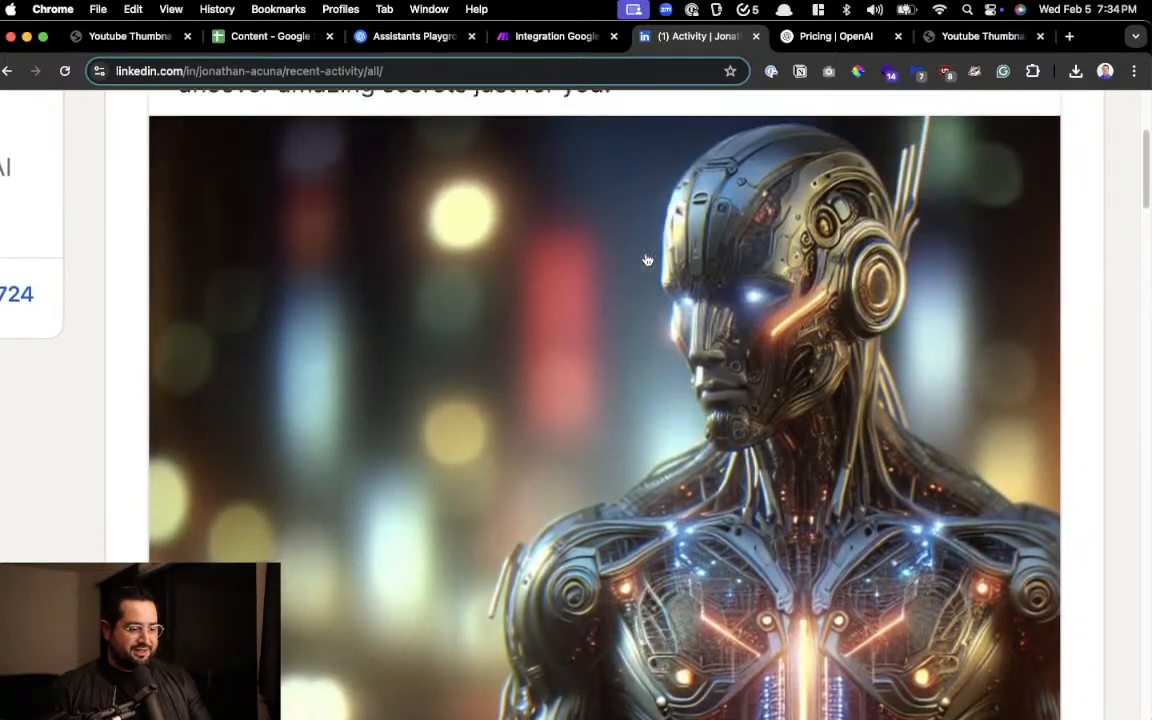
scroll(645, 255, up, 1)
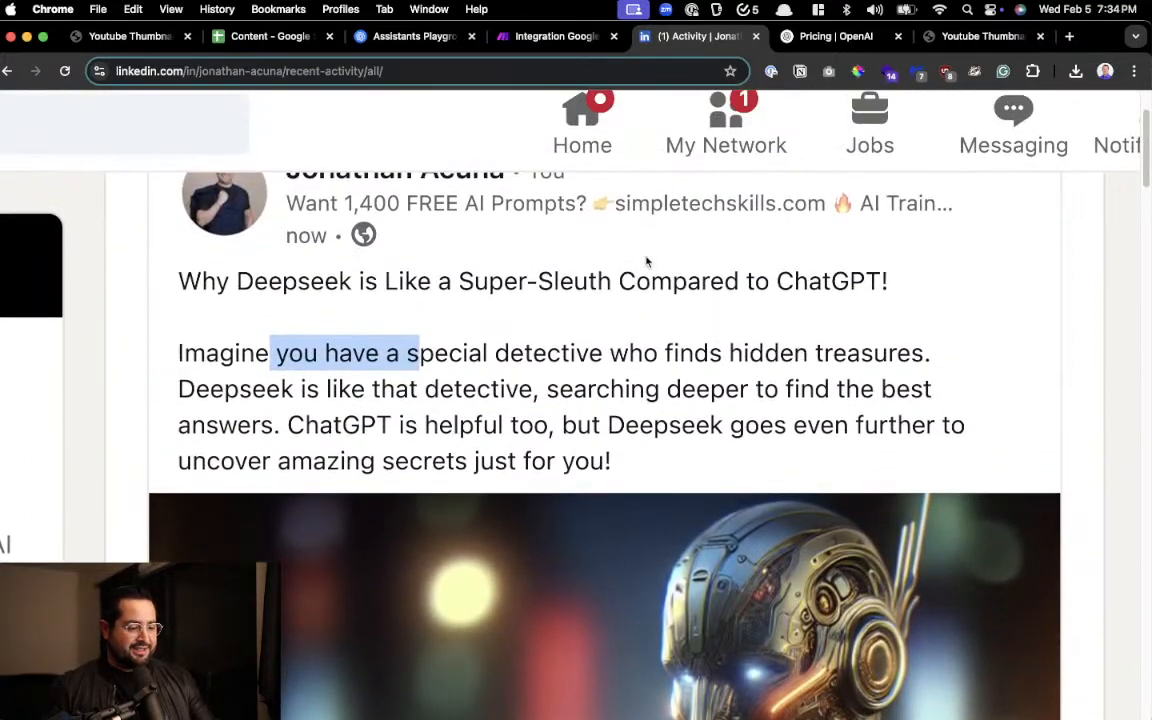
scroll(647, 260, down, 5)
scroll(645, 234, up, 2)
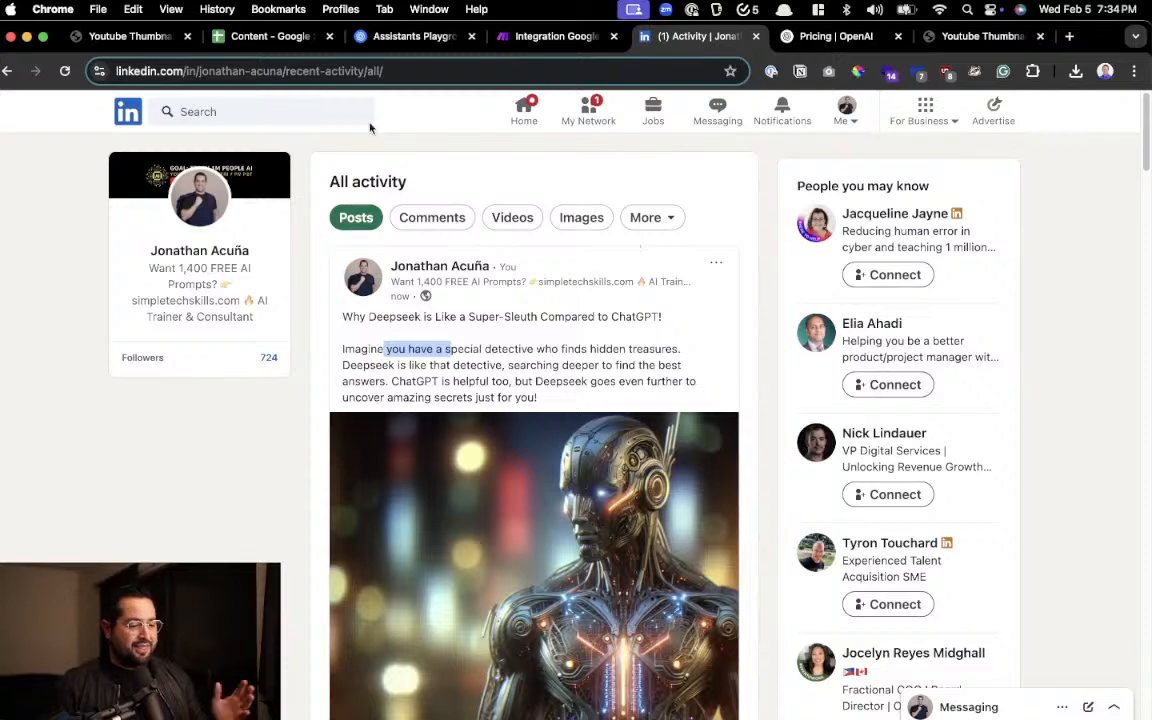
Switch back to the Make scenario and look over all six modules from Google Sheets to Buffer
click(530, 36)
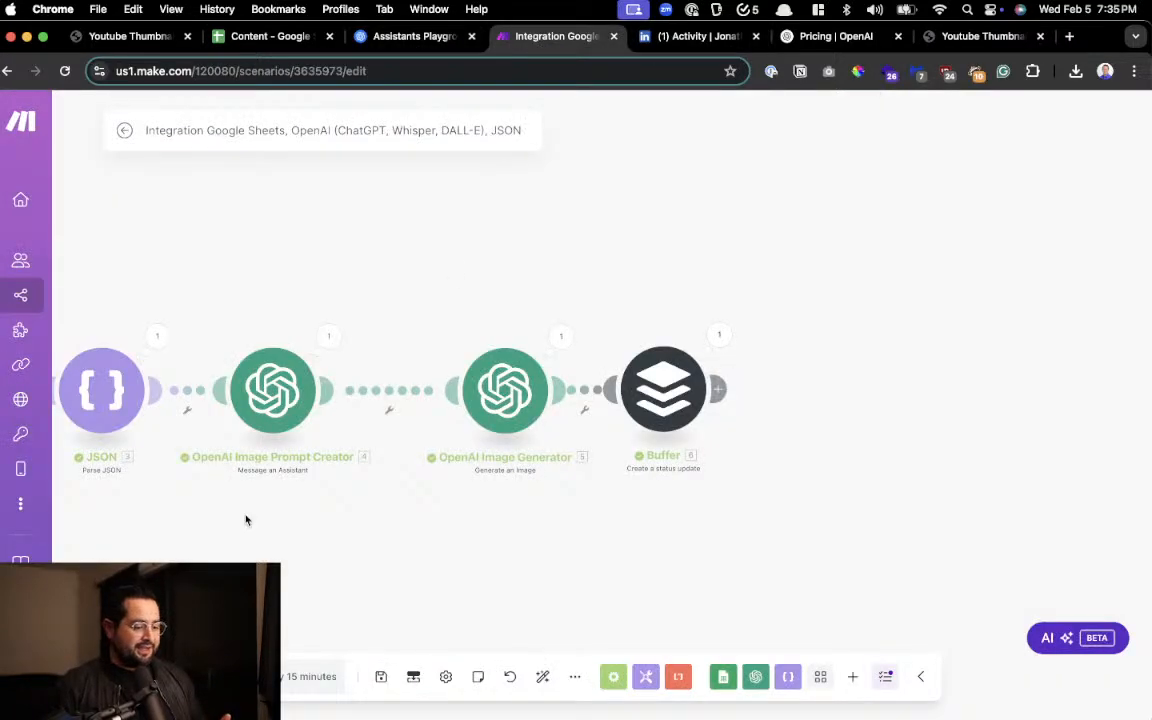
drag(247, 519, 666, 504)
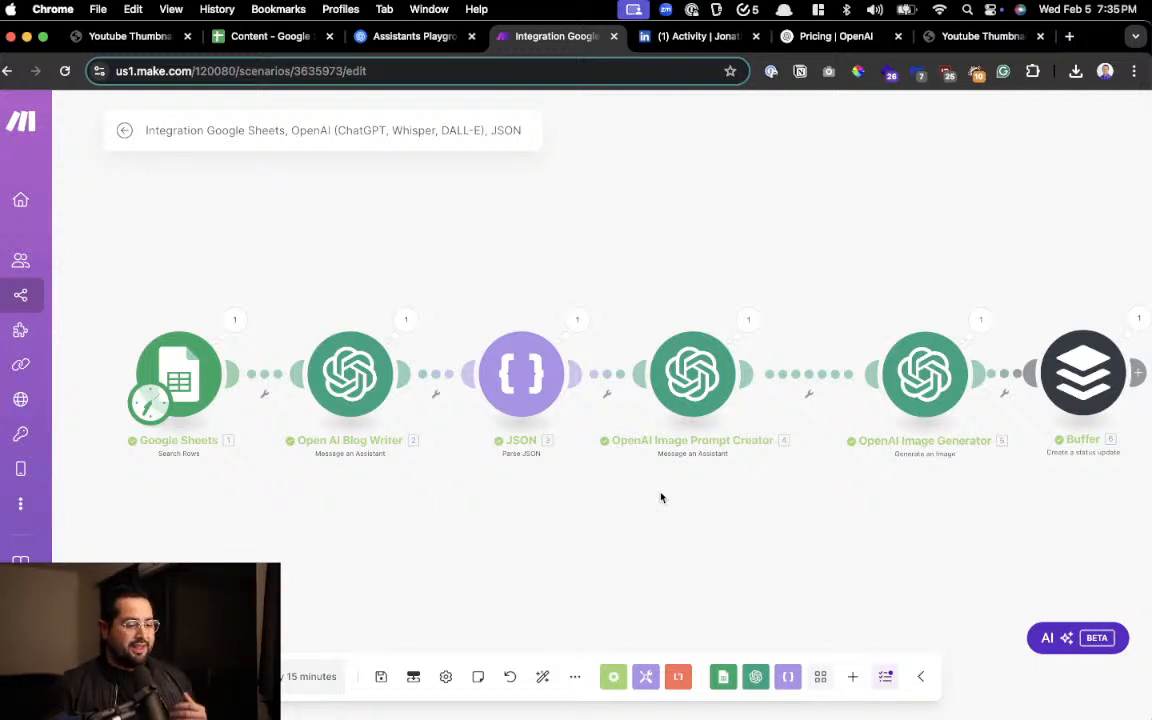
drag(658, 497, 641, 495)
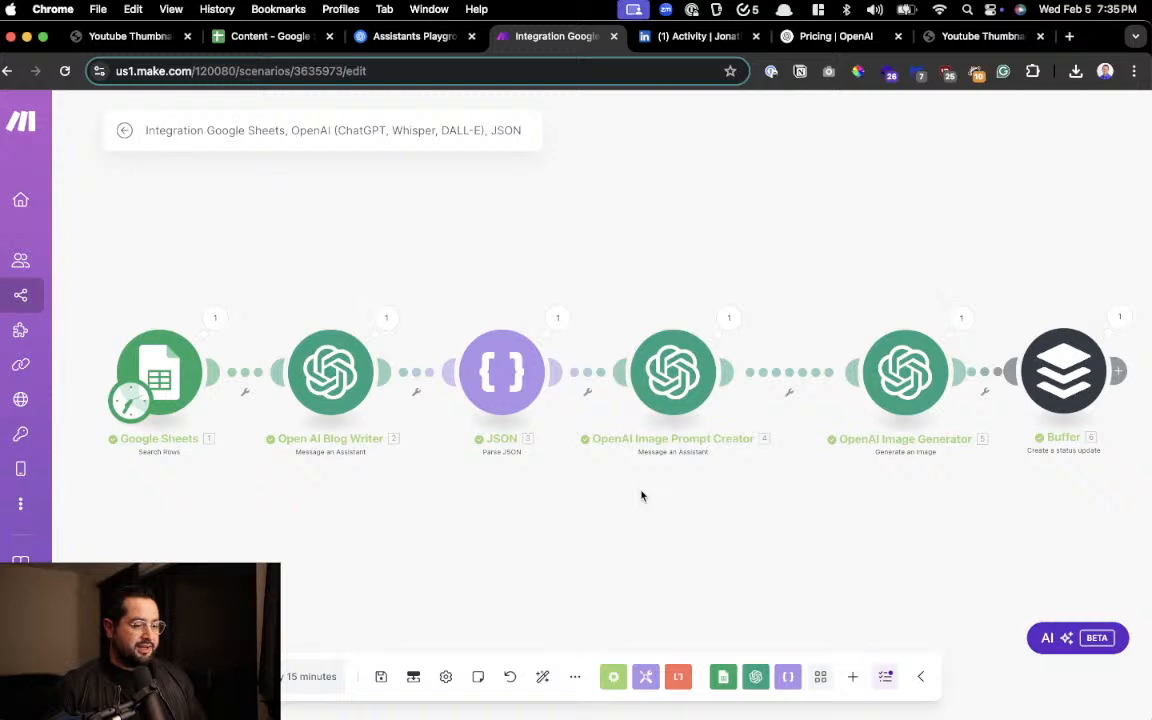
Examine the gpt-4o-mini input and output token prices on the OpenAI API pricing page
click(826, 39)
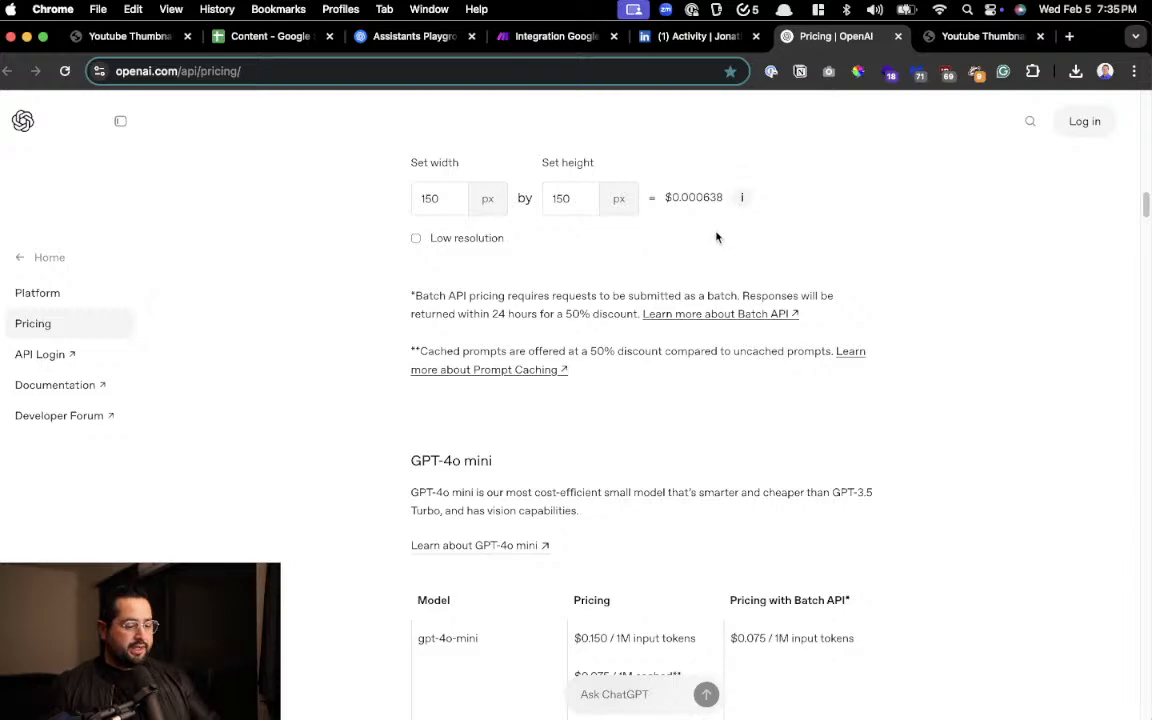
scroll(700, 250, down, 5)
scroll(607, 373, up, 5)
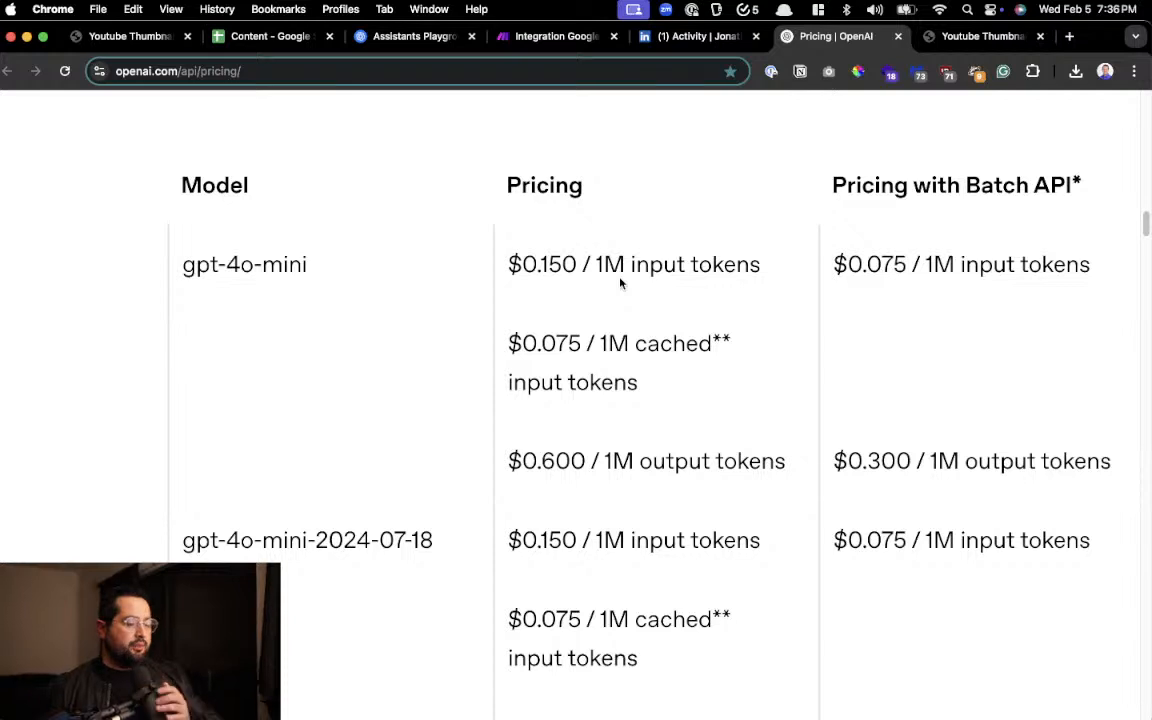
scroll(620, 284, up, 3)
scroll(591, 314, down, 3)
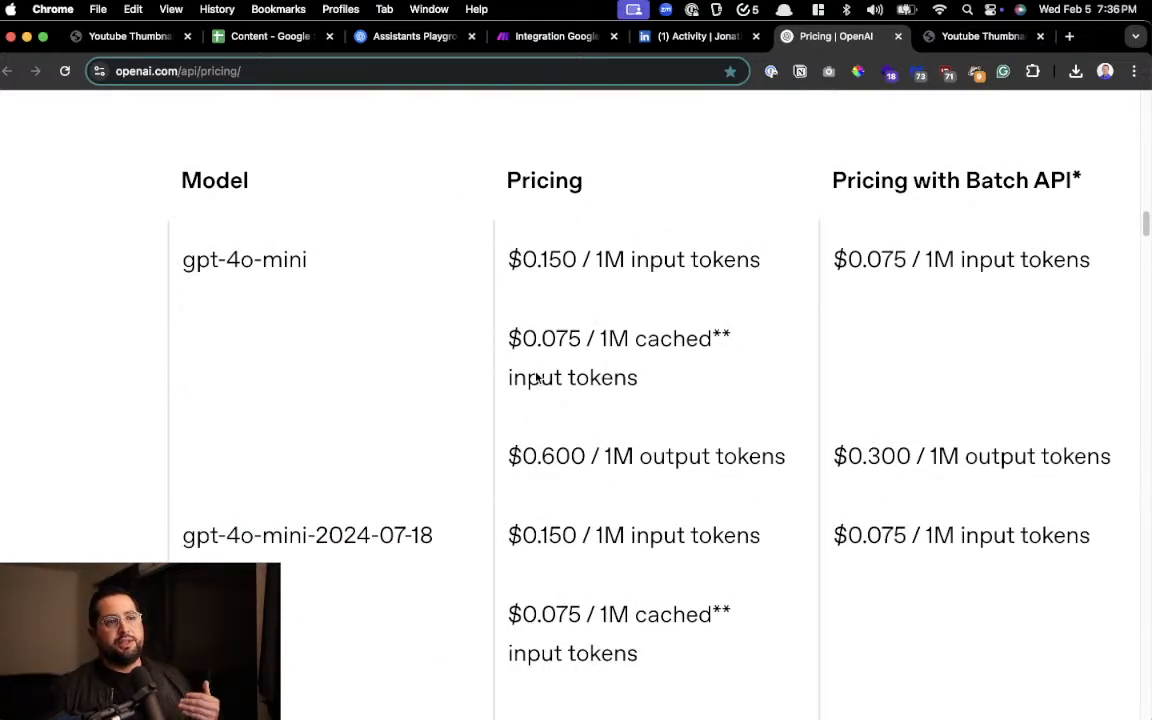
Search the web for "openrouter" in a new browser tab and open the OpenRouter website
key(ctrl+t)
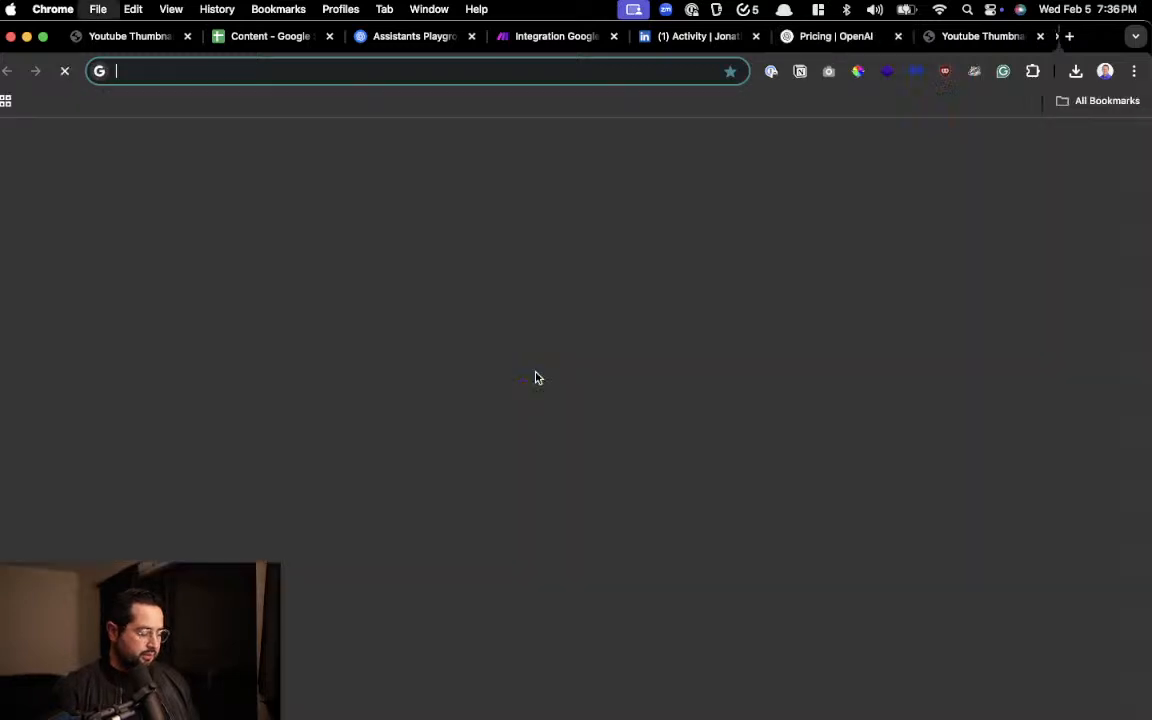
text(openrout)
key(Return)
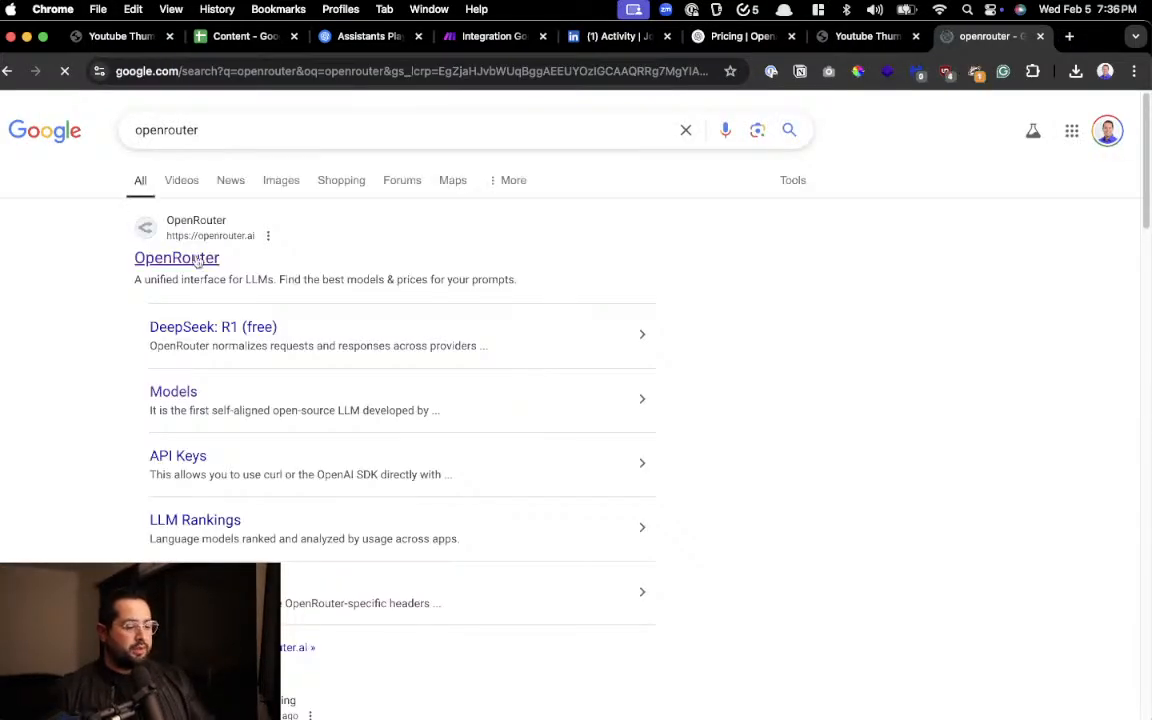
click(195, 258)
scroll(518, 476, up, 3)
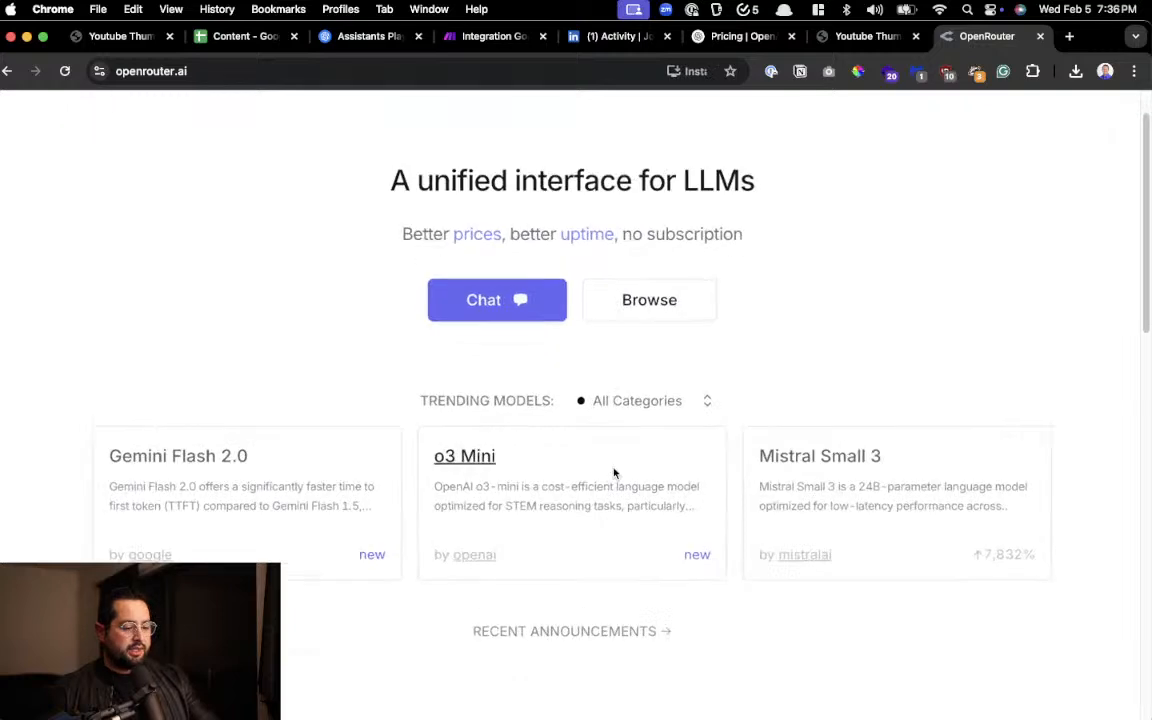
Open the Qwen VL Plus (free) model from OpenRouter's model search and look over its token prices and provider details
scroll(789, 483, down, 3)
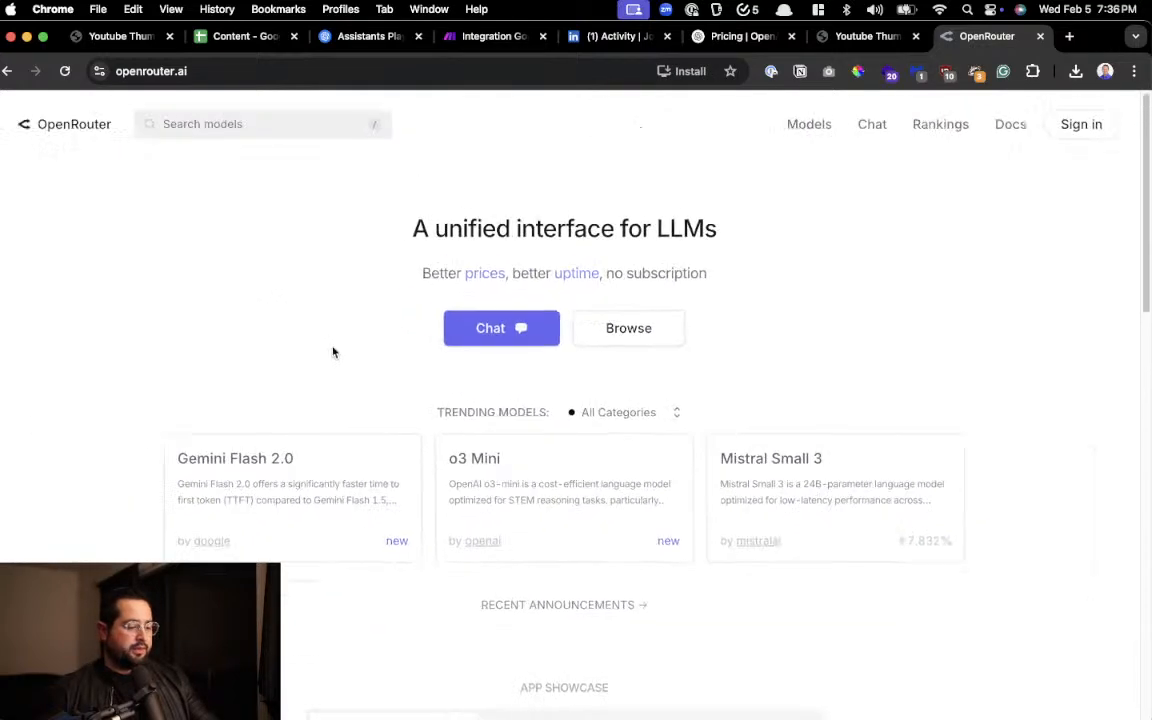
click(285, 120)
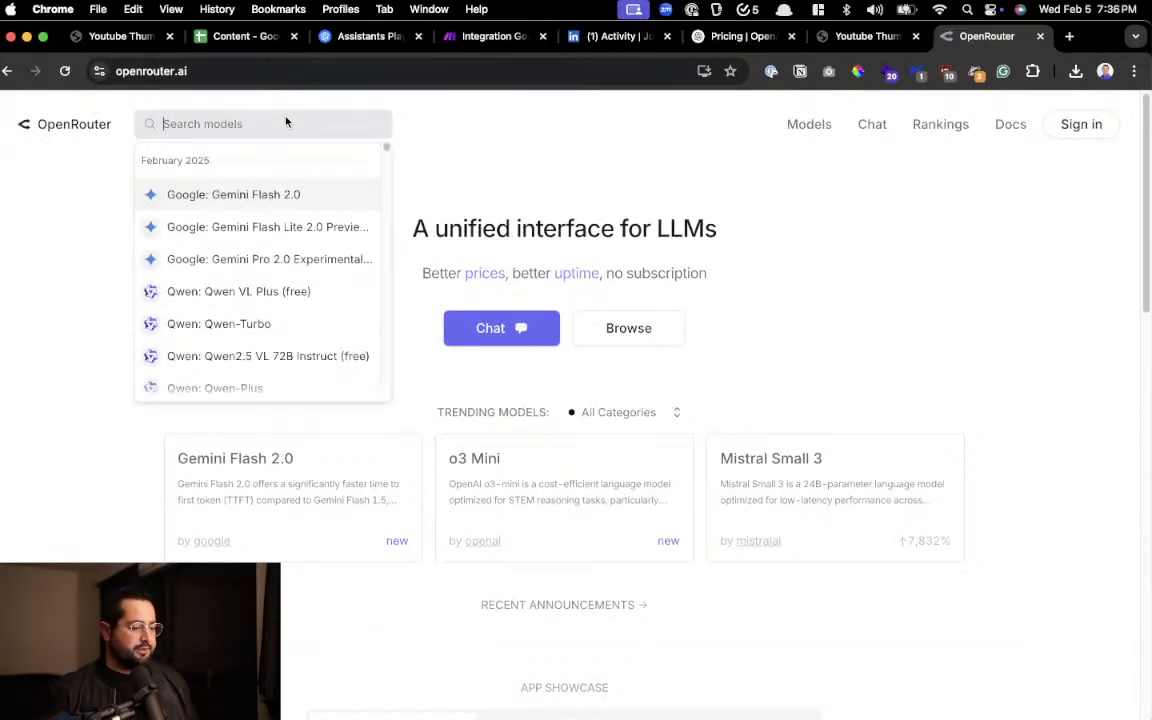
click(245, 296)
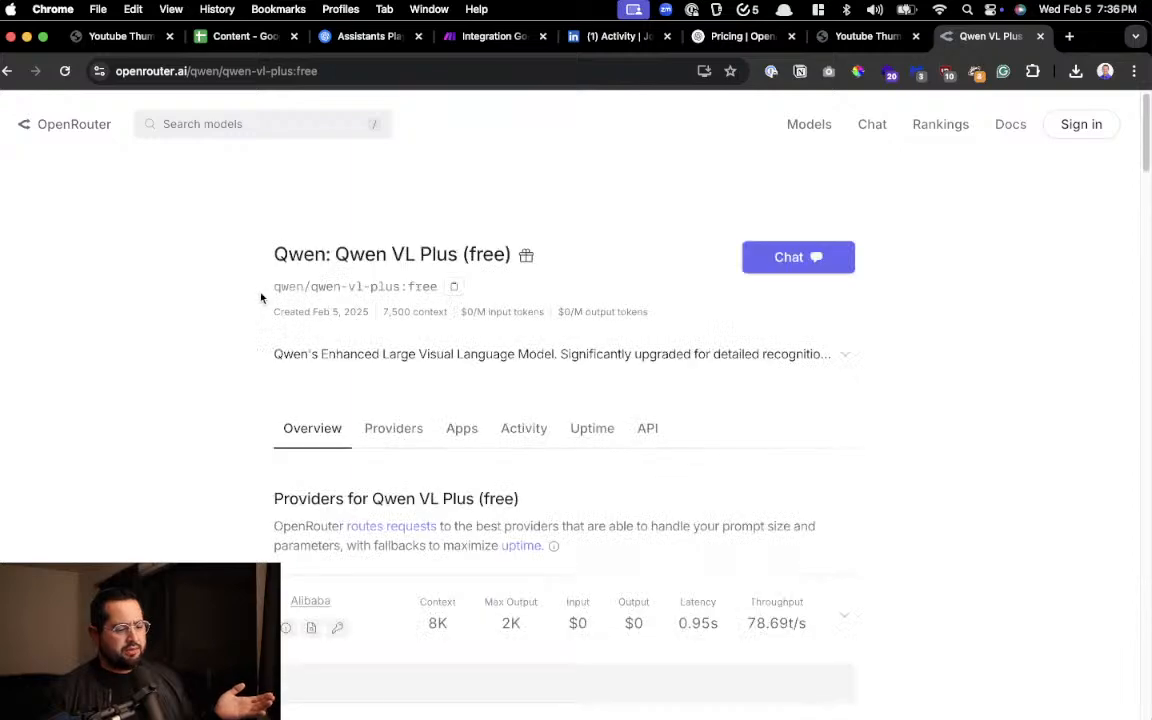
scroll(300, 293, up, 3)
scroll(302, 293, down, 3)
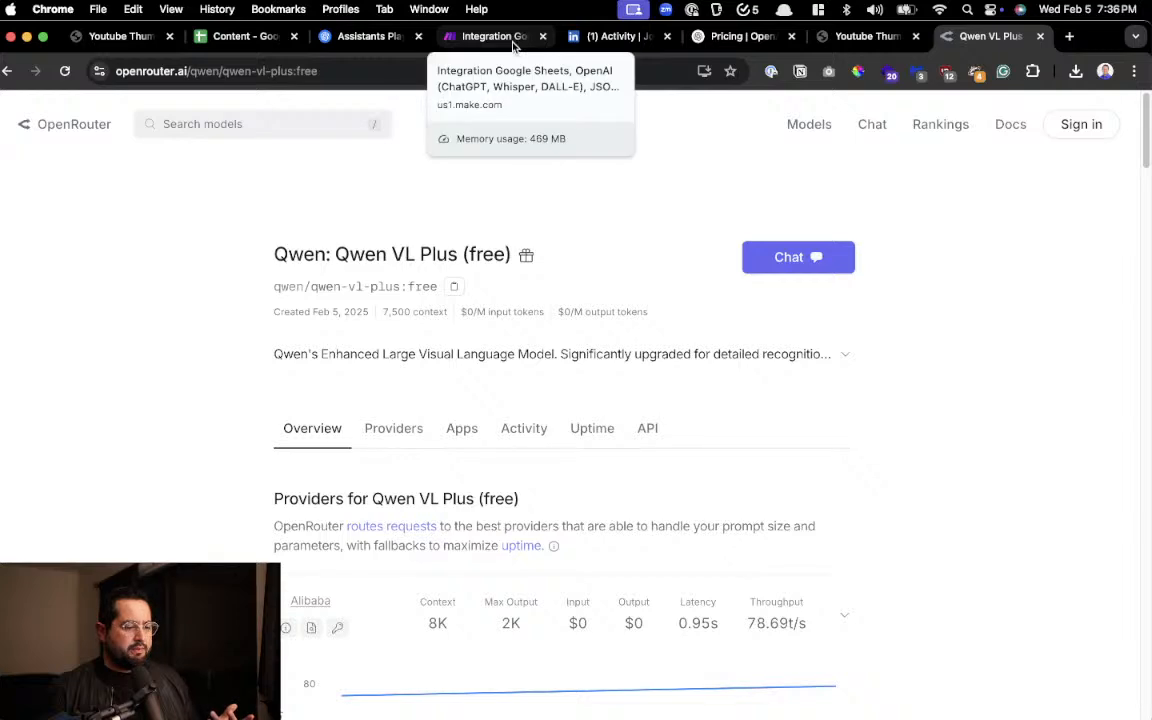
Return to the OpenAI API pricing page and examine the gpt-4o-mini price for input tokens
click(698, 40)
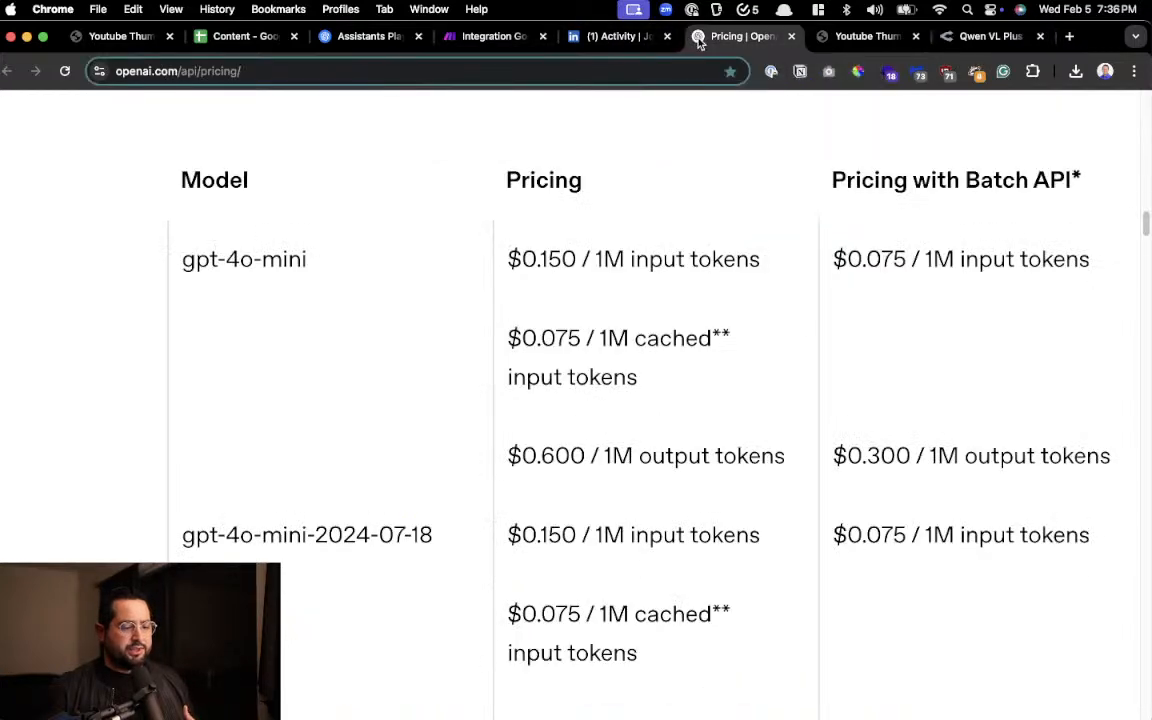
scroll(561, 275, down, 2)
scroll(560, 272, up, 3)
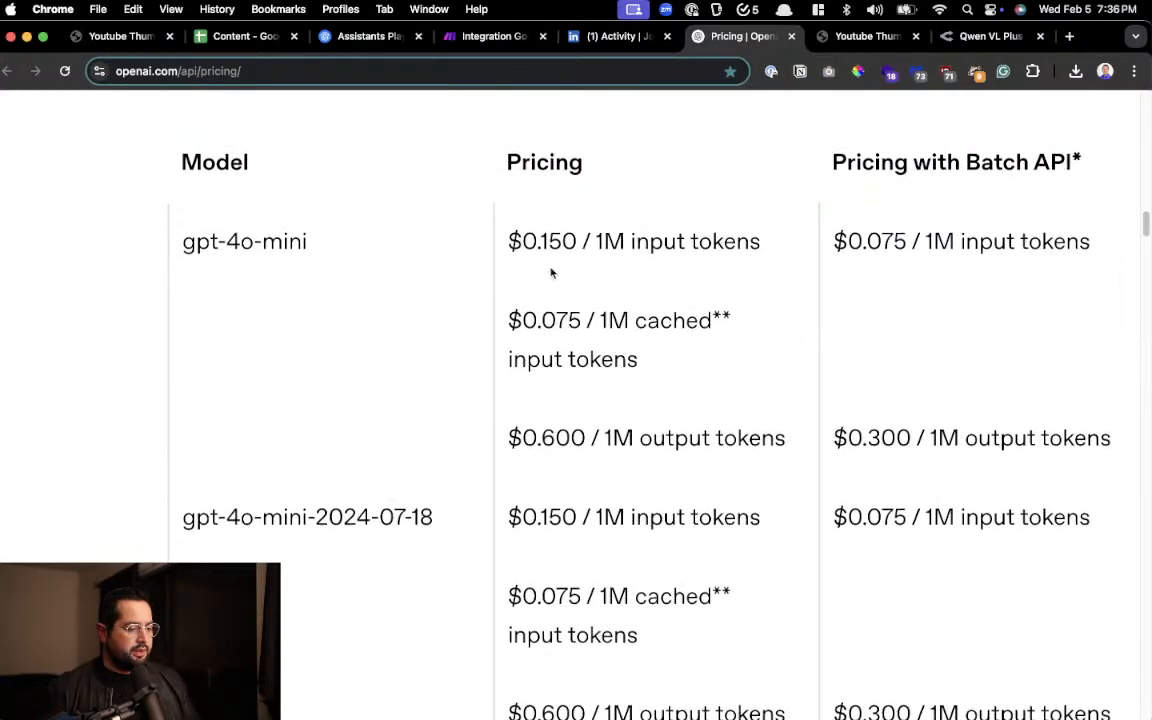
scroll(559, 266, up, 3)
scroll(559, 263, down, 4)
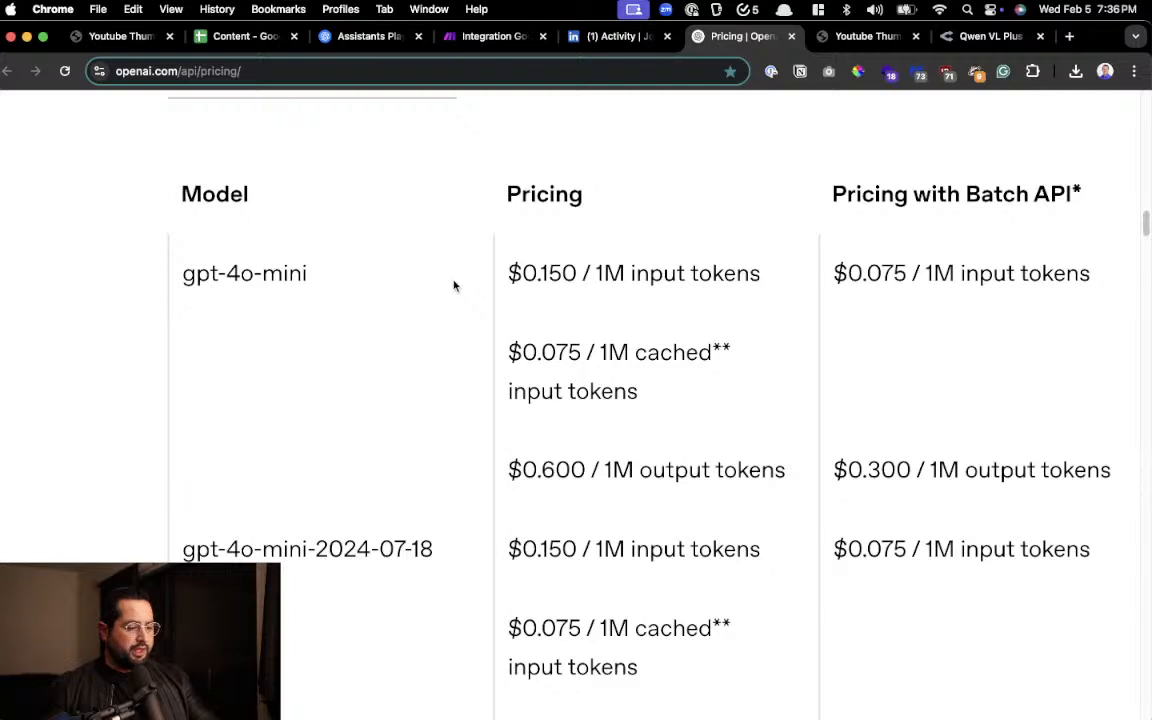
scroll(455, 283, up, 3)
drag(300, 262, 124, 268)
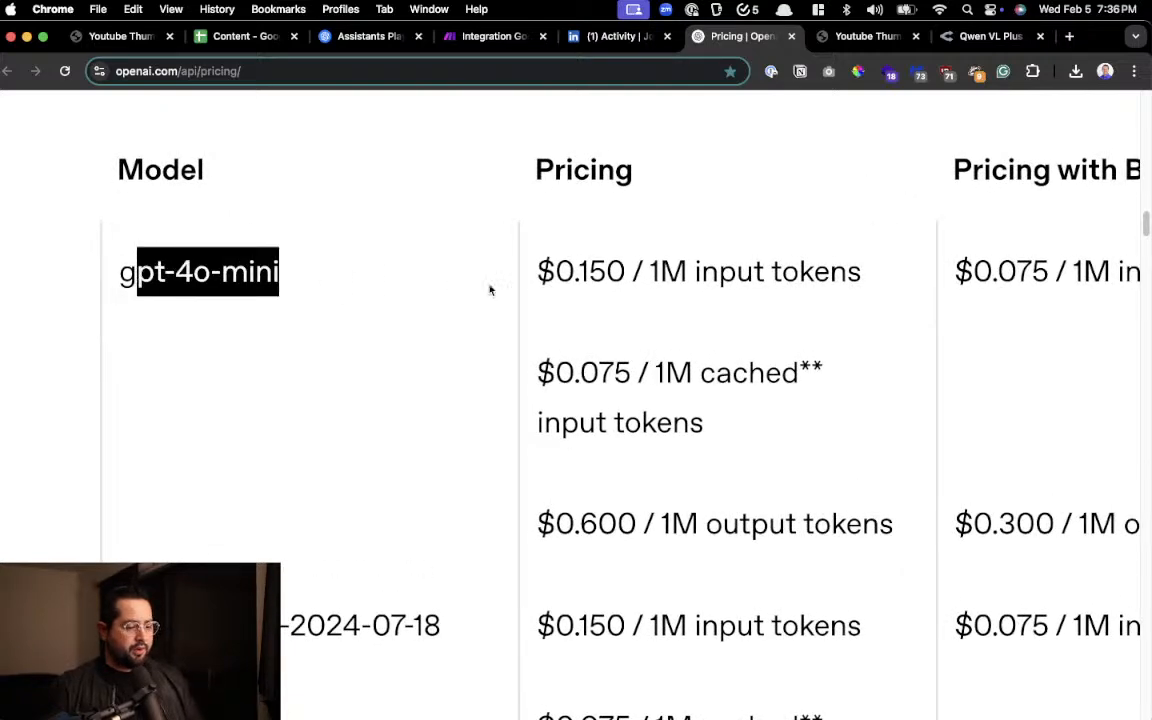
drag(555, 270, 707, 287)
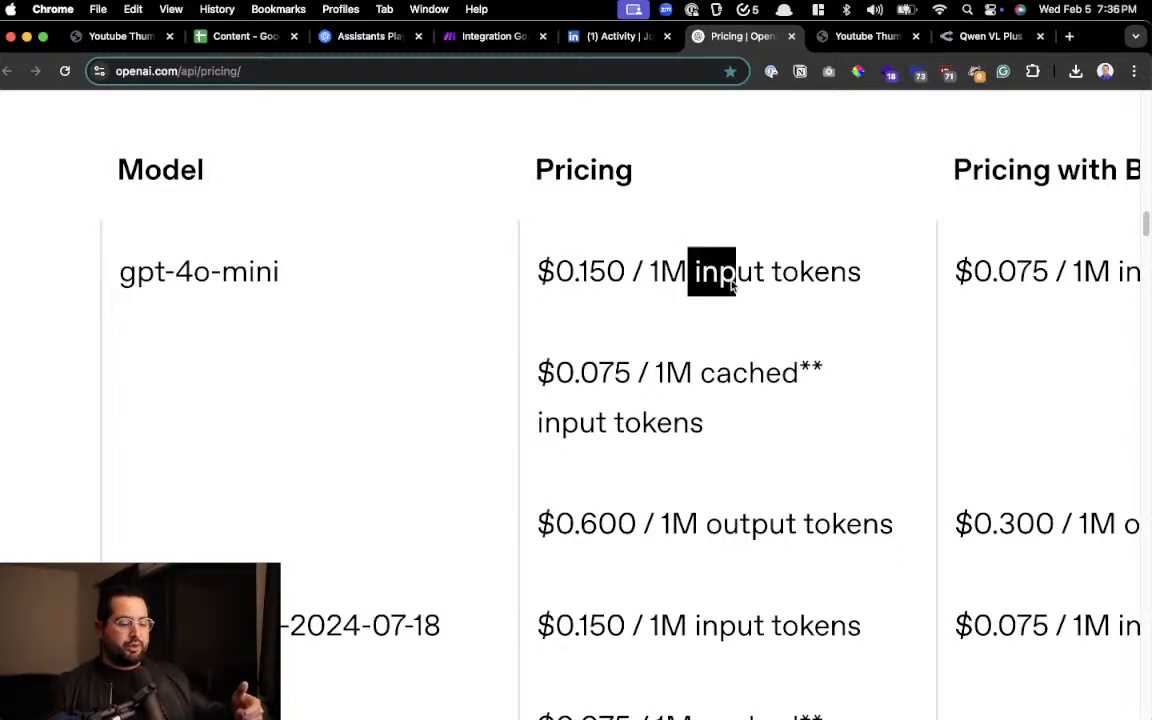
Examine the gpt-4o-mini price for output tokens and look through the neighbouring mini model variants
scroll(732, 286, down, 1)
scroll(732, 286, down, 2)
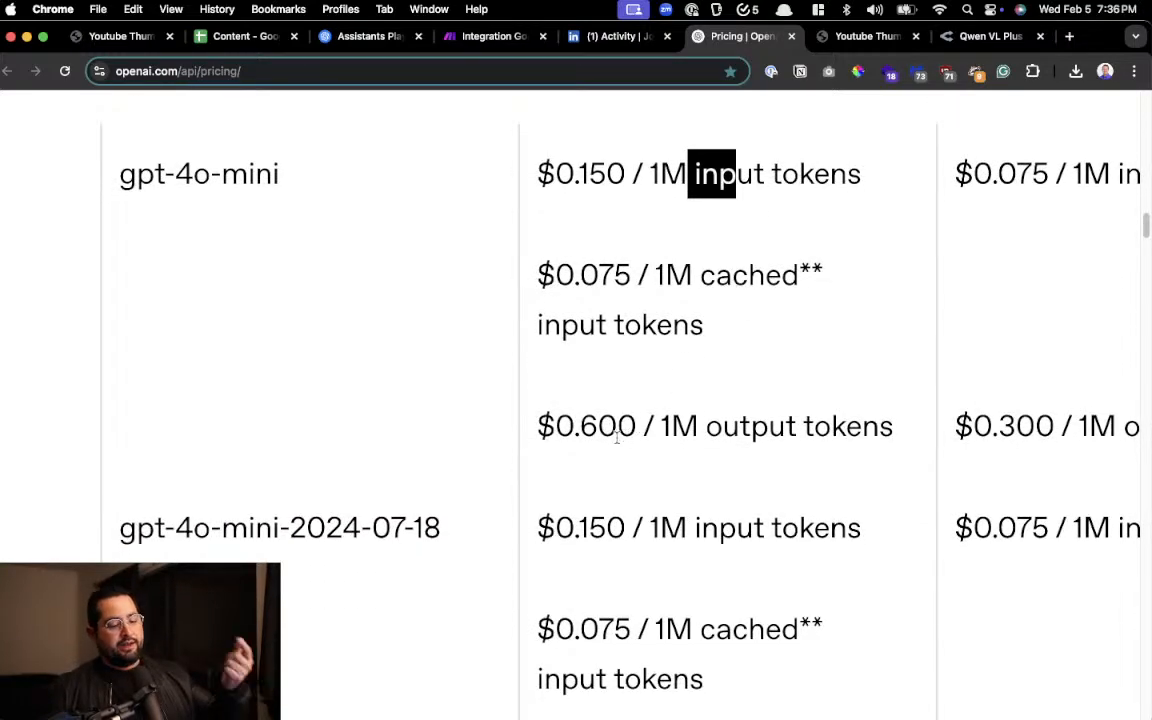
drag(598, 425, 819, 410)
drag(598, 425, 636, 425)
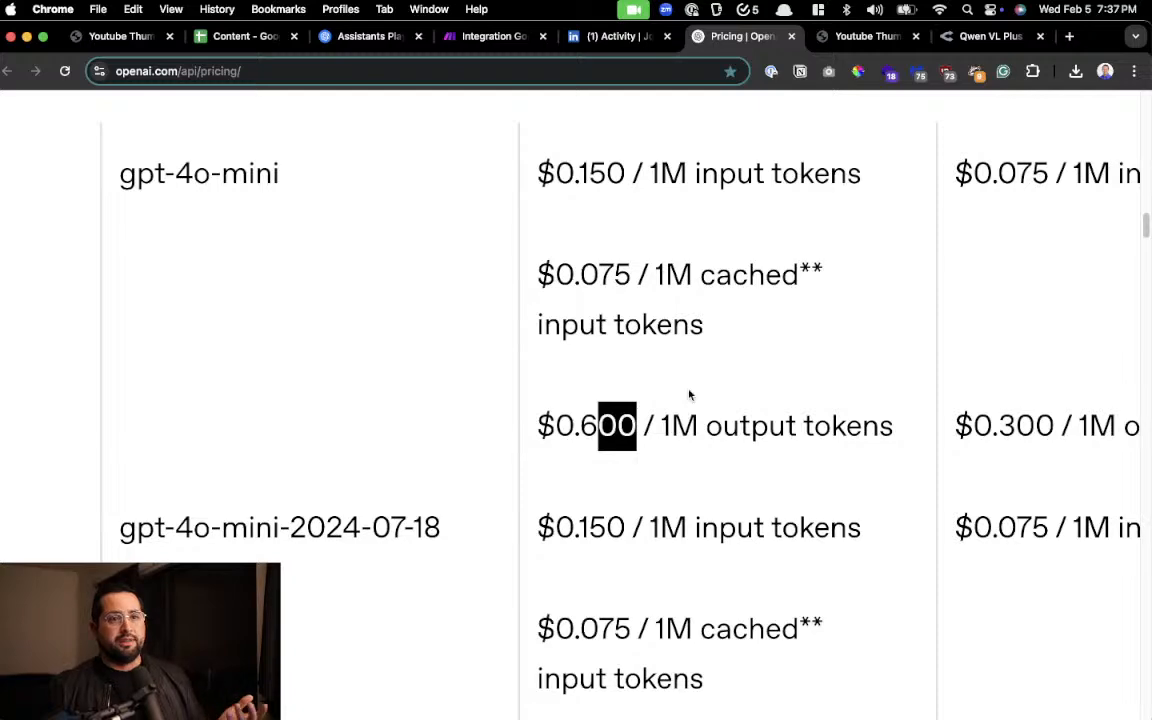
scroll(689, 395, down, 3)
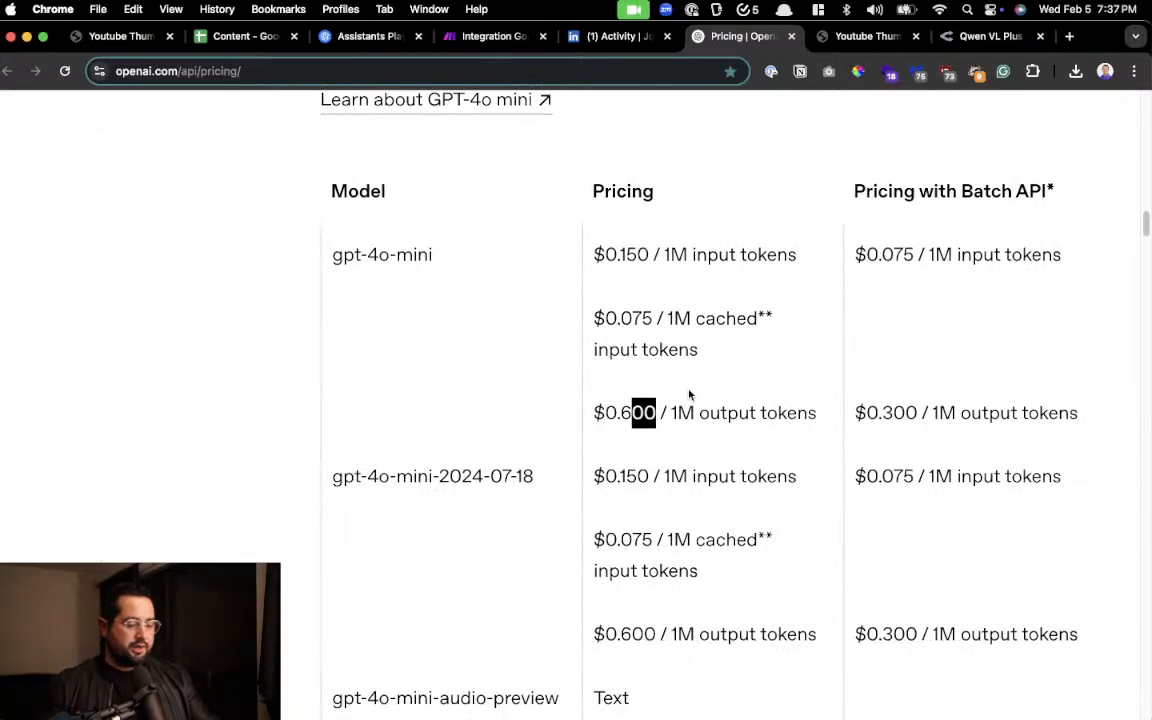
scroll(689, 395, down, 2)
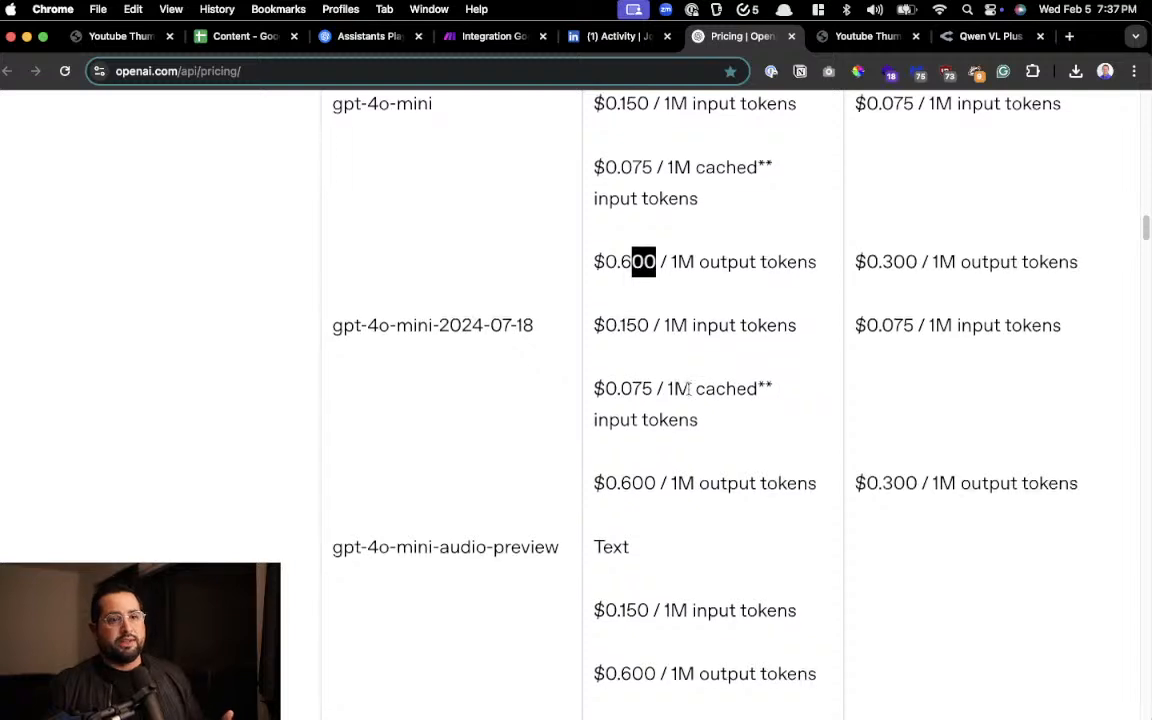
scroll(689, 390, down, 2)
Switch to the Content spreadsheet and select the Topic cells B2:B6
click(248, 37)
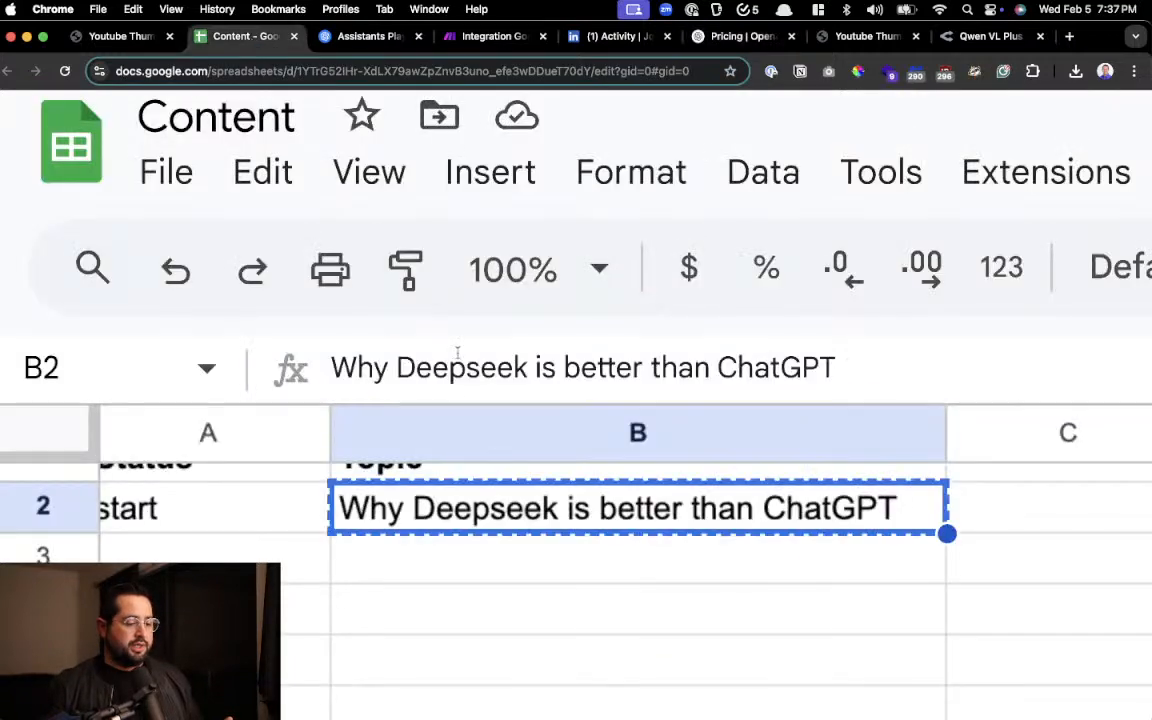
drag(475, 480, 566, 708)
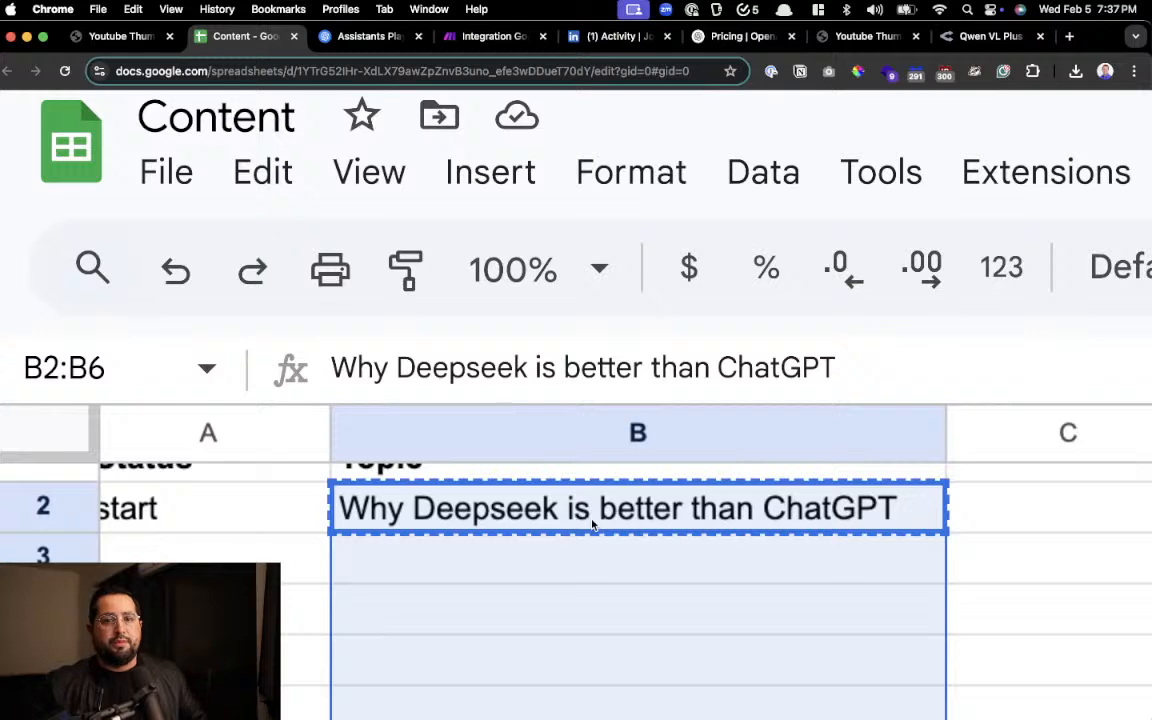
In the Make scenario, add placeholder modules below the JSON module and search the available apps for Midjourney
click(468, 36)
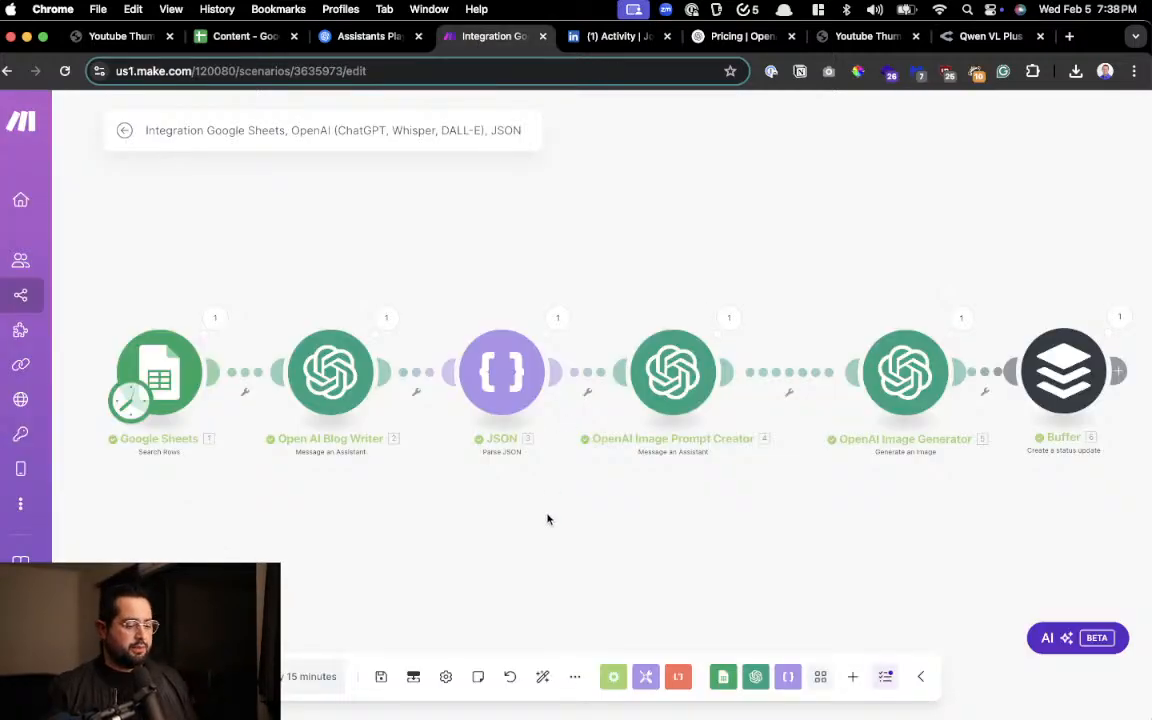
right_click(547, 519)
click(601, 531)
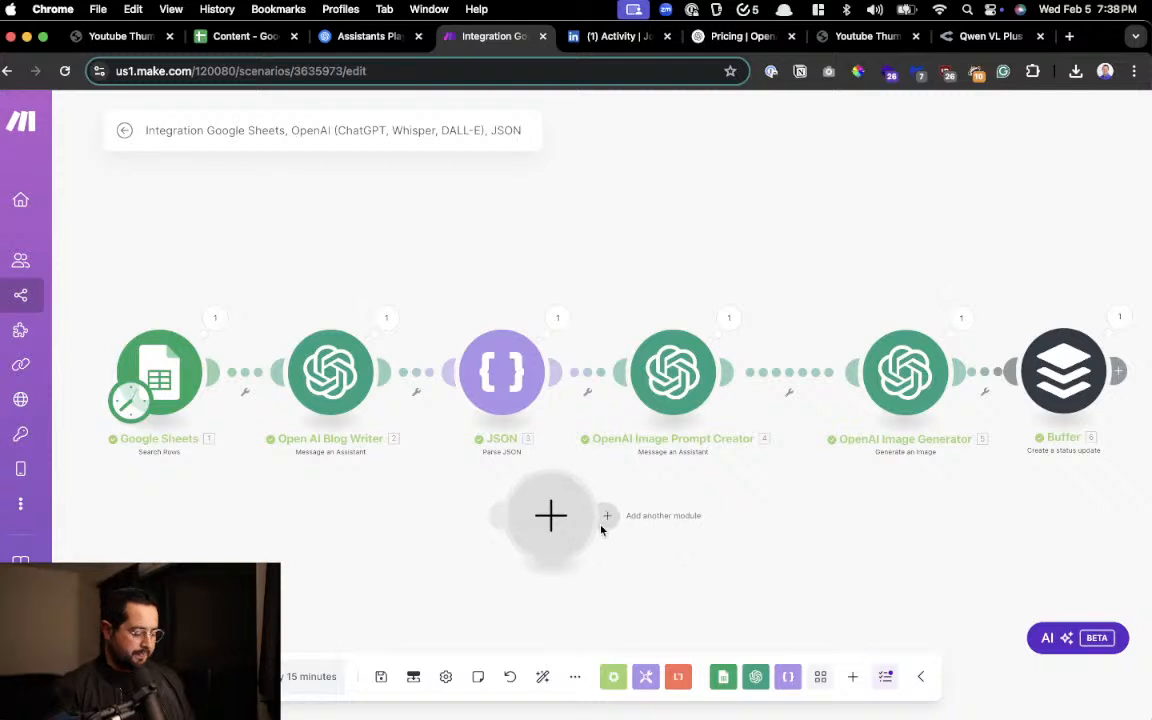
click(606, 515)
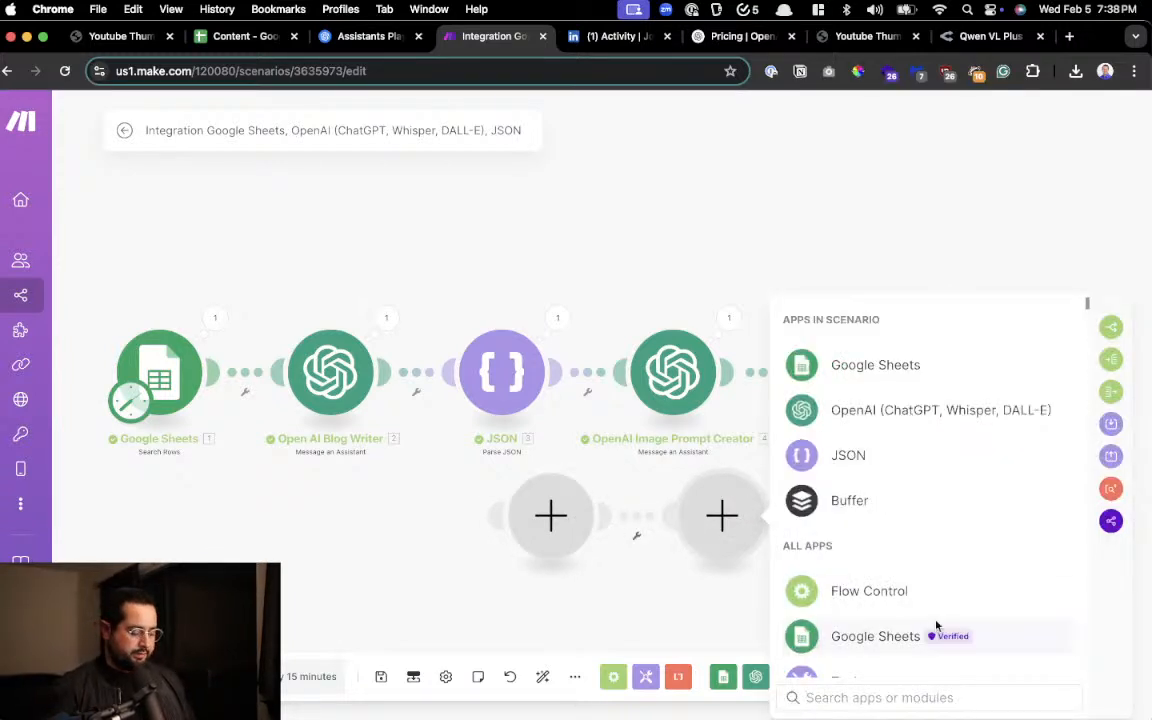
text(midjourn)
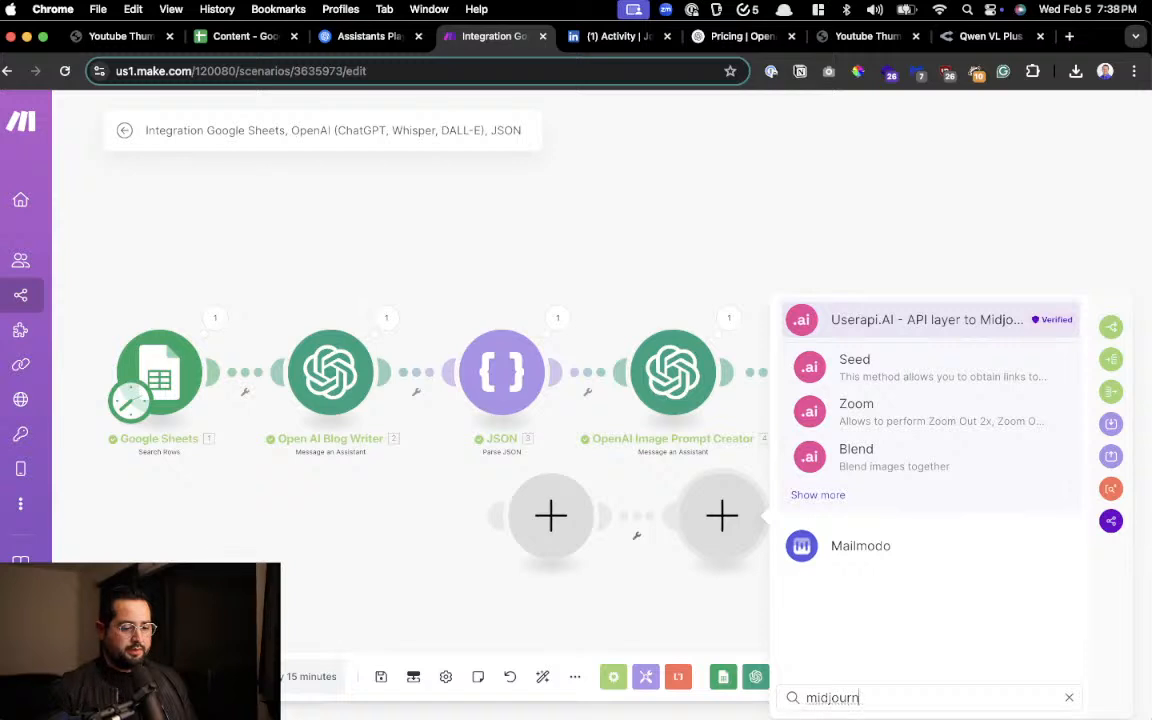
double_click(911, 699)
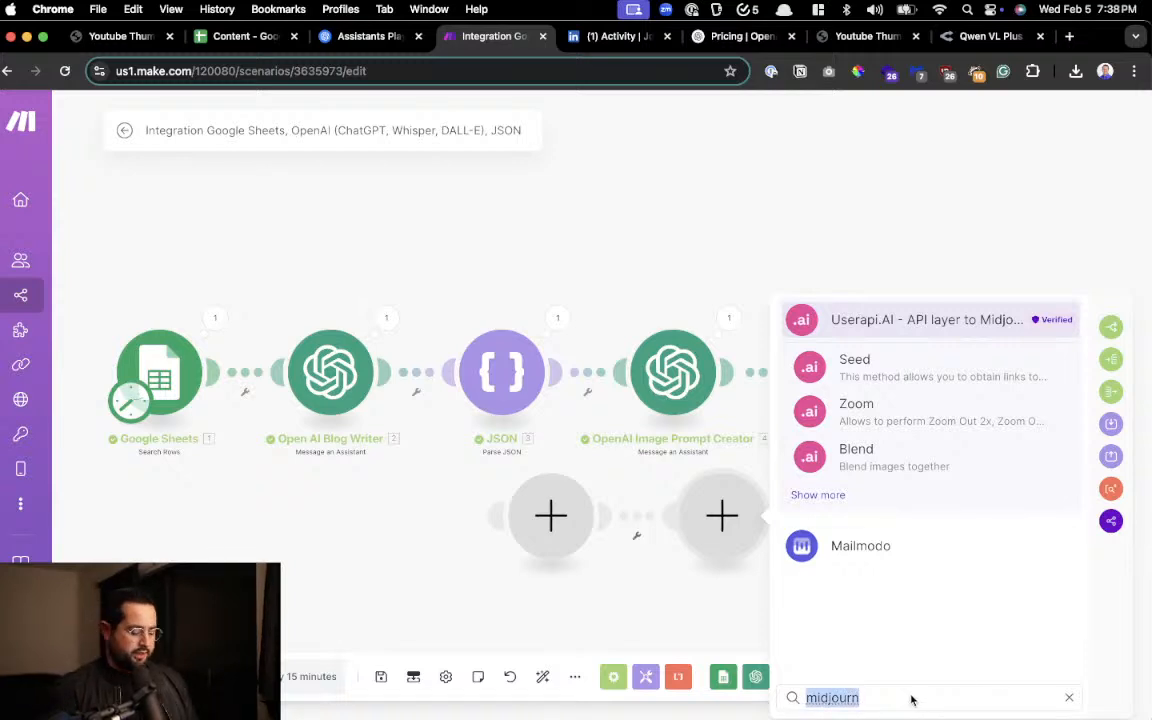
text(midjour)
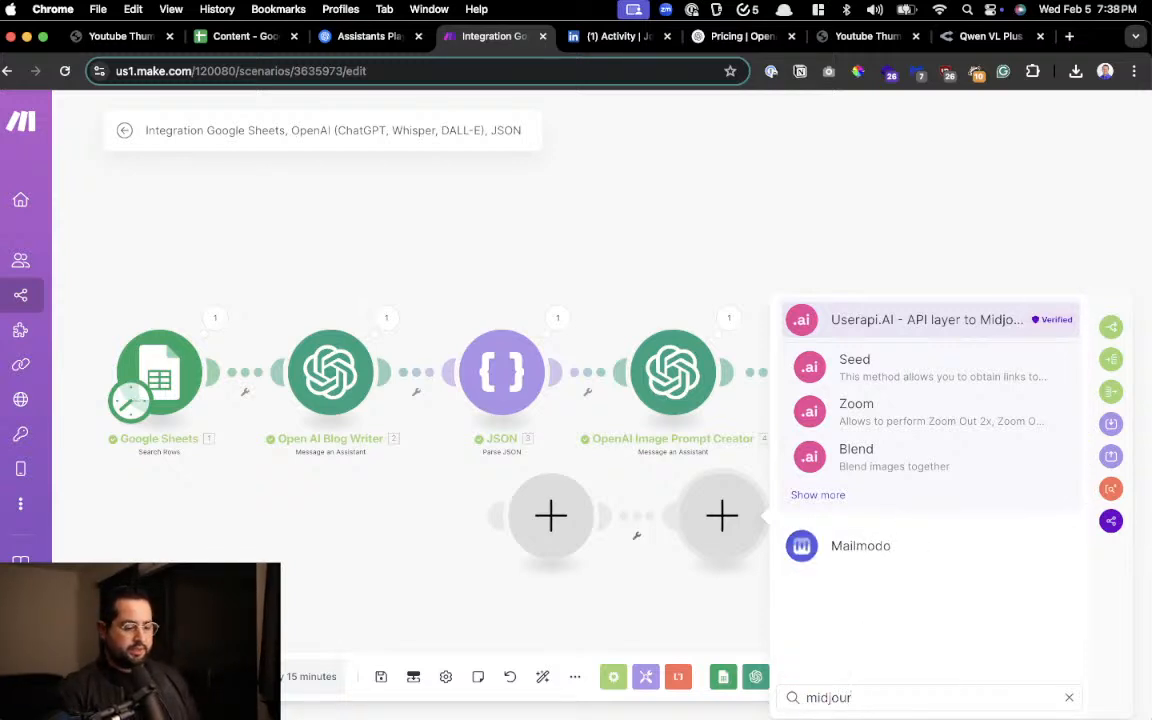
key(super+t)
key(super+w)
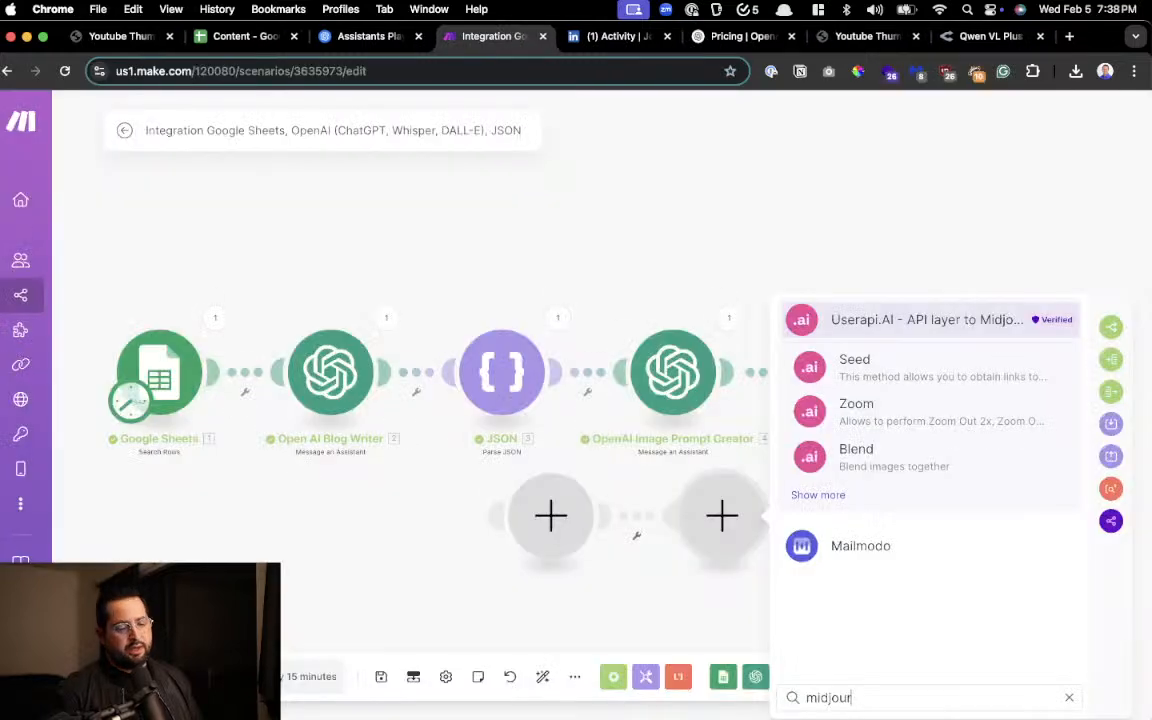
click(740, 581)
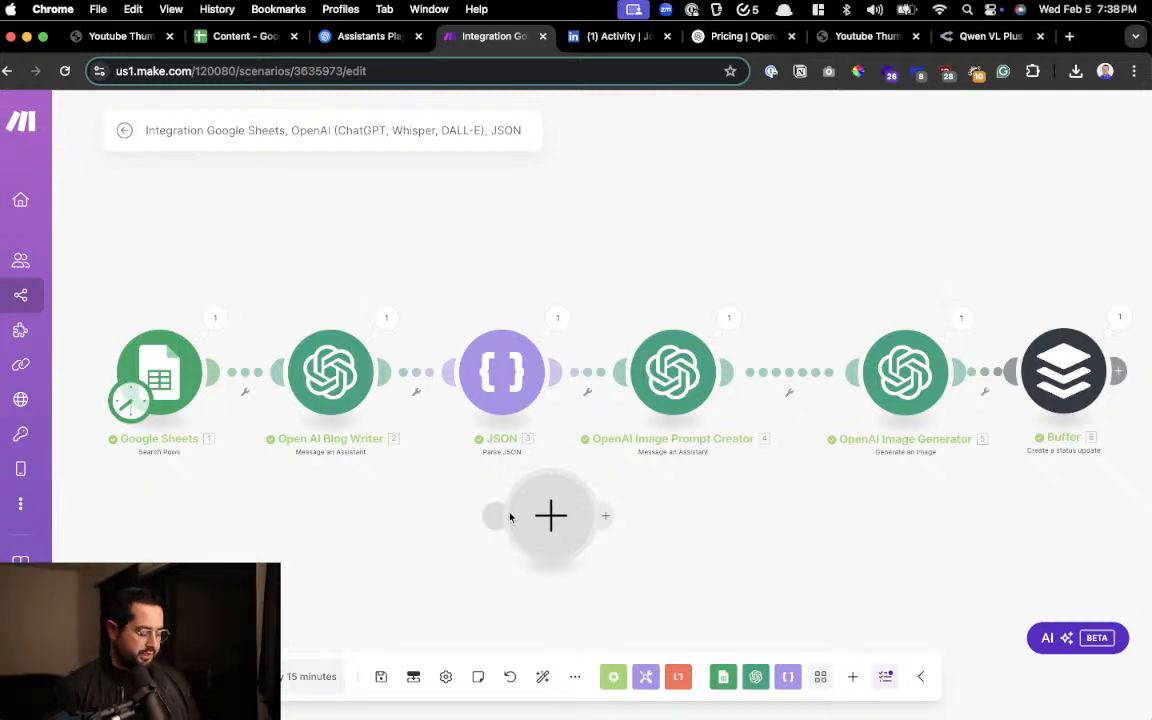
Search the web for "ideogram", open the Ideogram website to view it, and close its browser tab
key(super+t)
text(ideogram)
key(Return)
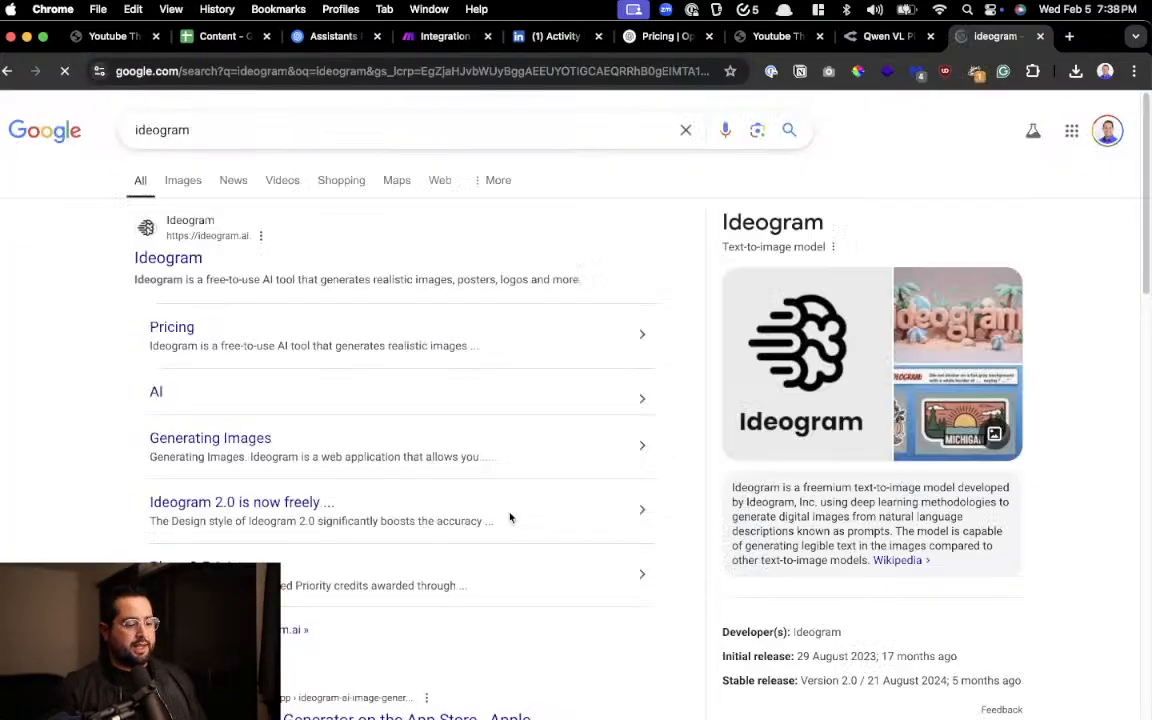
click(180, 264)
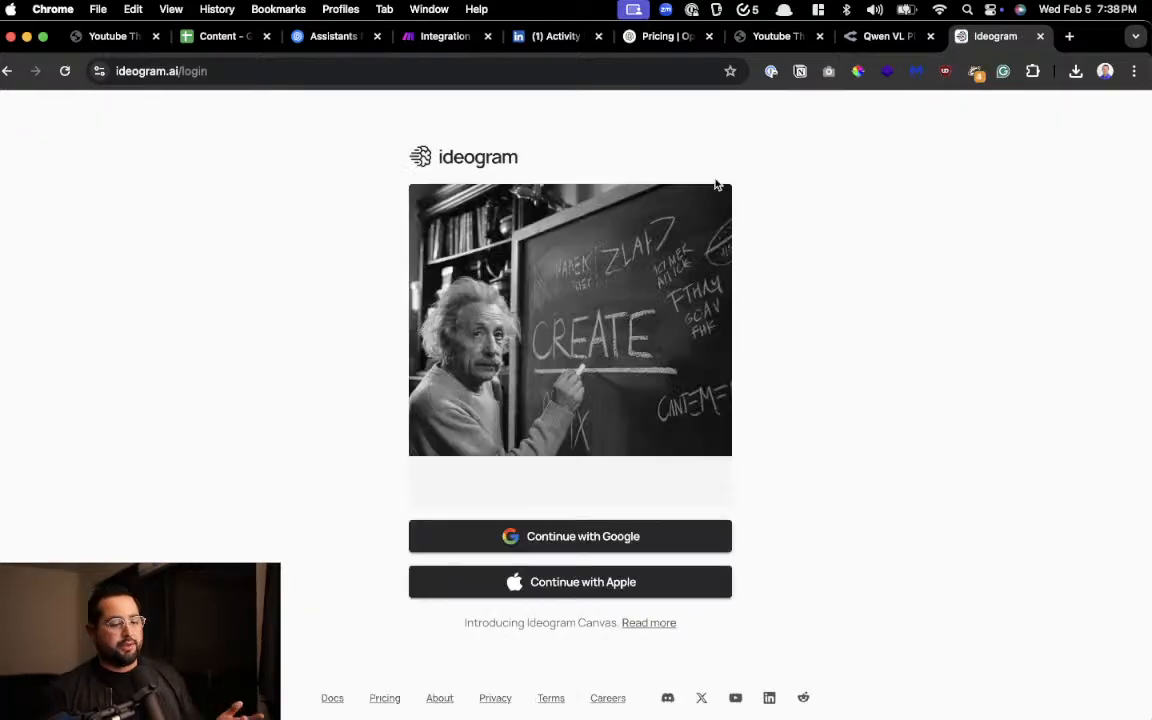
click(1041, 37)
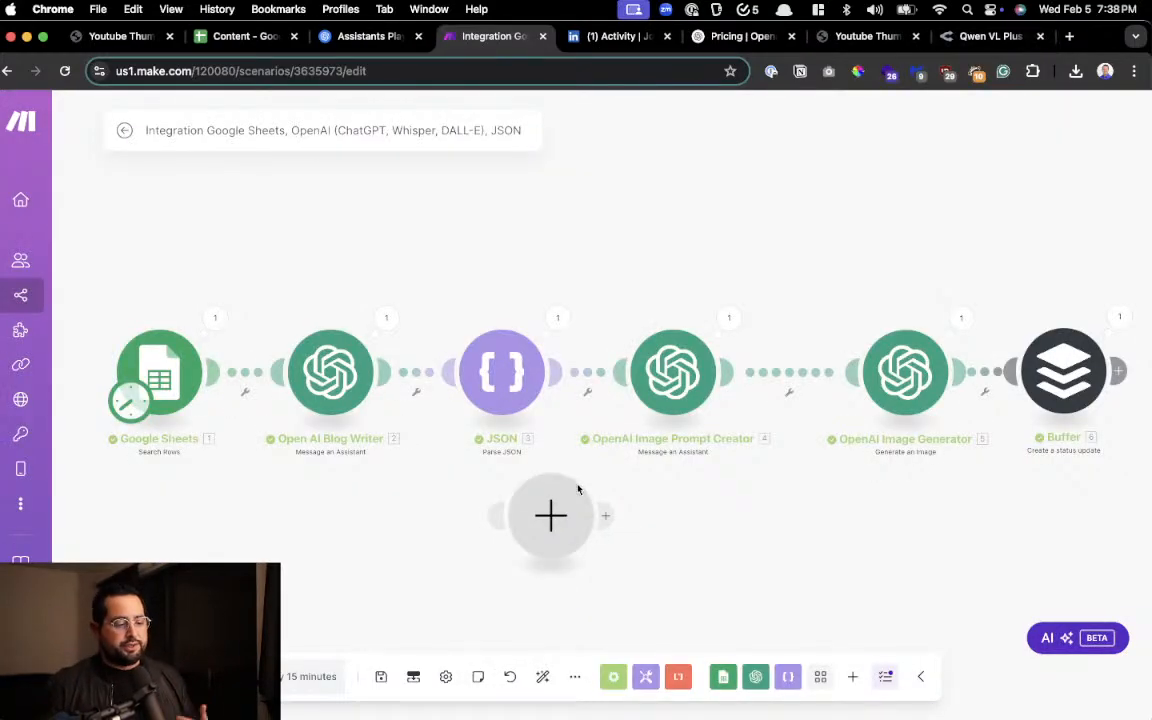
Delete the empty module below the JSON module from the Make scenario
right_click(574, 530)
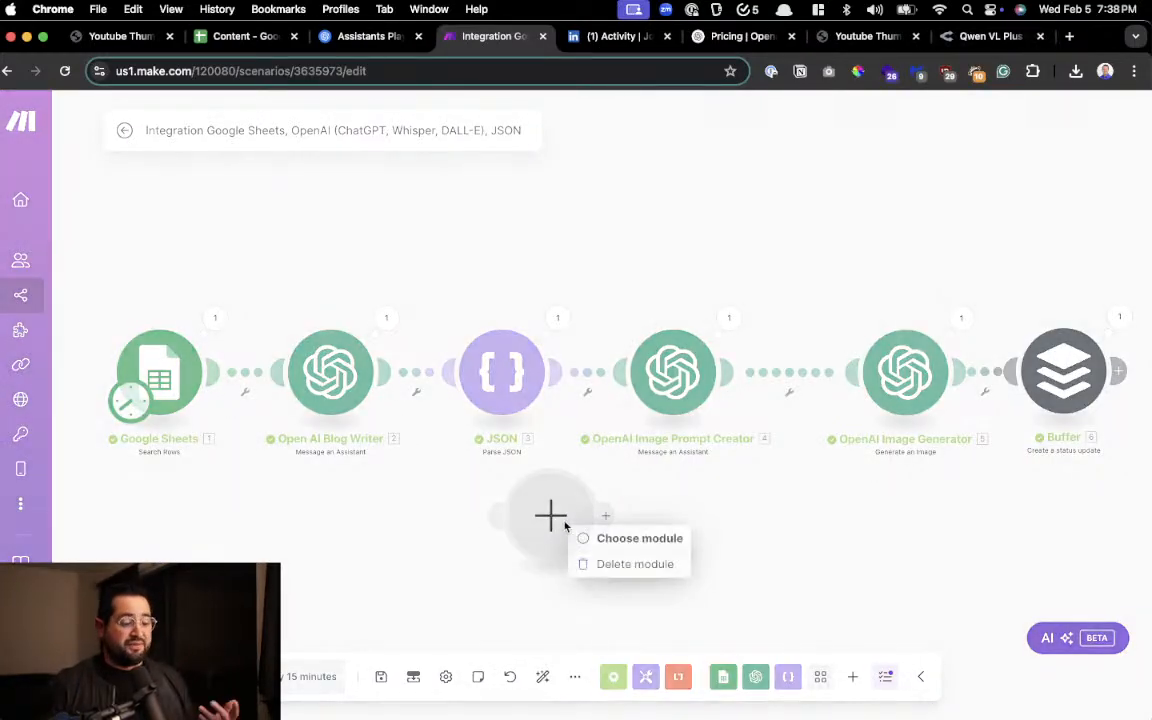
click(630, 564)
Find the Kling AI website in a new browser tab, open it, and dismiss the trial package announcement
key(super+t)
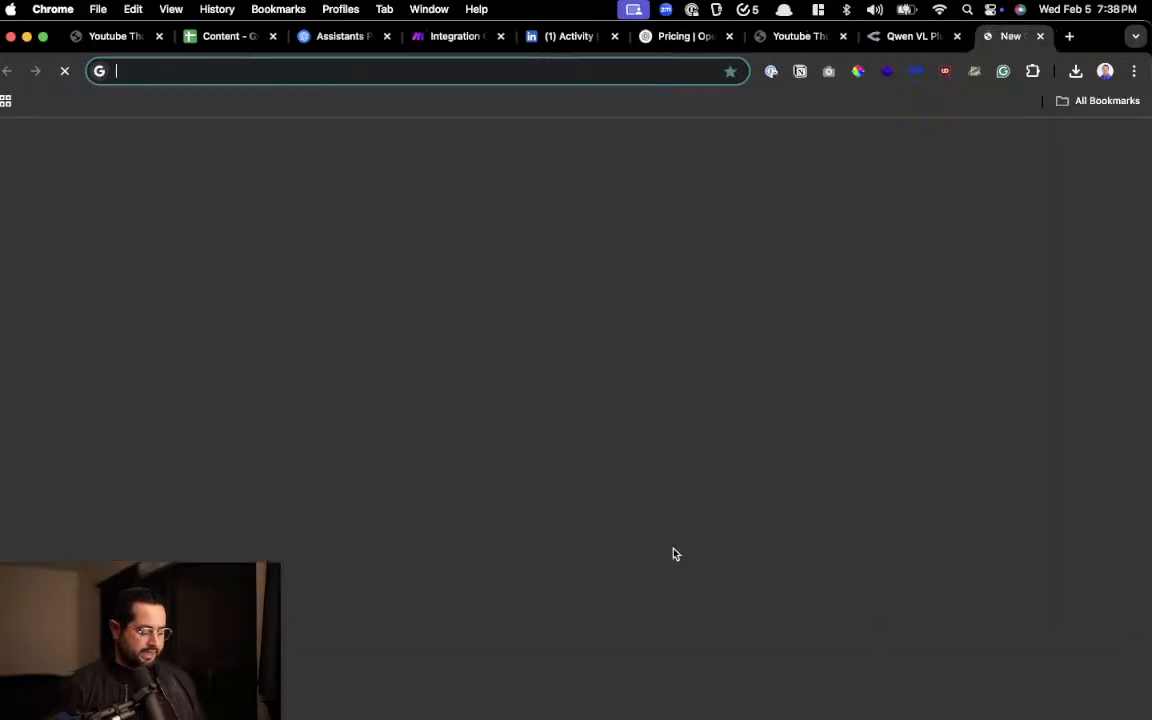
text(kiing)
key(BackSpace)
key(BackSpace)
key(BackSpace)
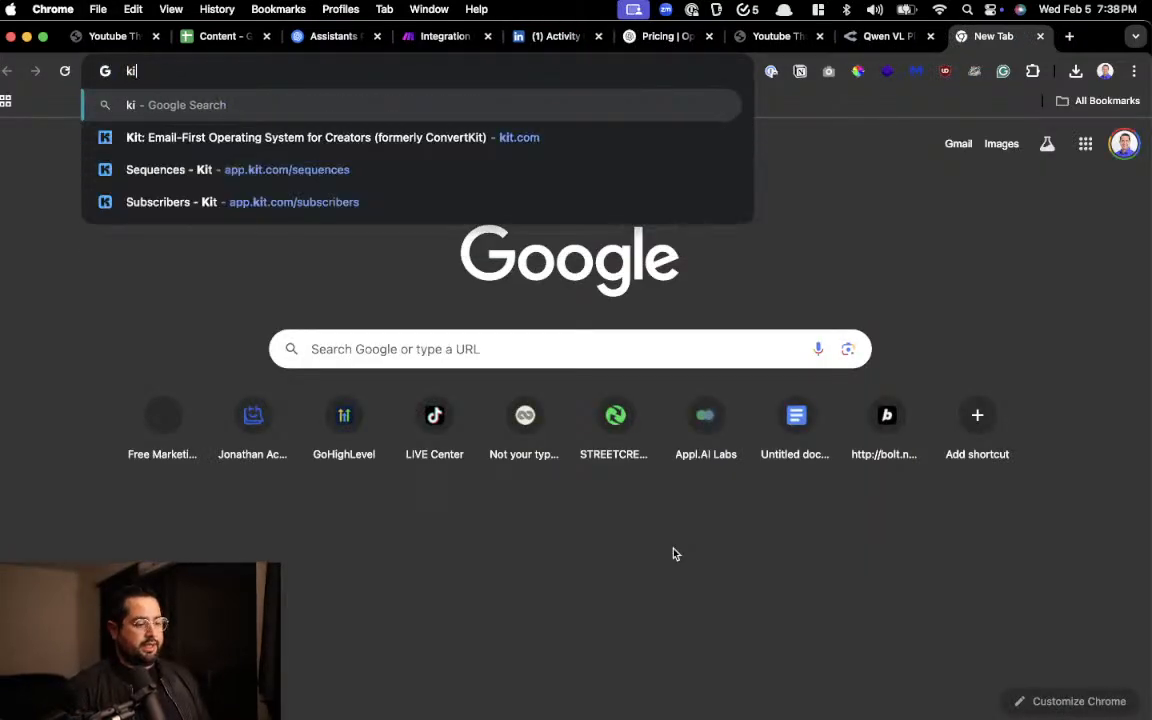
text(ng ai)
key(Return)
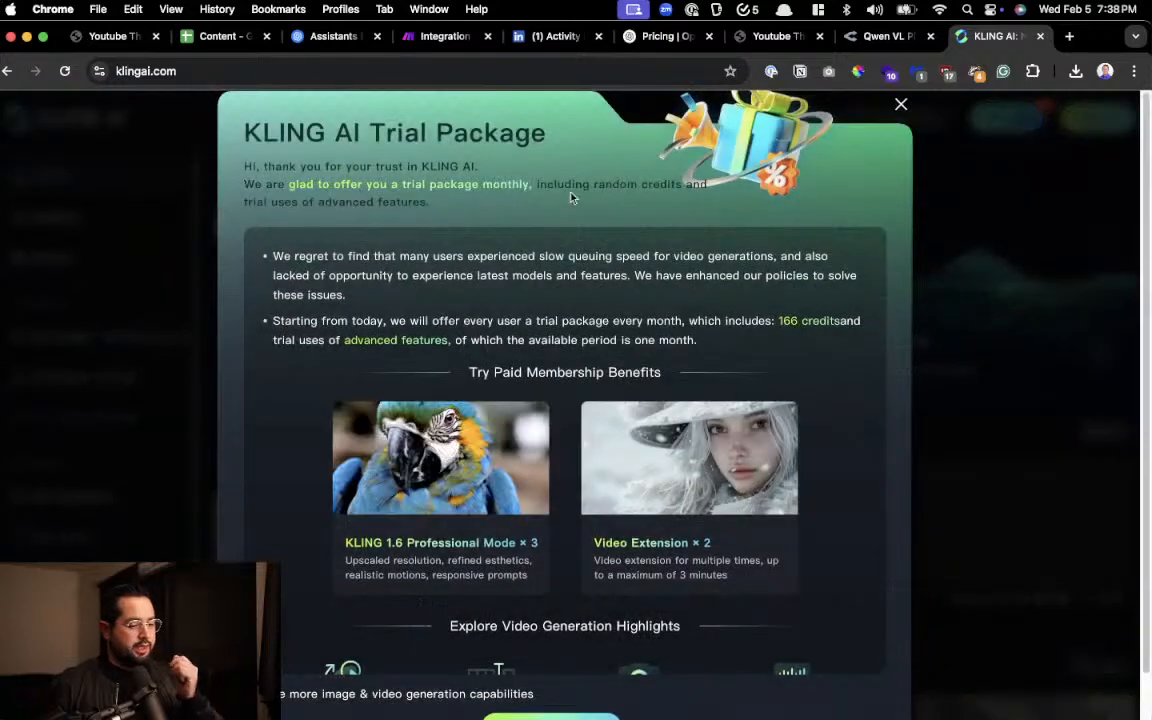
click(918, 225)
Browse the Trending Creatives gallery on the Kling AI home page and examine the sample images up close
scroll(506, 400, down, 3)
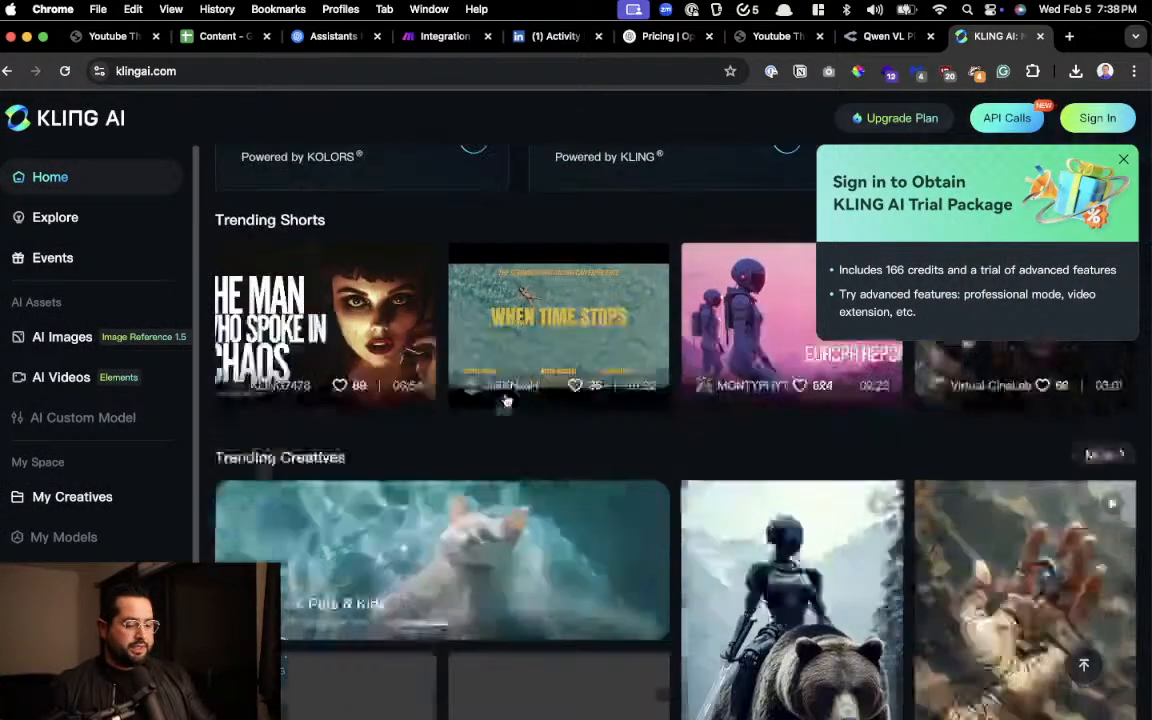
scroll(506, 400, down, 5)
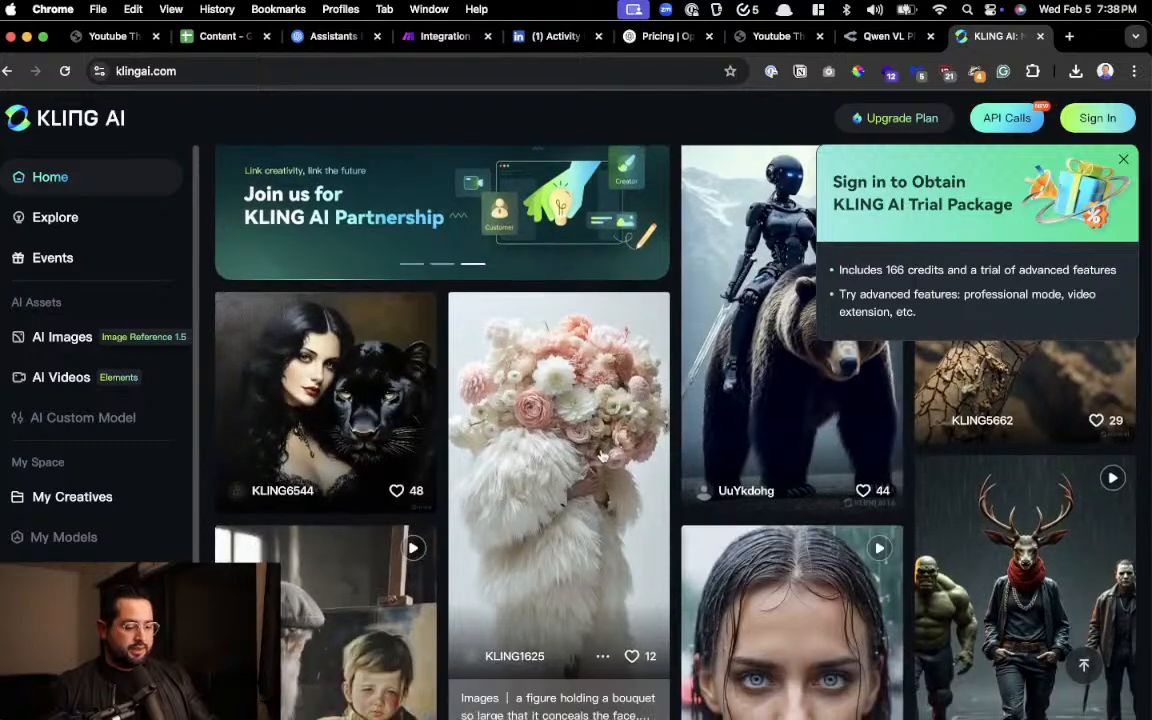
scroll(602, 456, down, 5)
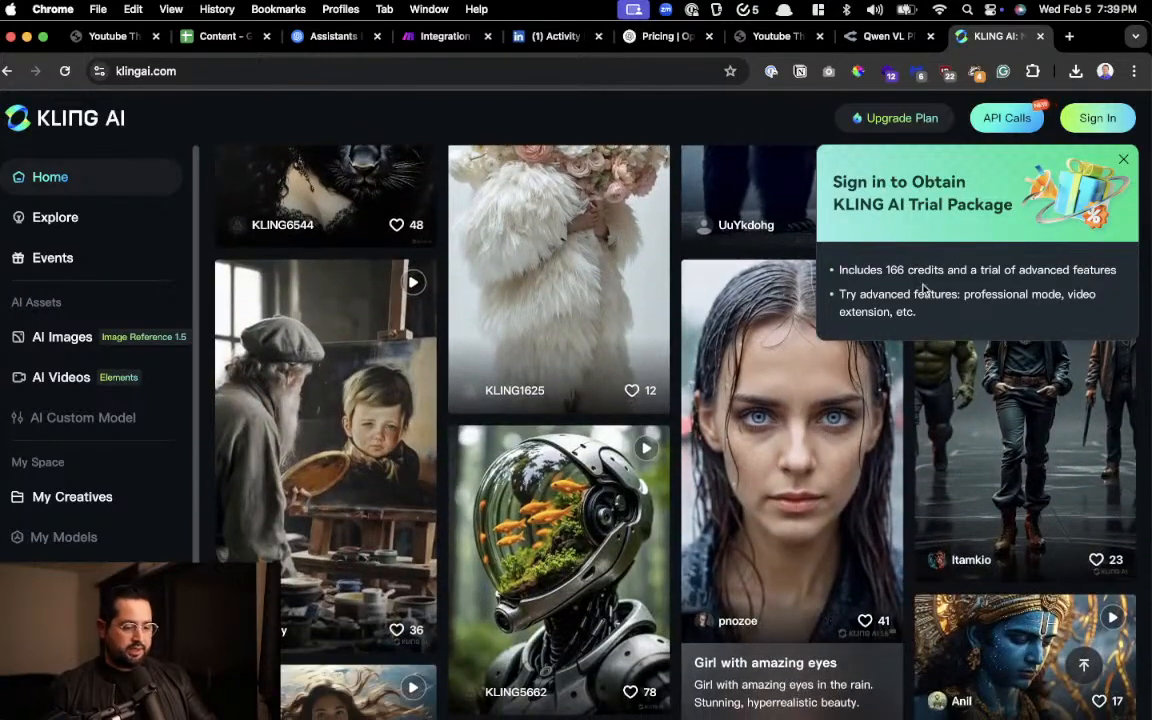
scroll(776, 421, up, 4)
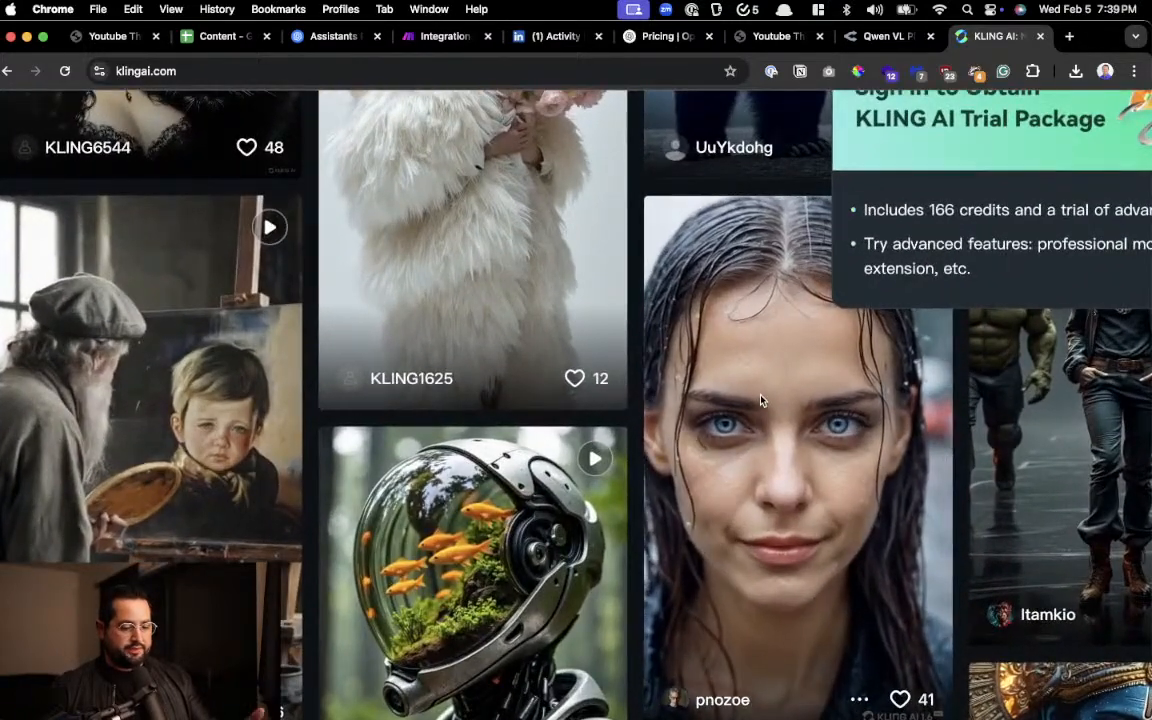
scroll(535, 370, down, 4)
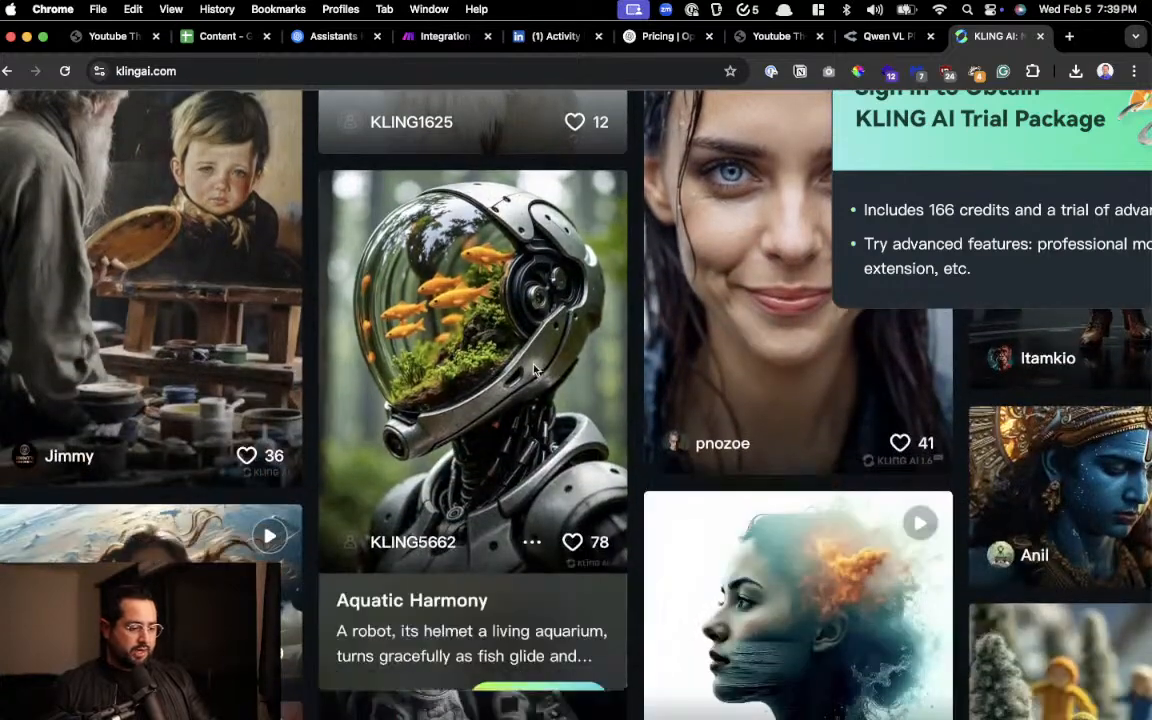
Close the Kling AI and OpenRouter Qwen VL Plus browser tabs, and bring up the OpenAI pricing page
scroll(445, 310, up, 4)
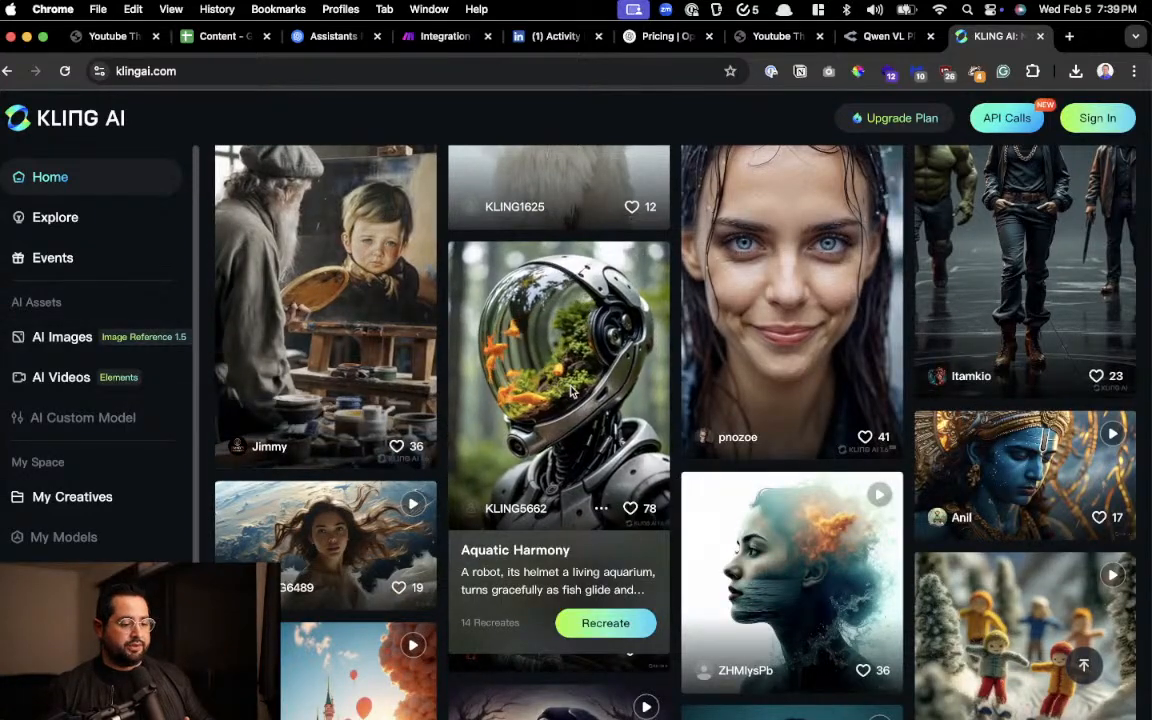
click(1040, 36)
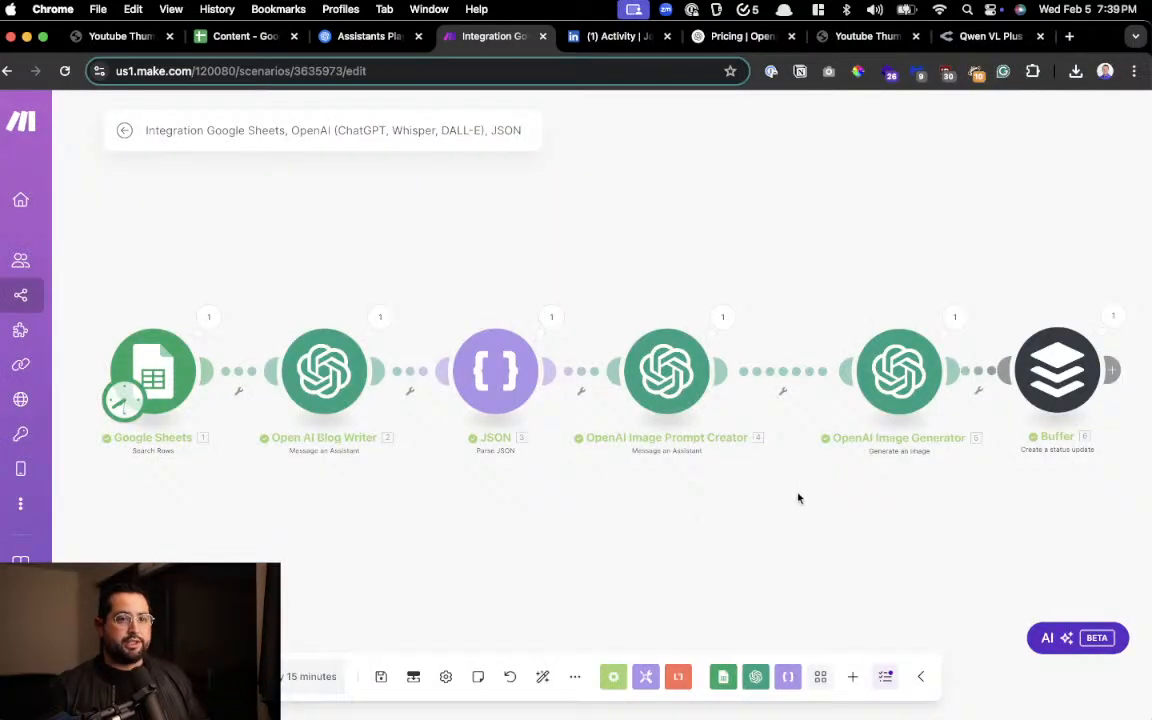
drag(798, 497, 771, 487)
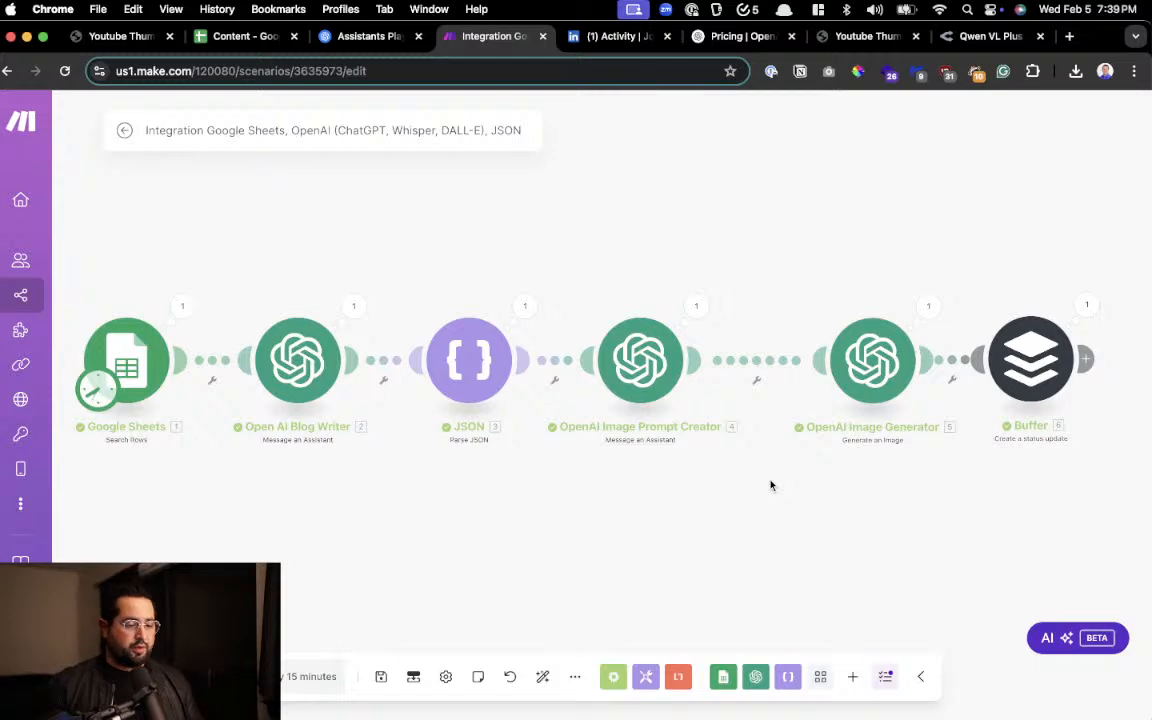
click(988, 36)
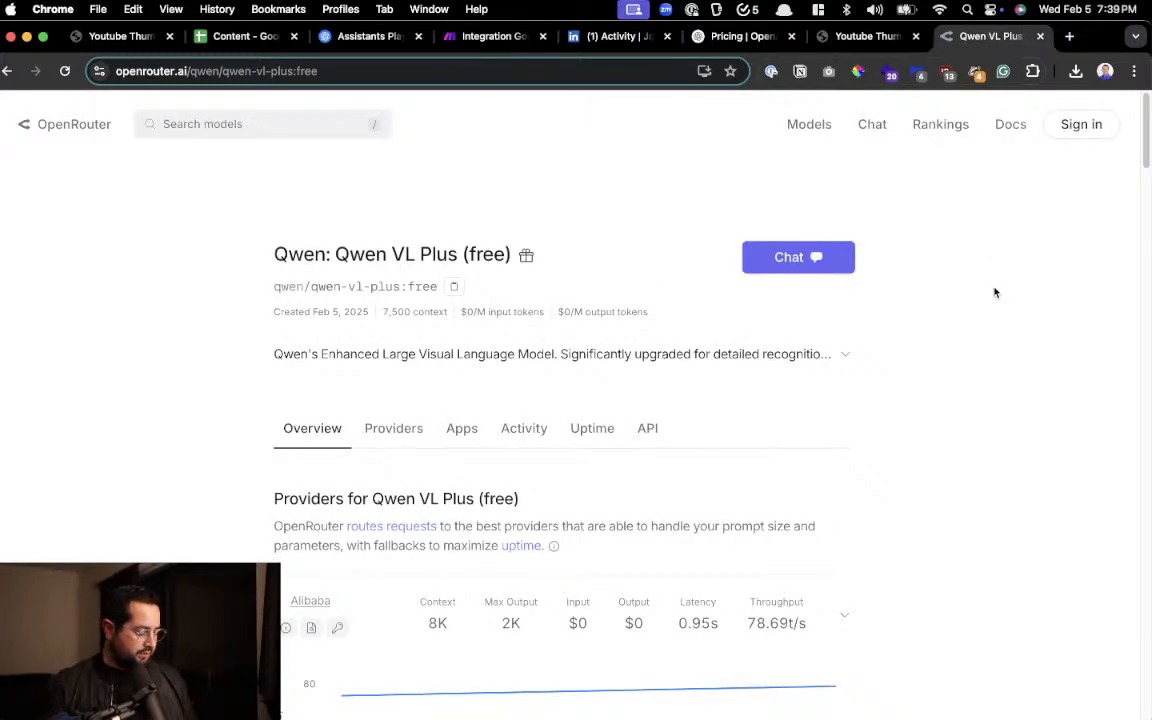
key(super+w)
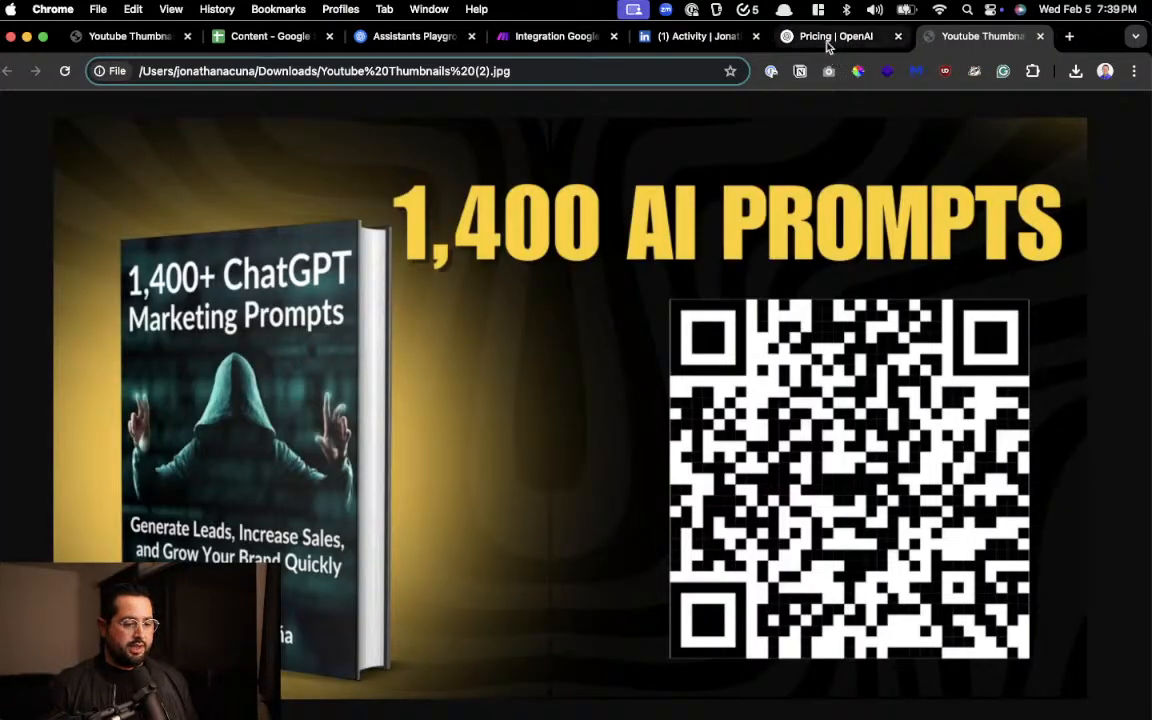
click(828, 38)
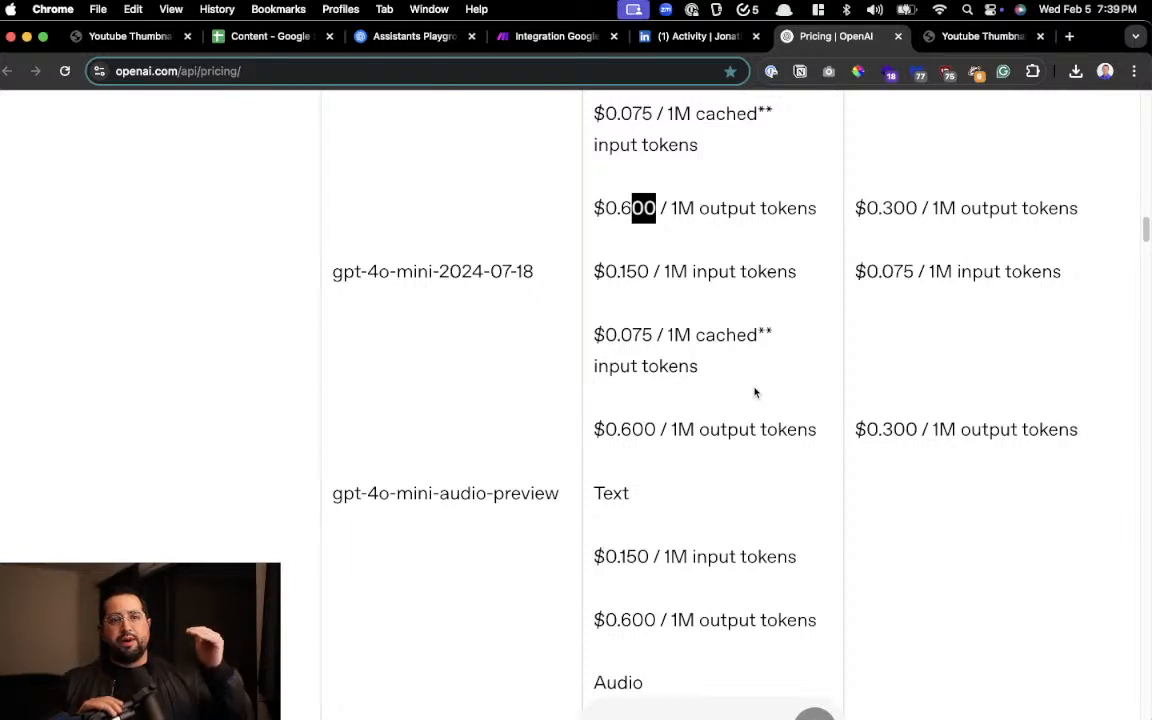
Find the Youtube Video Library bookmark with the launcher search "libra", open it, and show the channel's live streams
key(alt+space)
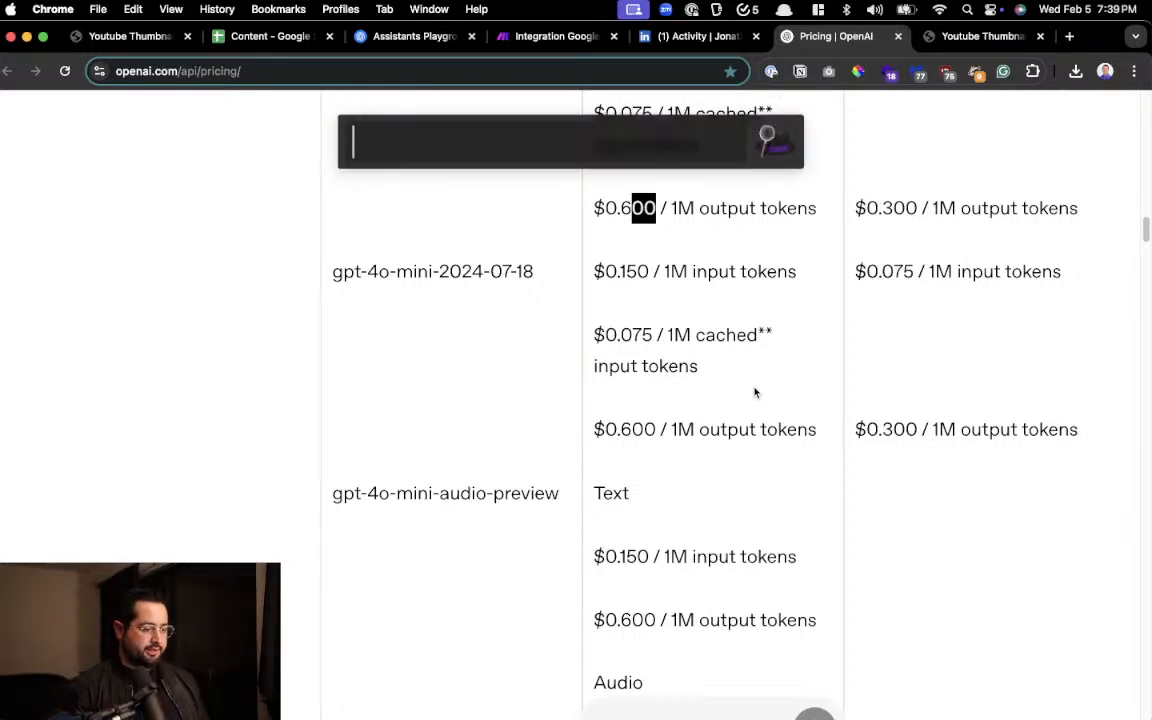
text(libra)
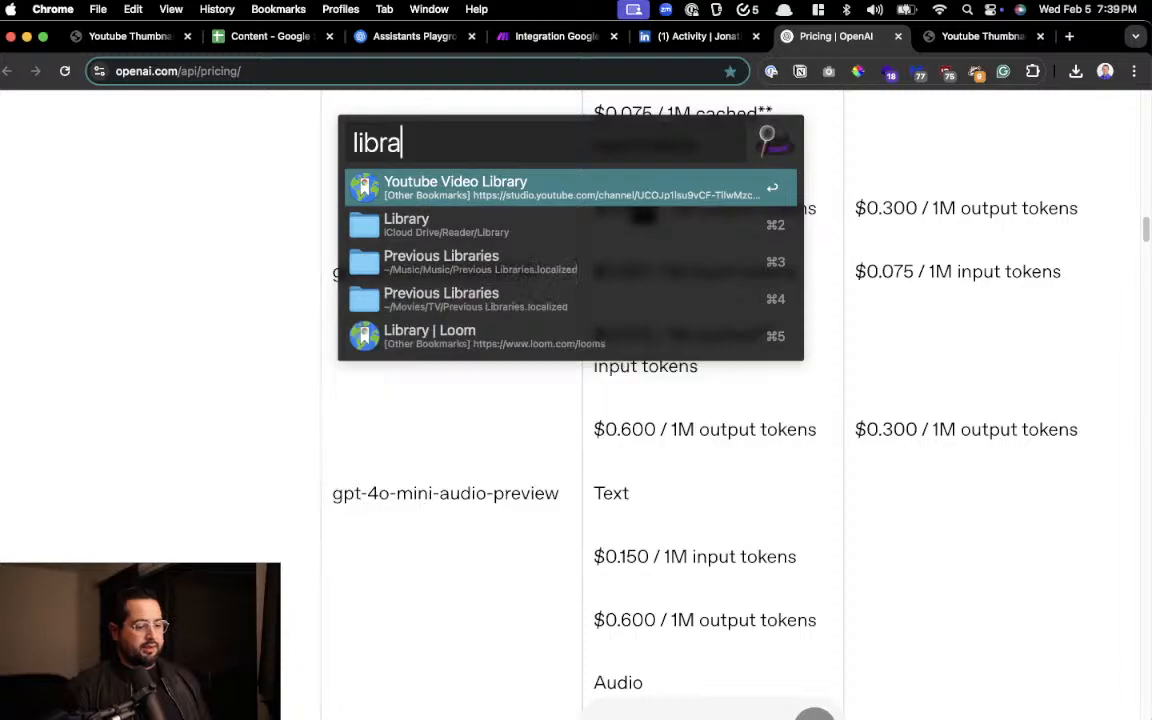
key(Return)
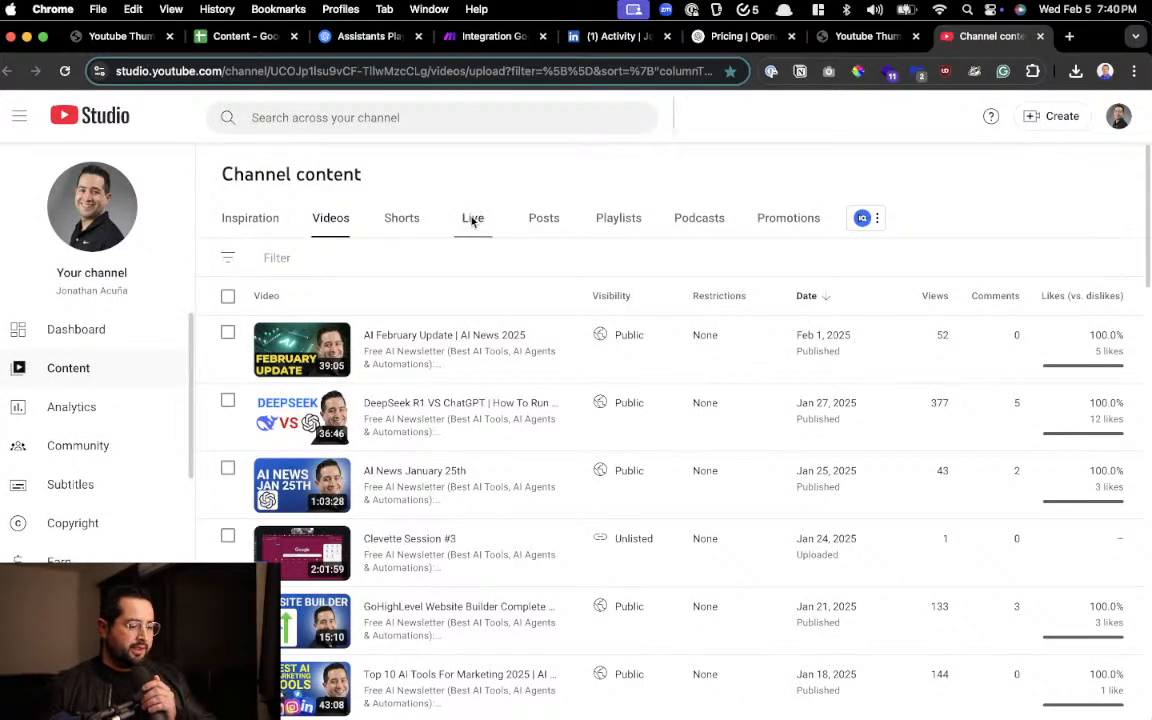
click(473, 219)
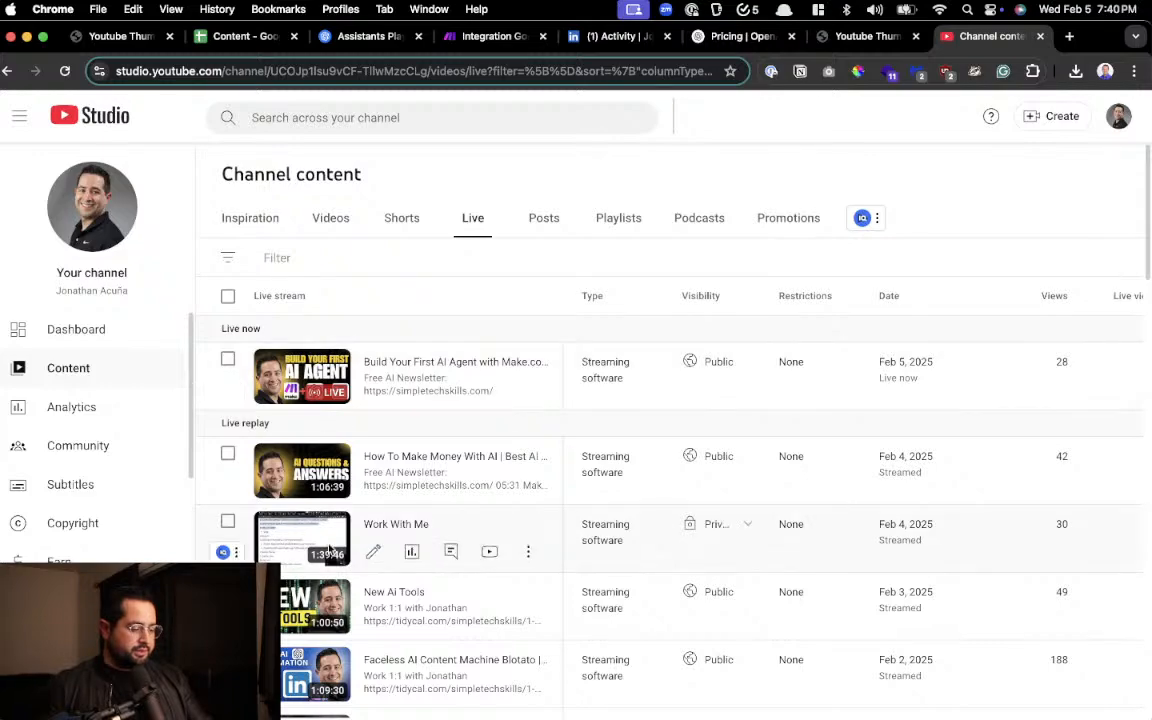
Look through the channel's live stream list in YouTube Studio, examining the replay titles on AI tools, Make.com, GoHighLevel and Deepseek
scroll(329, 549, up, 5)
scroll(594, 487, down, 3)
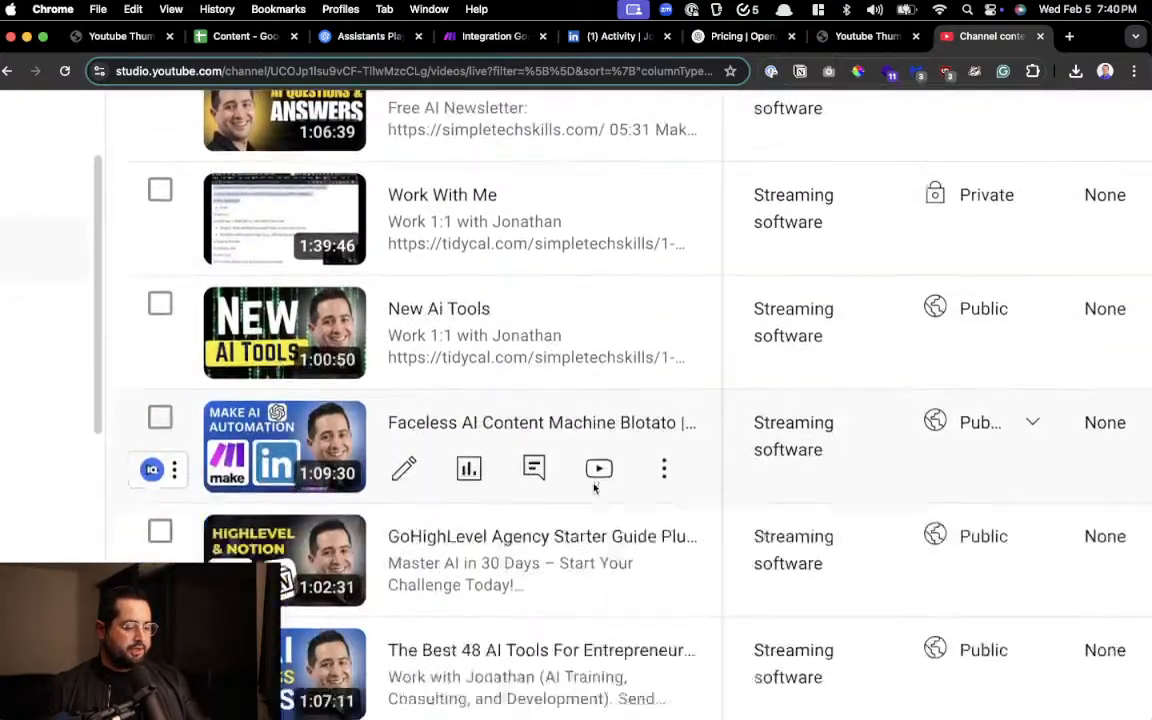
scroll(594, 487, down, 6)
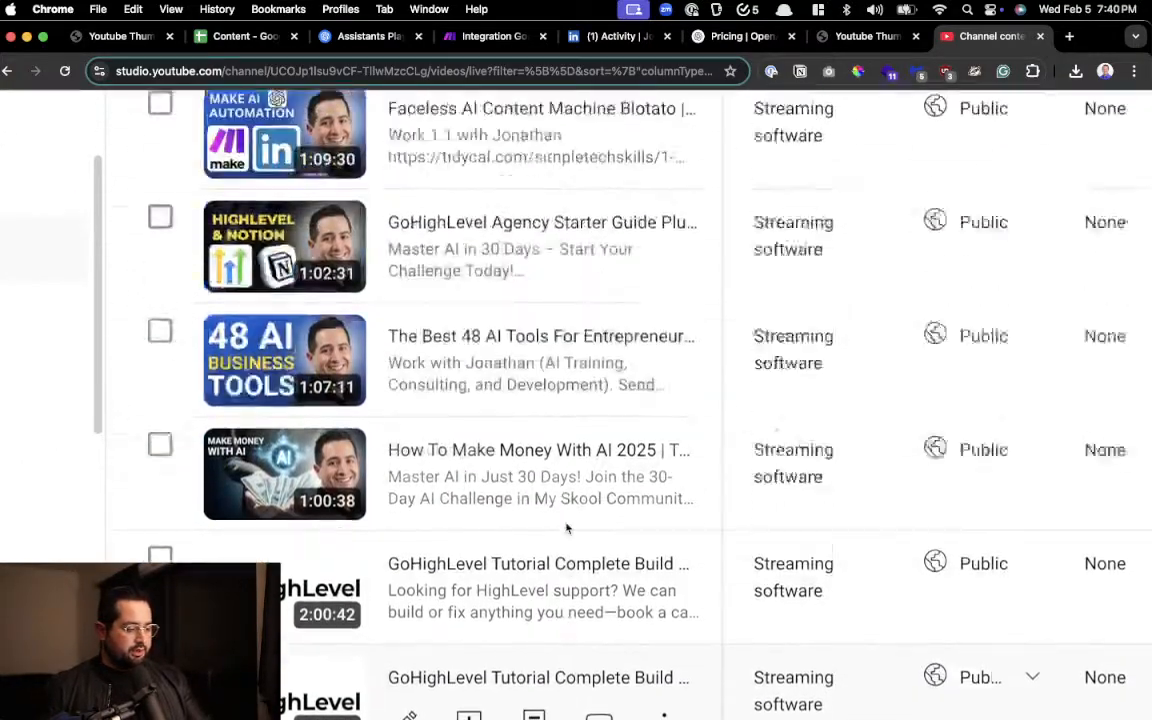
scroll(566, 528, up, 8)
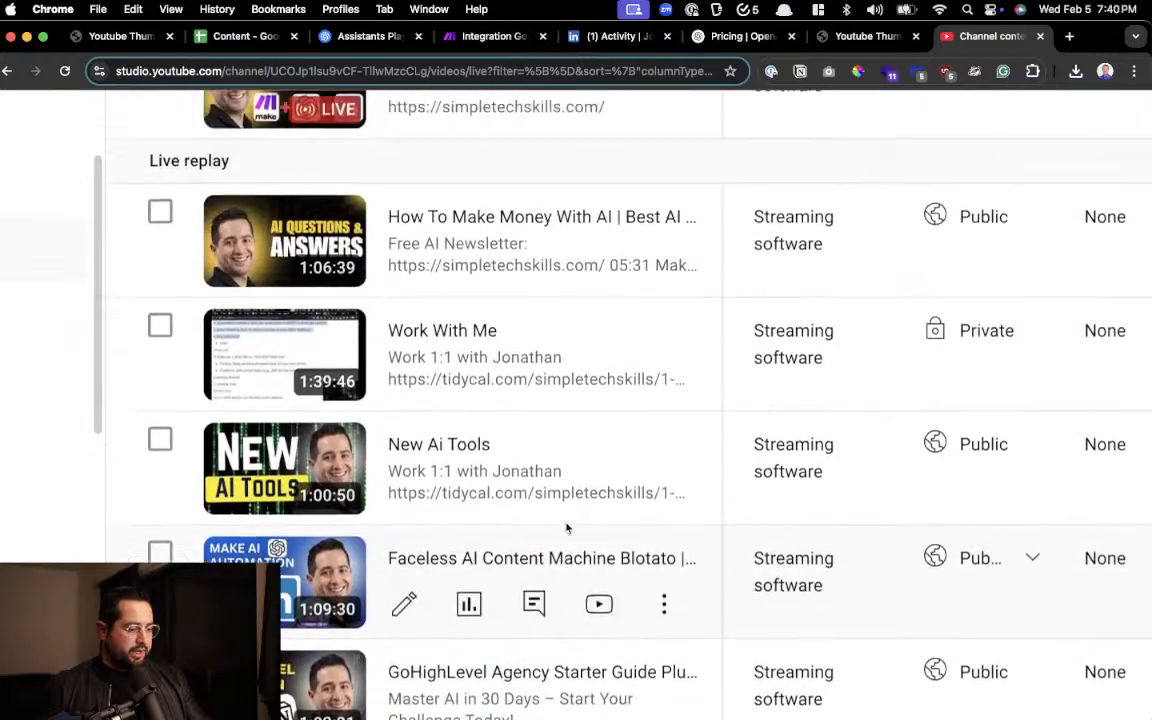
scroll(566, 528, down, 20)
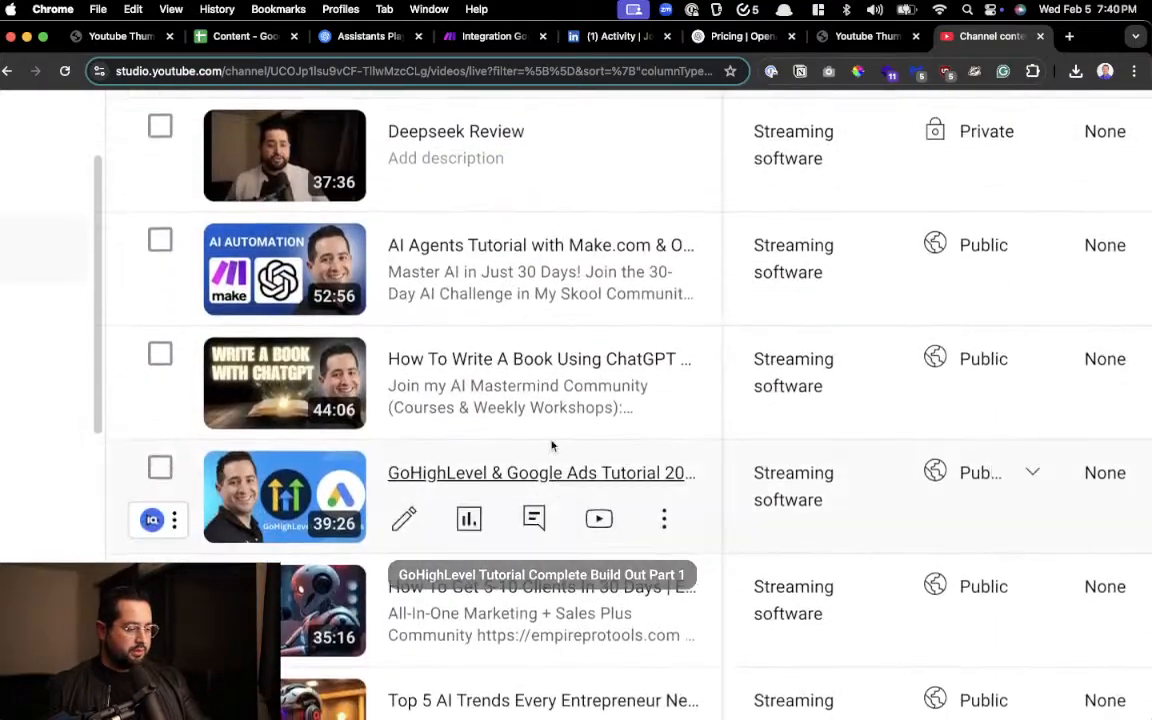
scroll(551, 446, up, 1)
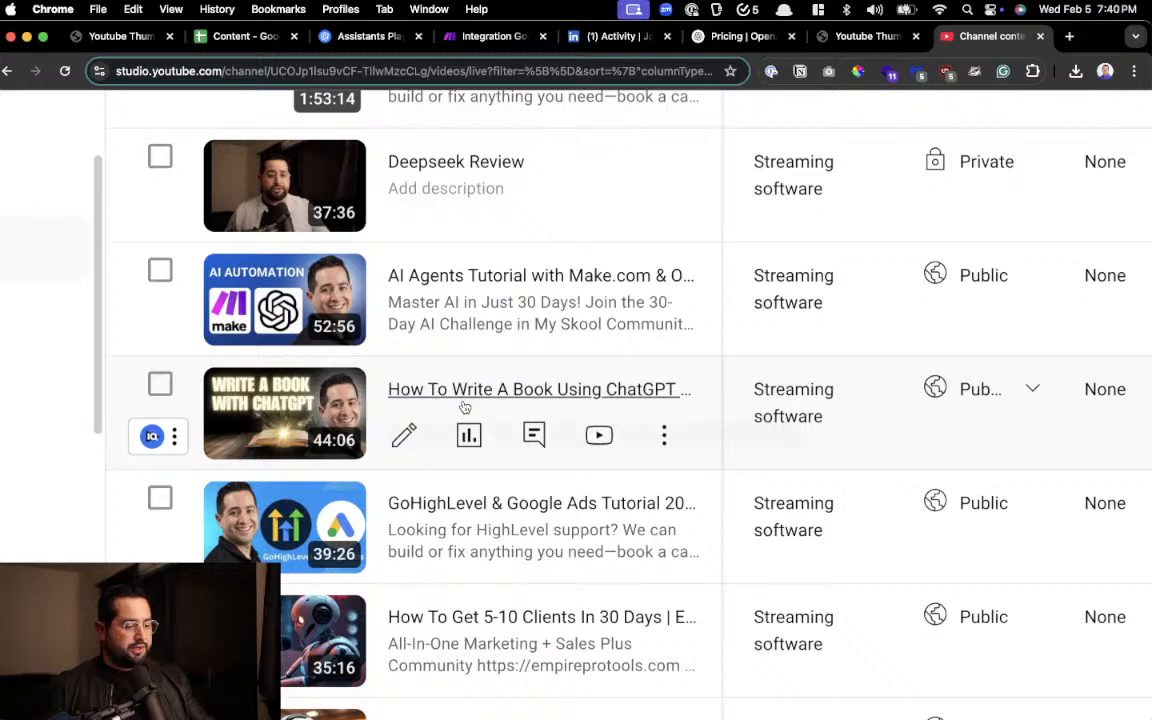
scroll(463, 406, up, 3)
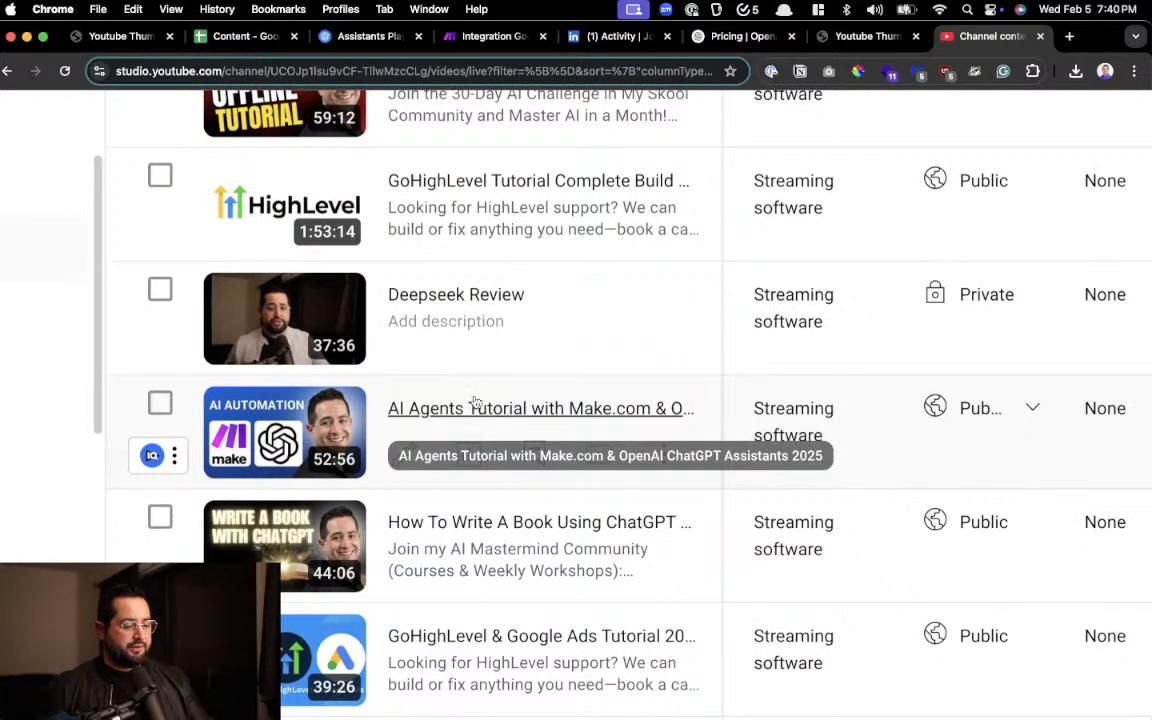
scroll(510, 405, up, 5)
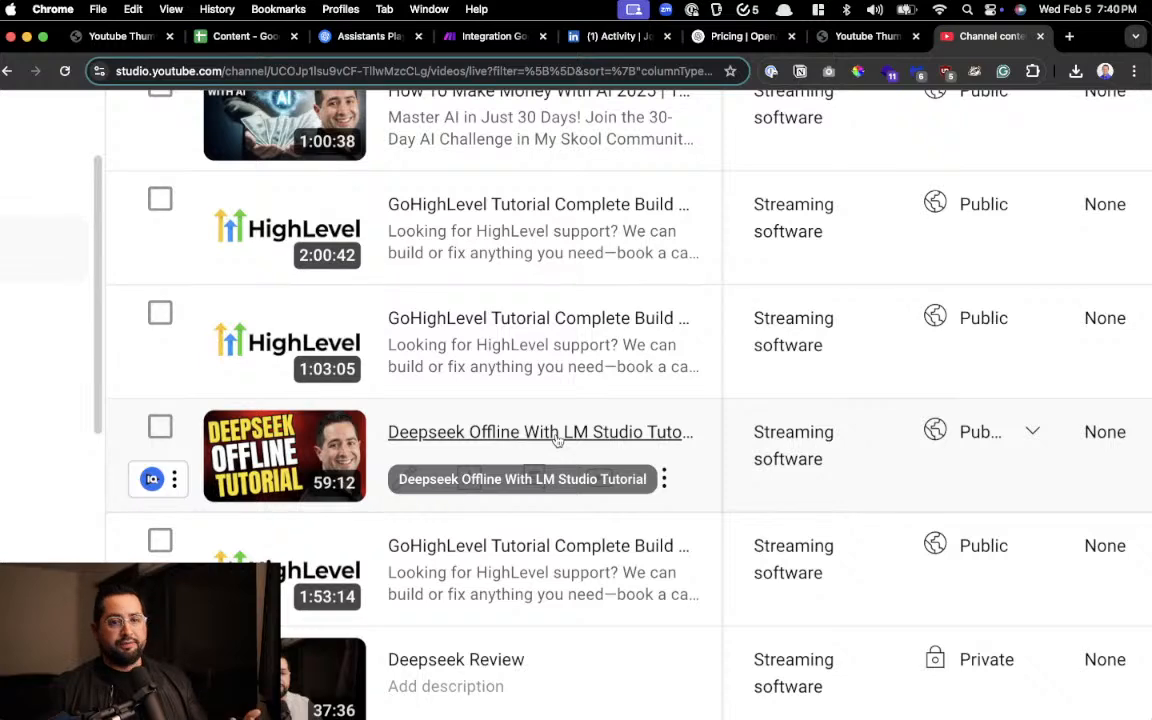
scroll(557, 440, up, 5)
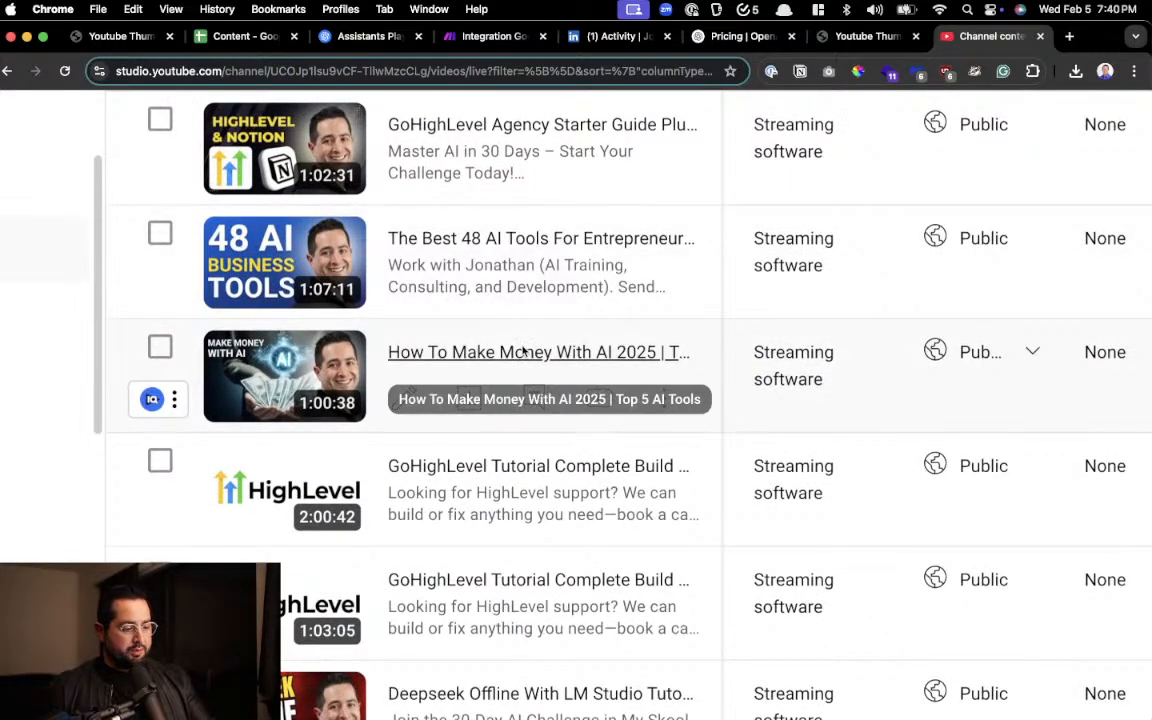
scroll(524, 348, up, 3)
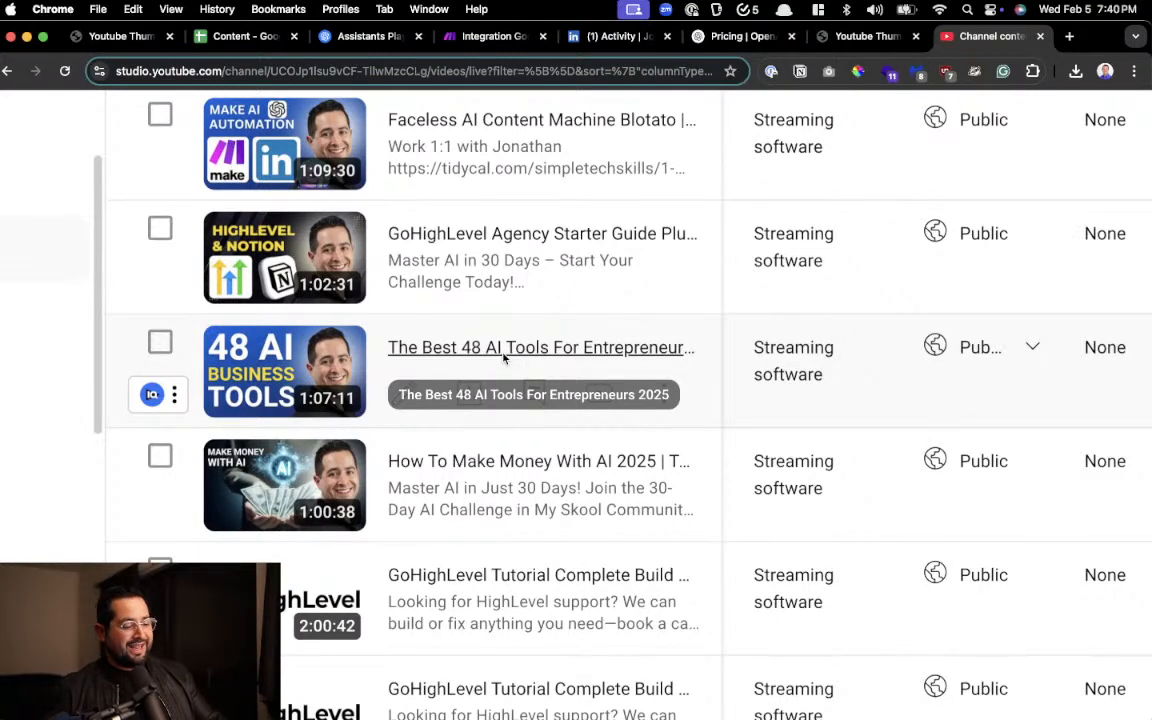
scroll(504, 352, up, 3)
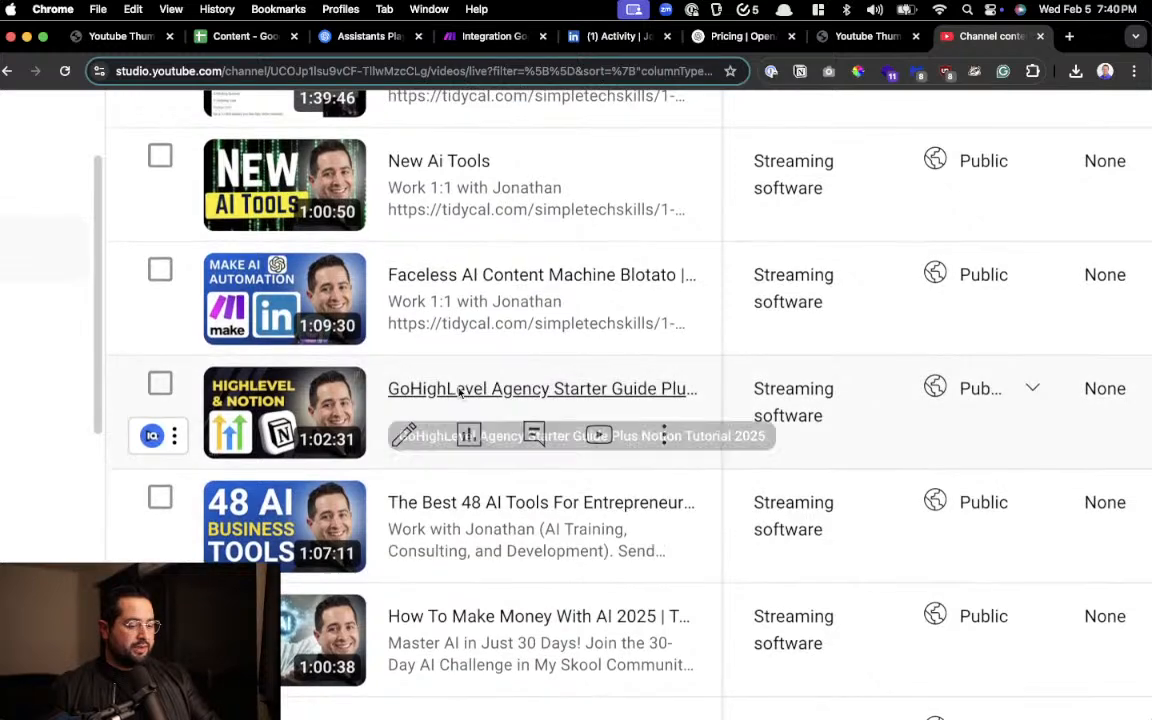
scroll(440, 360, up, 2)
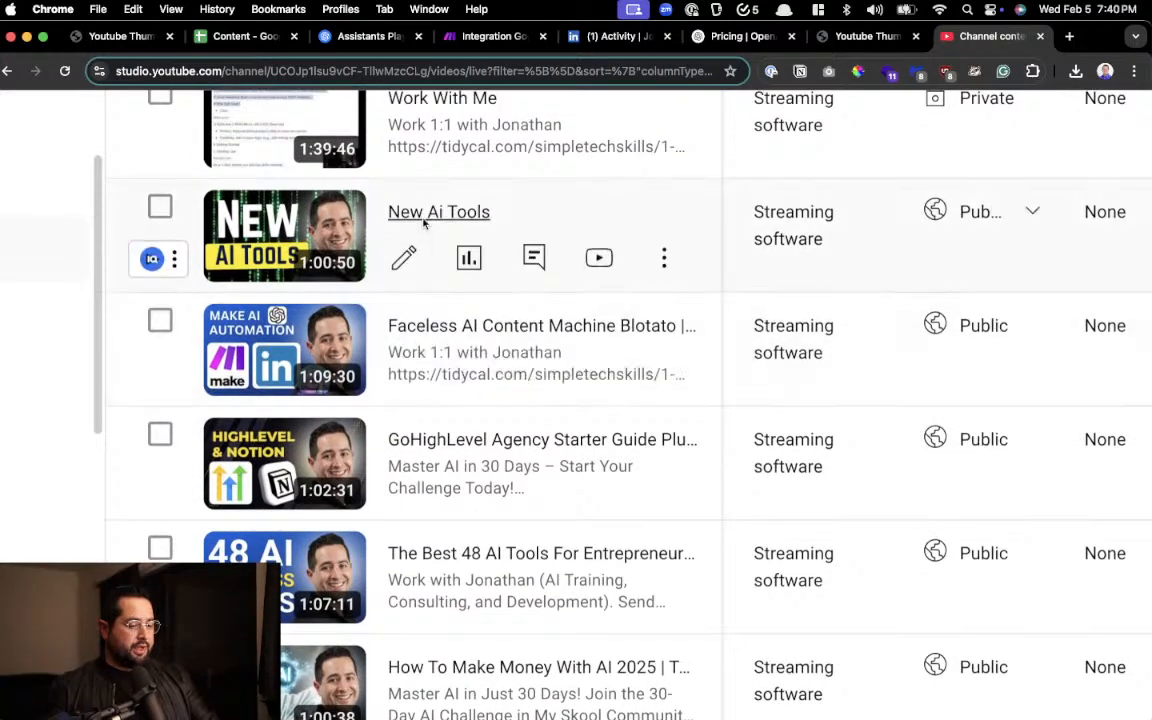
scroll(428, 226, up, 2)
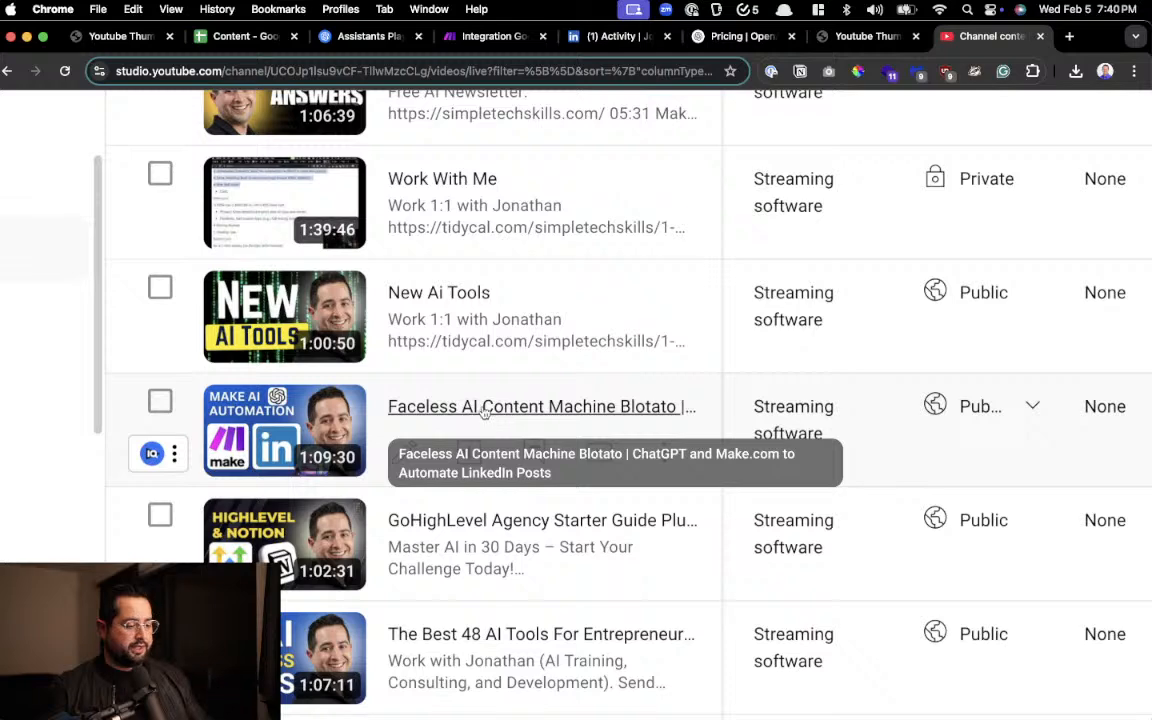
scroll(476, 405, up, 5)
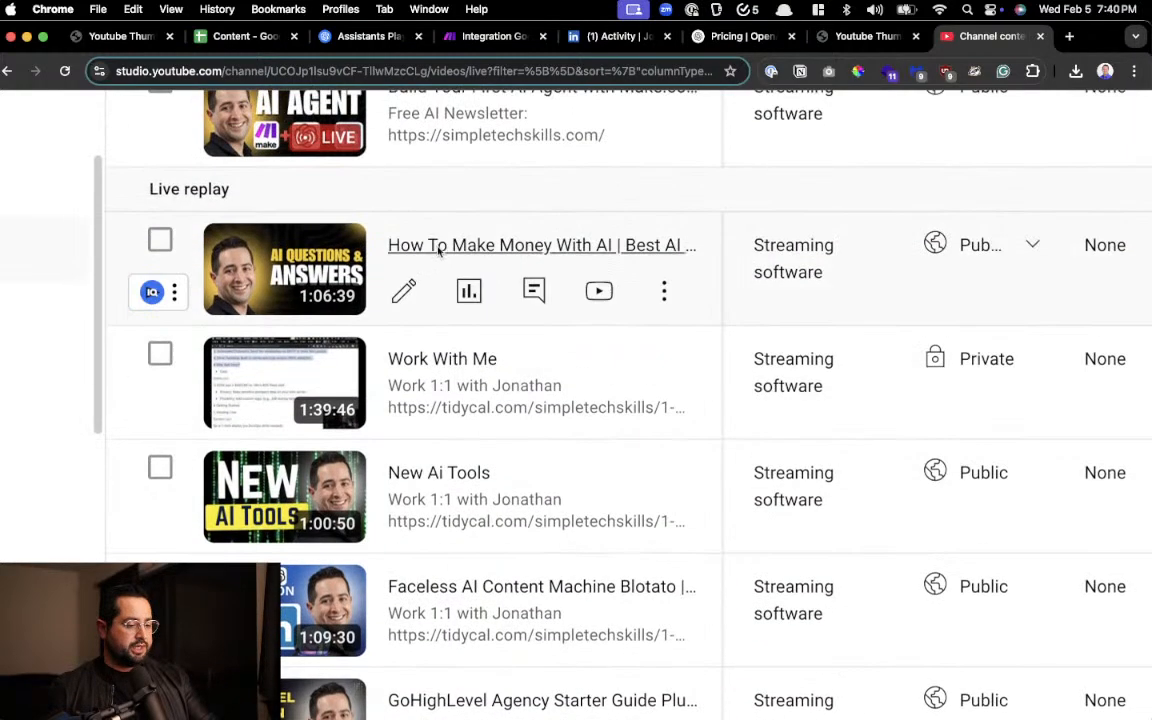
scroll(428, 280, up, 1)
scroll(427, 293, up, 3)
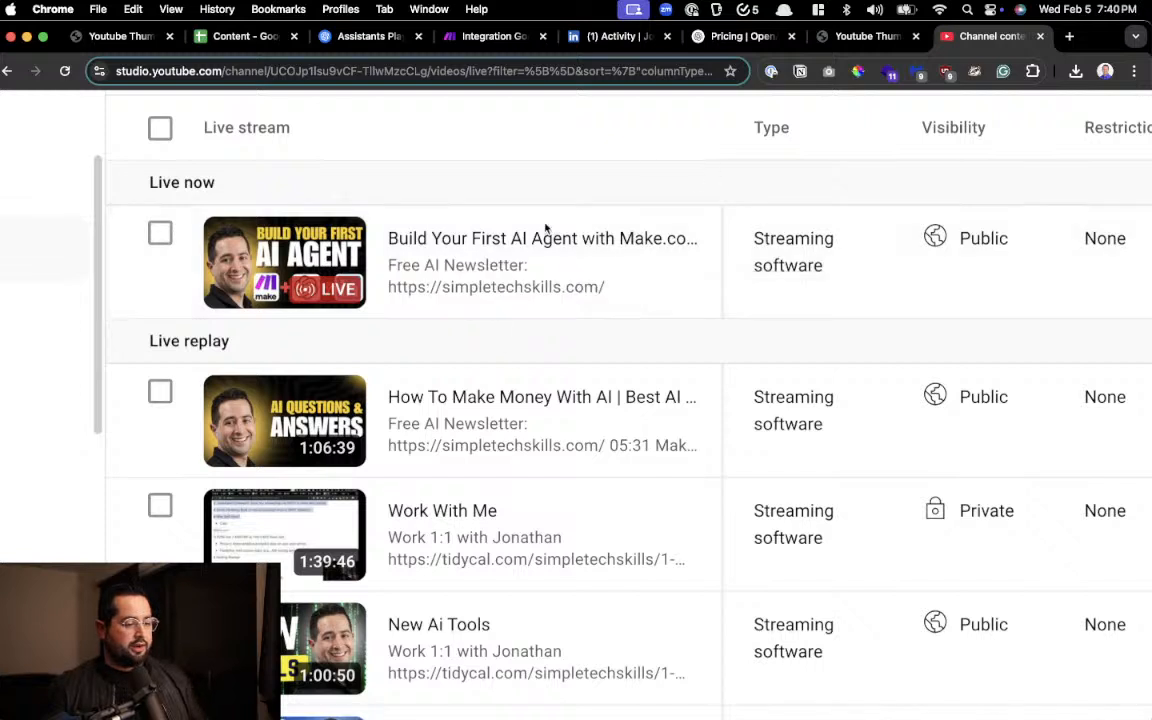
scroll(489, 262, up, 5)
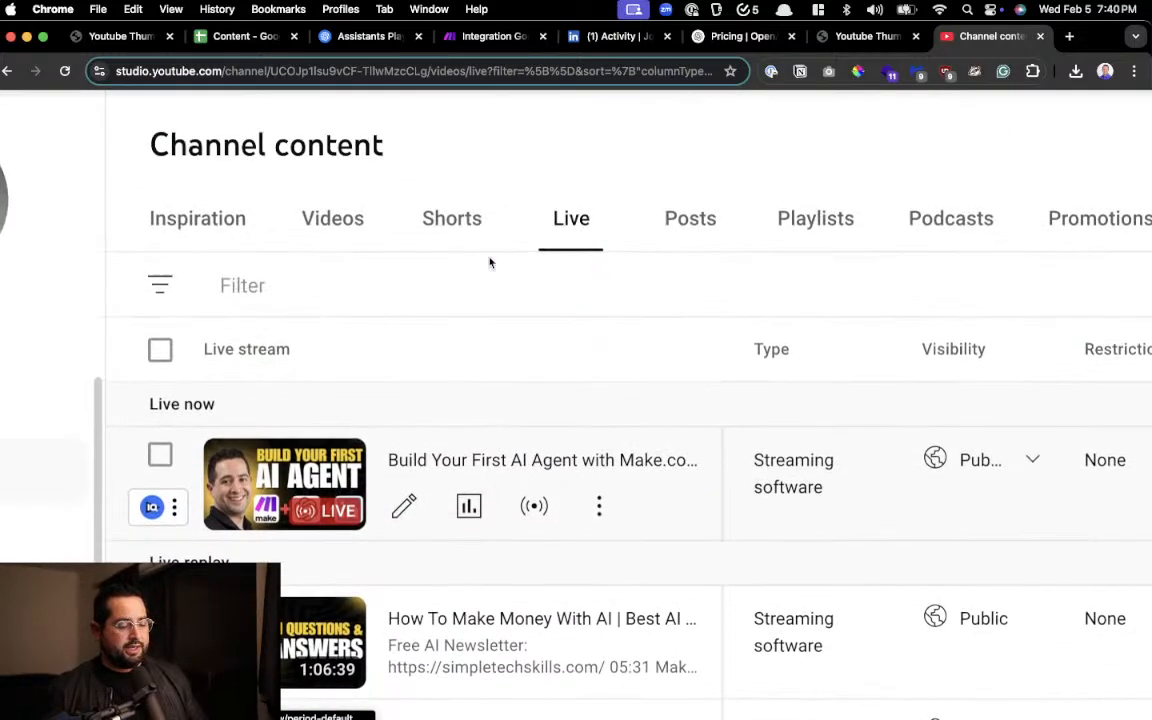
Close the YouTube Studio tab, glance at the Content spreadsheet, and return to the Make scenario
click(1040, 38)
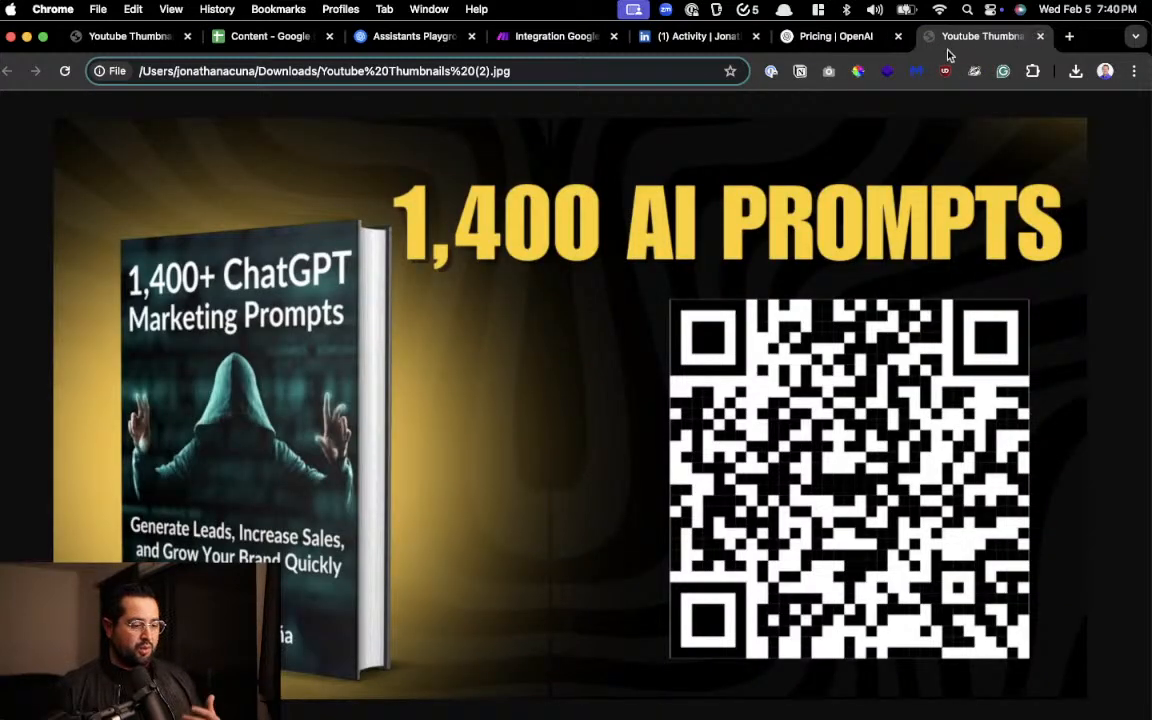
click(258, 38)
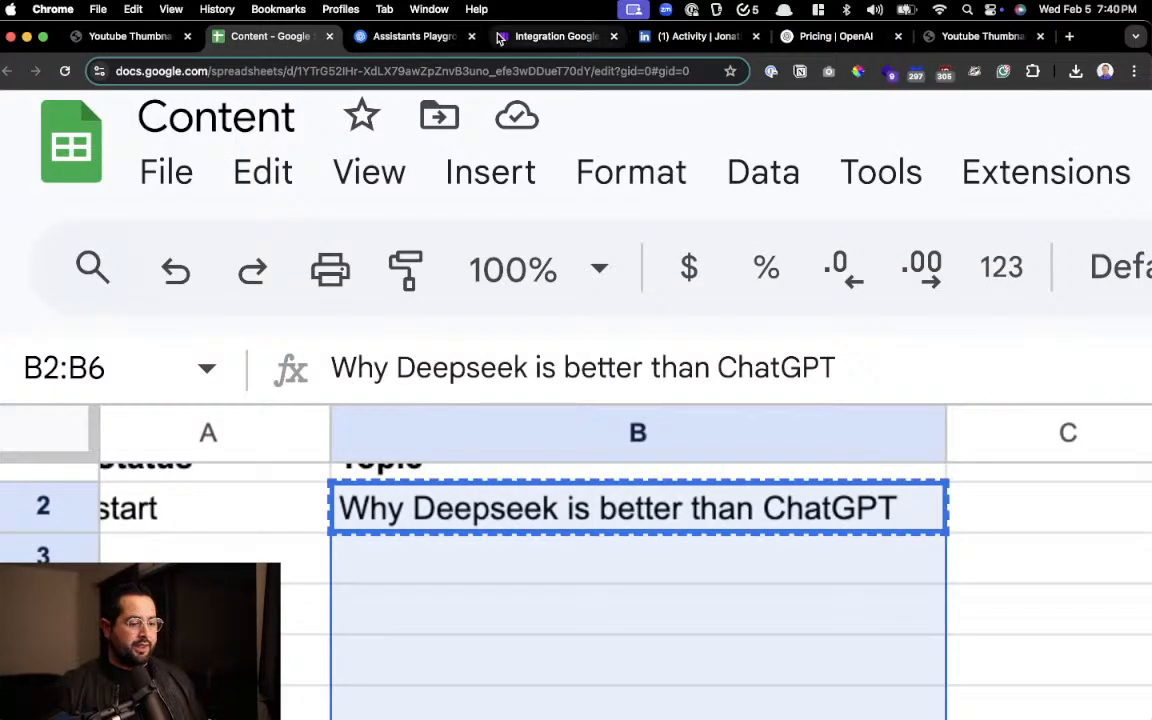
click(504, 38)
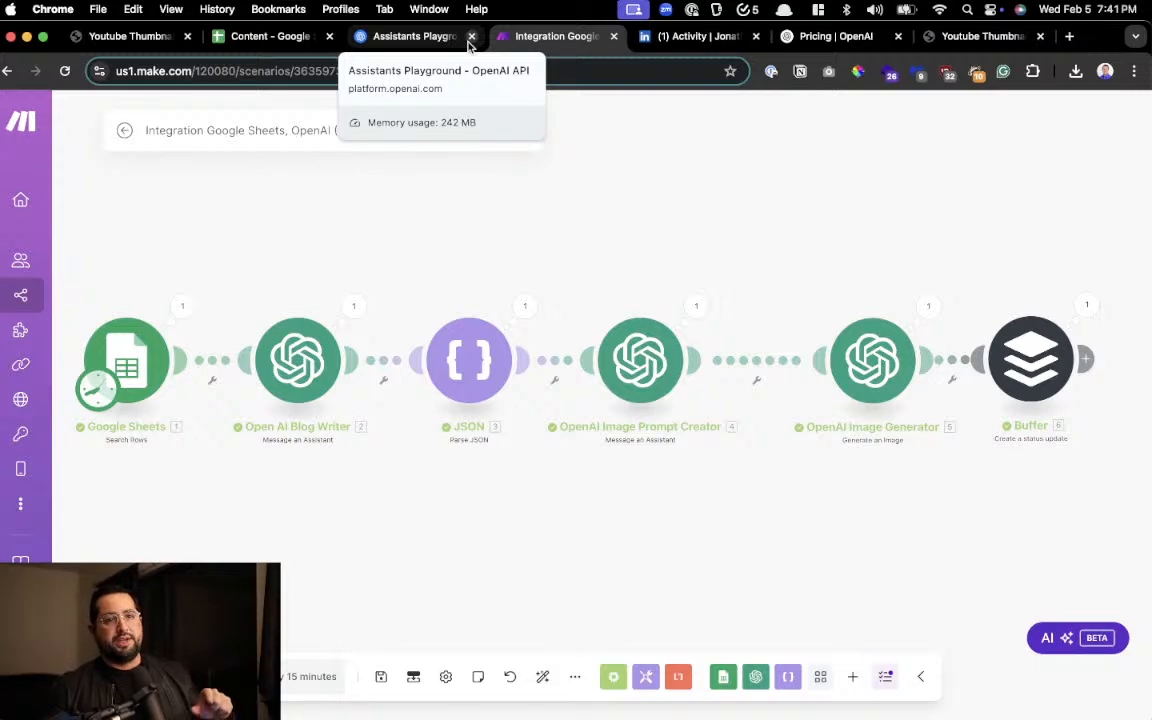
Find the Notion Documents database with the launcher search and open it in the browser
key(alt+space)
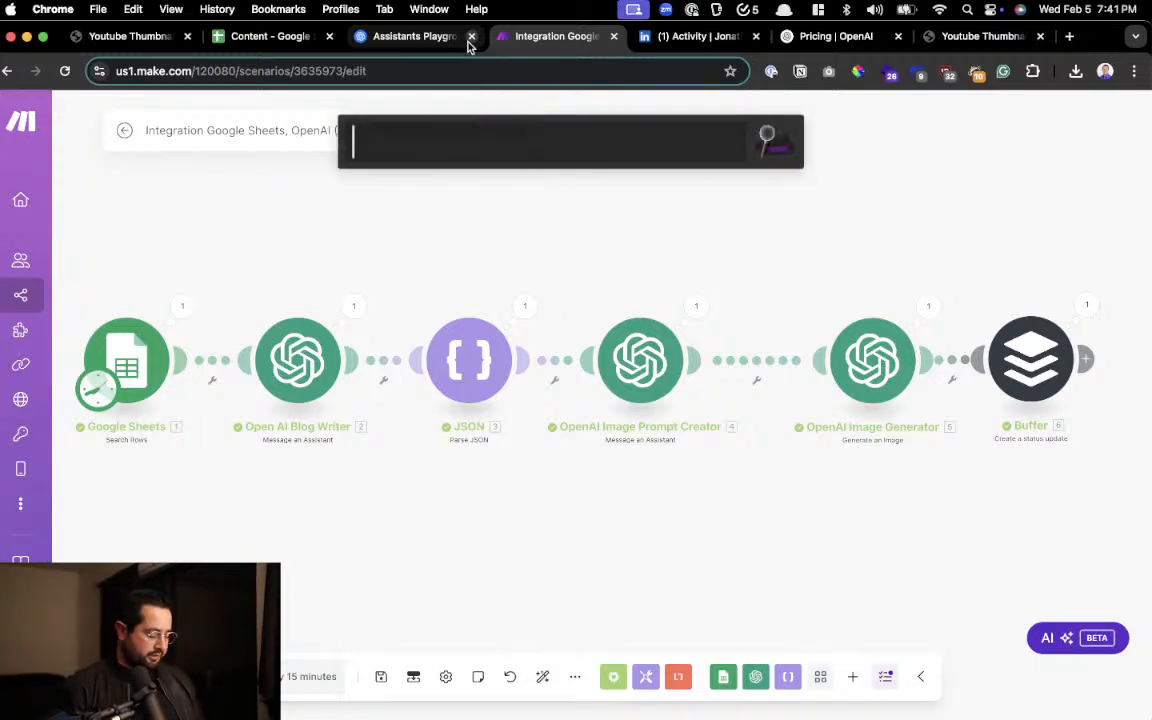
text(30)
key(super+a)
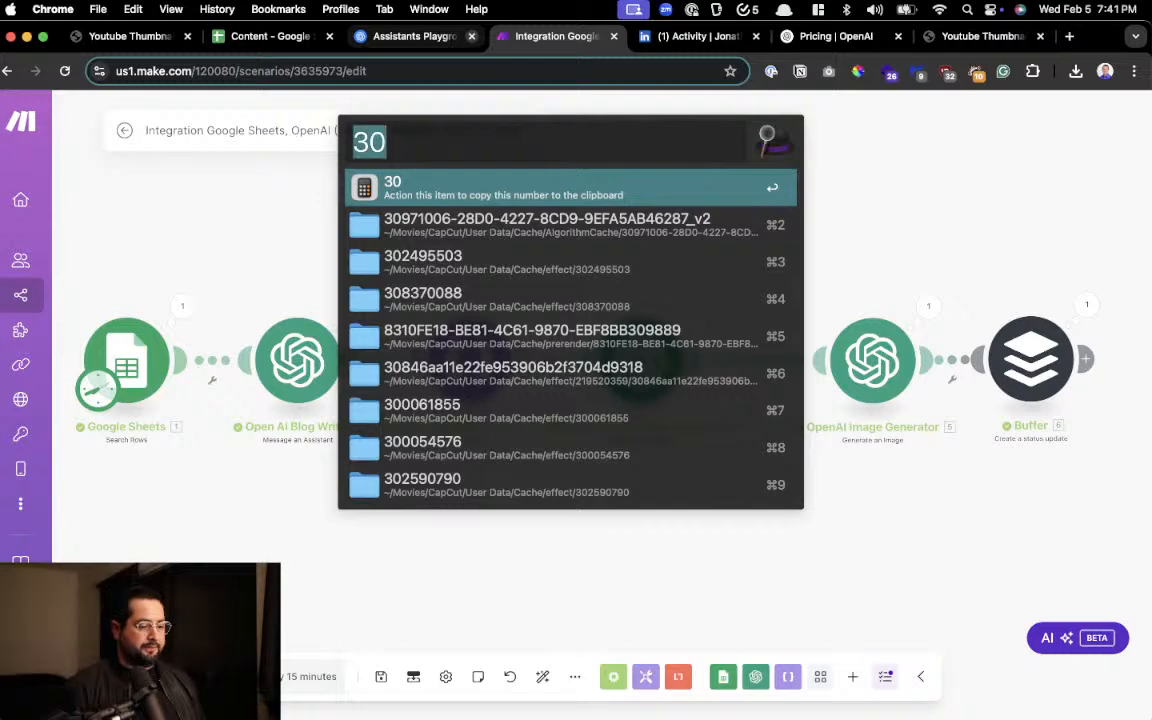
text(chat)
key(BackSpace)
key(BackSpace)
key(BackSpace)
text(oc)
key(Return)
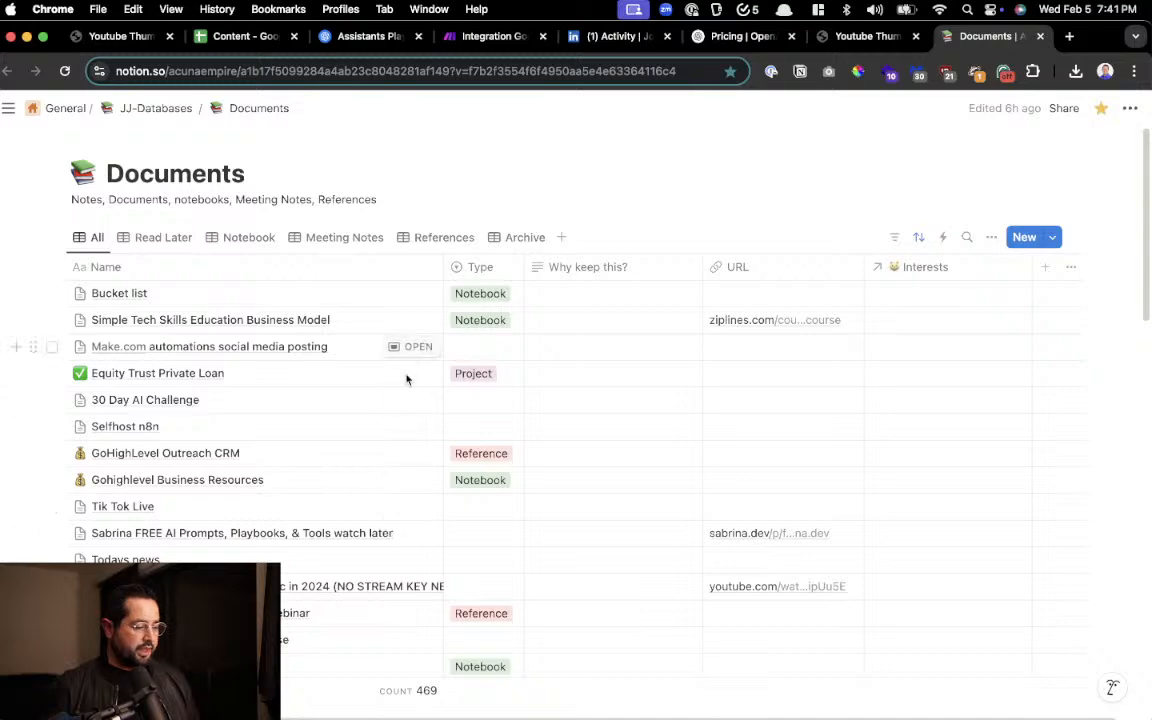
Open the 30 Day AI Challenge page from the Documents database and read its Week 1 list of daily topics
click(414, 400)
click(196, 166)
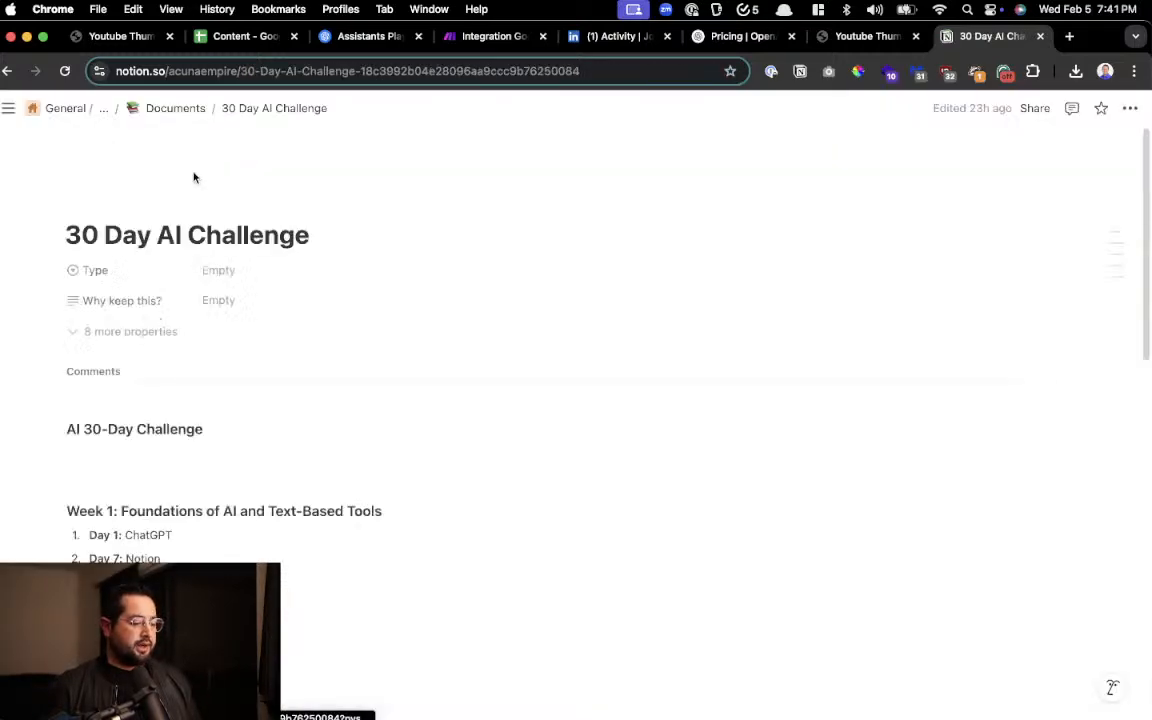
scroll(202, 395, up, 5)
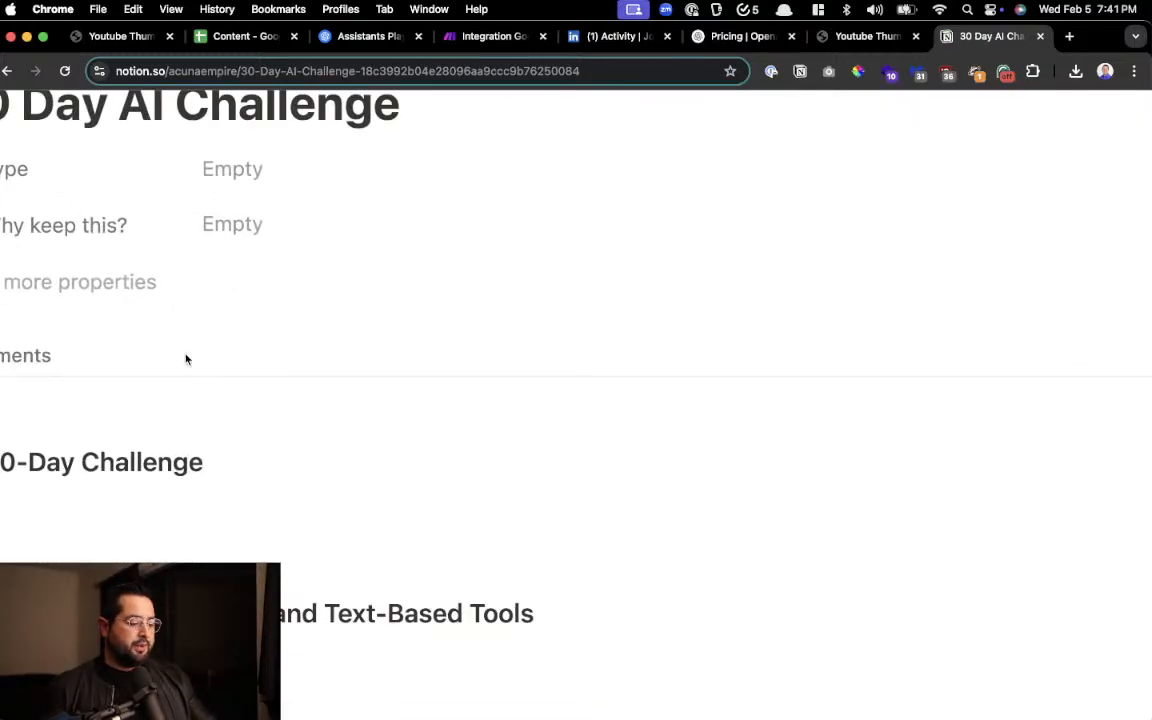
scroll(180, 340, left, 2)
scroll(171, 321, down, 5)
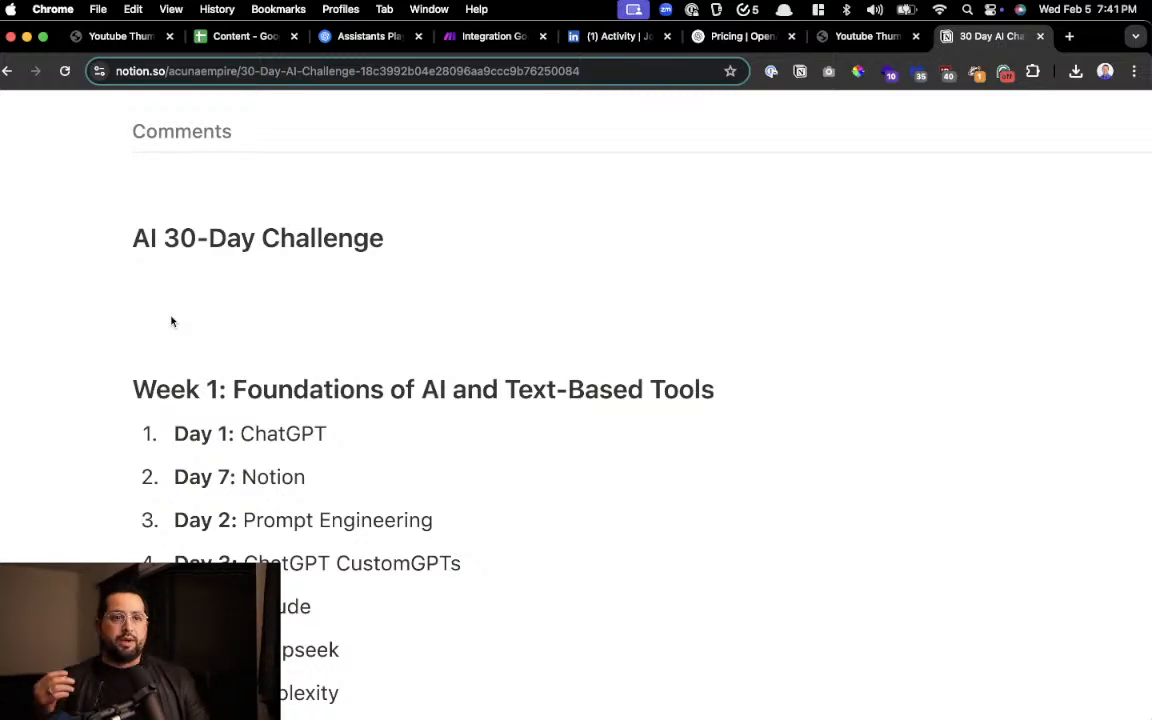
scroll(171, 321, down, 2)
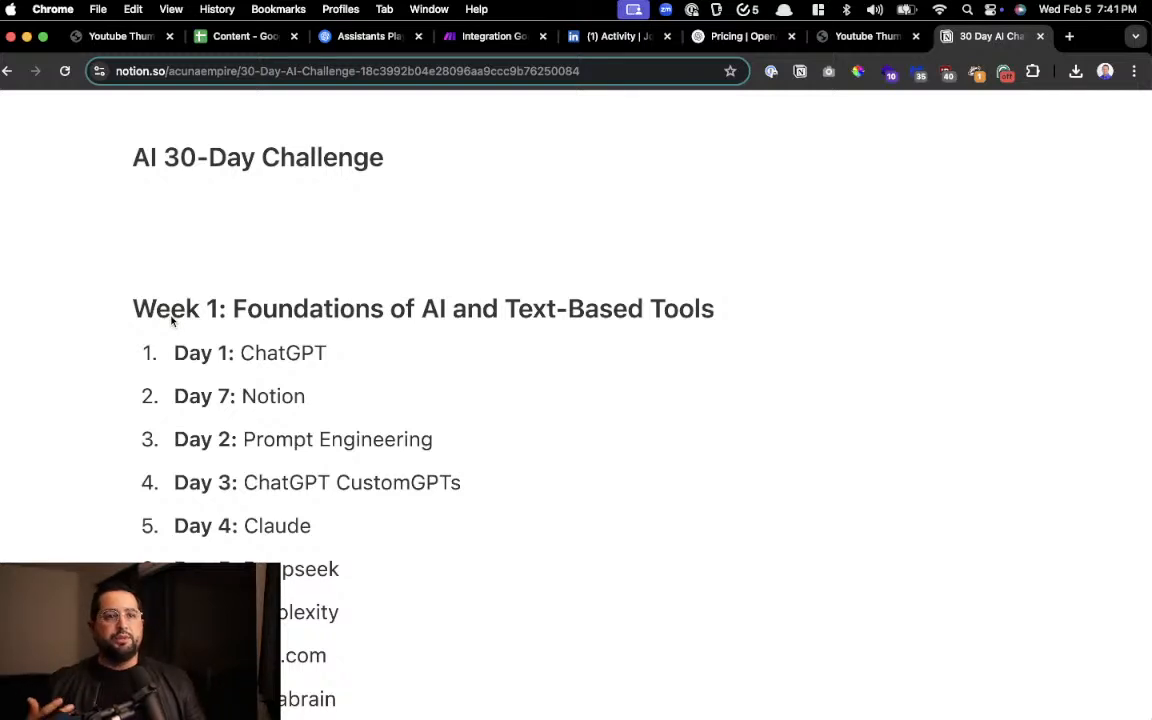
Enlarge the page and go through the first Week 1 topics, highlighting the entries from ChatGPT to ChatGPT CustomGPTs
scroll(171, 321, down, 1)
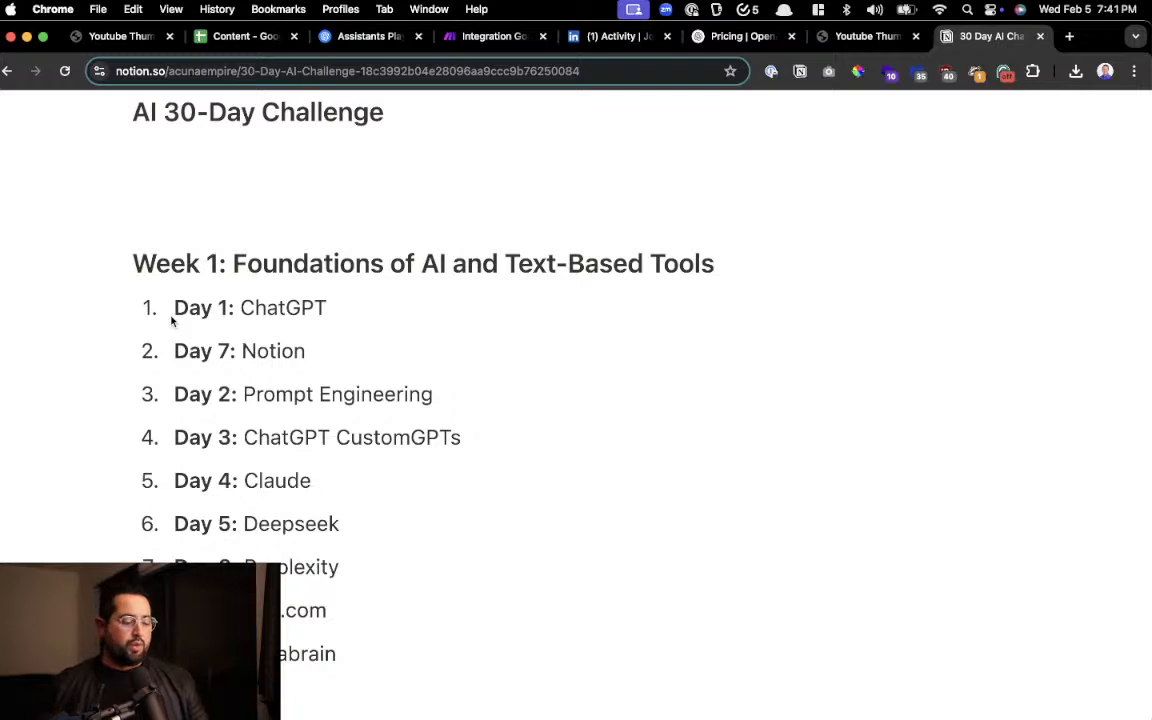
scroll(171, 321, down, 1)
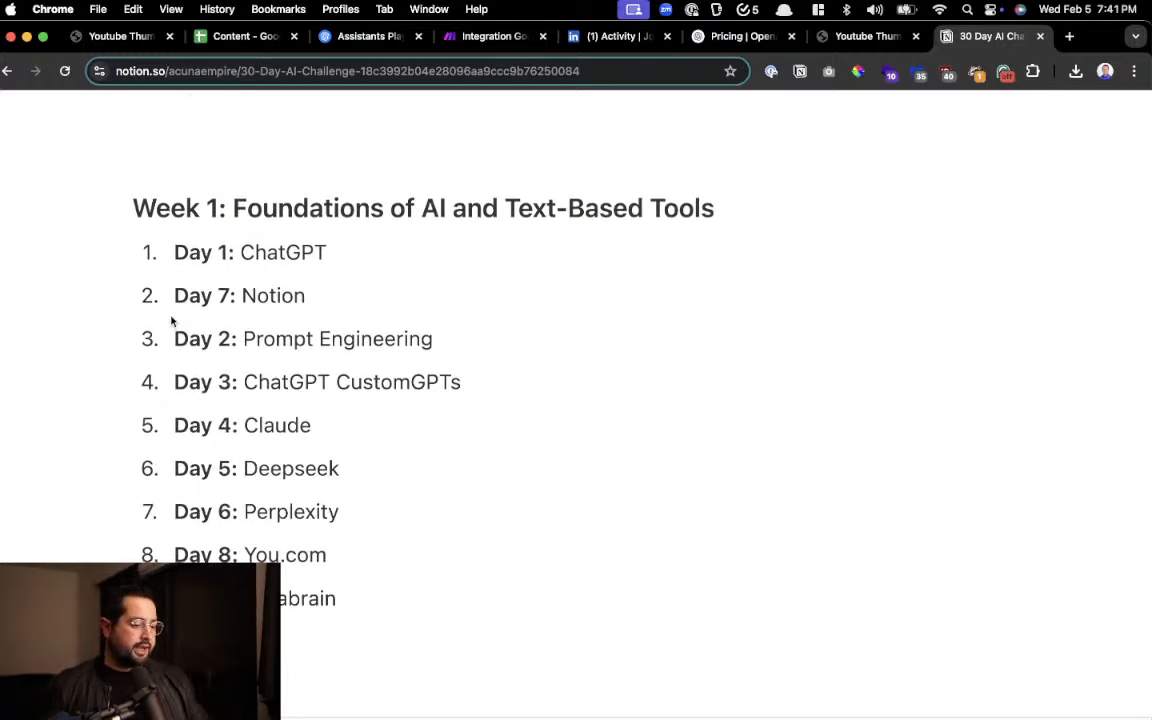
scroll(167, 320, up, 5)
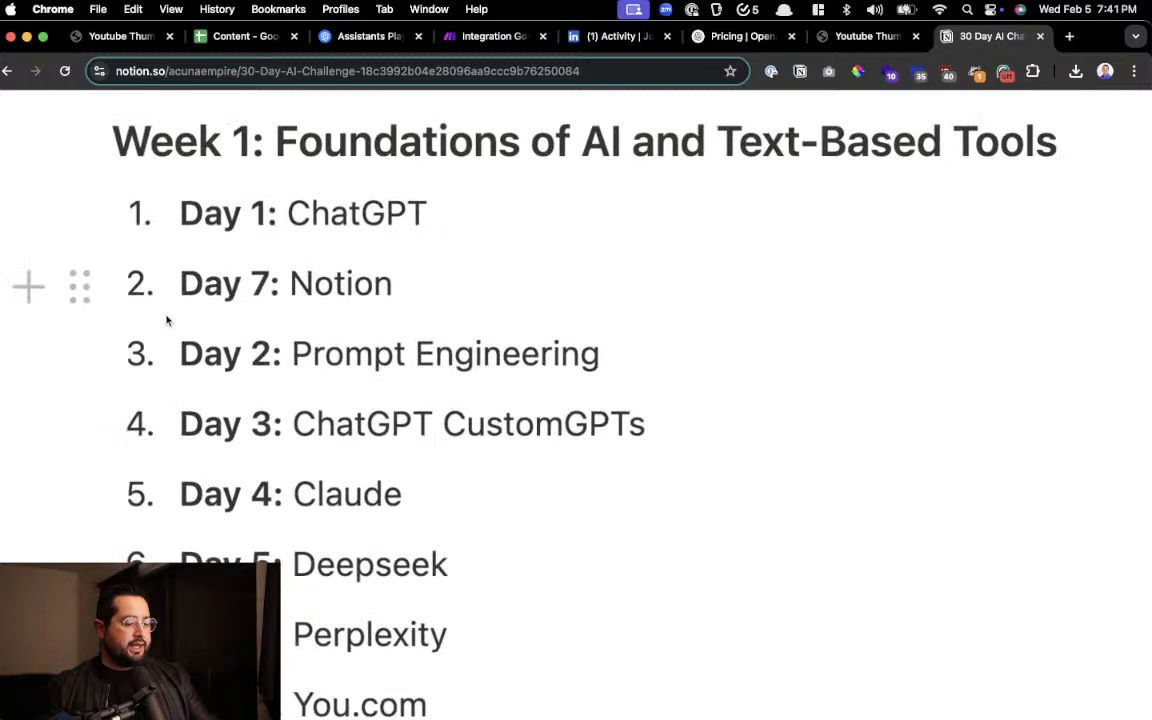
scroll(167, 320, down, 1)
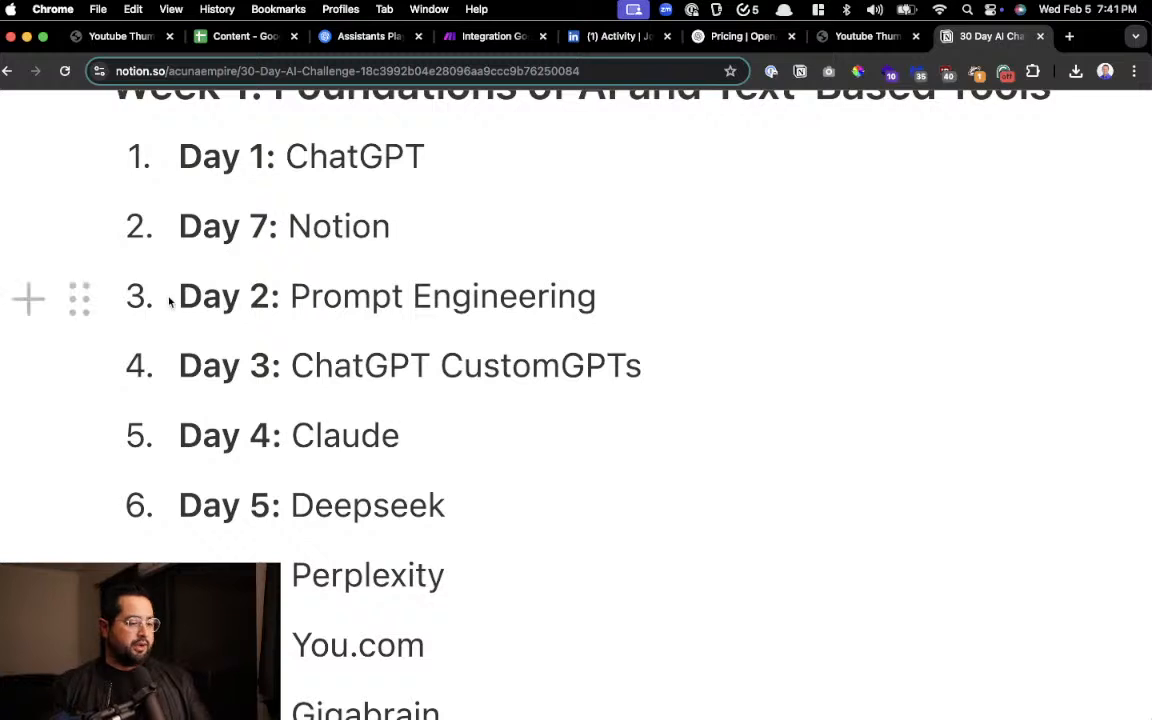
double_click(365, 160)
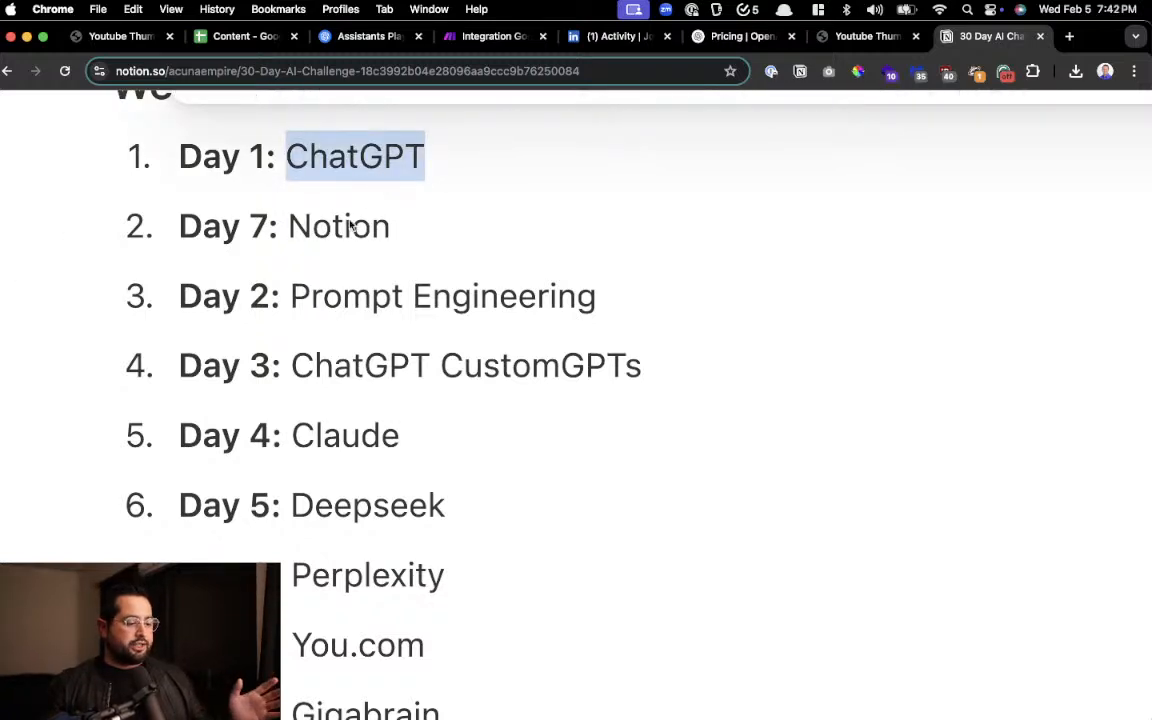
click(352, 226)
drag(342, 298, 499, 306)
drag(390, 366, 630, 367)
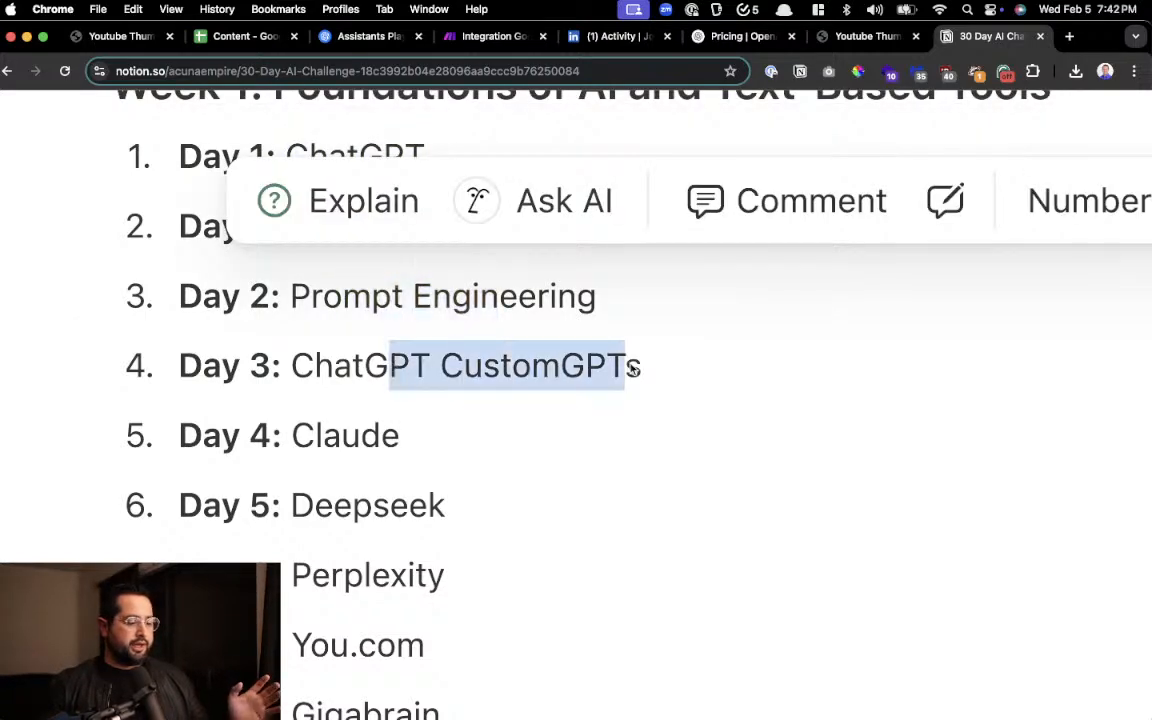
Review the rest of the Week 1 list, highlighting the tool entries from Claude to T-3Chat
scroll(470, 415, down, 2)
click(365, 373)
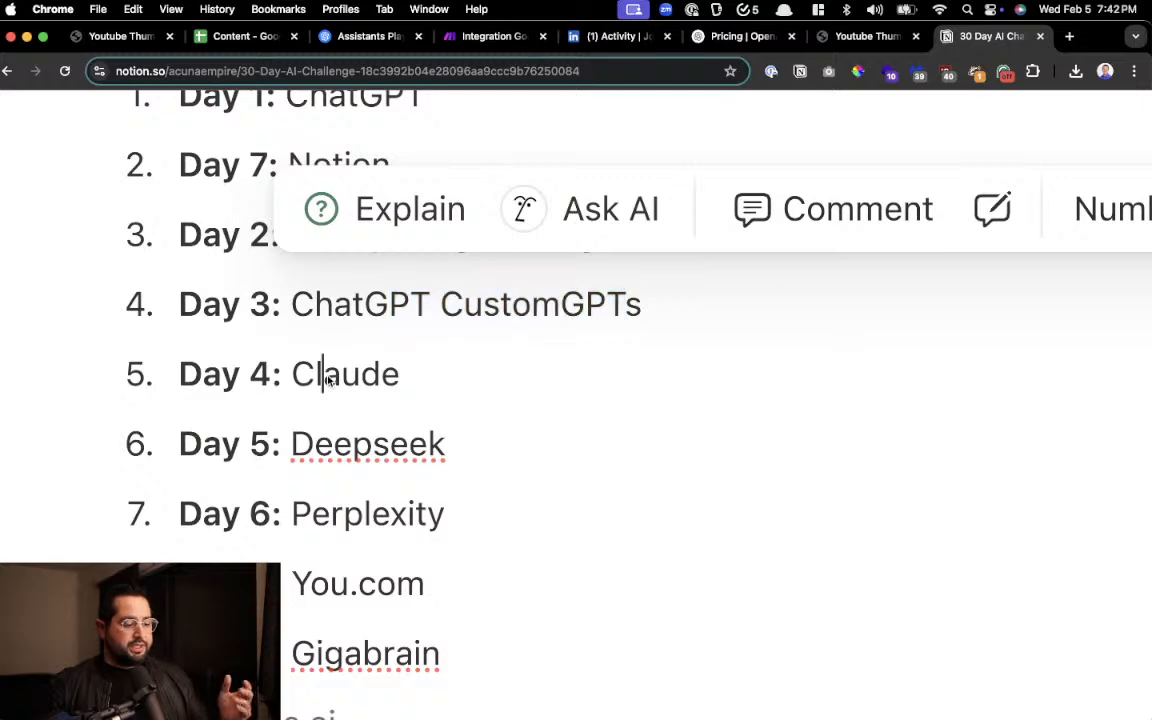
double_click(345, 373)
double_click(367, 443)
double_click(340, 513)
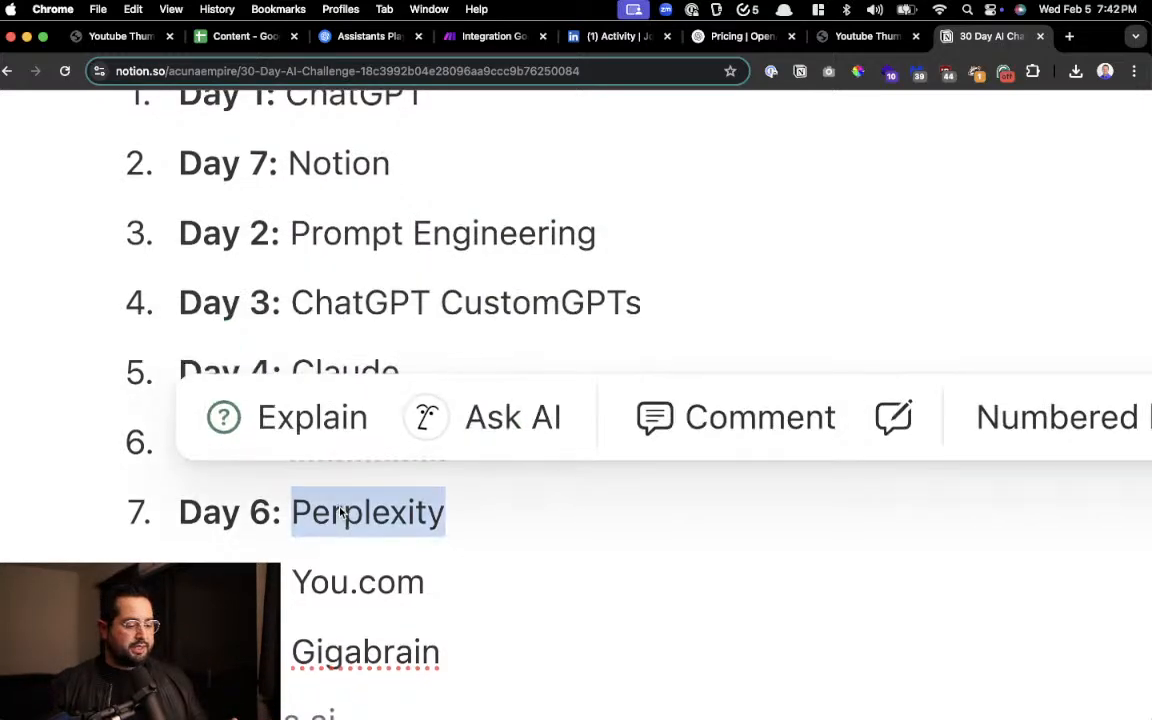
scroll(355, 440, down, 5)
click(370, 393)
double_click(370, 397)
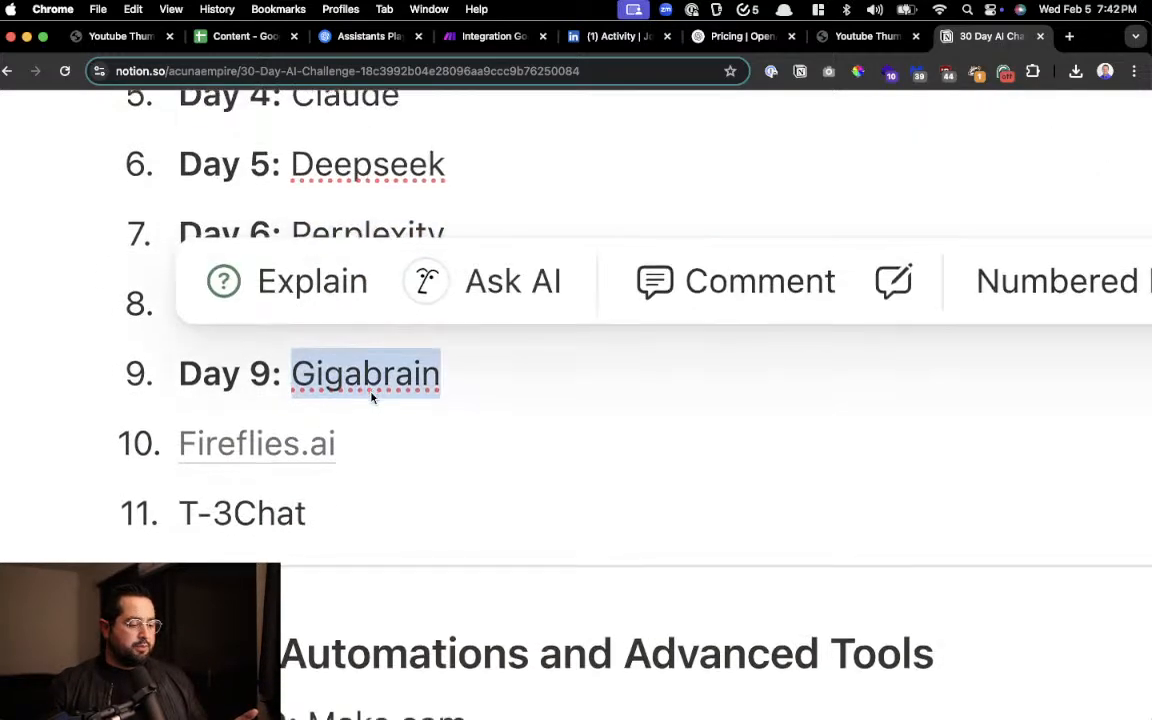
scroll(370, 397, down, 5)
click(362, 220)
drag(362, 220, 172, 223)
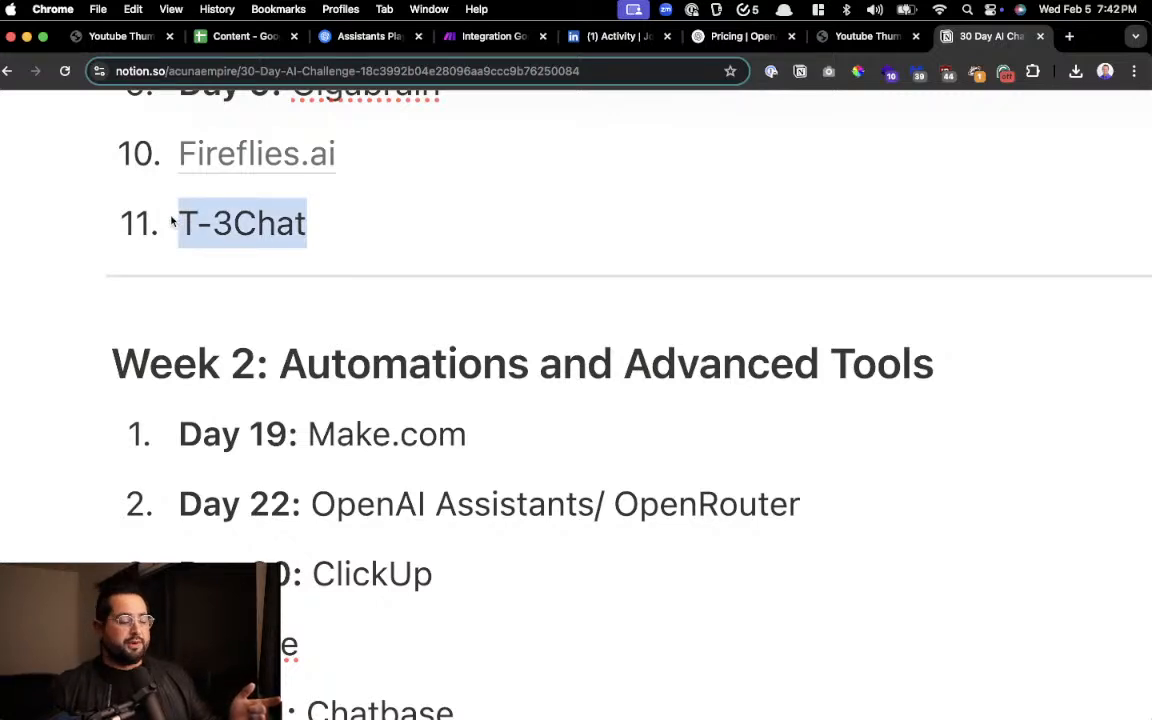
Go through the Week 2: Automations and Advanced Tools list, highlighting entries from Make.com to LM Studio
scroll(406, 262, down, 4)
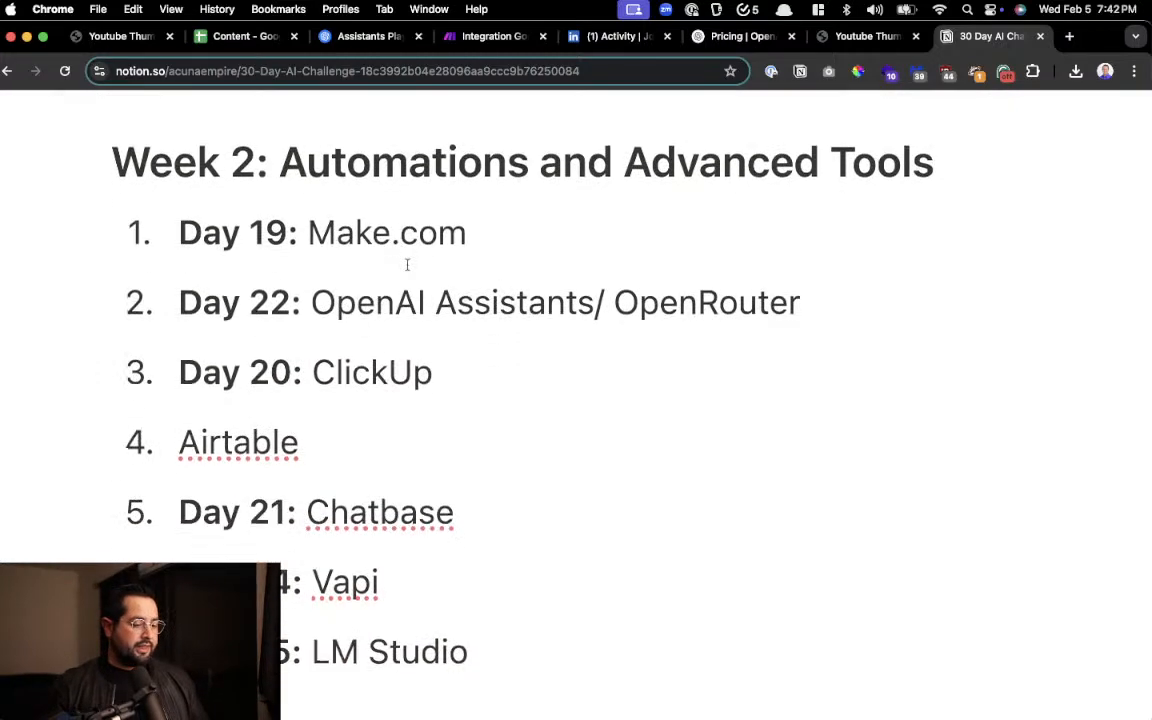
click(500, 244)
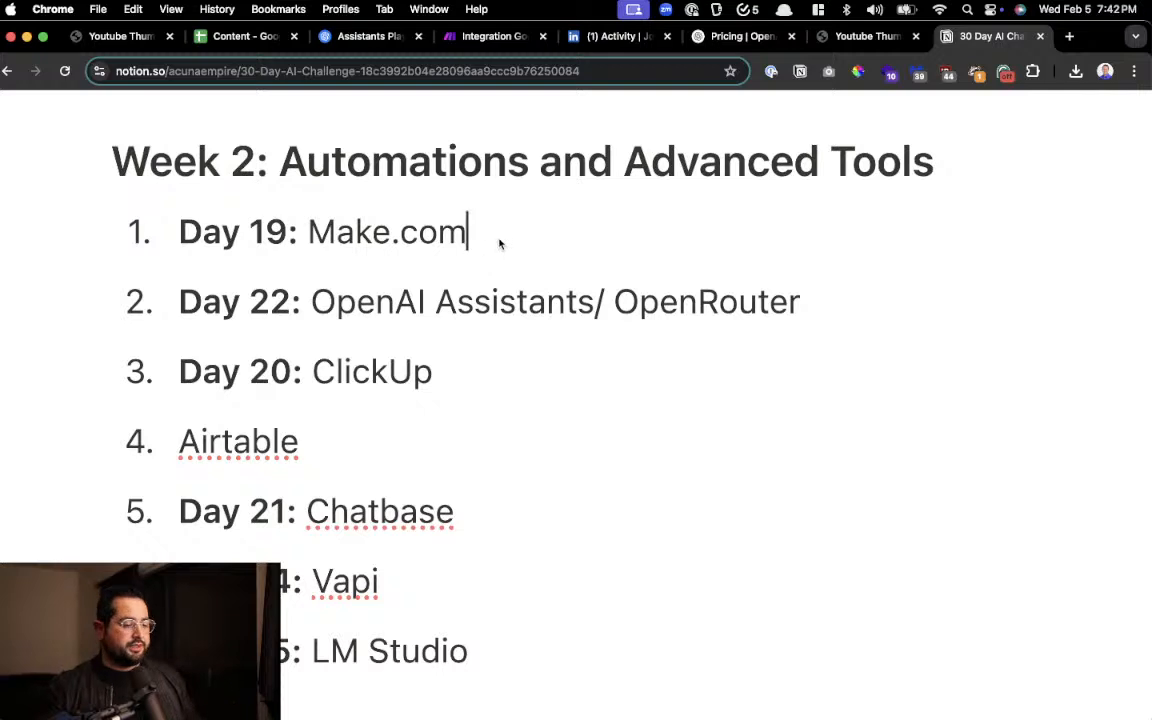
drag(500, 244, 330, 236)
drag(357, 303, 684, 316)
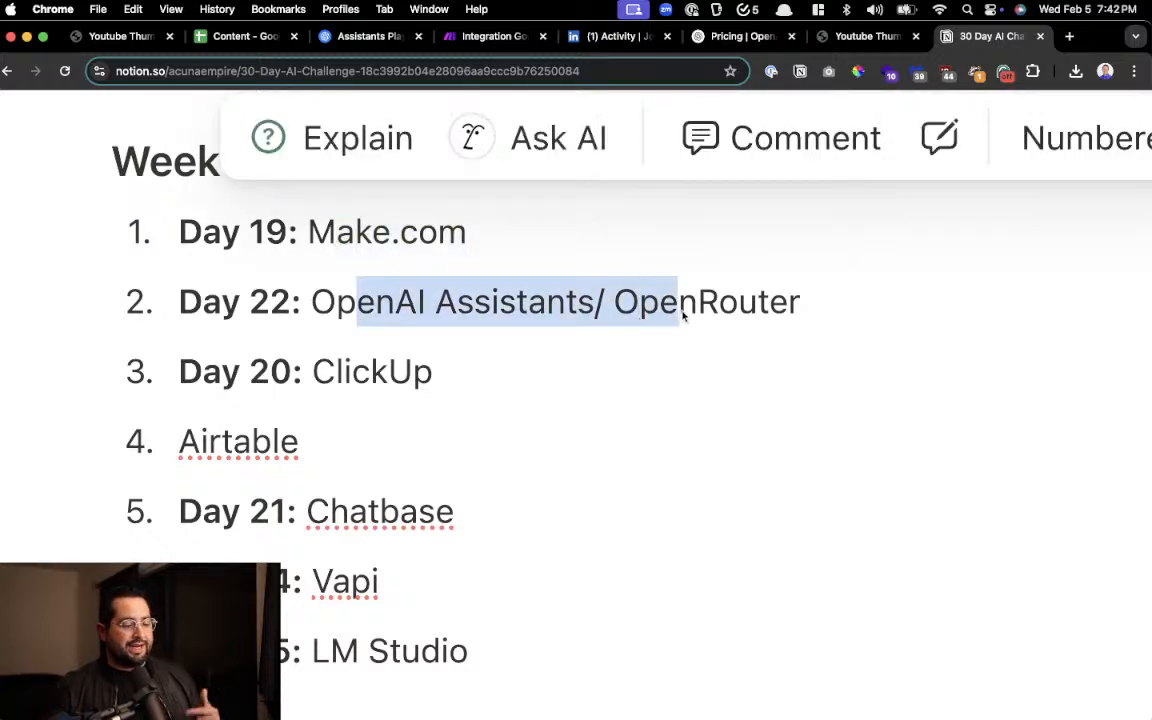
click(680, 310)
drag(450, 372, 297, 376)
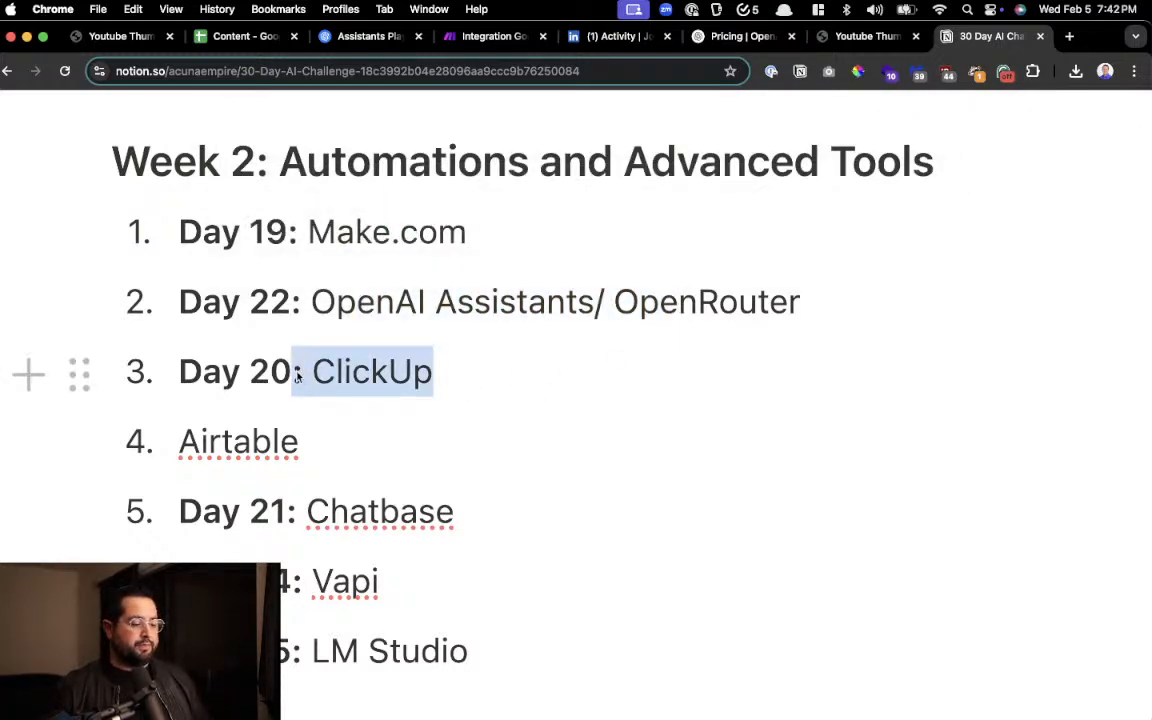
click(358, 374)
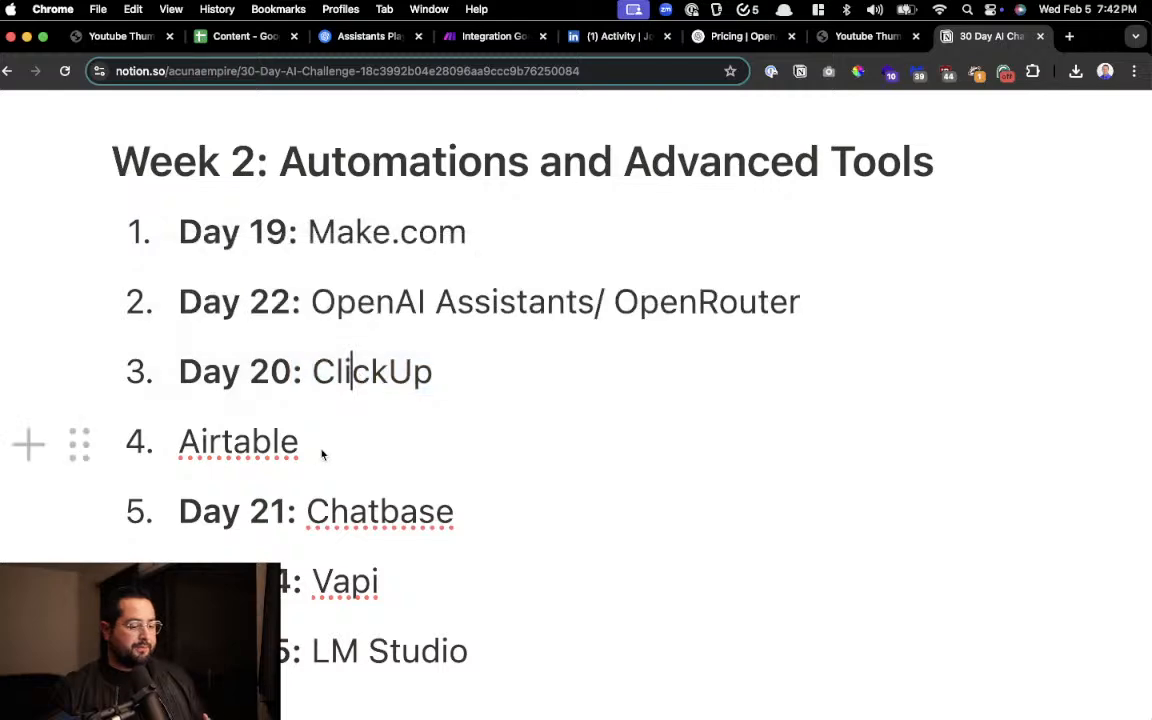
drag(321, 441, 177, 442)
scroll(220, 413, down, 2)
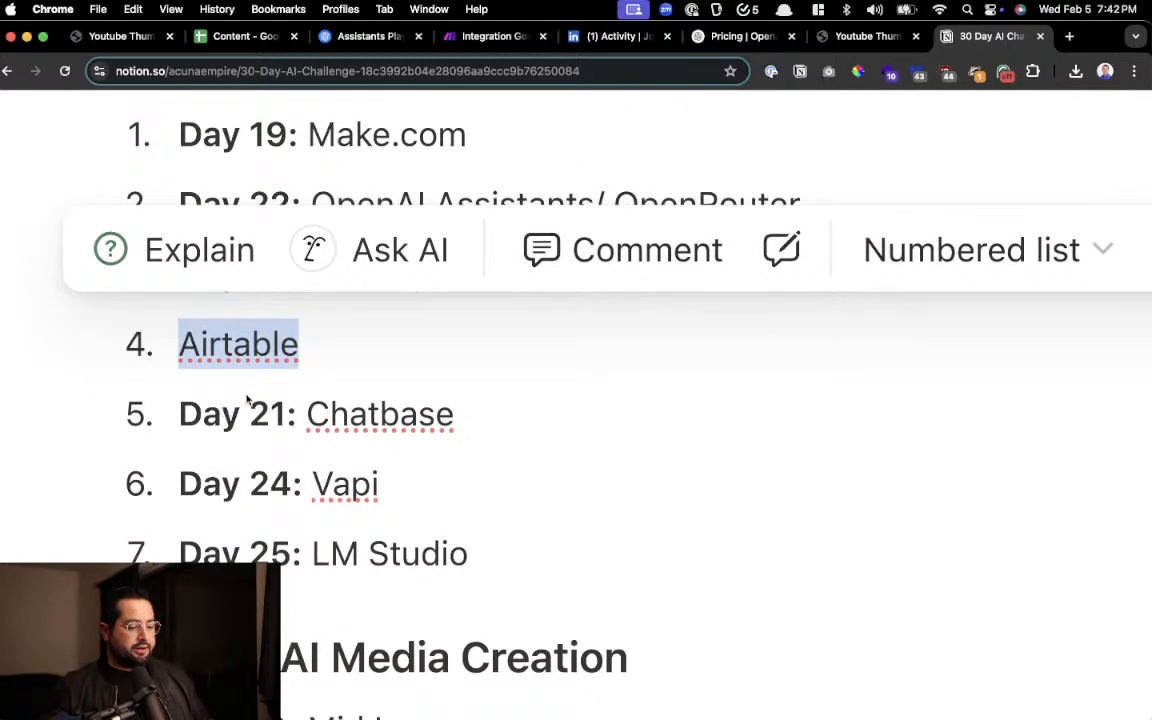
scroll(300, 370, down, 2)
click(365, 314)
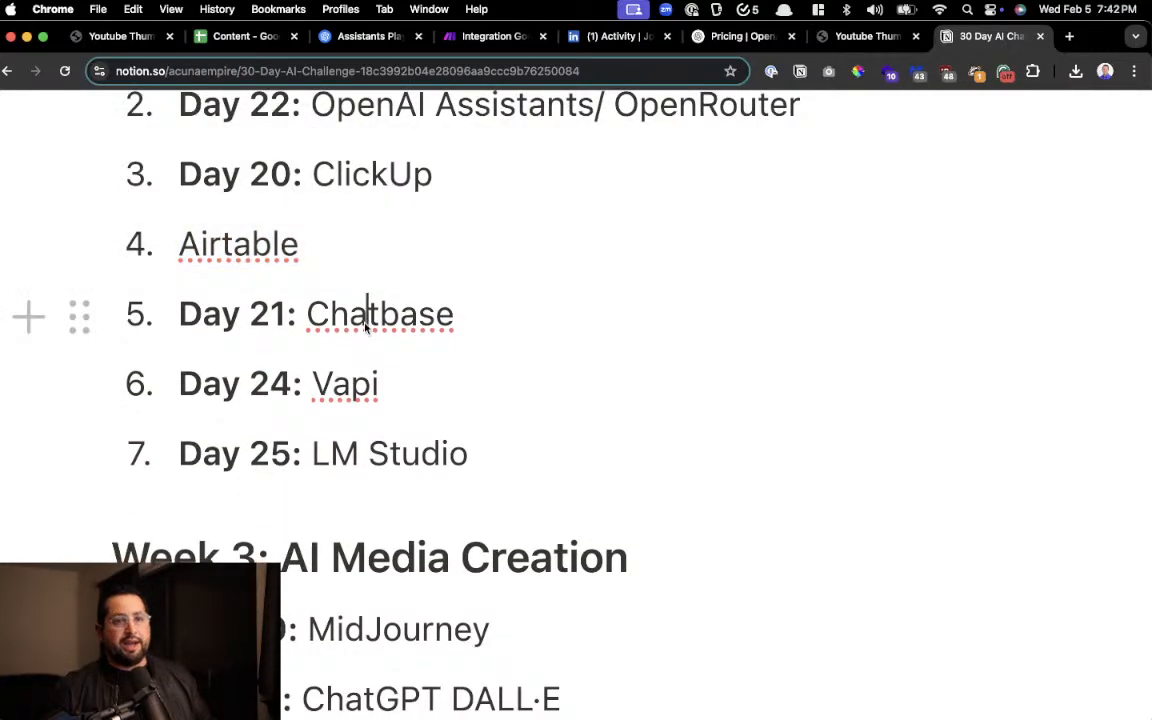
double_click(343, 386)
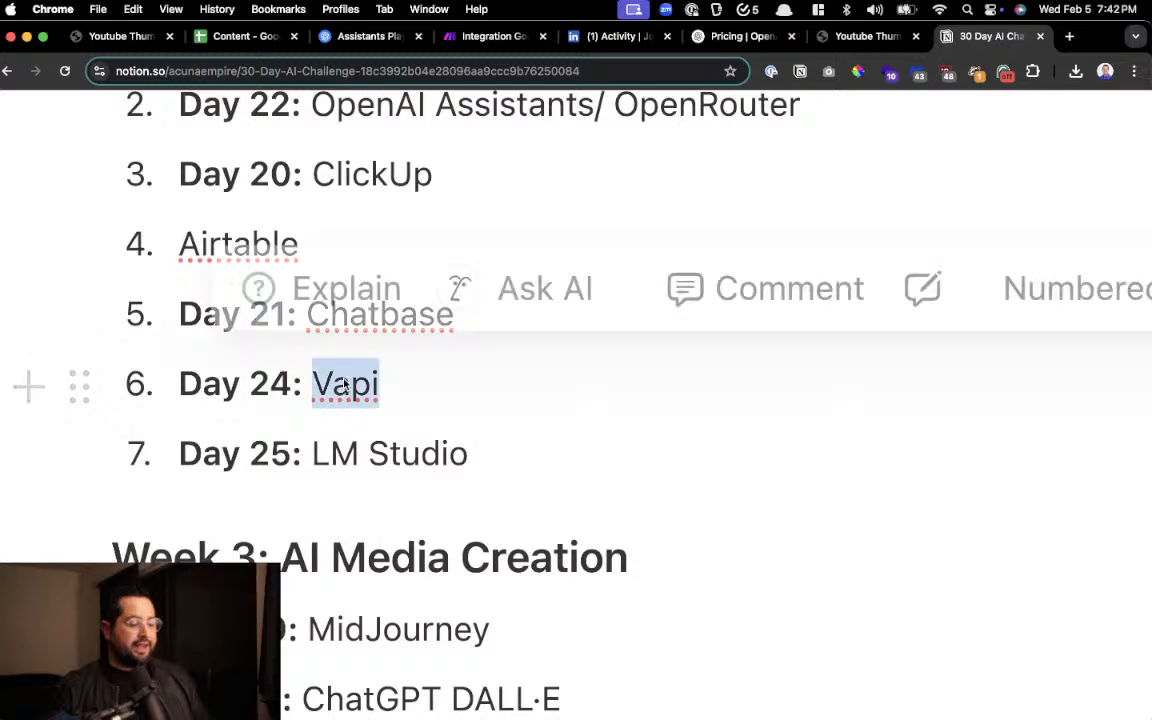
scroll(343, 386, down, 3)
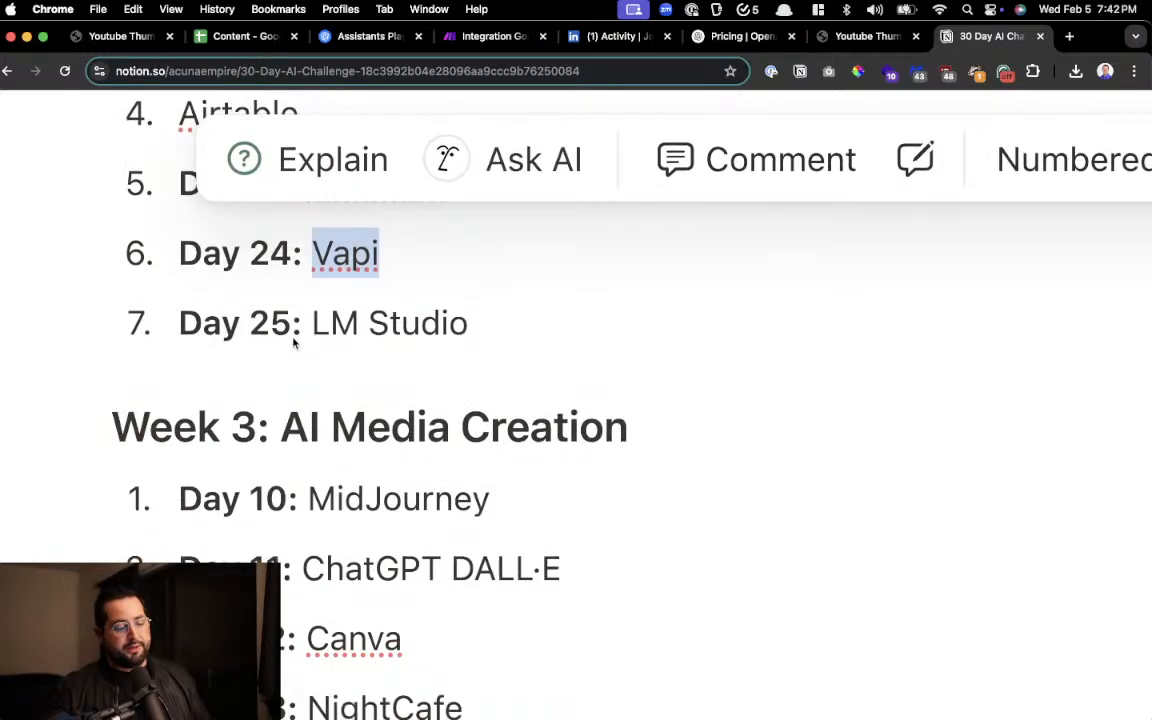
drag(292, 323, 508, 333)
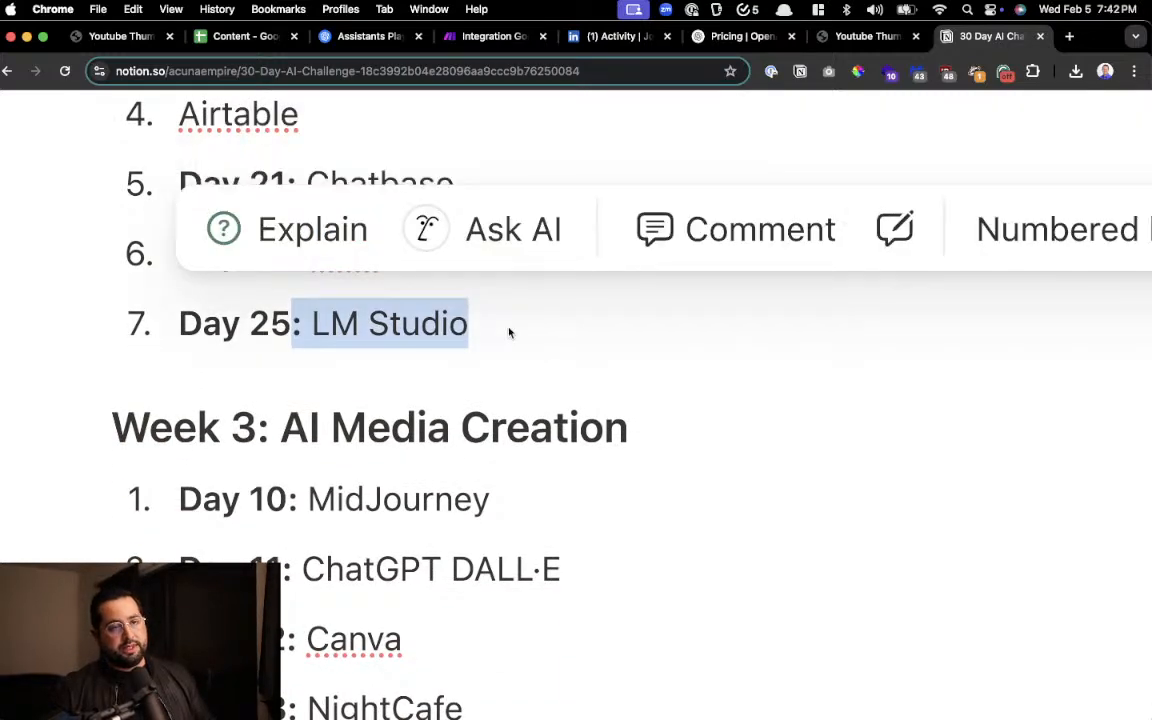
Examine the first part of the Week 3: AI Media Creation list, highlighting tools from MidJourney to Ideogram
scroll(509, 333, down, 5)
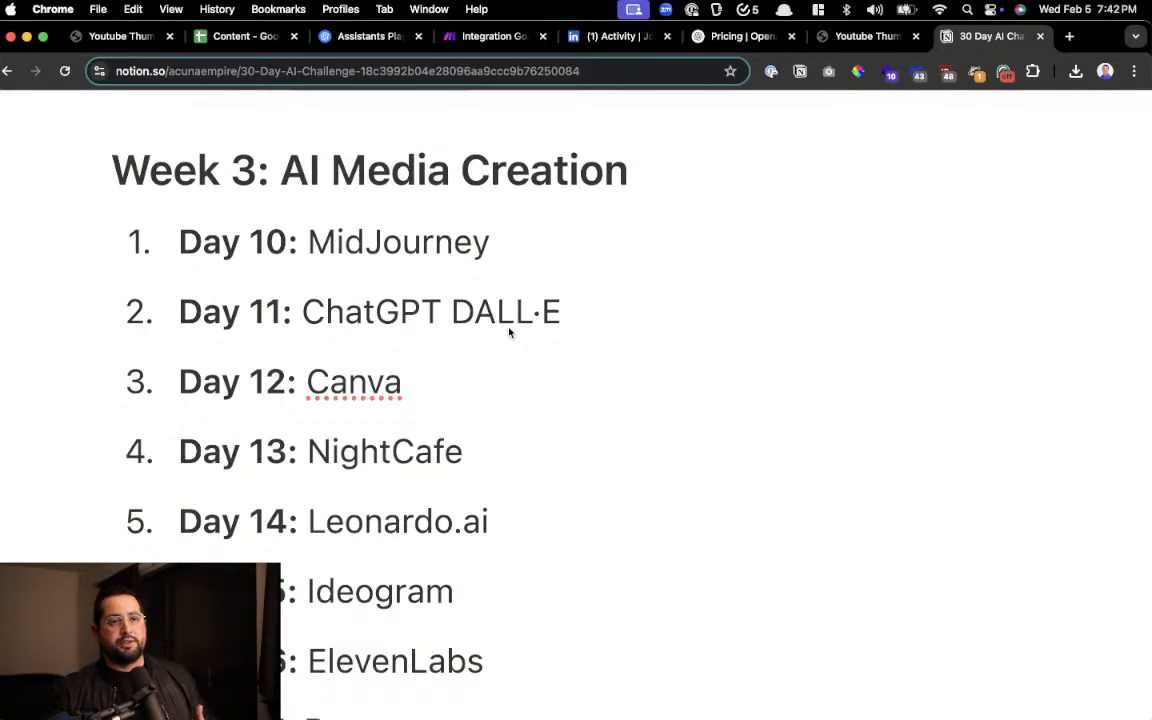
scroll(509, 333, down, 1)
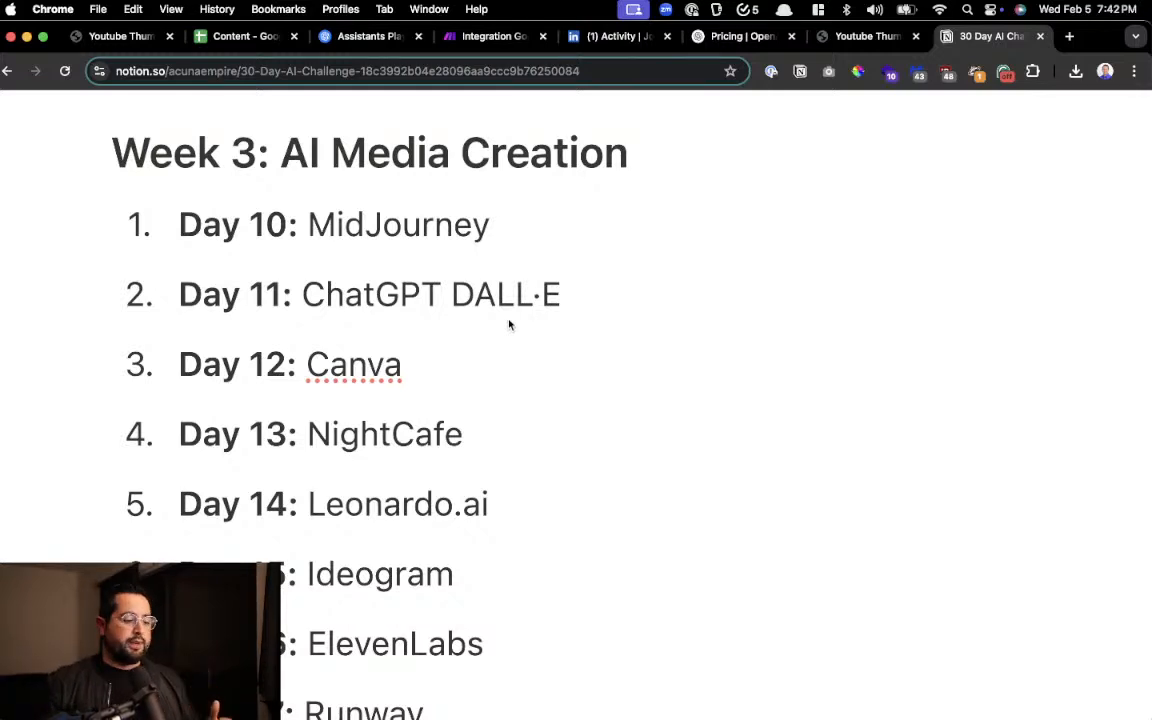
scroll(509, 324, down, 2)
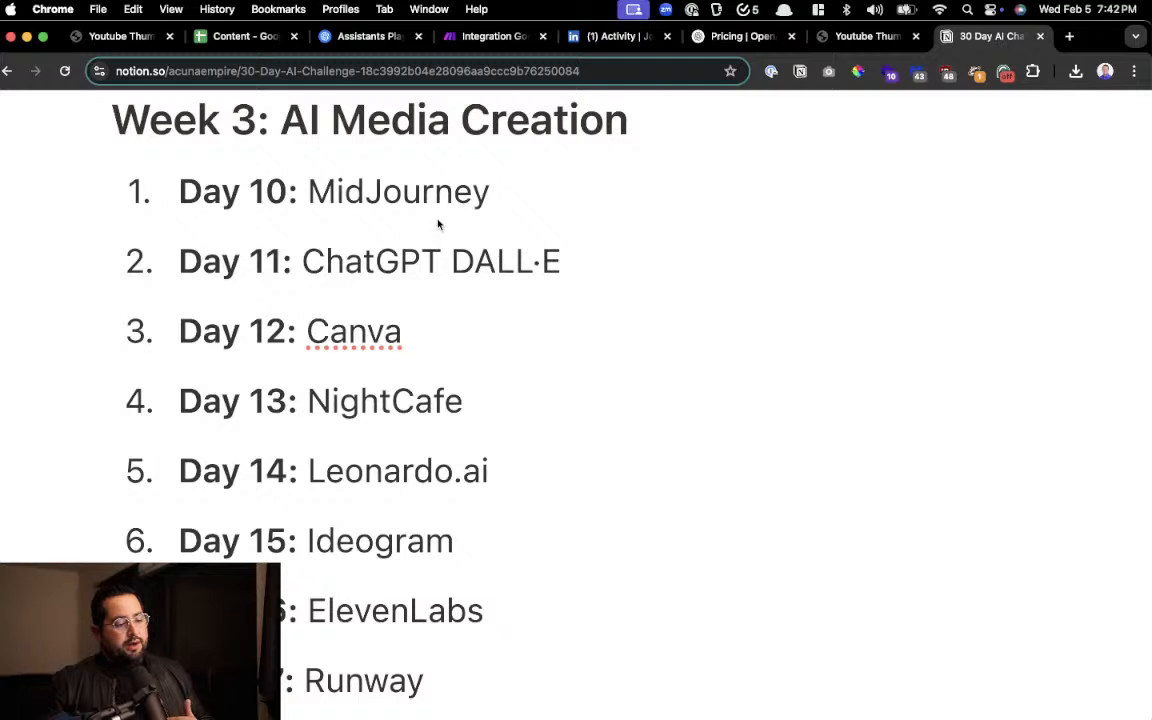
drag(437, 224, 455, 430)
double_click(411, 196)
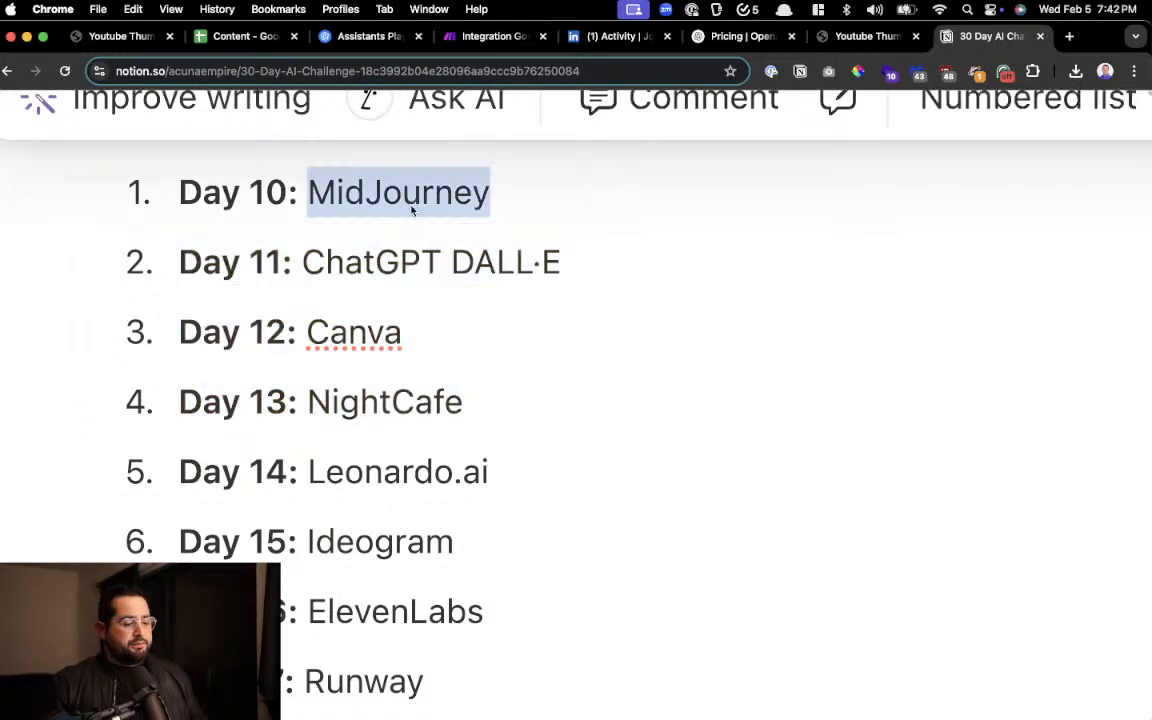
click(330, 332)
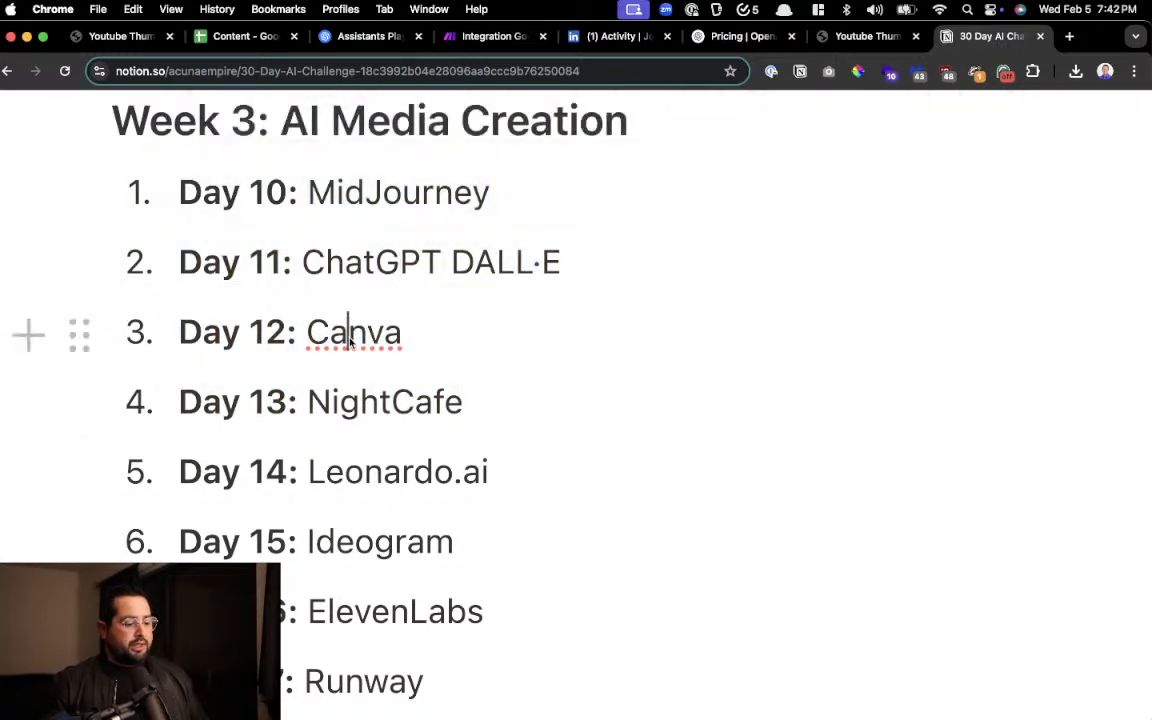
double_click(380, 401)
scroll(380, 401, down, 3)
drag(383, 355, 462, 375)
drag(398, 428, 424, 432)
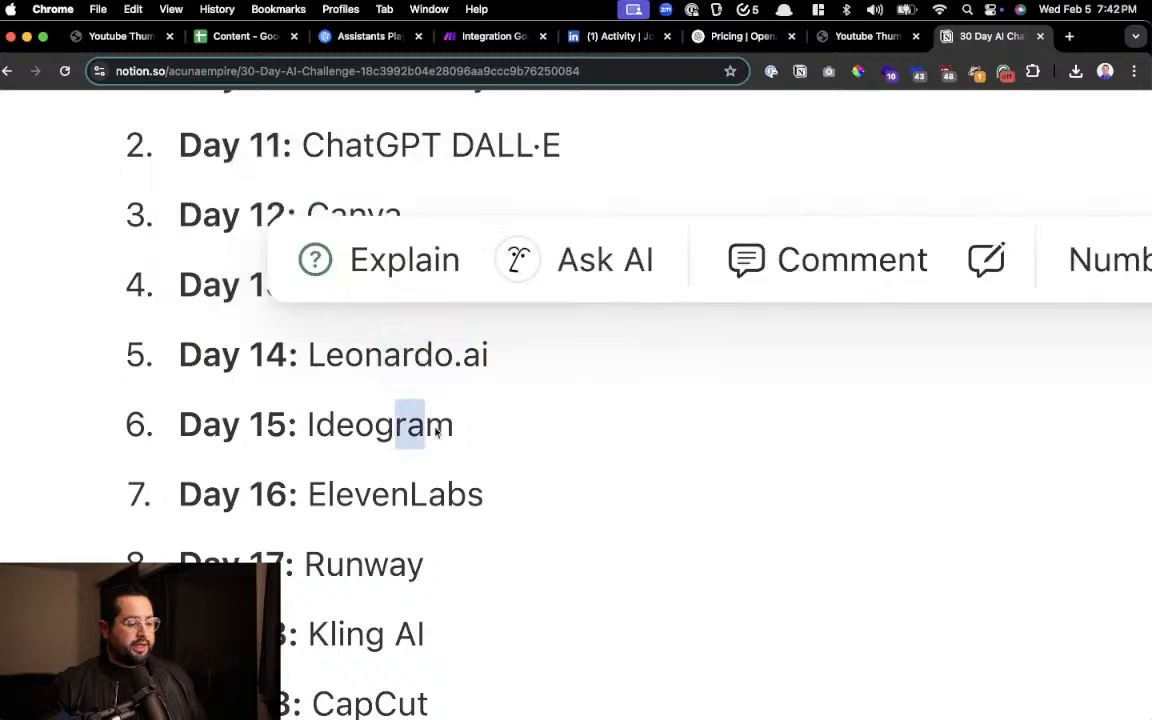
Review the remaining Week 3 tools, highlighting ElevenLabs, Runway and Kling AI, and continue to the Week 4 list
scroll(415, 440, down, 2)
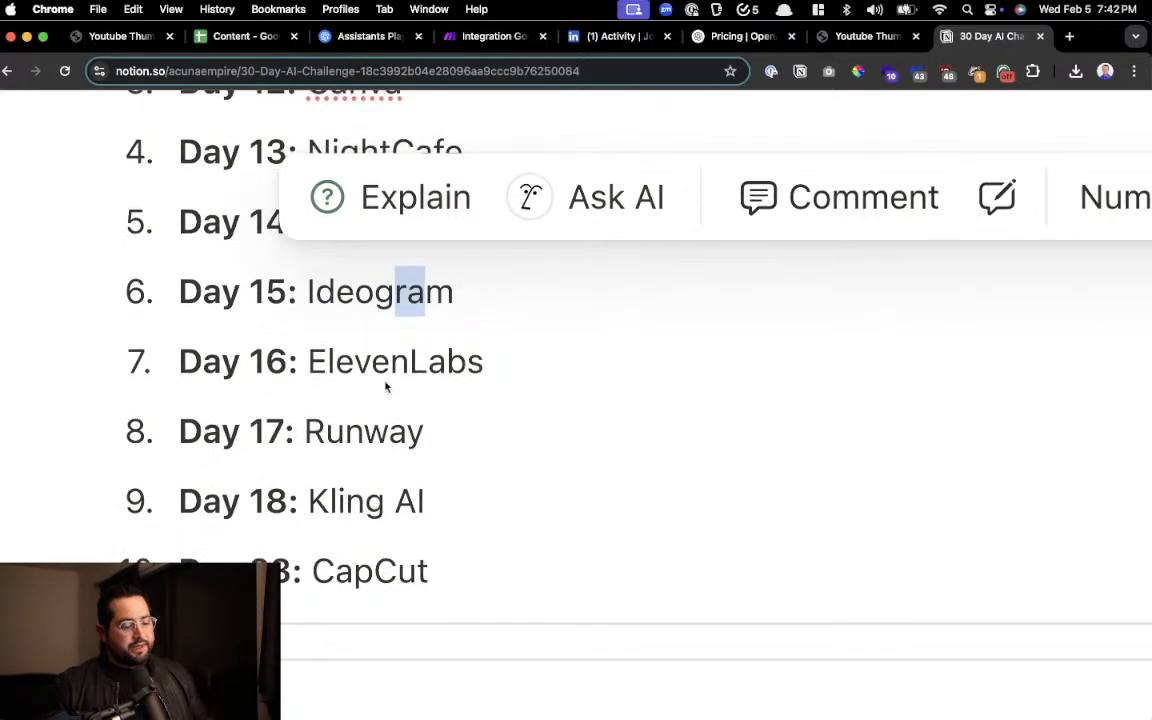
drag(372, 362, 407, 423)
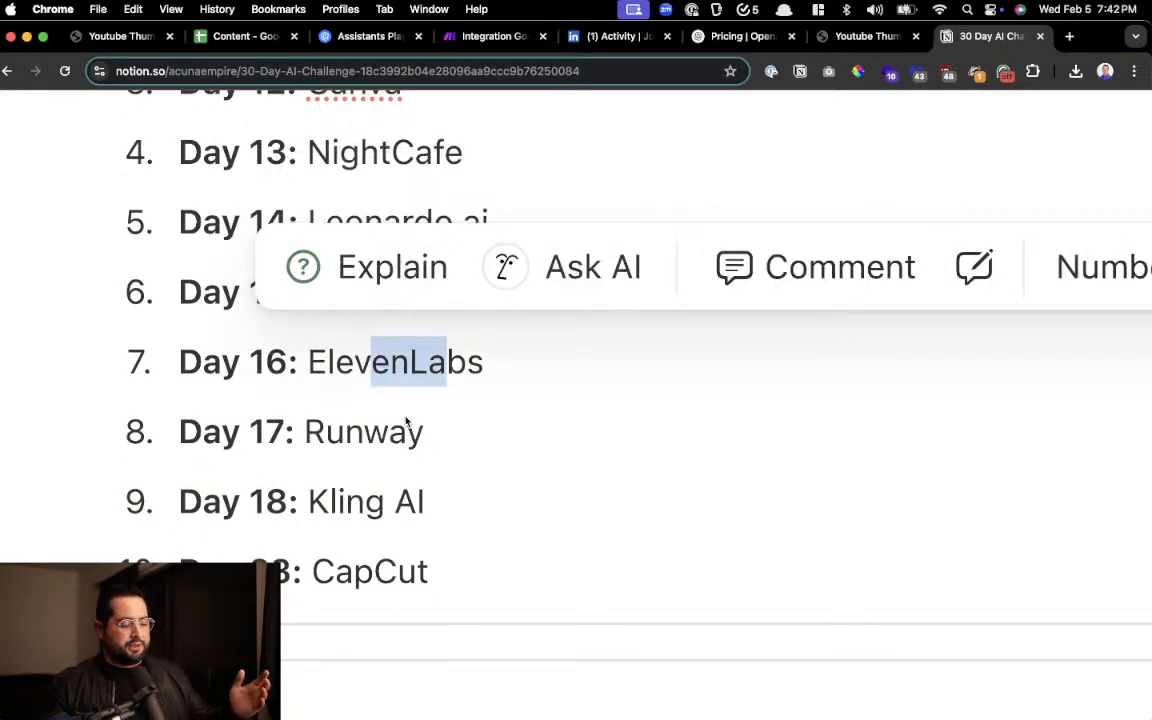
click(363, 432)
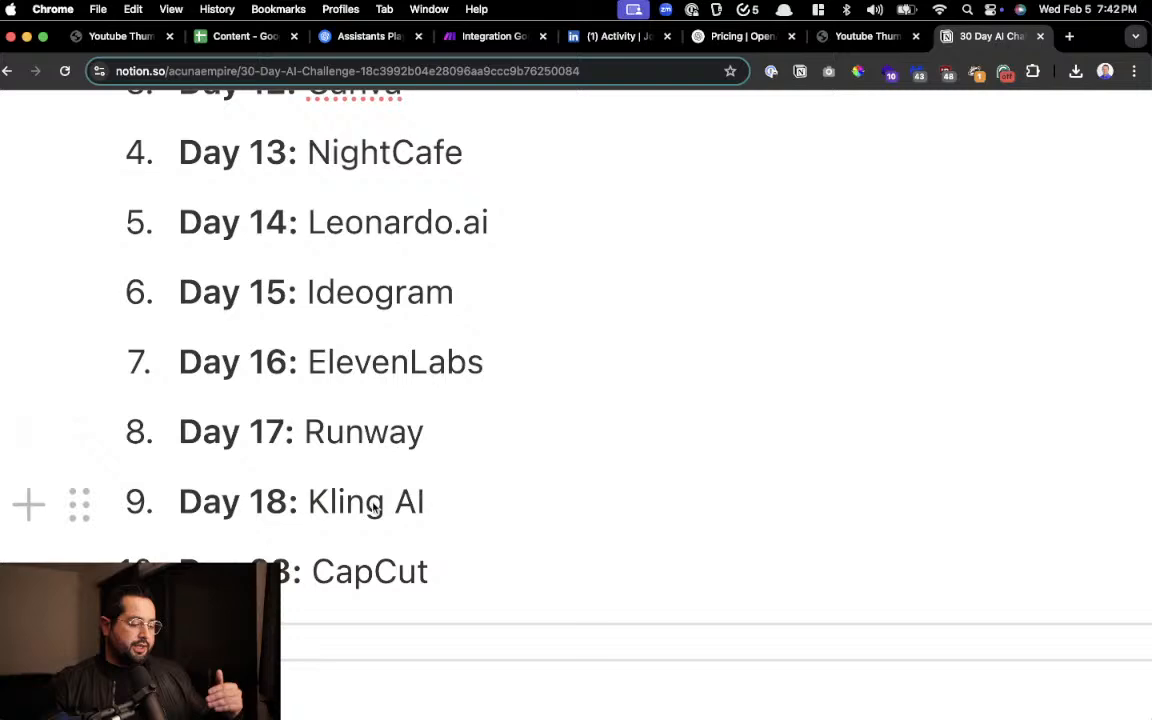
double_click(362, 432)
drag(393, 504, 381, 512)
scroll(381, 512, down, 3)
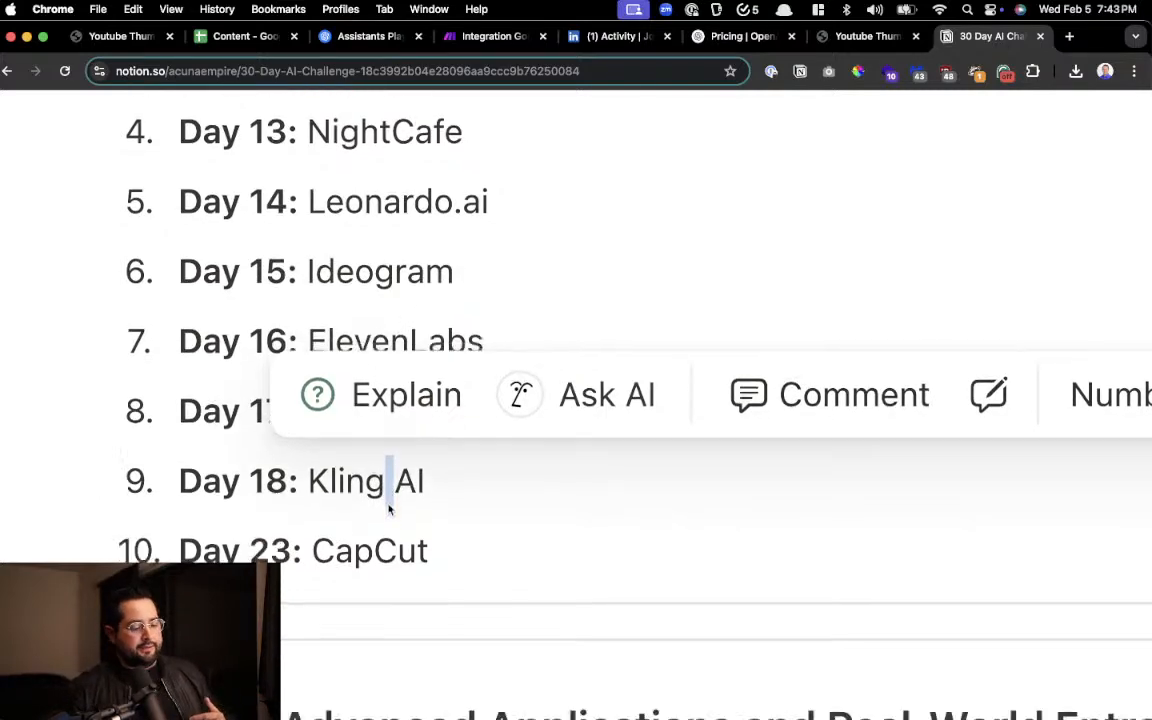
scroll(401, 460, down, 7)
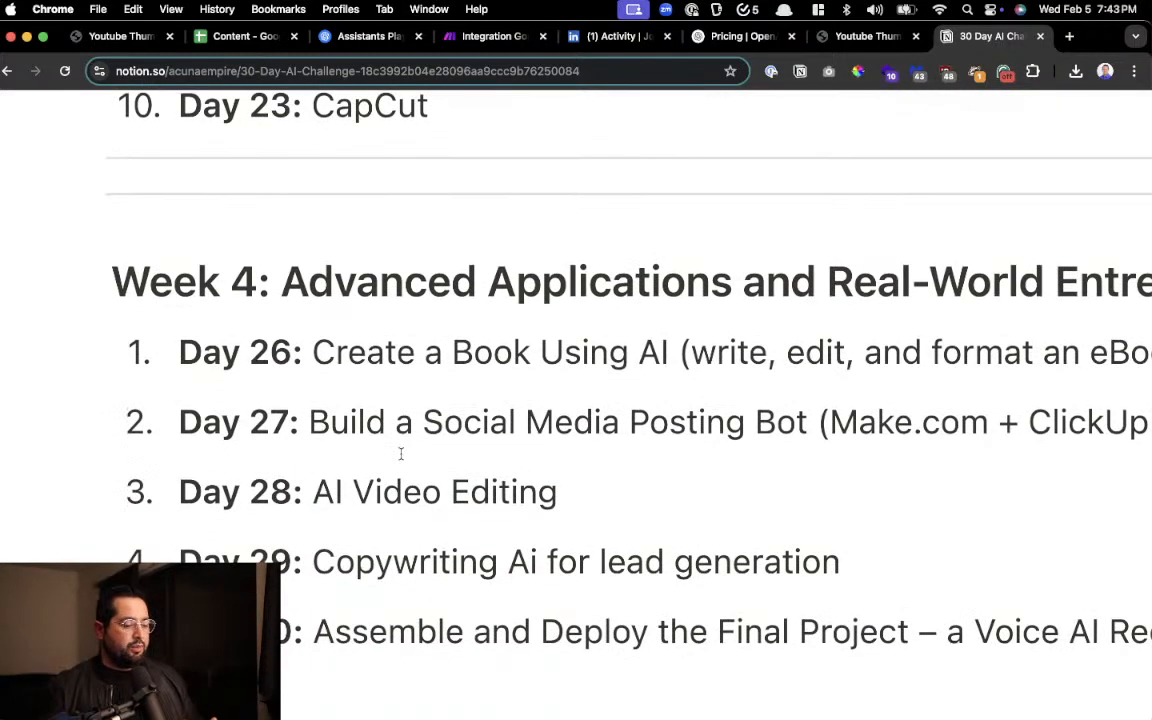